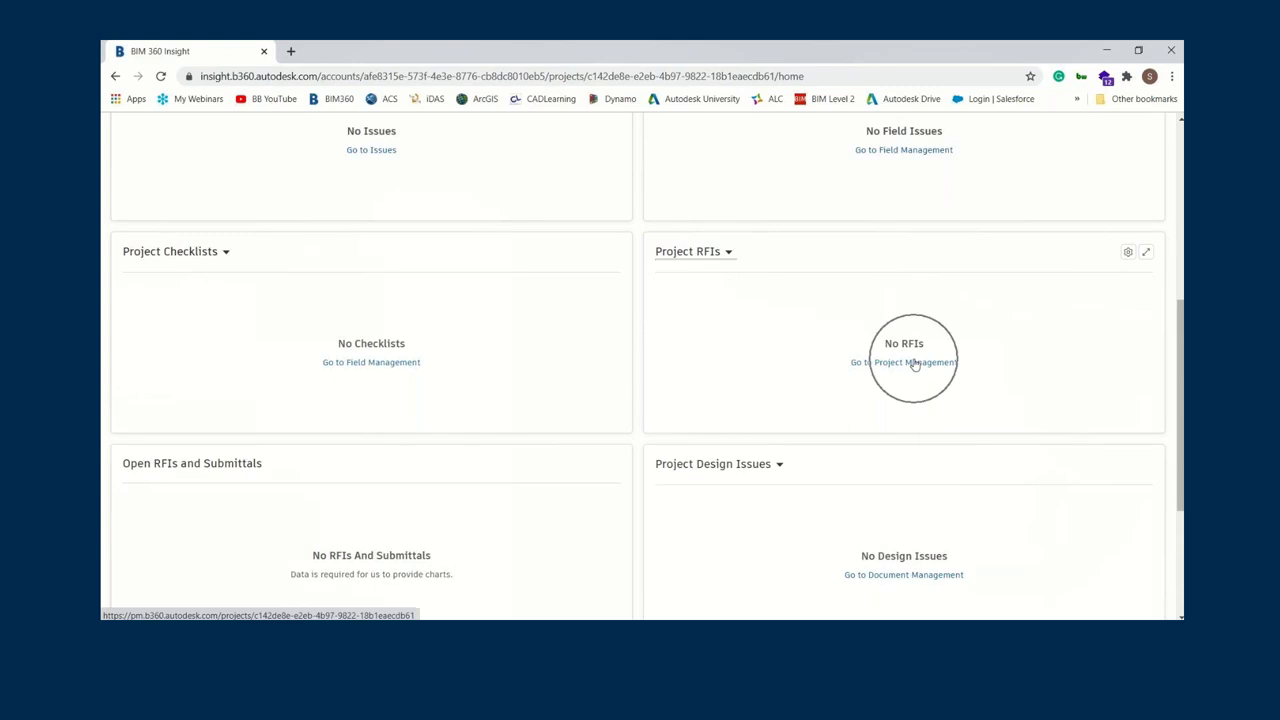
- Enter dashboard customization, toggle Quality Checklist Conformance on and off, and cancel the Card Library
click(1100, 211)
click(1114, 238)
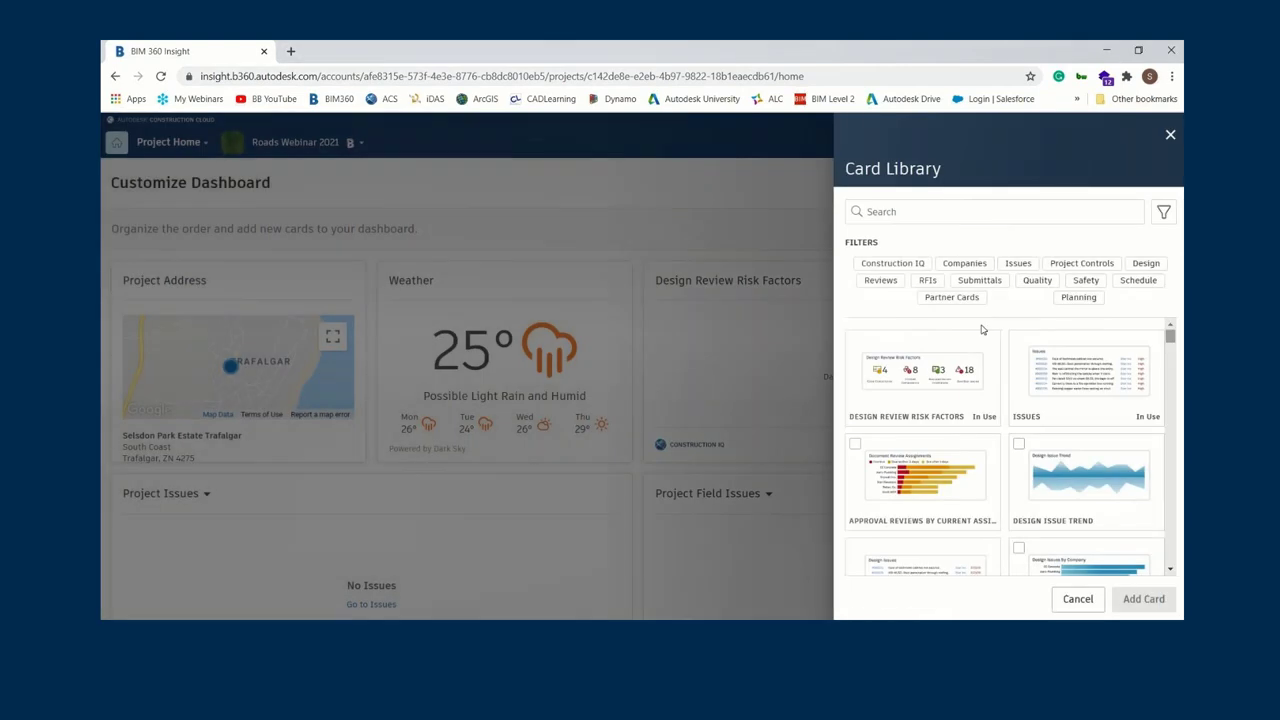
scroll(960, 440, down, 5)
scroll(962, 469, down, 5)
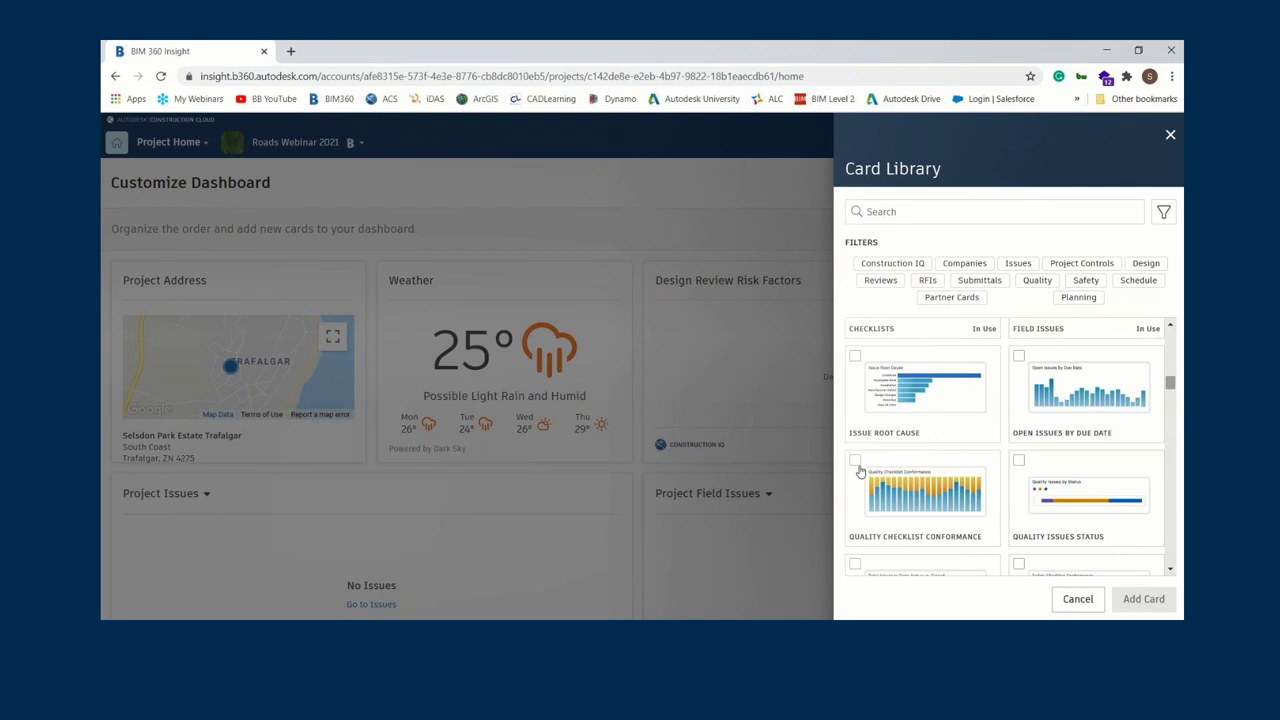
click(857, 468)
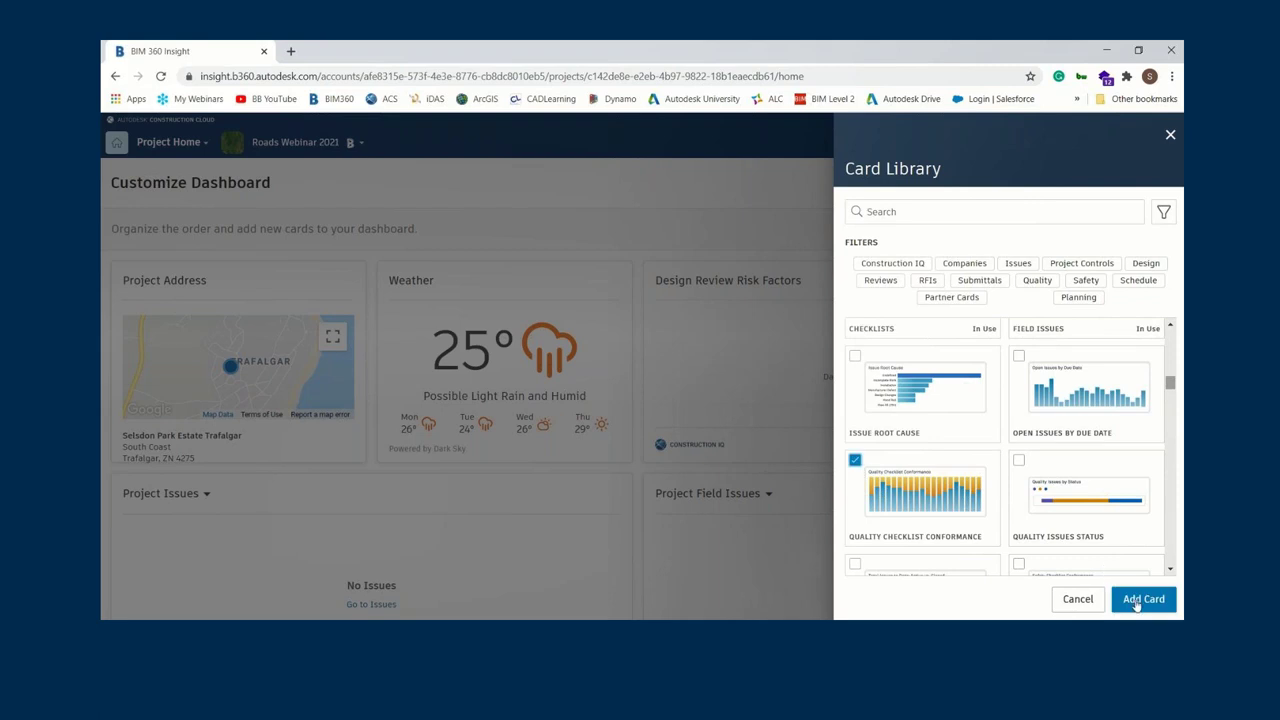
click(855, 461)
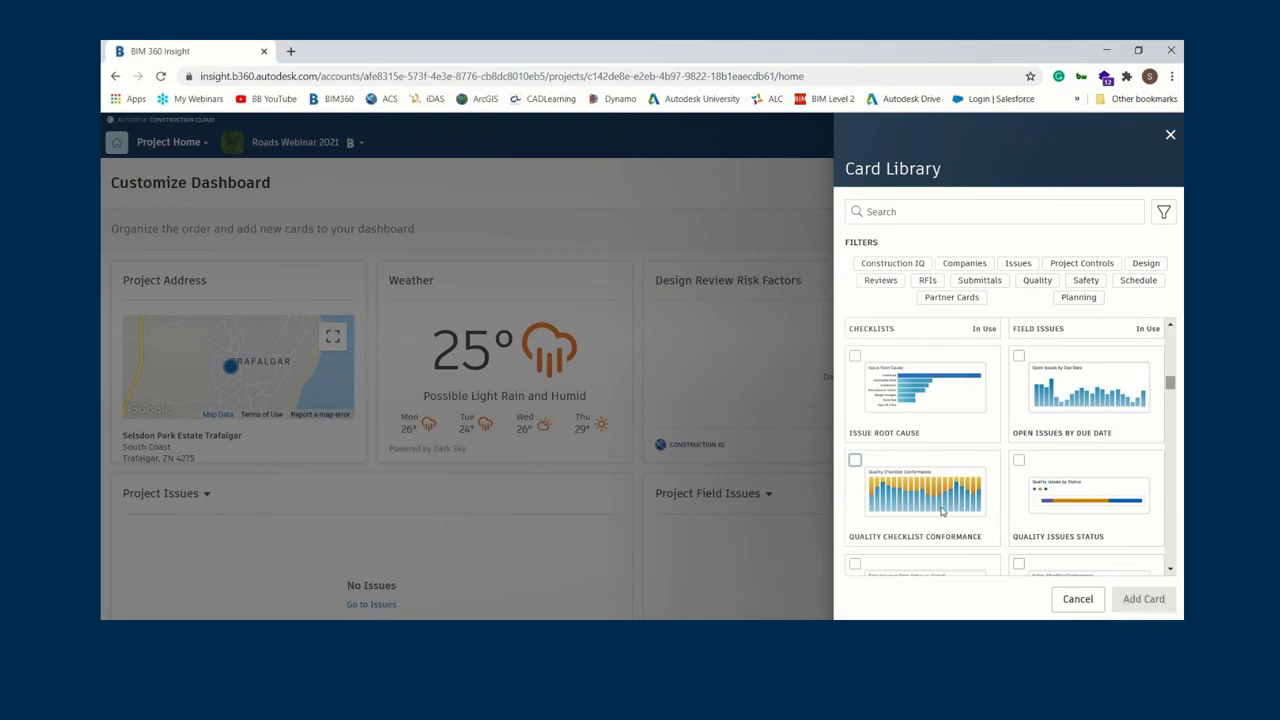
click(1078, 600)
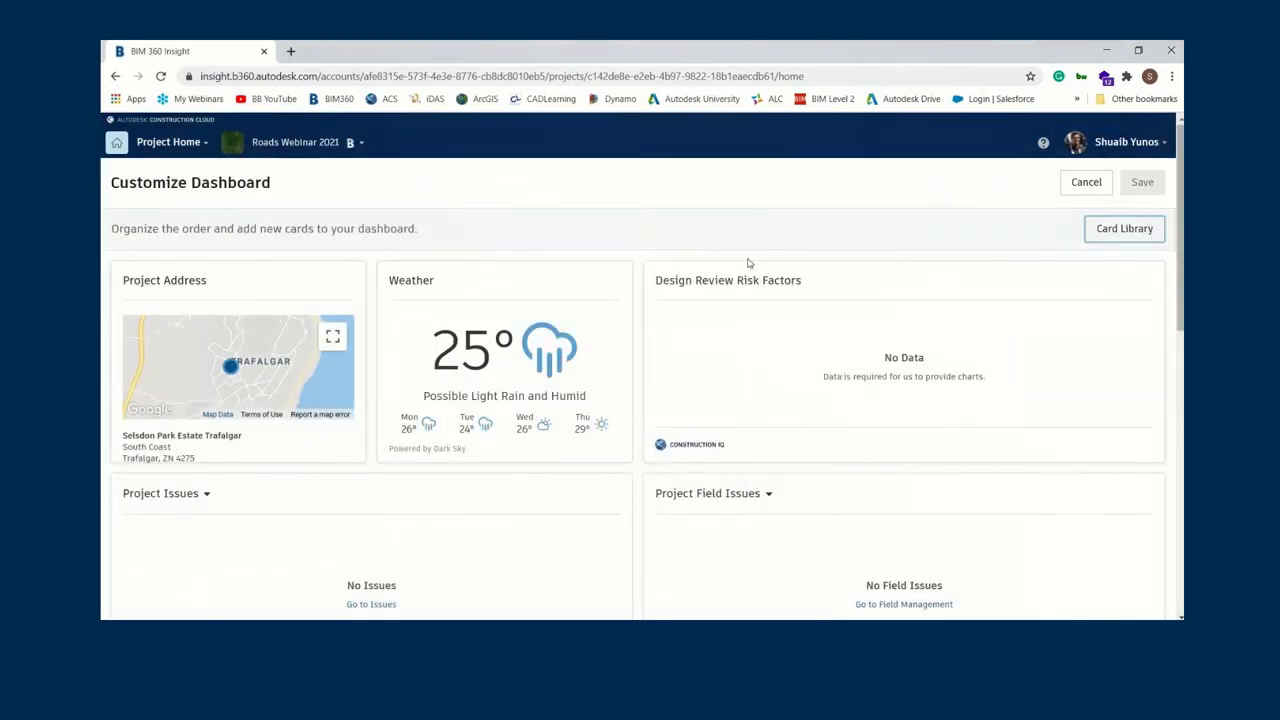
click(170, 142)
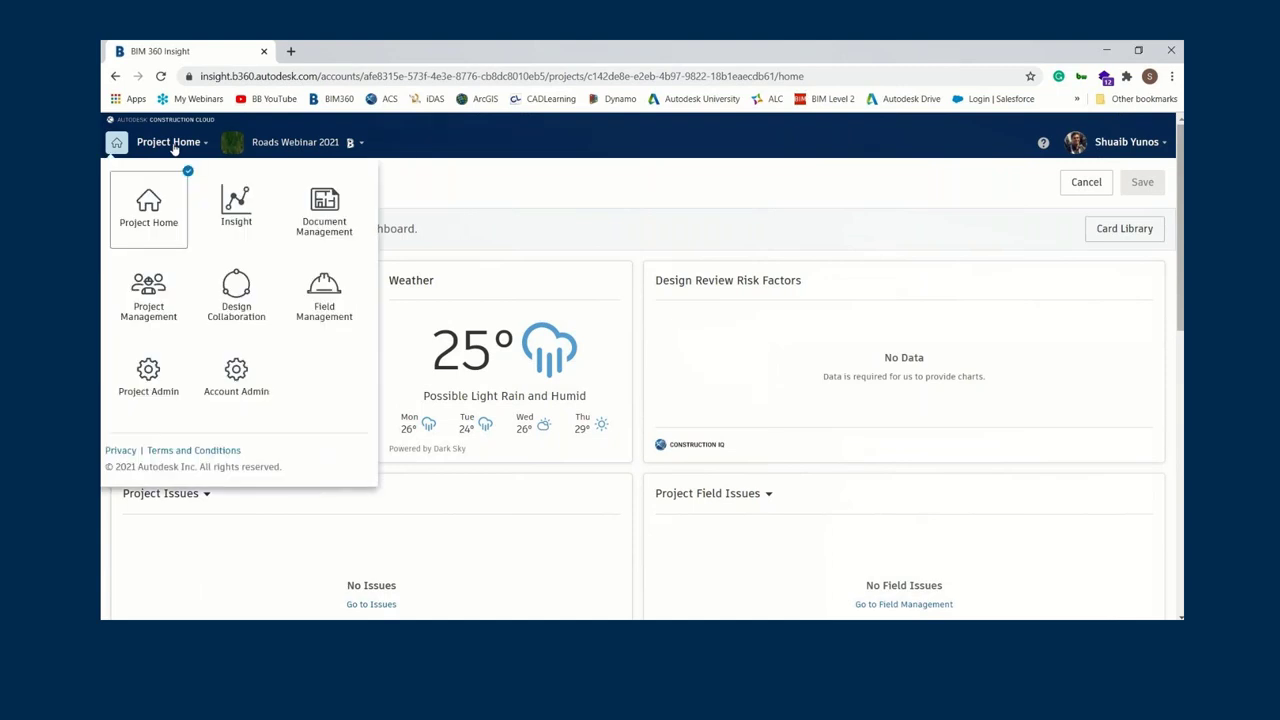
- Switch to Project Admin and add the searched person to the new member list
click(149, 385)
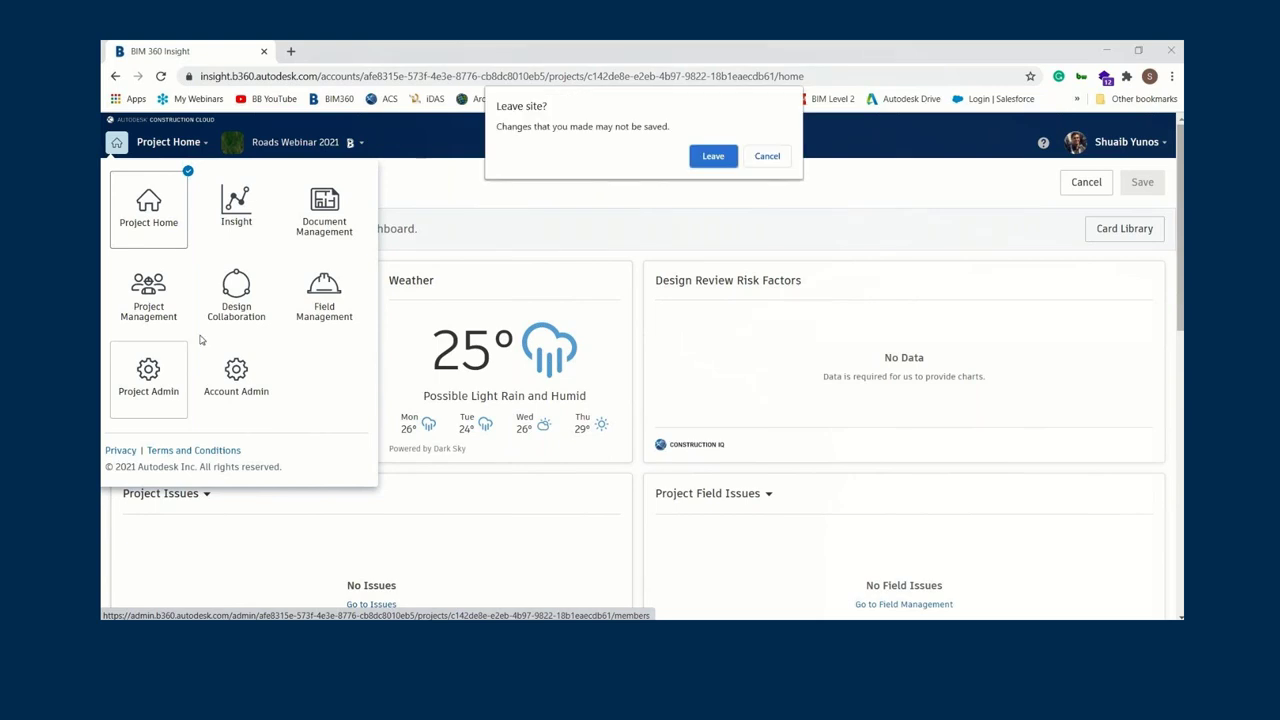
click(711, 160)
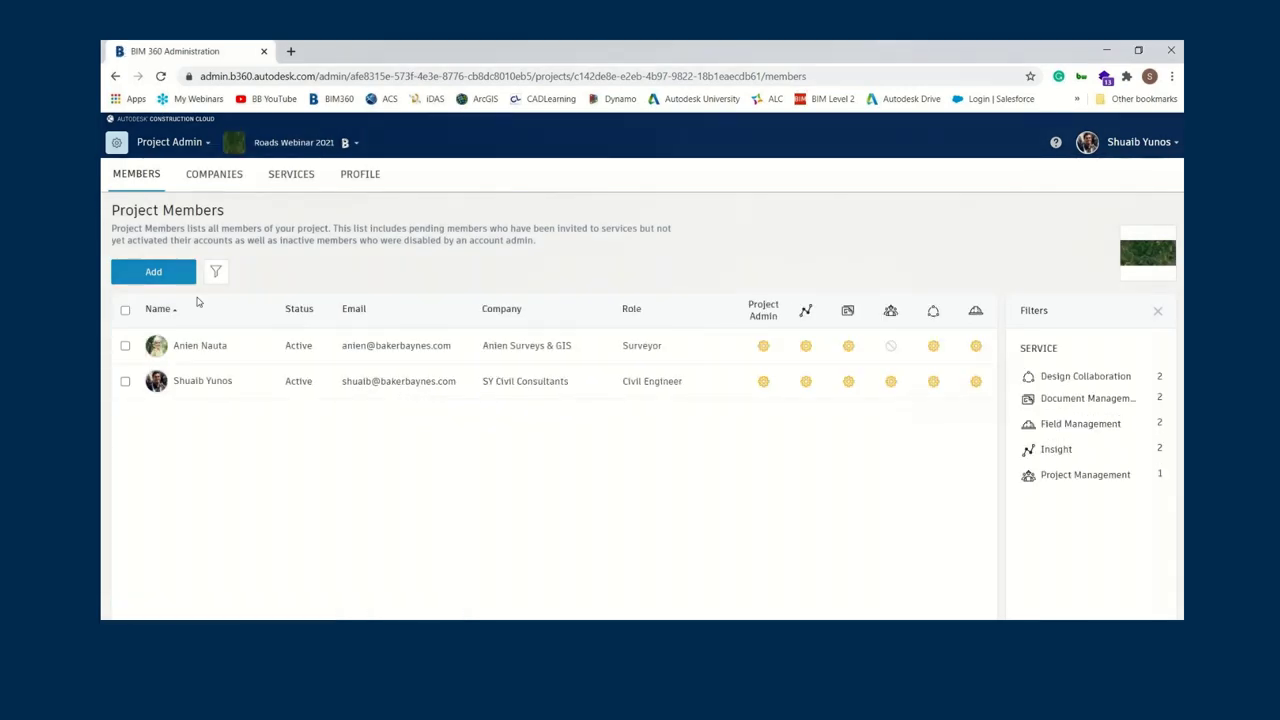
click(163, 284)
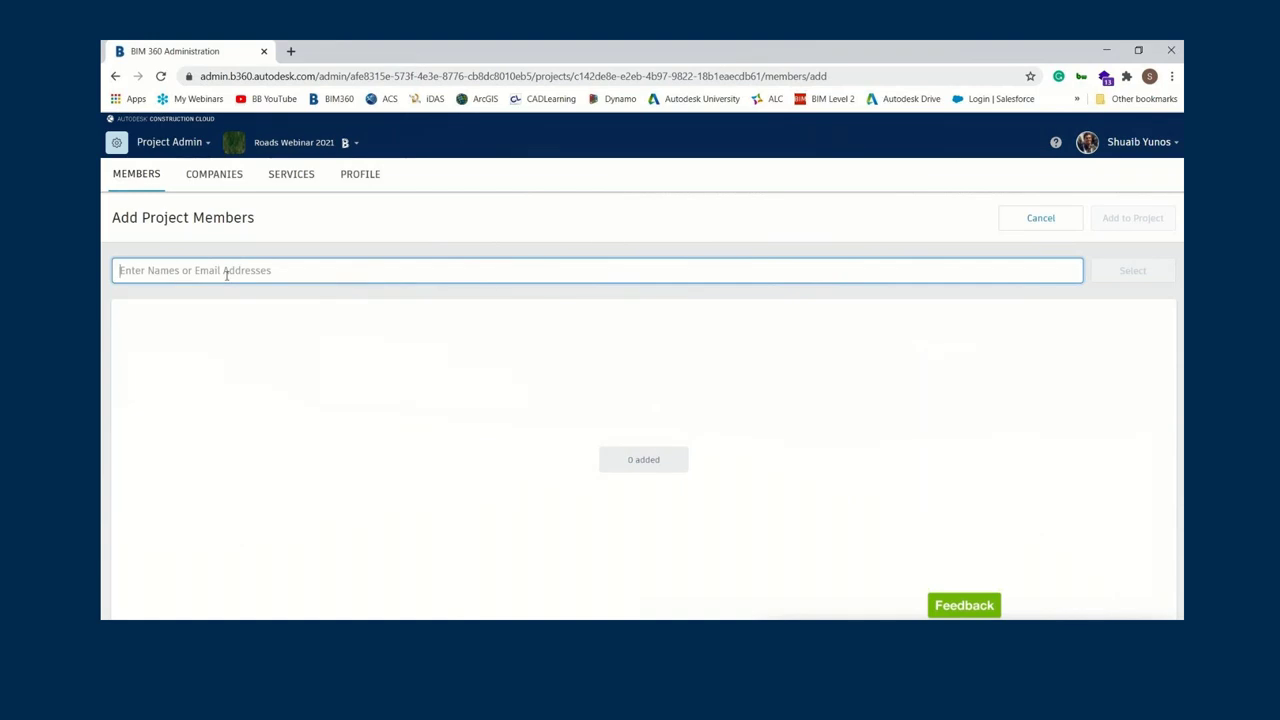
text(nuraan Ebrahim)
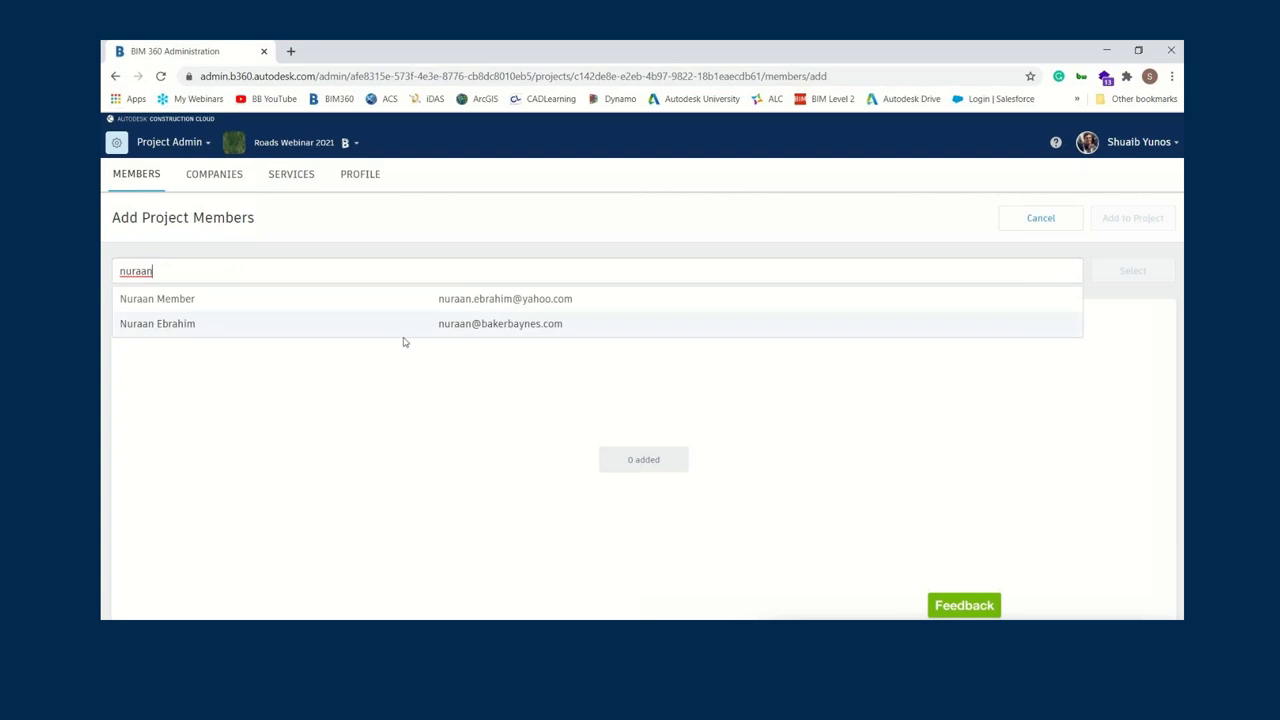
click(405, 334)
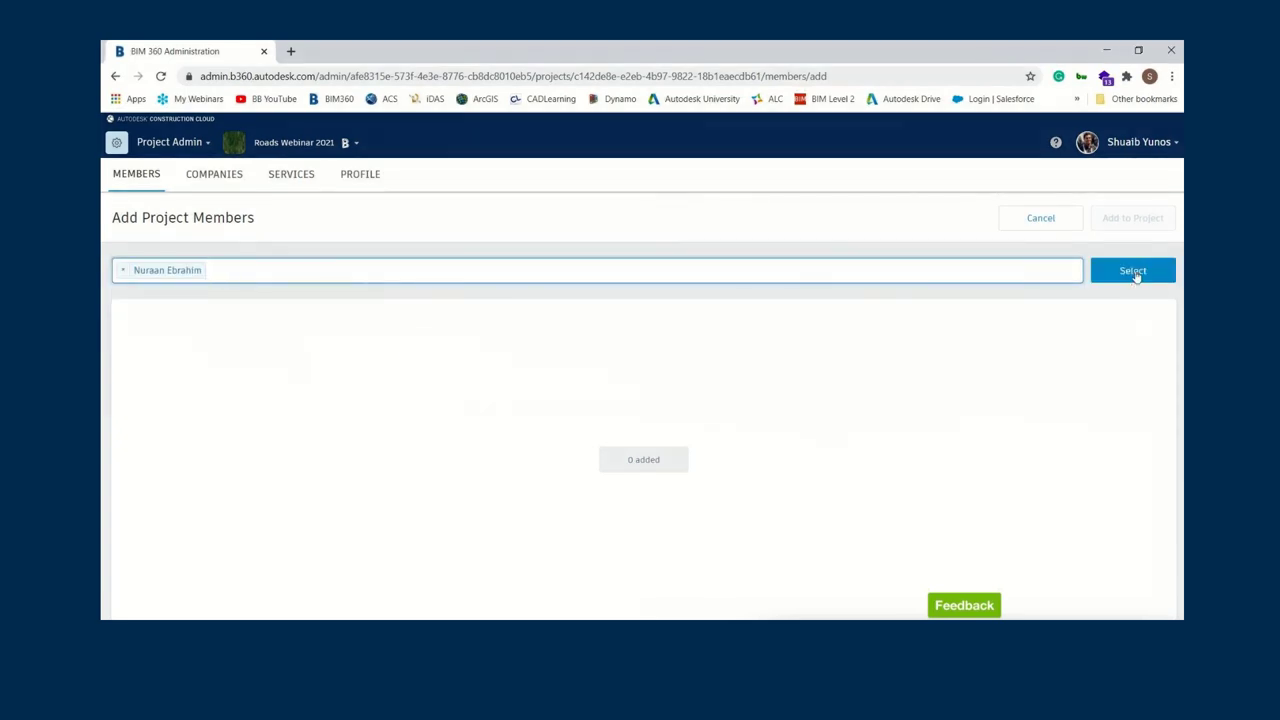
click(1134, 271)
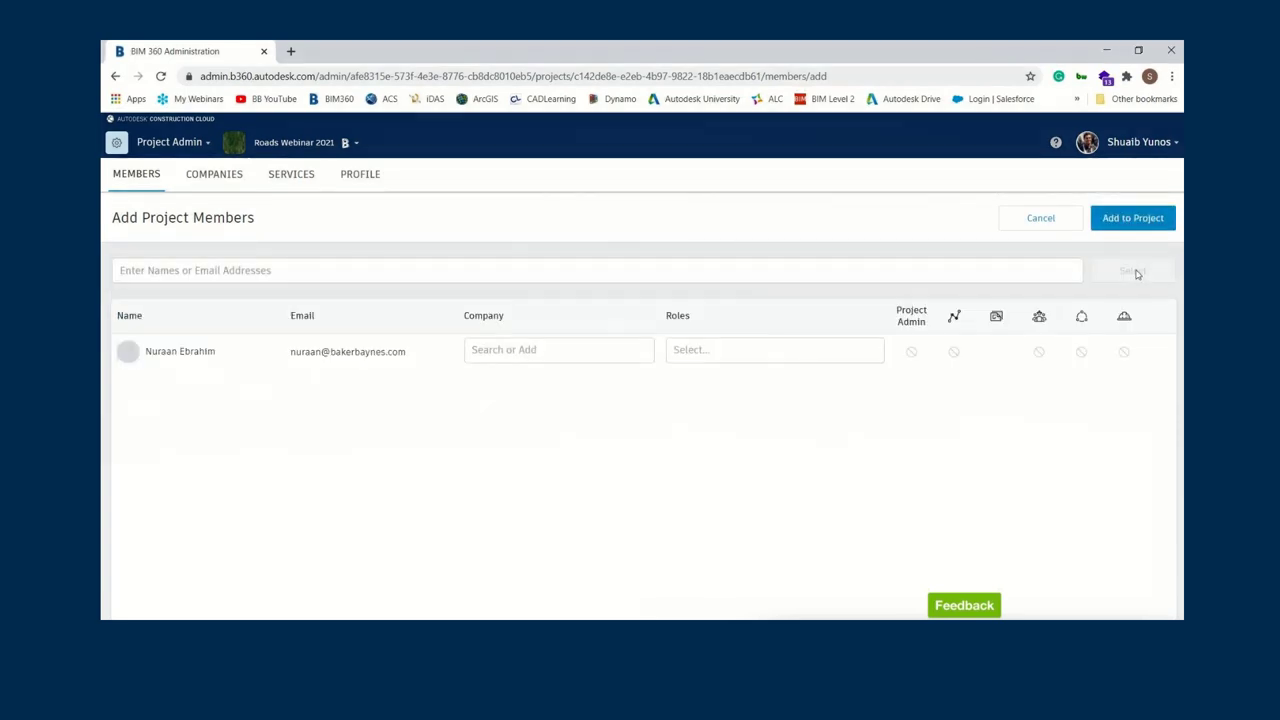
- Create company NE Contractors for the member and assign the Contractor role
click(559, 350)
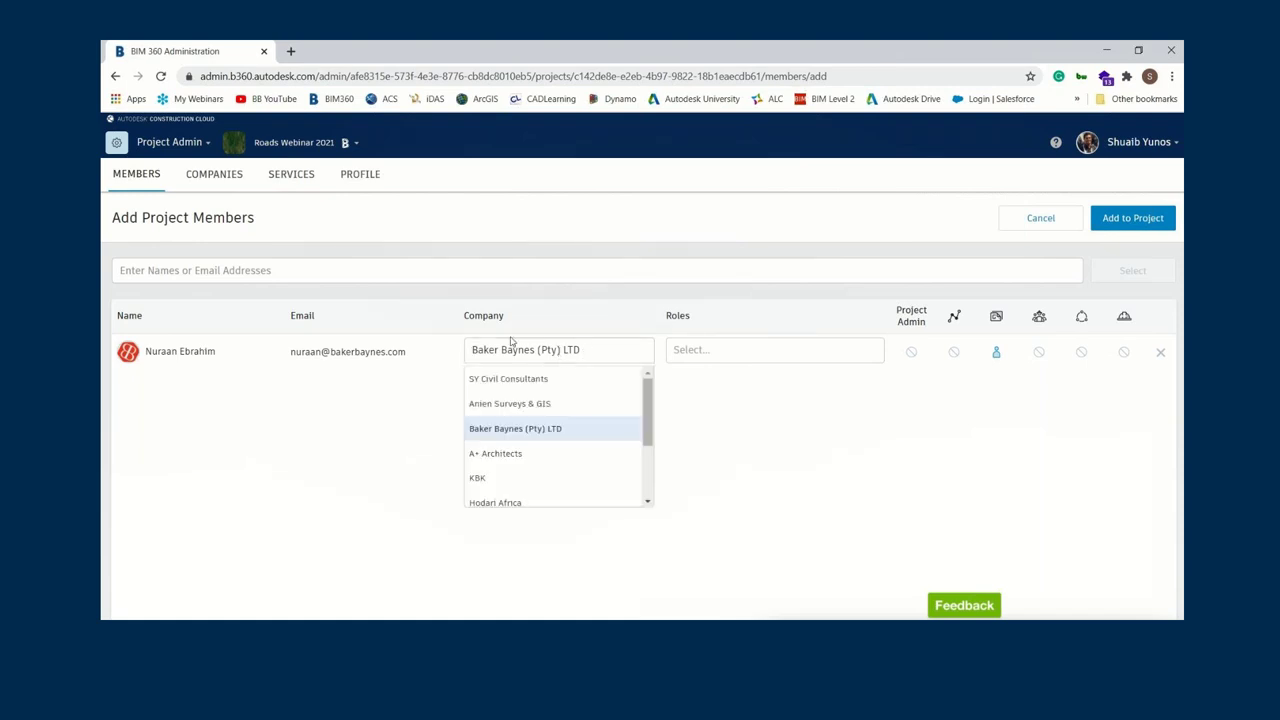
text(N)
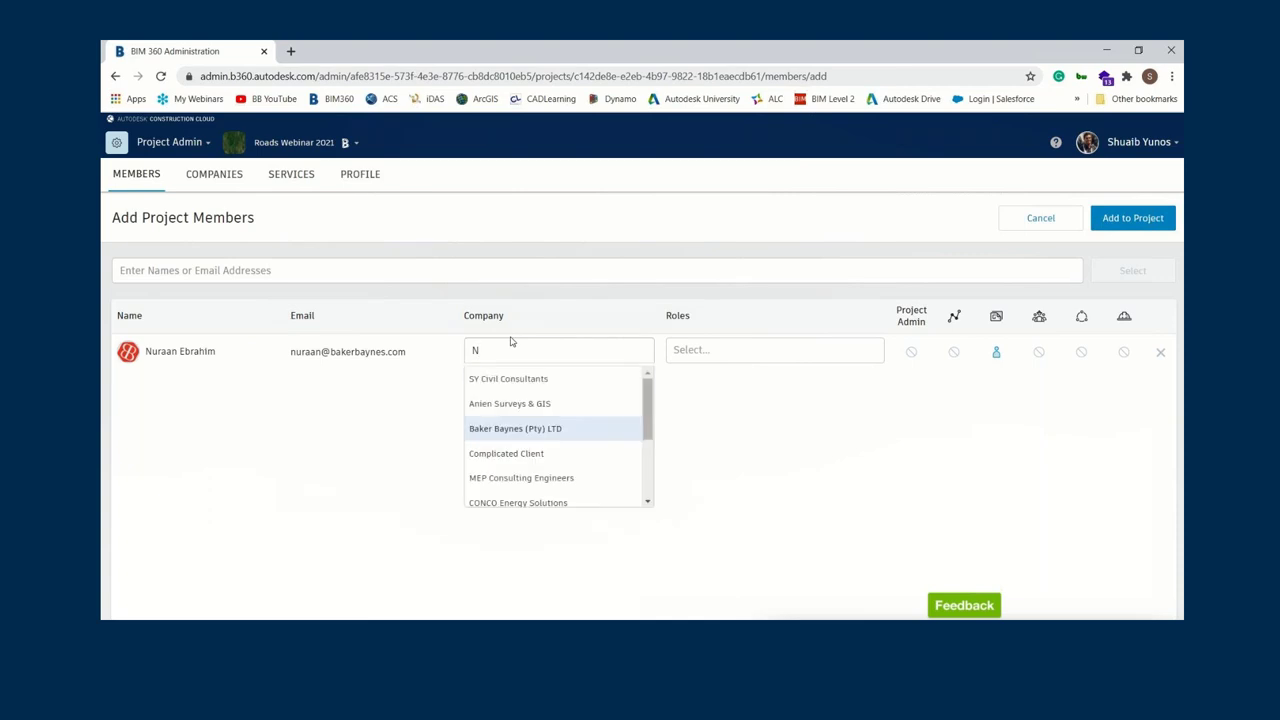
text(E)
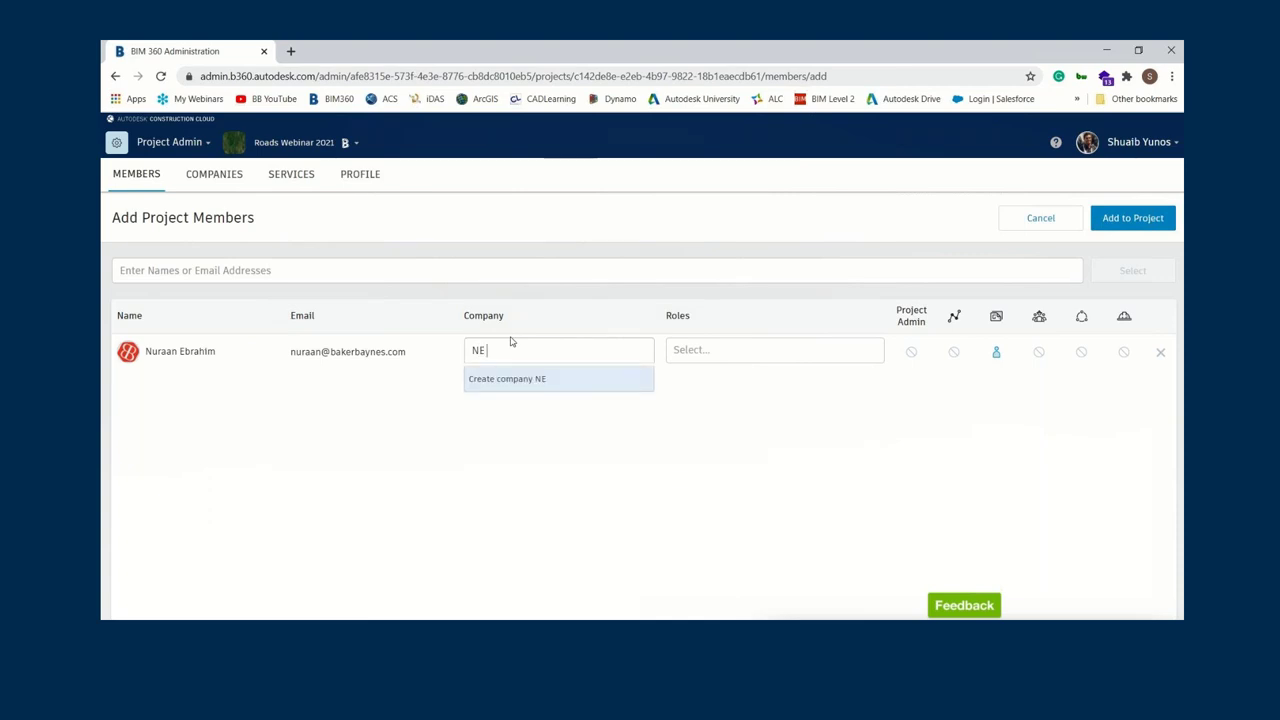
text( Contractors)
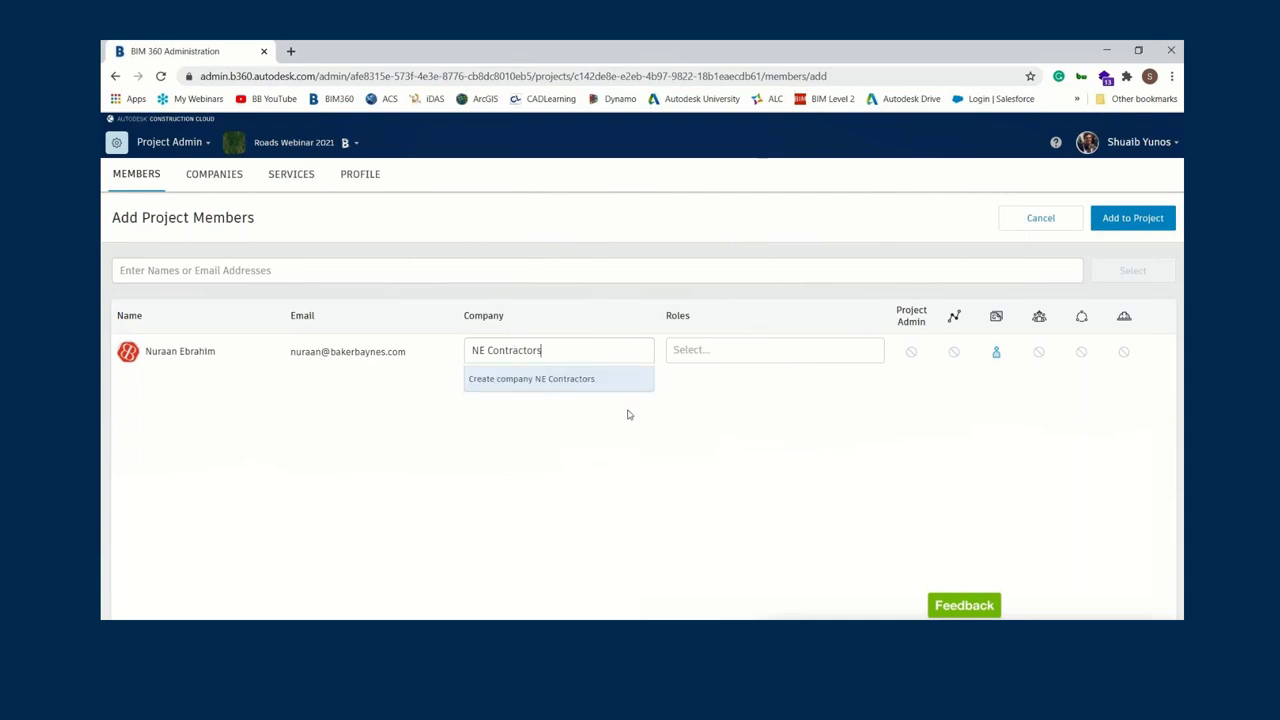
click(587, 390)
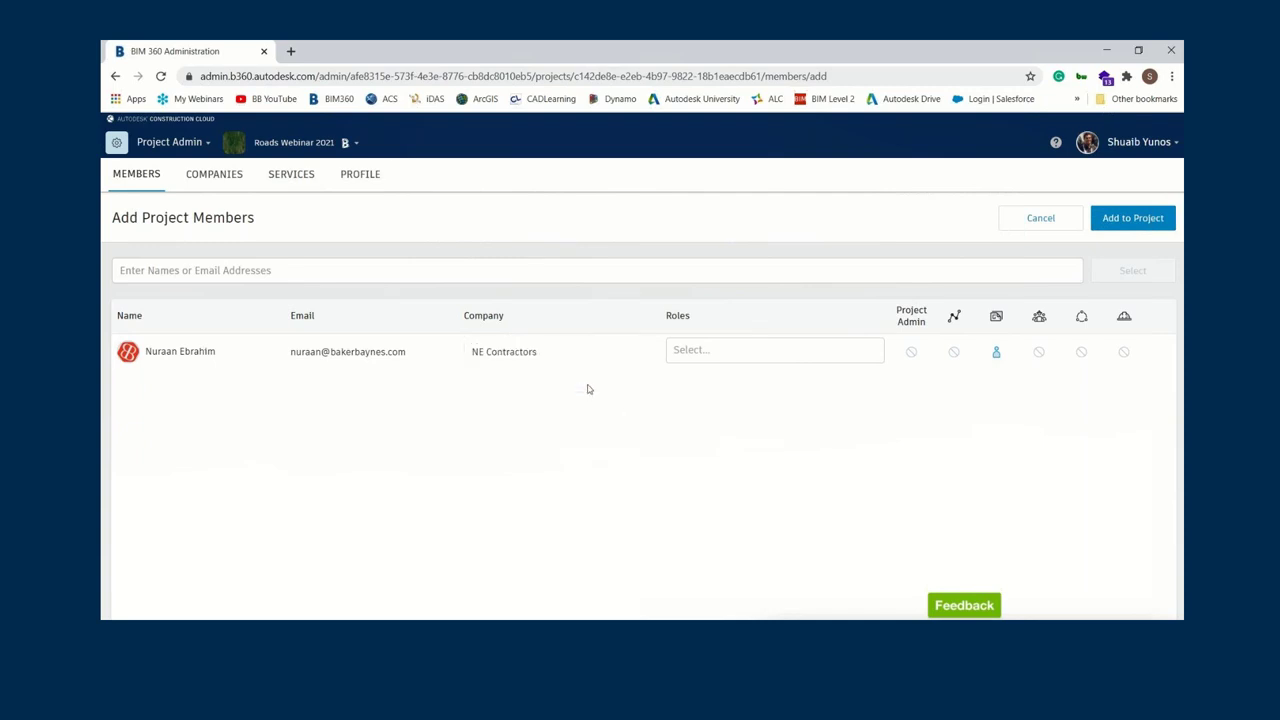
click(740, 351)
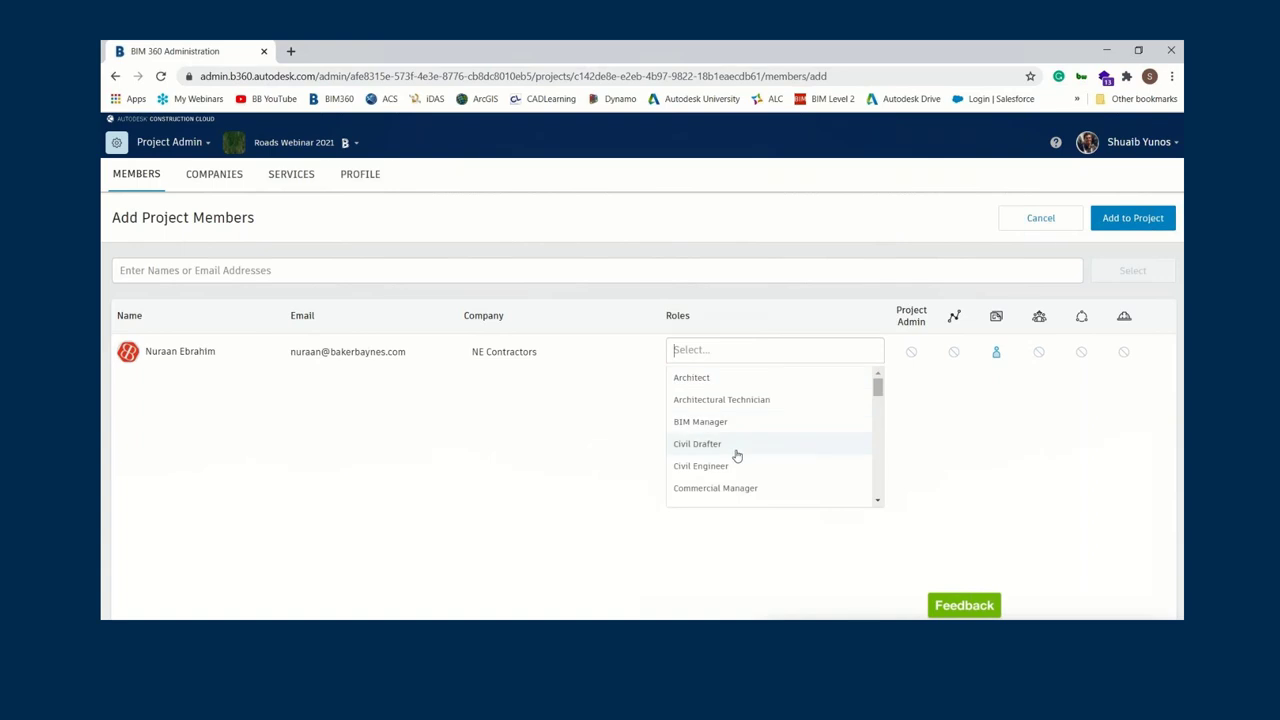
scroll(737, 447, down, 1)
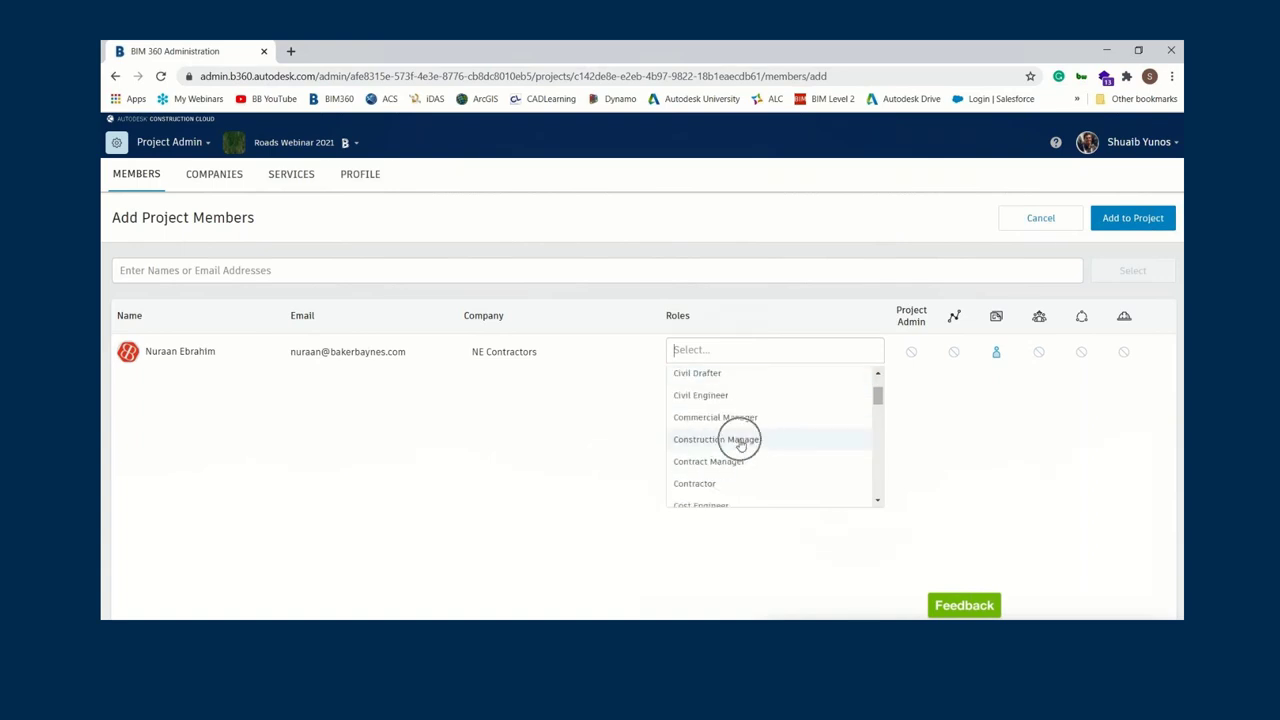
click(709, 483)
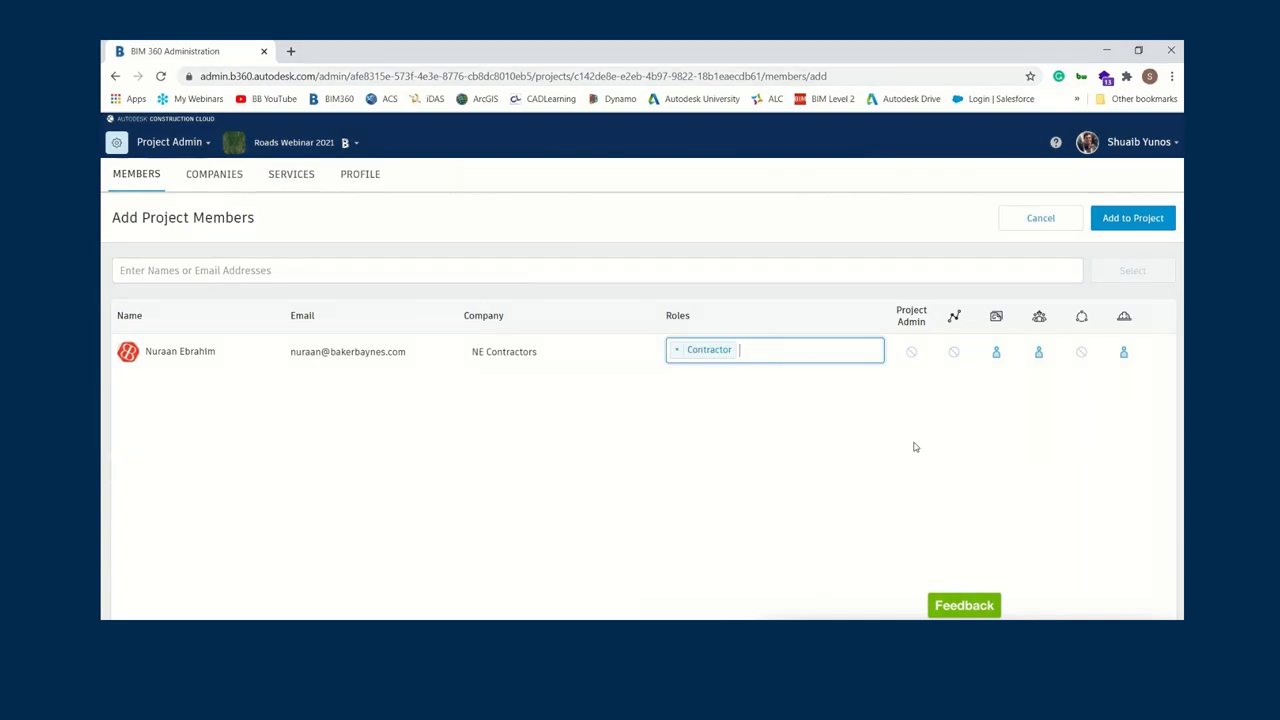
- Keep member access on the services and add the member to the project
click(1127, 355)
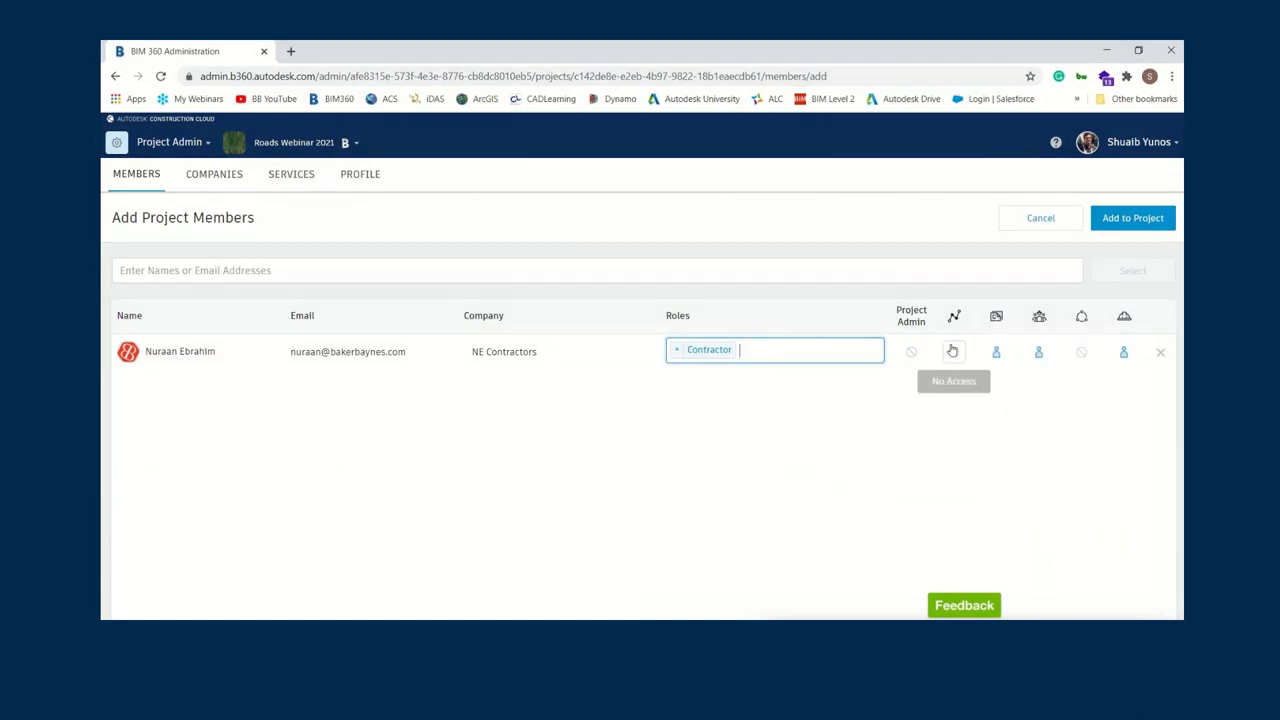
click(1125, 356)
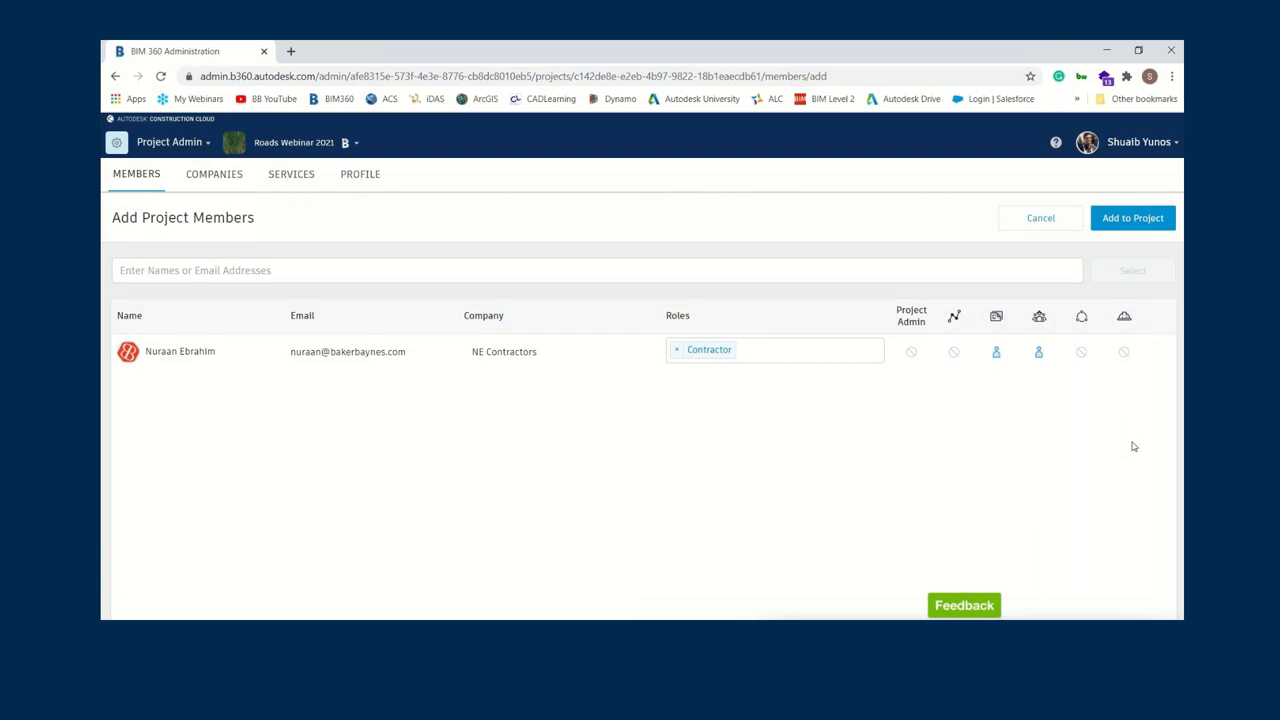
click(1124, 354)
click(1112, 222)
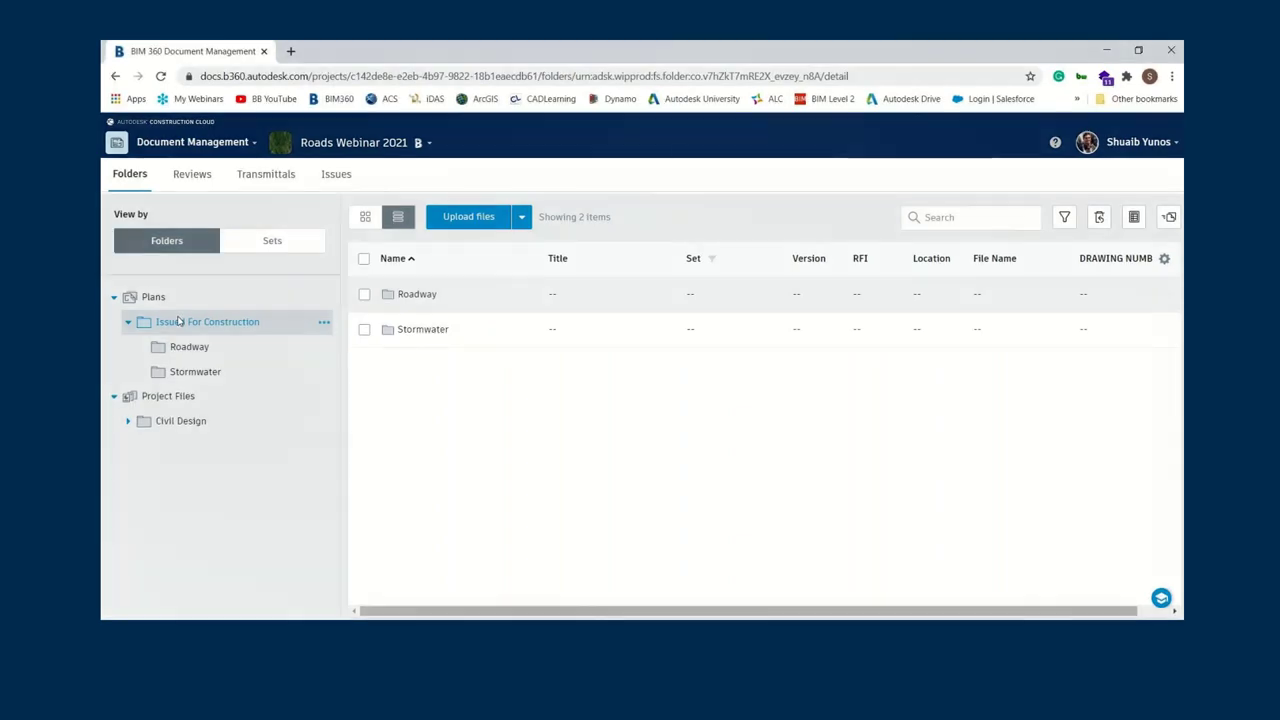
- Open the Roadway folder under Plans > Issued For Construction and see it is empty
click(158, 141)
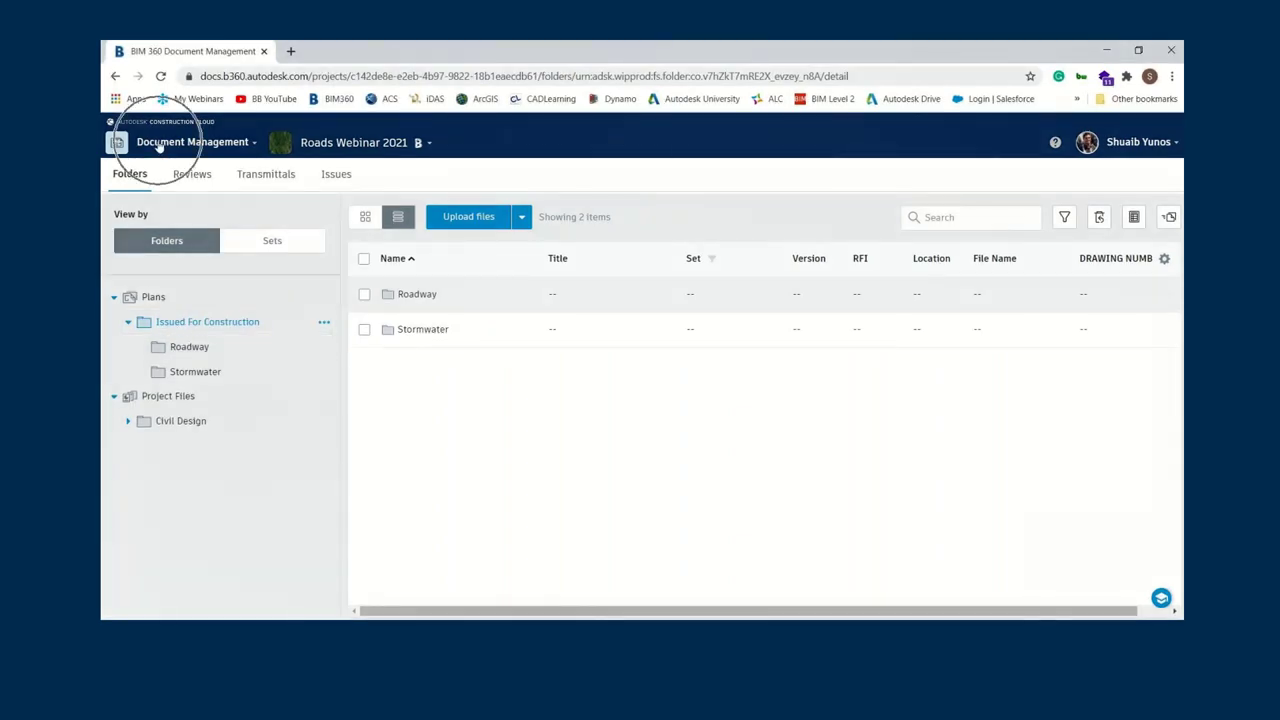
click(211, 325)
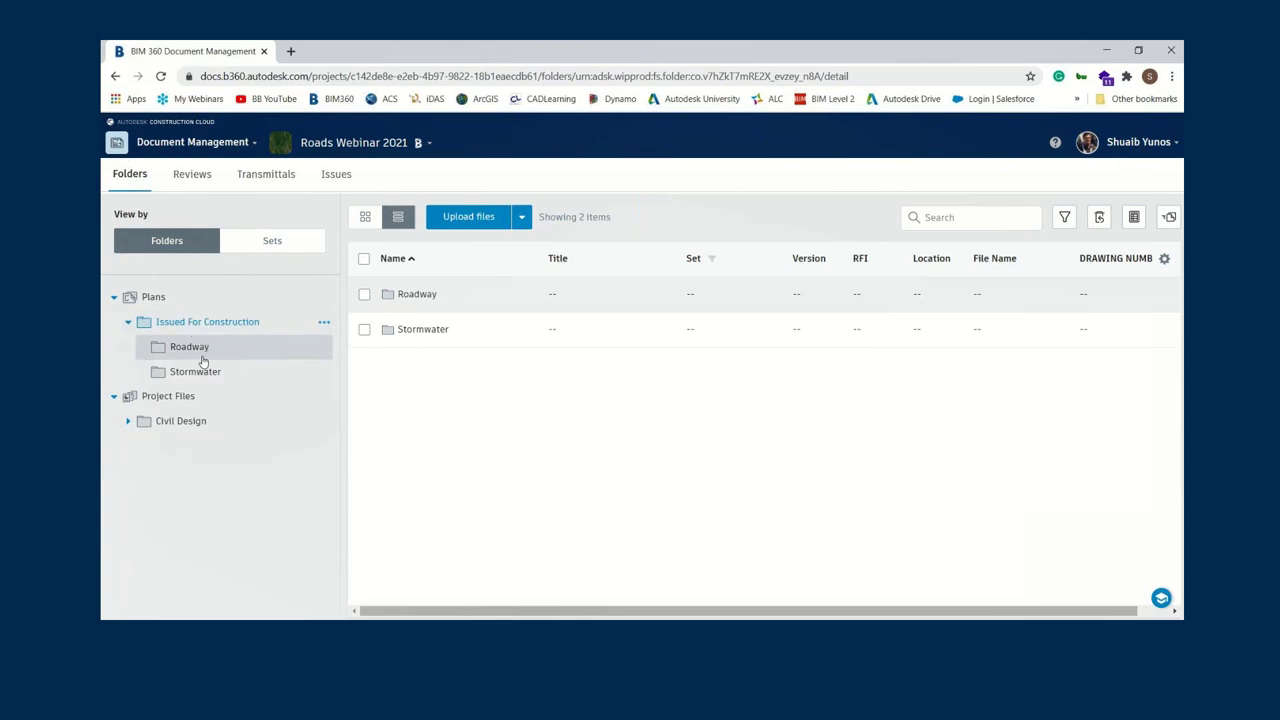
click(192, 347)
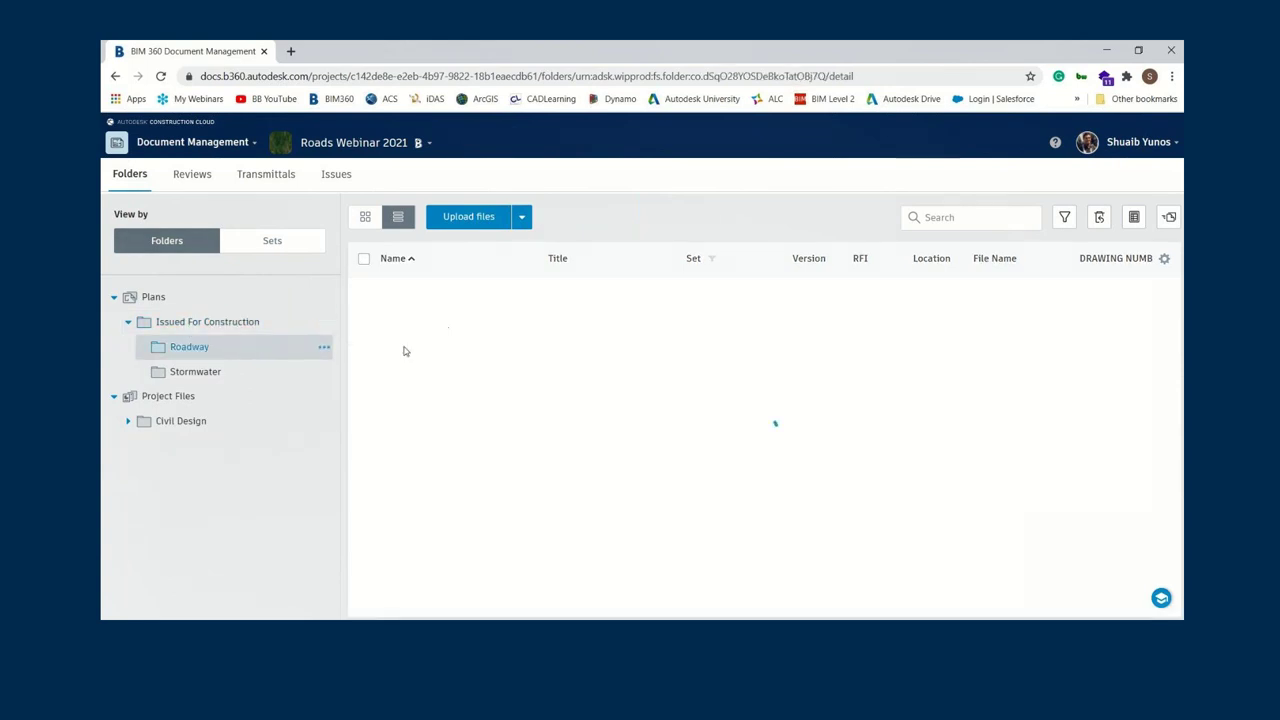
click(793, 450)
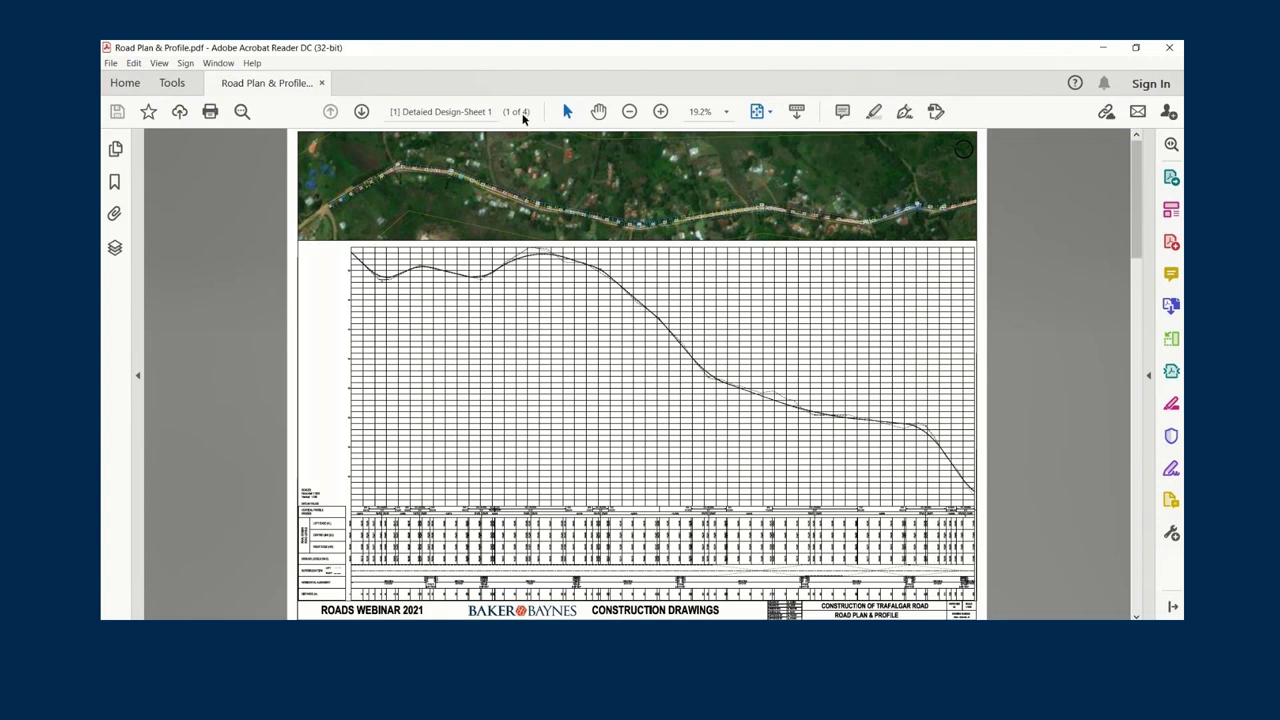
- Review sheet 1's title block and sign-off table at 150%, then return to the browser
scroll(572, 250, down, 6)
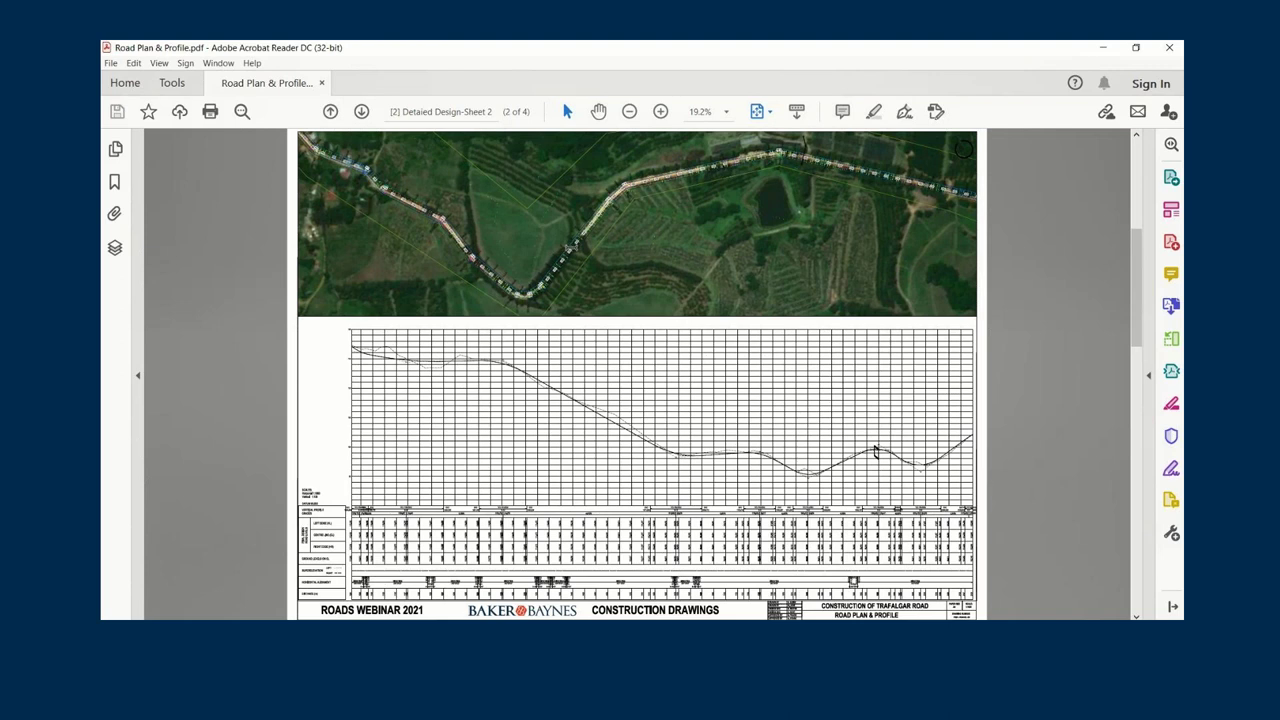
scroll(570, 247, up, 4)
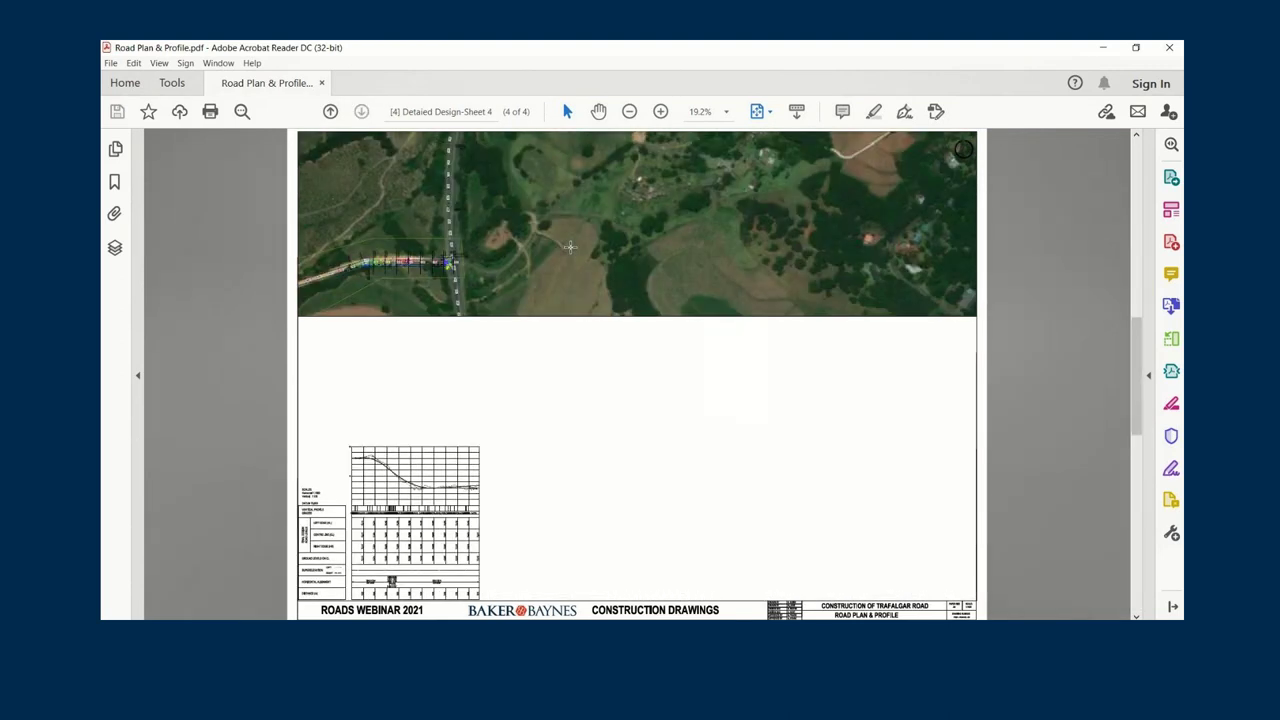
scroll(572, 246, up, 2)
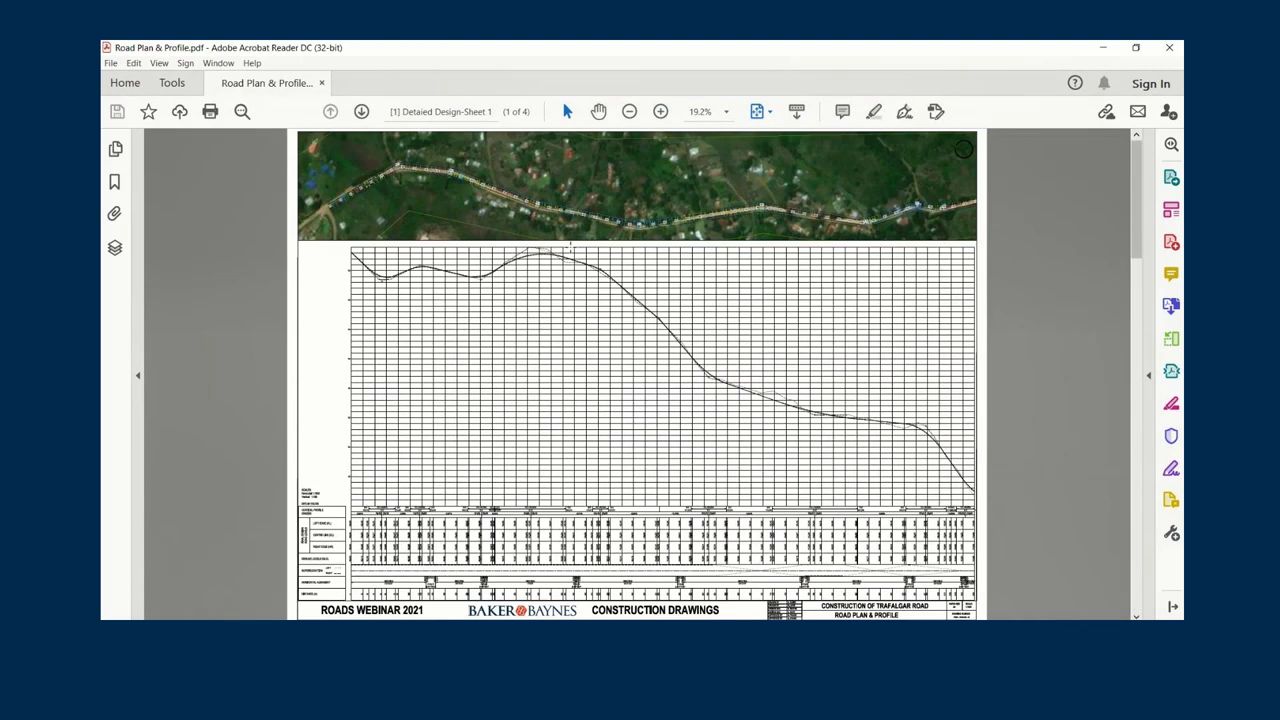
ctrl+scroll(897, 552, up, 7)
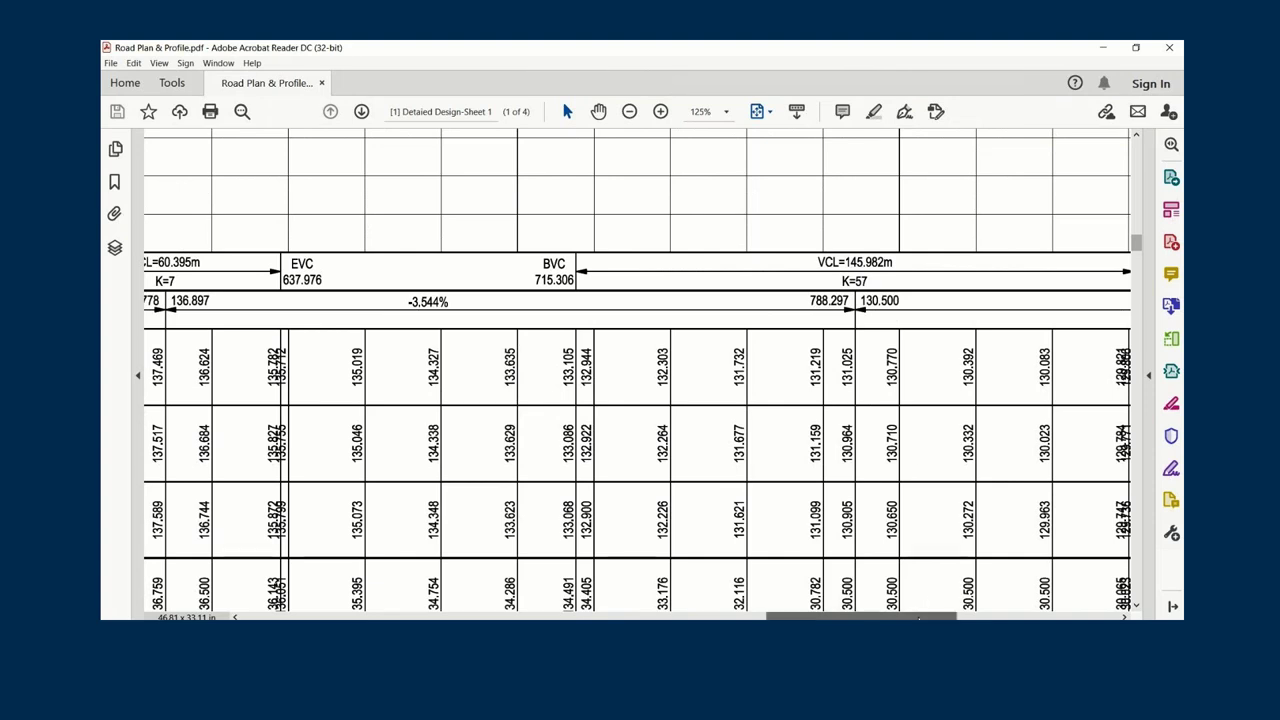
scroll(848, 428, right, 10)
scroll(848, 430, down, 3)
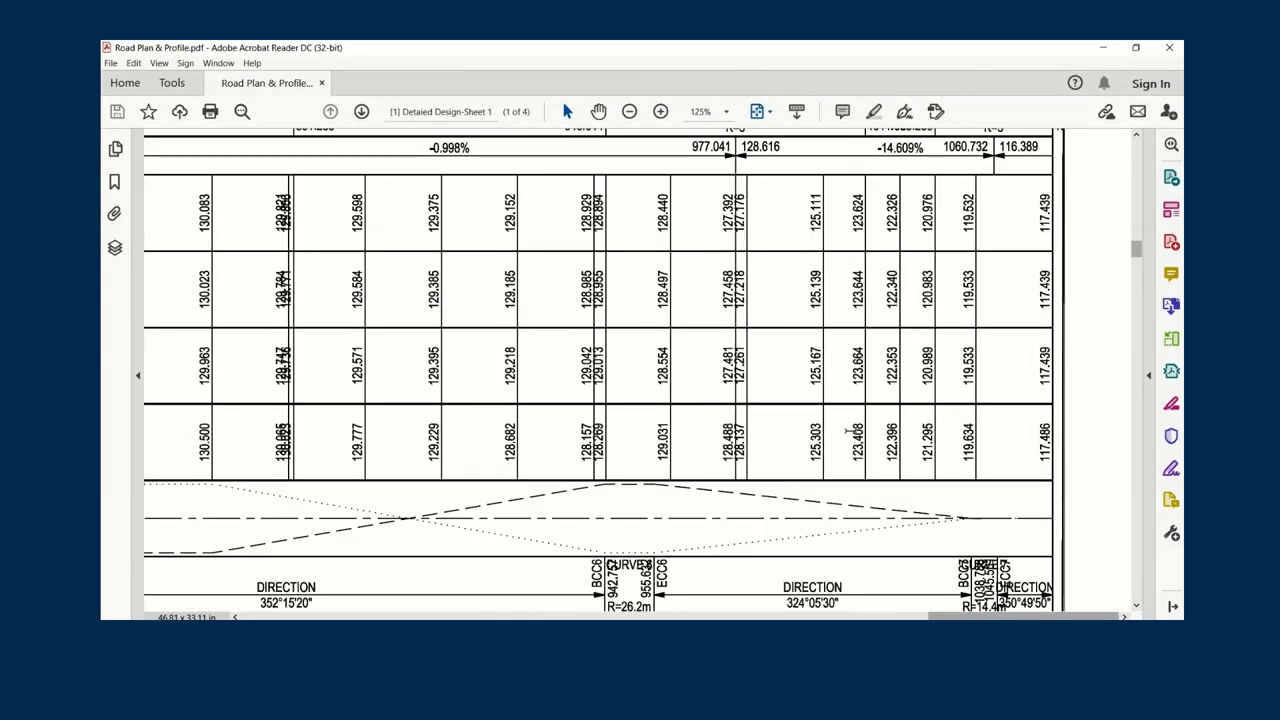
scroll(848, 430, down, 4)
scroll(850, 430, down, 10)
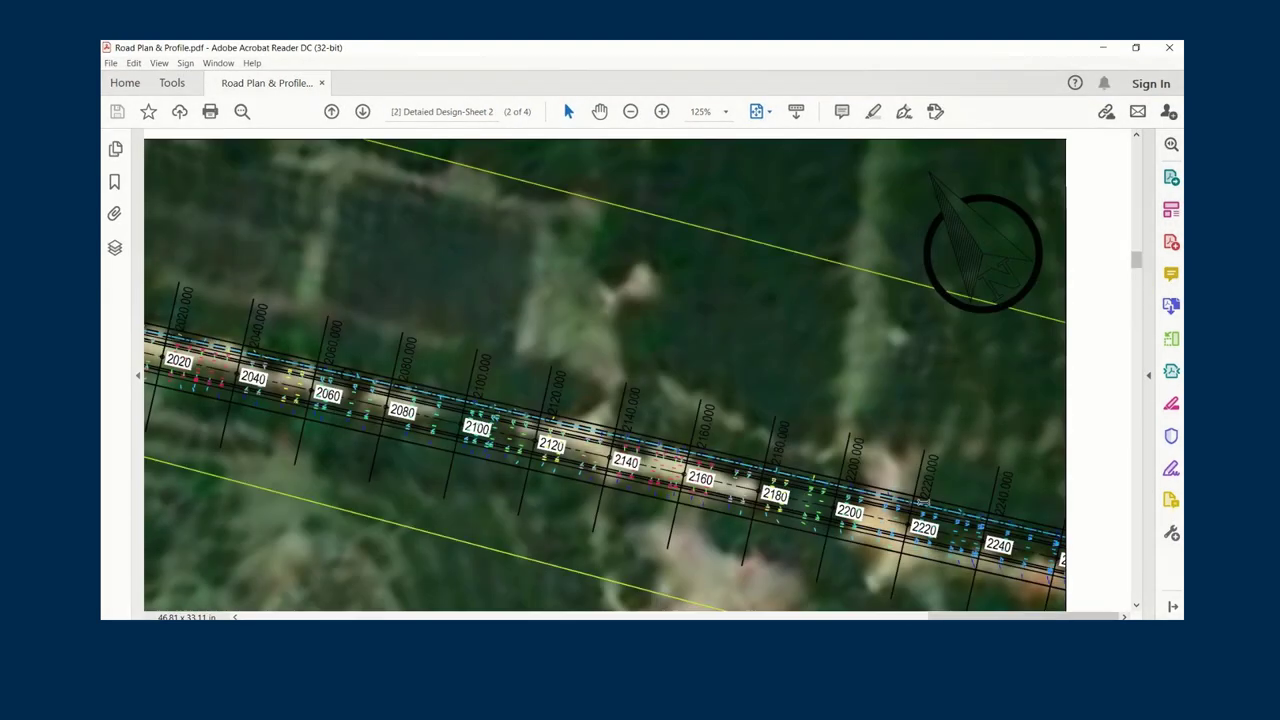
scroll(977, 516, up, 6)
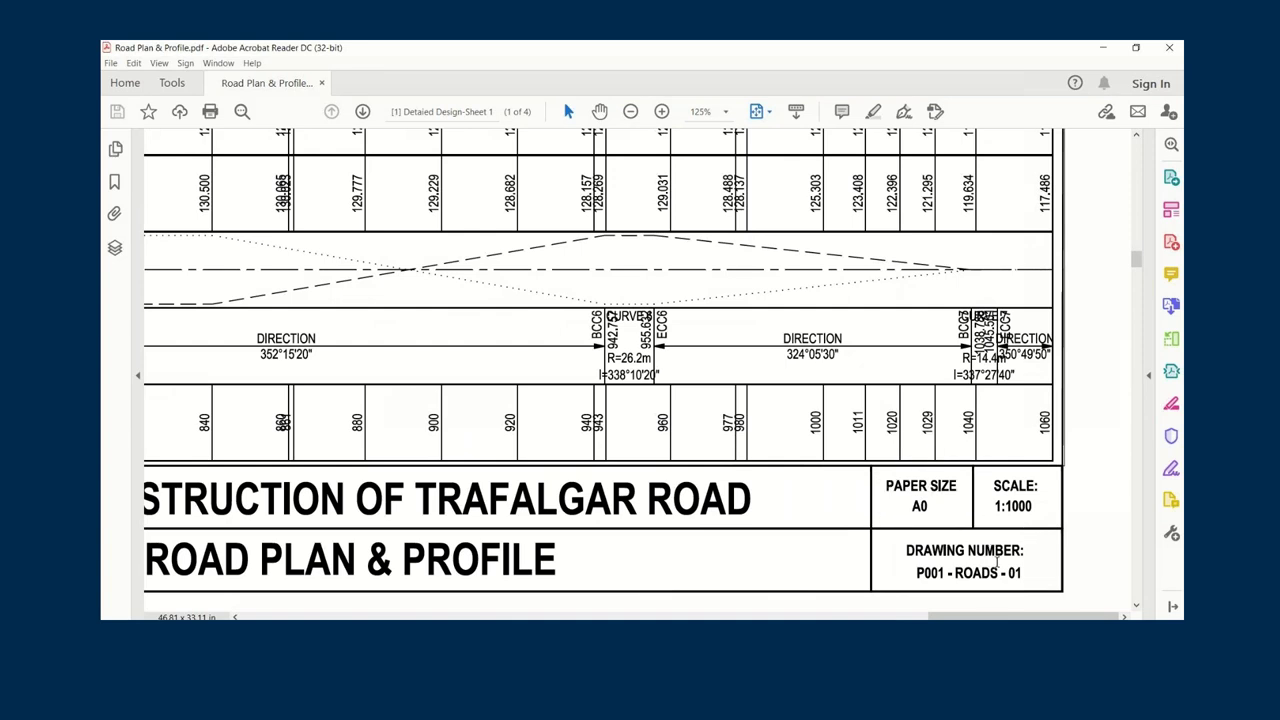
scroll(793, 502, left, 5)
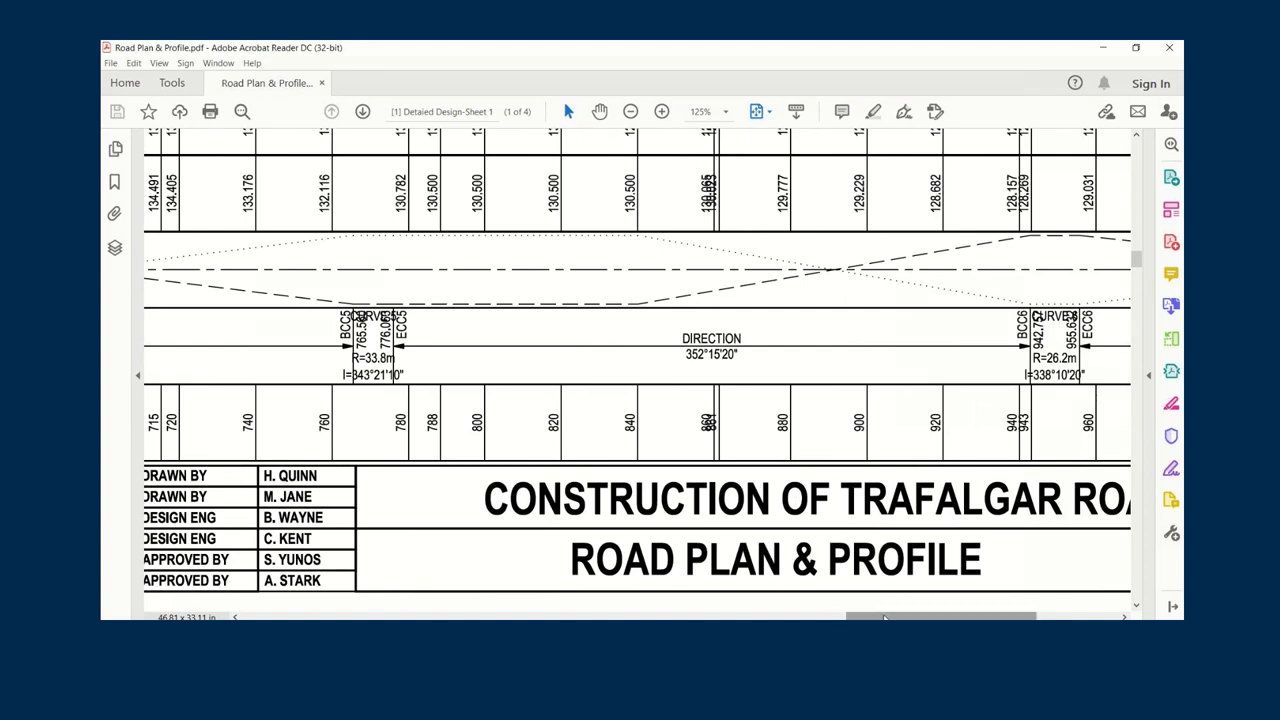
drag(857, 616, 714, 612)
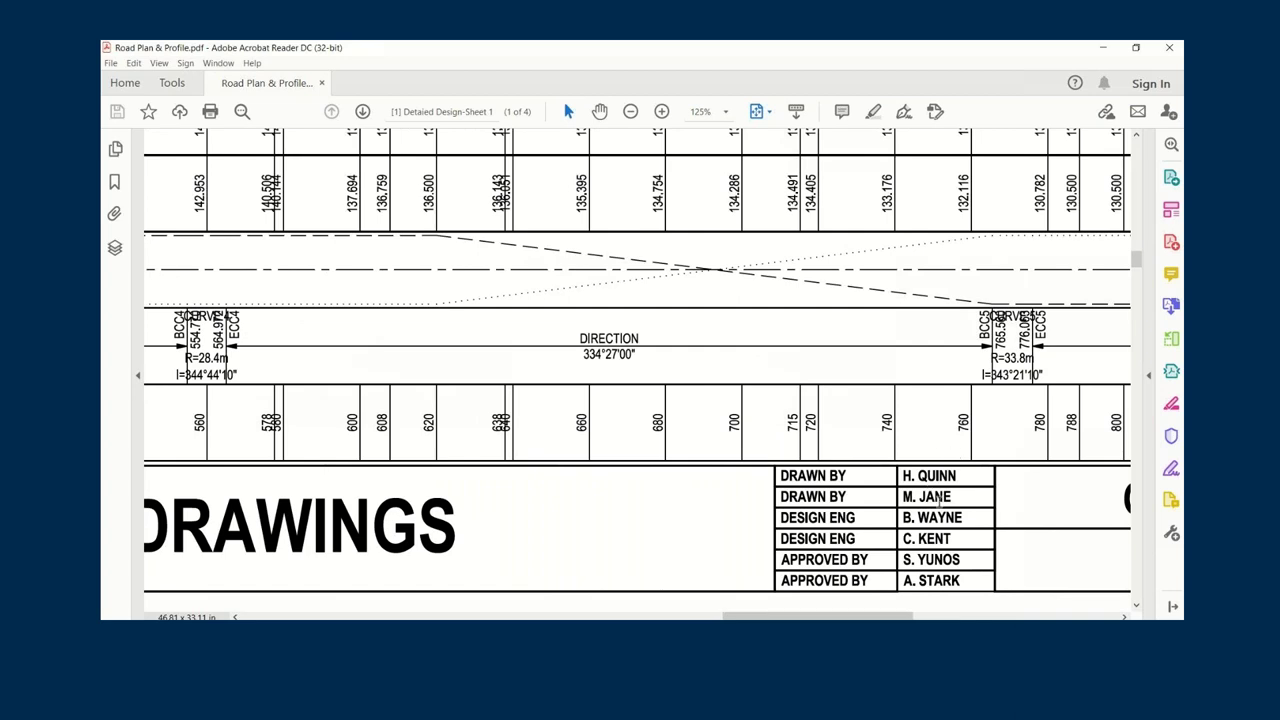
ctrl+scroll(939, 502, up, 1)
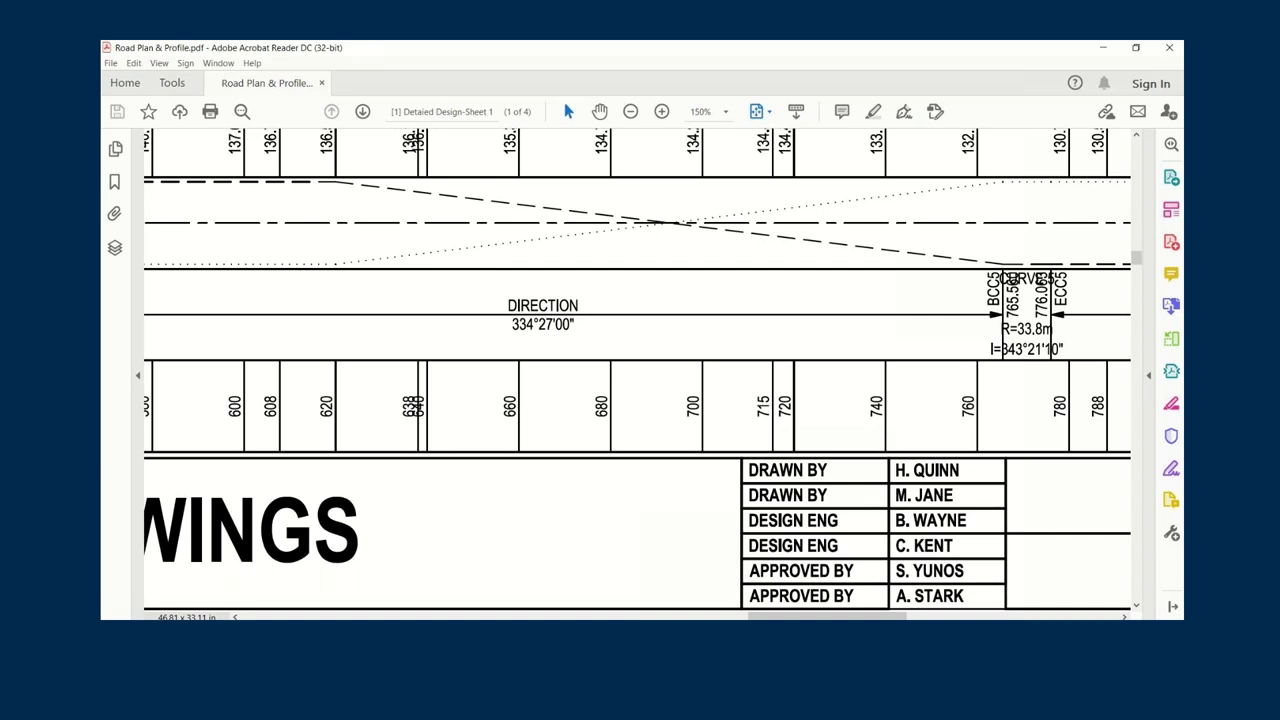
key(alt+Tab)
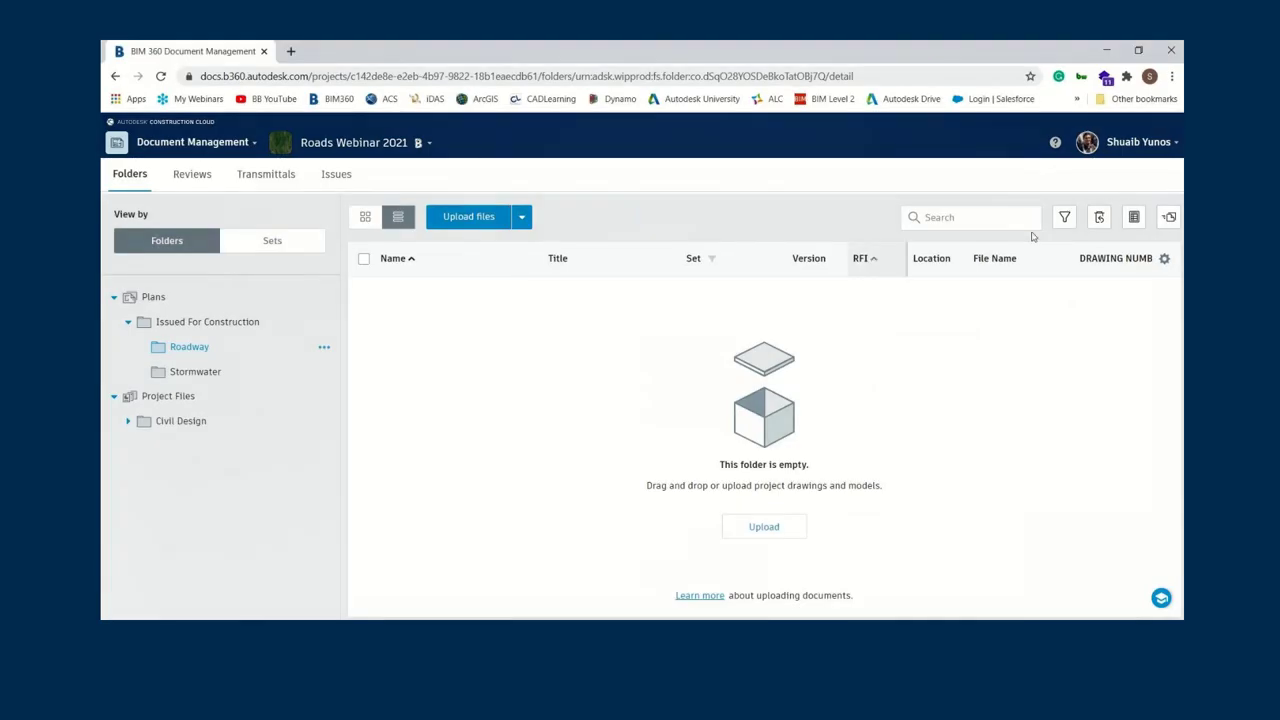
- Create a custom Text attribute named DRAWING TYPE
click(1164, 259)
scroll(1050, 405, down, 3)
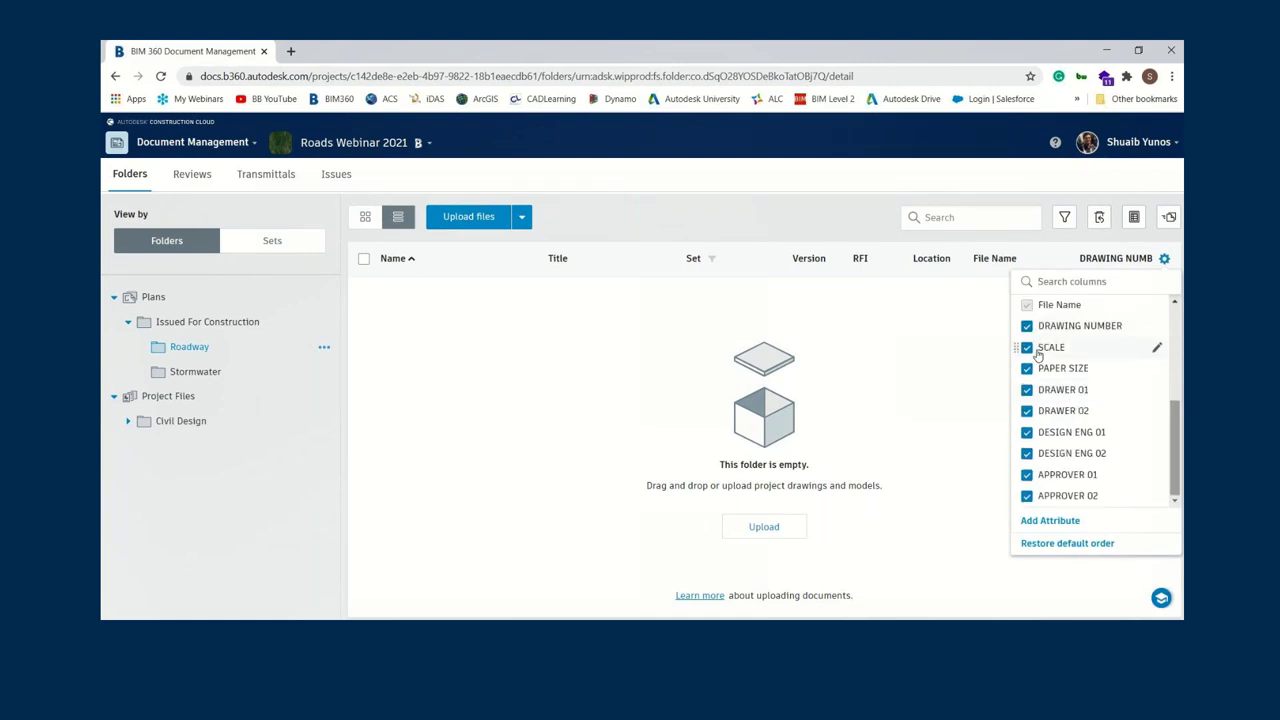
click(1059, 523)
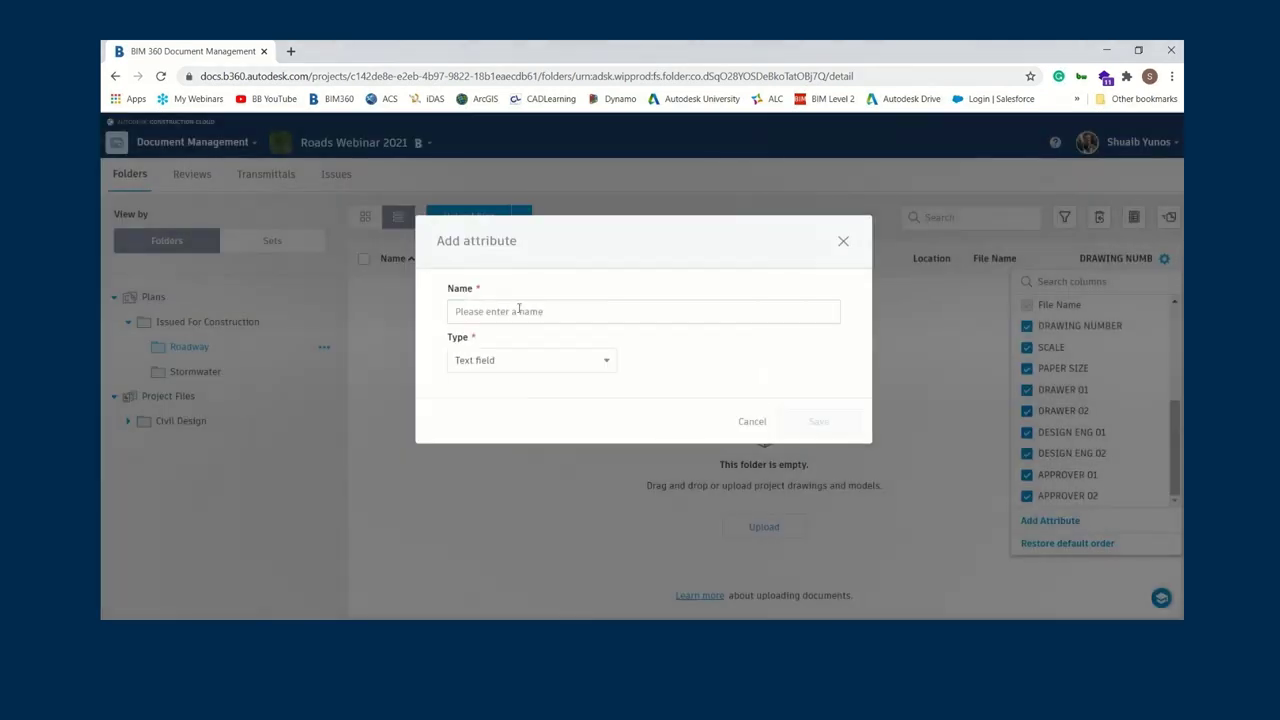
click(520, 312)
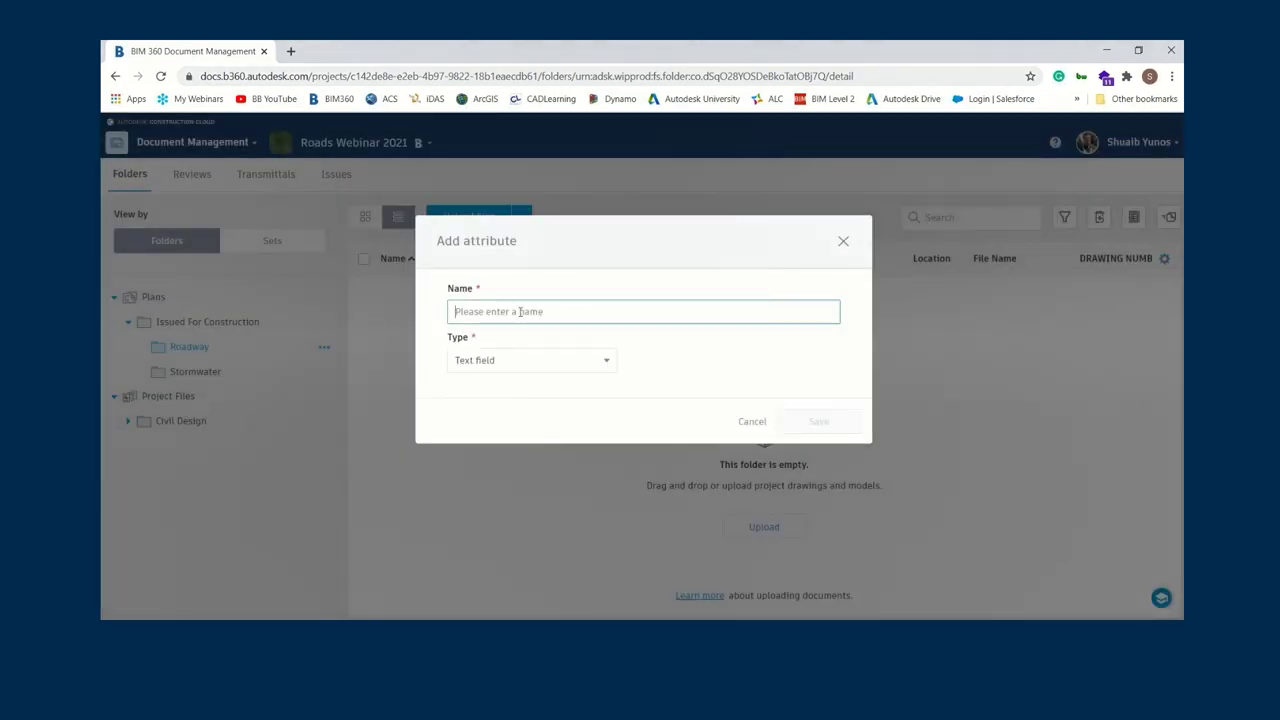
text(DRAWING)
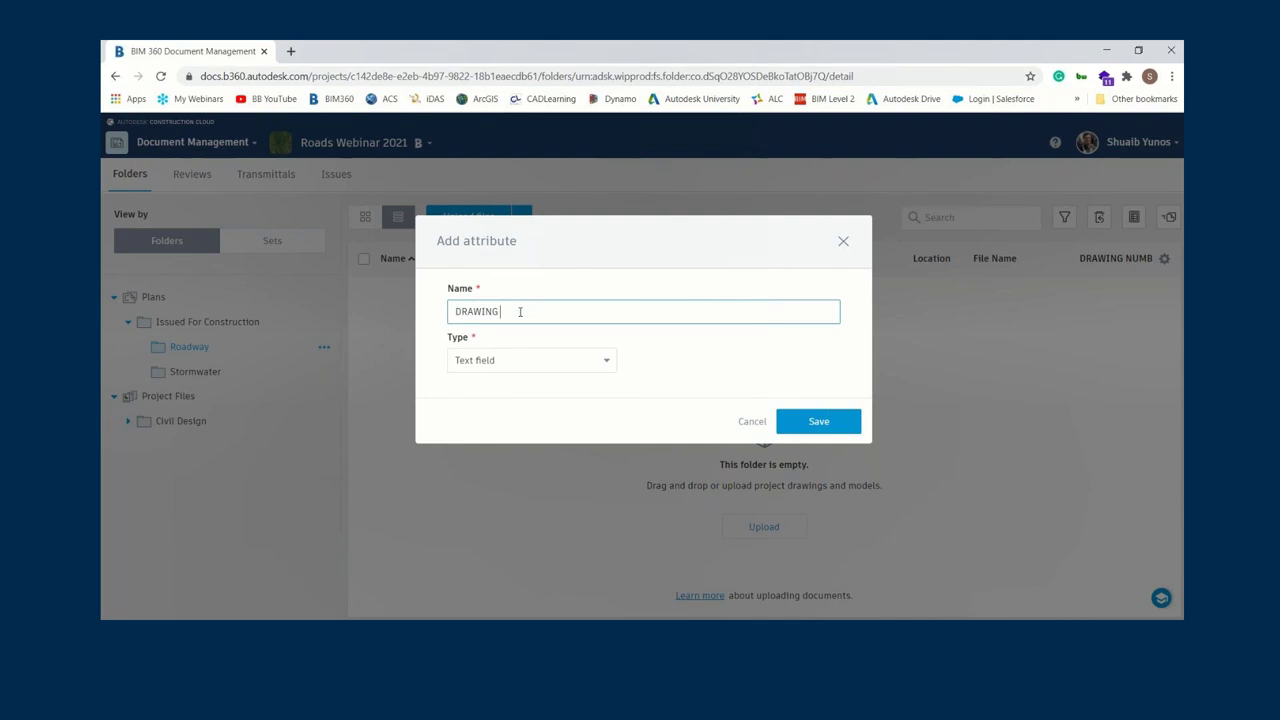
text( TYPE)
click(578, 368)
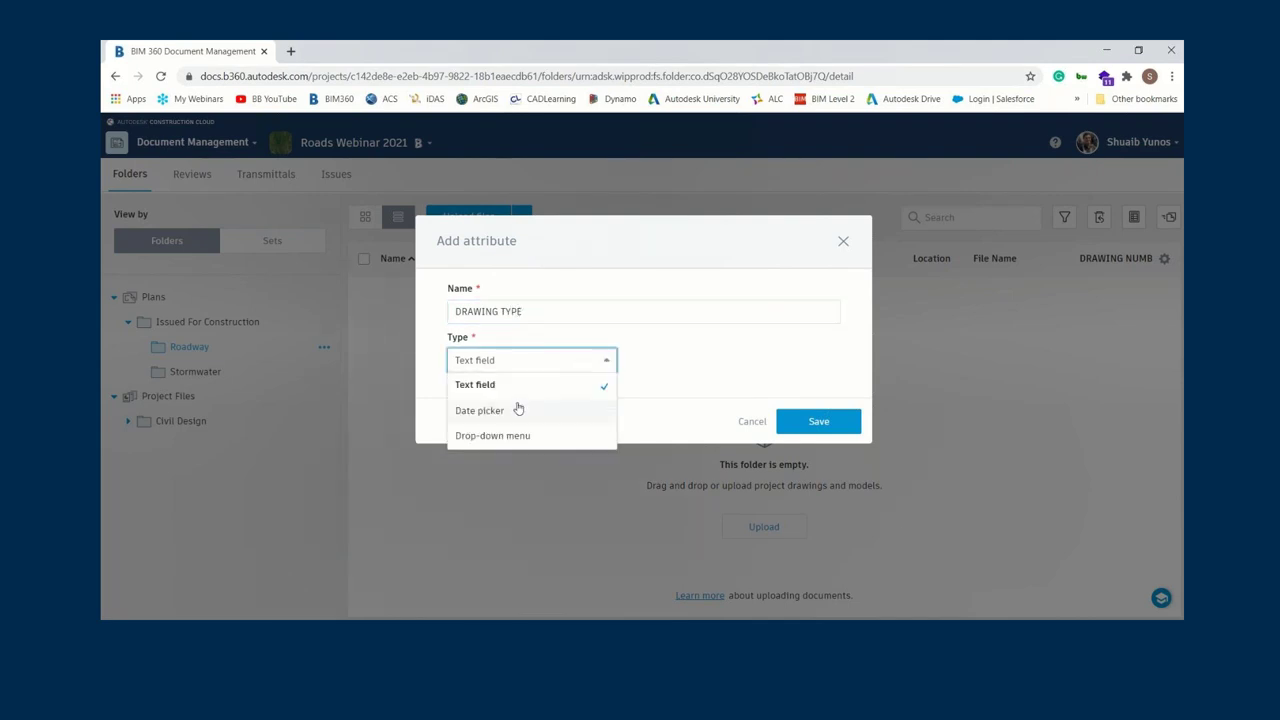
click(676, 356)
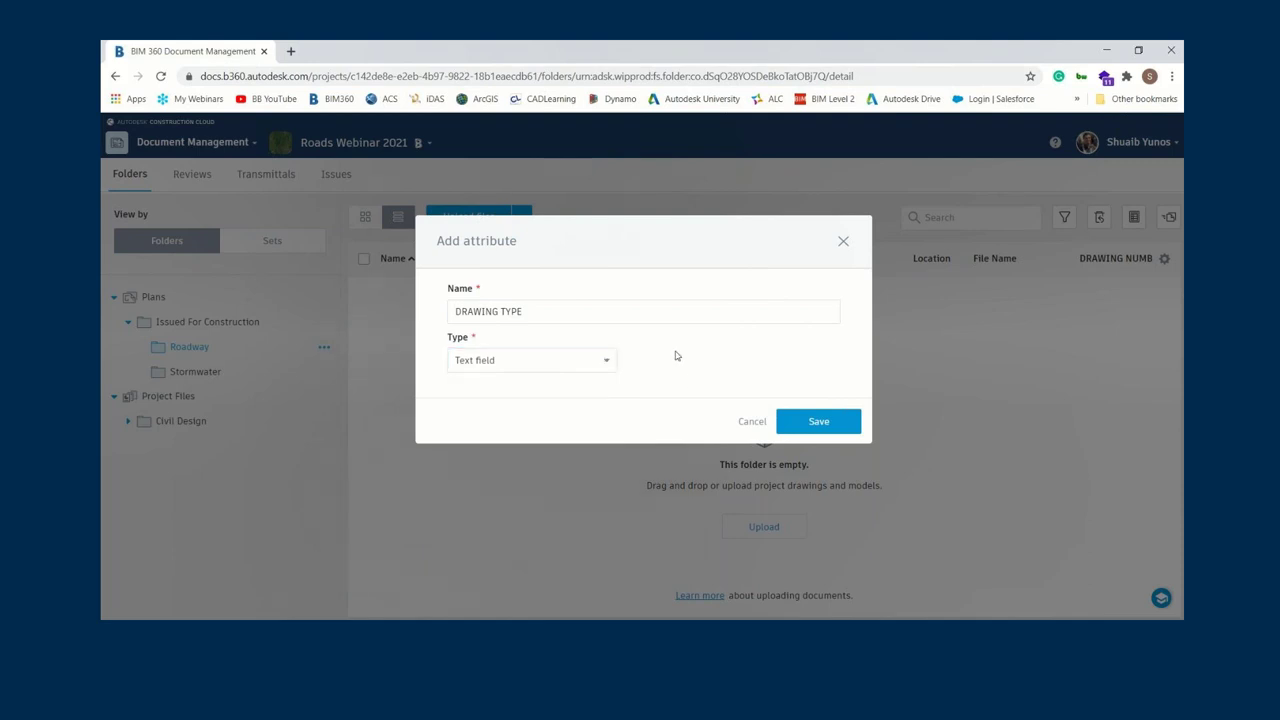
click(818, 421)
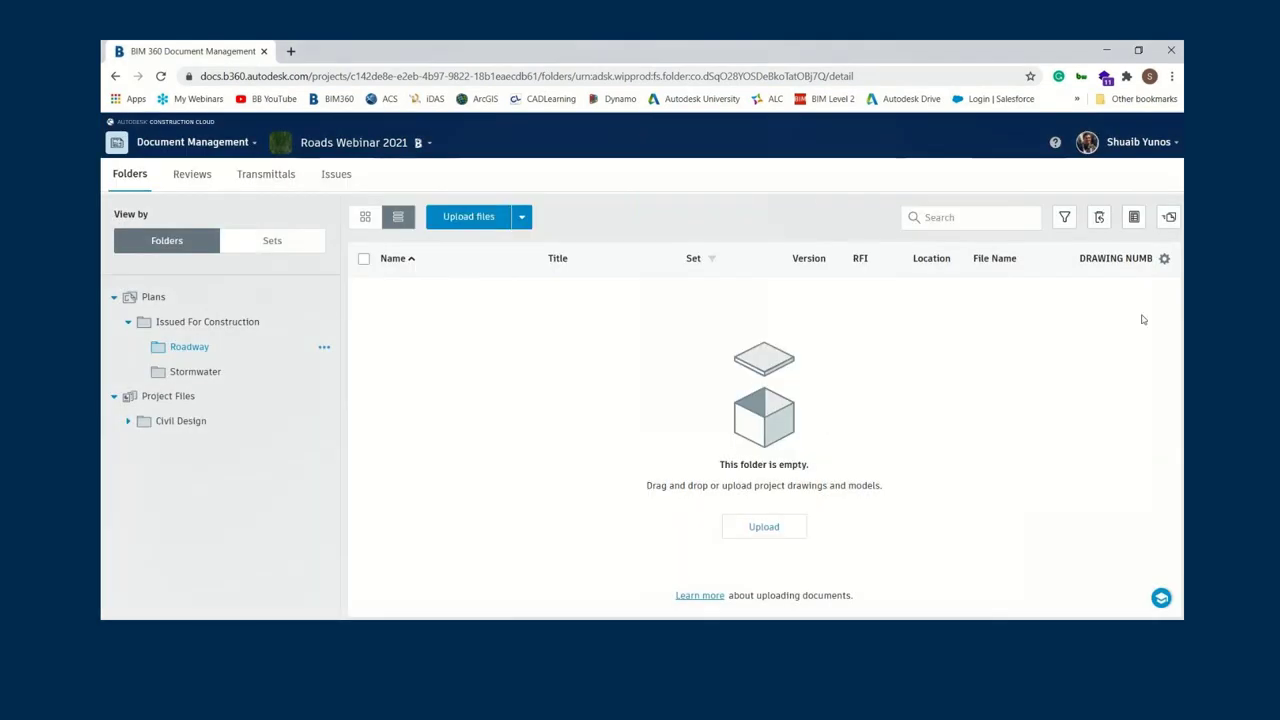
- Show the DRAWING TYPE column in the Roadway file list
click(1164, 258)
scroll(1041, 470, down, 5)
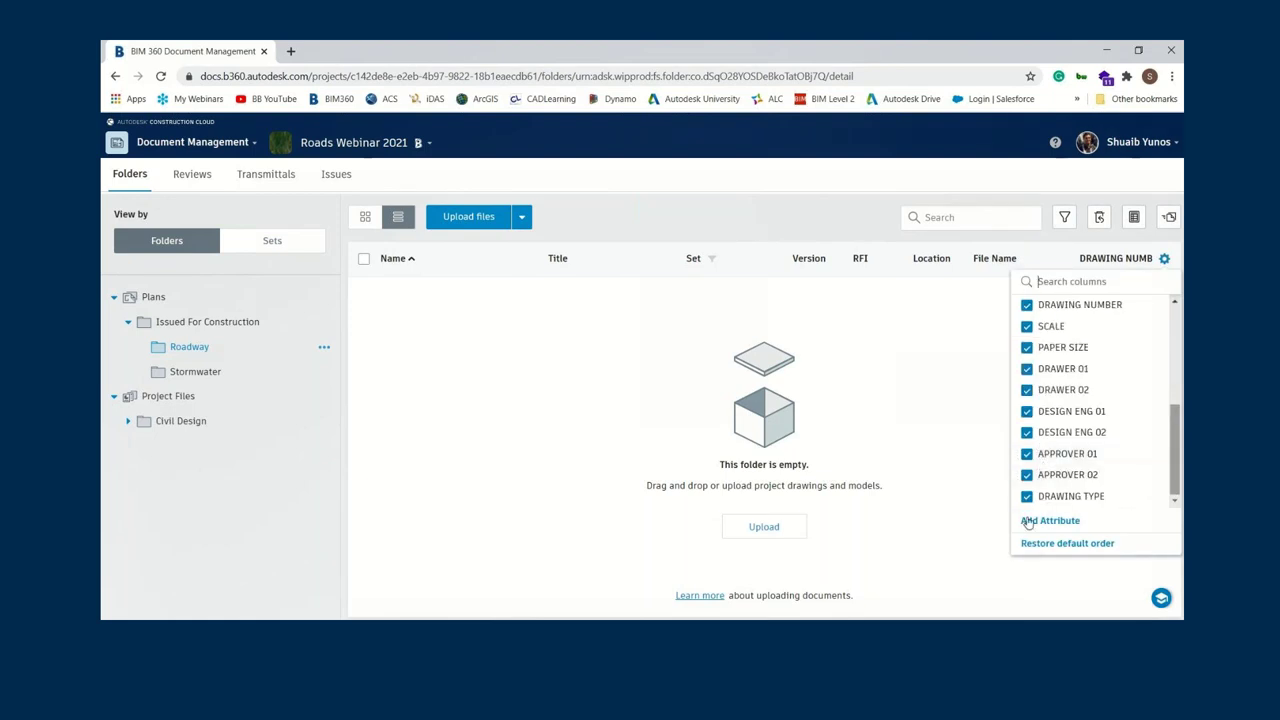
click(1026, 497)
click(920, 350)
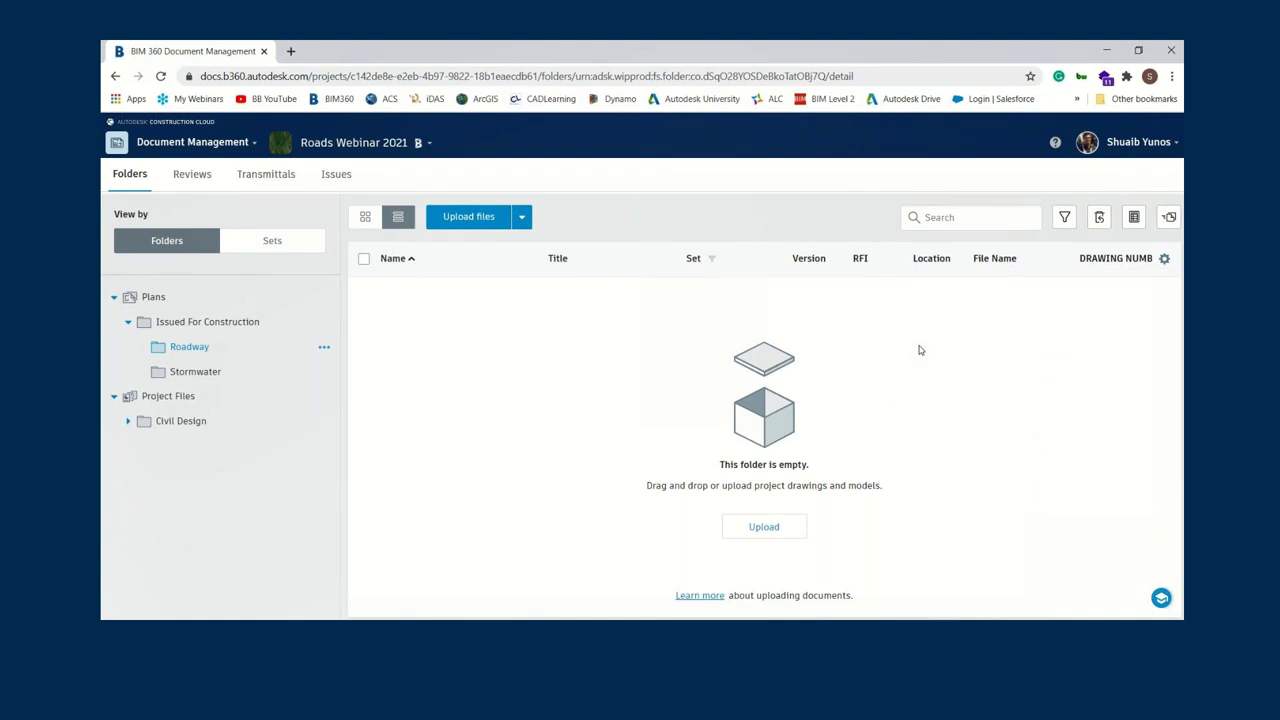
- Select Road Plan & Profile.pdf for upload to the Roadway folder
click(463, 217)
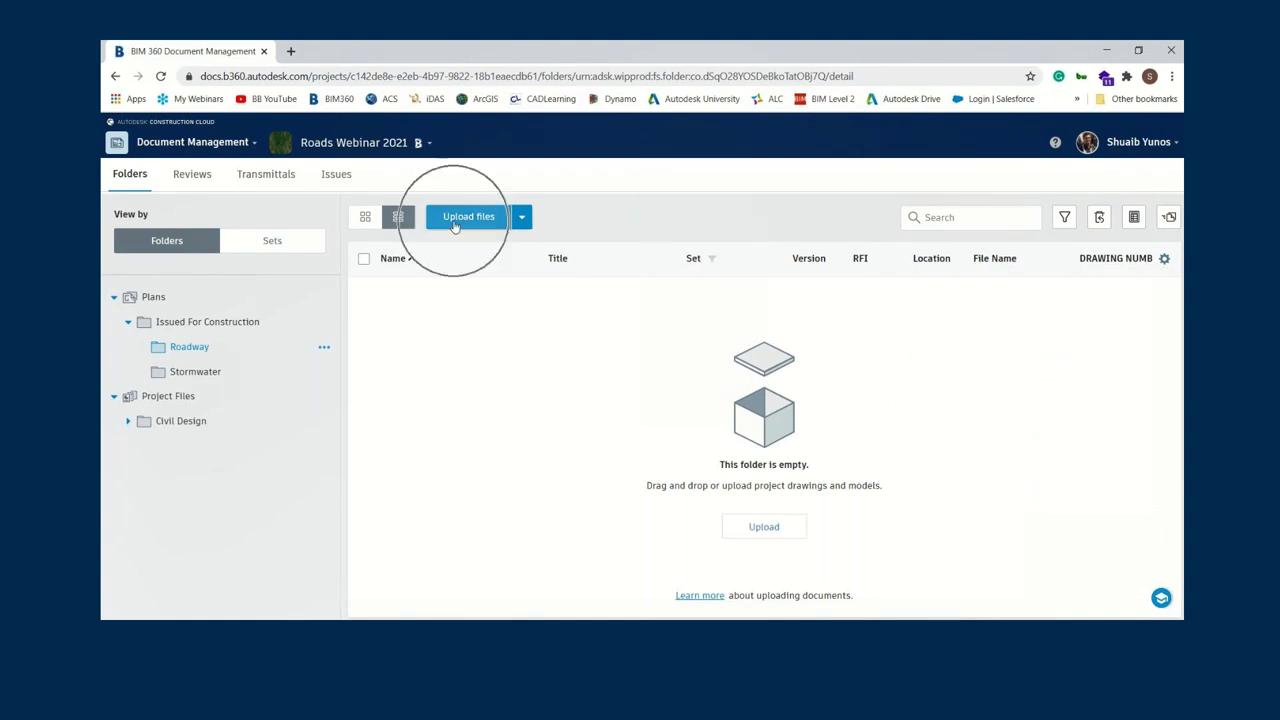
click(783, 528)
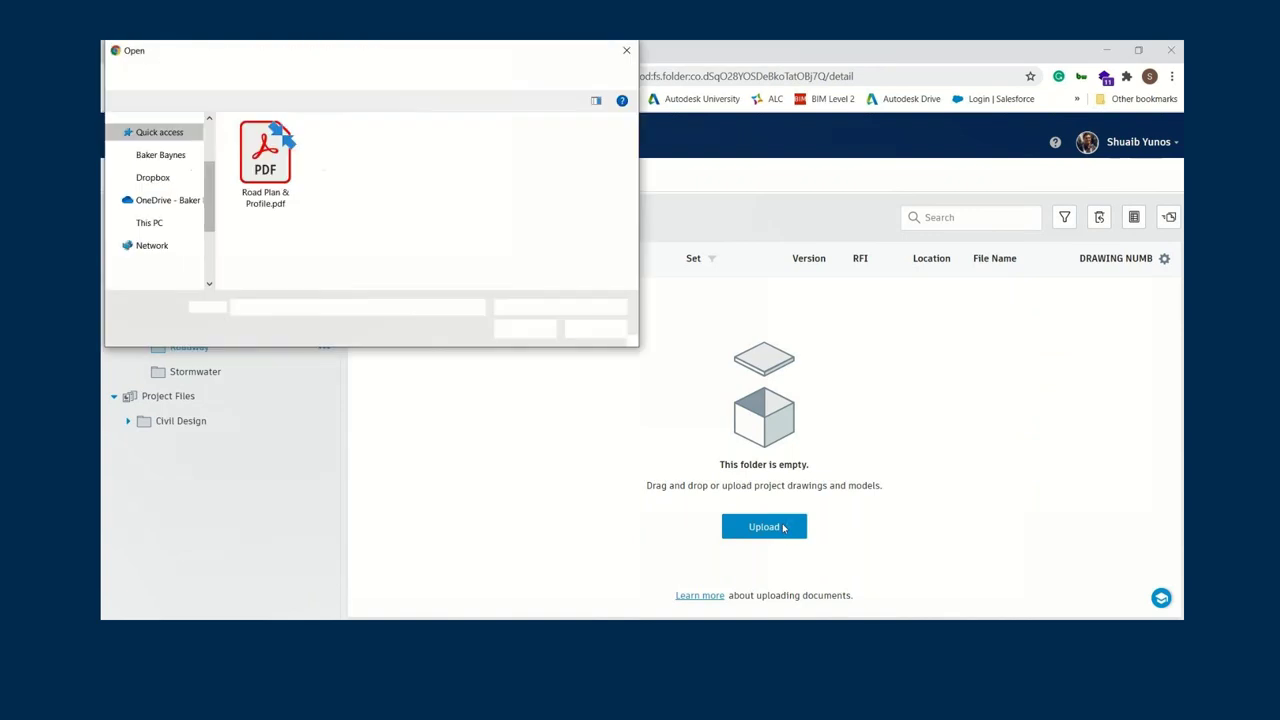
click(257, 160)
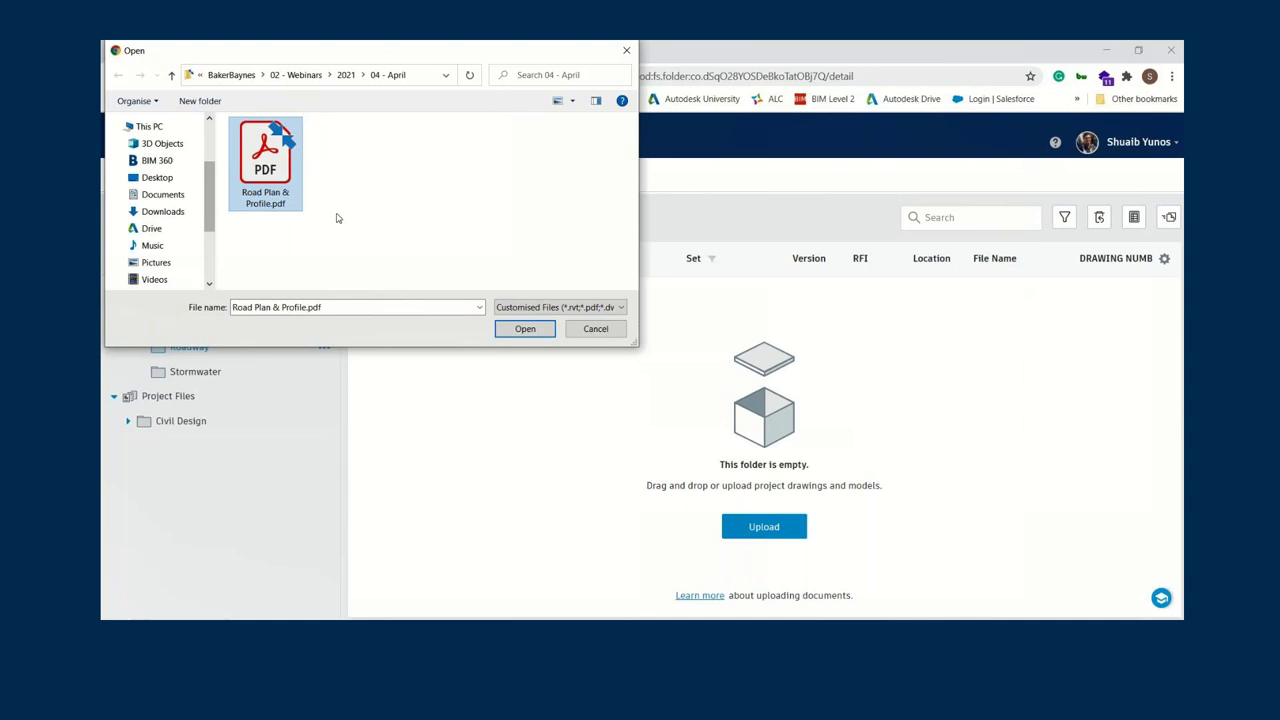
- Confirm Road Plan & Profile.pdf in the file dialog to start the upload
click(540, 334)
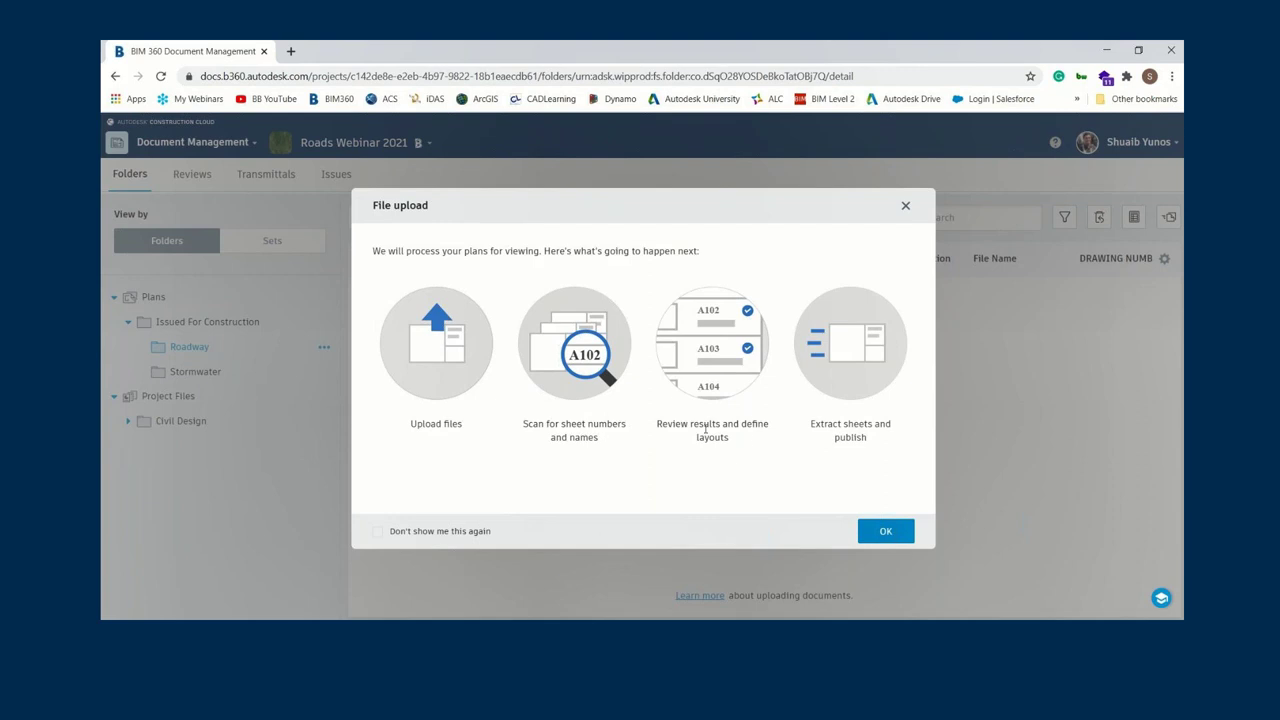
- Acknowledge the File upload notice, upload with No template as the layout, and open set assignment
click(886, 530)
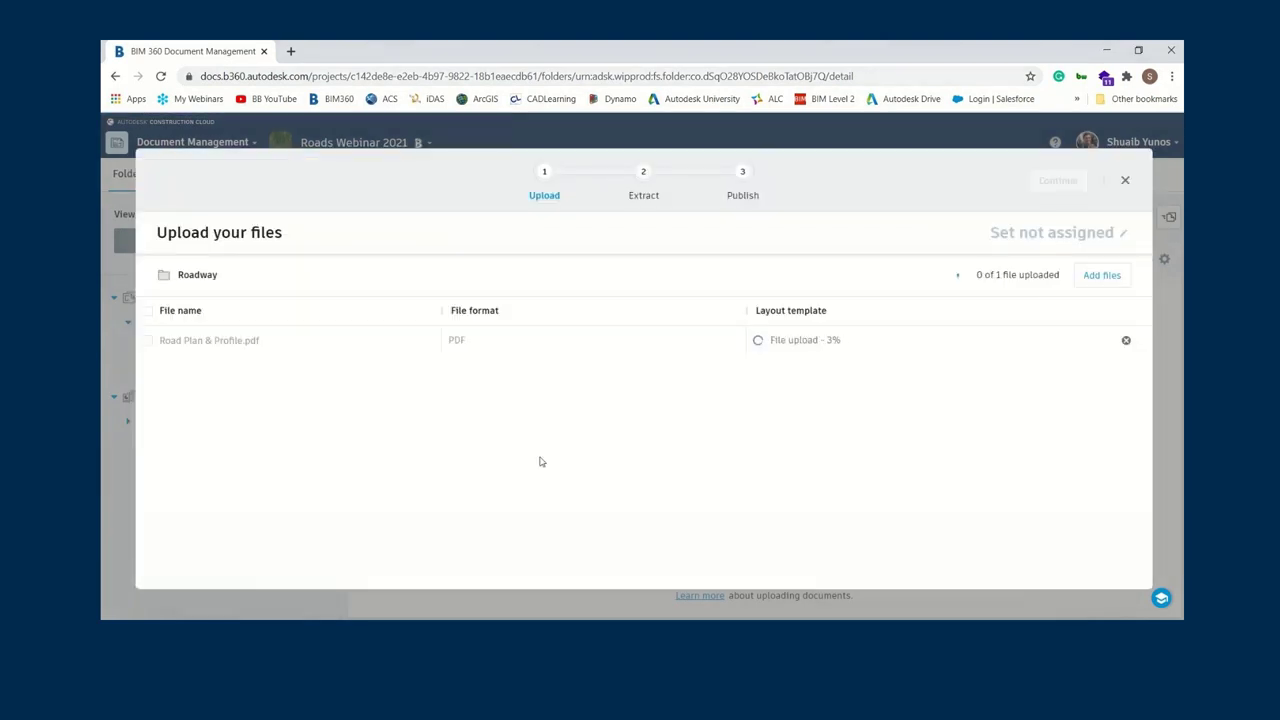
click(831, 340)
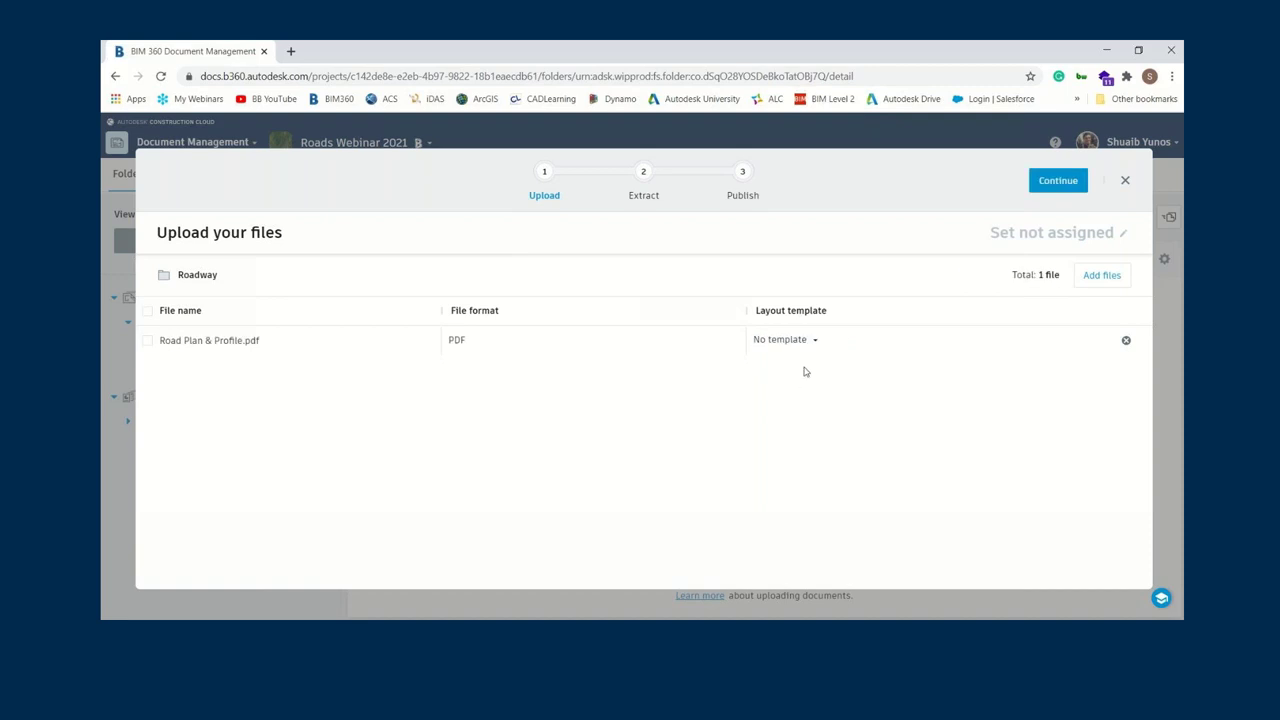
click(801, 343)
click(800, 363)
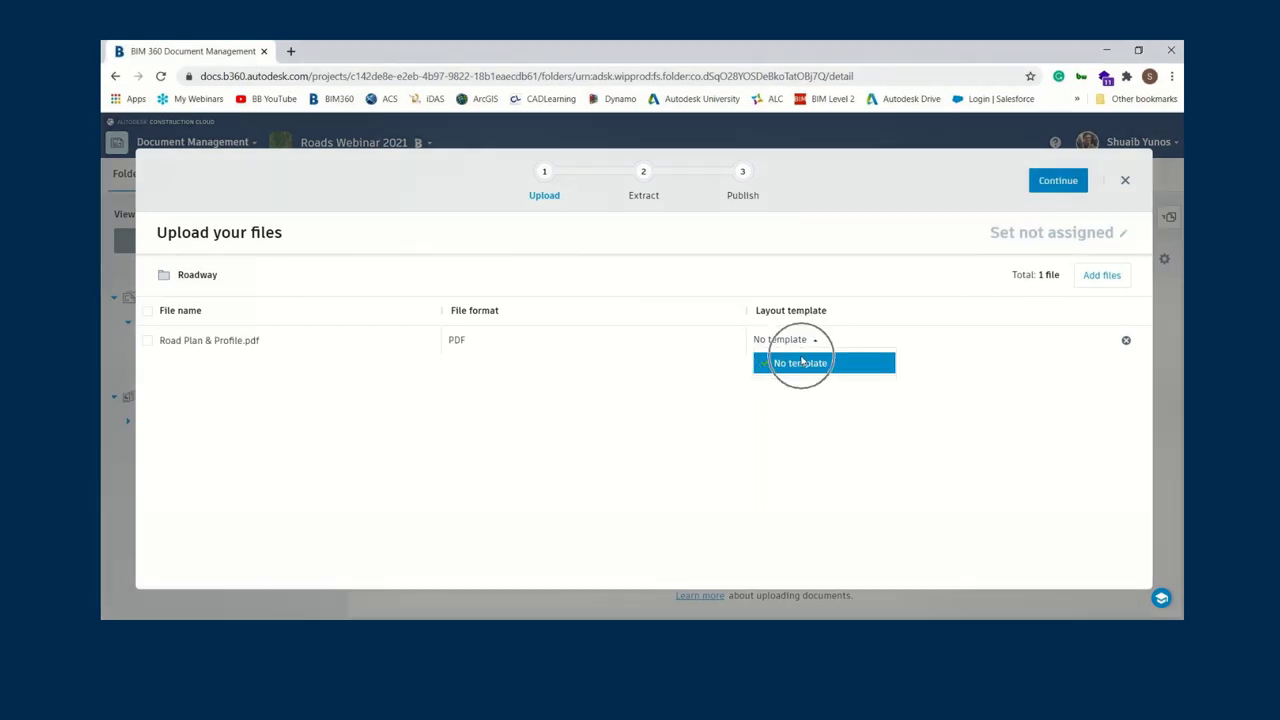
click(463, 338)
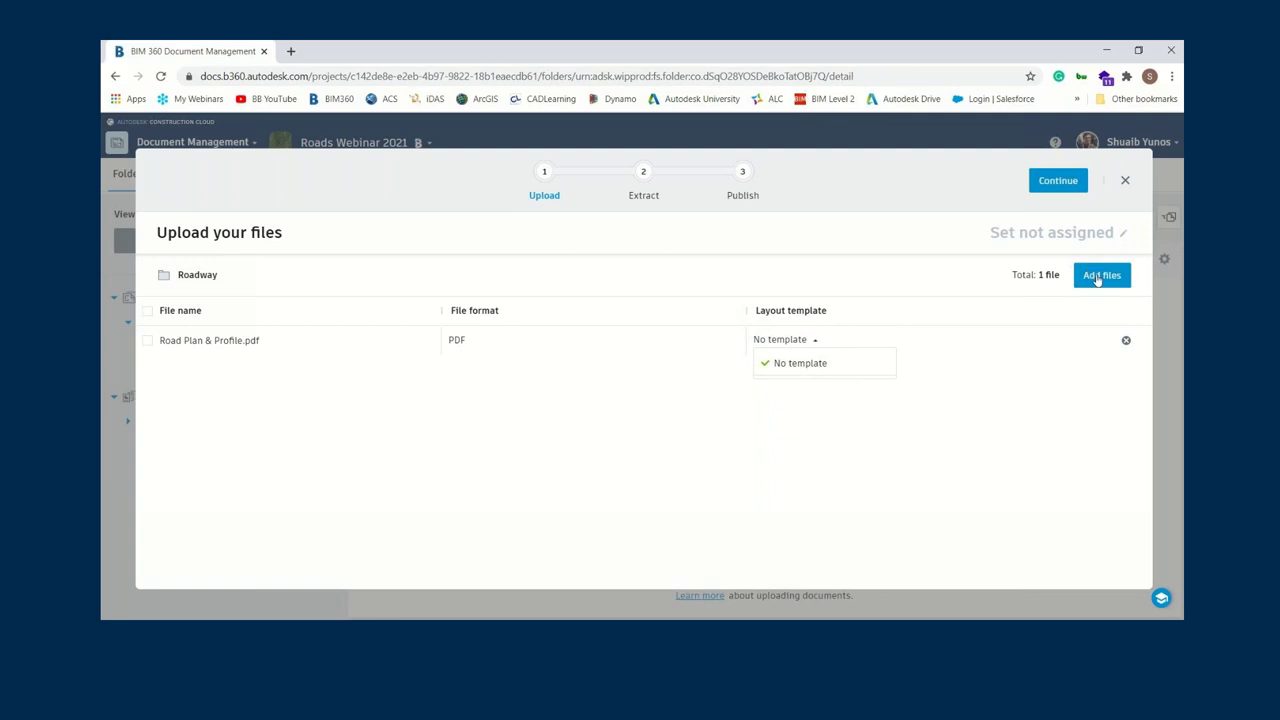
click(1034, 234)
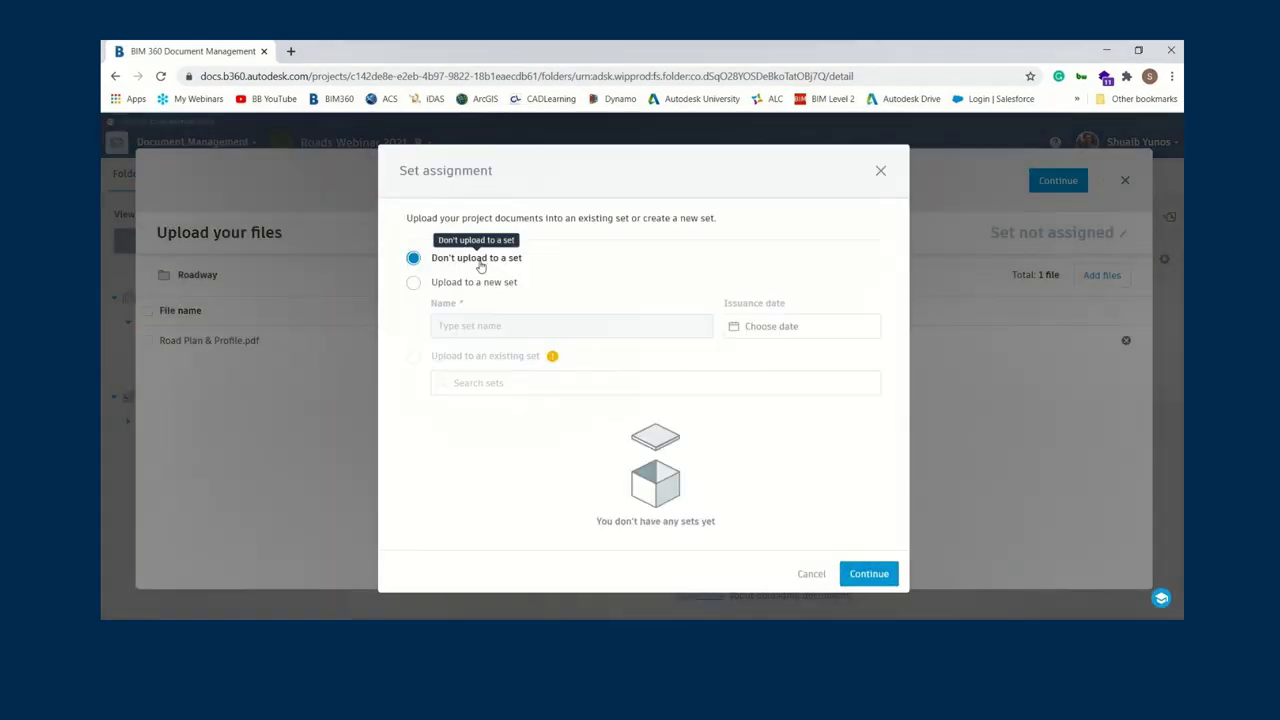
- Upload into a new set ISSUED FOR CONSTRUCTION with issuance date Feb 15, 2021
click(413, 284)
click(413, 283)
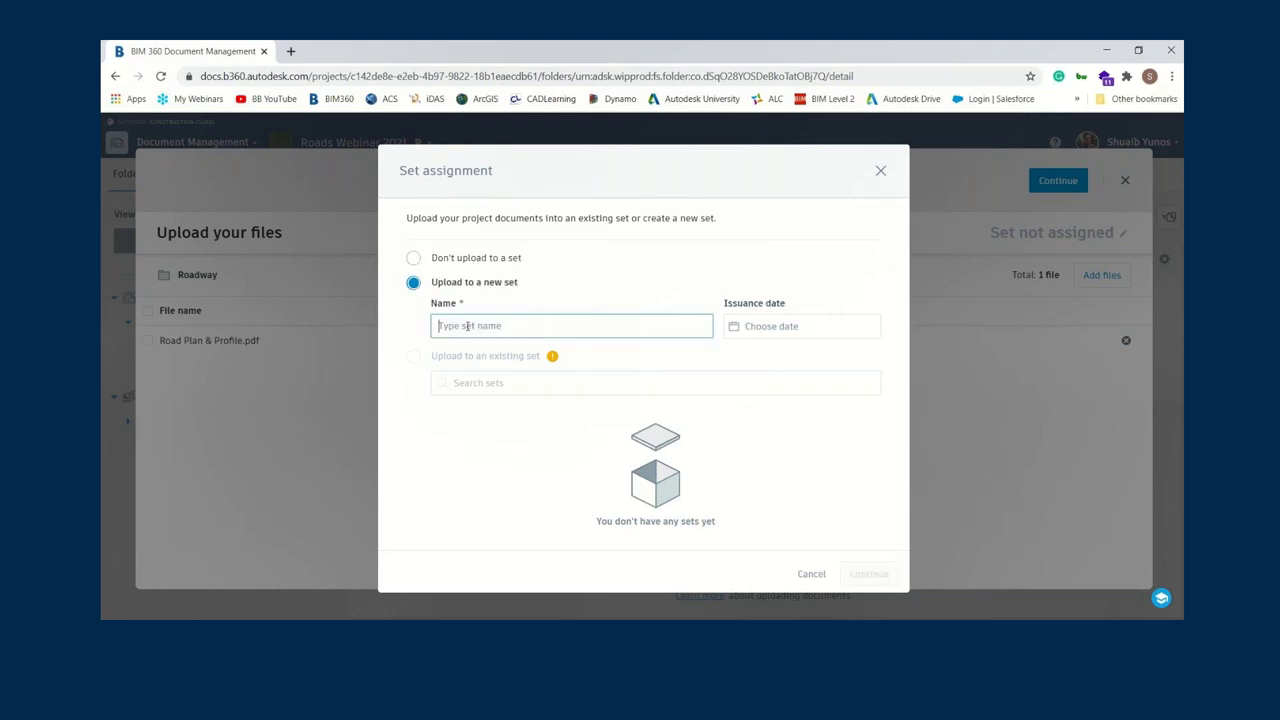
text(C)
key(BackSpace)
text(ISSUED F)
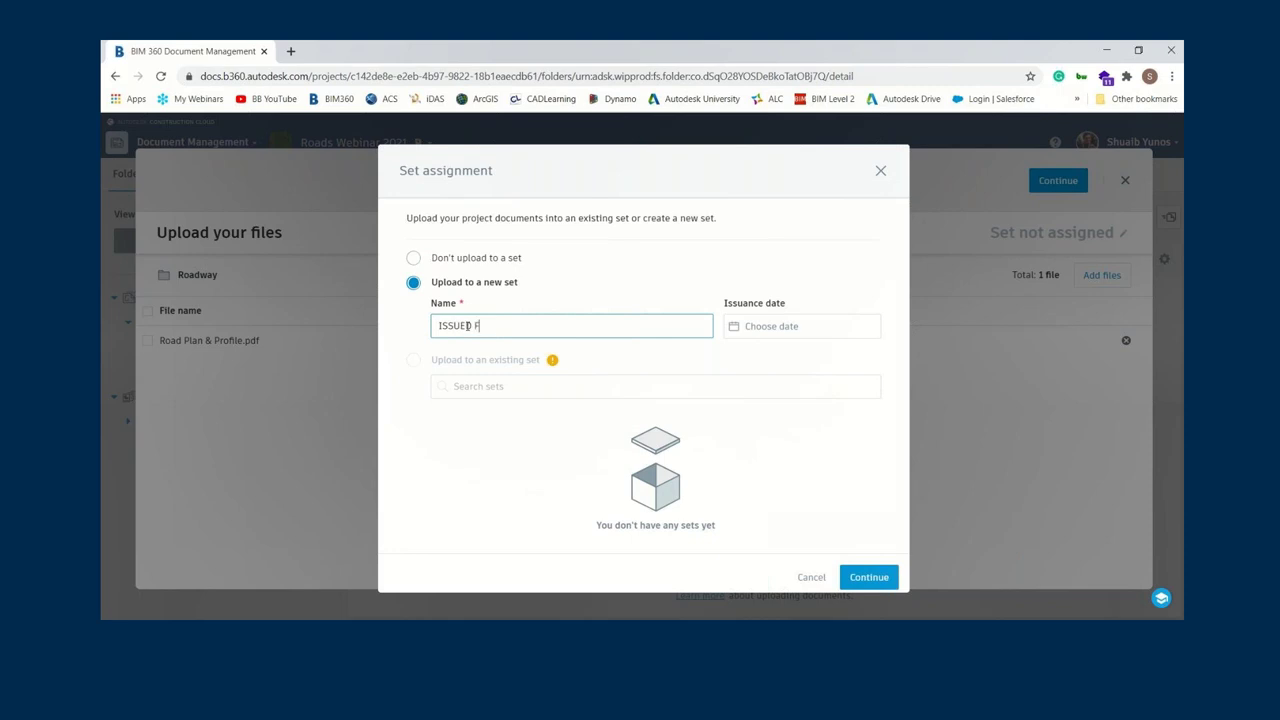
text(OR CONSTRUCTION)
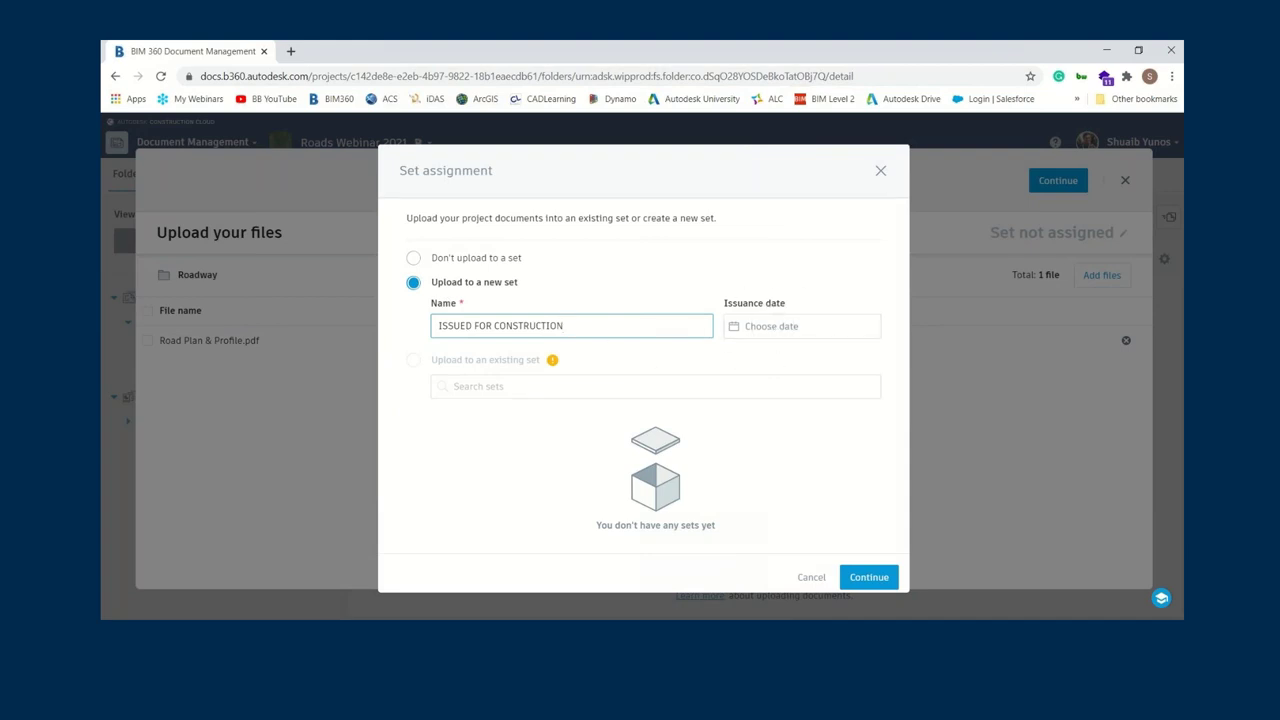
click(870, 578)
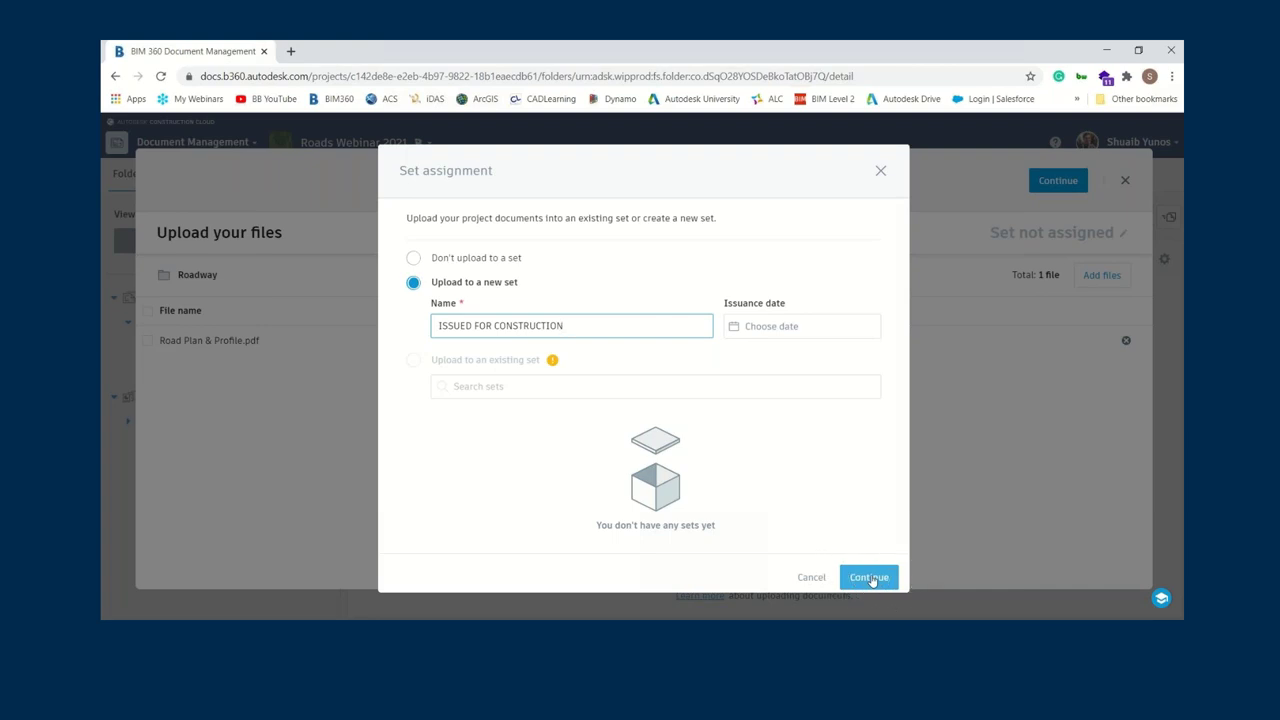
click(810, 327)
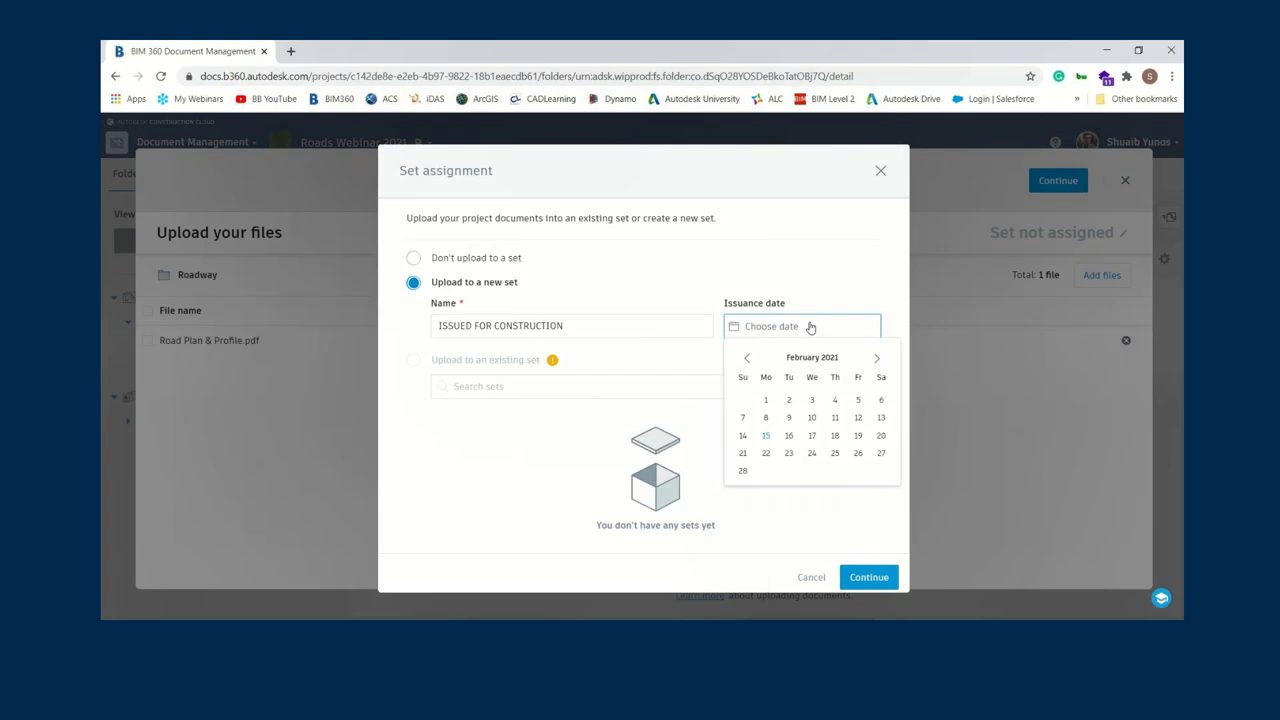
click(766, 436)
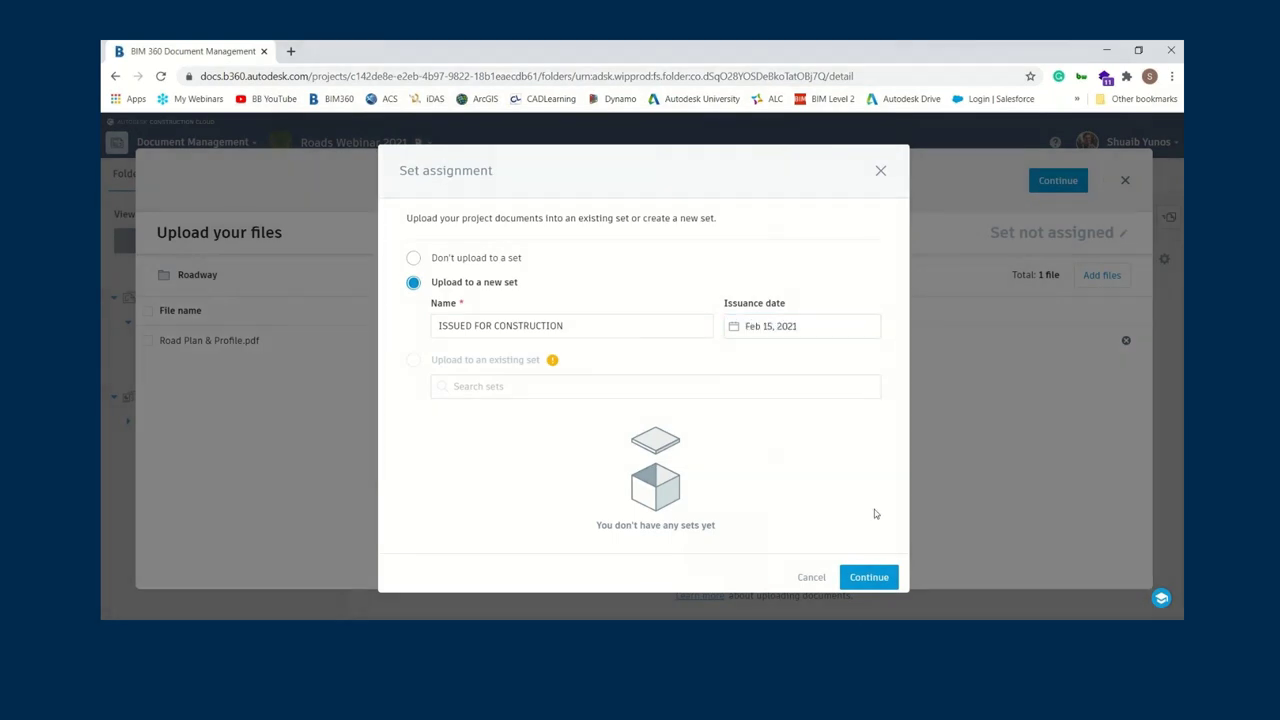
click(869, 577)
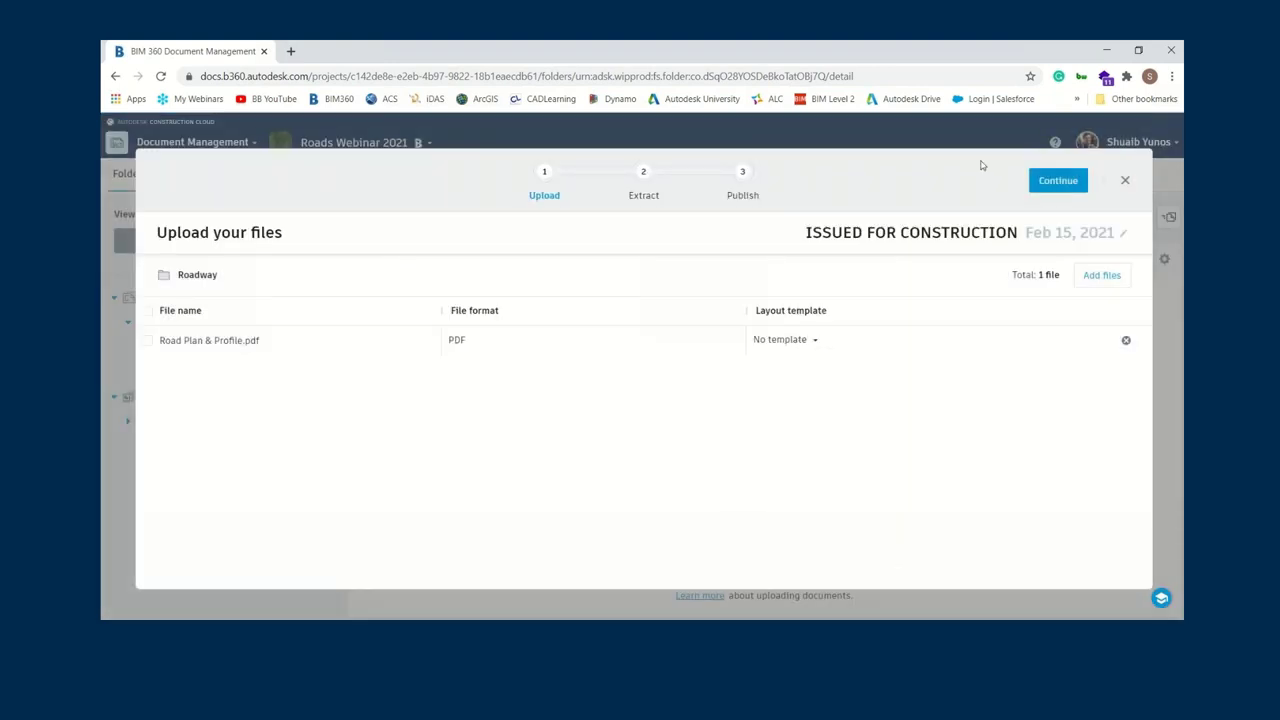
click(1041, 177)
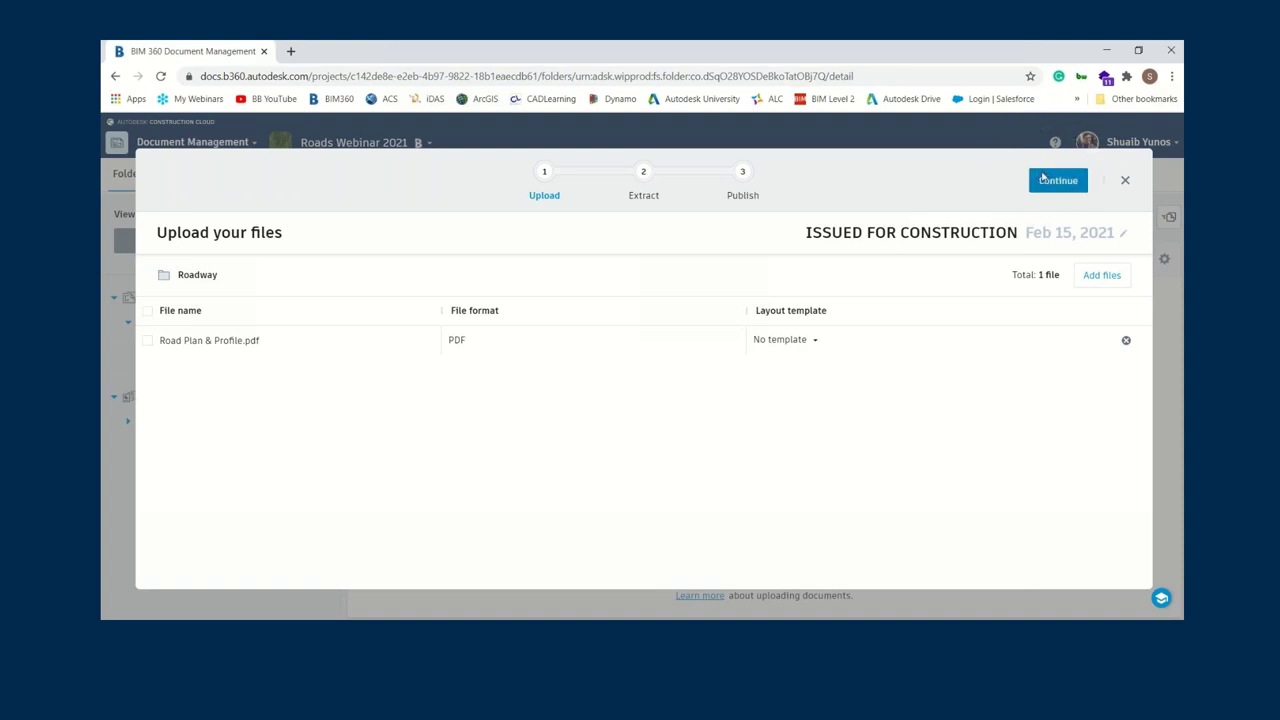
- After processing, choose Define... from the layout dropdown of Road Plan & Profile.pdf
click(631, 461)
click(1027, 556)
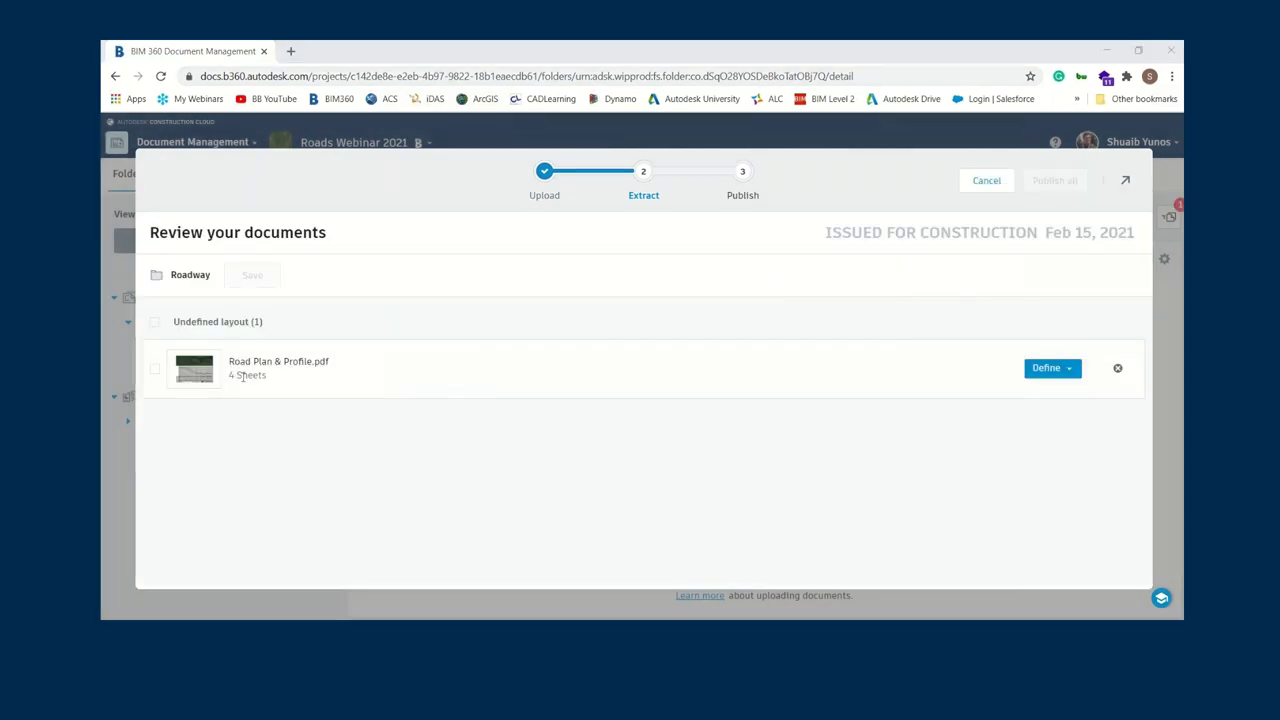
click(243, 377)
click(1040, 370)
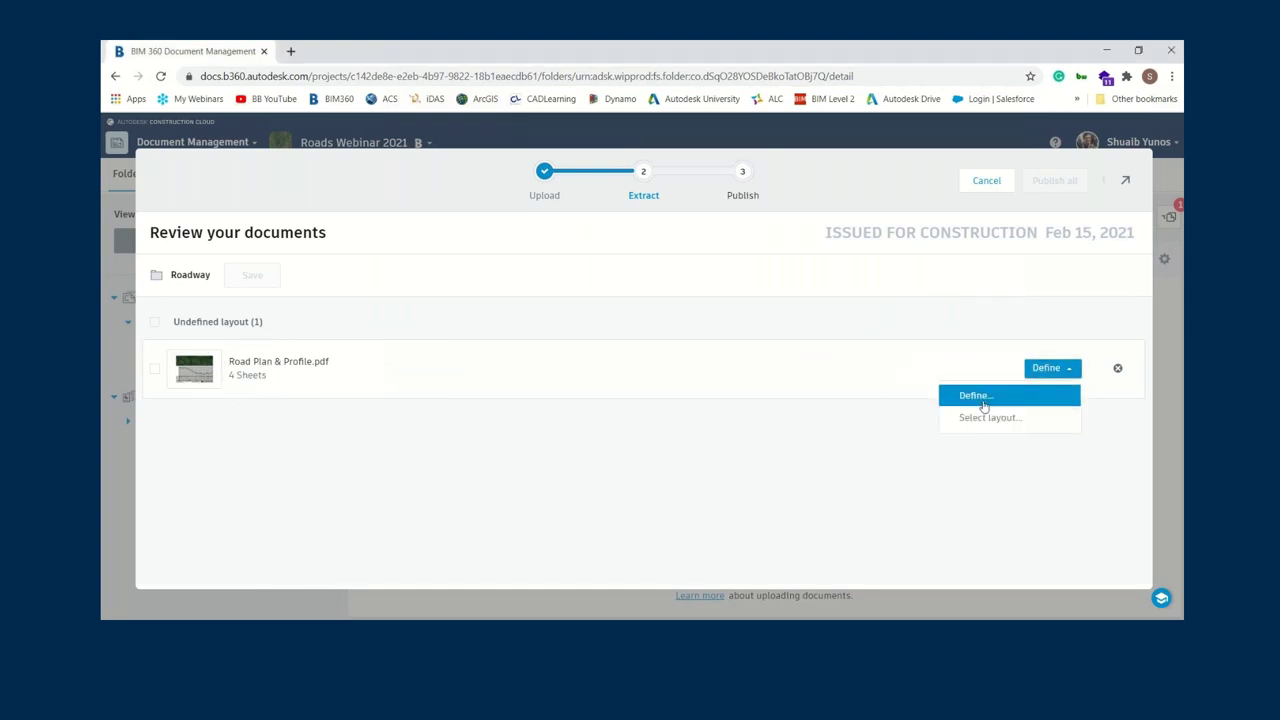
click(983, 400)
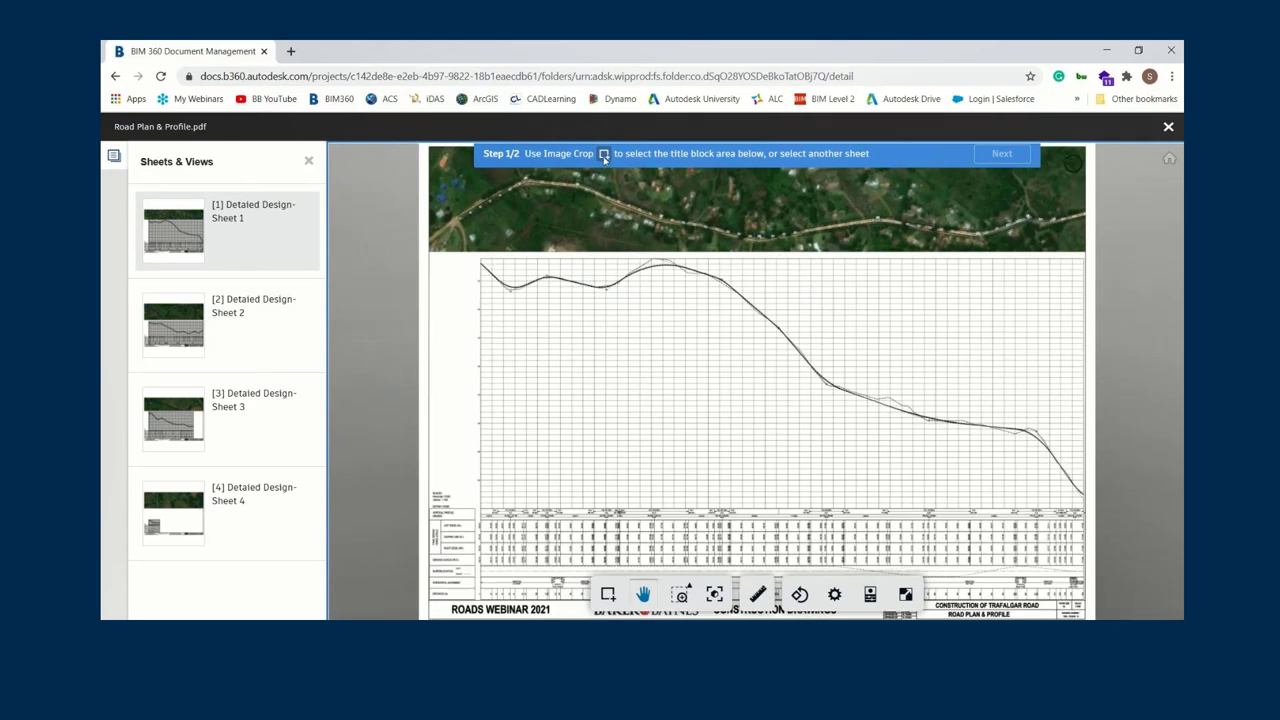
- Crop sheet 1's entire bottom title block strip with Image Crop and proceed to Title Block Information
scroll(975, 613, up, 2)
scroll(975, 608, up, 3)
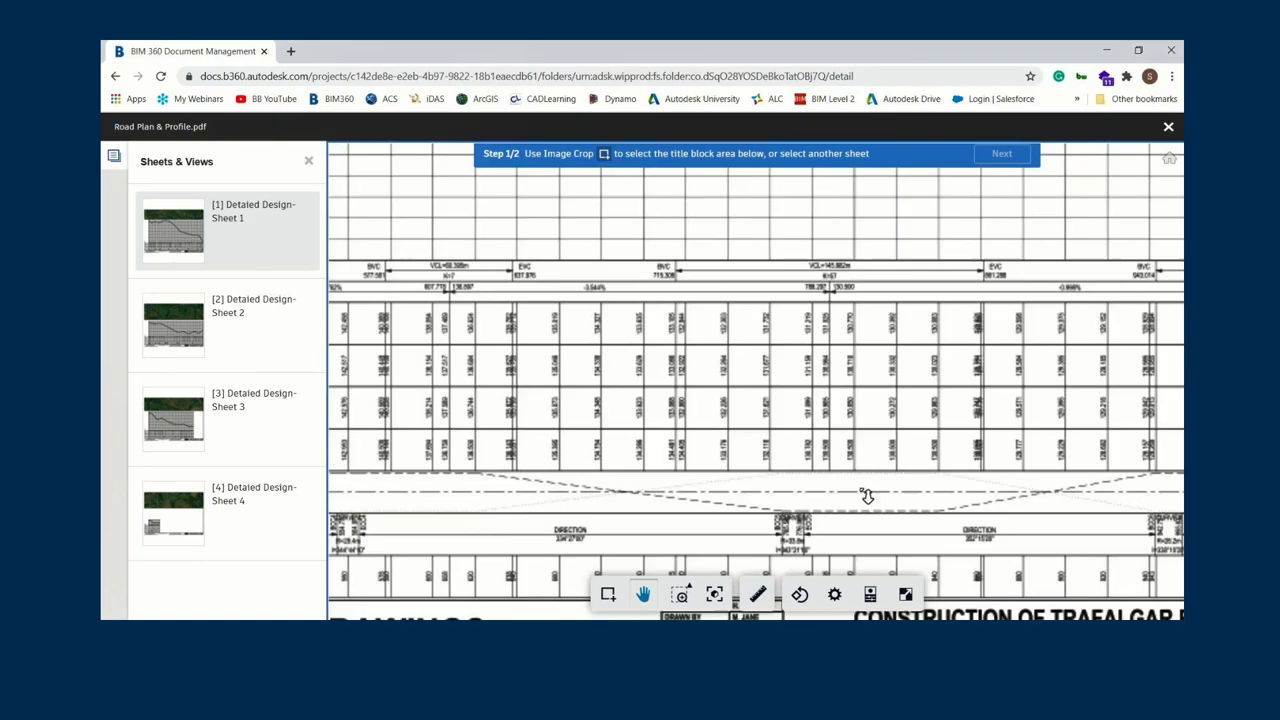
drag(831, 480, 784, 180)
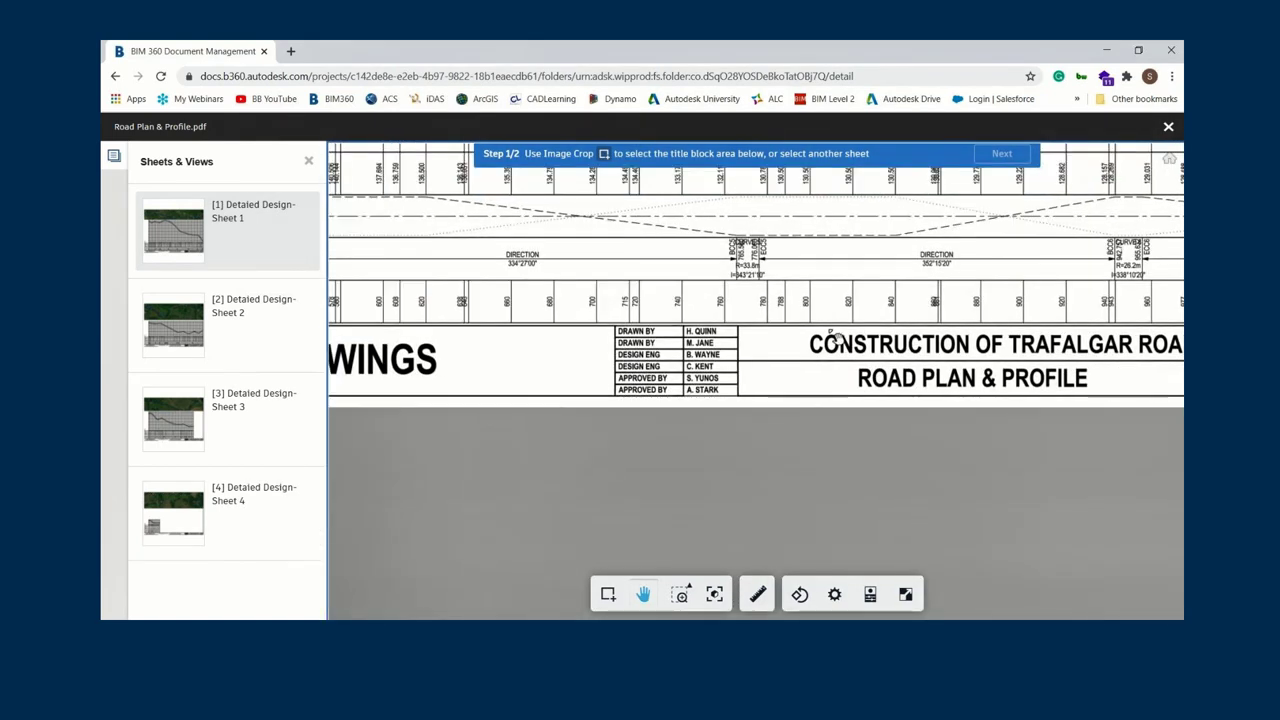
scroll(832, 337, down, 1)
scroll(831, 335, down, 1)
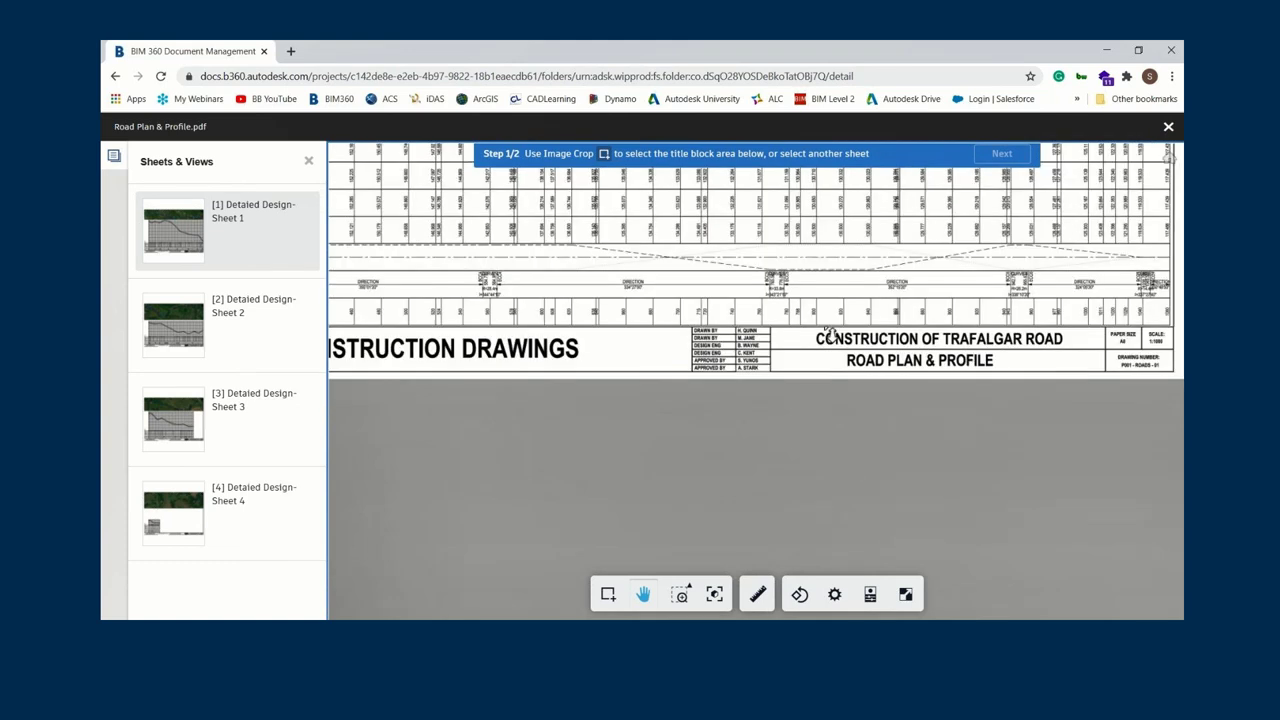
scroll(830, 334, down, 1)
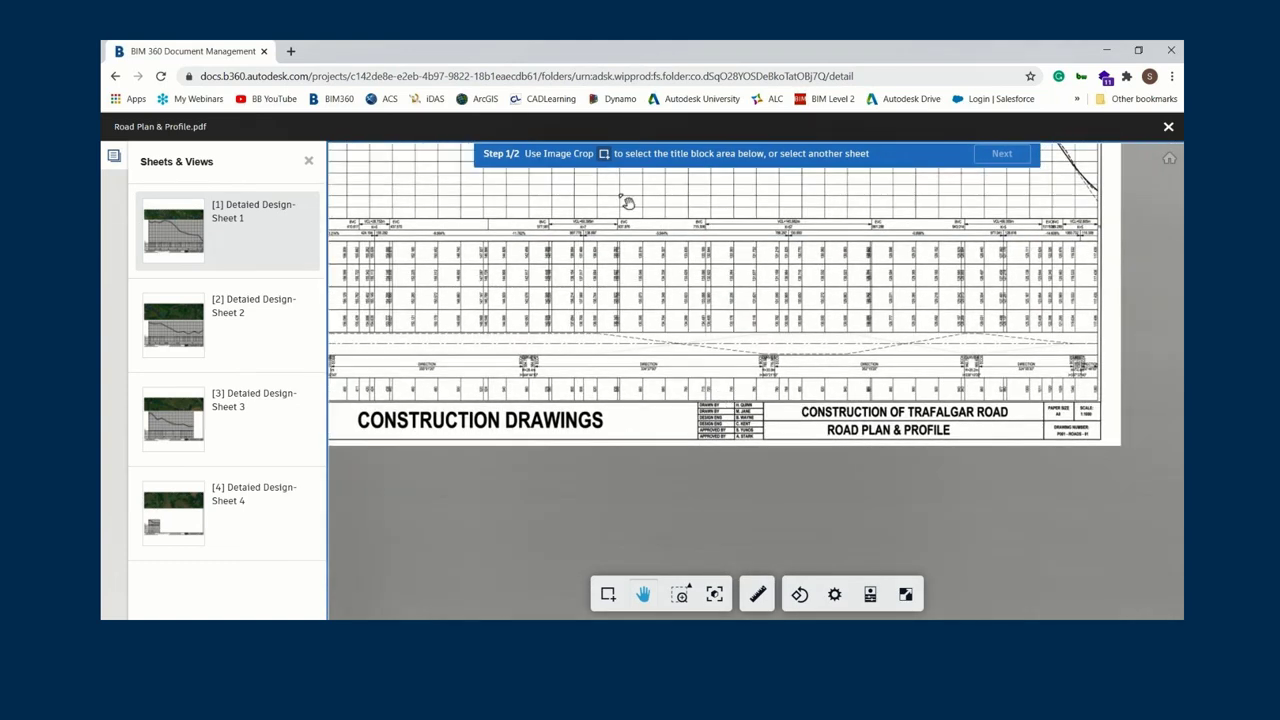
click(607, 594)
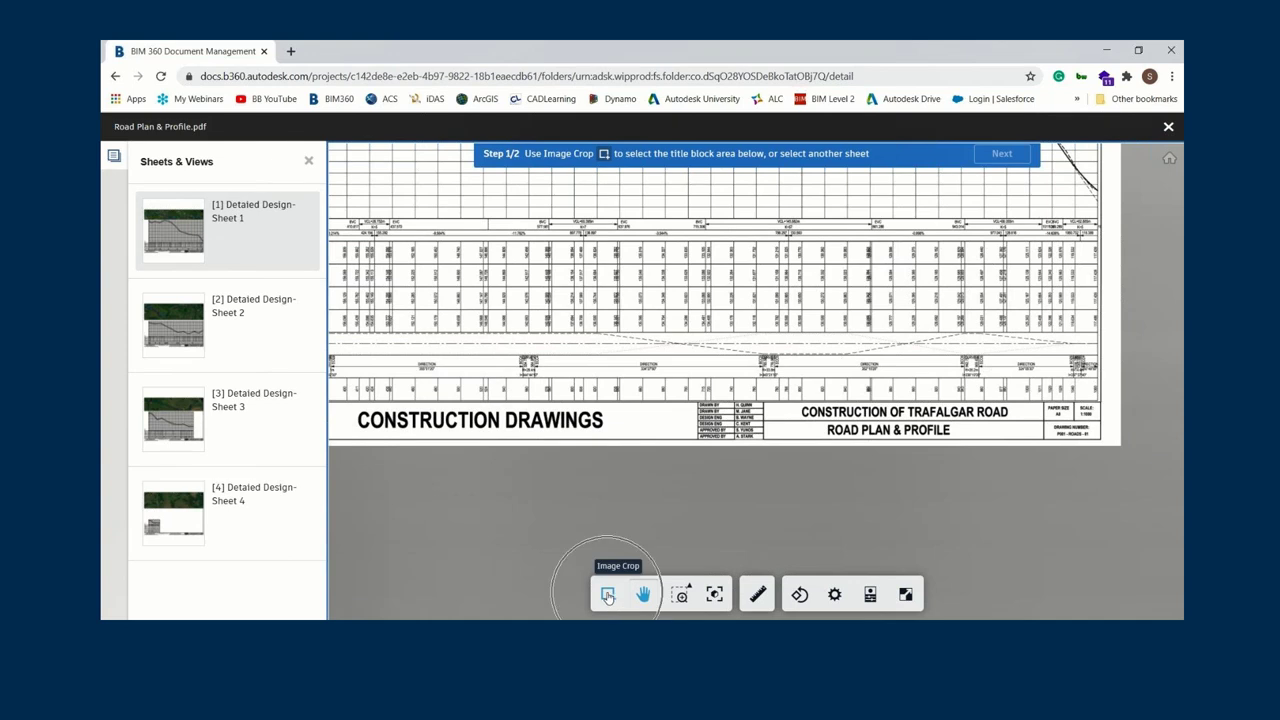
drag(342, 398, 890, 451)
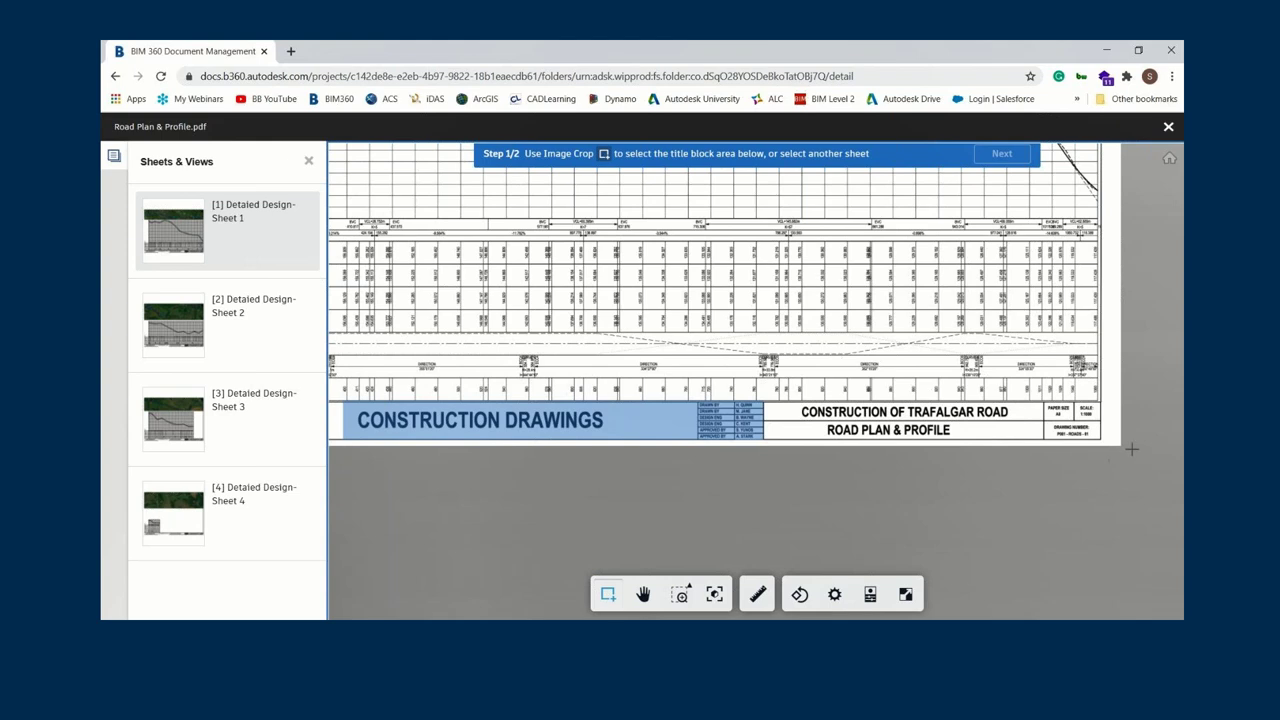
drag(1132, 449, 1114, 454)
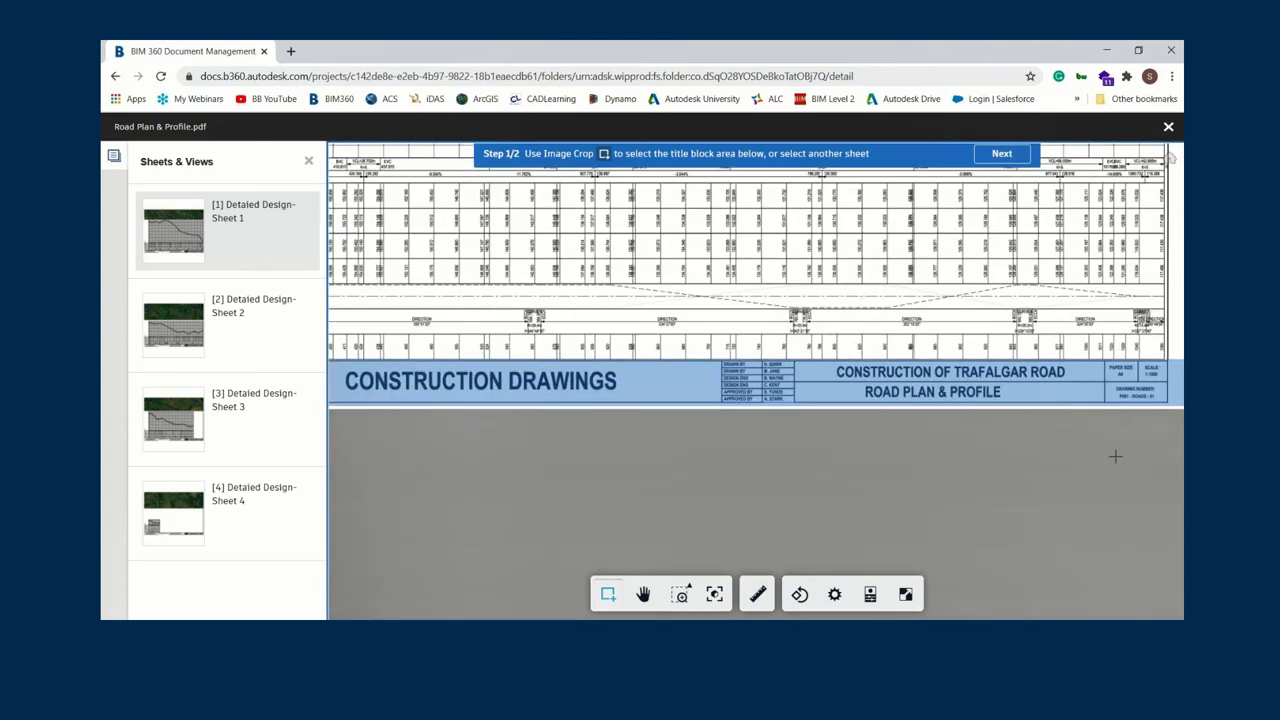
click(1002, 153)
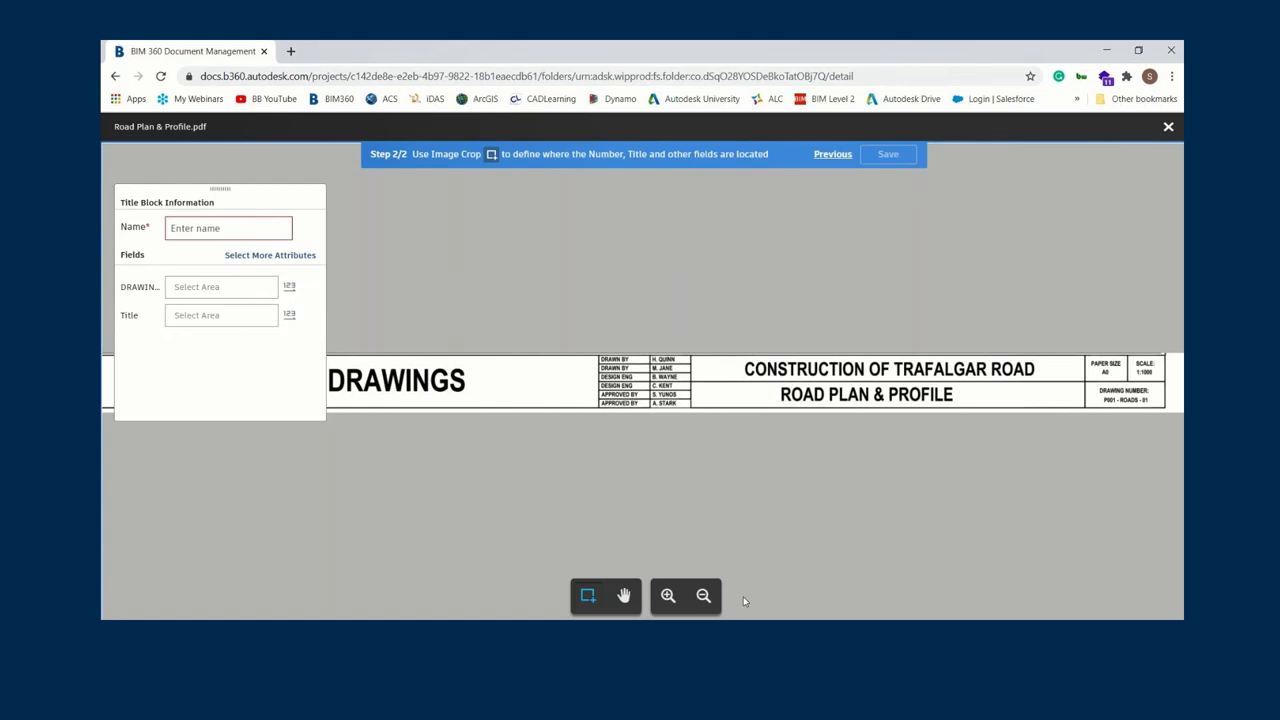
- Zoom into the title block and enter 'A00 ROAD PLAN & PROFILE DRA WINGS' as the layout name
click(669, 597)
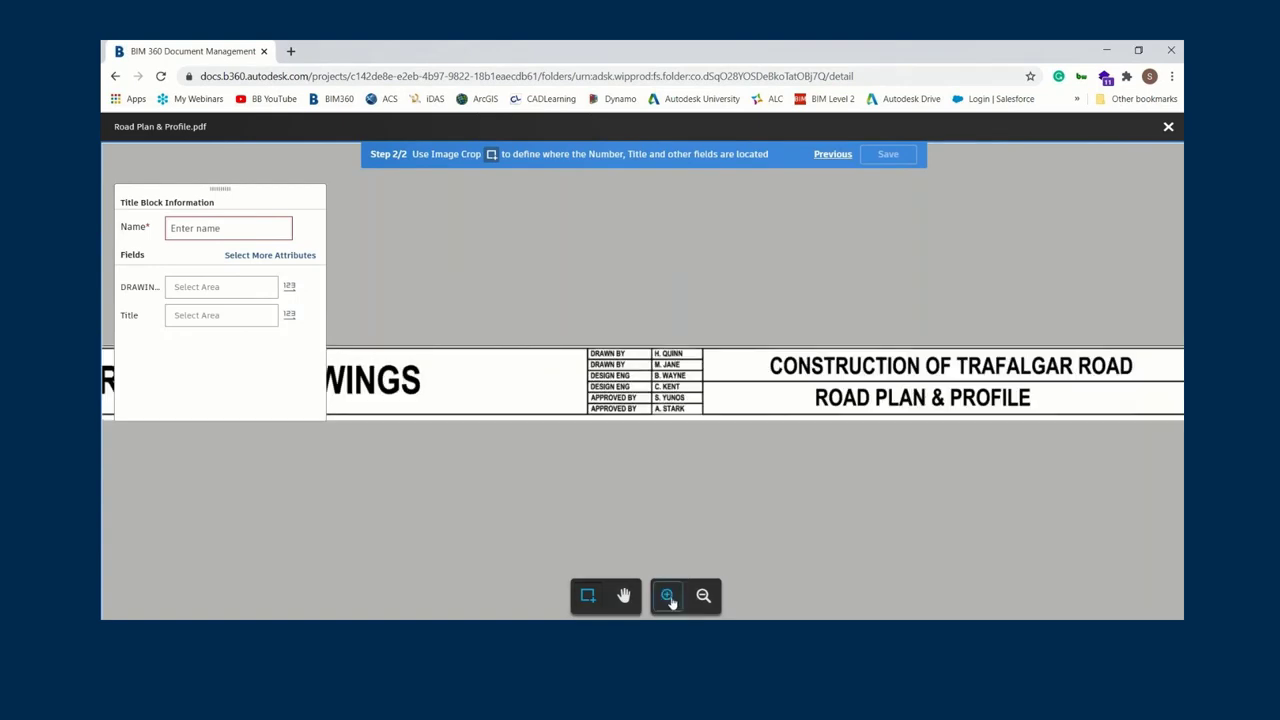
click(669, 597)
click(669, 597)
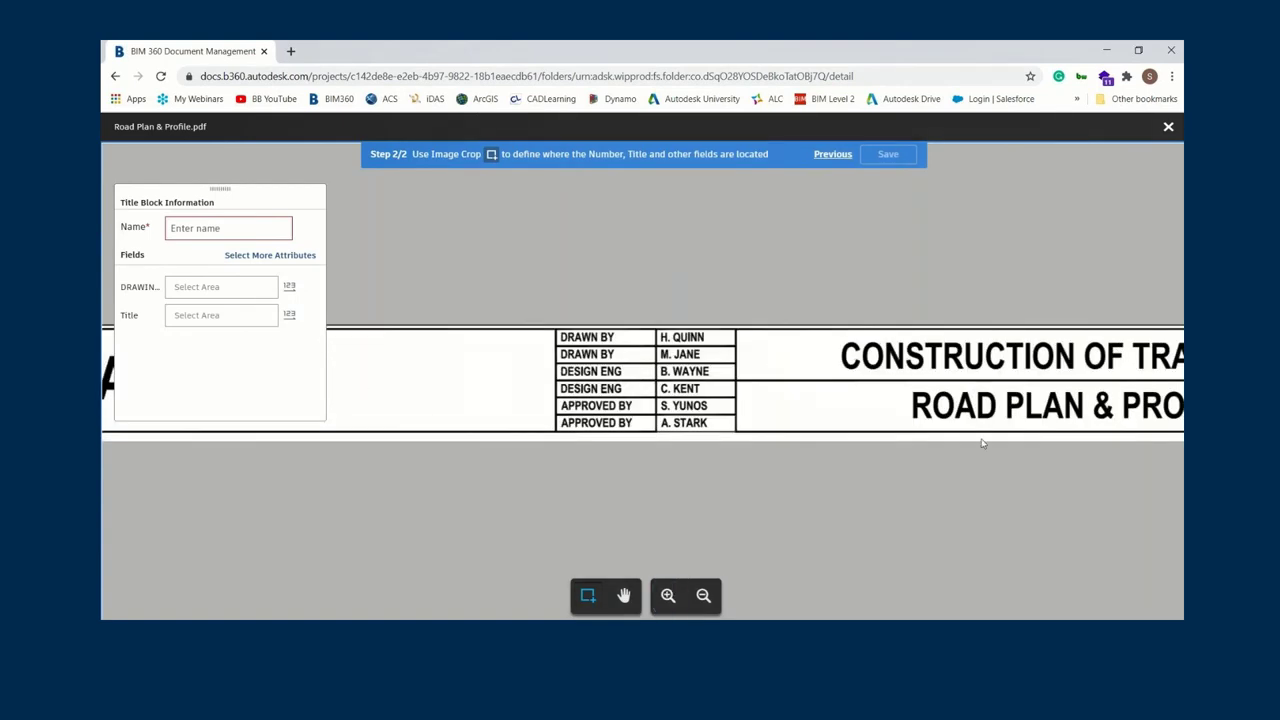
click(624, 596)
mouse_move(1001, 390)
mouse_down()
mouse_move(808, 409)
mouse_move(833, 449)
mouse_move(807, 445)
mouse_up()
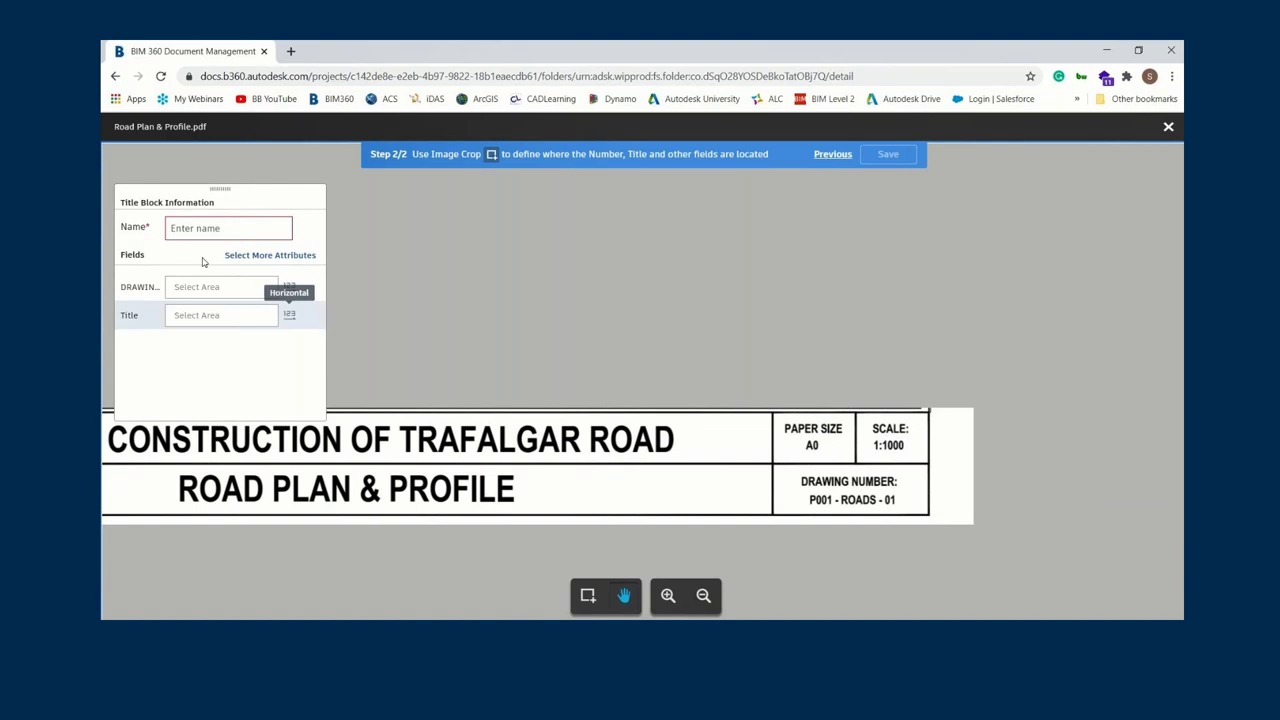
text(A0)
text(0)
text( ROAD PLAN)
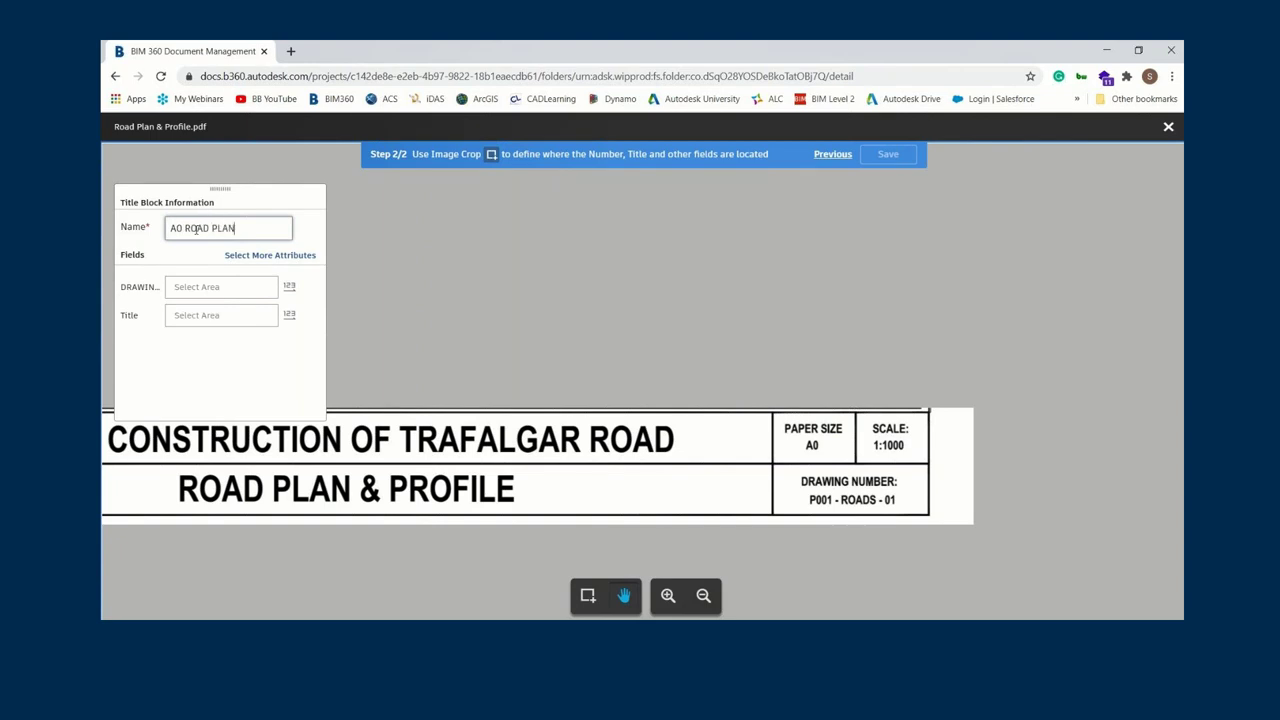
text( & PROFILE DRA WINGS)
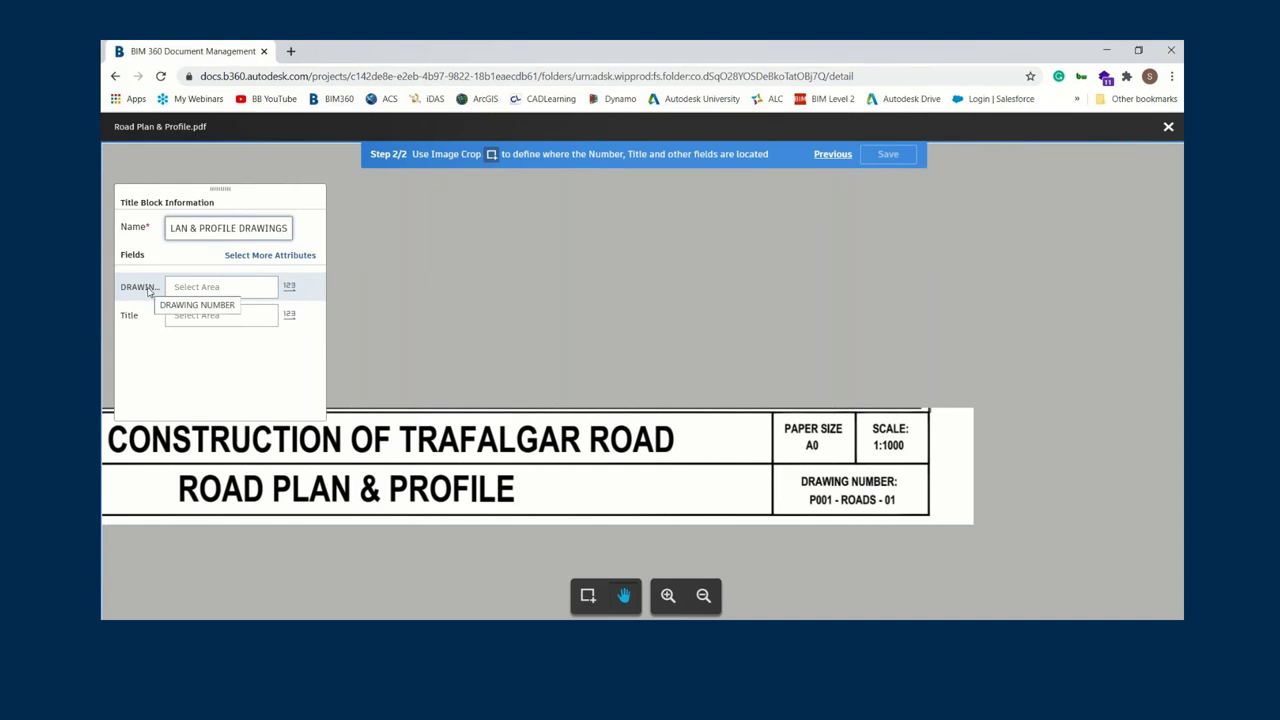
- Map the drawing number to P001 - ROADS - 01 and the title to CONSTRUCTION OF TRAFALGAR ROAD
click(237, 287)
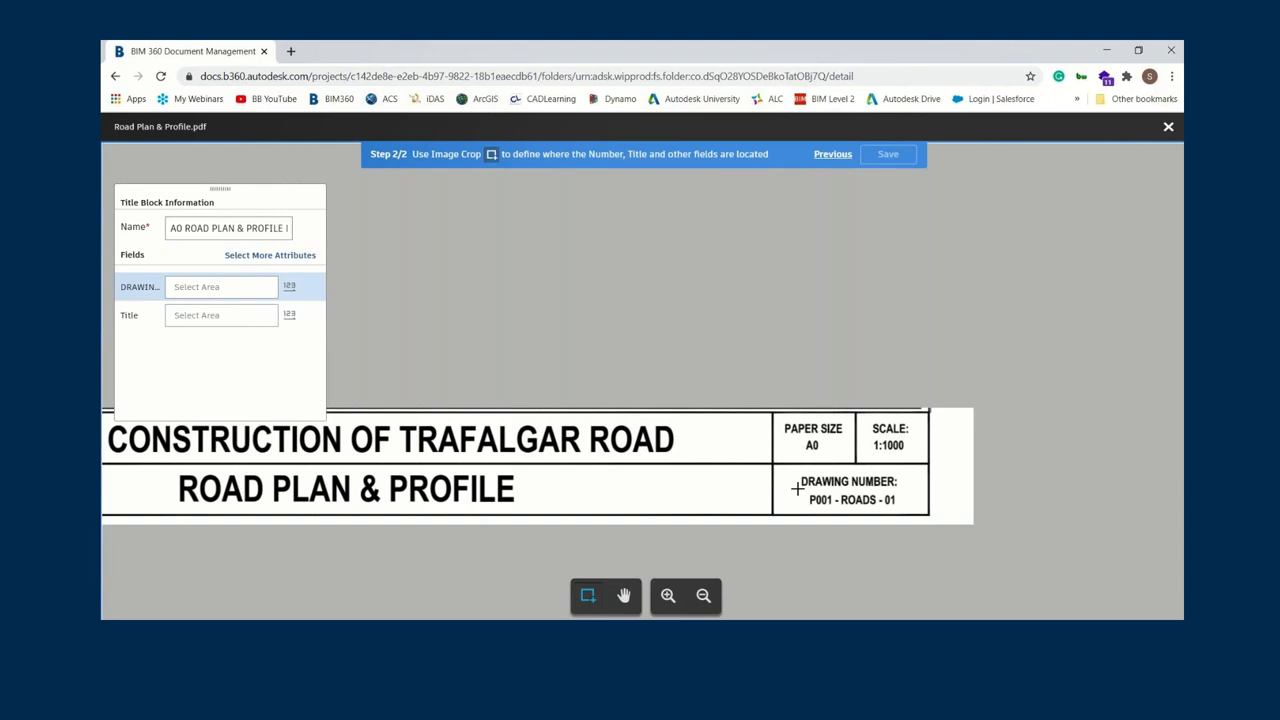
drag(797, 489, 902, 510)
click(238, 292)
click(197, 325)
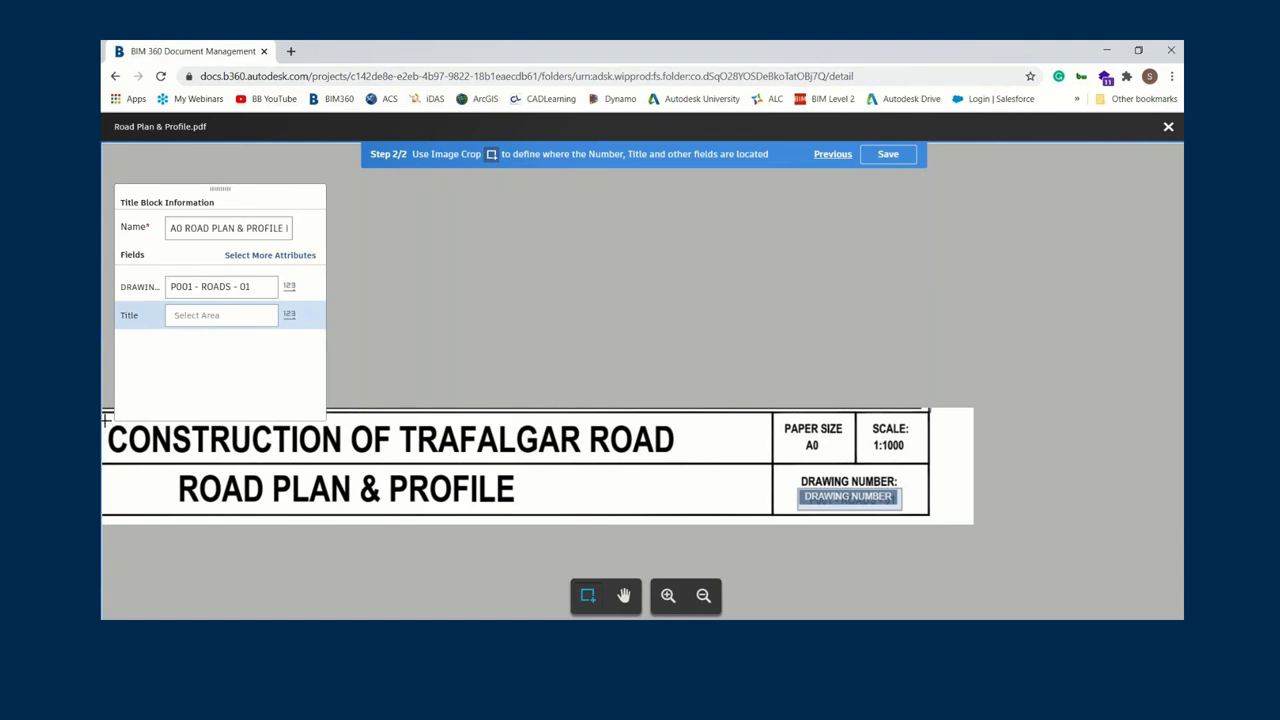
drag(105, 421, 678, 458)
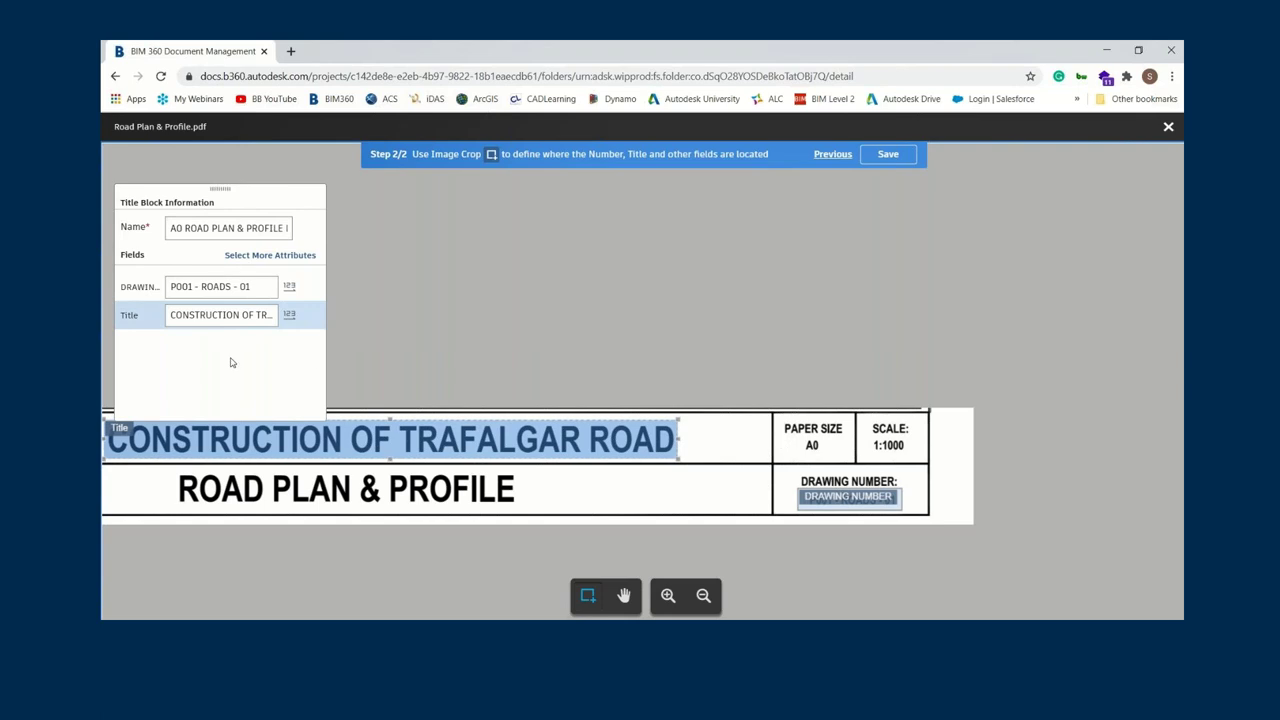
- Add a SCALE attribute that captures the 1:1000 scale value
click(280, 256)
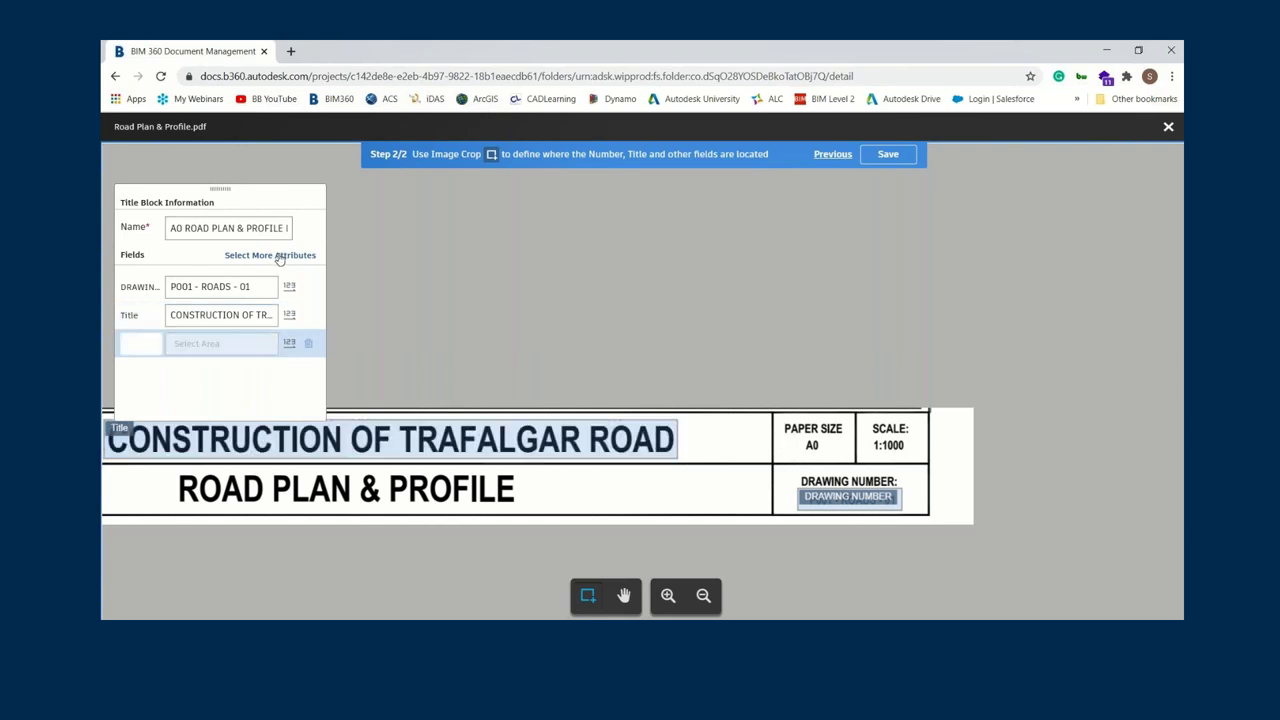
click(138, 343)
click(143, 373)
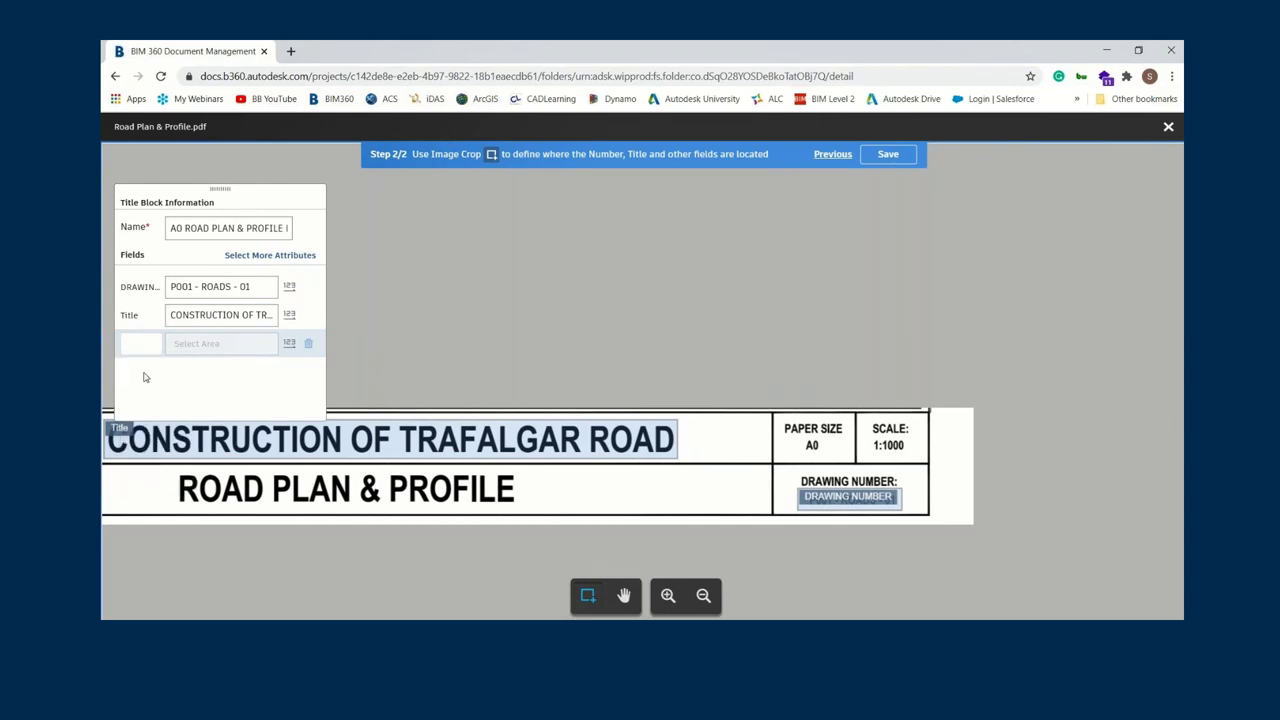
click(250, 354)
drag(868, 433, 907, 459)
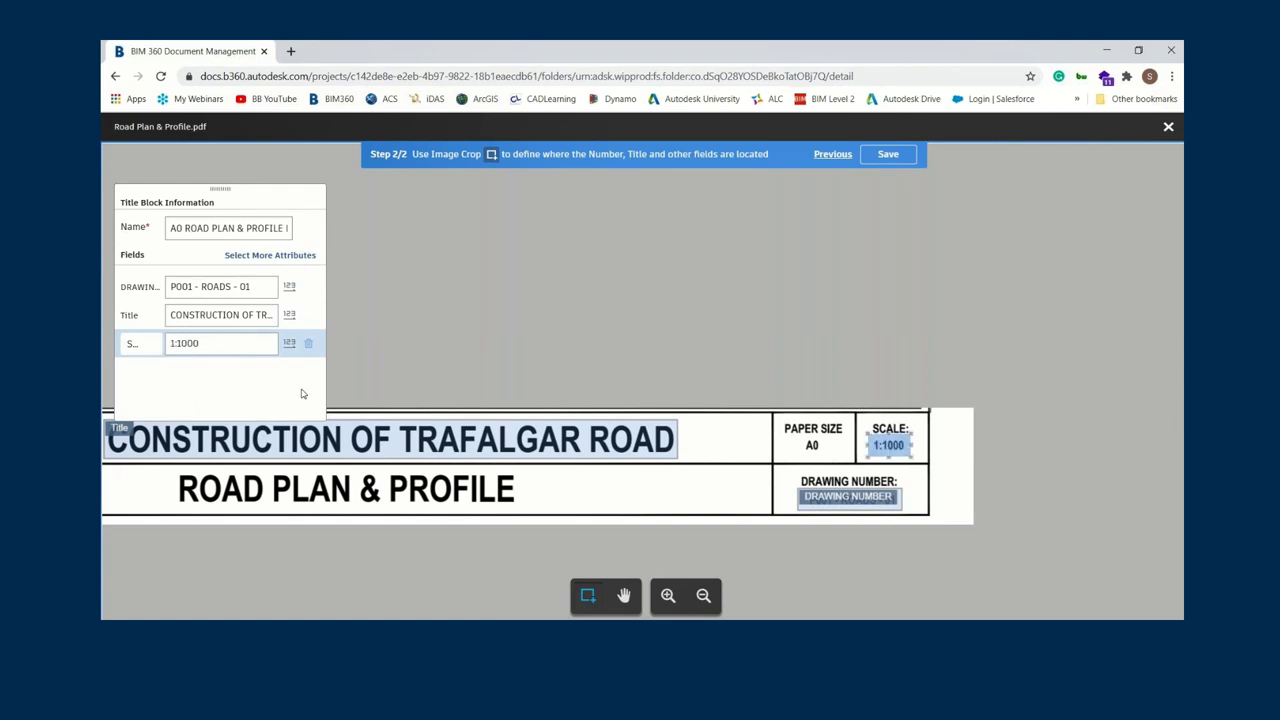
- Add another empty attribute row and bring the drawn-by table into view
click(272, 255)
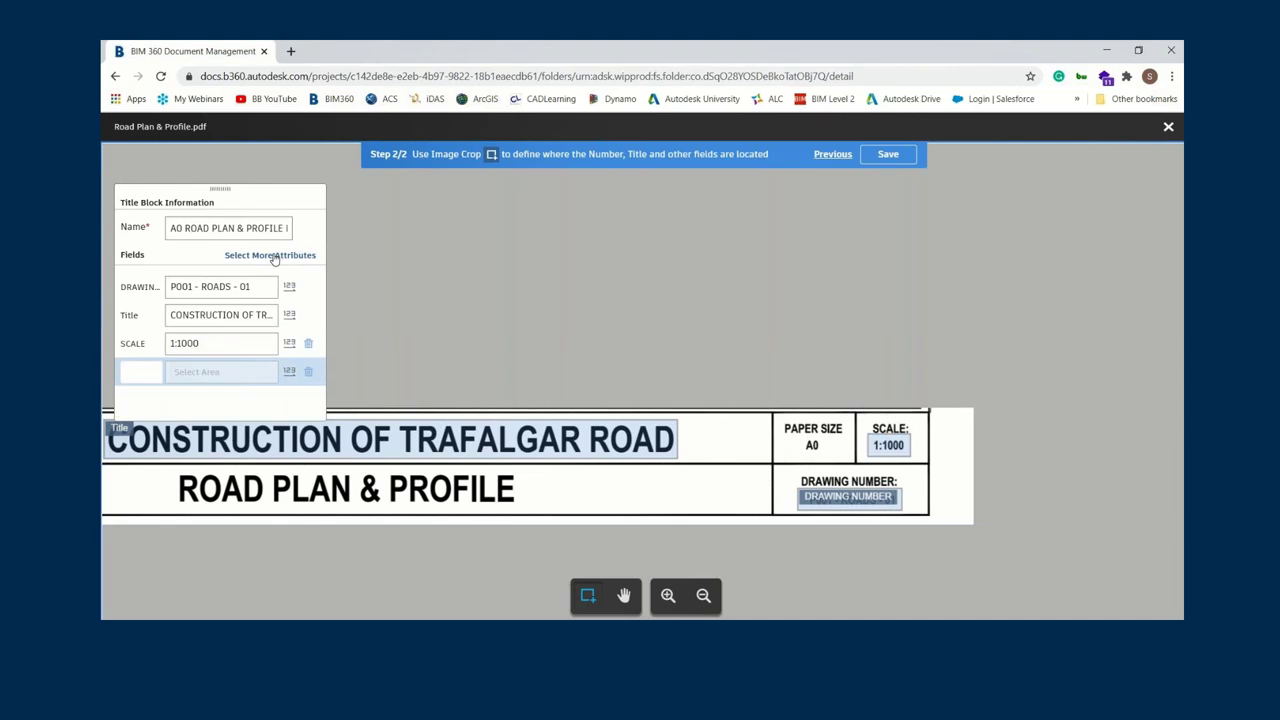
click(140, 371)
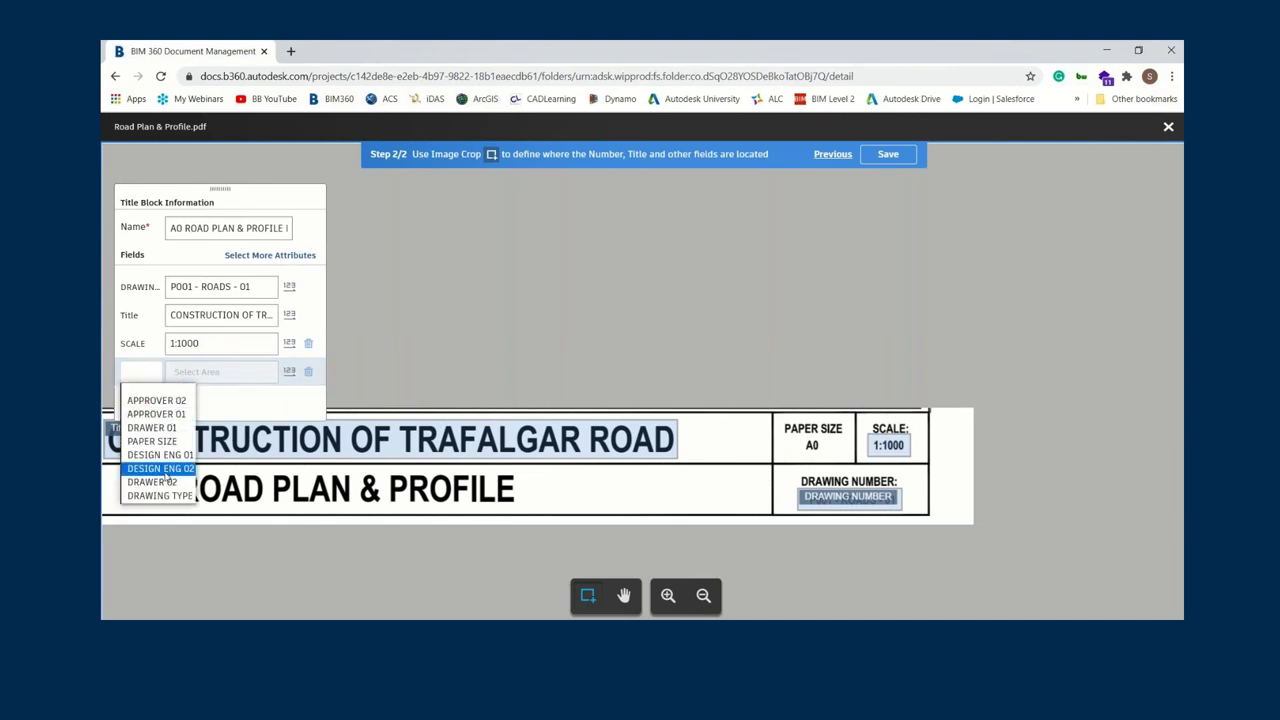
click(435, 368)
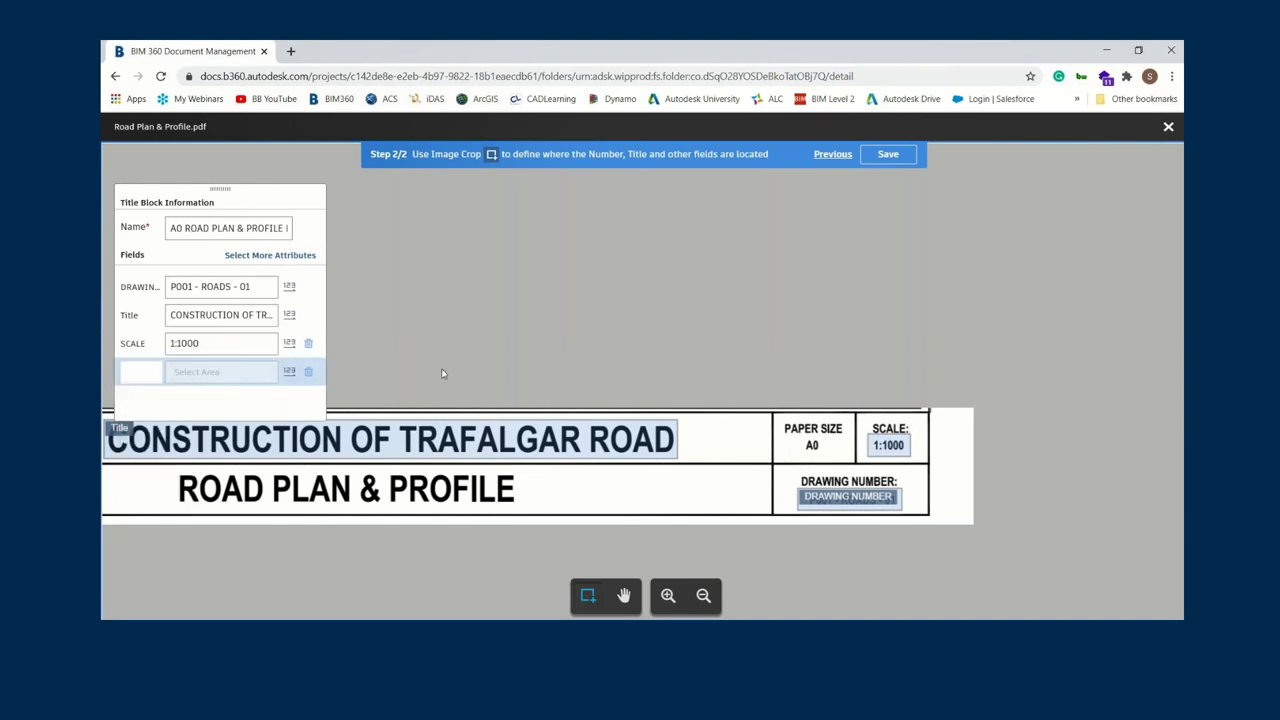
click(623, 595)
drag(503, 460, 967, 480)
drag(626, 508, 829, 515)
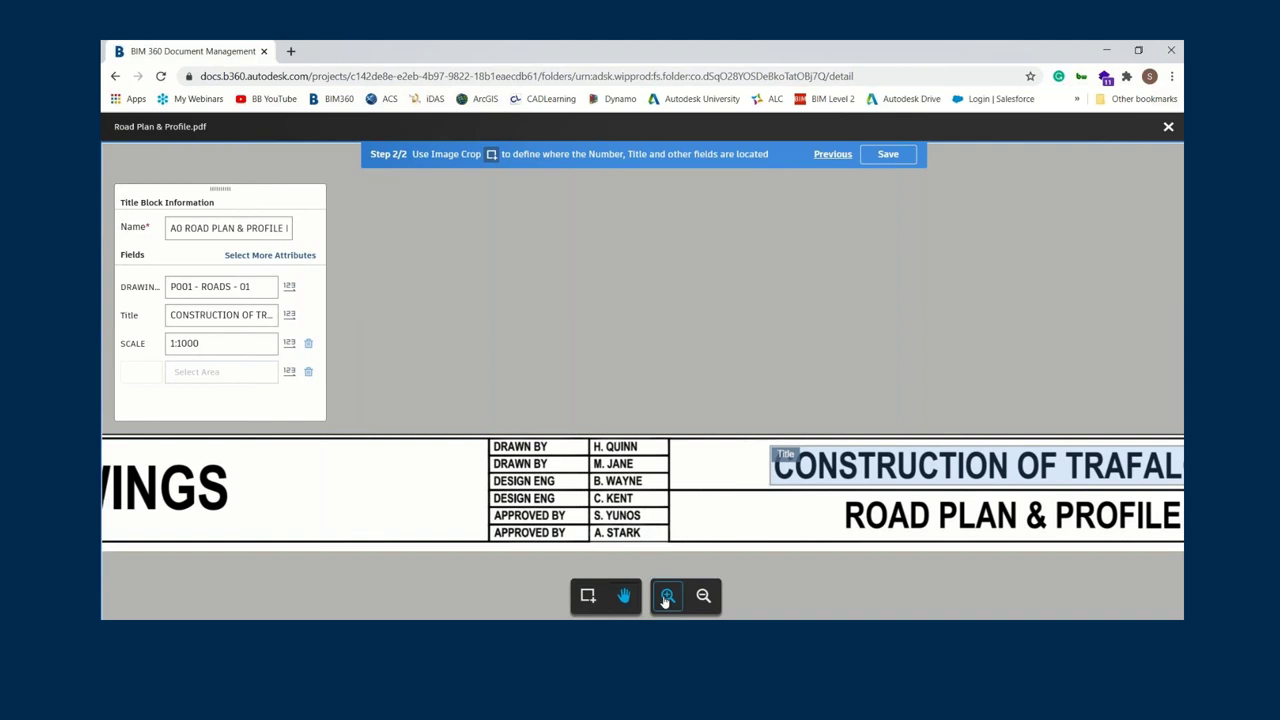
- Zoom into the drawn-by table and map DRAWER 01 to the first DRAWN BY name
click(666, 598)
click(666, 598)
click(666, 598)
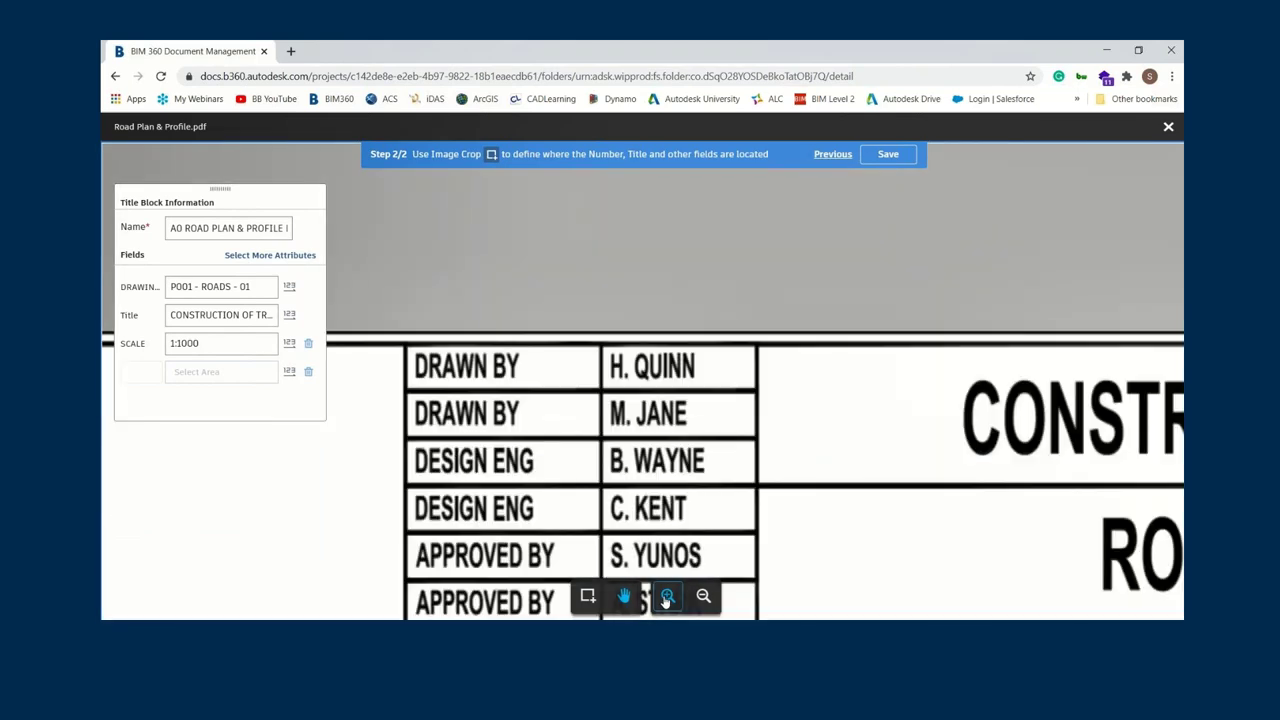
drag(608, 496, 592, 416)
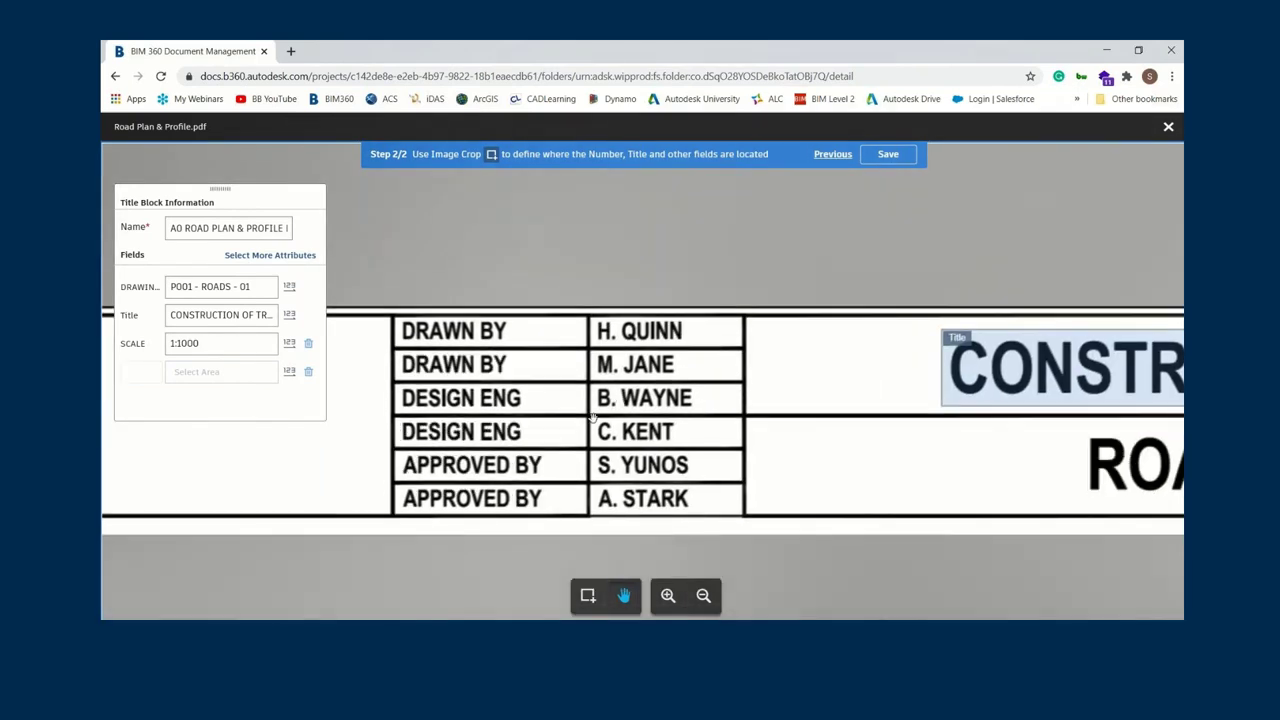
click(142, 371)
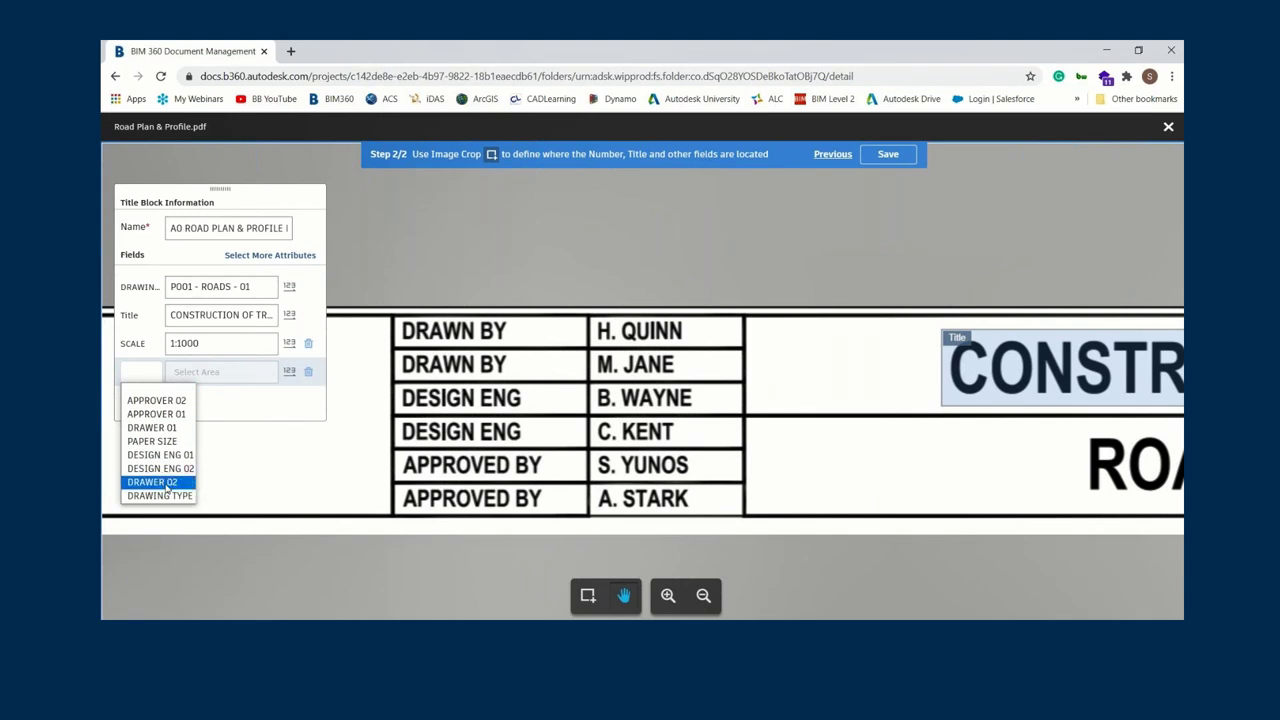
click(152, 427)
click(209, 371)
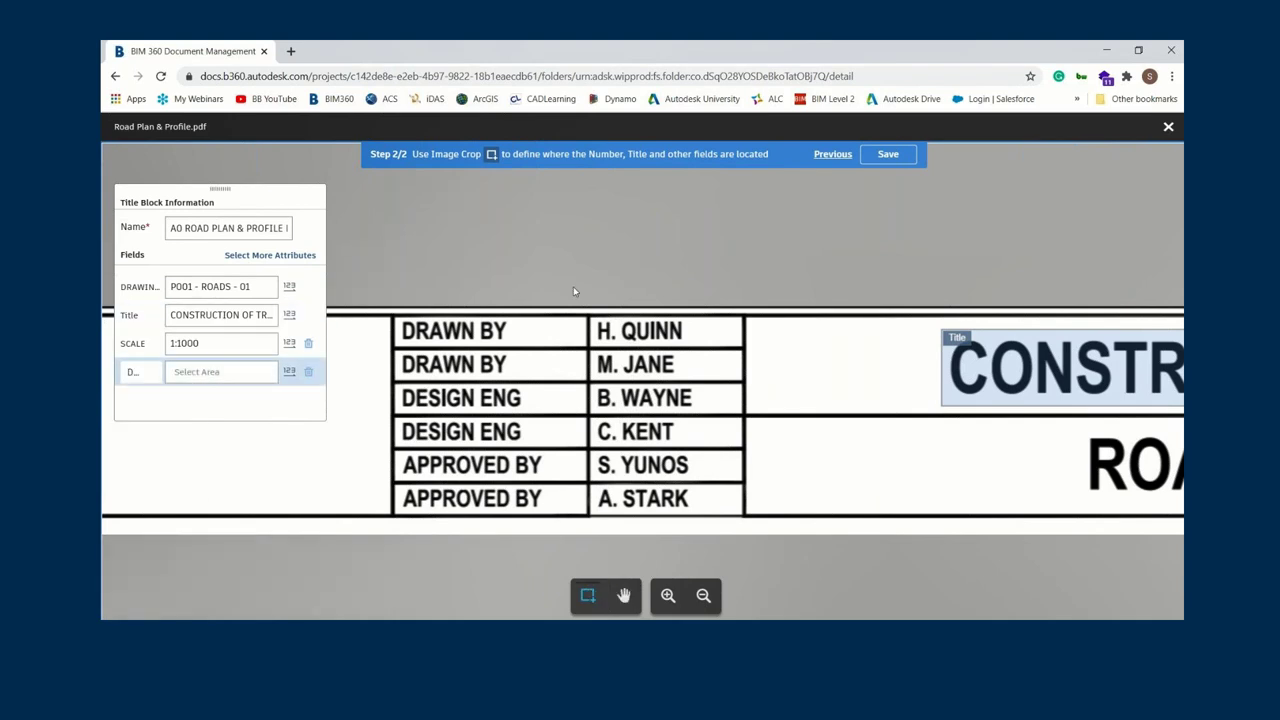
drag(594, 322, 686, 341)
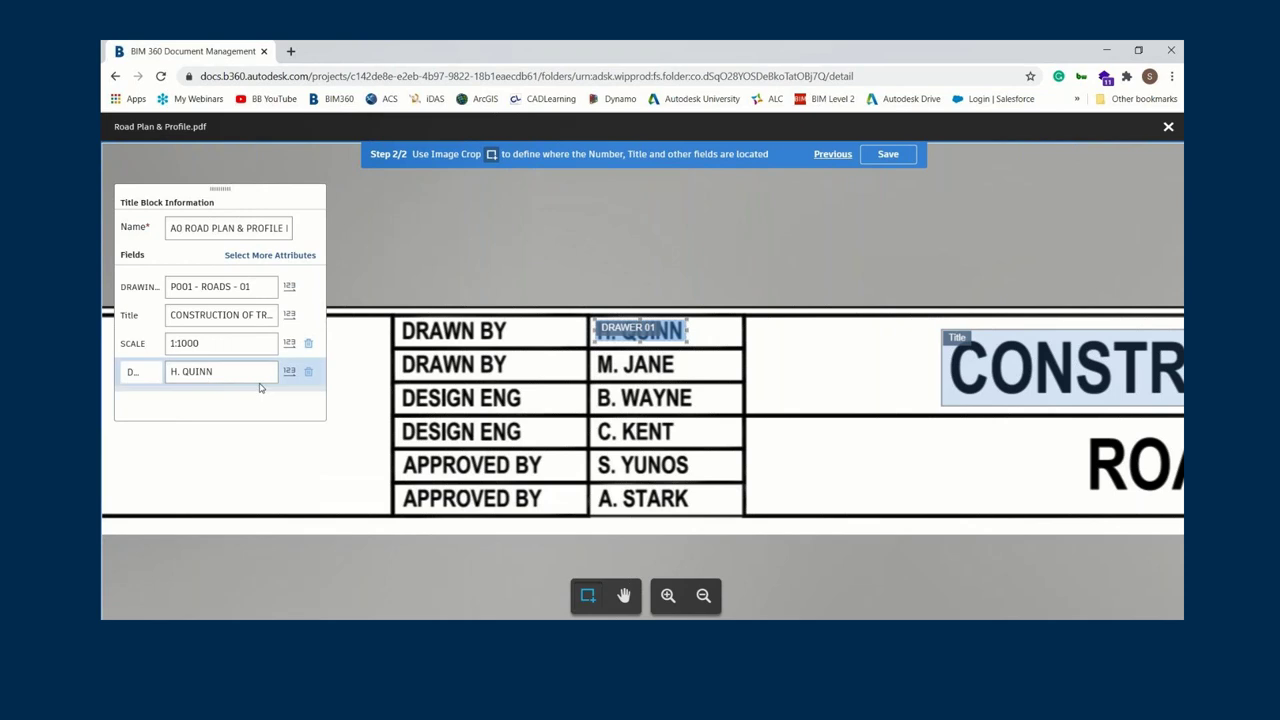
- Add a DRAWER 02 field that captures the second DRAWN BY name
click(270, 255)
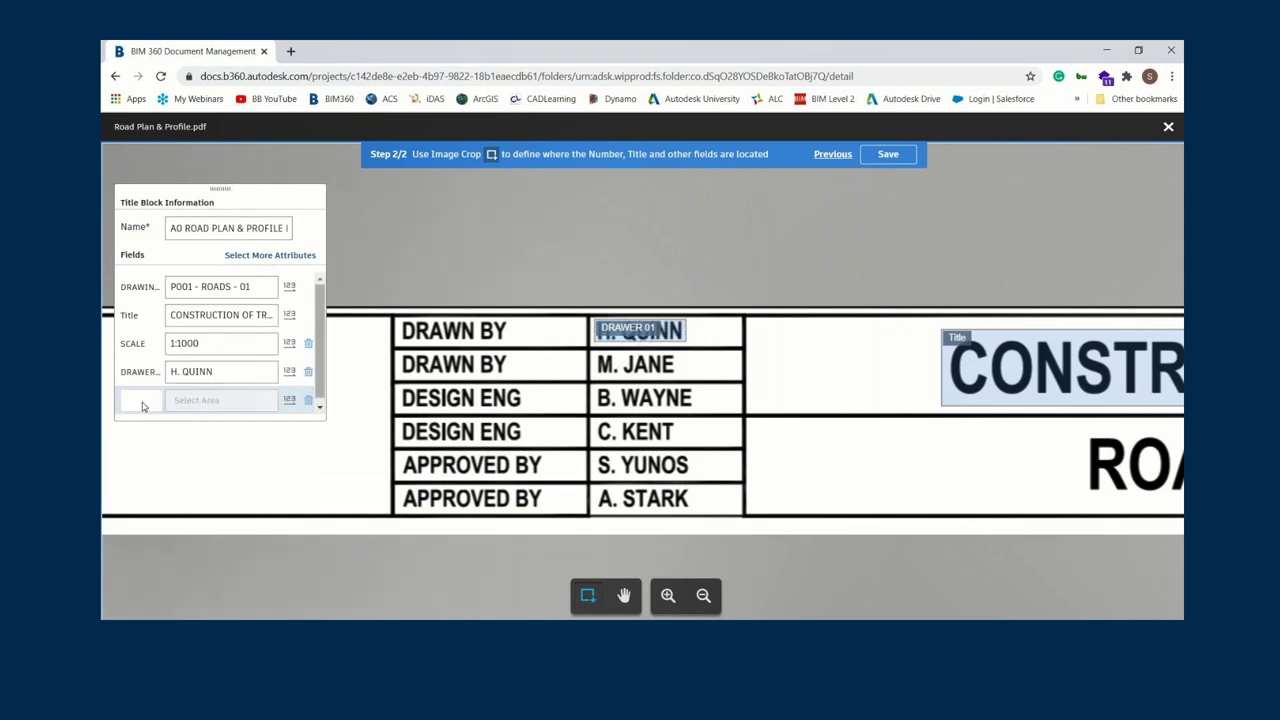
click(142, 402)
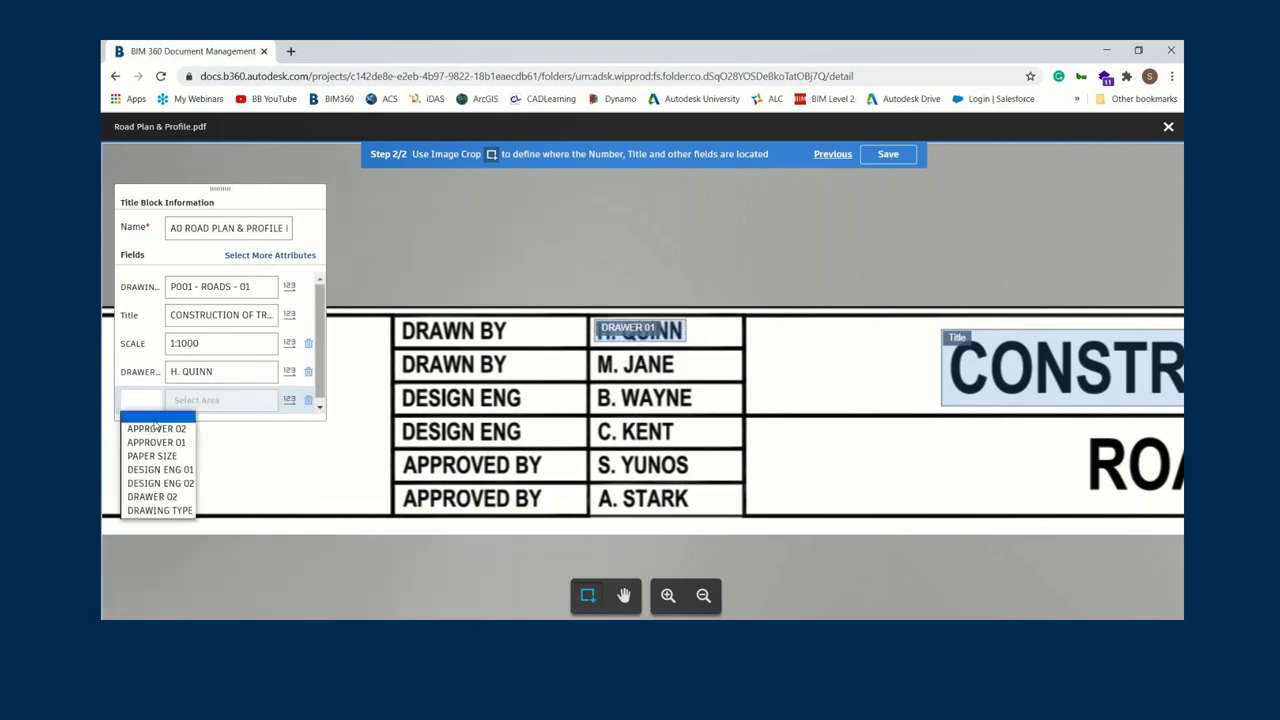
click(152, 497)
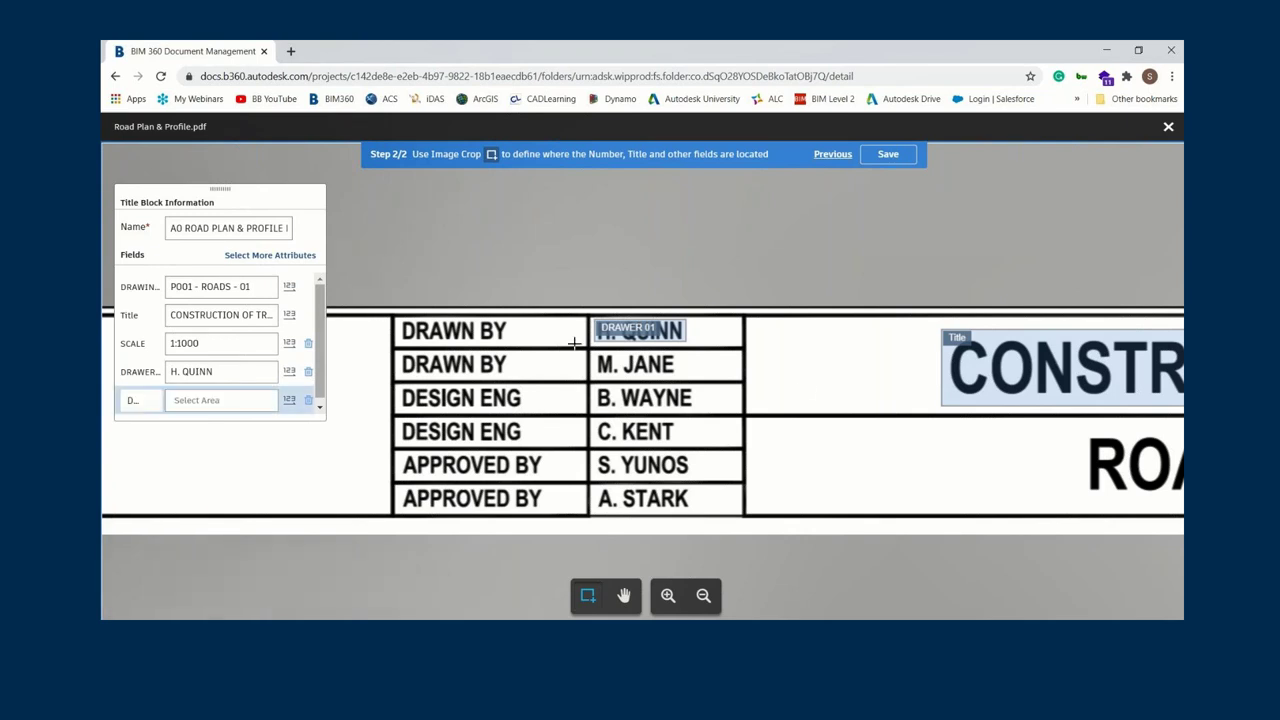
drag(595, 352, 679, 376)
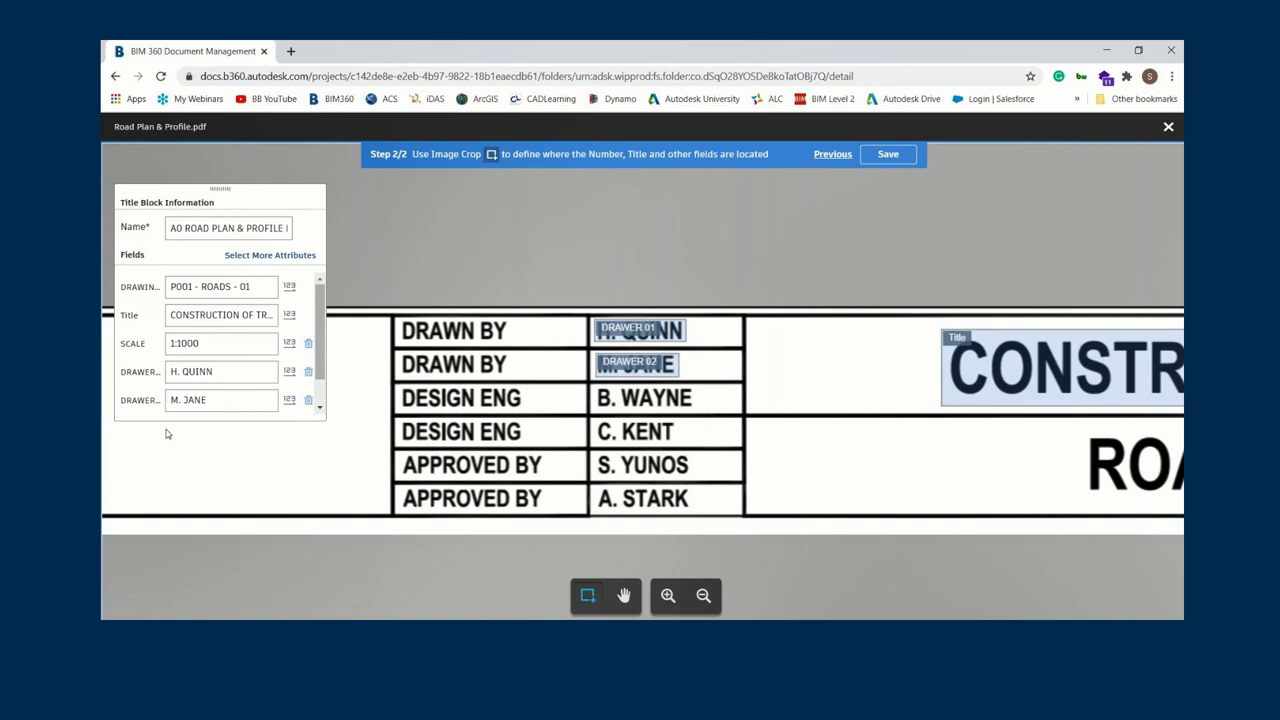
- Map DESIGN ENG 01 and DESIGN ENG 02 to the two design engineer names
click(142, 392)
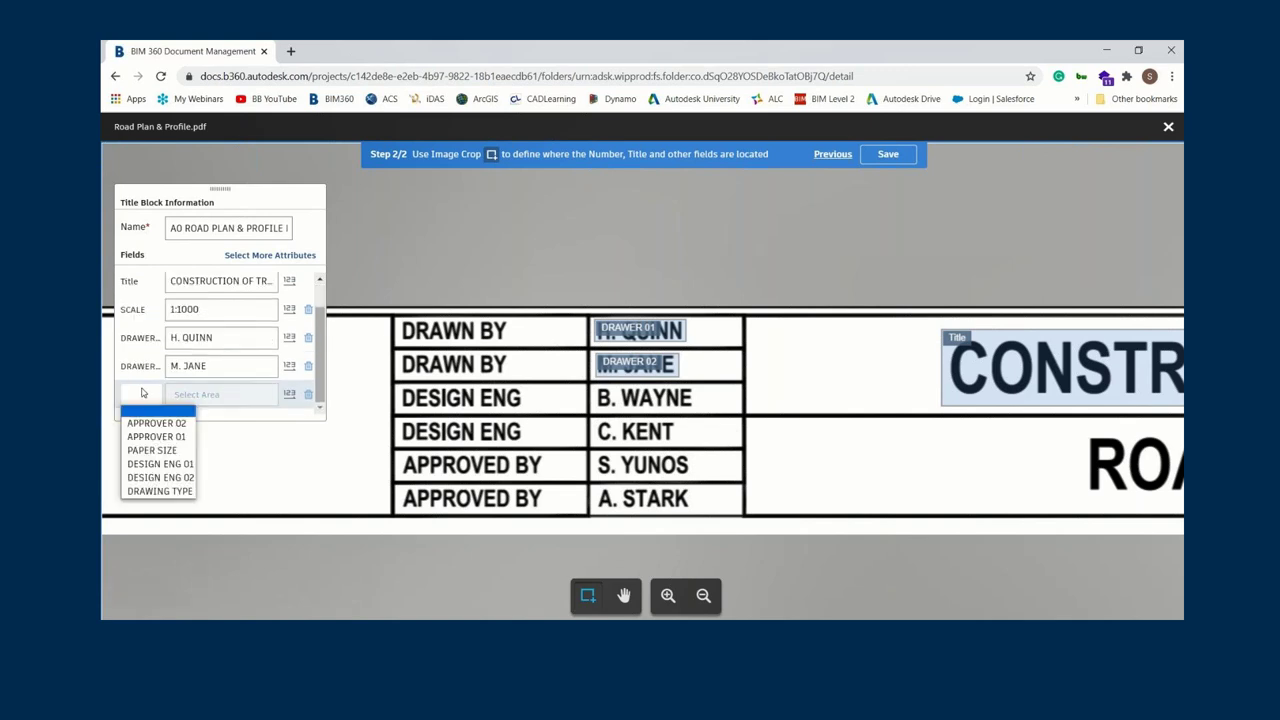
click(170, 466)
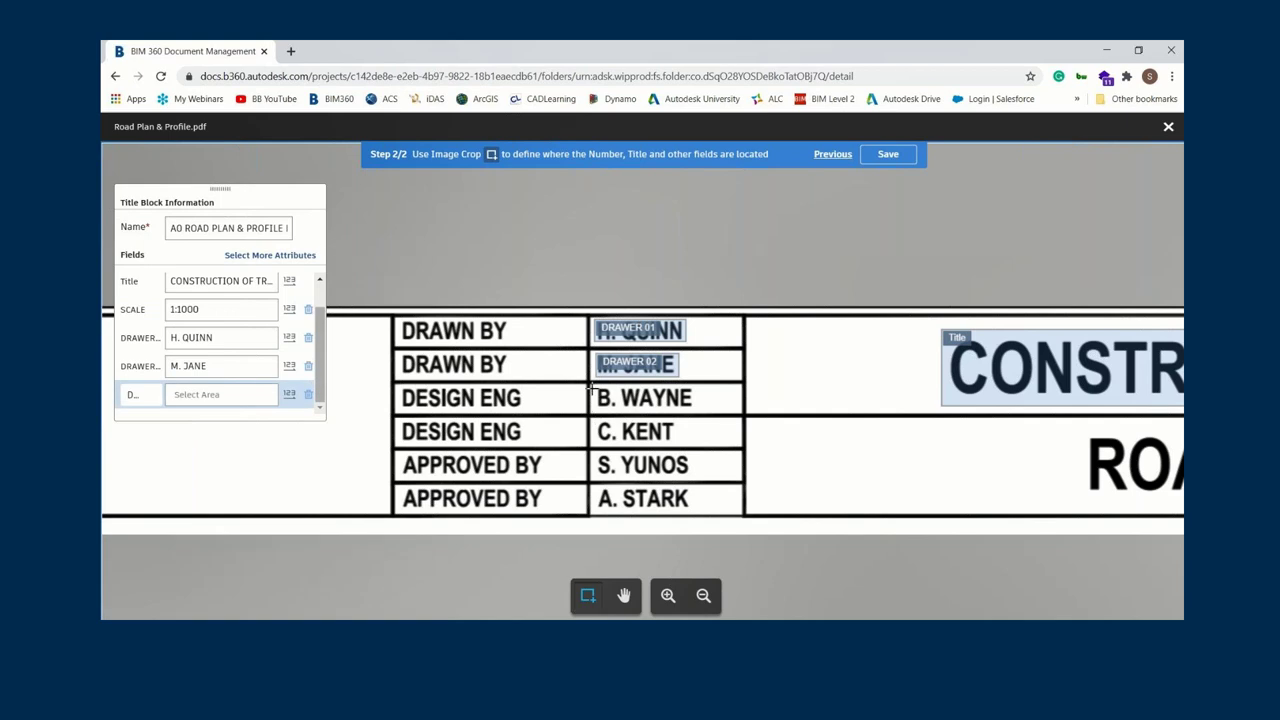
drag(594, 386, 698, 408)
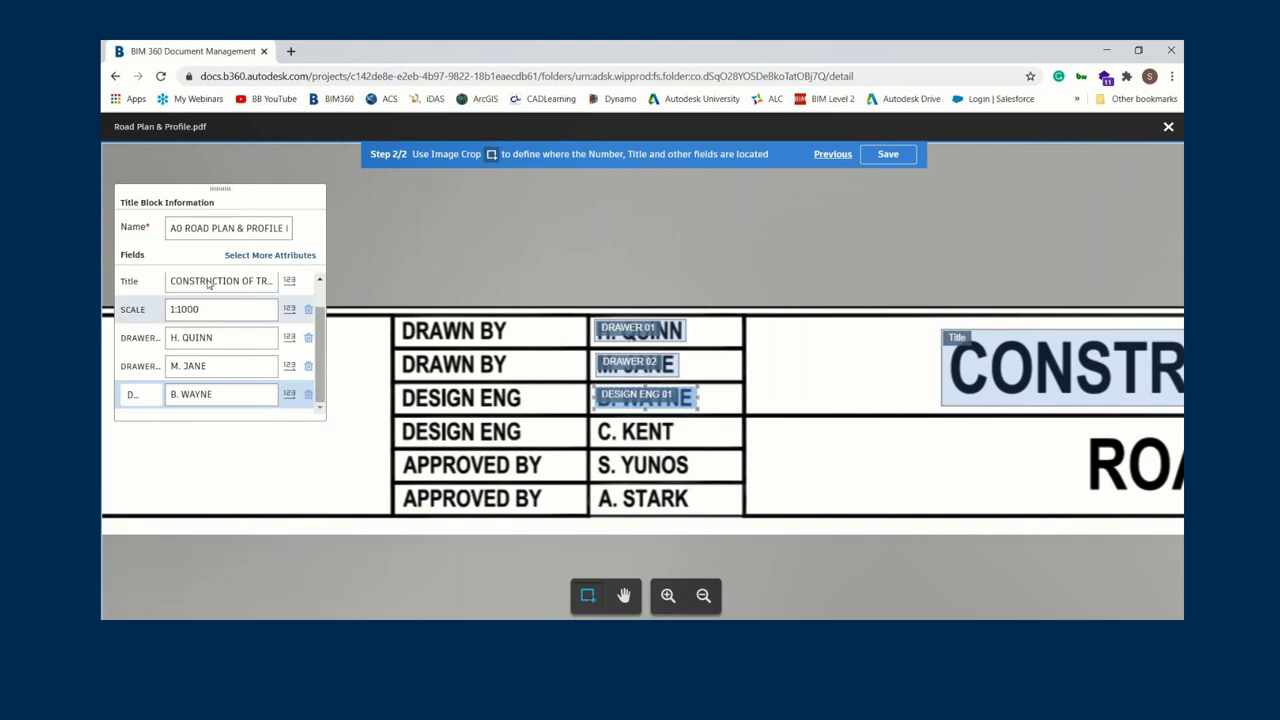
scroll(146, 405, down, 1)
click(141, 396)
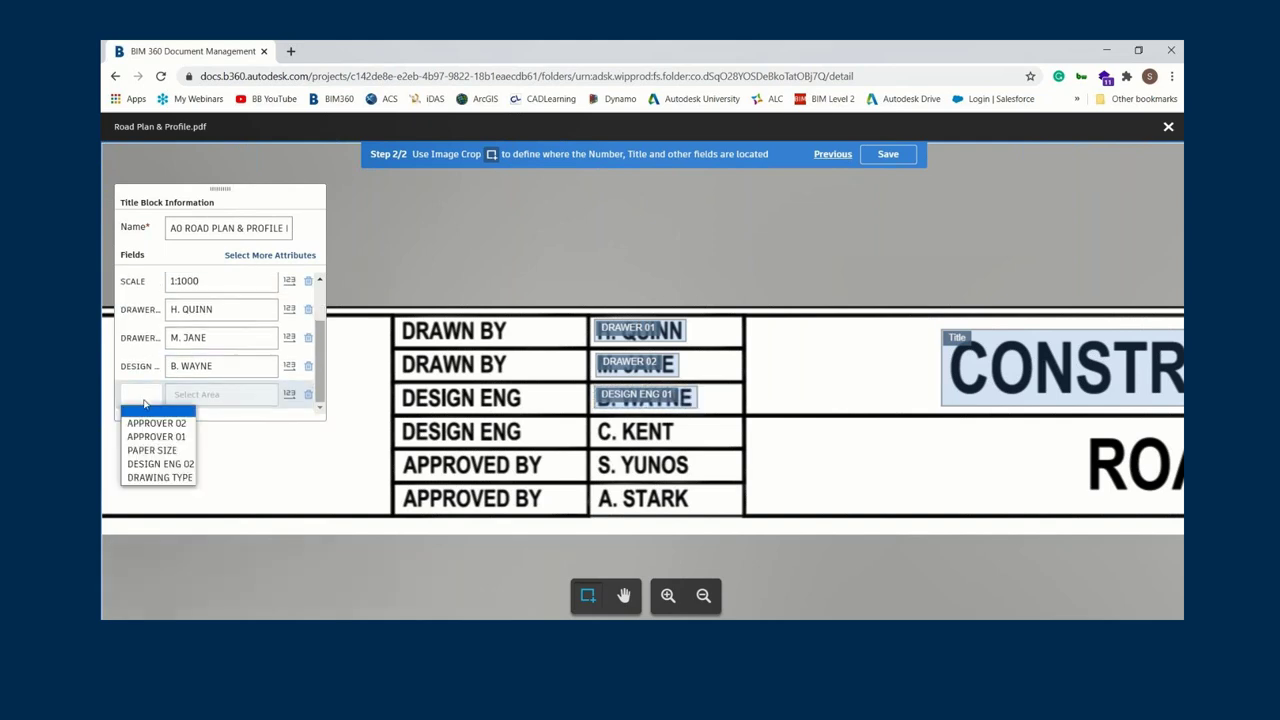
click(167, 465)
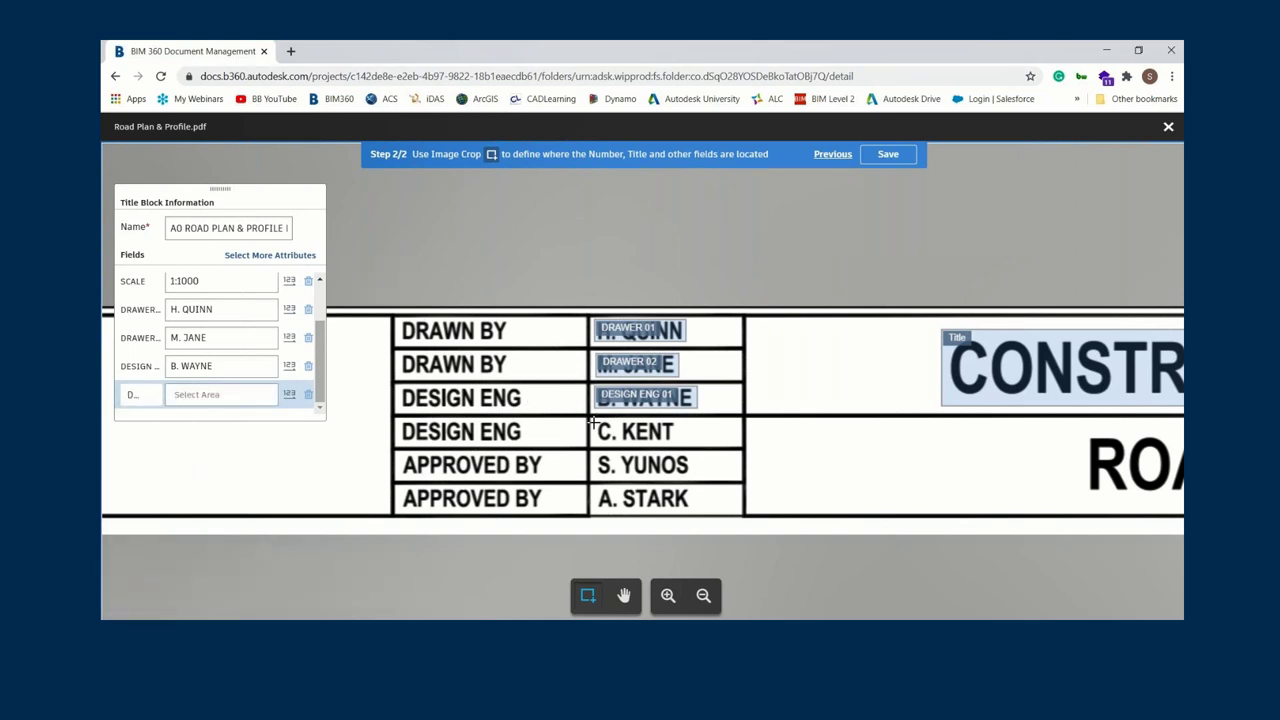
drag(593, 421, 680, 441)
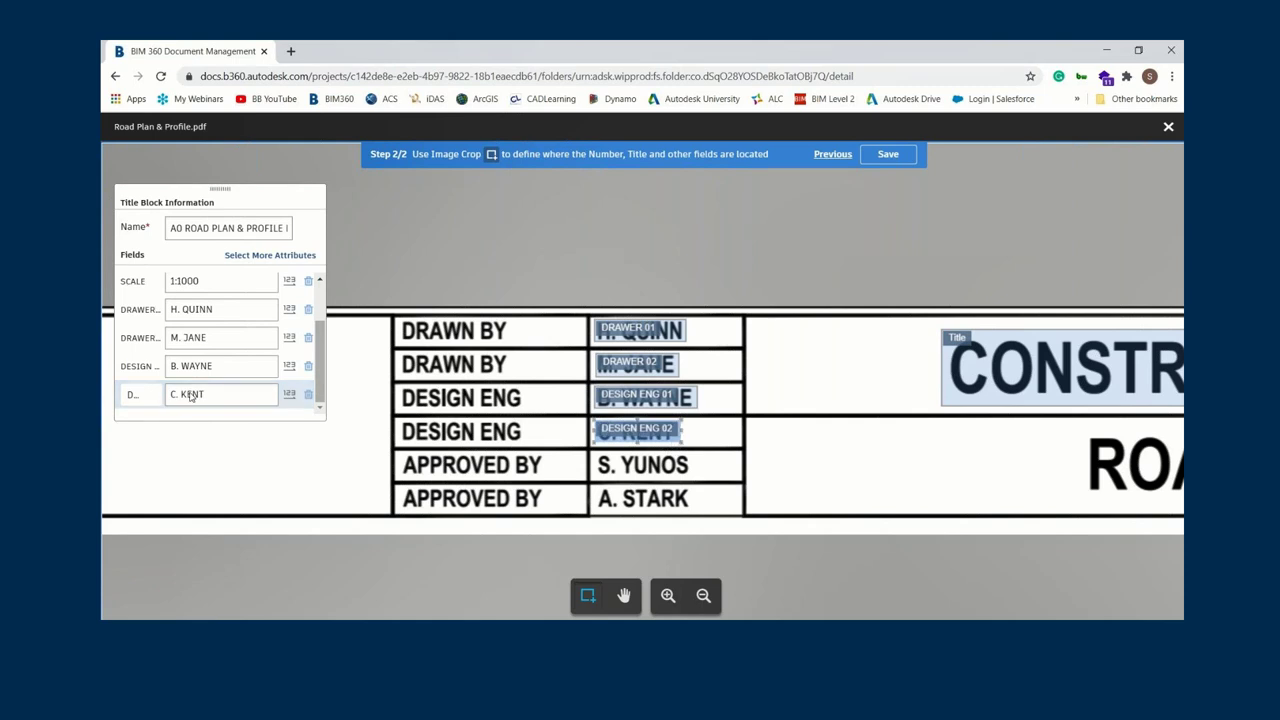
- Map APPROVER 01 and APPROVER 02 to the two APPROVED BY names, widening the second area
click(255, 257)
click(135, 398)
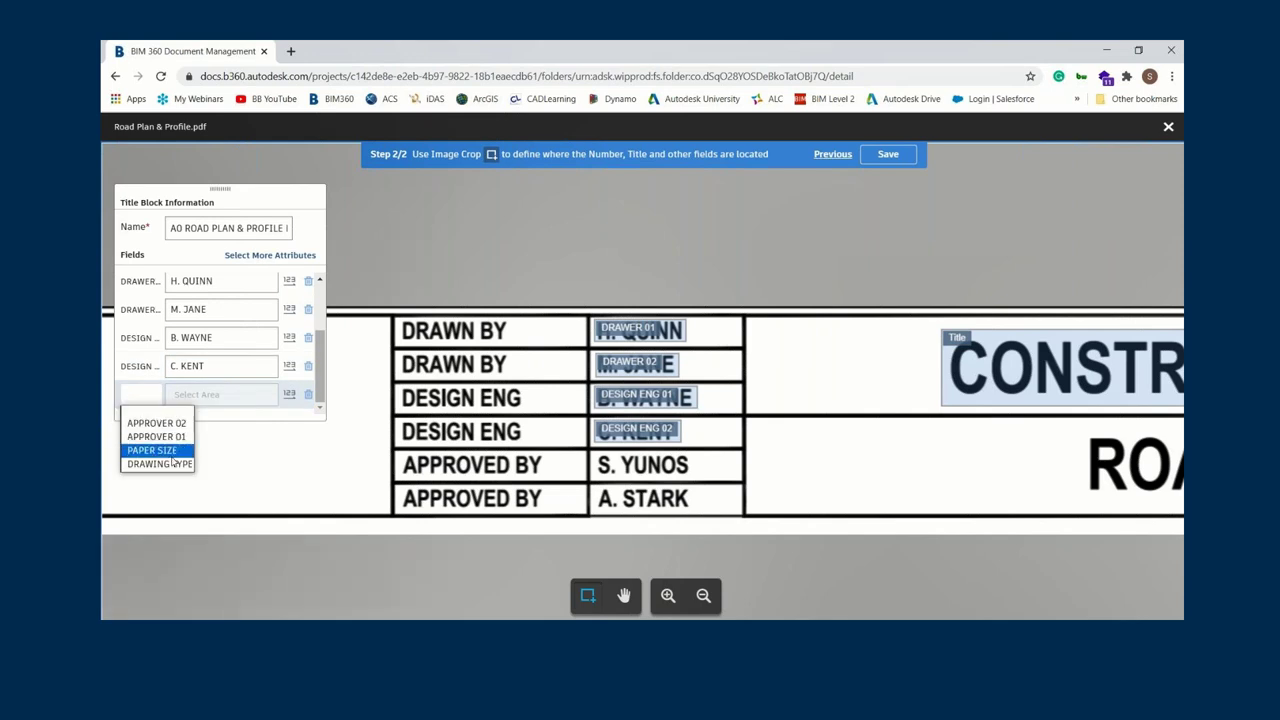
click(156, 437)
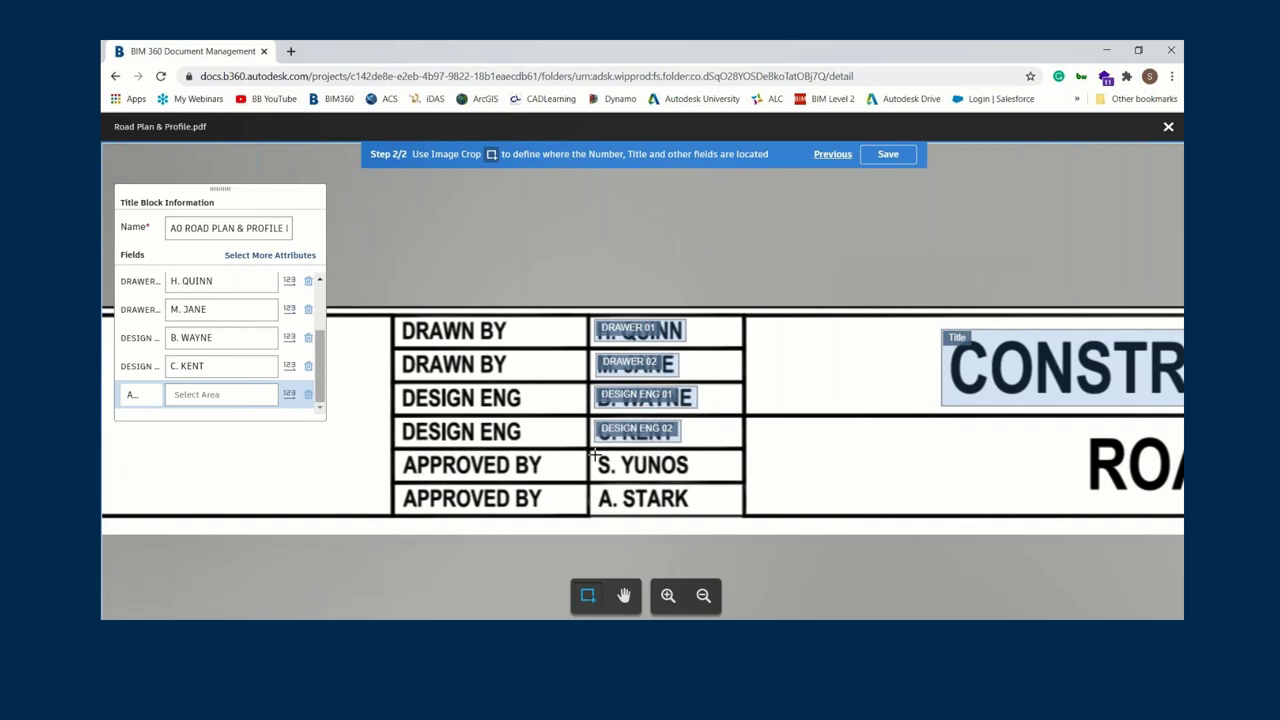
drag(595, 455, 693, 480)
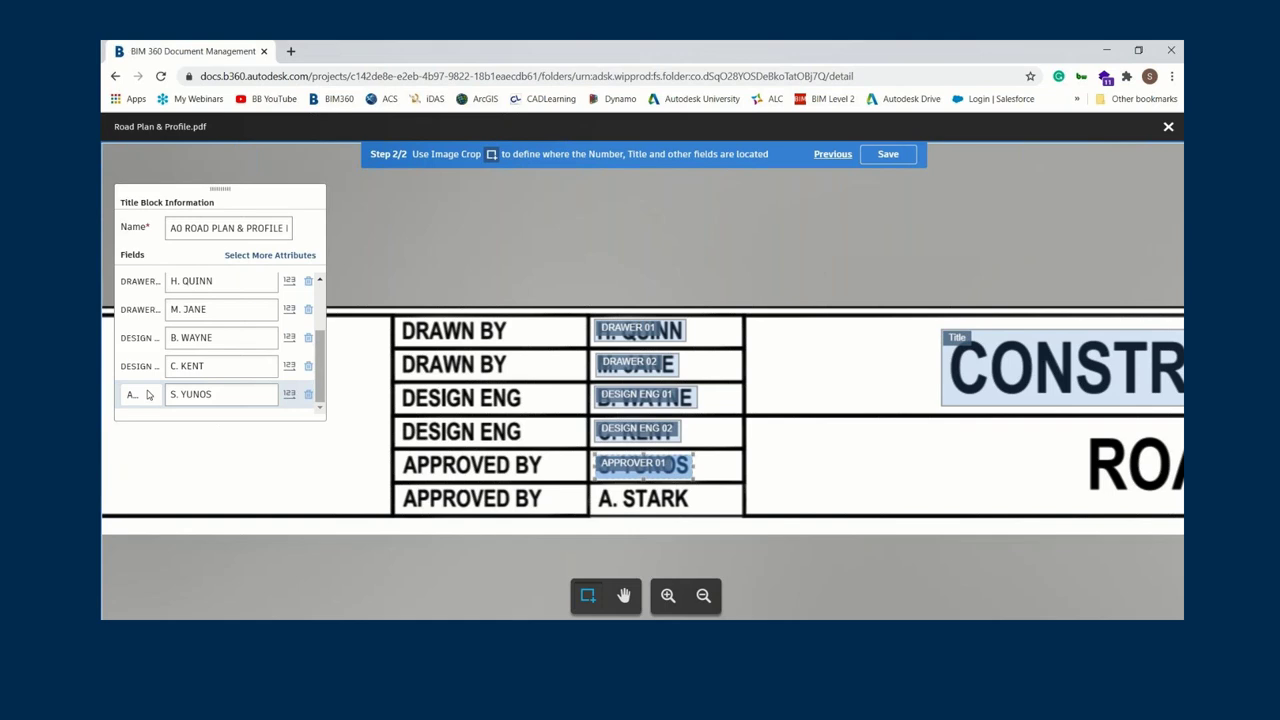
click(229, 482)
scroll(229, 482, down, 2)
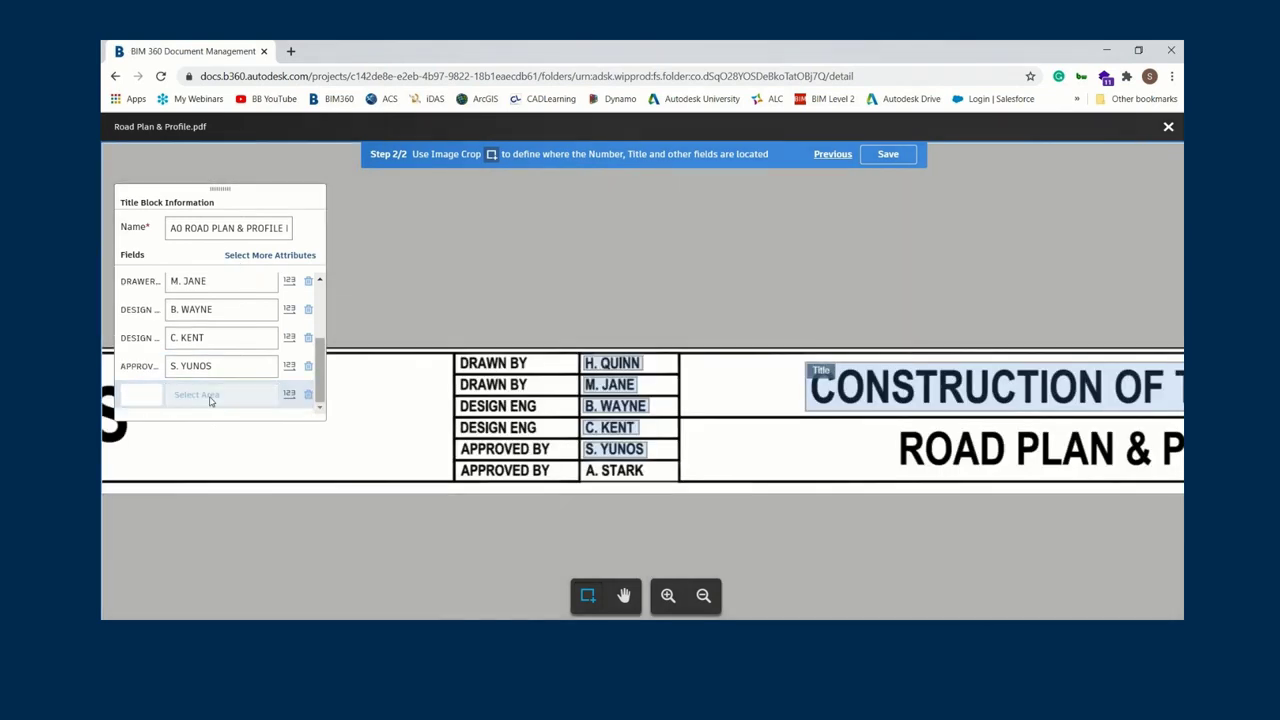
click(140, 394)
click(150, 424)
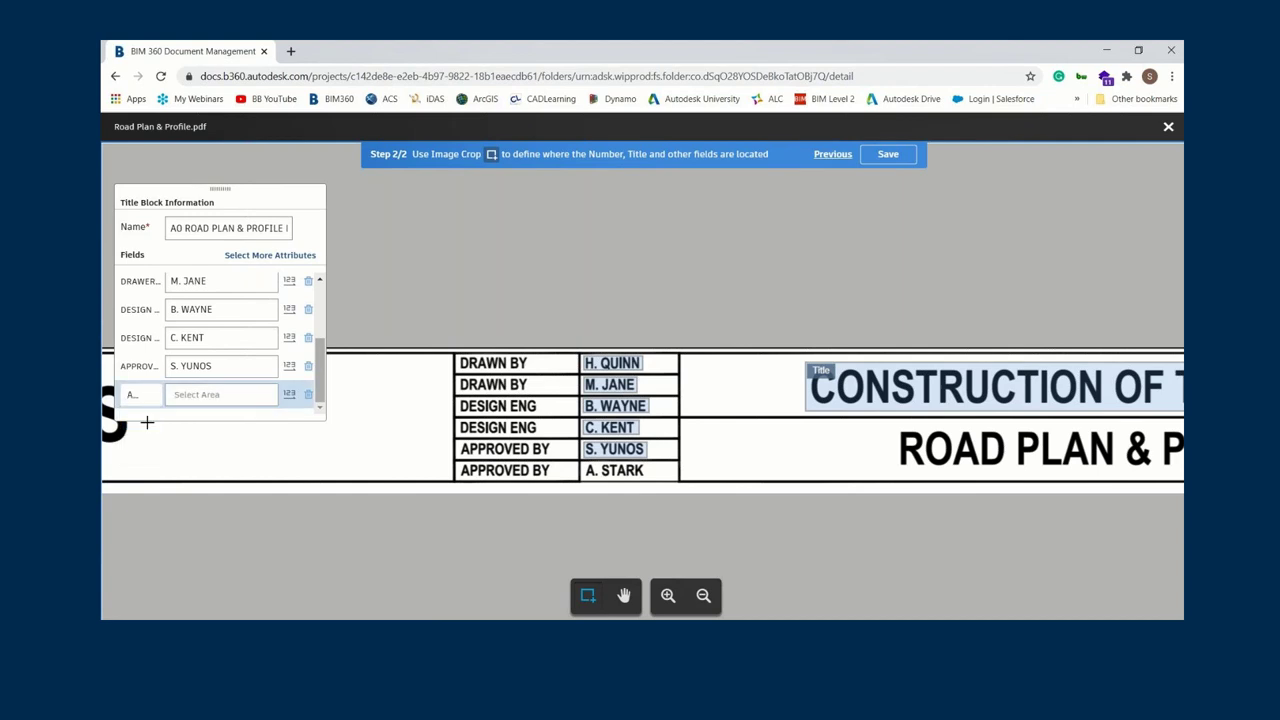
drag(583, 463, 650, 480)
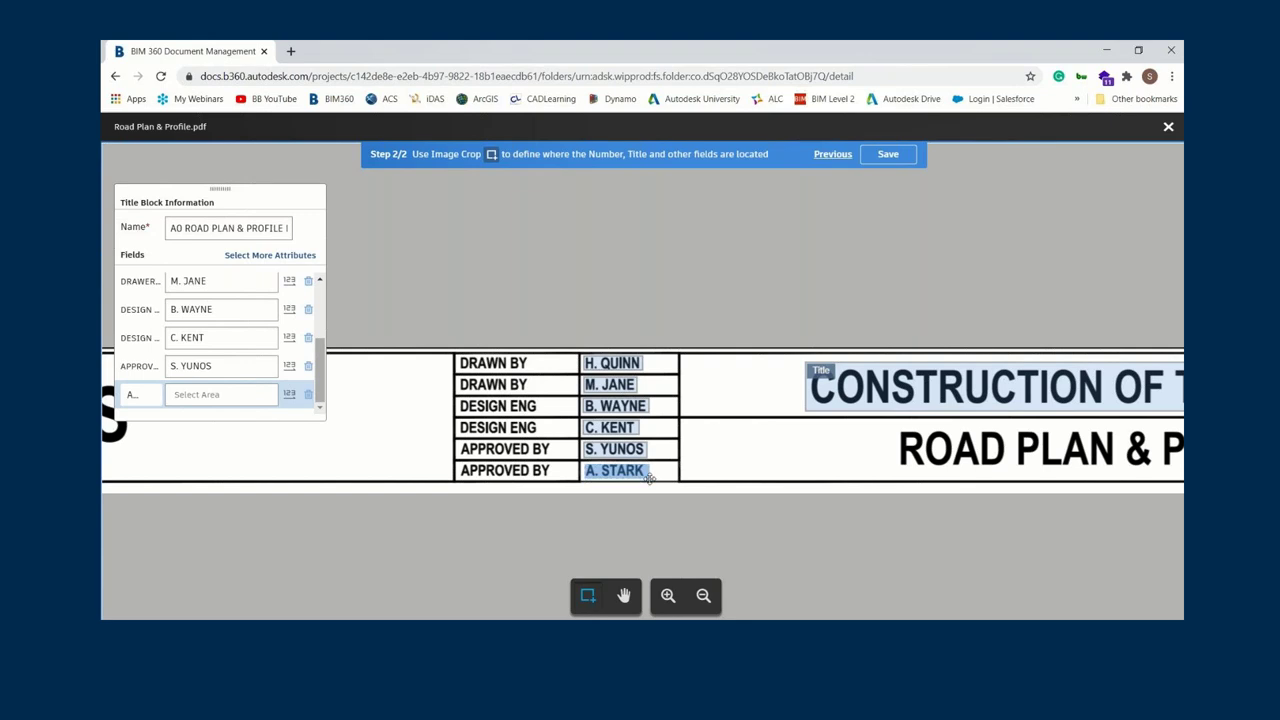
click(200, 394)
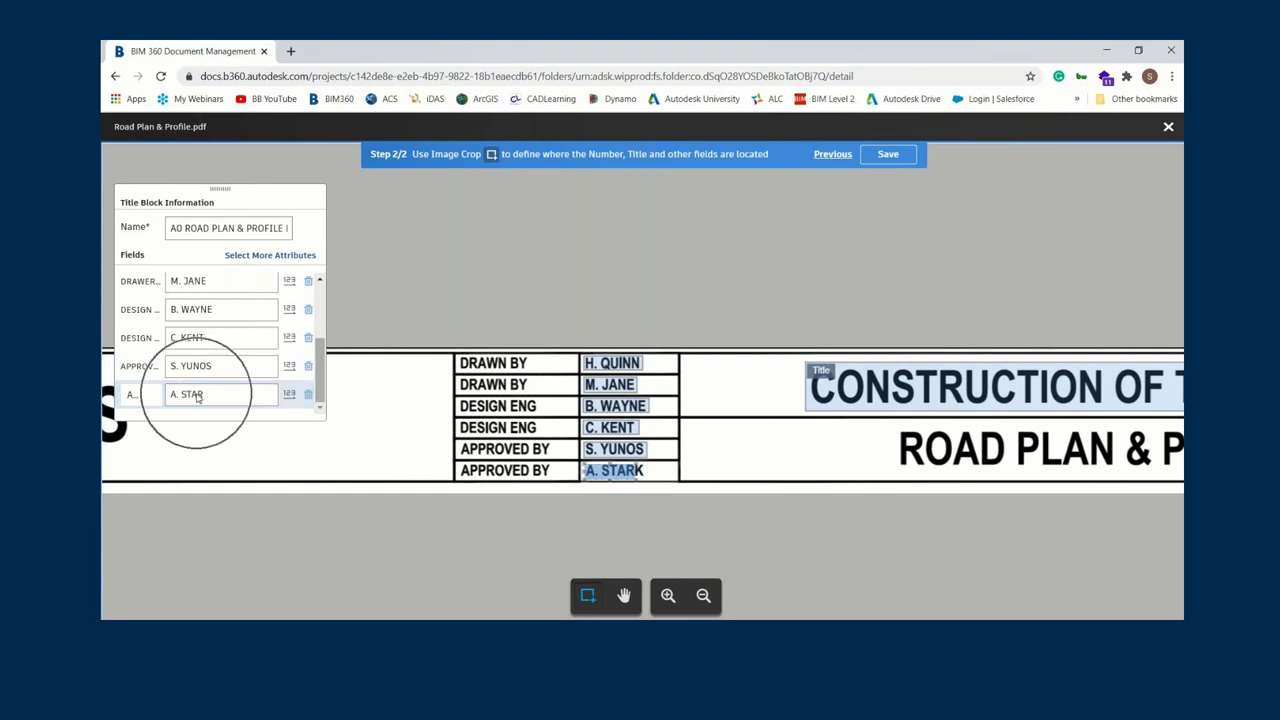
drag(641, 471, 651, 481)
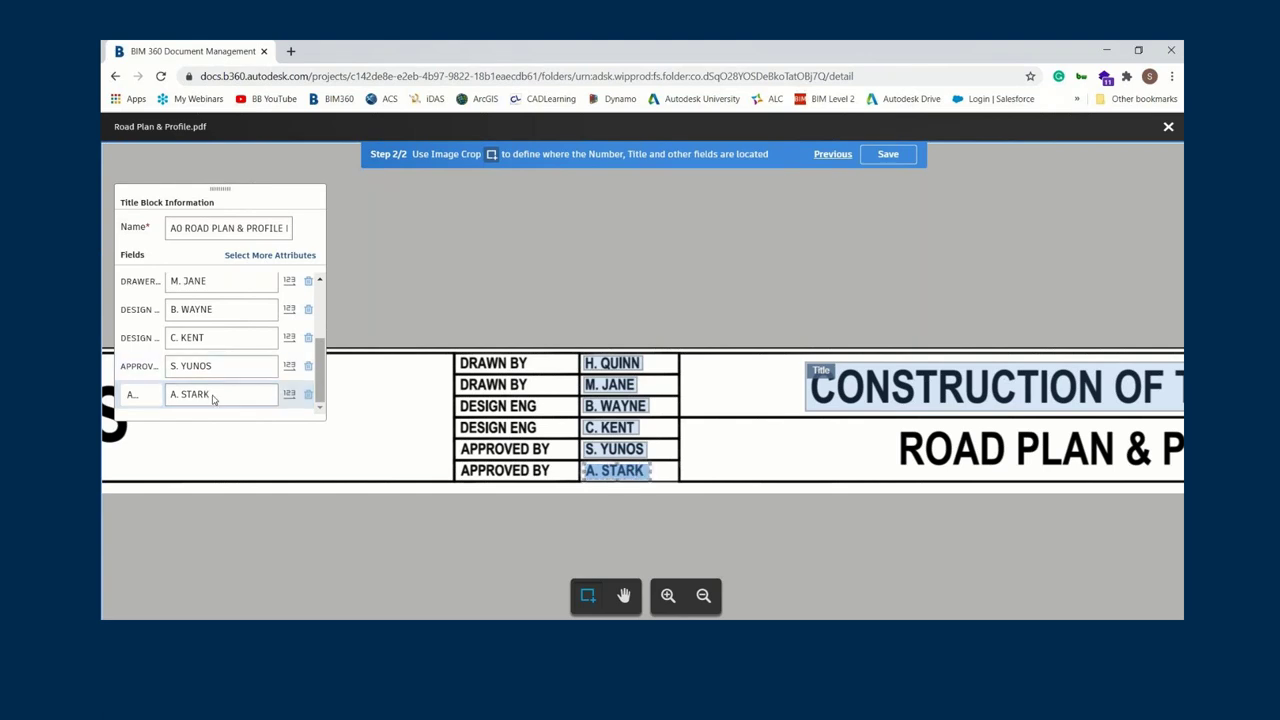
- Add a PAPER SIZE field and bring the paper size box into view
click(242, 256)
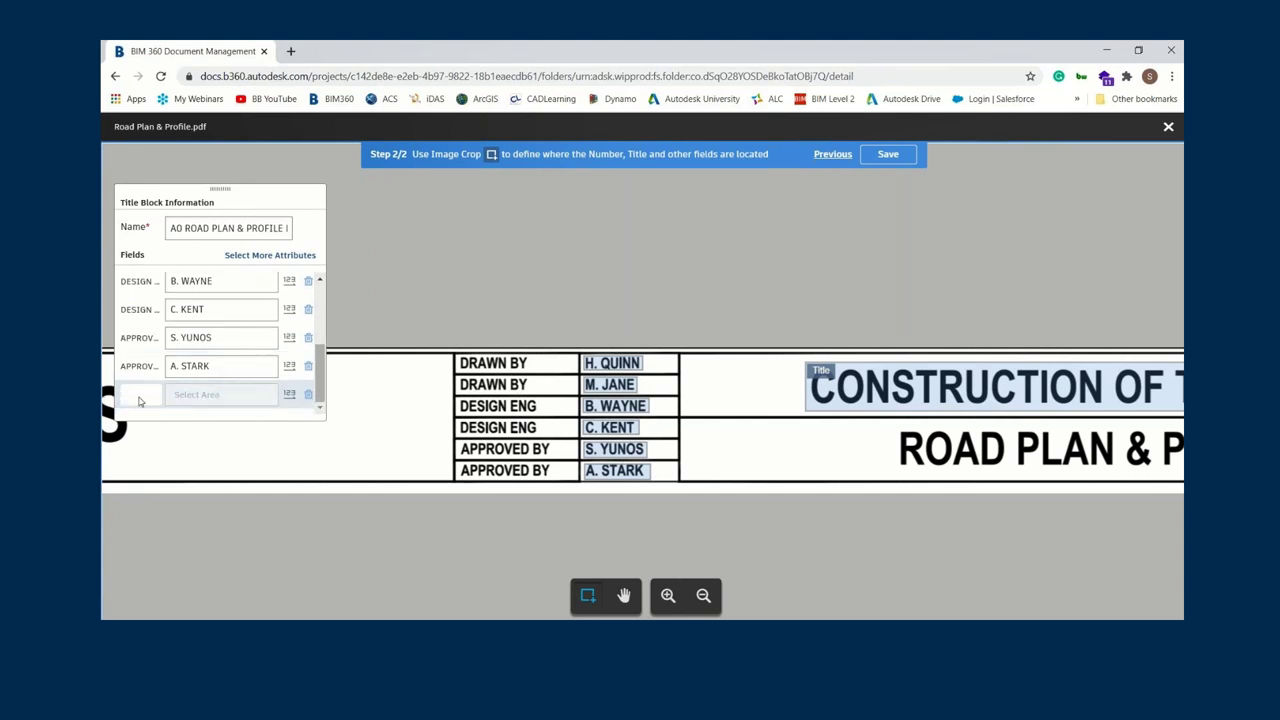
click(139, 400)
click(150, 418)
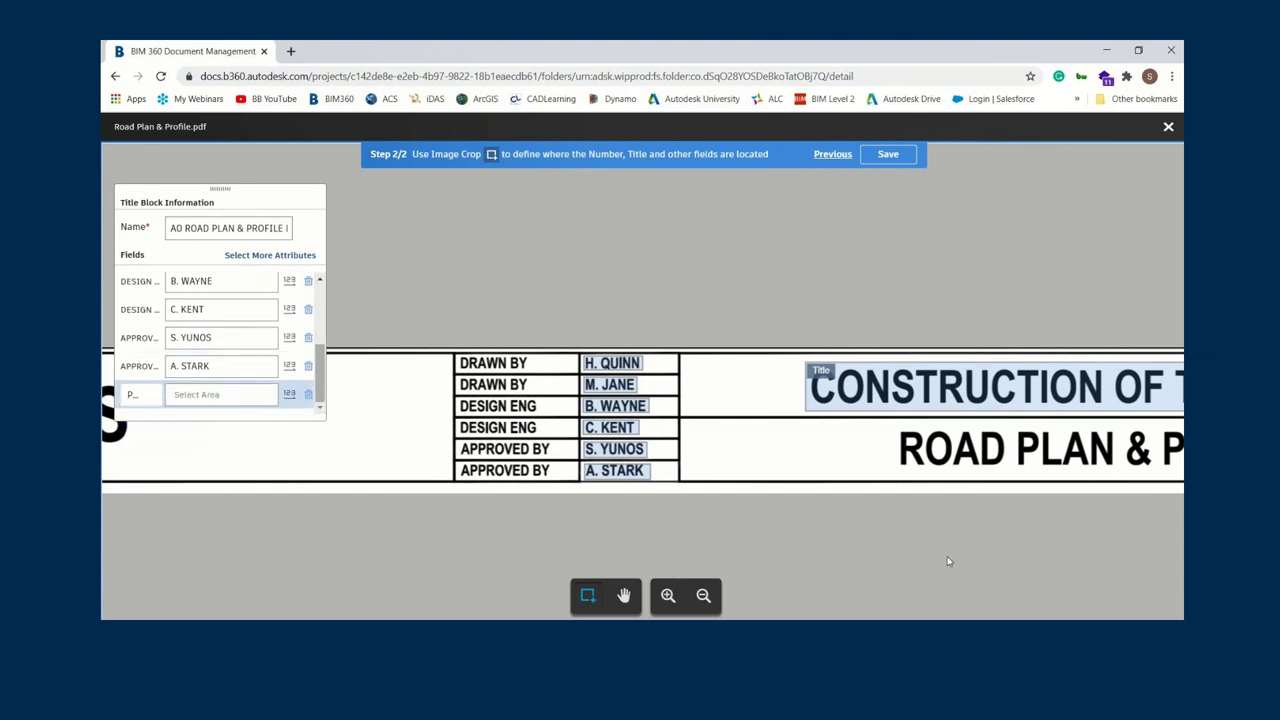
click(623, 595)
drag(872, 445, 790, 451)
drag(1100, 480, 816, 486)
drag(1029, 486, 986, 488)
- Capture A0 as the PAPER SIZE value
drag(1150, 490, 750, 492)
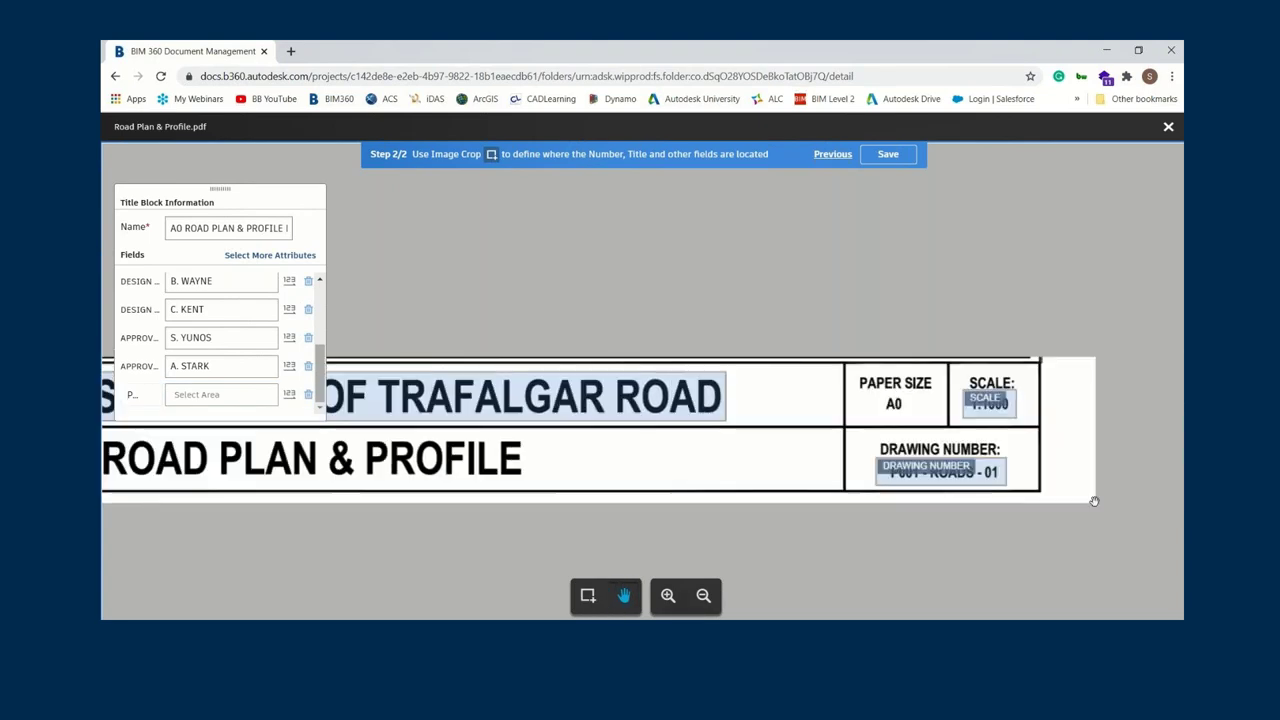
click(595, 603)
drag(880, 393, 907, 414)
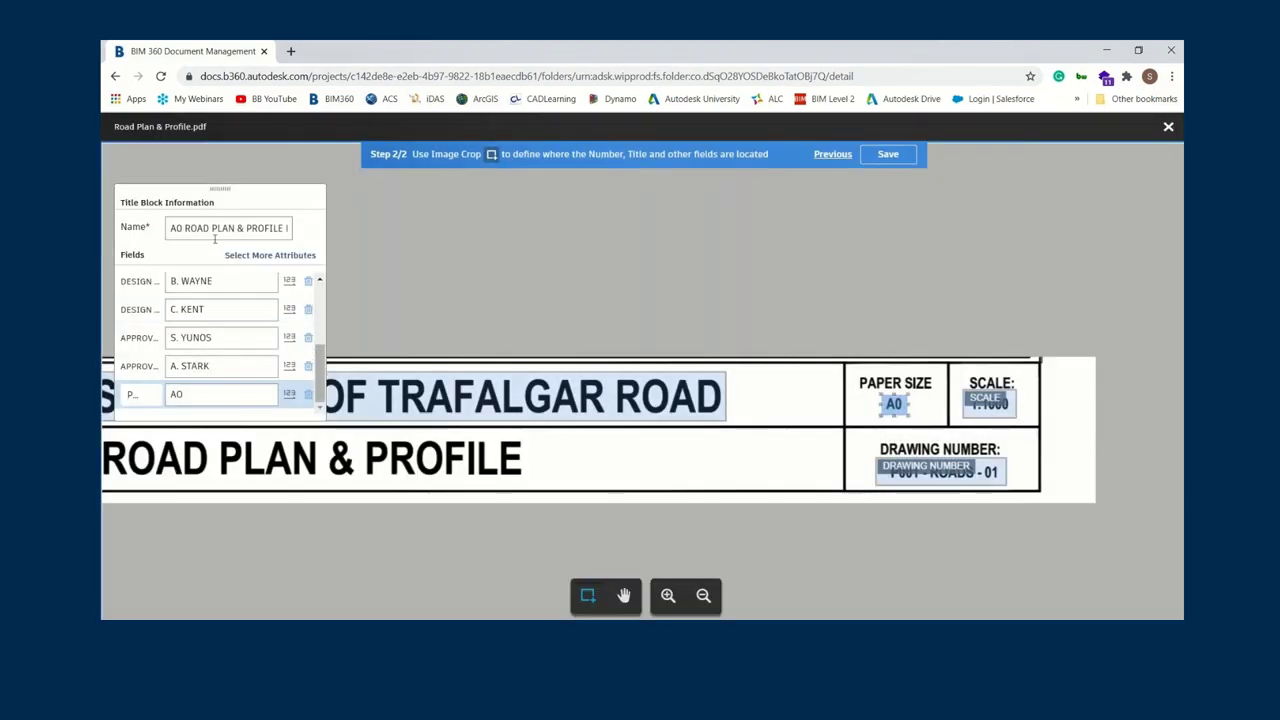
click(200, 391)
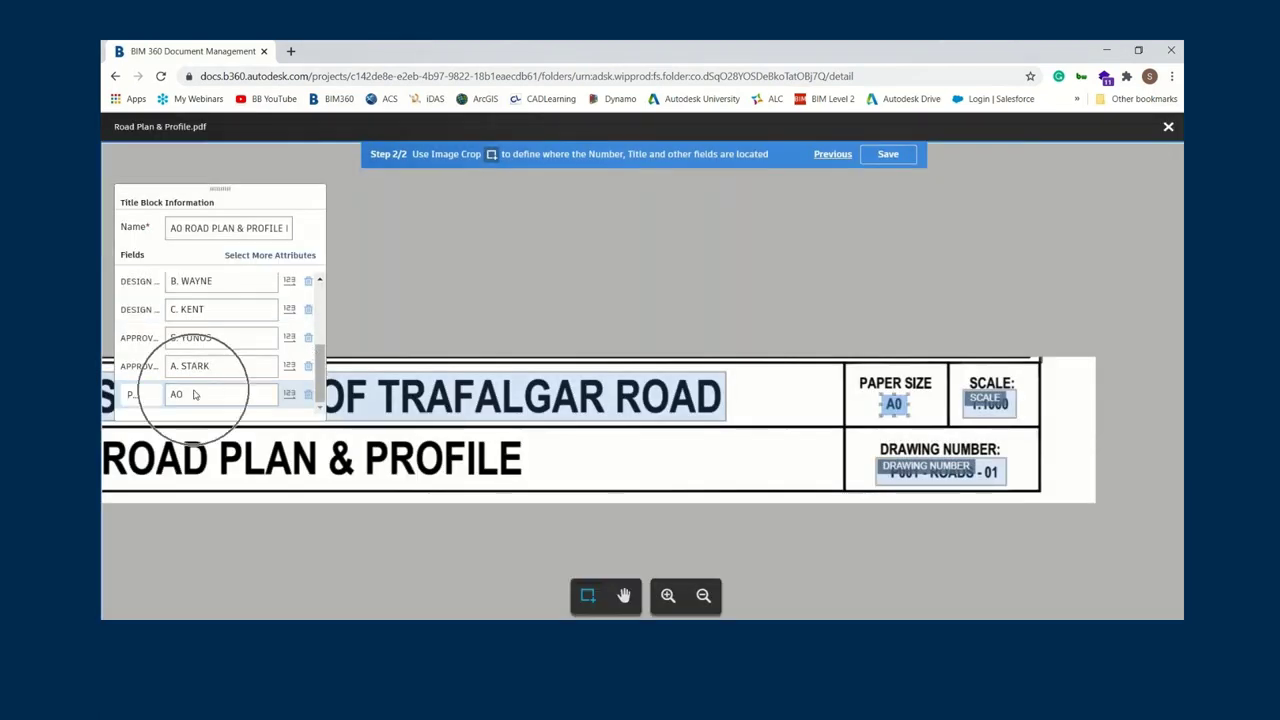
- Add a drawing type field capturing CONSTRUCTION DRAWINGS and save the title block layout
click(228, 256)
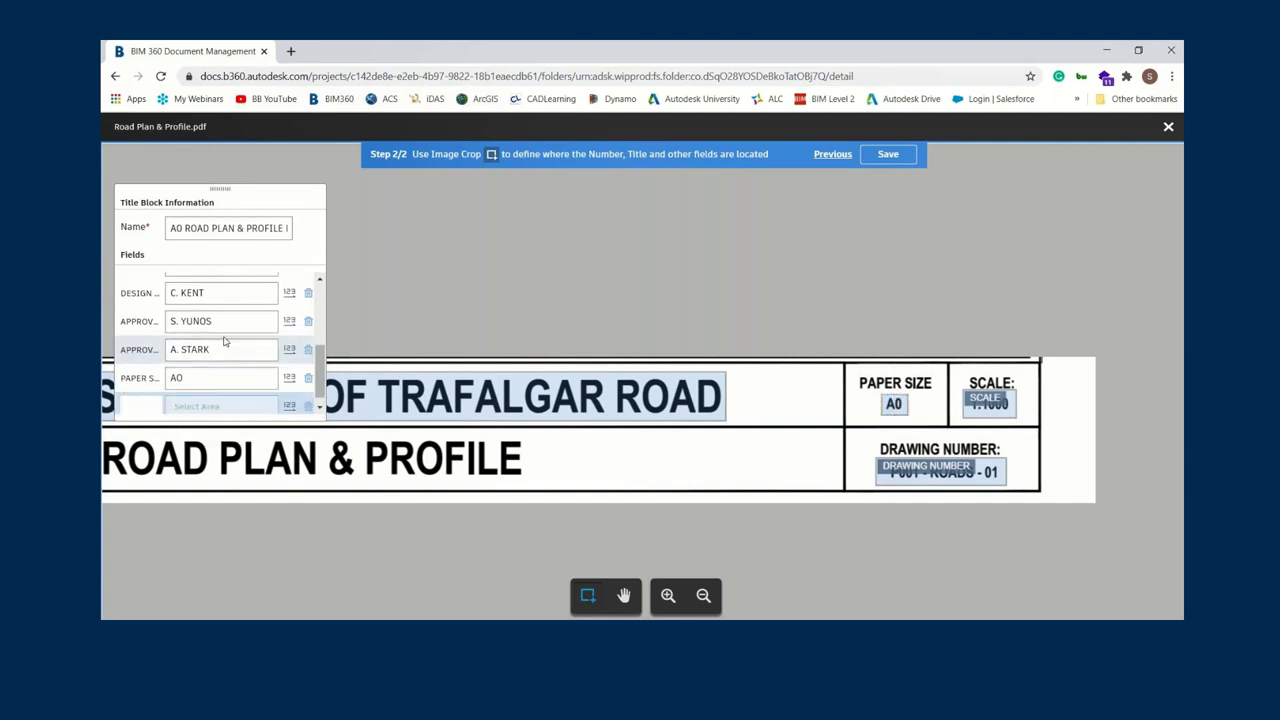
click(140, 394)
text(Drawing Number)
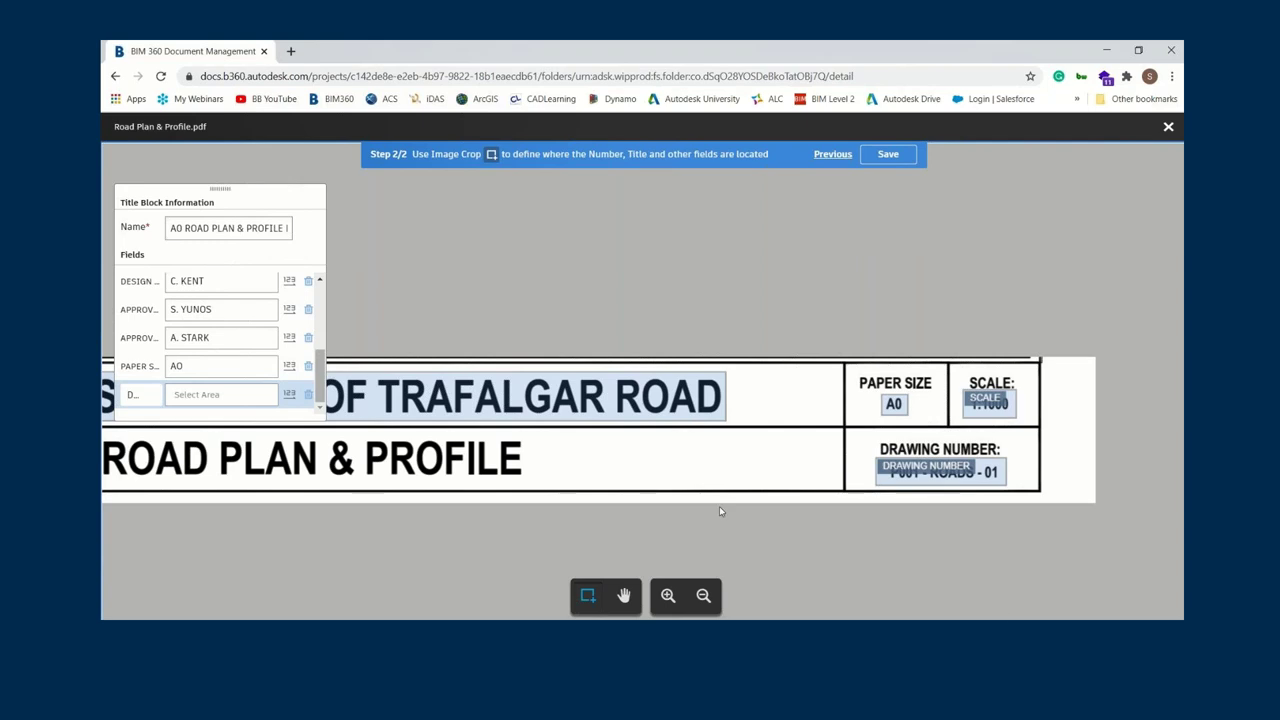
click(622, 596)
mouse_move(531, 397)
mouse_down()
mouse_move(594, 457)
mouse_move(621, 551)
mouse_move(960, 486)
mouse_move(1074, 417)
mouse_move(1092, 421)
mouse_up()
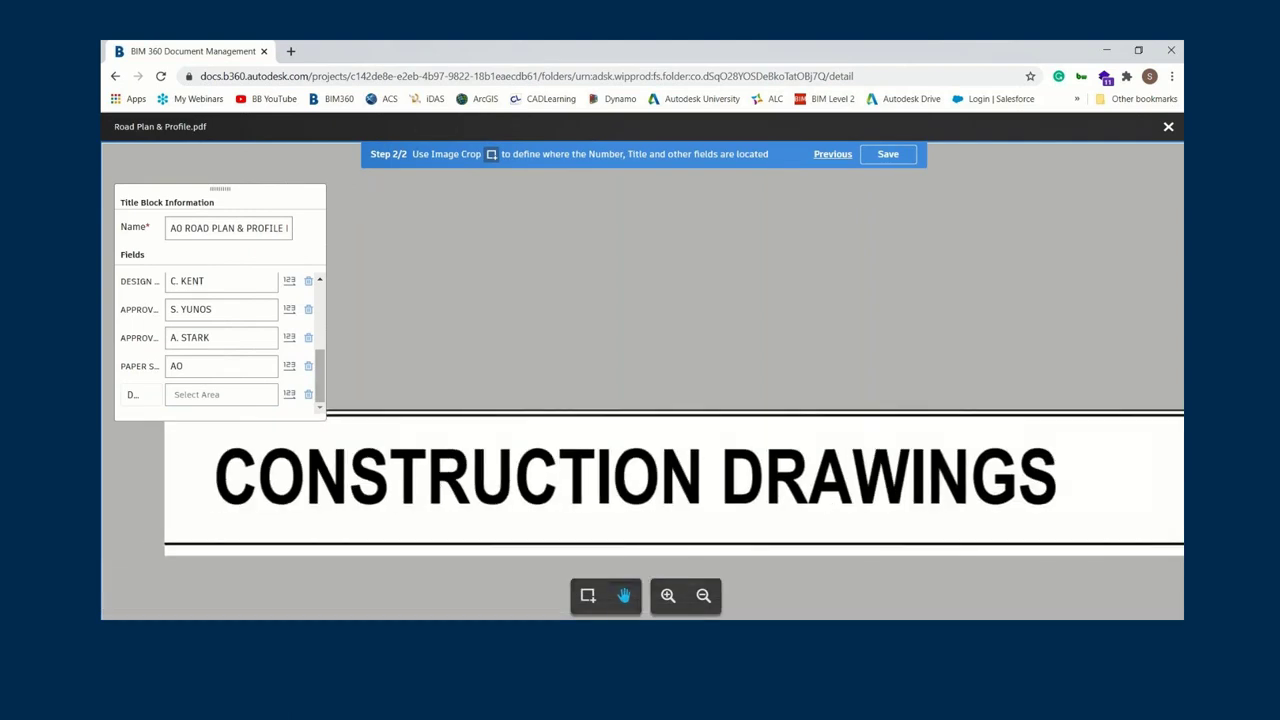
click(588, 596)
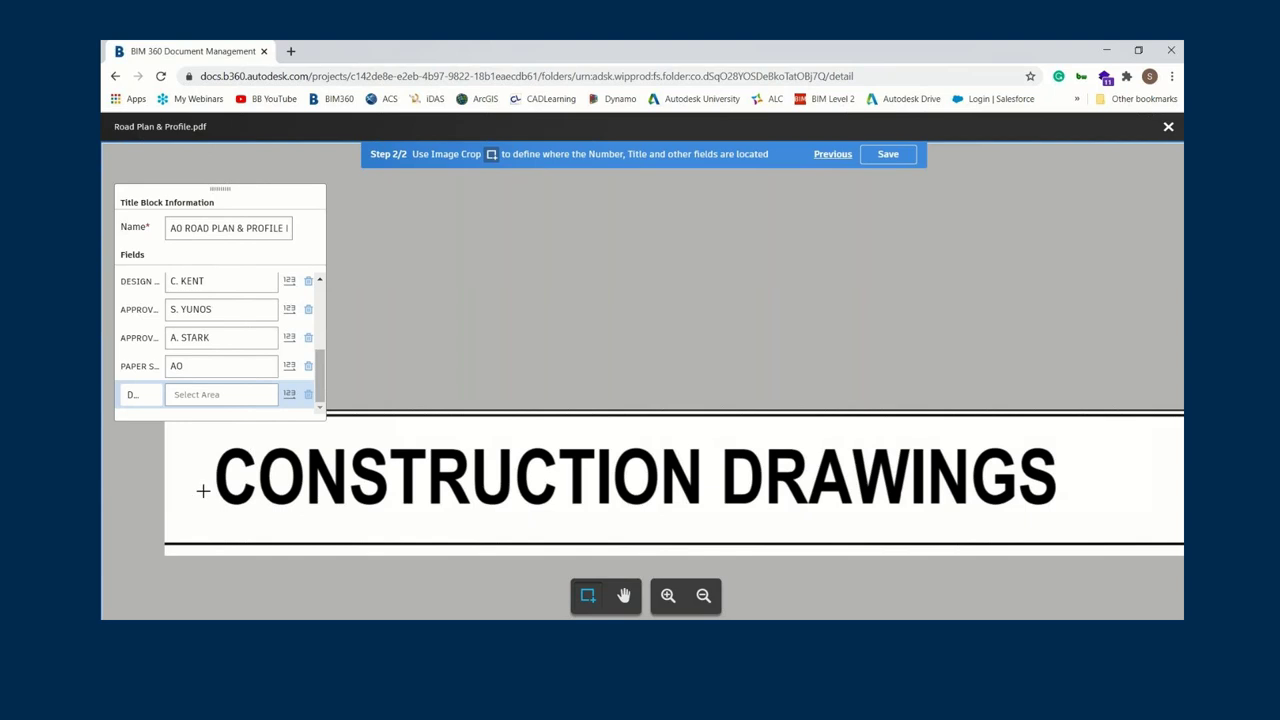
mouse_move(207, 434)
mouse_down()
mouse_move(406, 542)
mouse_move(1018, 597)
mouse_move(1072, 519)
mouse_up()
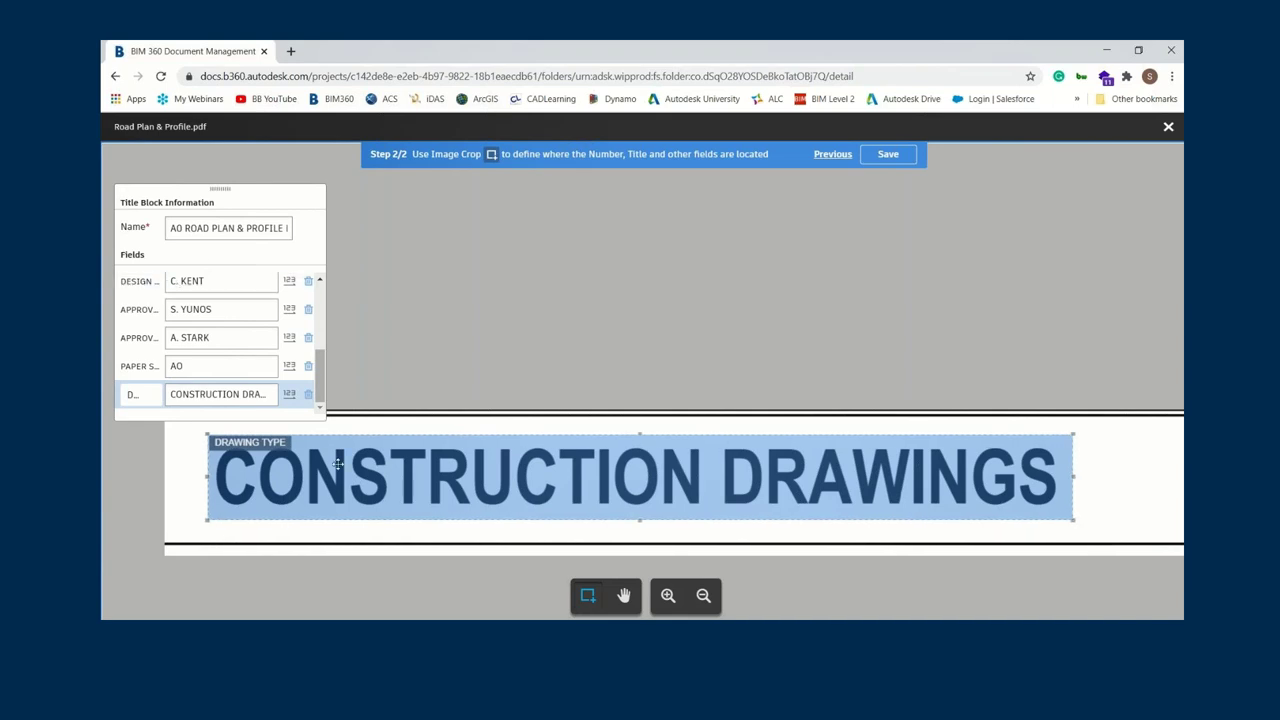
click(889, 155)
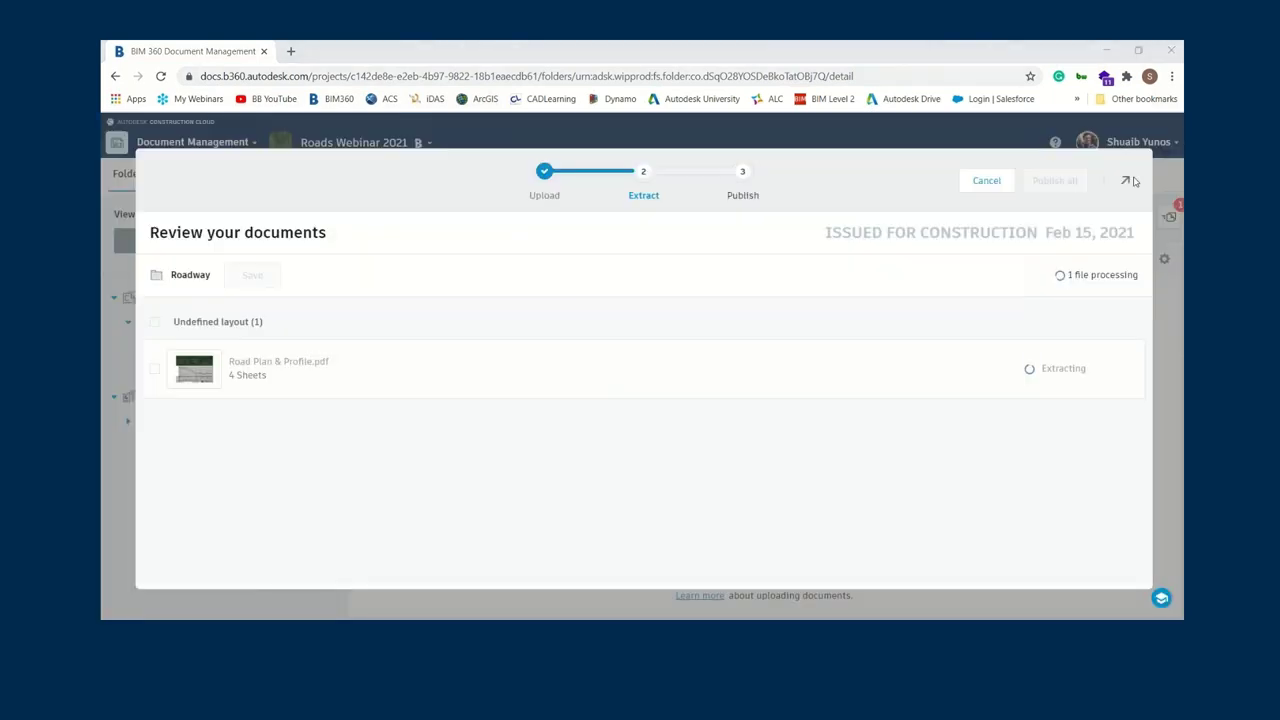
- Append 'AD' to sheet 1 and sheet 2 titles so they read CONSTRUCTION OF TRAFALGAR ROAD
click(1061, 370)
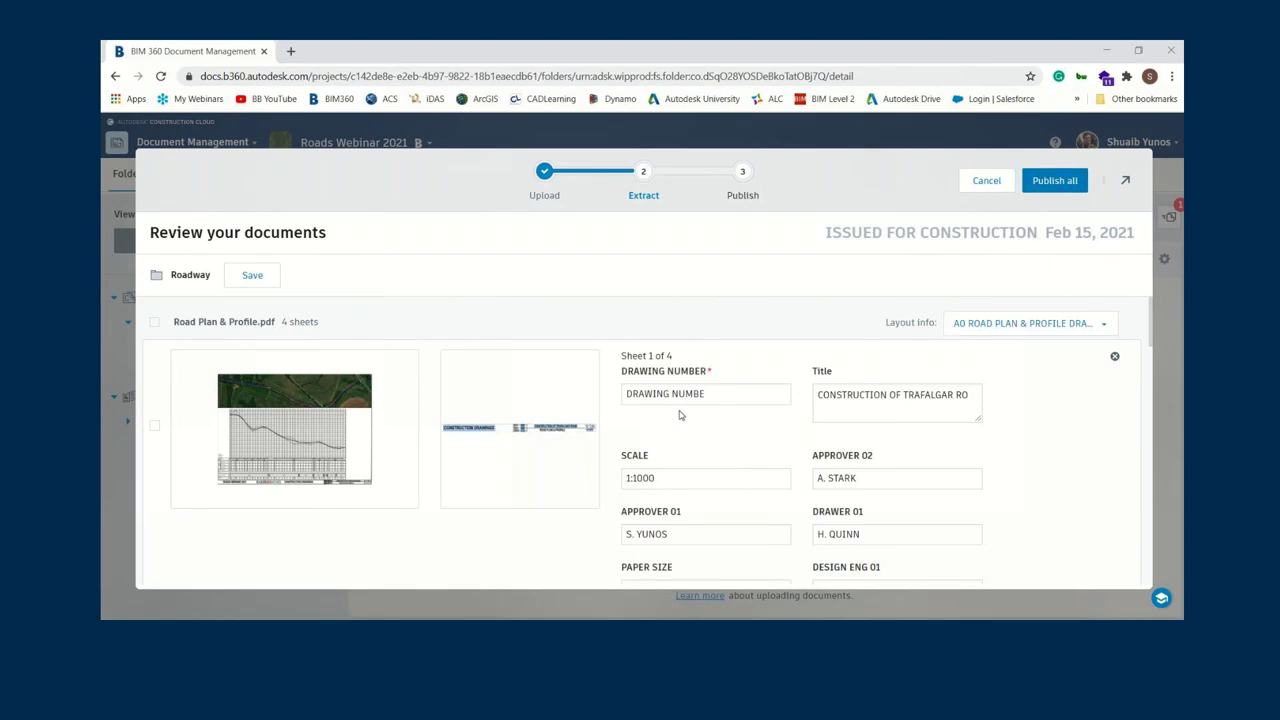
click(709, 393)
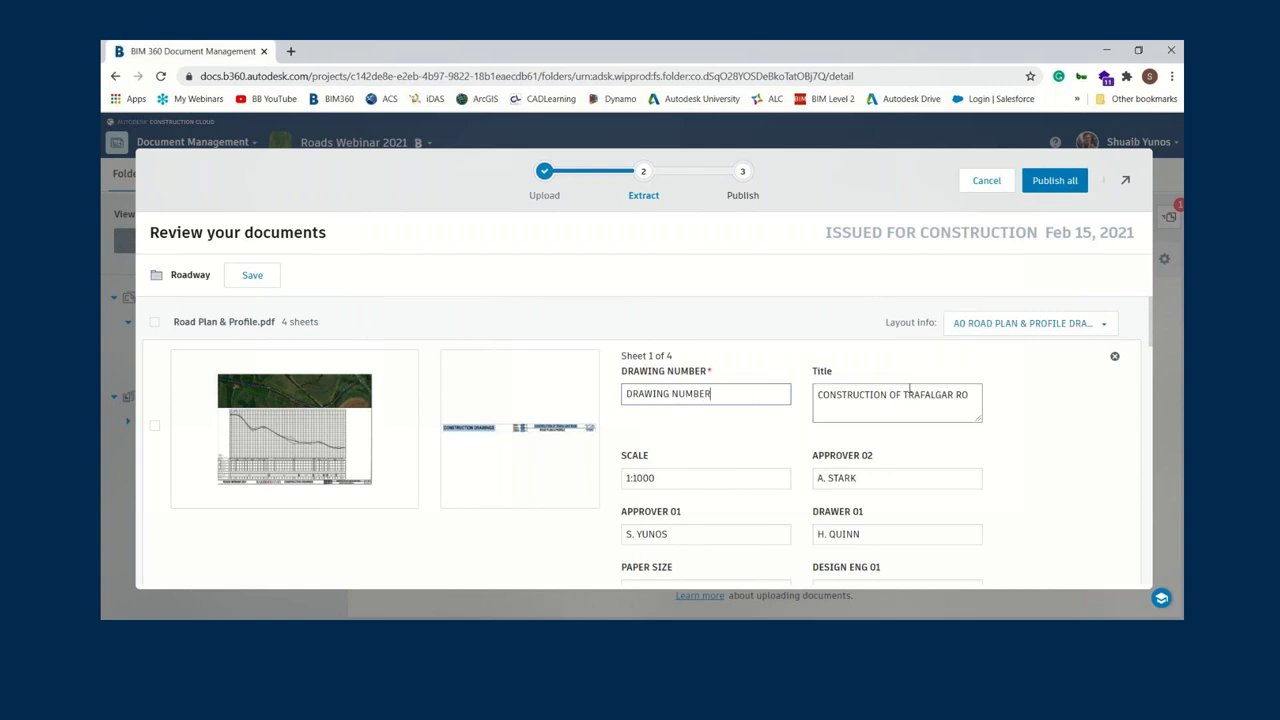
click(966, 394)
text(AD)
scroll(885, 431, down, 2)
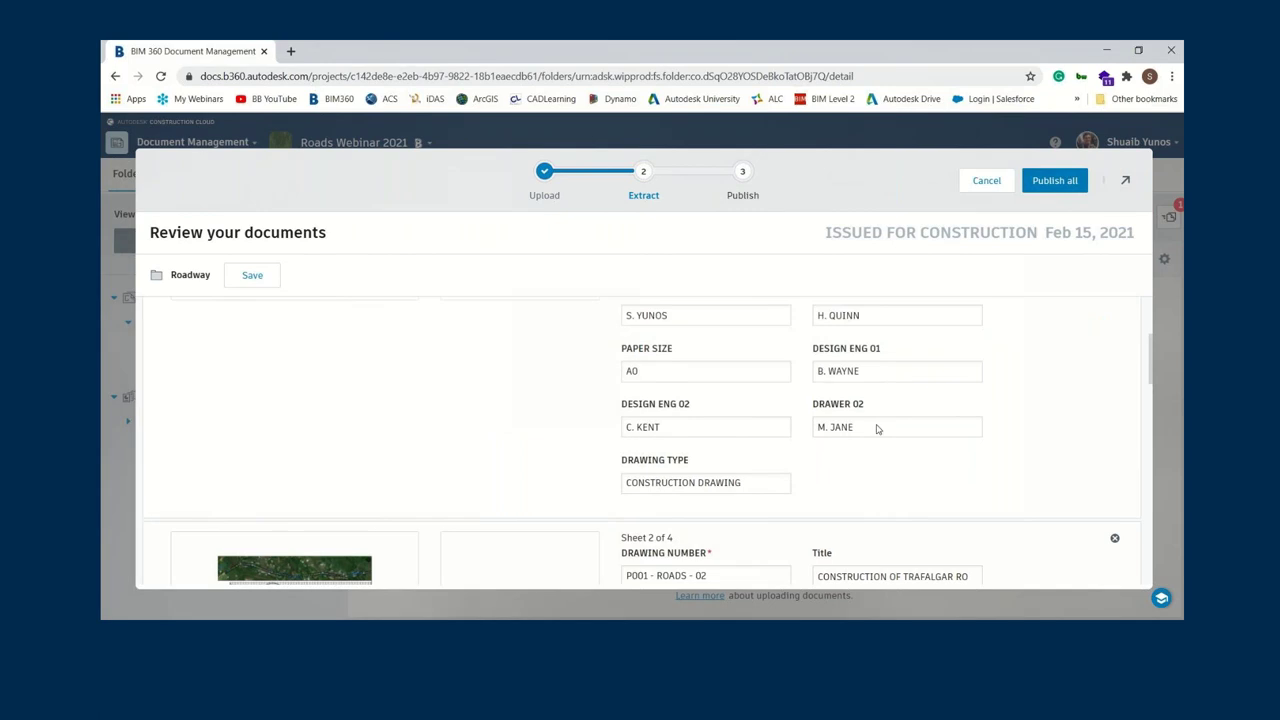
scroll(726, 340, up, 1)
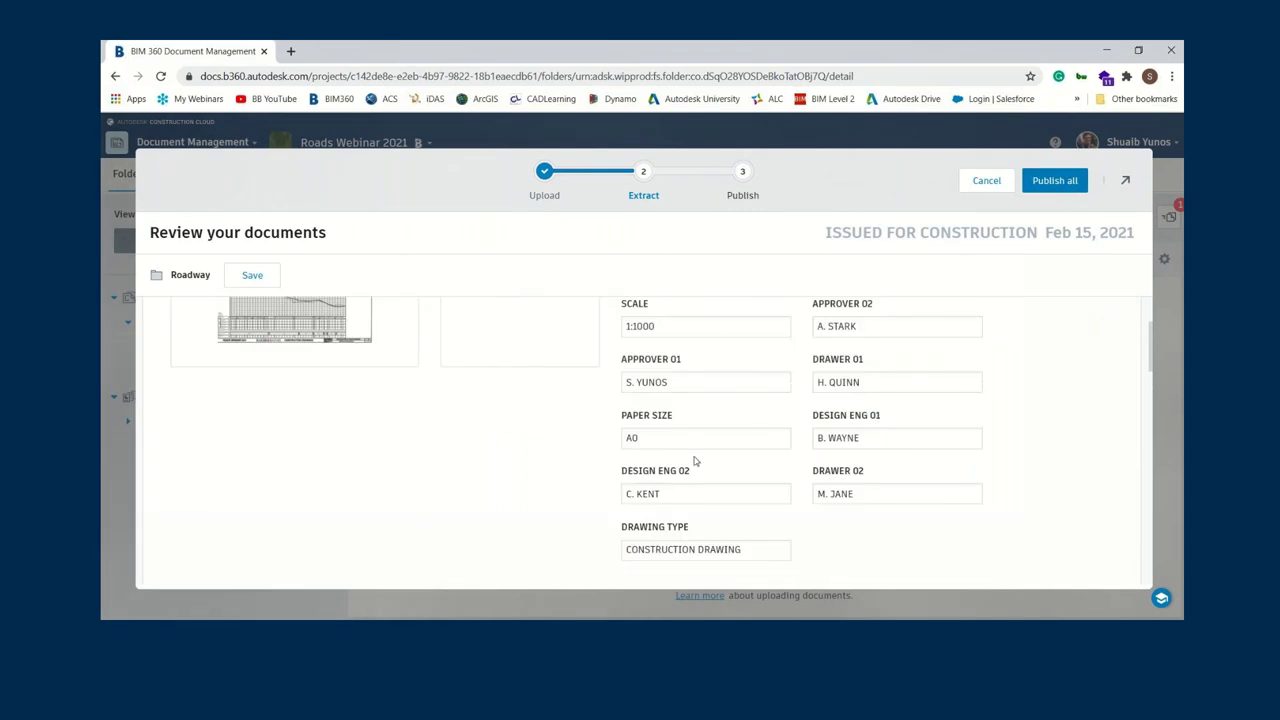
scroll(685, 437, down, 1)
scroll(683, 419, down, 1)
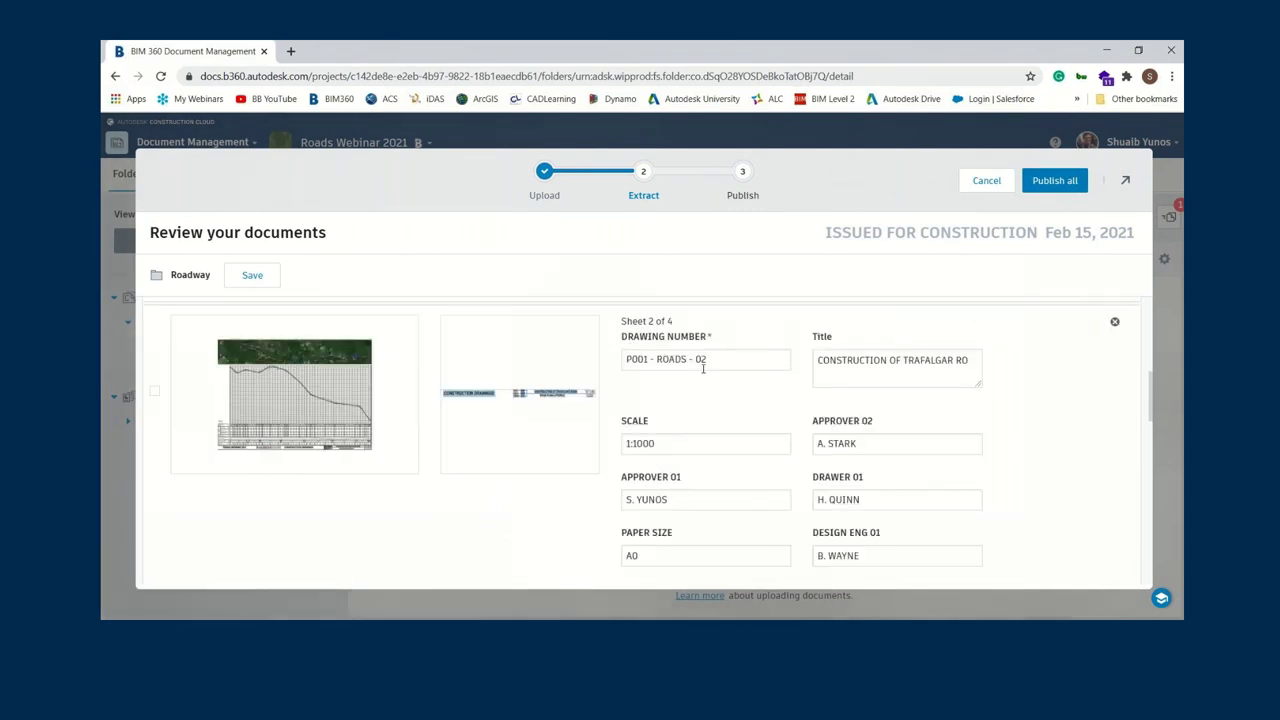
click(972, 360)
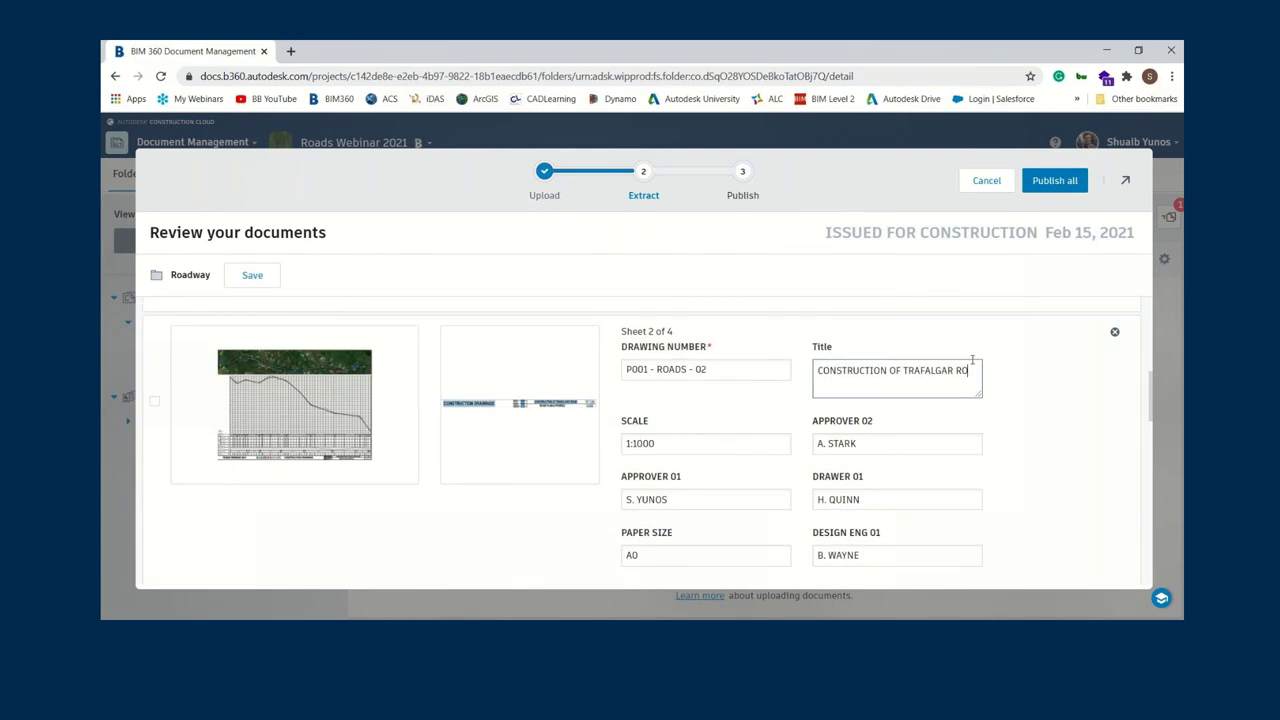
text(AD)
- Correct sheet 3's title to end in ROAD and review sheet 4's extracted fields
scroll(873, 423, down, 1)
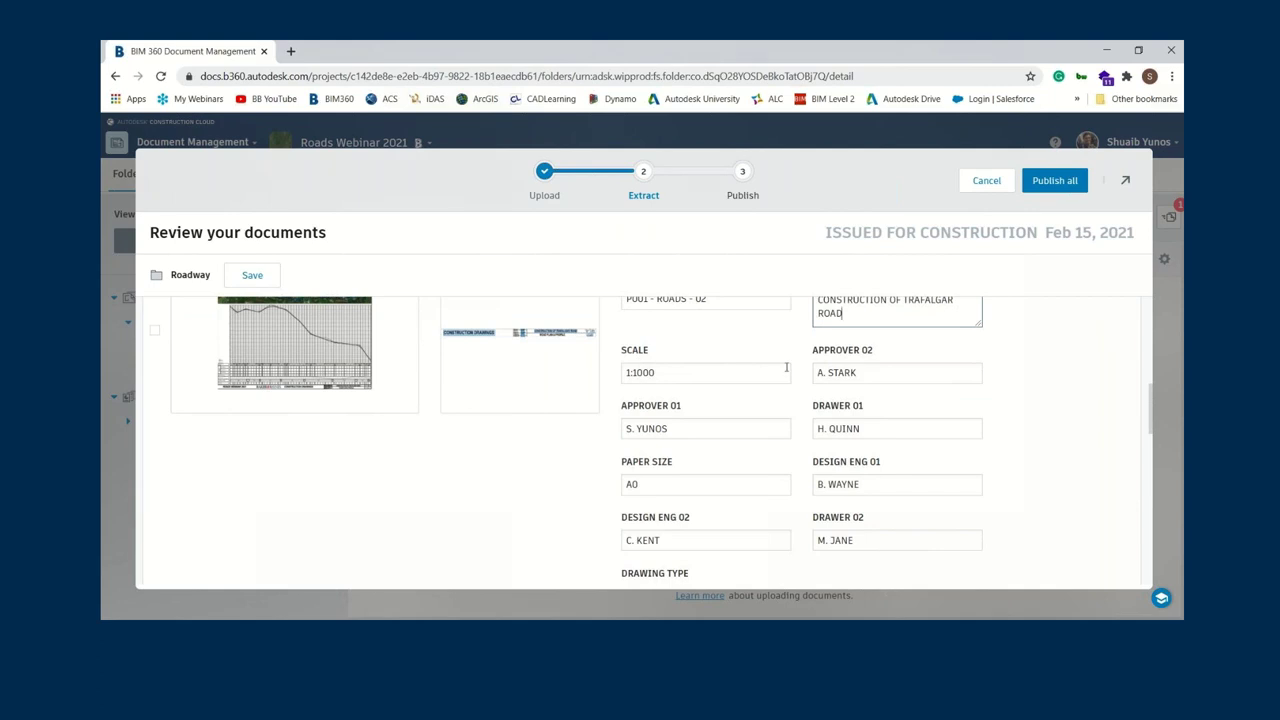
scroll(825, 364, down, 2)
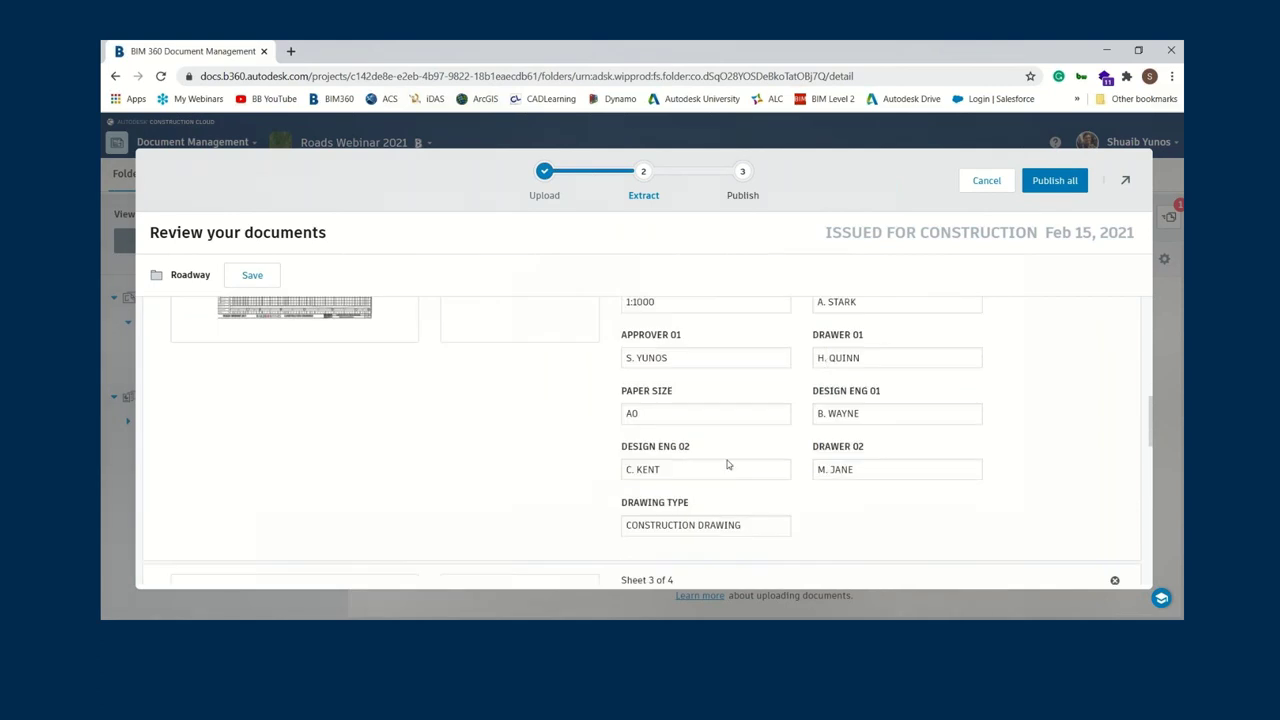
scroll(728, 461, down, 1)
scroll(728, 461, down, 3)
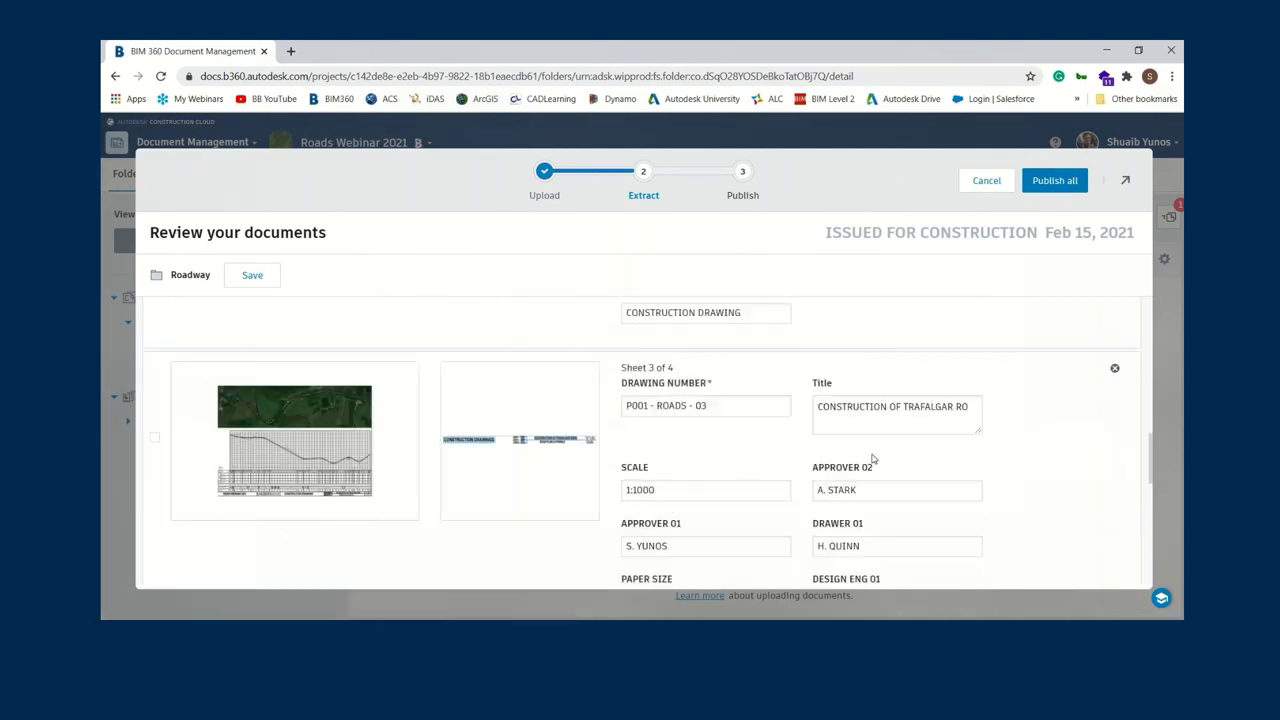
click(968, 408)
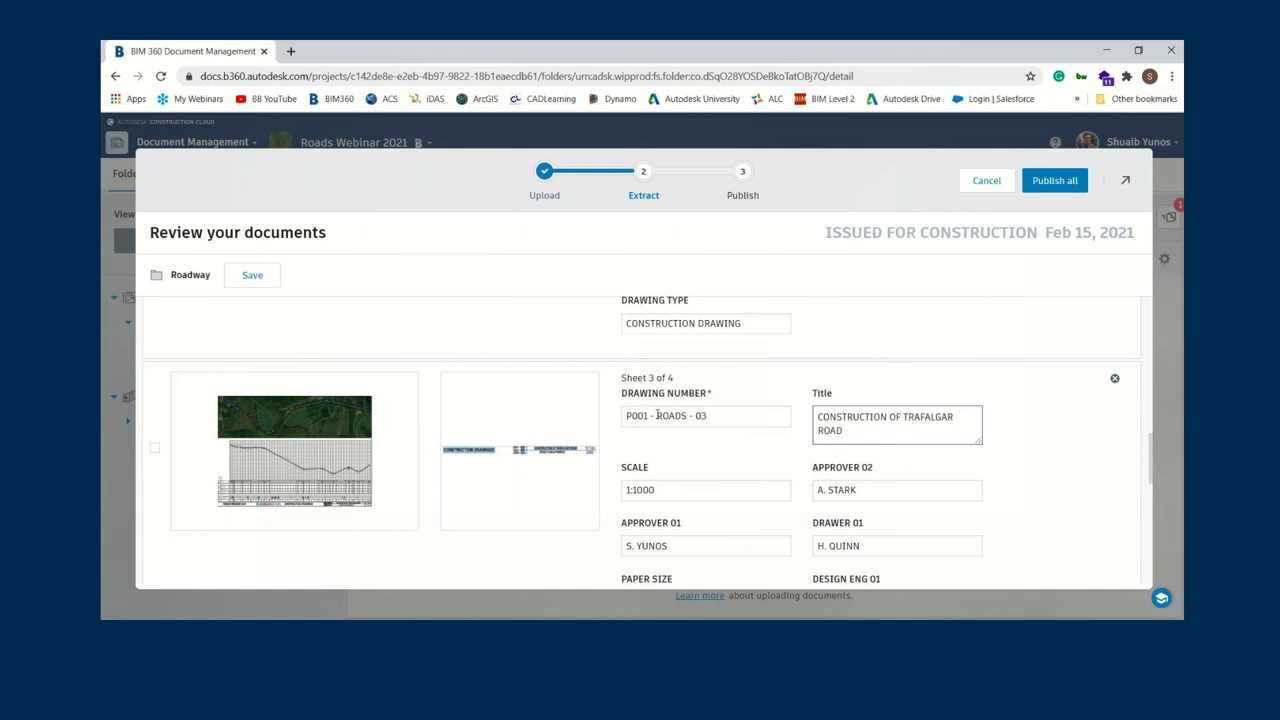
scroll(657, 415, down, 5)
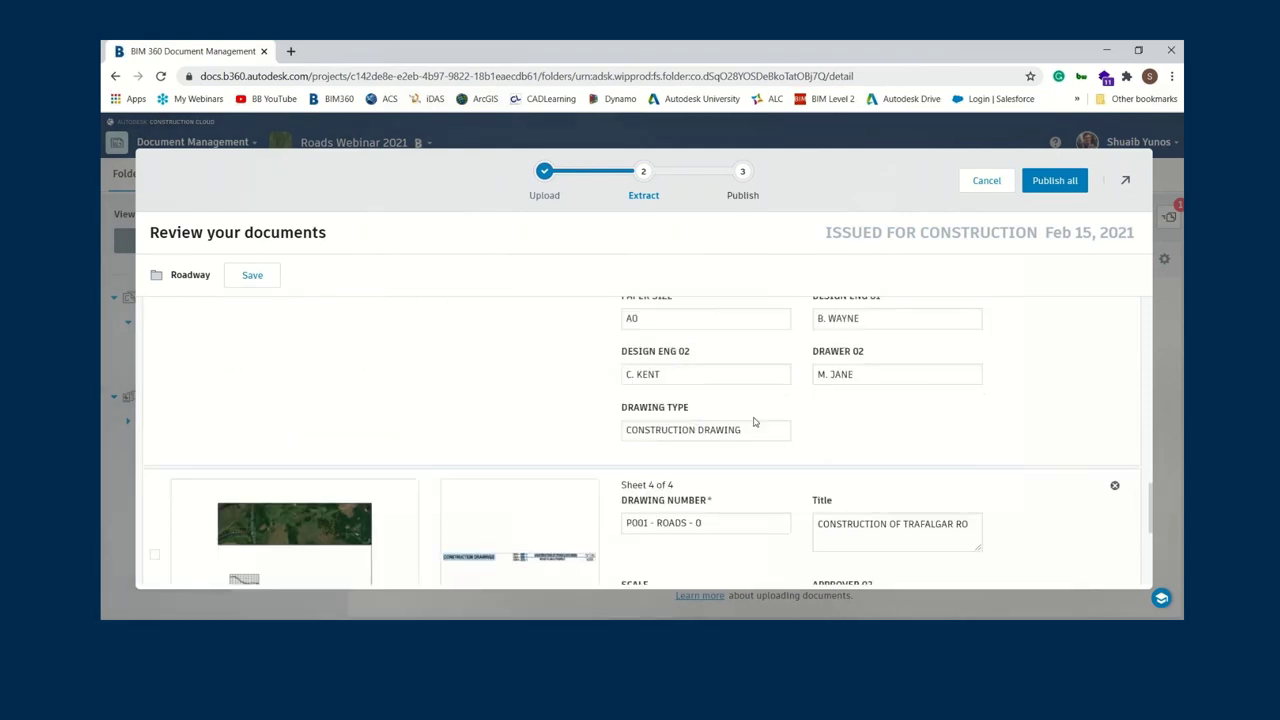
scroll(737, 435, down, 1)
click(707, 455)
click(709, 425)
scroll(709, 429, down, 3)
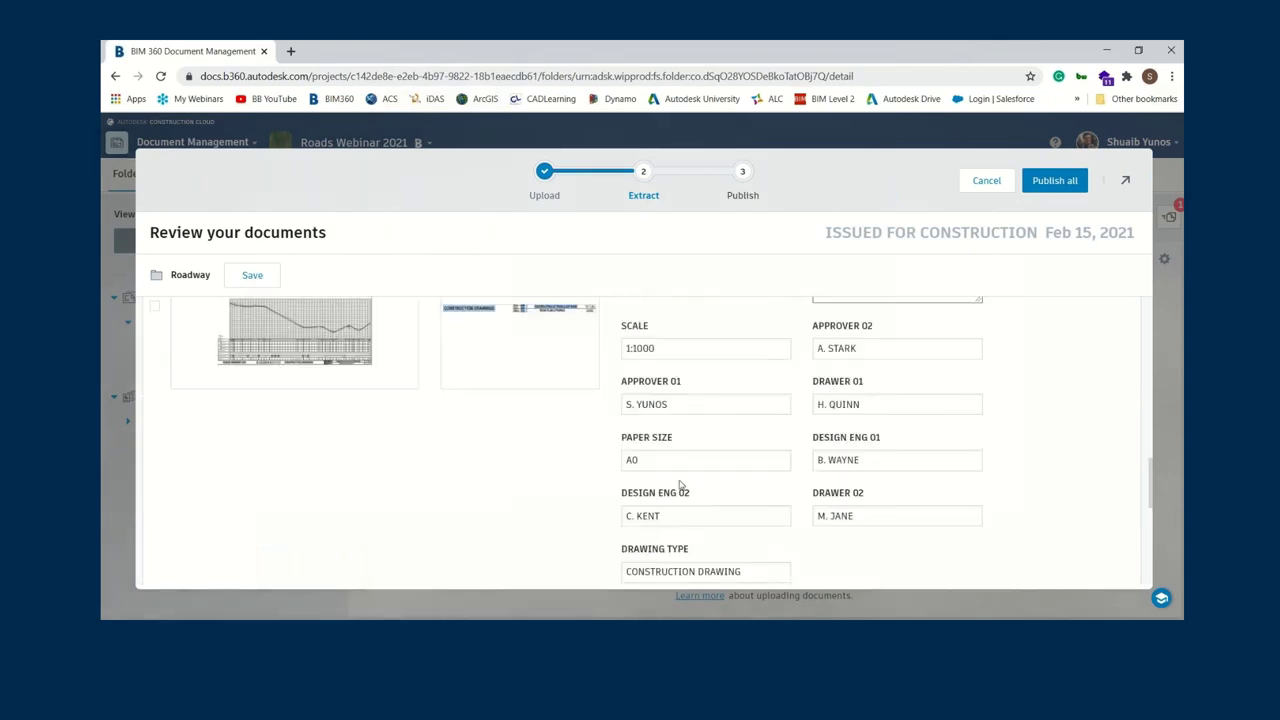
scroll(667, 365, up, 1)
click(709, 349)
scroll(715, 400, up, 1)
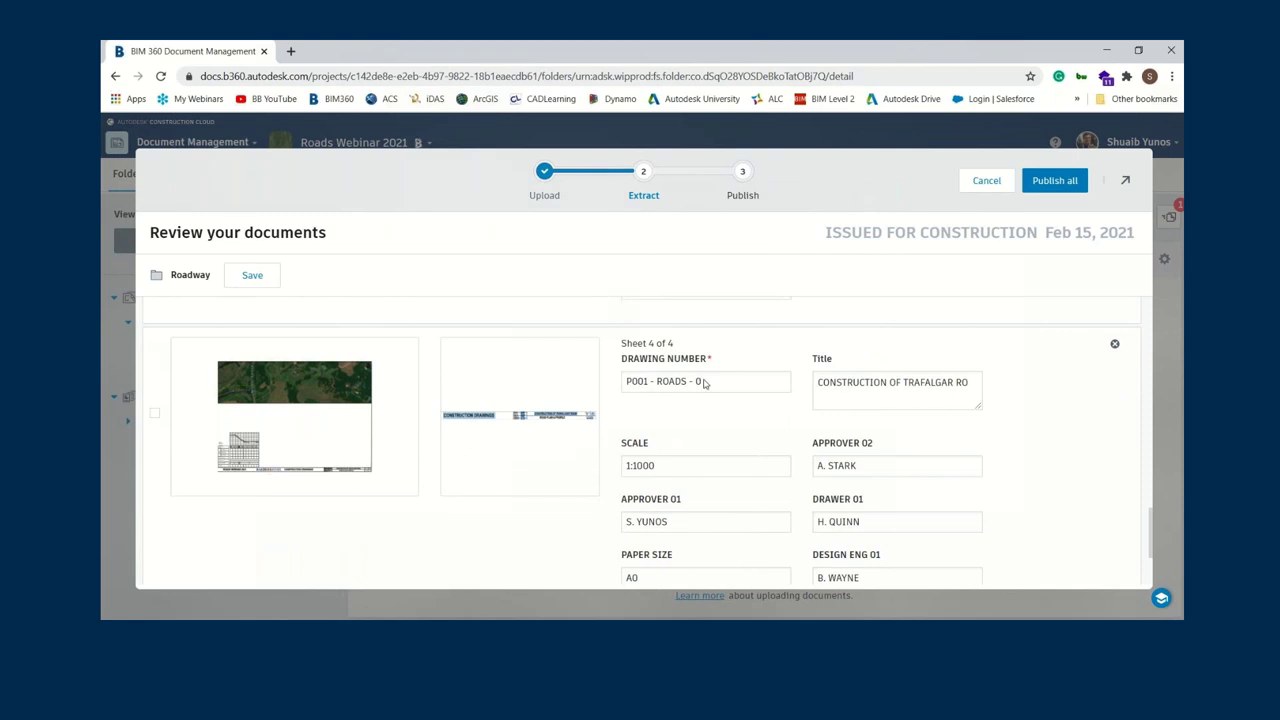
scroll(703, 383, up, 1)
scroll(737, 438, down, 3)
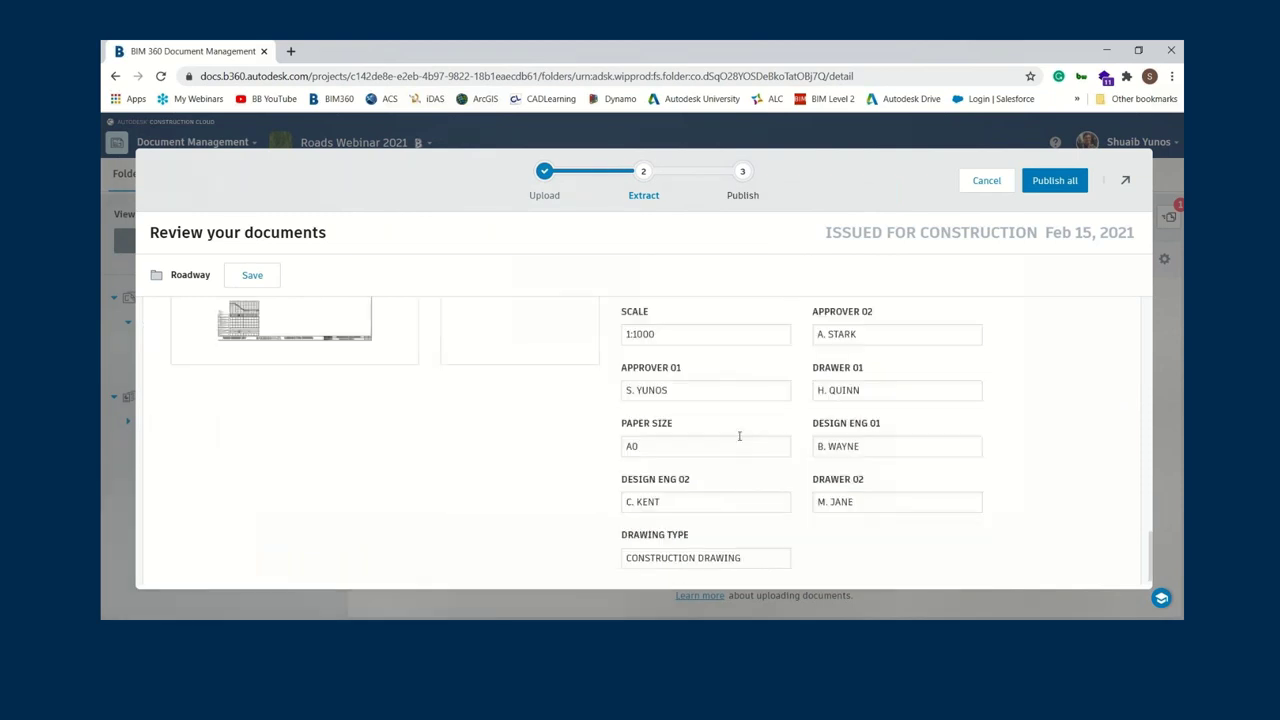
- Publish all four extracted Roadway sheets and confirm the 4 documents published summary
click(1056, 181)
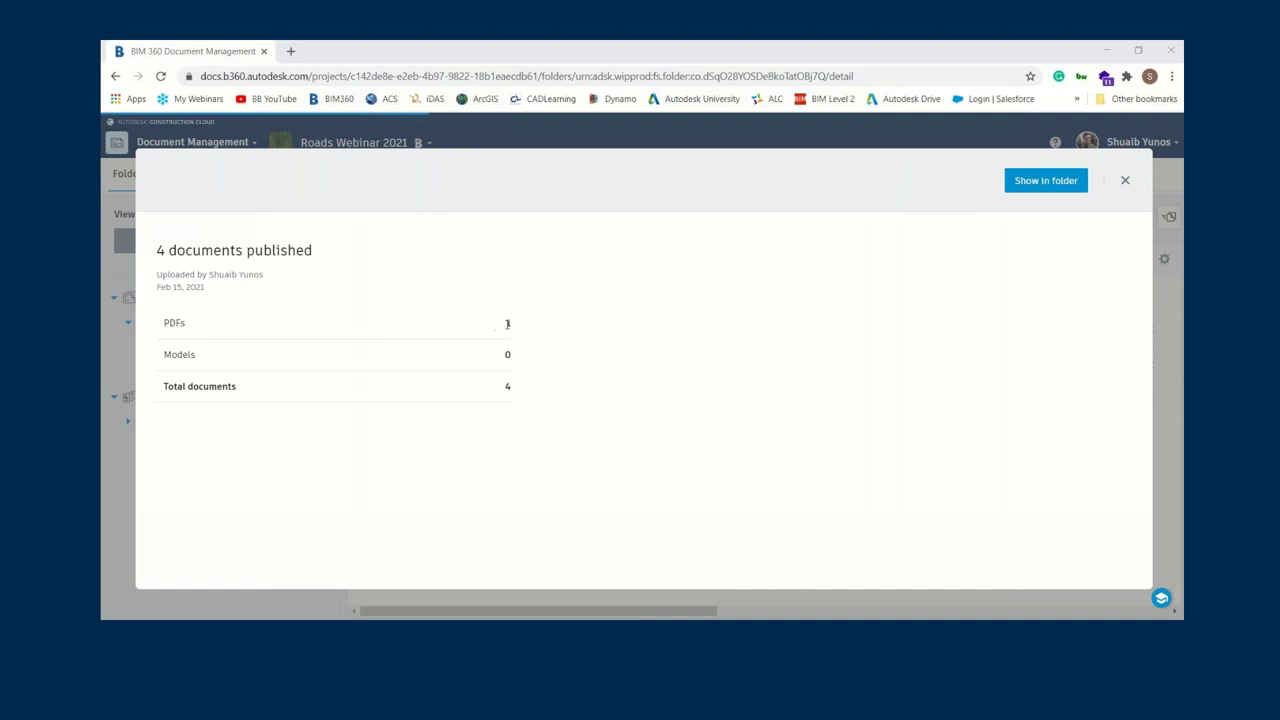
click(232, 389)
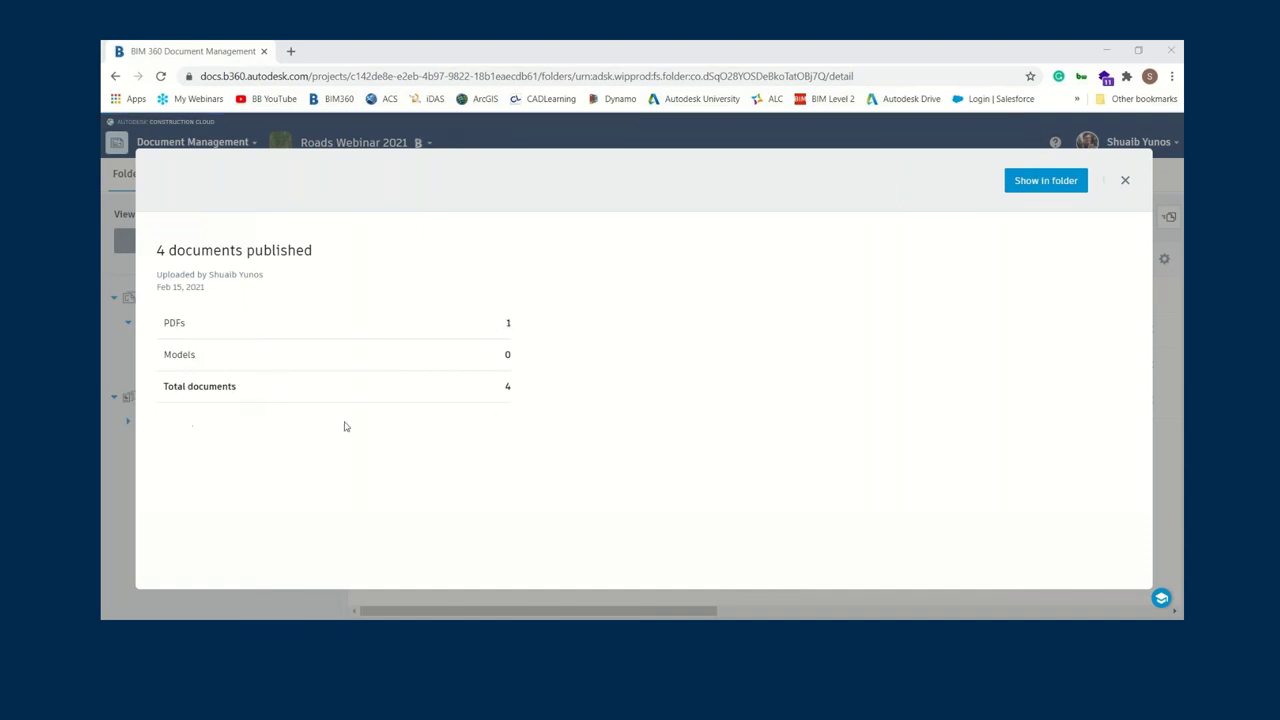
- Show the published sheets in their folder and open P001 - ROADS - 04 in the viewer
click(1064, 182)
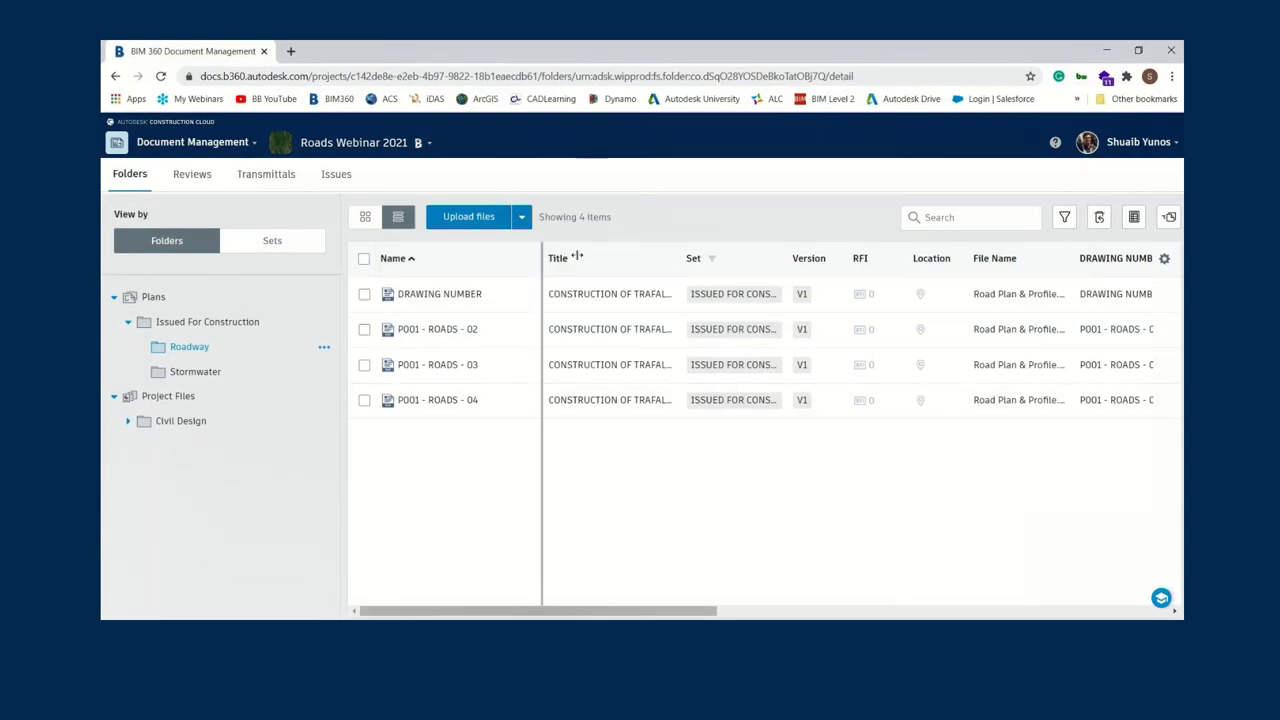
drag(543, 262, 545, 262)
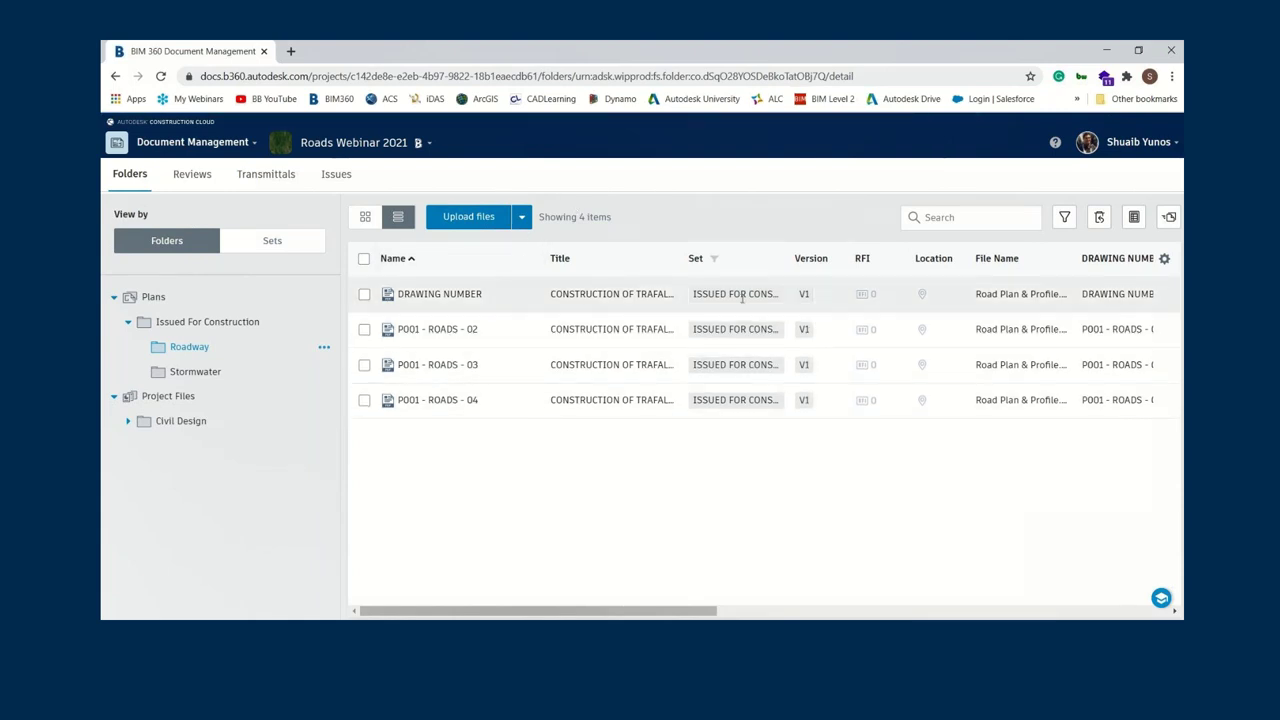
drag(793, 258, 812, 253)
click(788, 295)
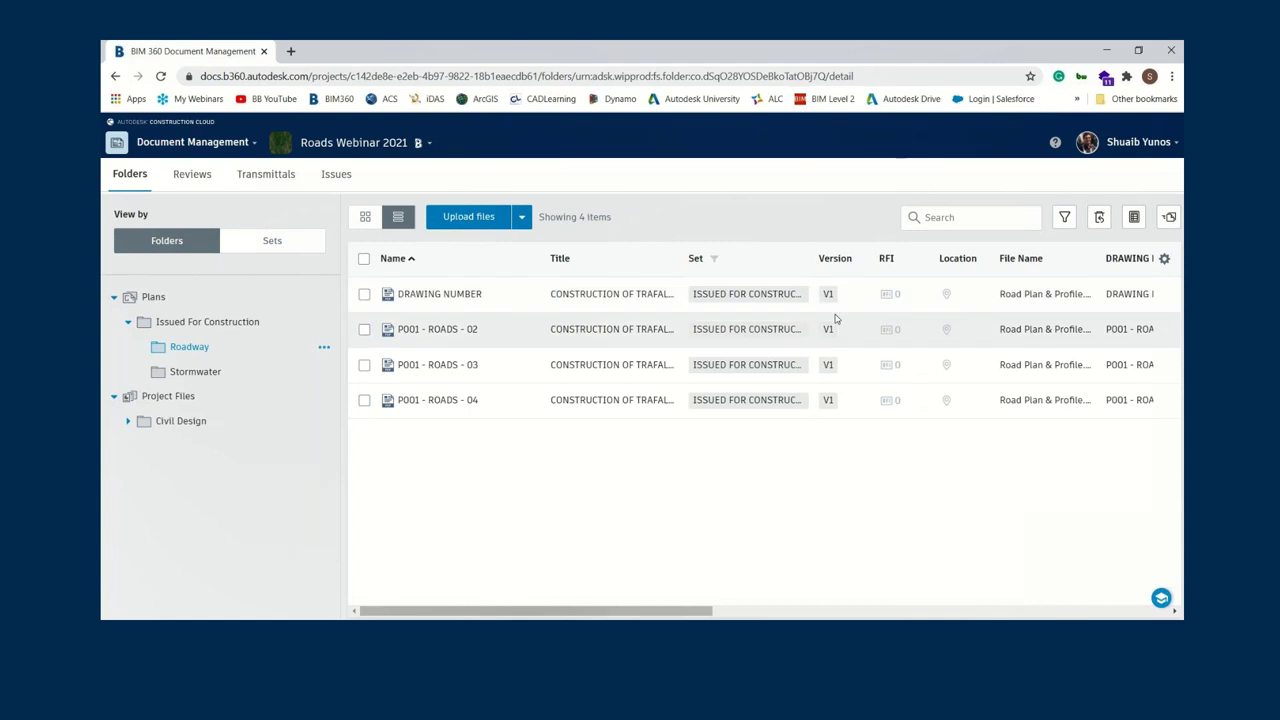
click(462, 403)
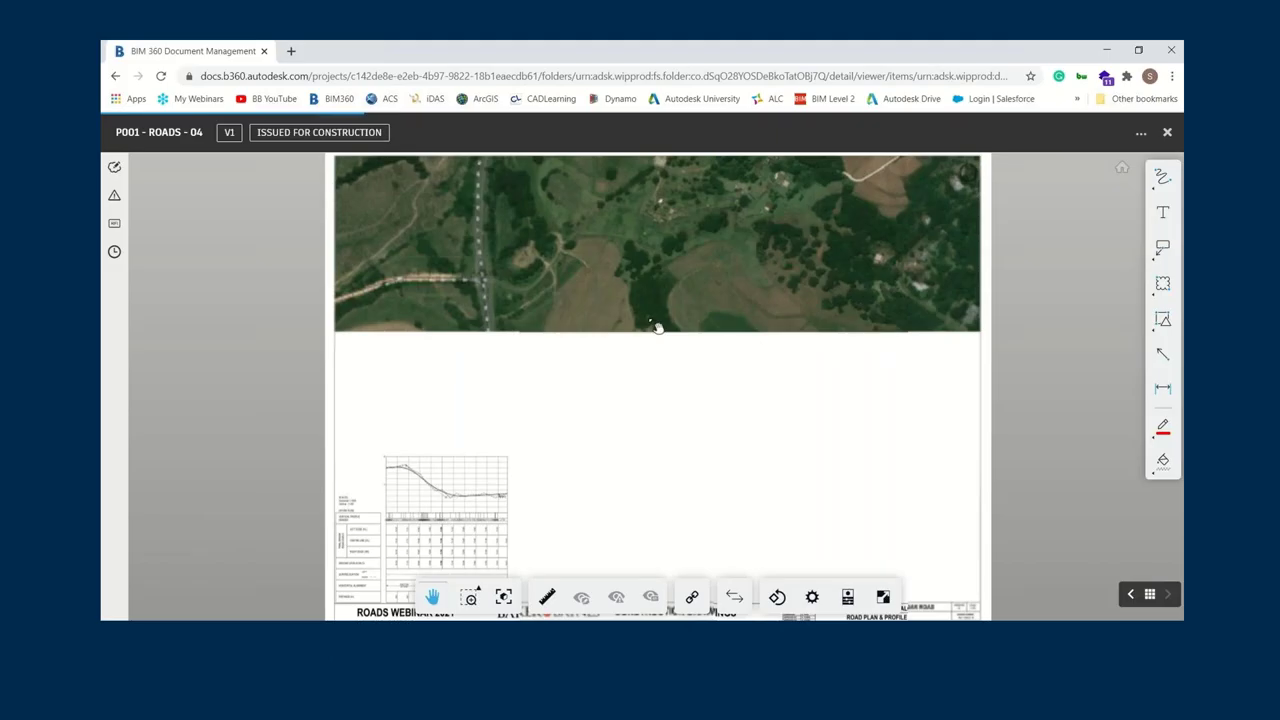
- Browse the sheet's Markups, Issues, RFIs and History panels, then create a new issue
scroll(655, 327, up, 4)
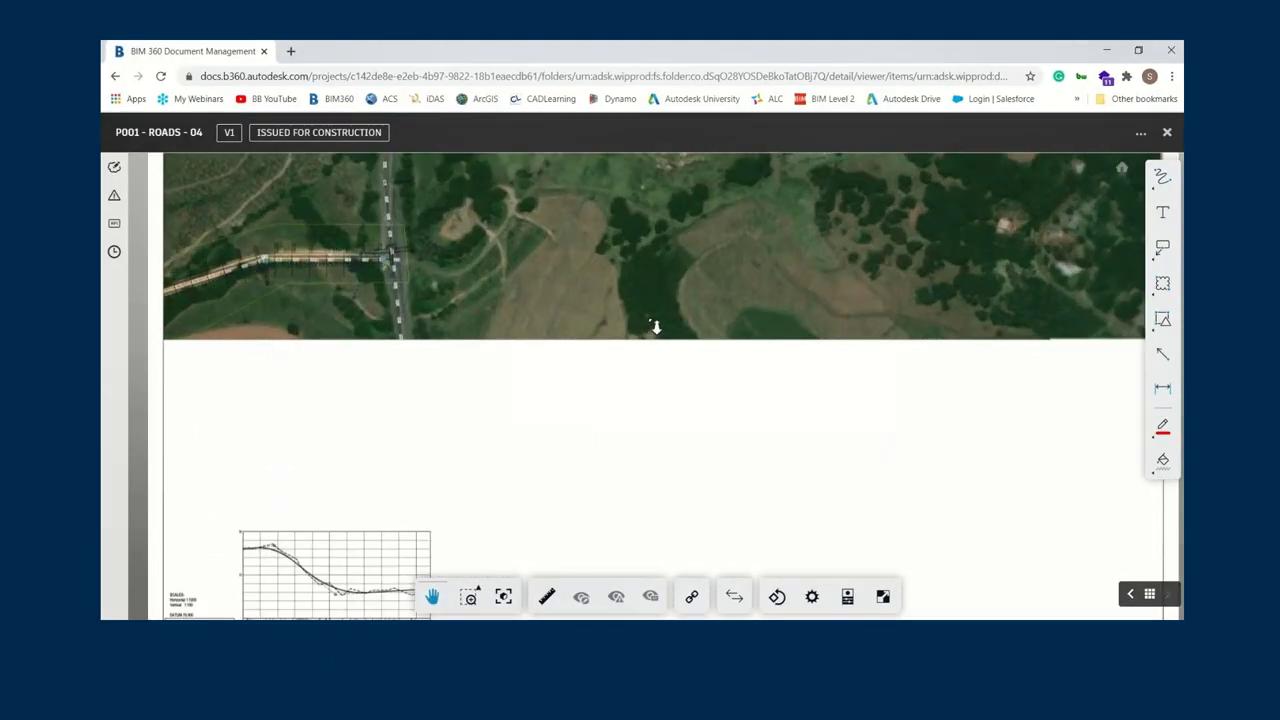
scroll(566, 237, down, 5)
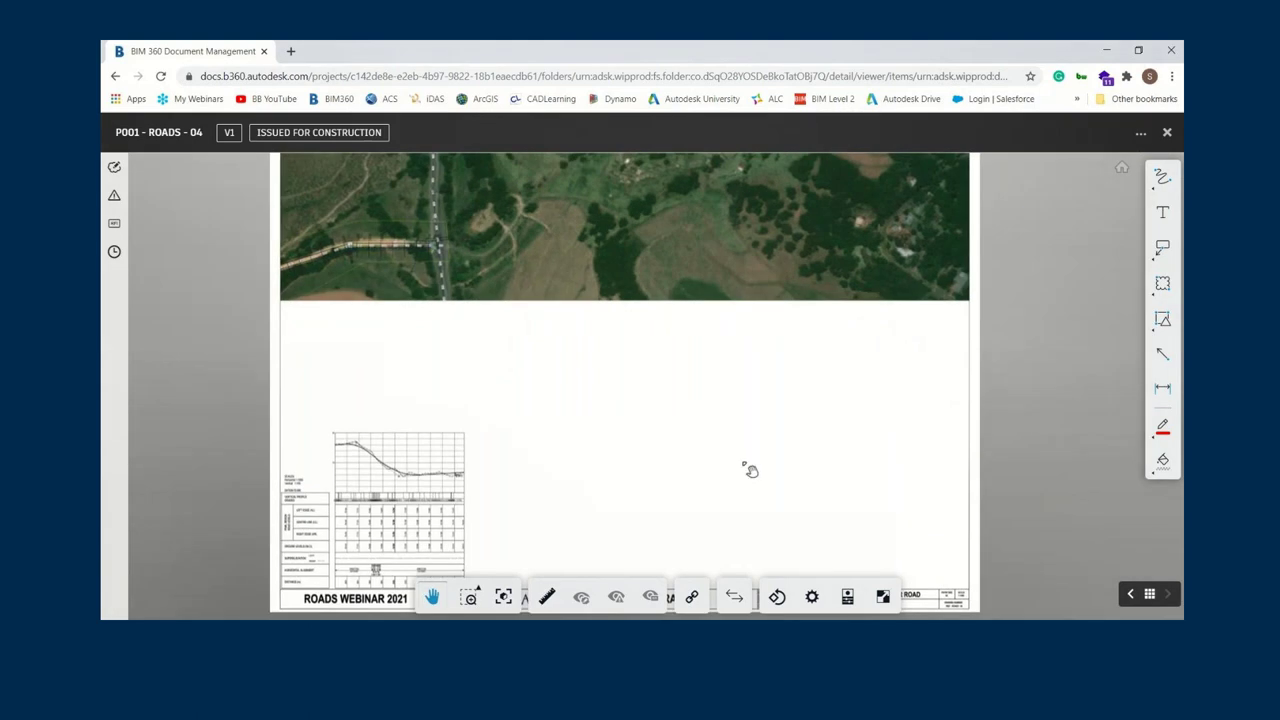
click(114, 167)
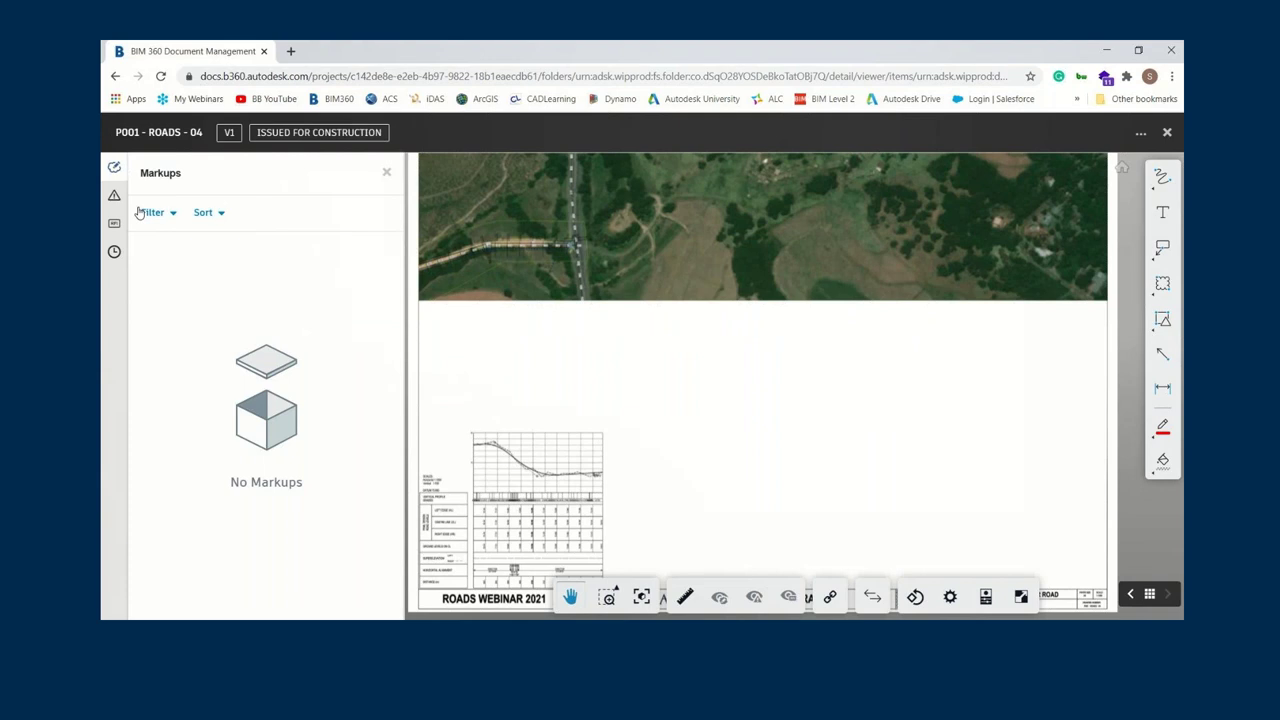
click(114, 195)
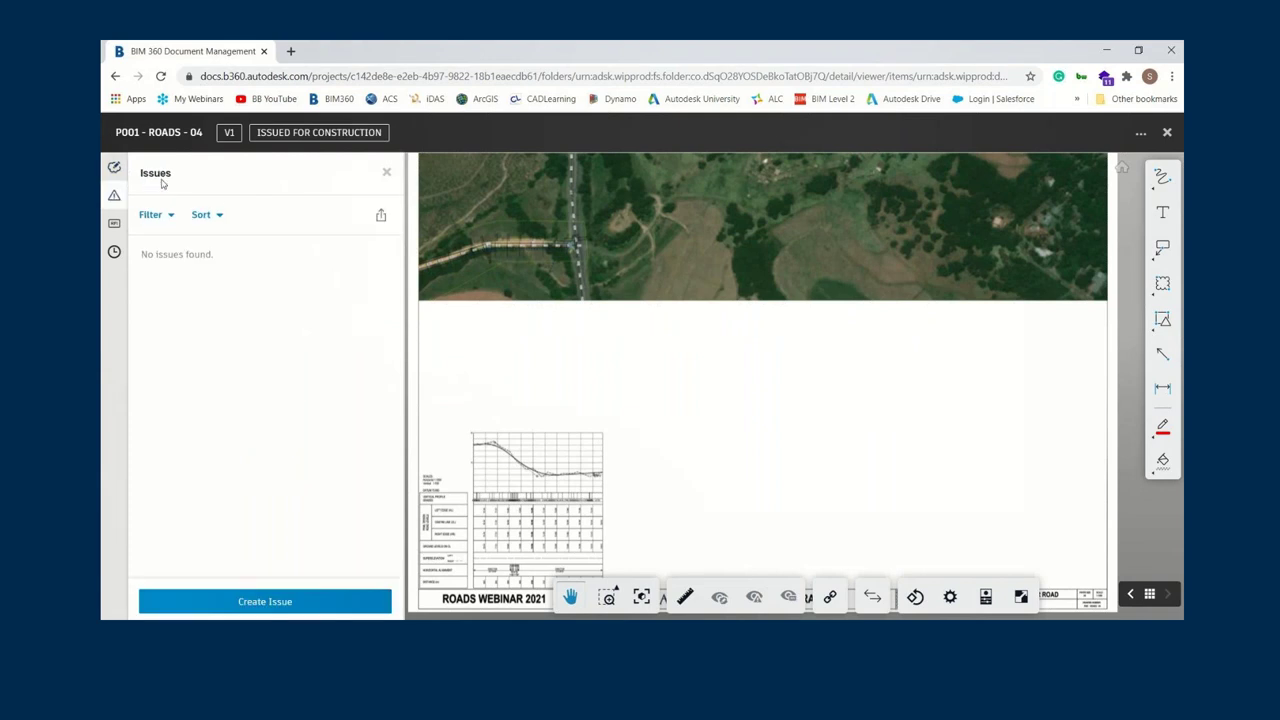
click(114, 223)
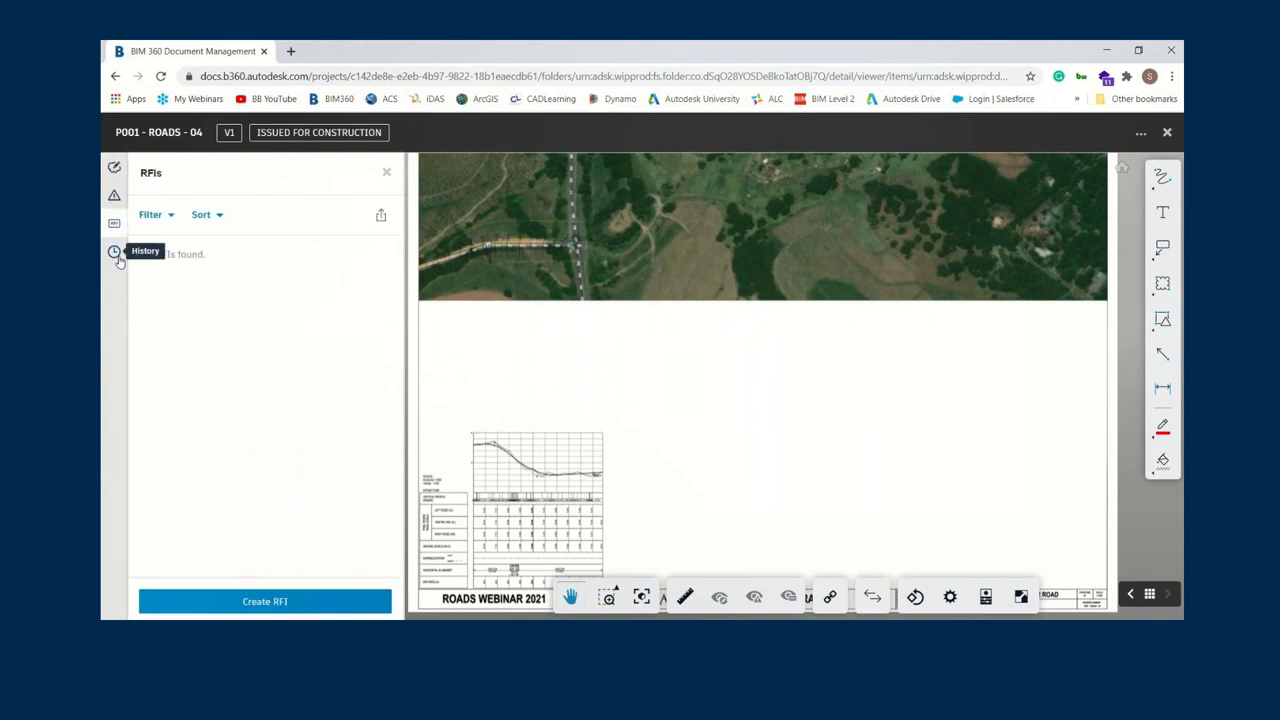
click(116, 253)
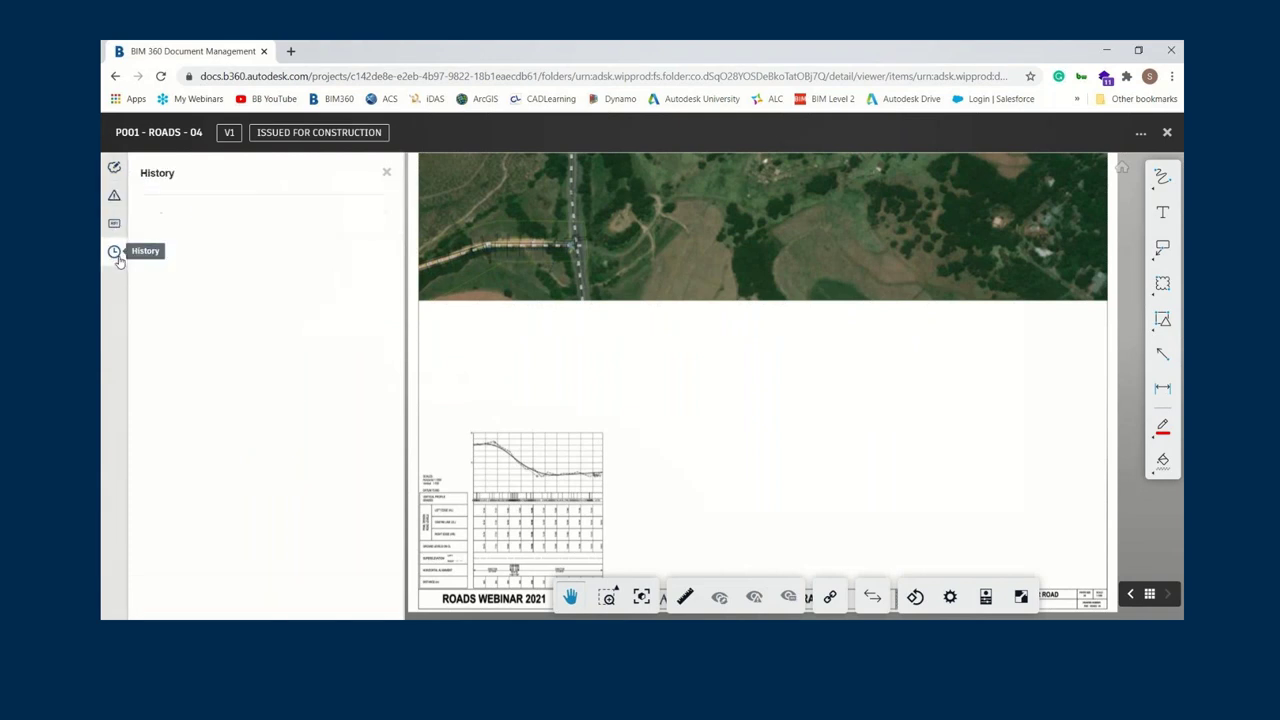
click(114, 196)
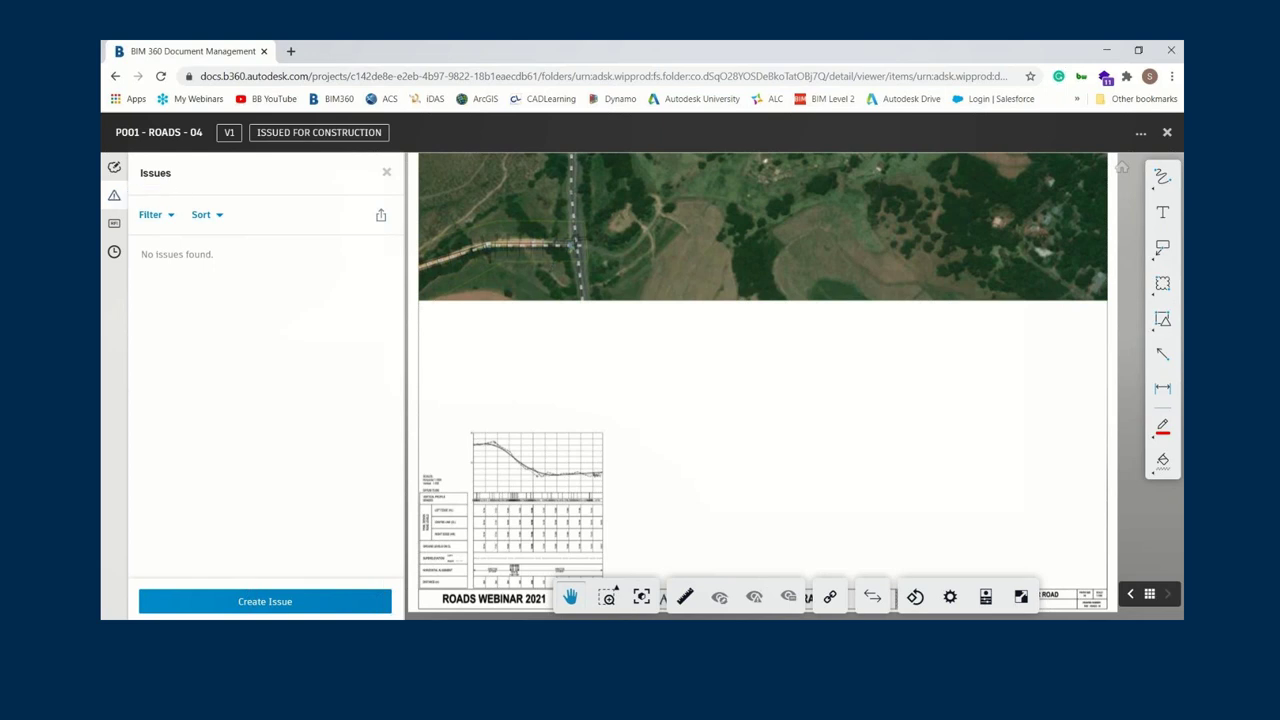
click(317, 602)
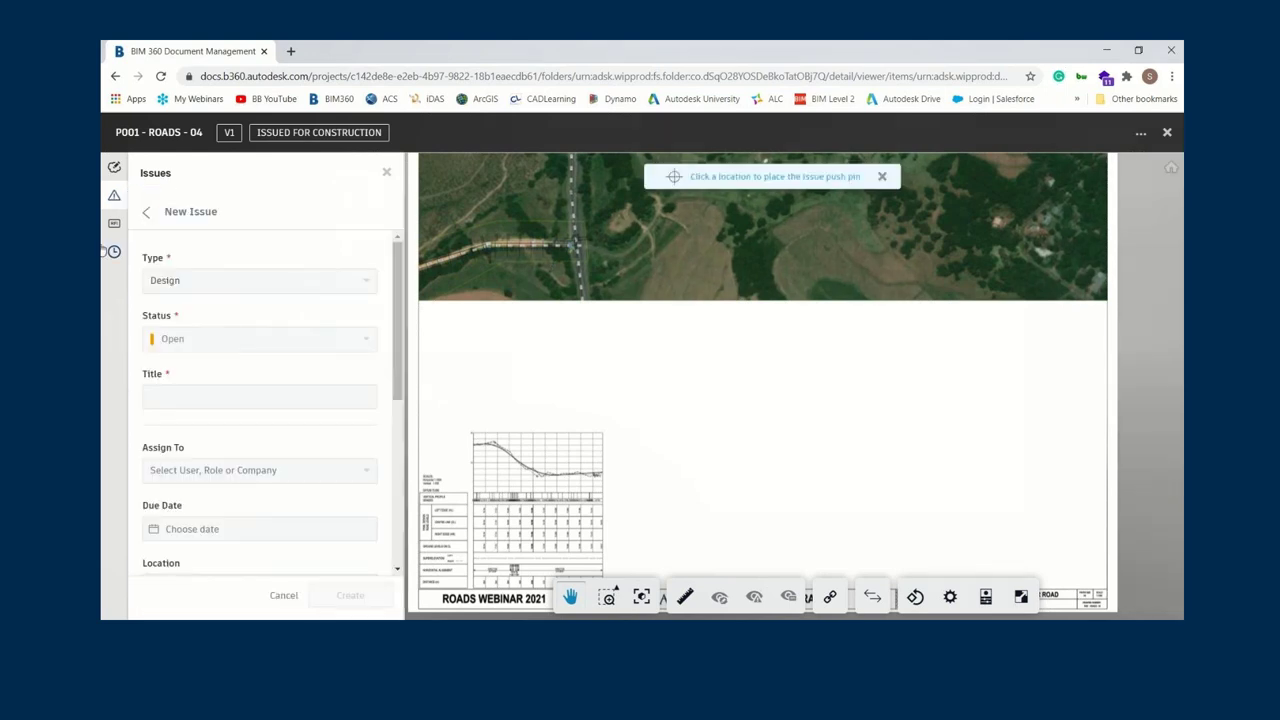
- Drop the new Design issue's pin onto sheet P001 - ROADS - 04
scroll(179, 349, down, 2)
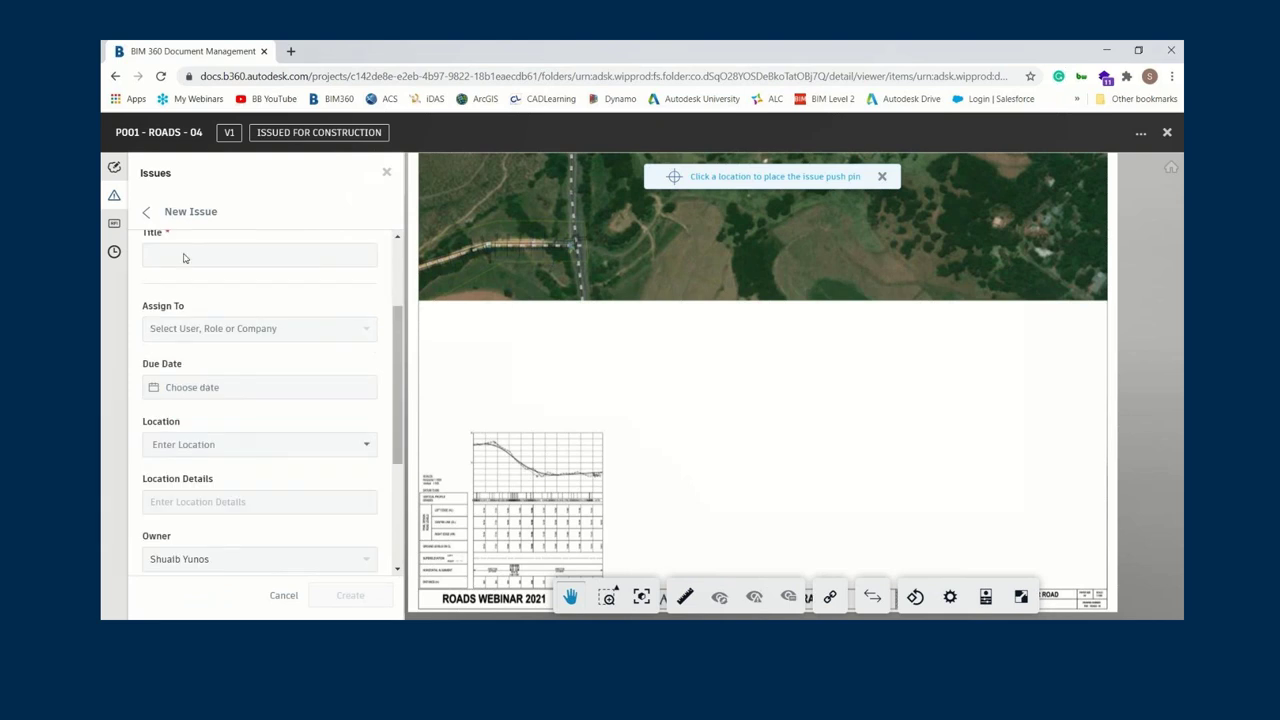
scroll(219, 398, down, 2)
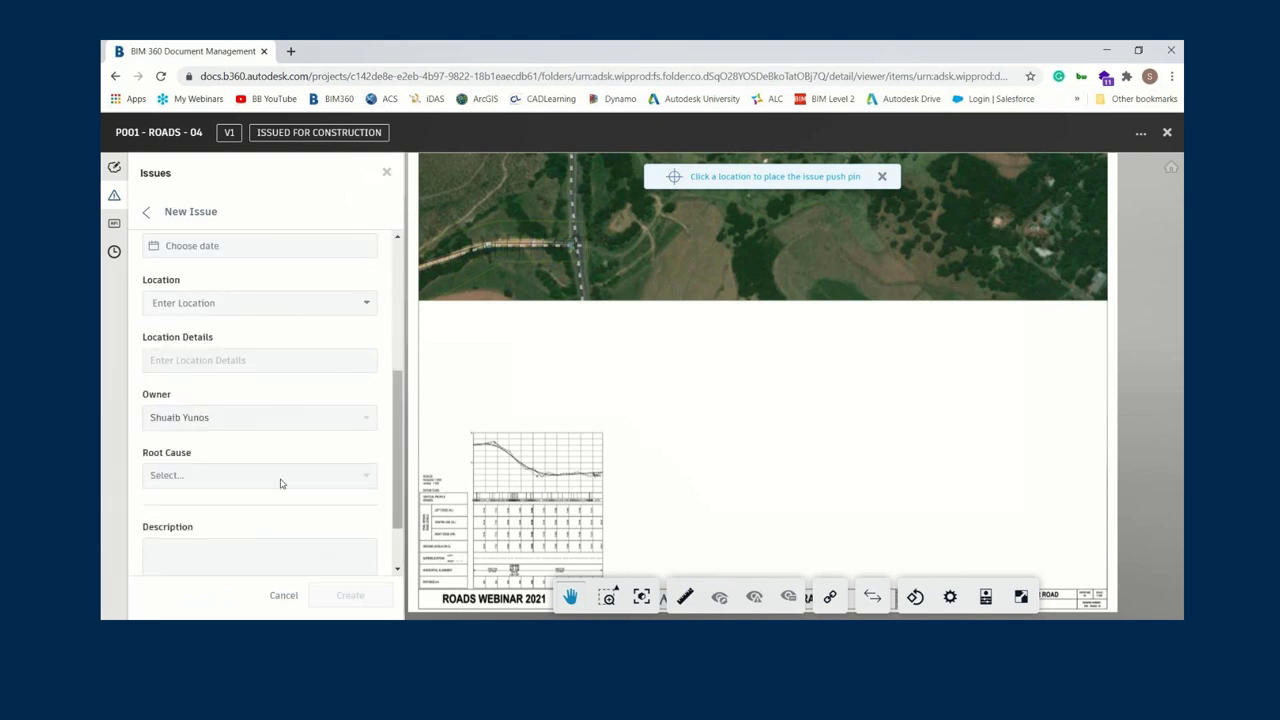
scroll(271, 434, up, 4)
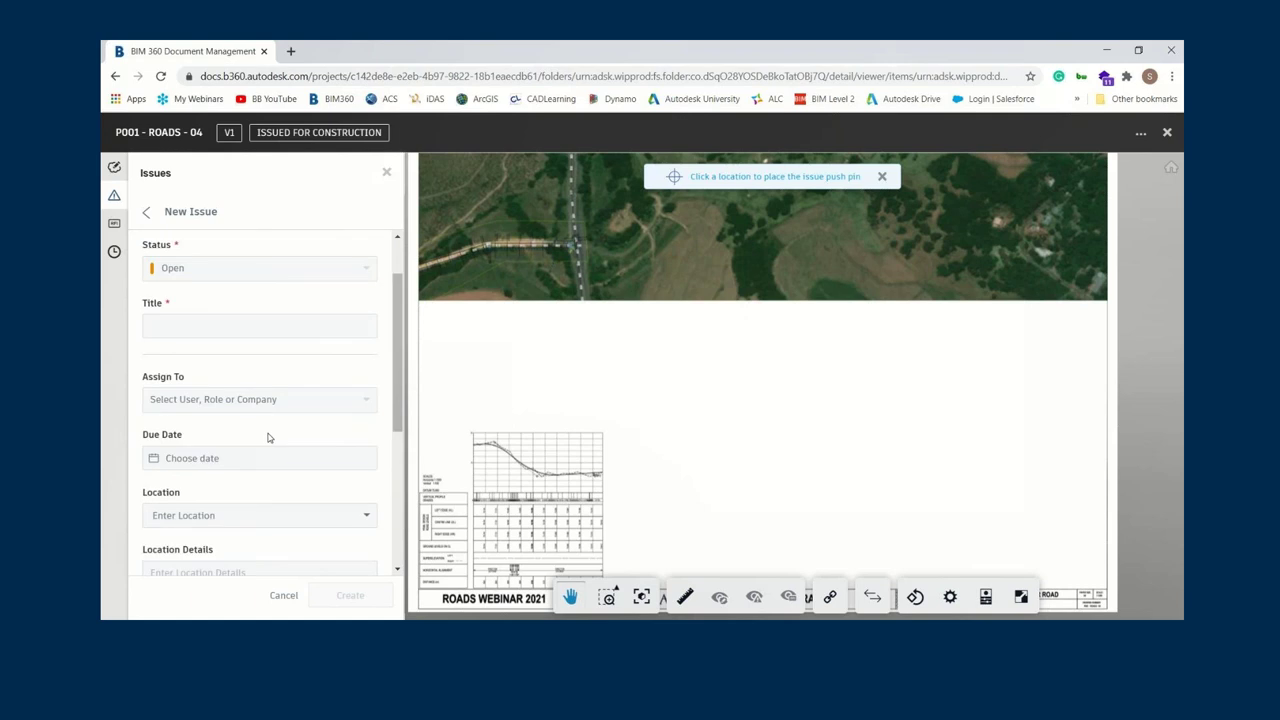
click(673, 180)
click(871, 430)
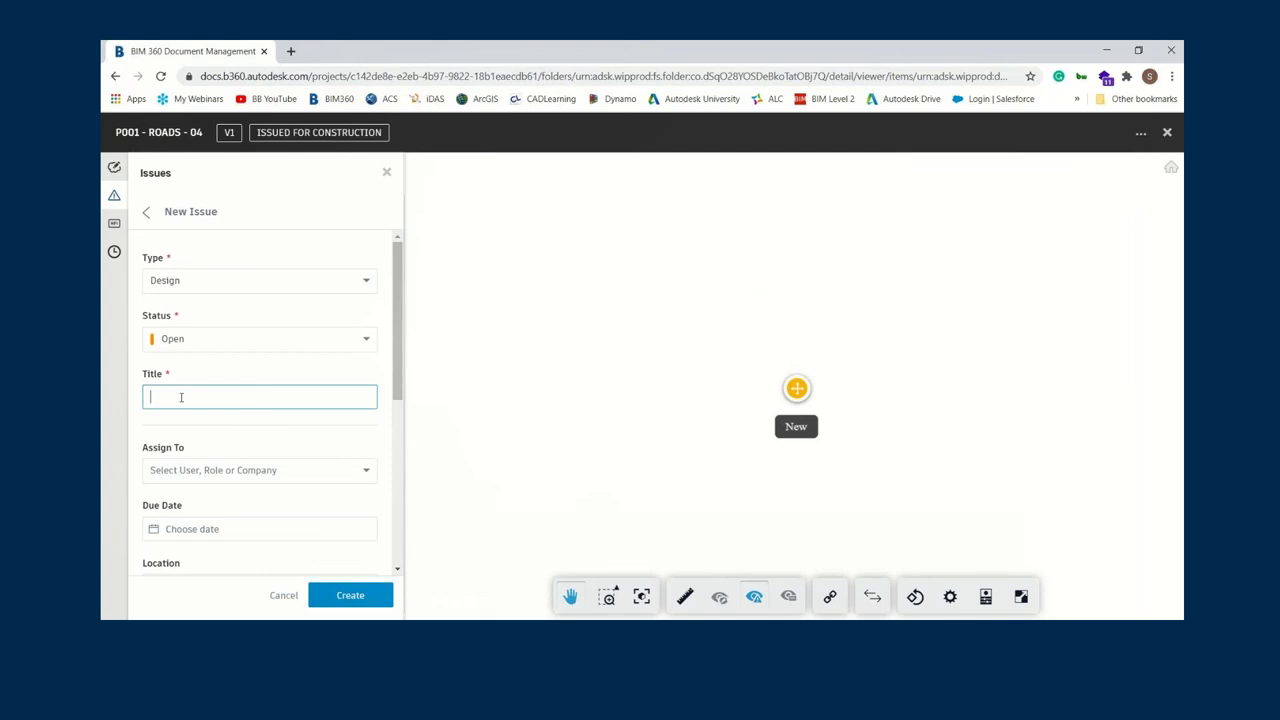
- Title the issue MISSING DETAIL, assign it to a project user, and set it due Feb 16
text(MISSING DETAIL)
click(185, 471)
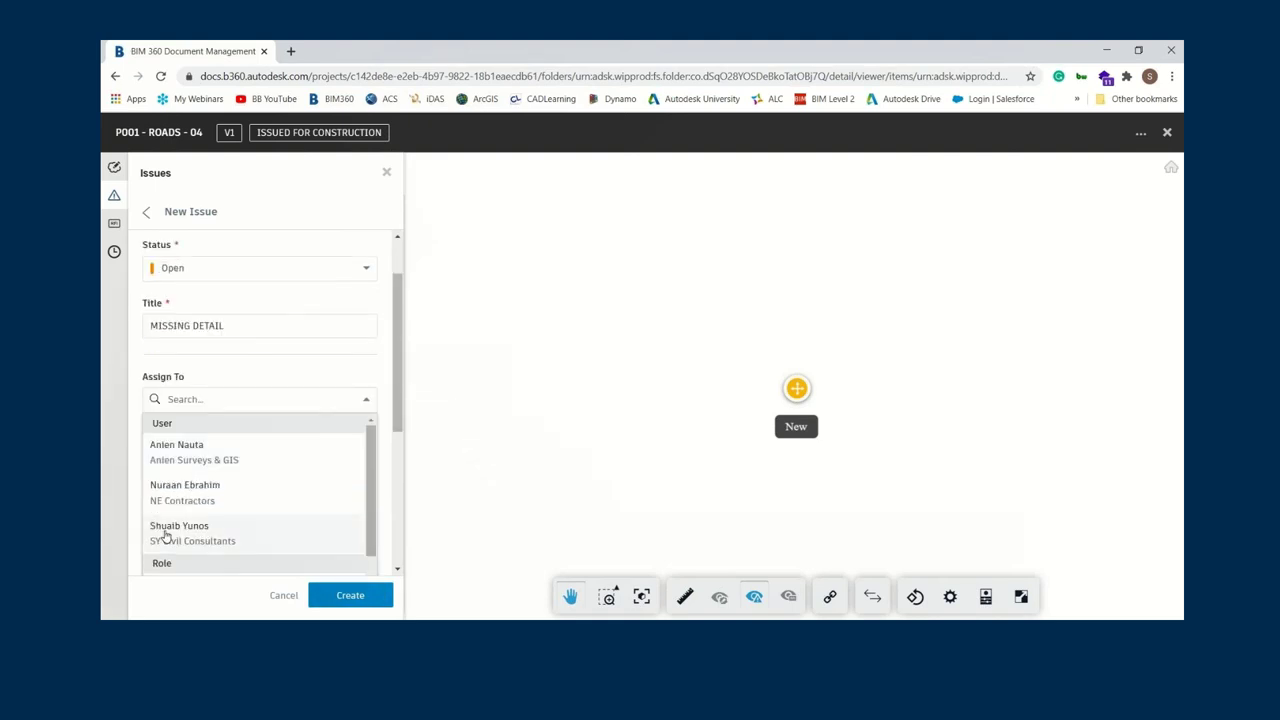
click(166, 537)
scroll(212, 445, down, 1)
click(205, 386)
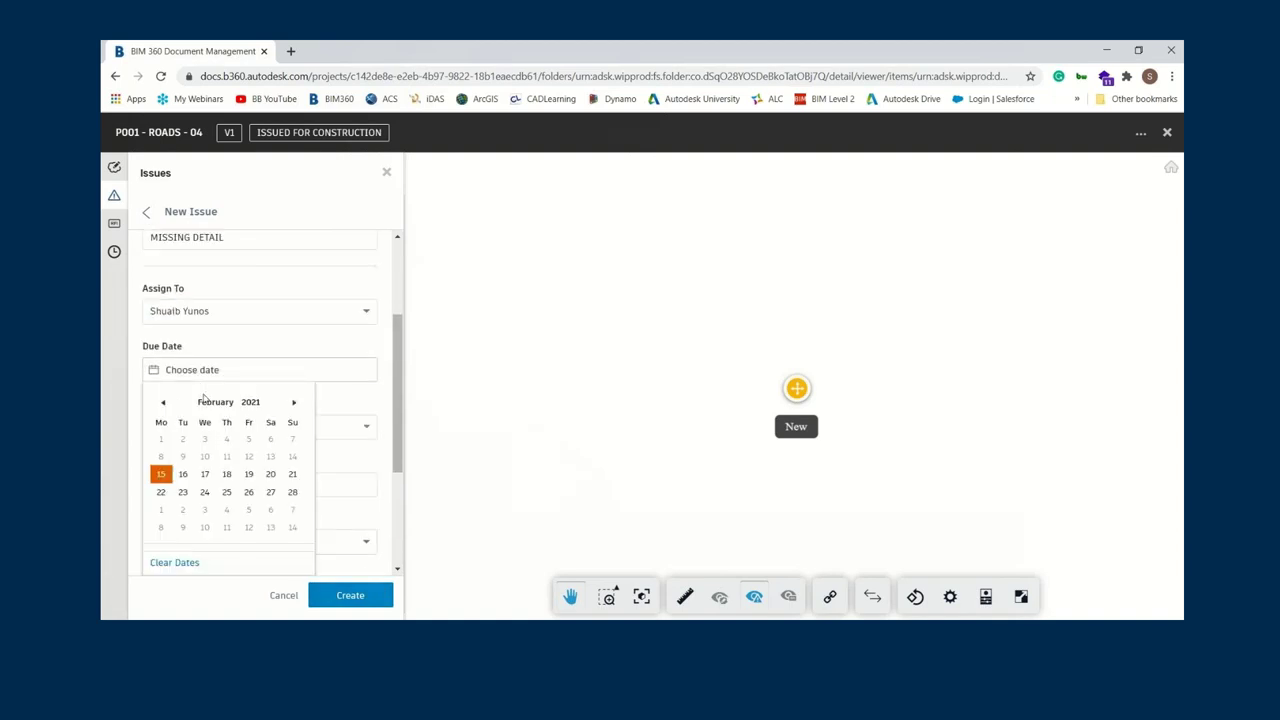
click(182, 474)
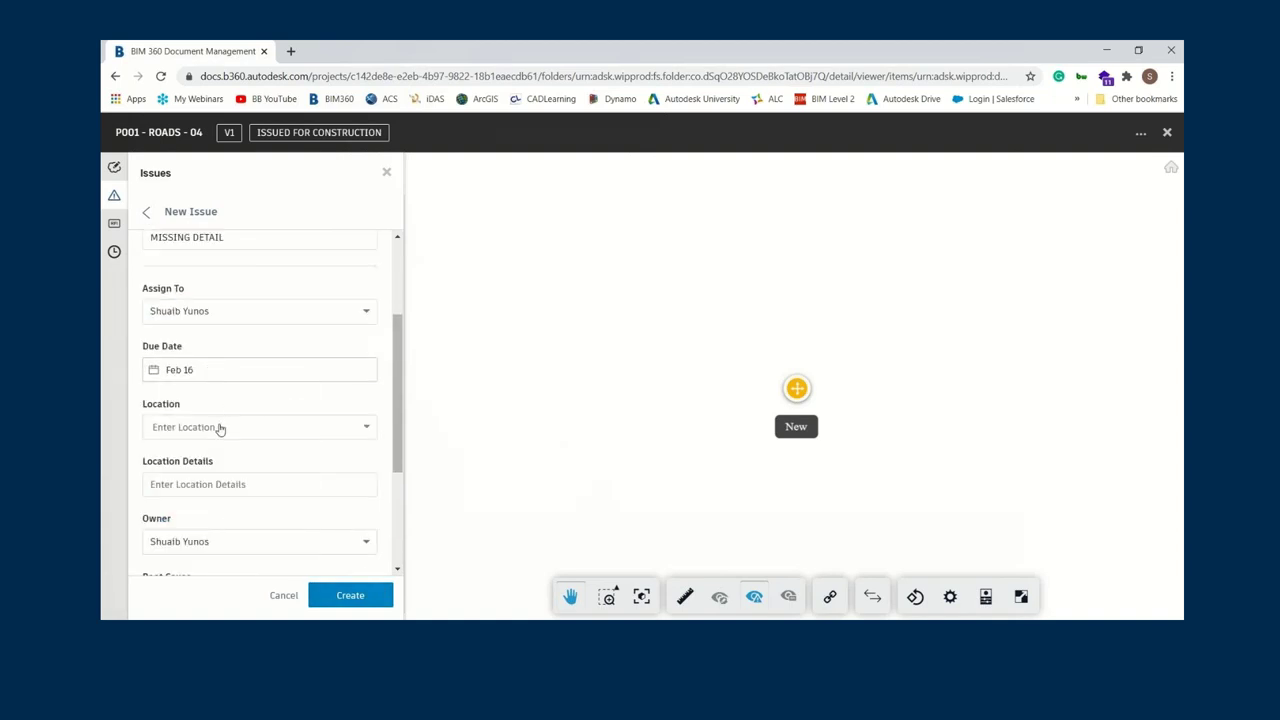
- Leave the location empty and set the root cause to Documentation Incomplete
click(220, 427)
click(220, 412)
scroll(219, 416, down, 1)
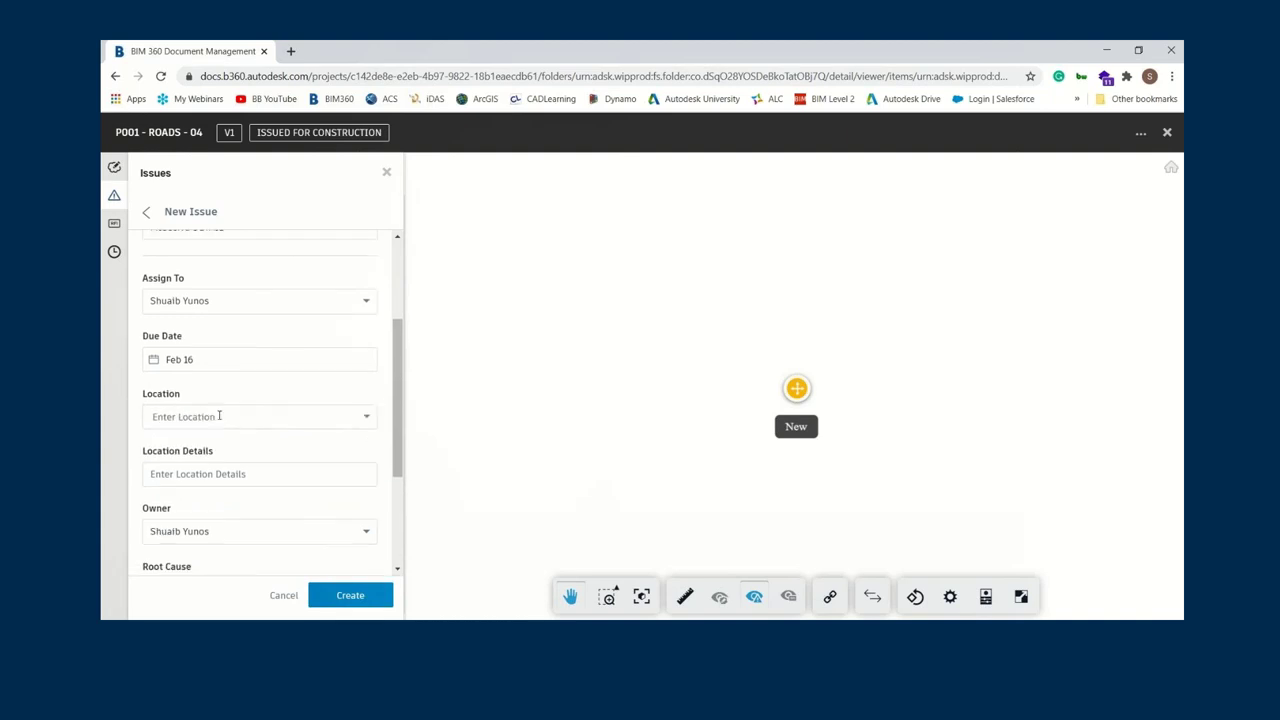
scroll(219, 416, down, 2)
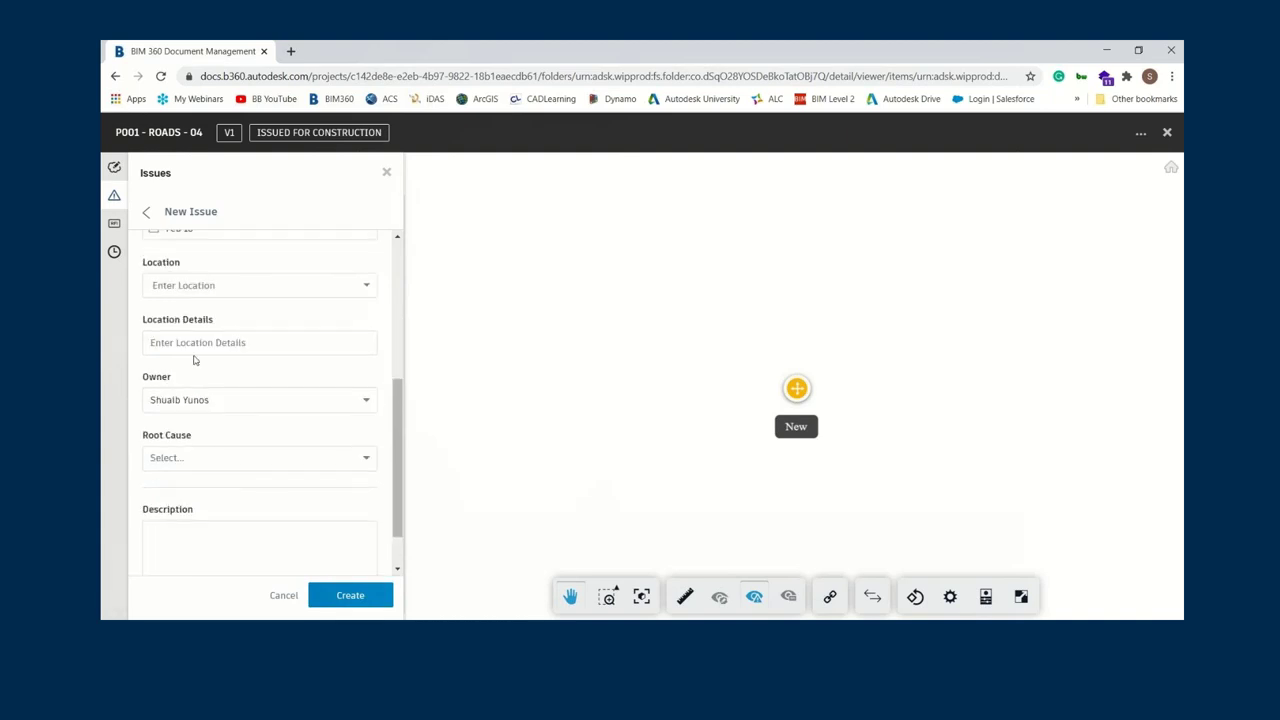
click(183, 458)
scroll(183, 455, down, 1)
scroll(220, 450, down, 2)
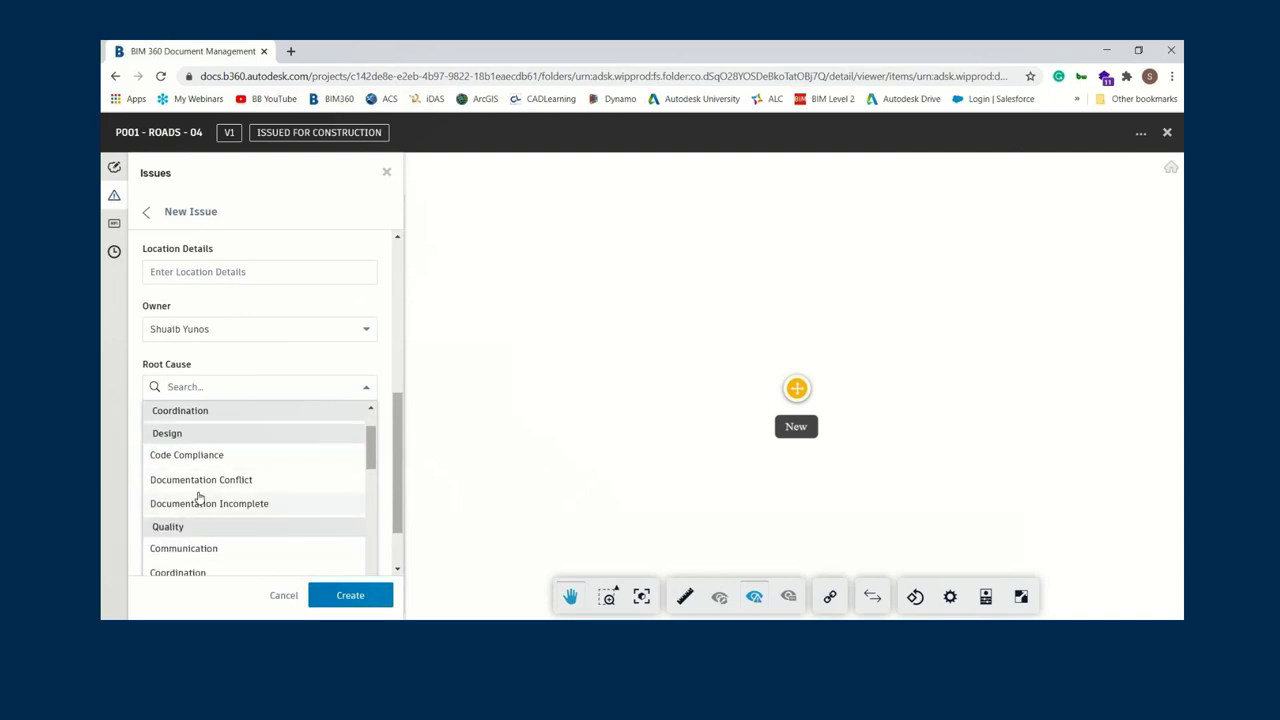
scroll(200, 495, up, 1)
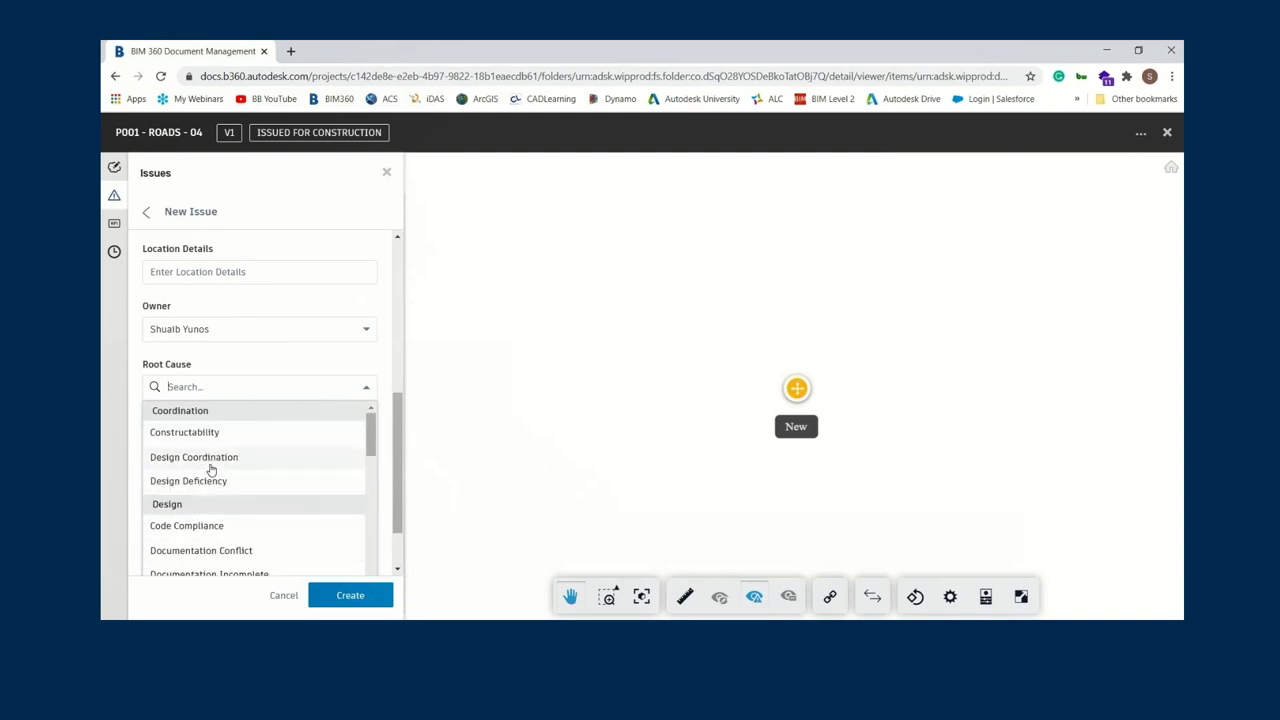
scroll(208, 519, down, 3)
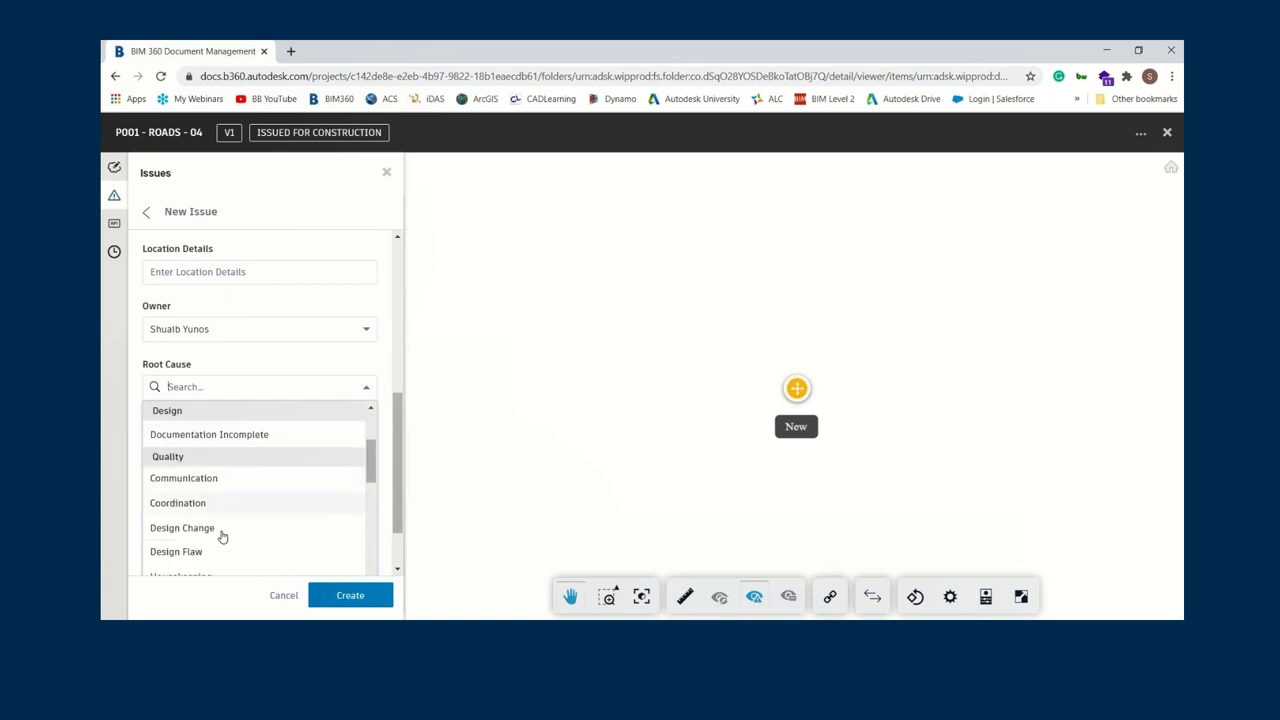
scroll(204, 530, down, 5)
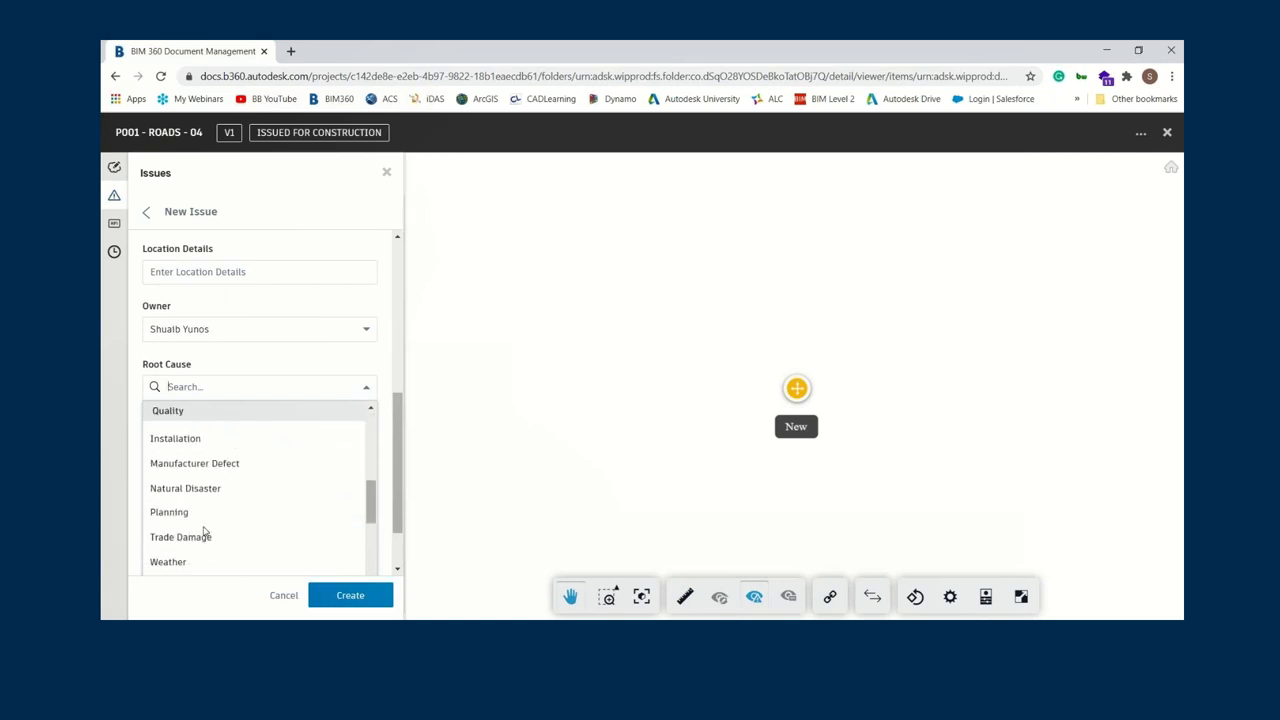
scroll(204, 531, down, 5)
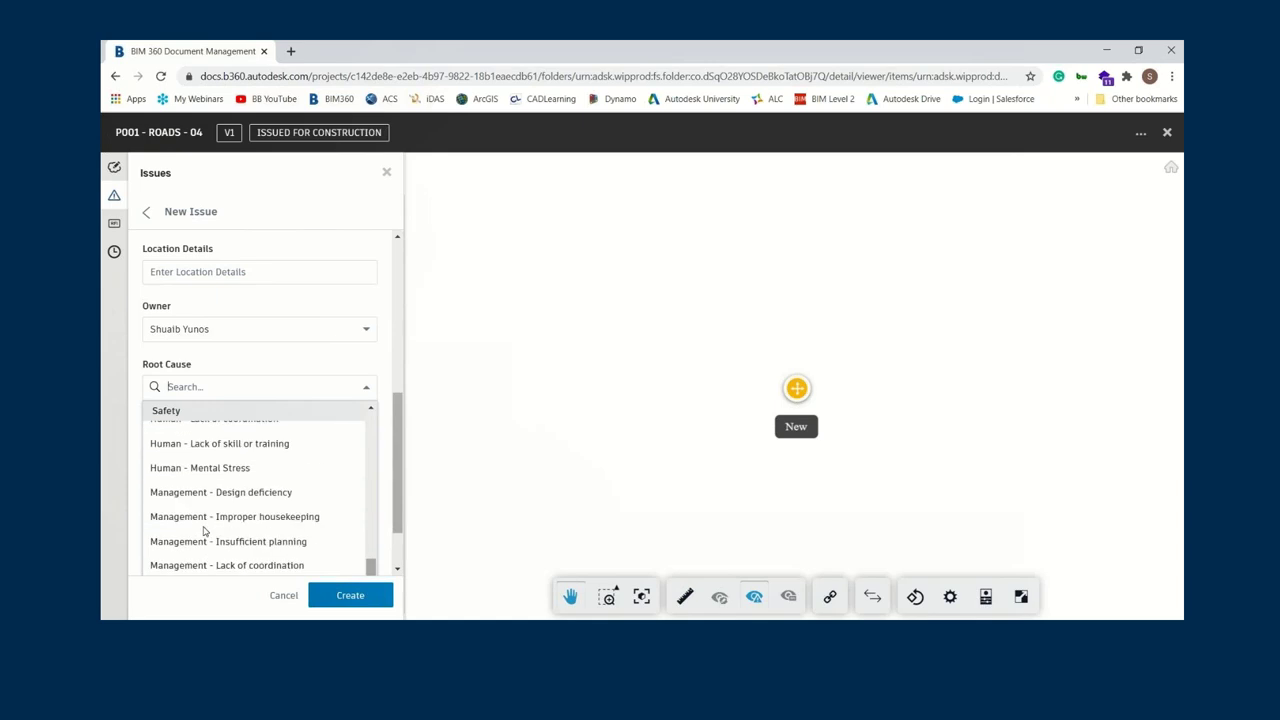
scroll(204, 531, up, 7)
scroll(204, 530, up, 5)
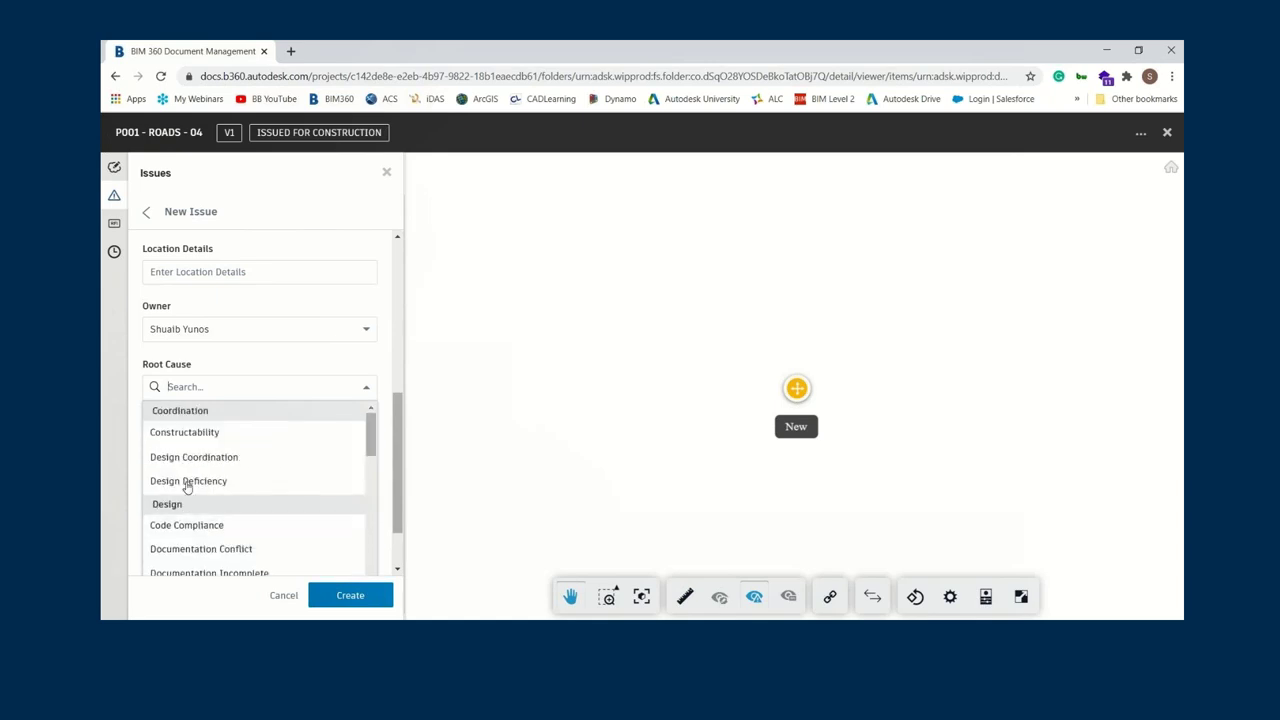
scroll(195, 474, up, 2)
scroll(200, 485, down, 2)
scroll(210, 532, down, 1)
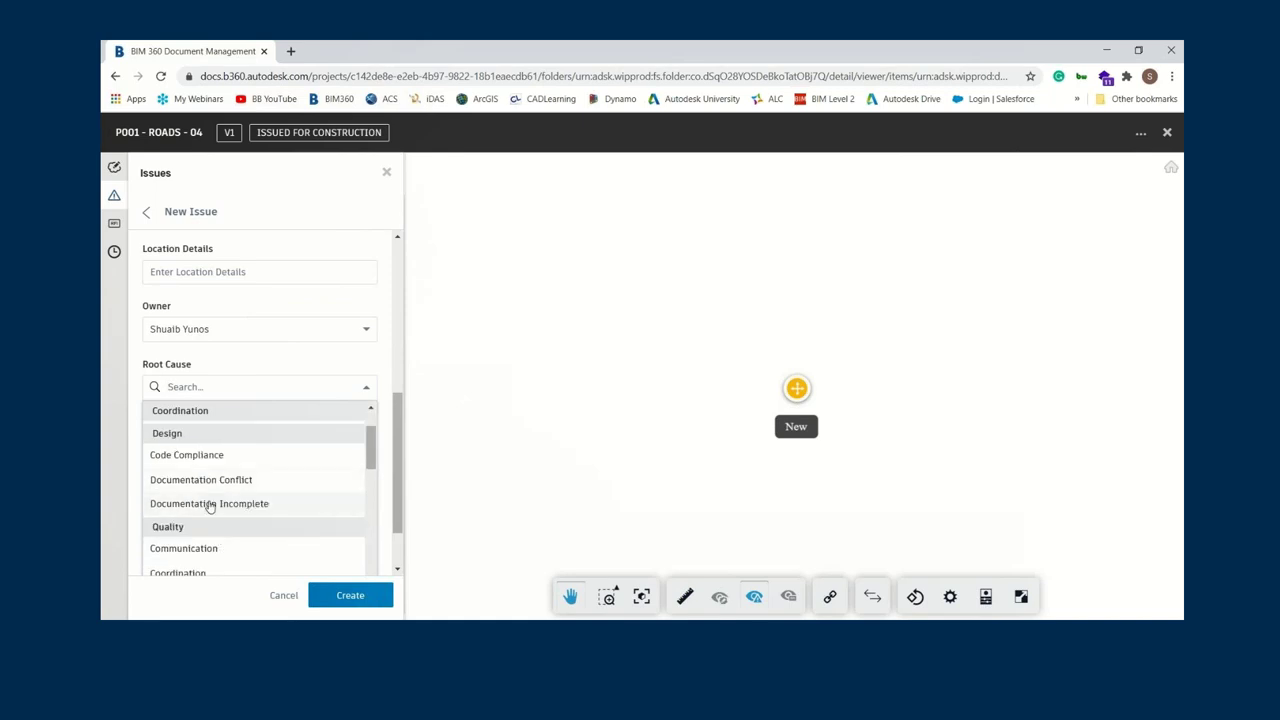
click(209, 504)
- Describe the issue as STANDARD DETAIL MISSING and create it
click(223, 473)
text(STANDARD DETAIL MISSING)
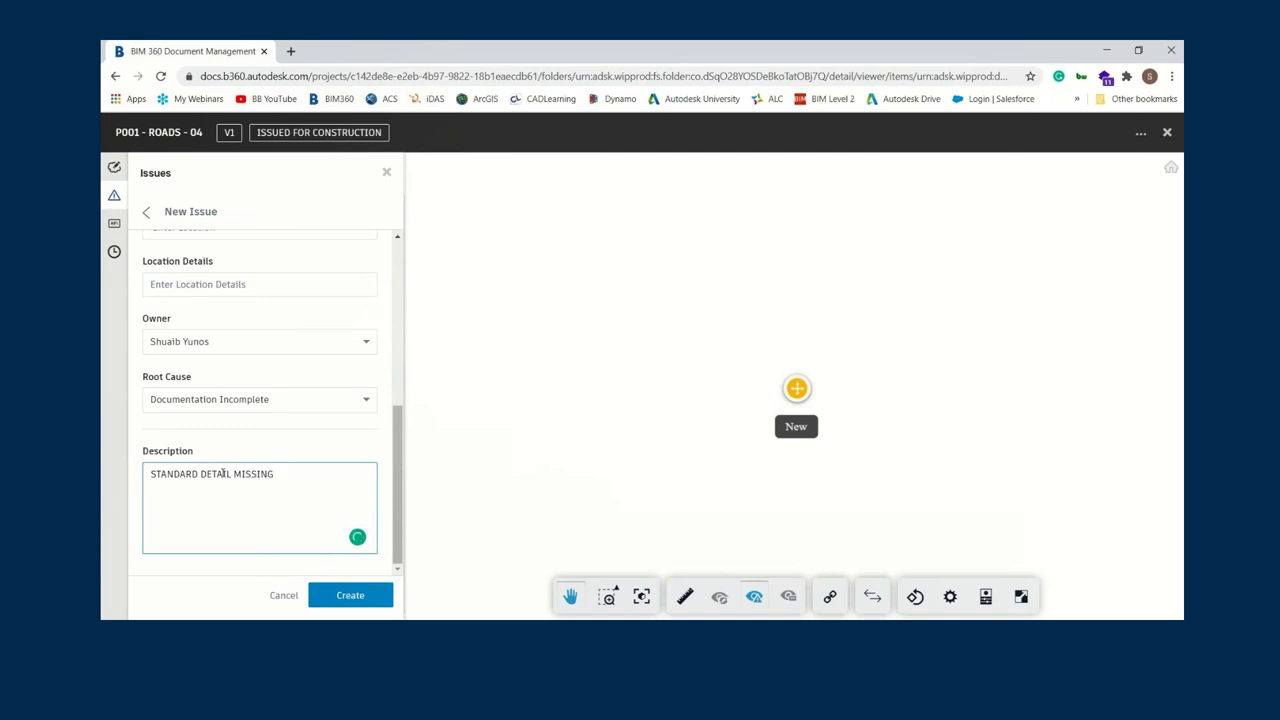
click(368, 598)
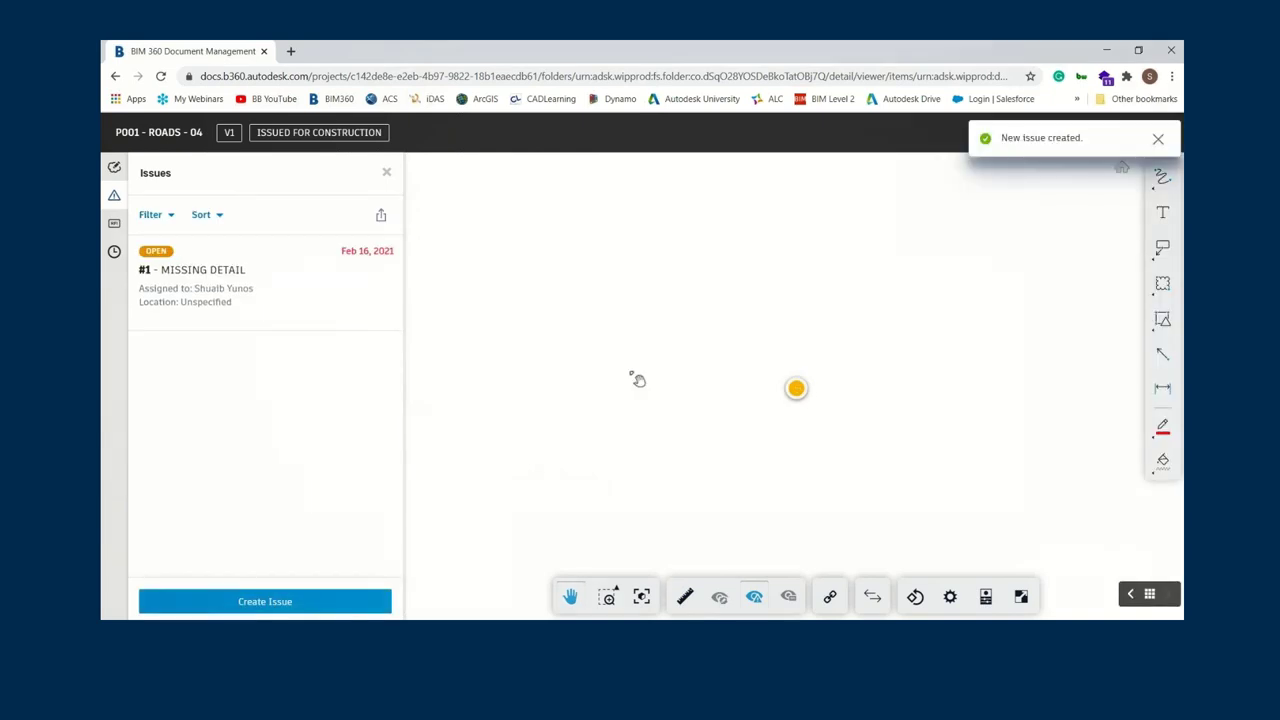
click(1020, 137)
- Review issue #1's details and status options without changing them, then close the sheet viewer
click(196, 276)
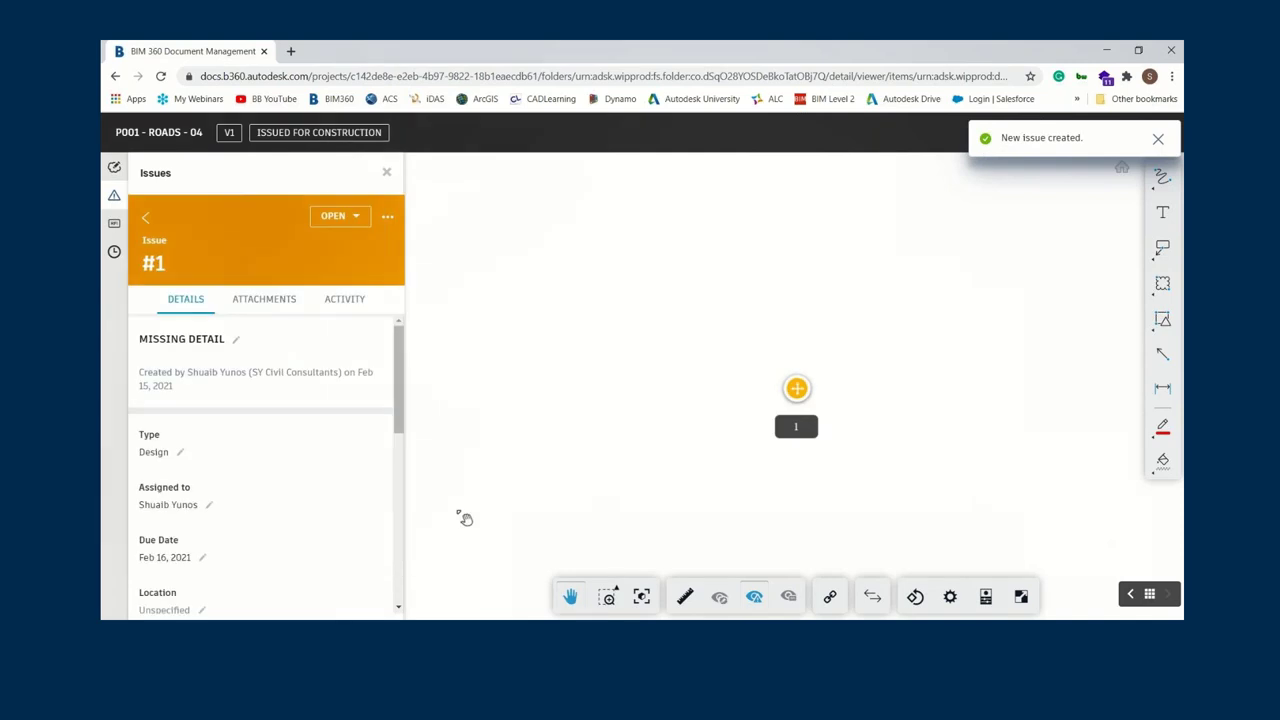
scroll(629, 394, down, 5)
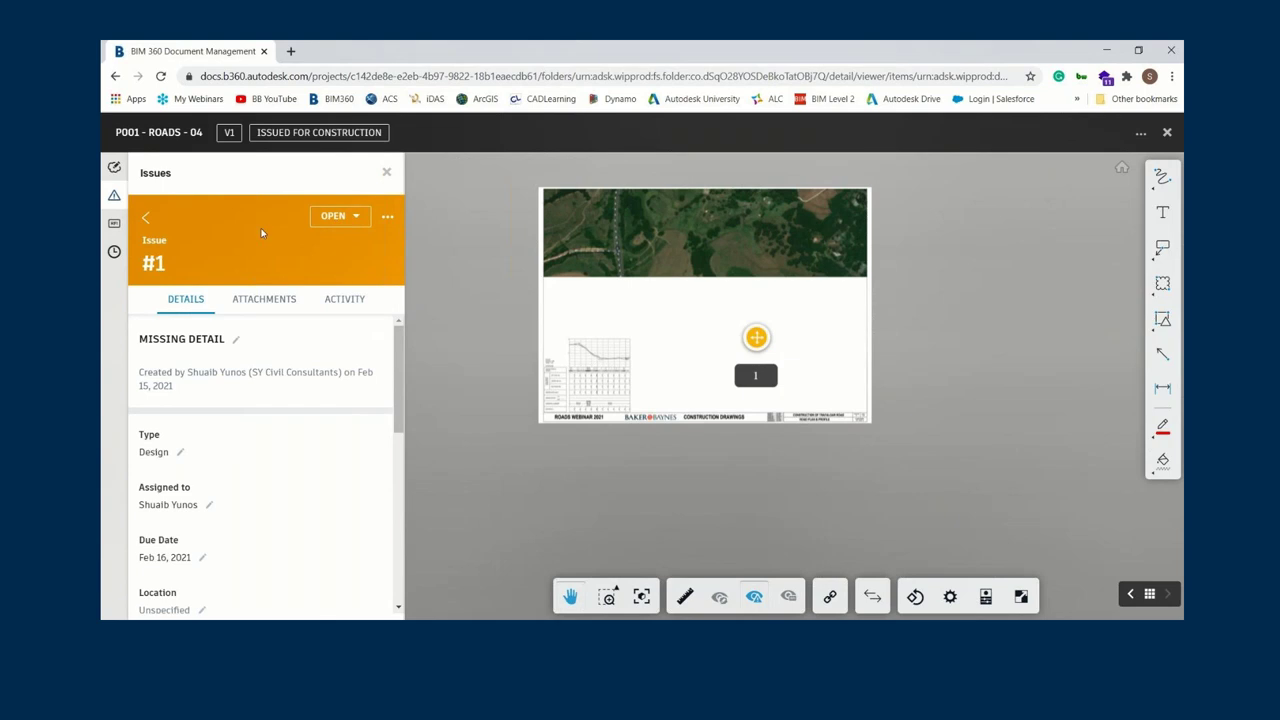
double_click(160, 263)
click(341, 217)
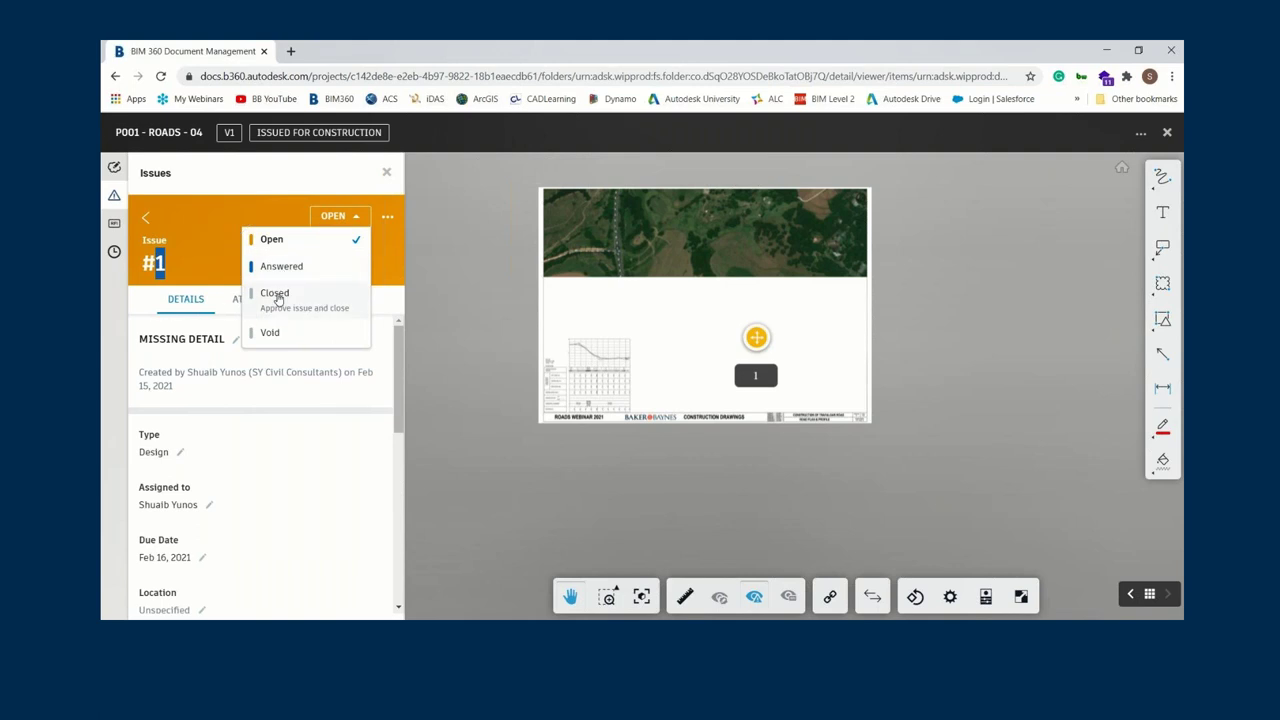
click(240, 178)
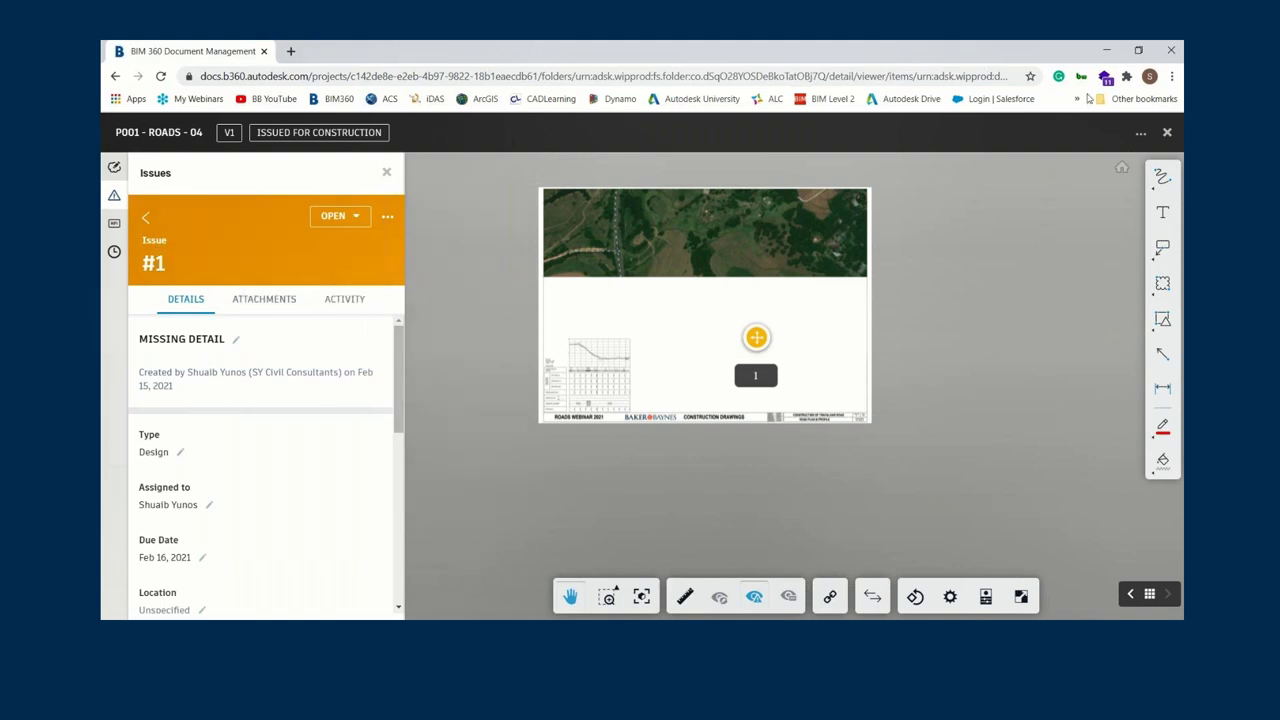
click(1166, 132)
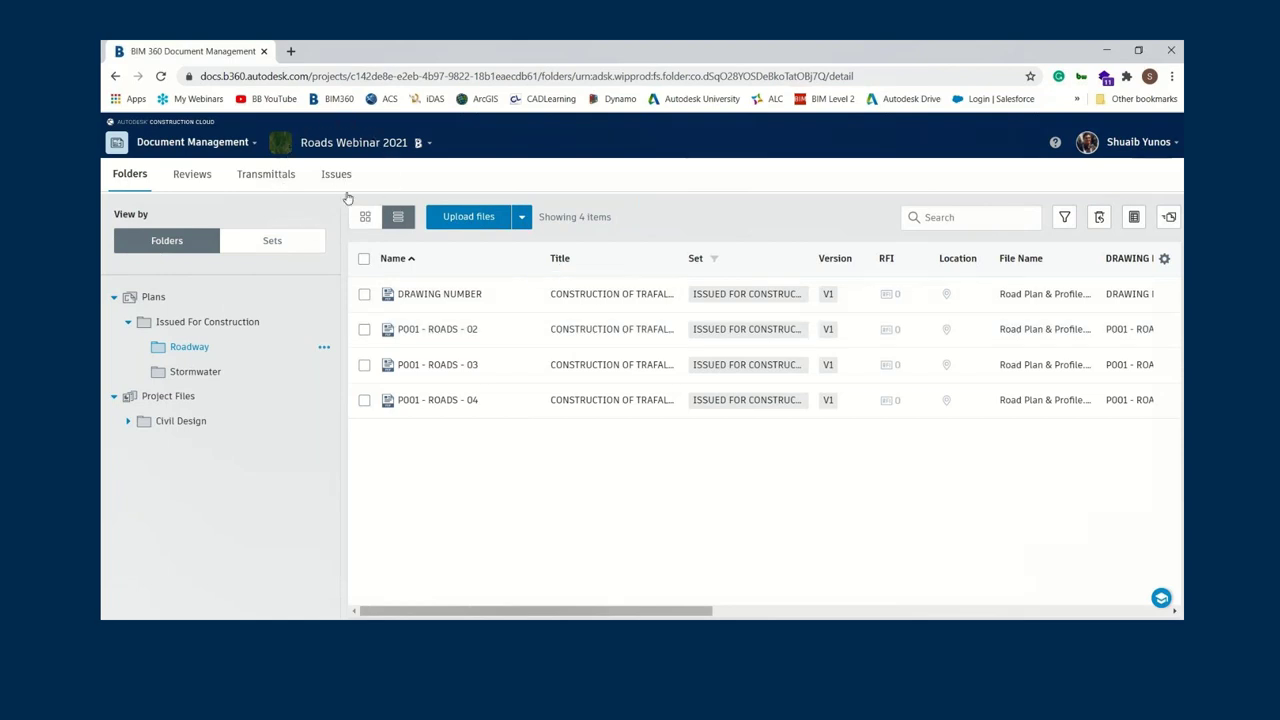
click(336, 174)
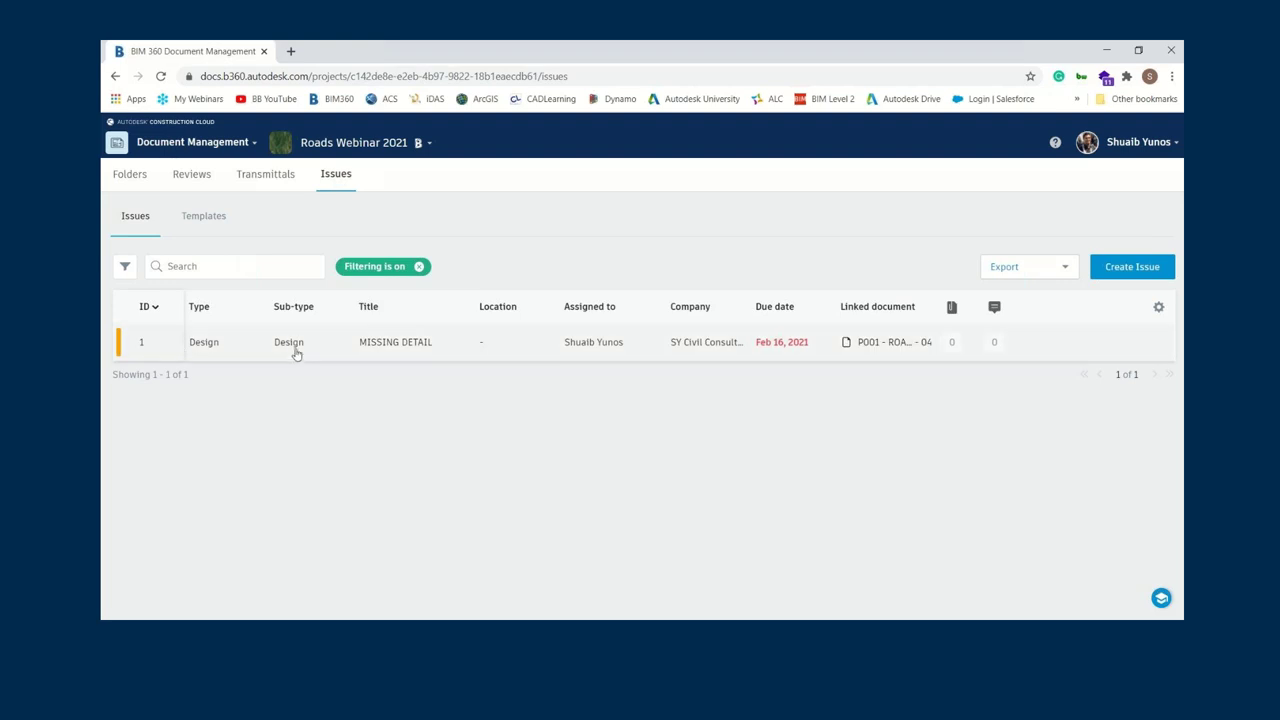
- Open issue #1's details from the issues list
click(773, 341)
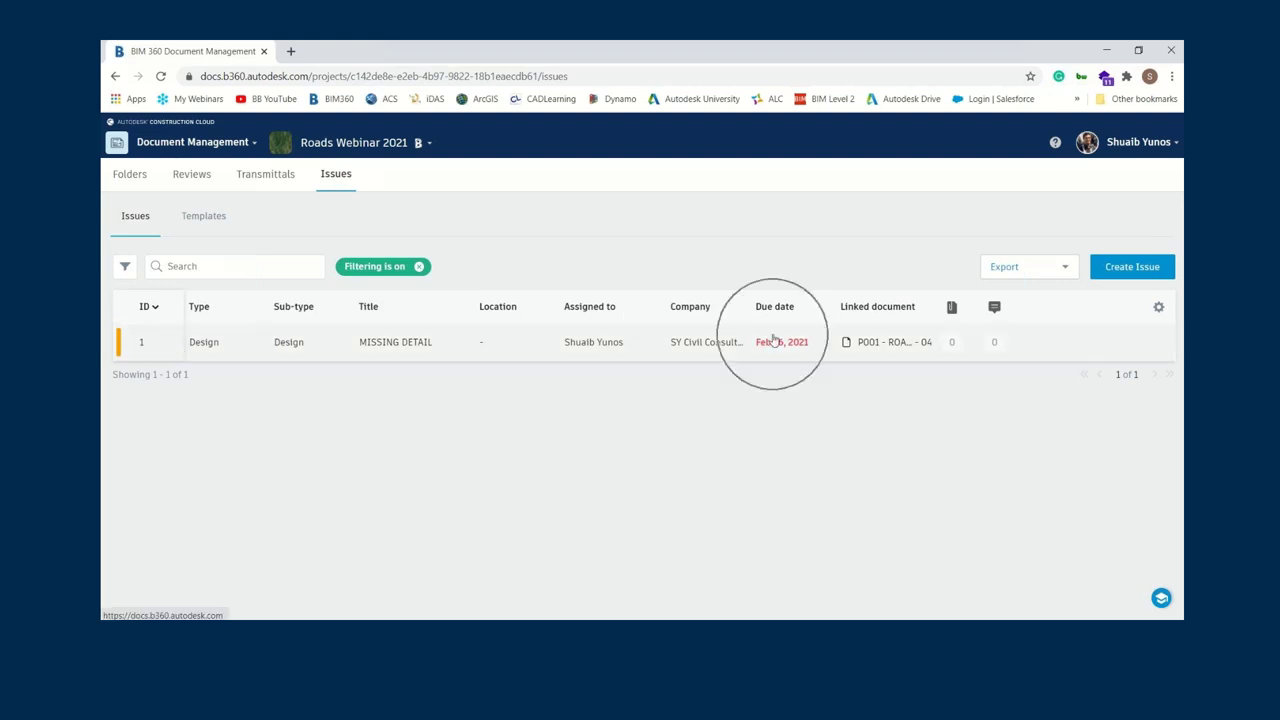
click(284, 350)
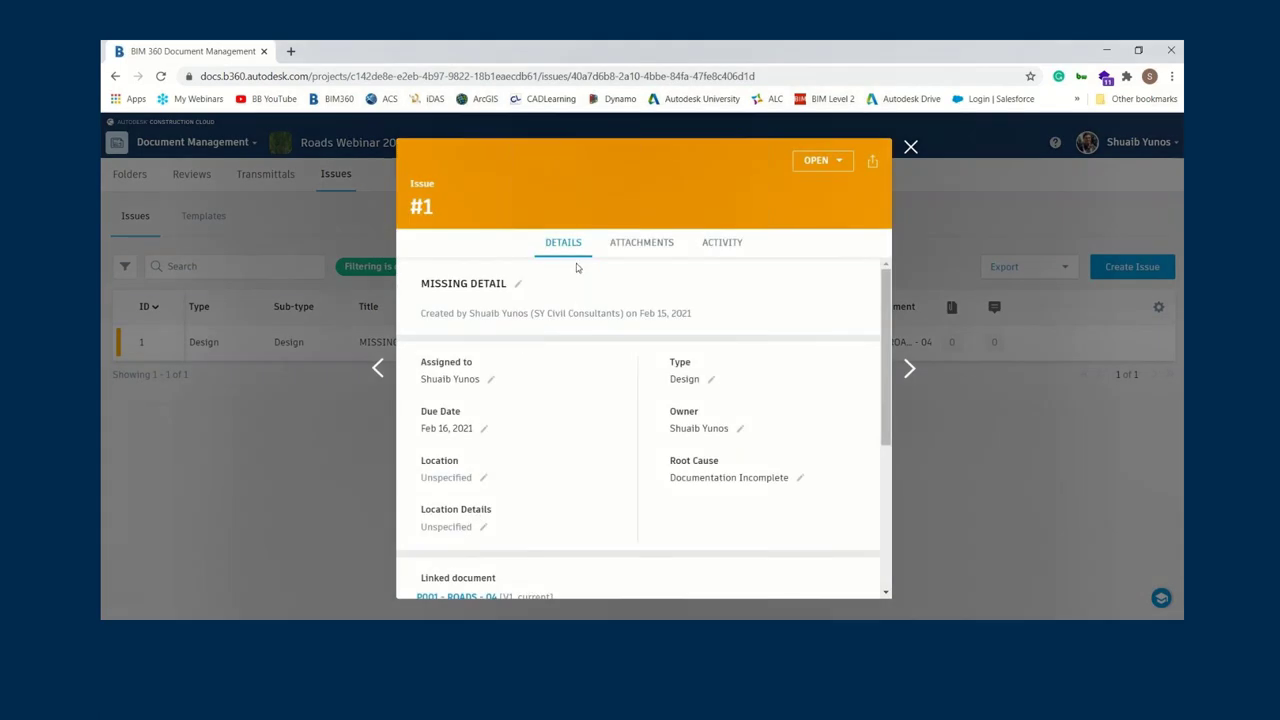
scroll(505, 564, down, 1)
scroll(505, 564, down, 2)
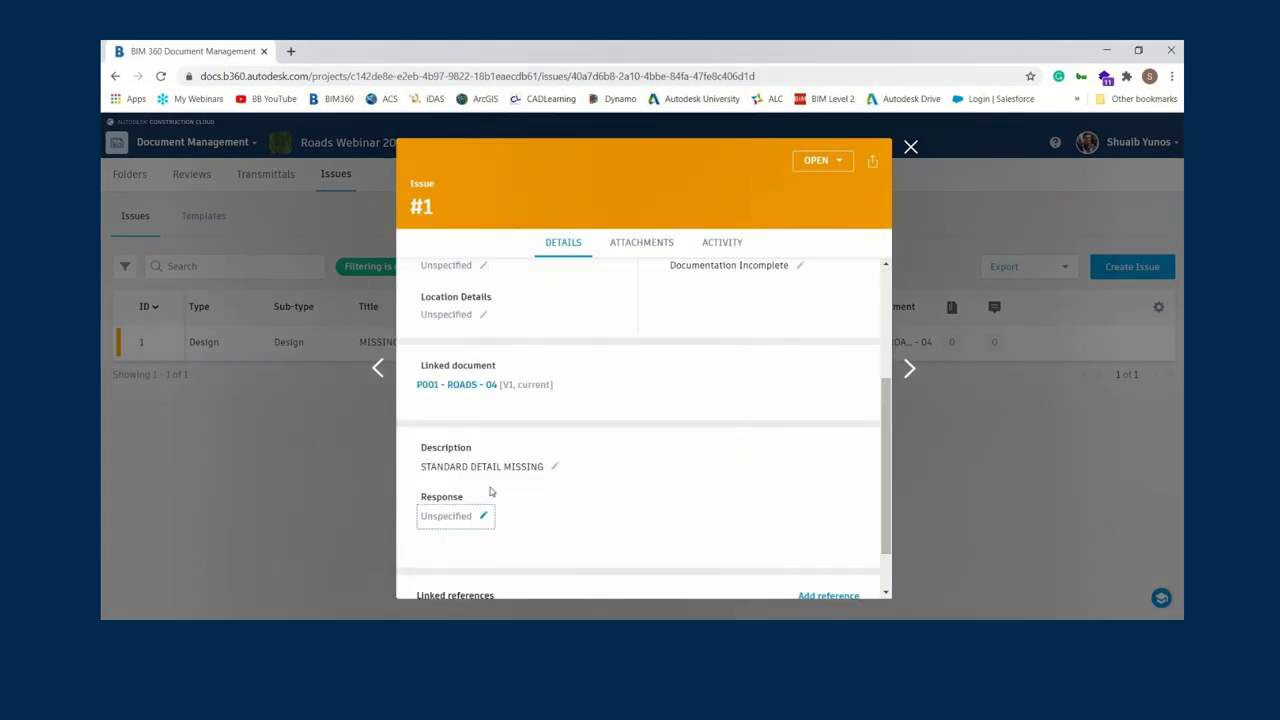
scroll(486, 503, down, 1)
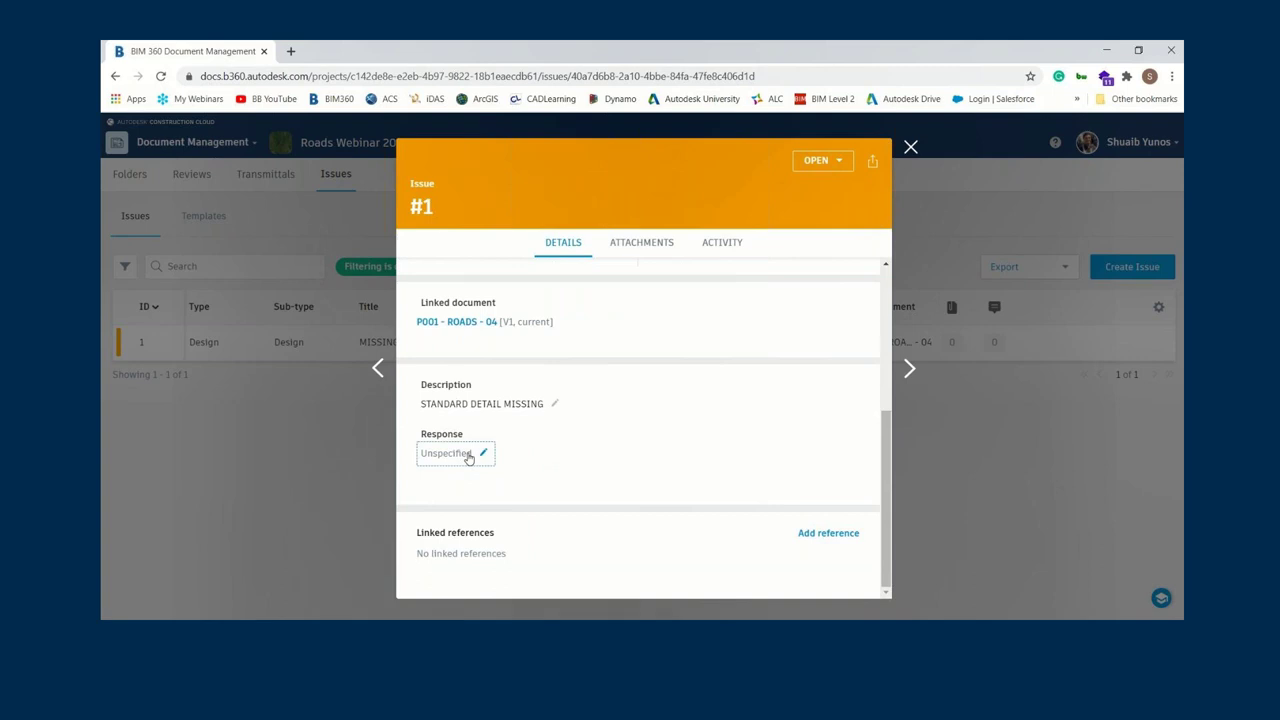
- Save the response DETAIL INCLUDED ON SHEET 06 to issue #1 and check its attachments
click(445, 456)
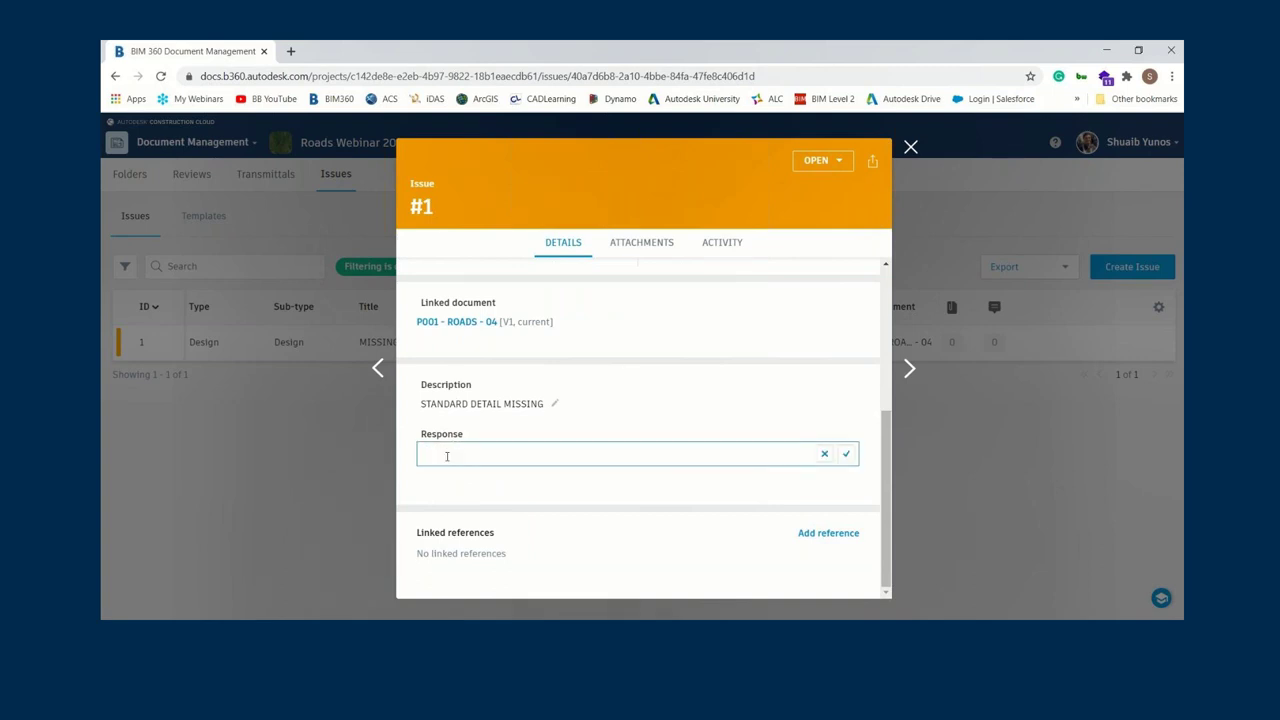
text(DET)
text(AIL INCLUDED)
text( ON)
text( OTH)
key(BackSpace)
key(BackSpace)
text(SHEET 06)
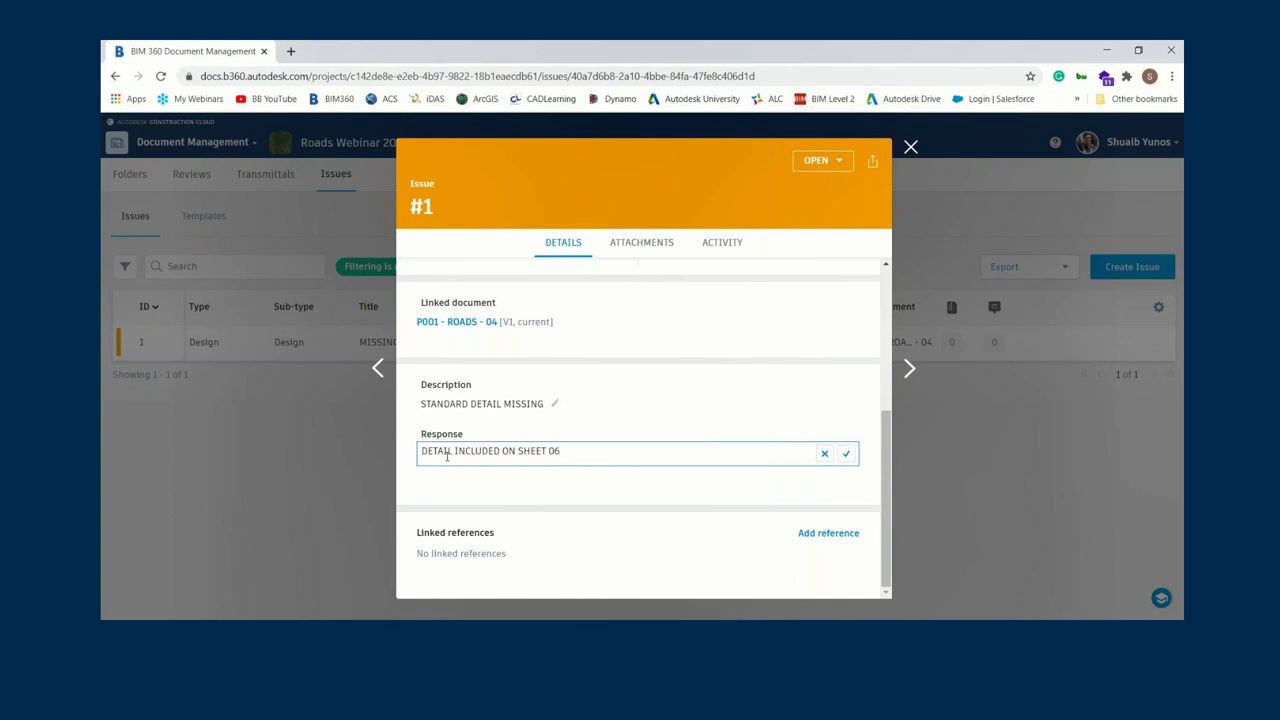
scroll(540, 480, up, 2)
scroll(543, 480, down, 2)
click(846, 454)
scroll(686, 491, up, 5)
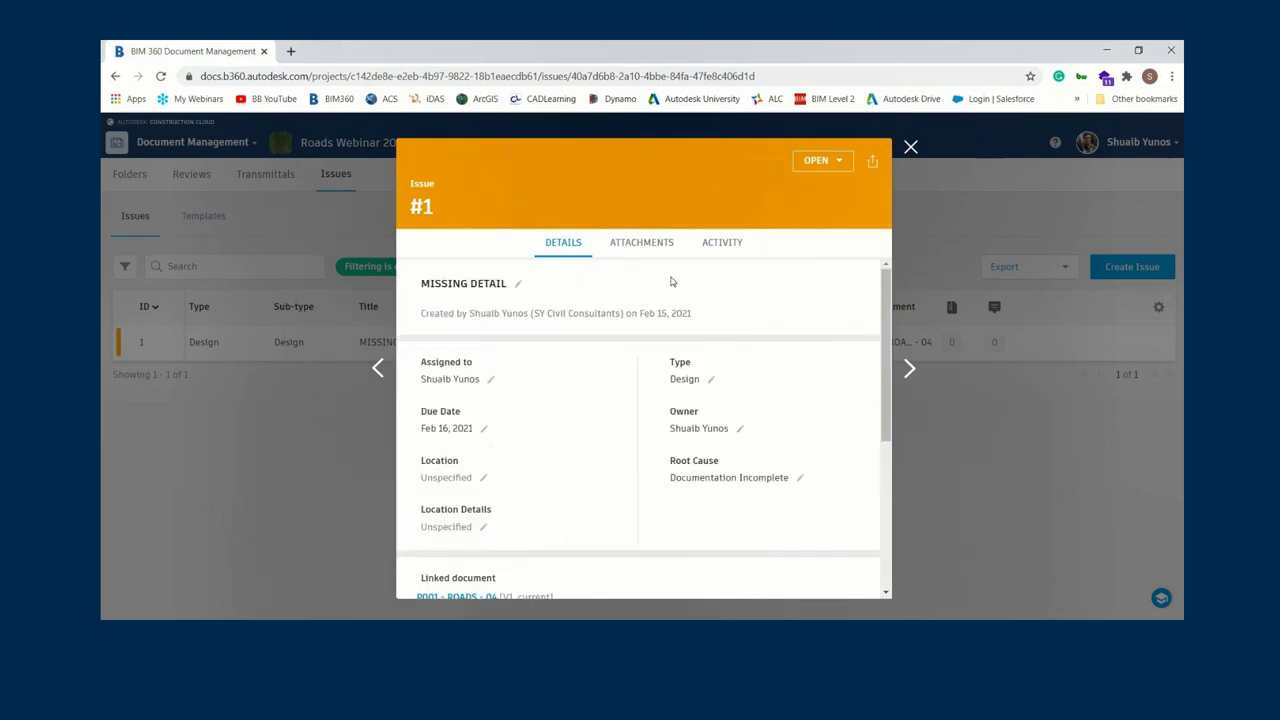
click(646, 247)
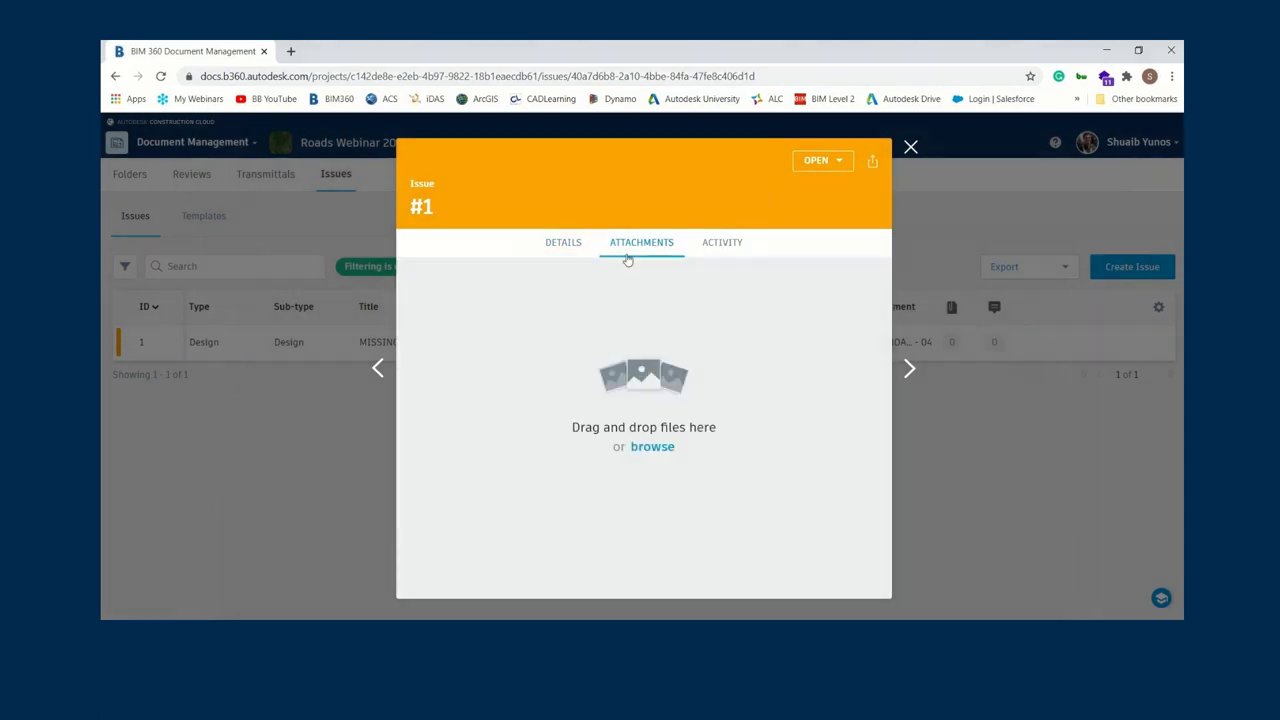
- Change issue #1's status to Answered
click(652, 447)
click(731, 244)
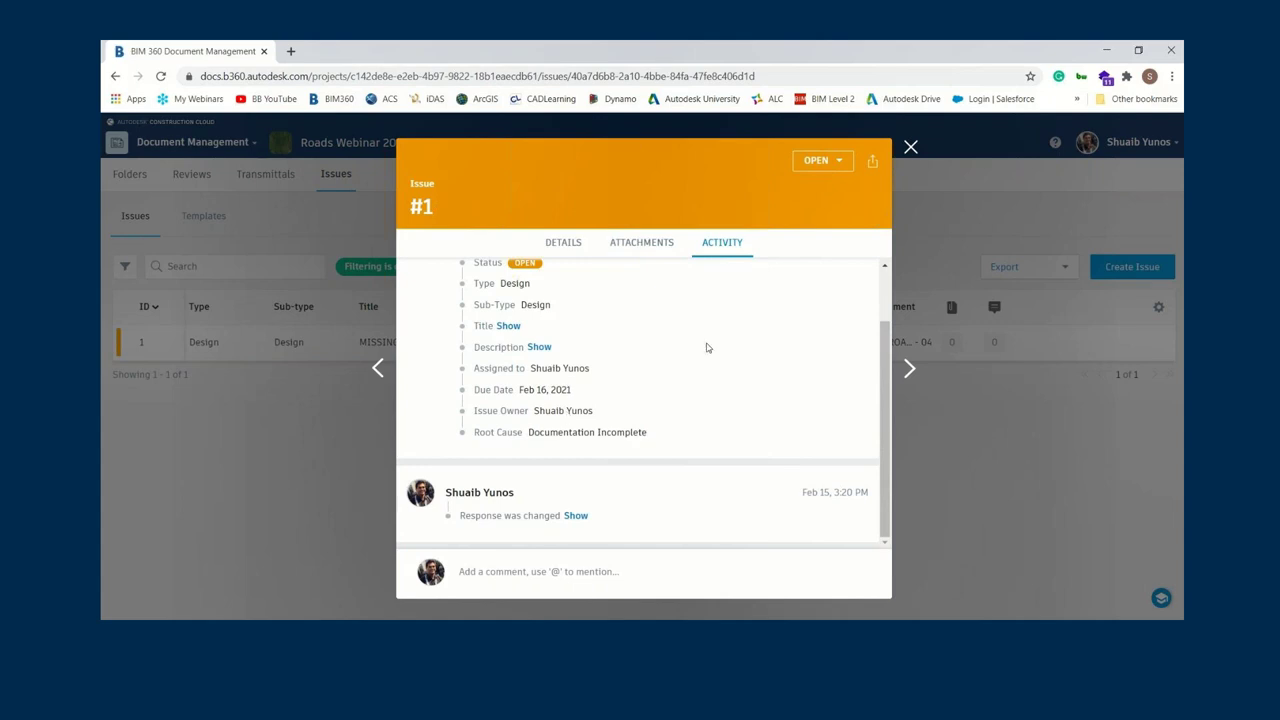
click(841, 163)
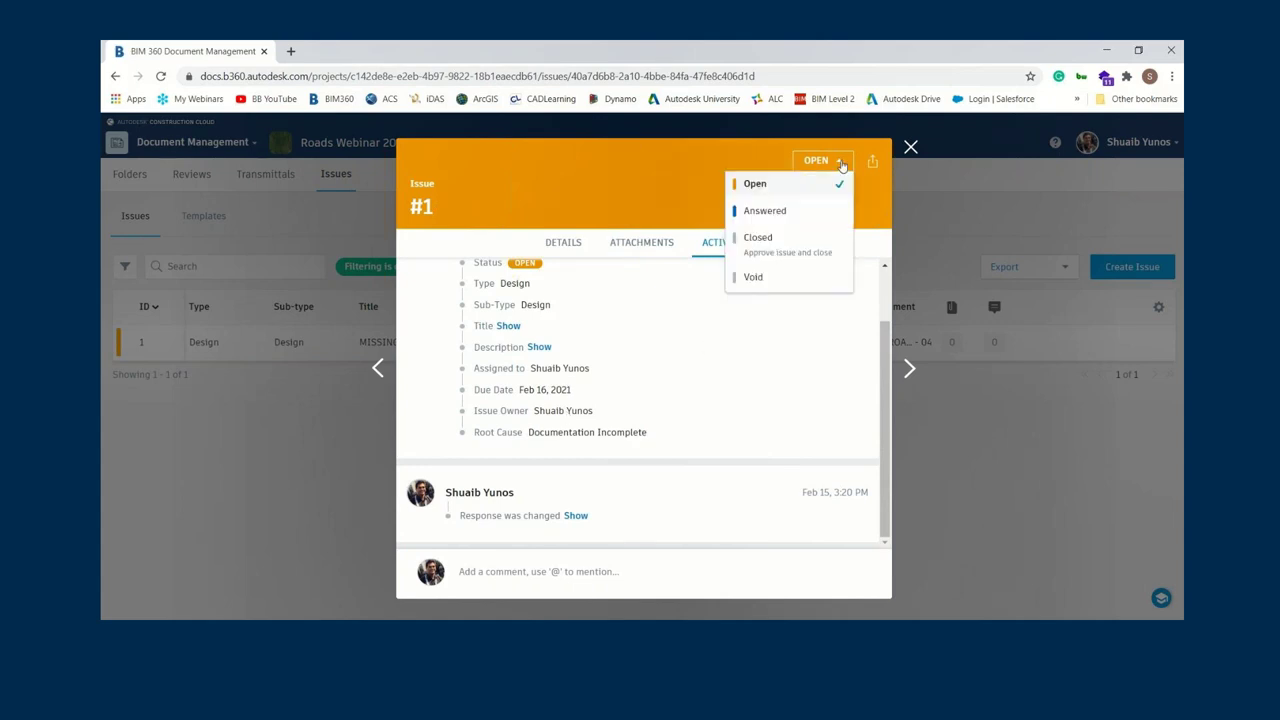
click(780, 214)
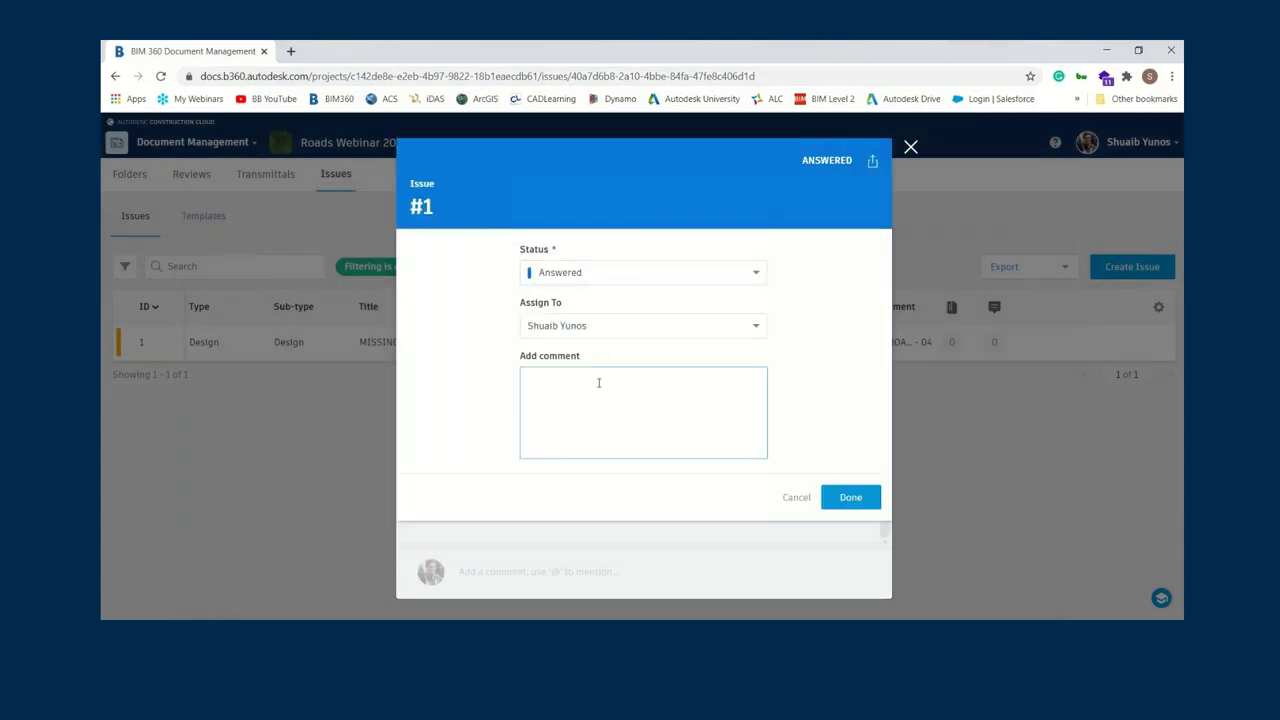
click(864, 506)
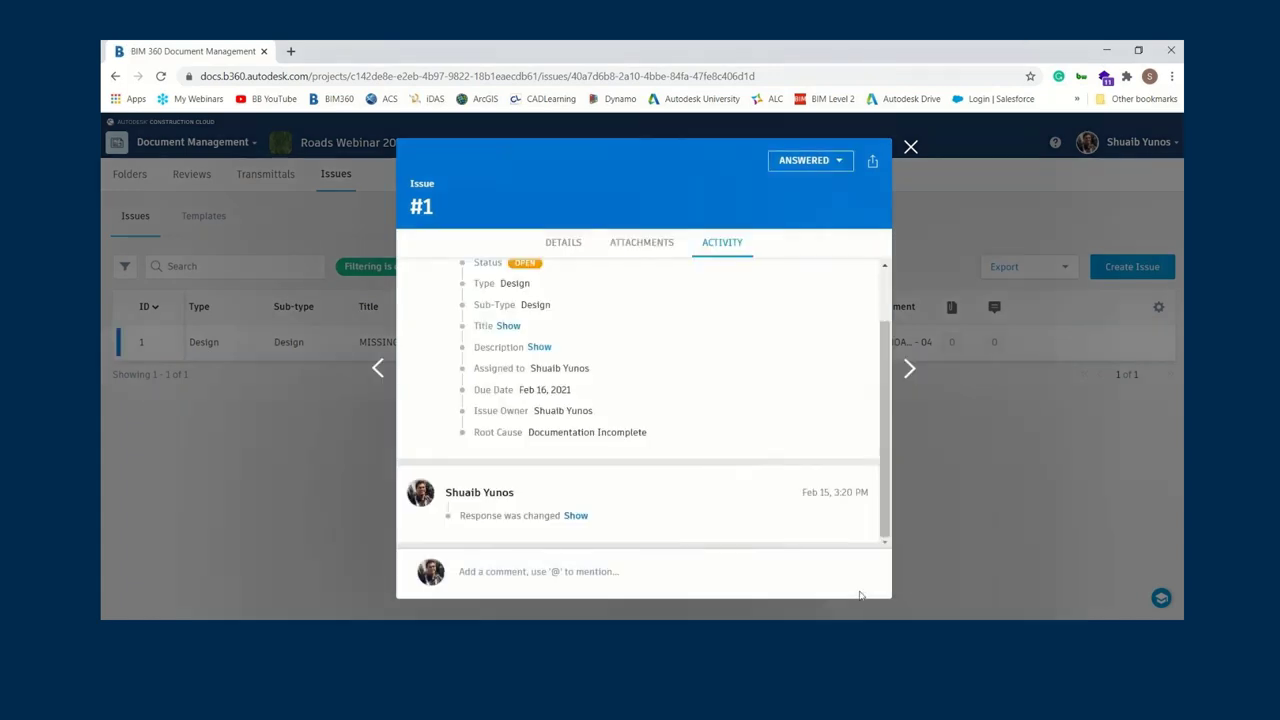
- Close issue #1 with the comment 'MY BAD!!' and return to the issues list
click(806, 160)
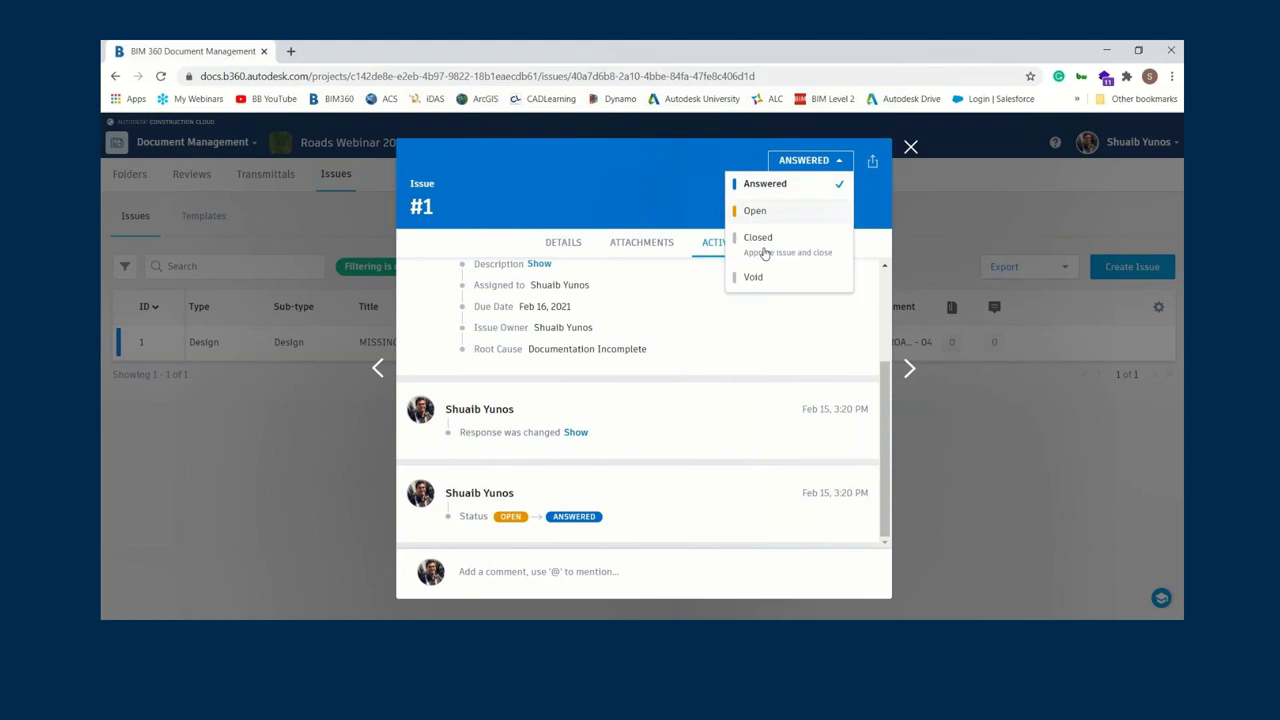
click(758, 257)
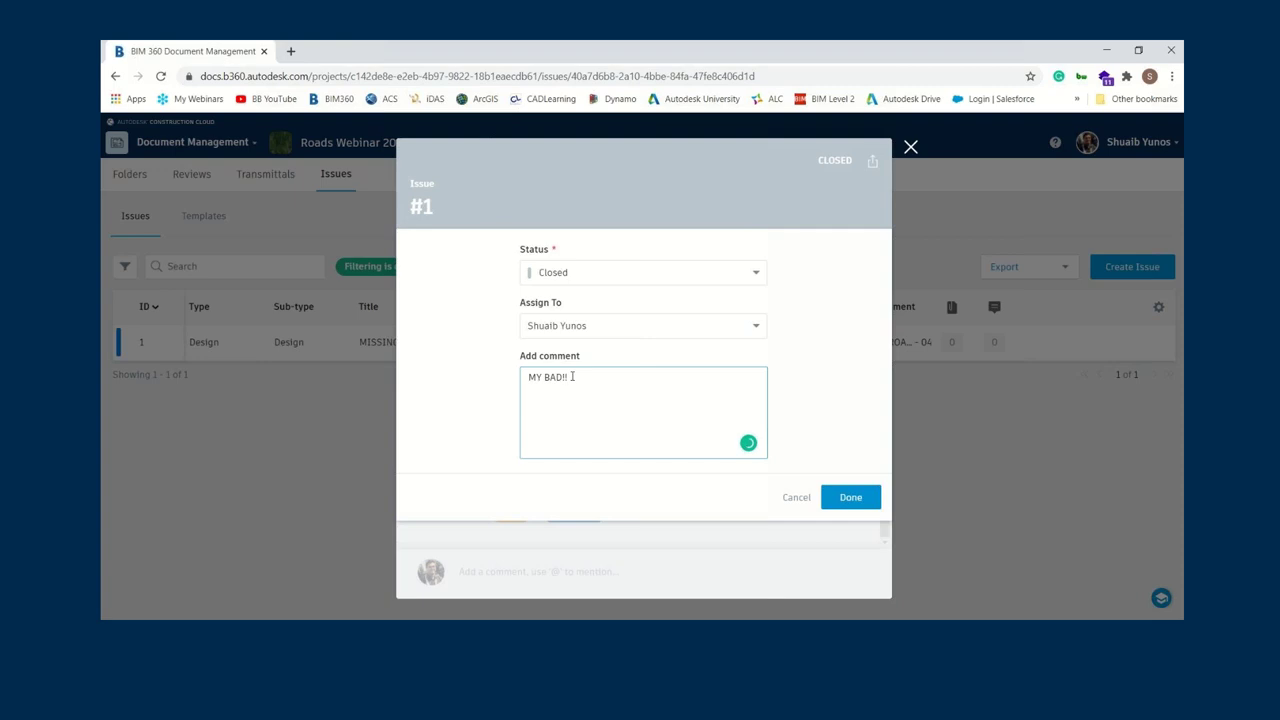
click(862, 497)
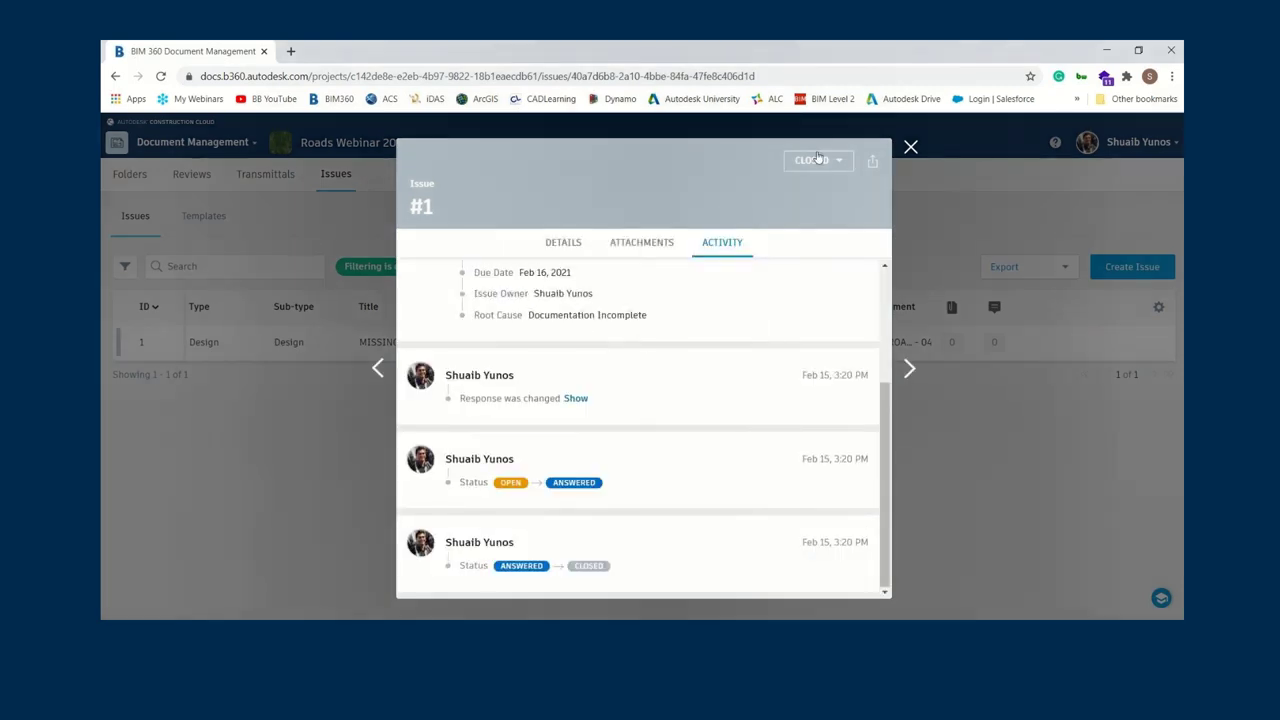
click(910, 147)
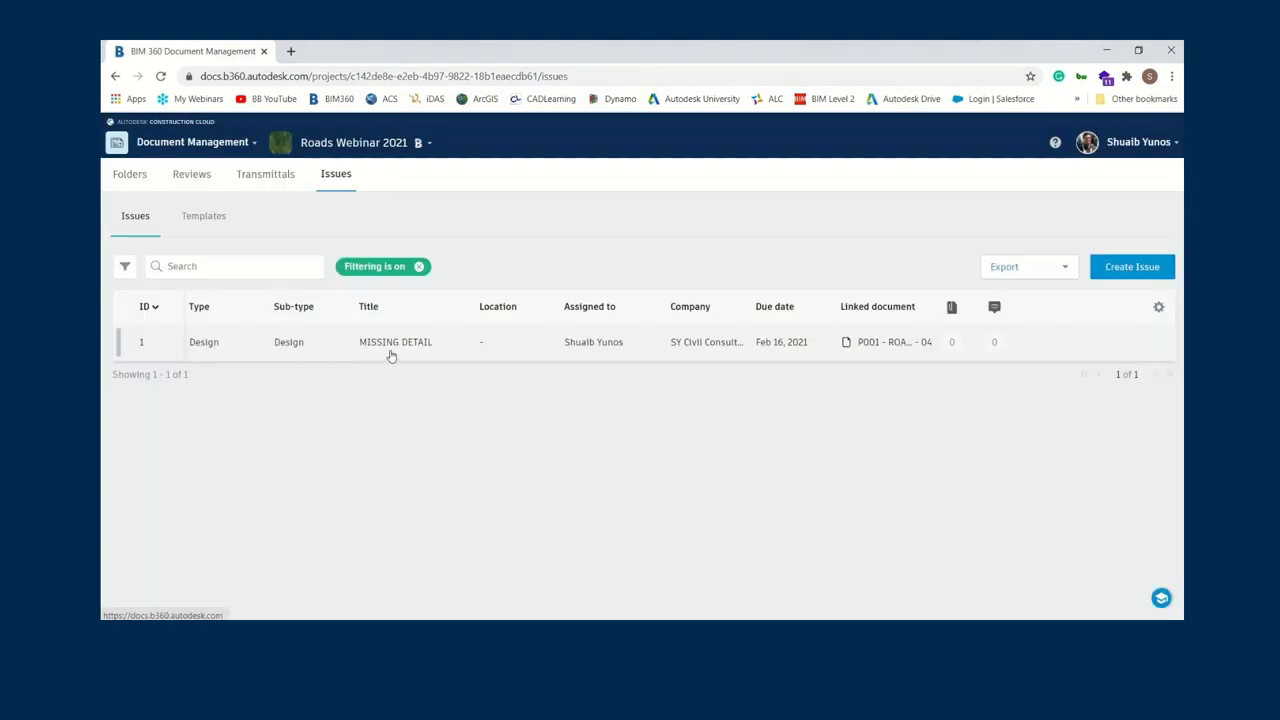
- Look over the issue report export formats without exporting, then go to Transmittals
click(953, 304)
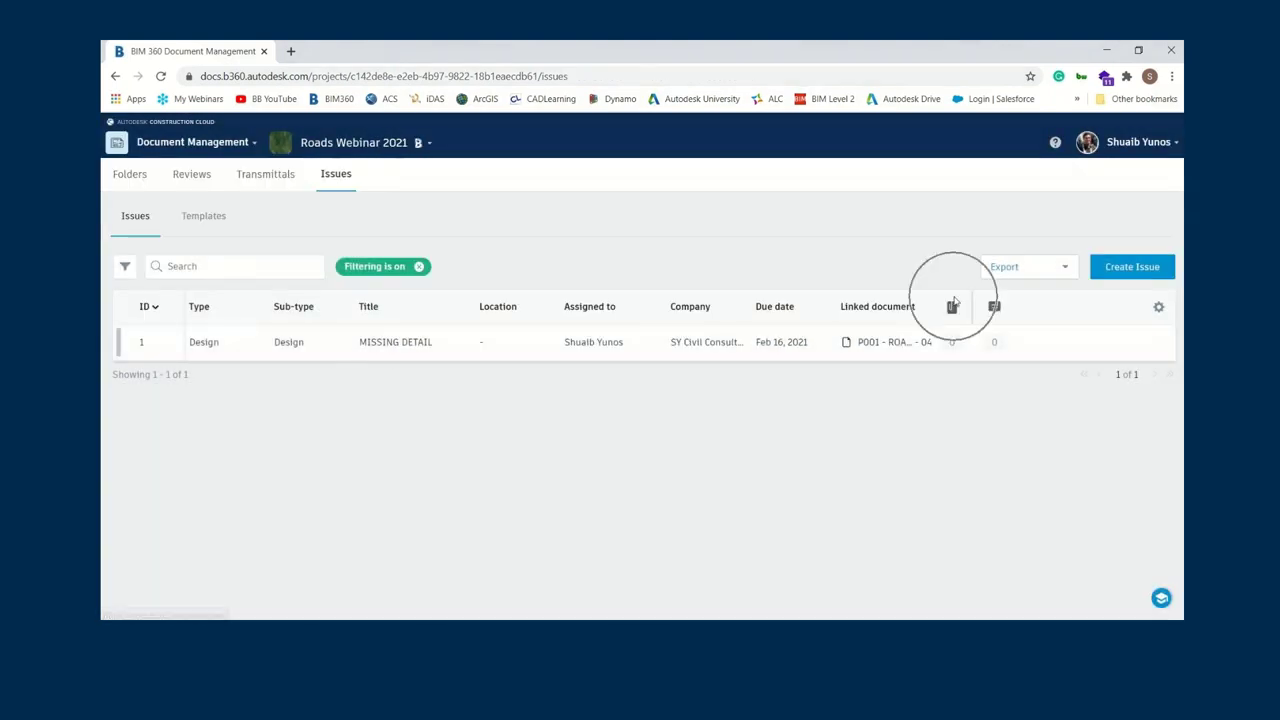
click(1004, 266)
click(886, 429)
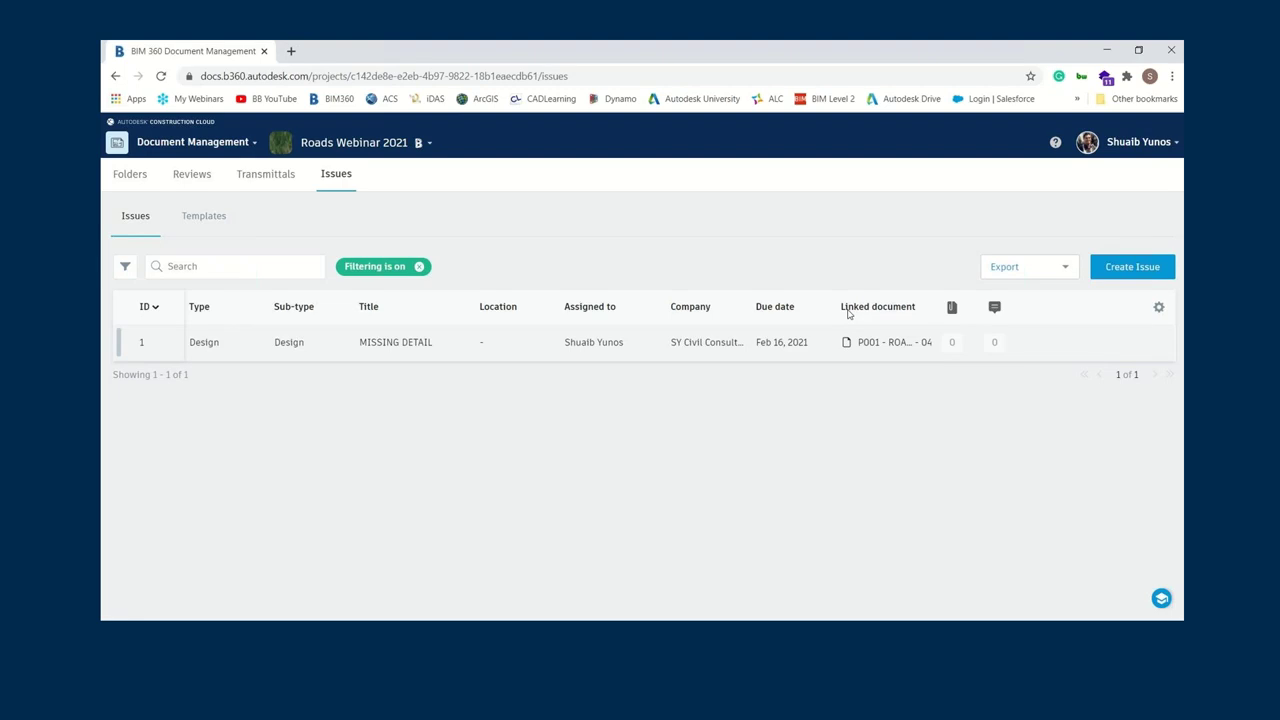
click(1004, 266)
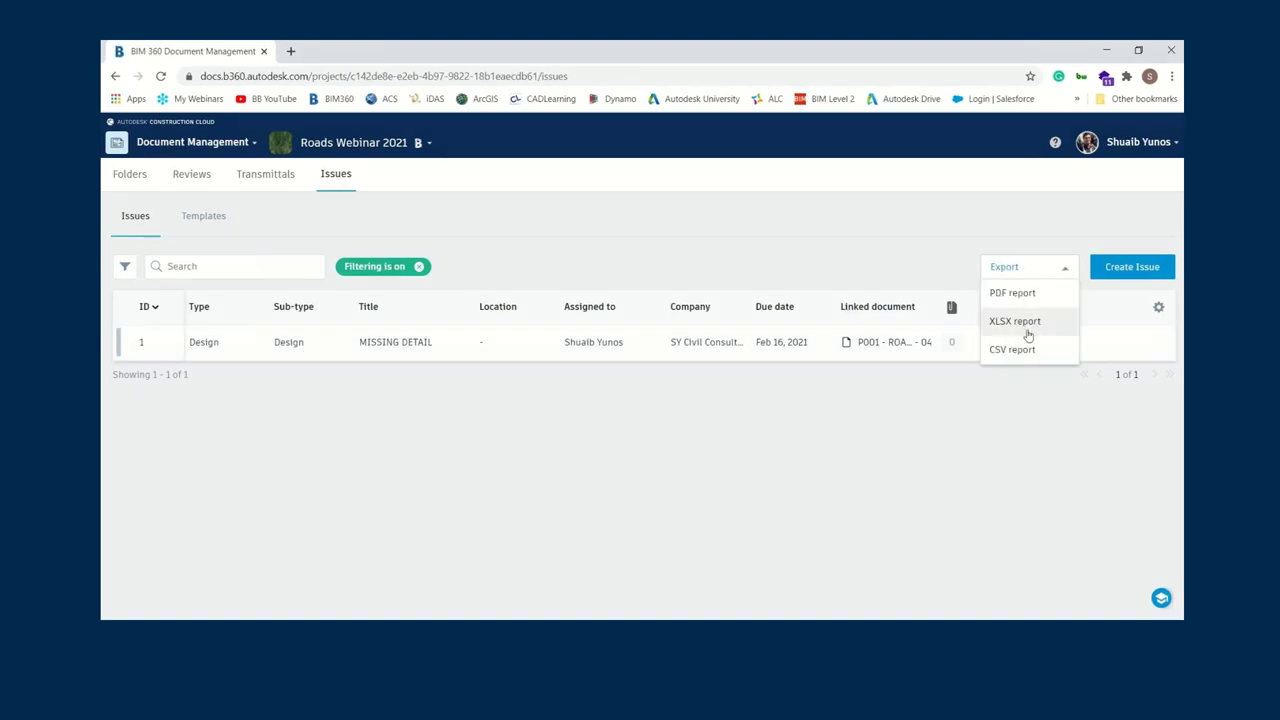
click(886, 429)
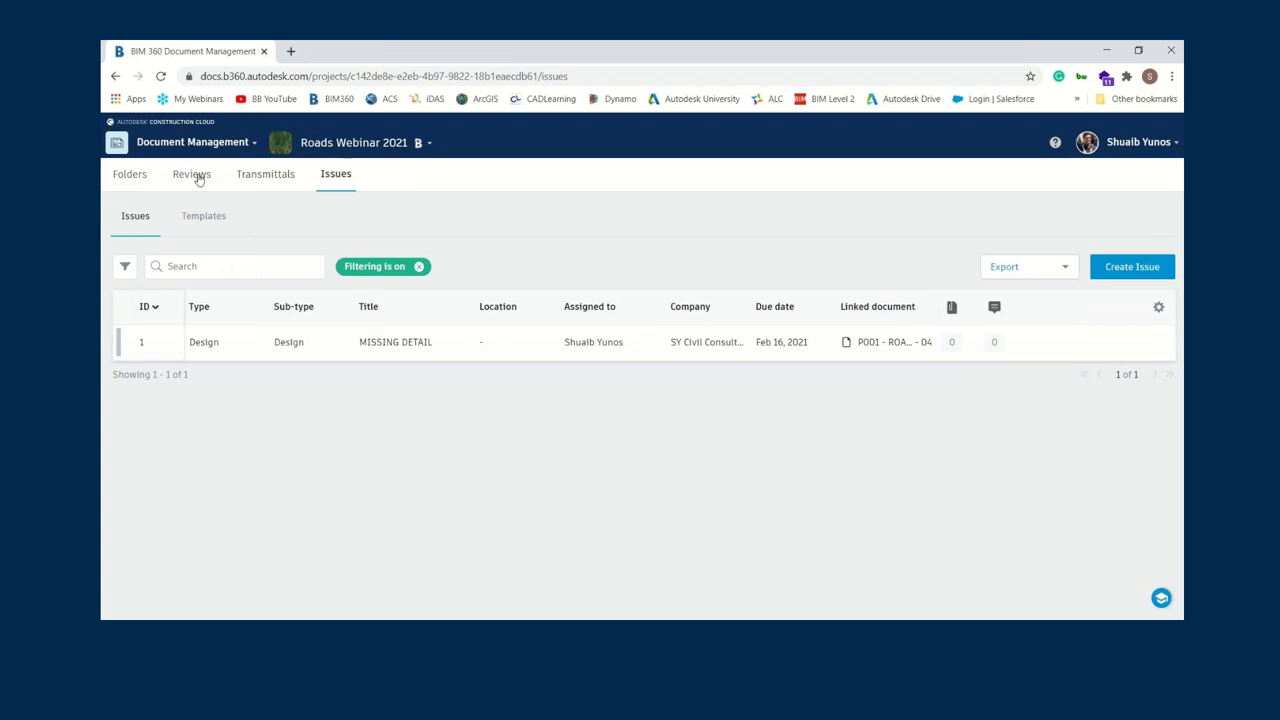
click(266, 176)
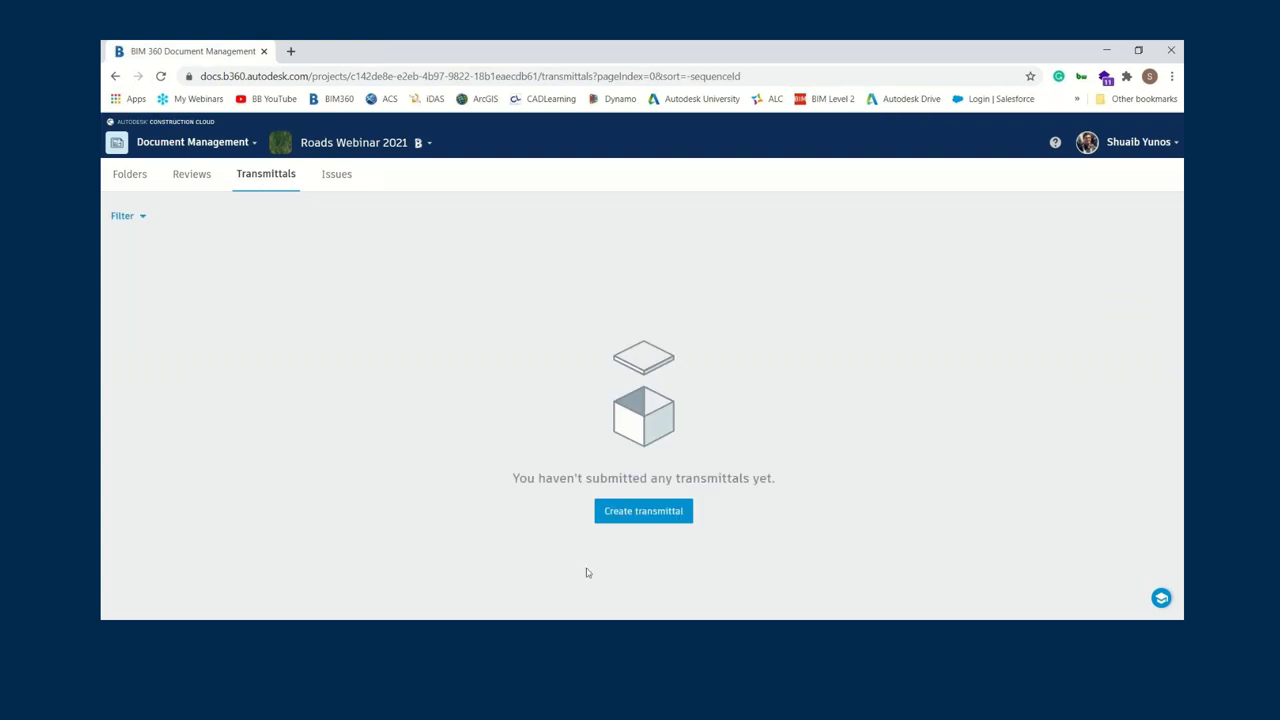
- Add the four Roadway sheets (DRAWING NUMBER, P001 - ROADS - 02, 03, 04) to a new transmittal
click(612, 514)
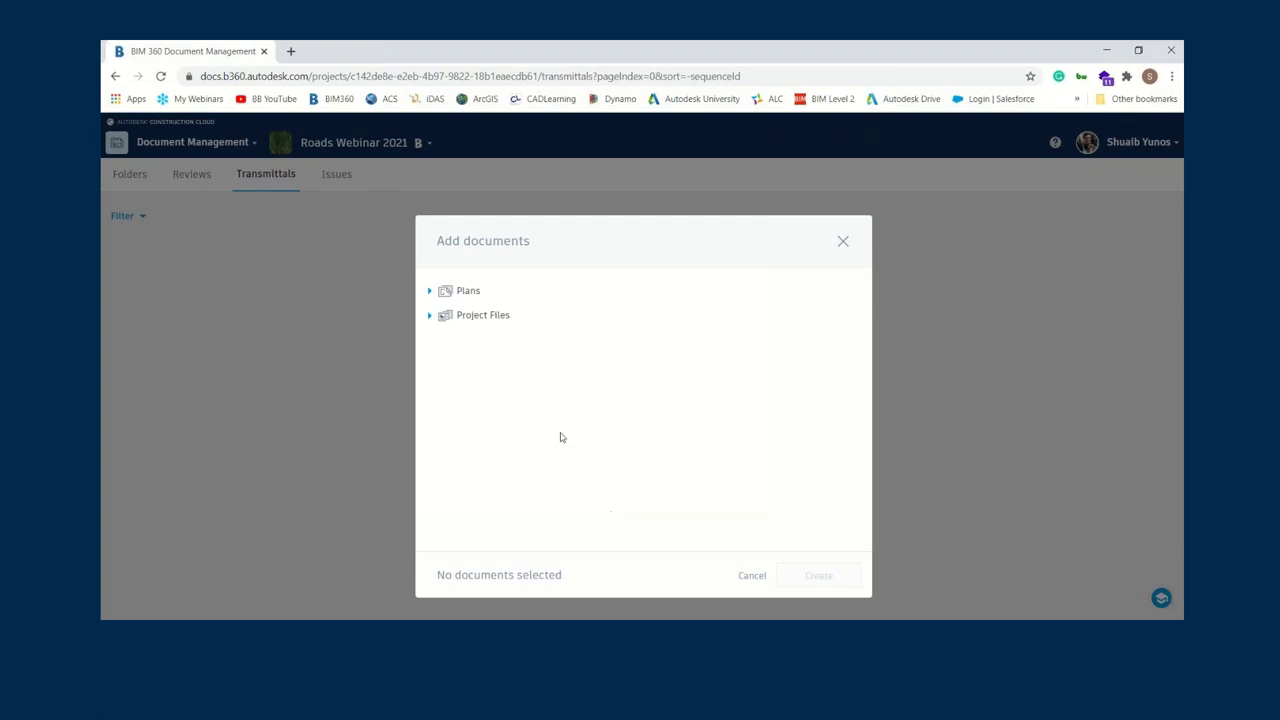
click(430, 291)
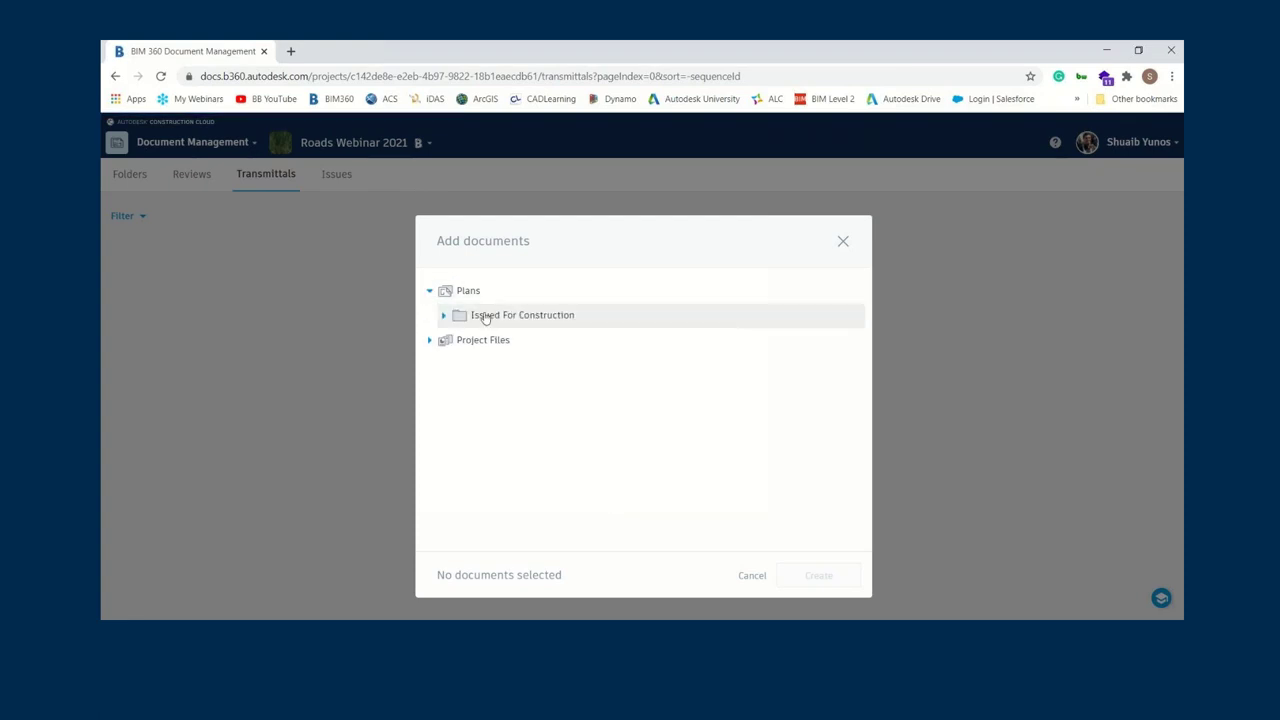
click(444, 318)
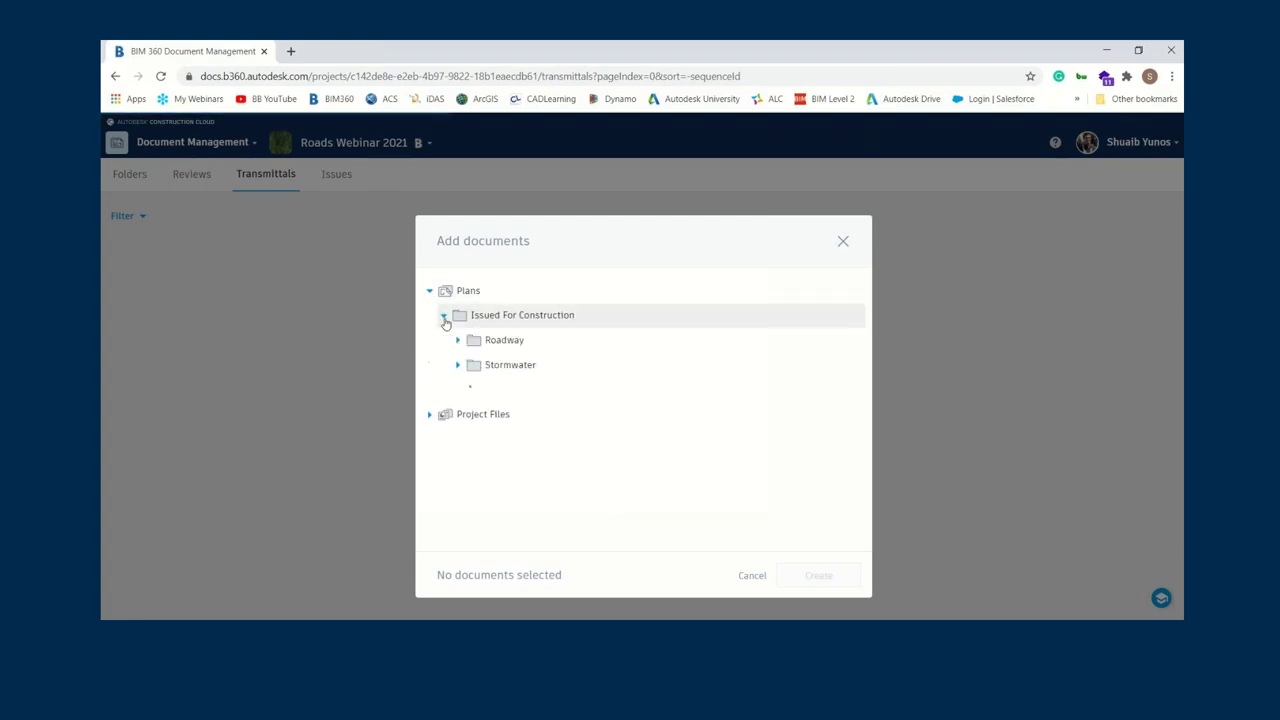
click(474, 344)
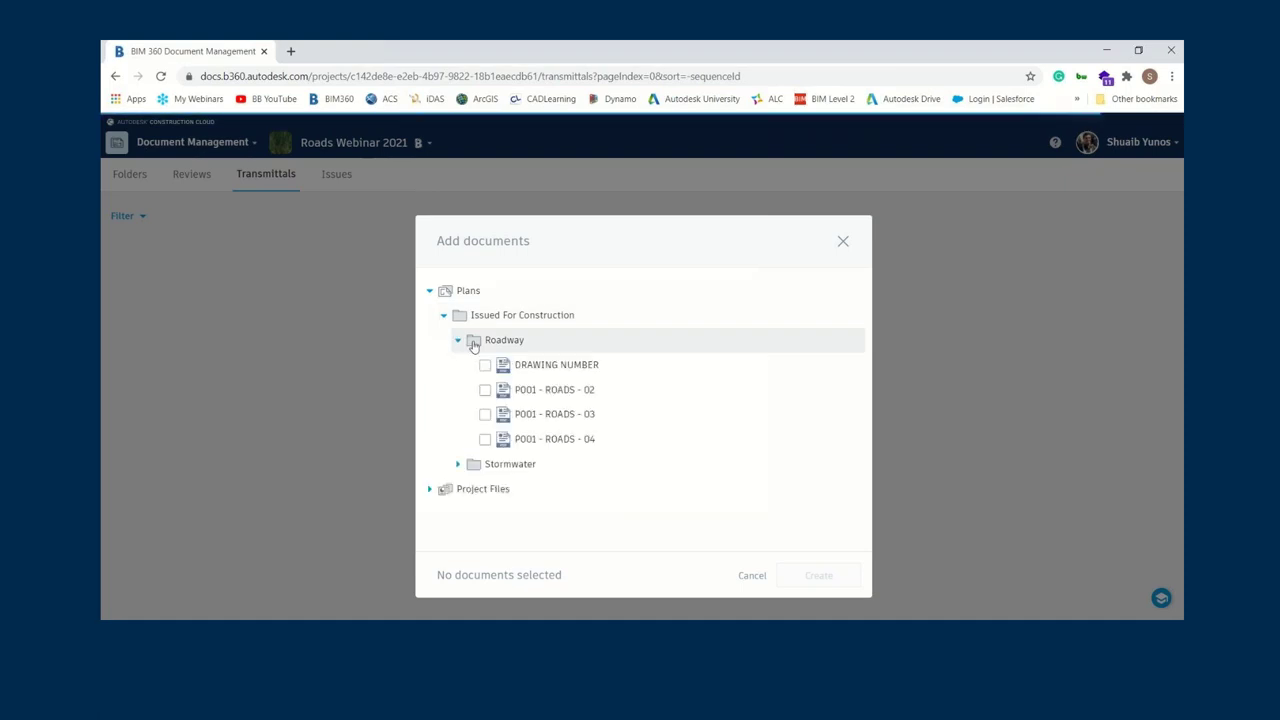
click(485, 365)
click(485, 390)
click(485, 414)
click(485, 439)
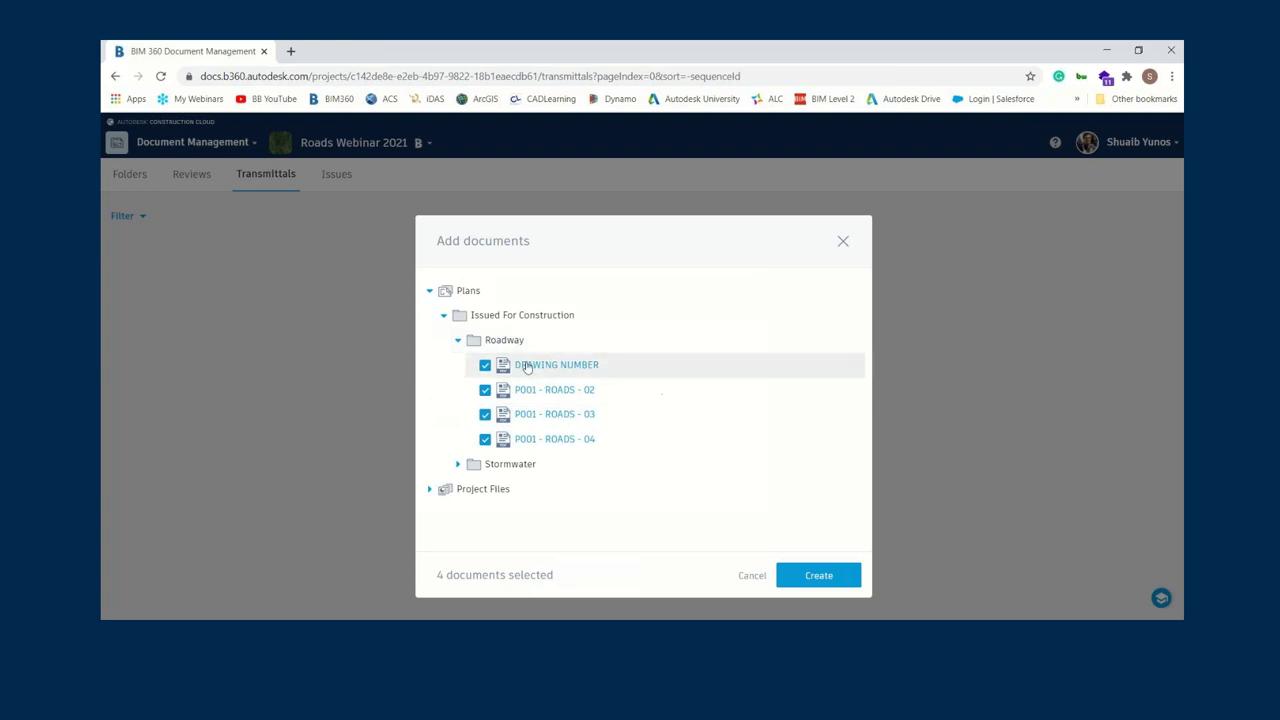
click(800, 575)
click(580, 233)
- Title it CONSTRUCTION DRAWINGS, add one project member, let recipients see all recipients, and send
text(CON)
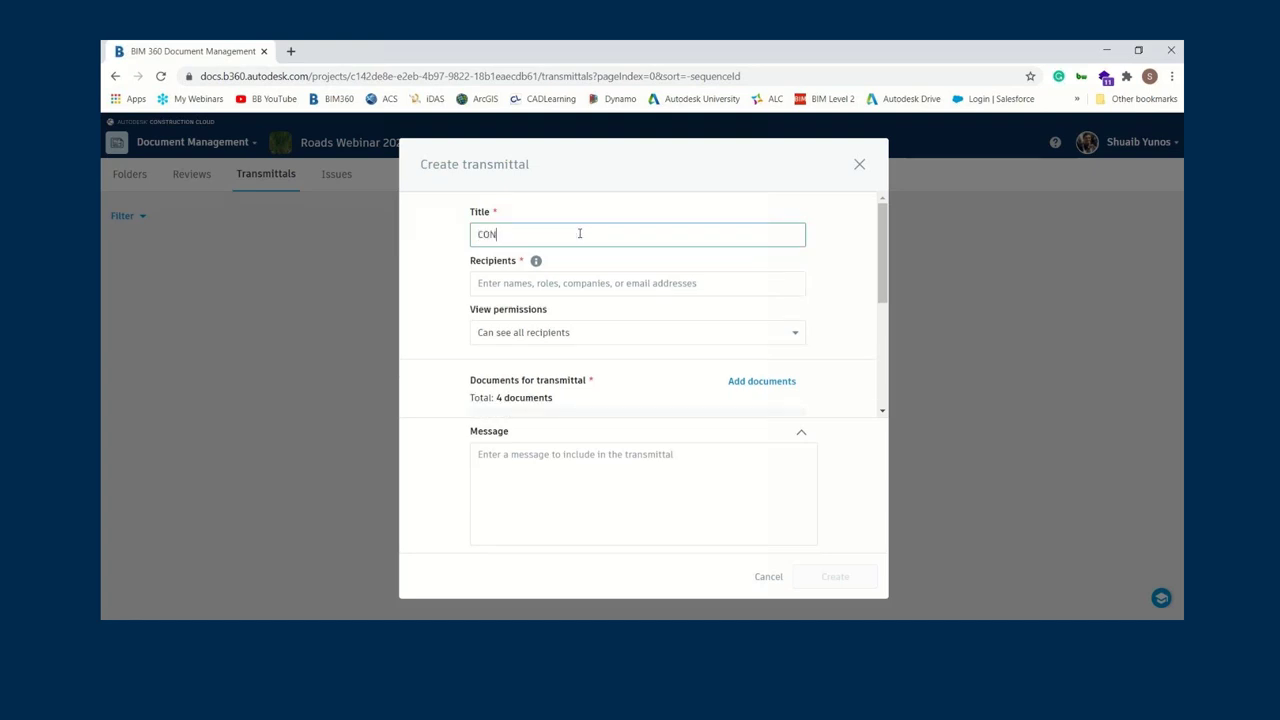
text(STRUCTION DRAWINGS)
click(557, 288)
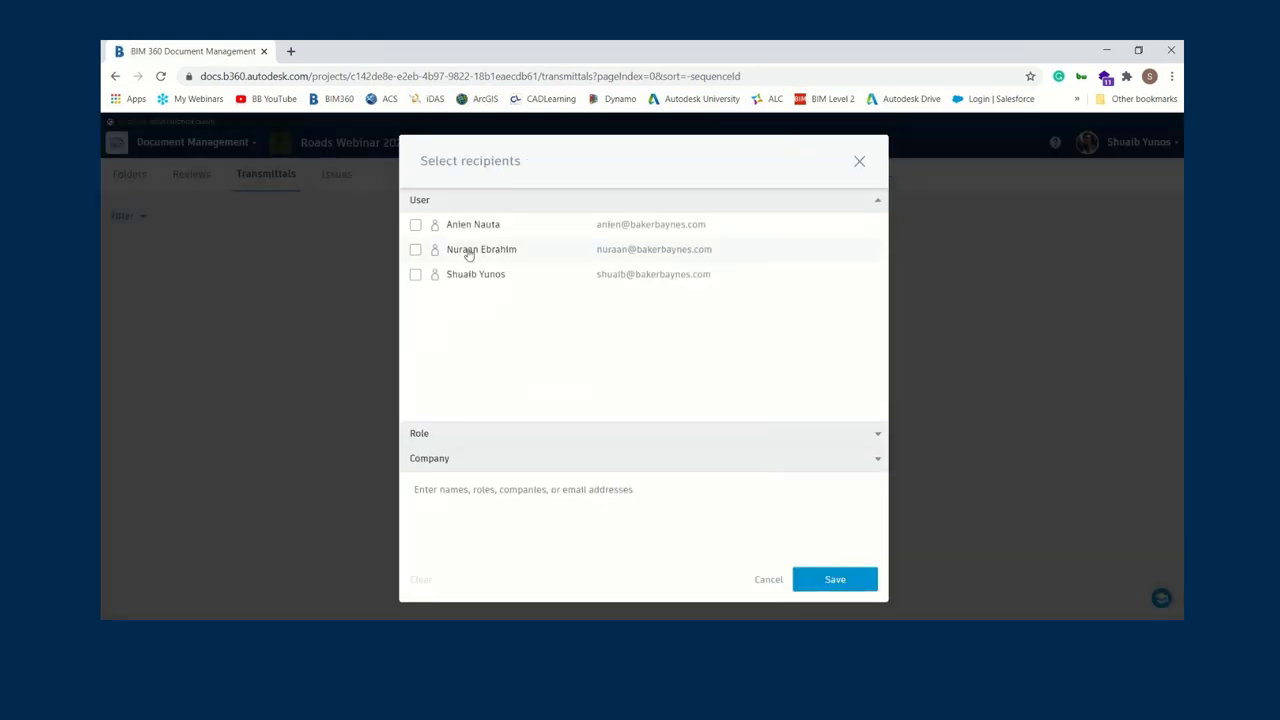
click(415, 249)
click(835, 580)
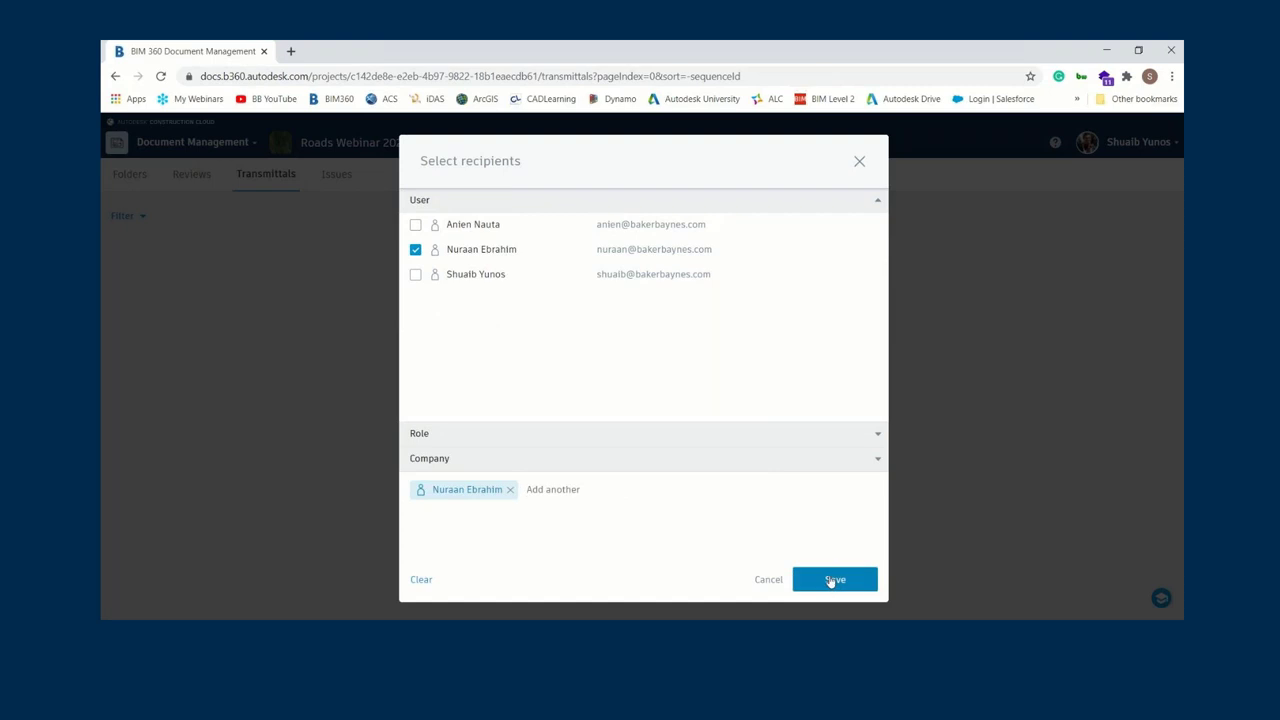
click(559, 333)
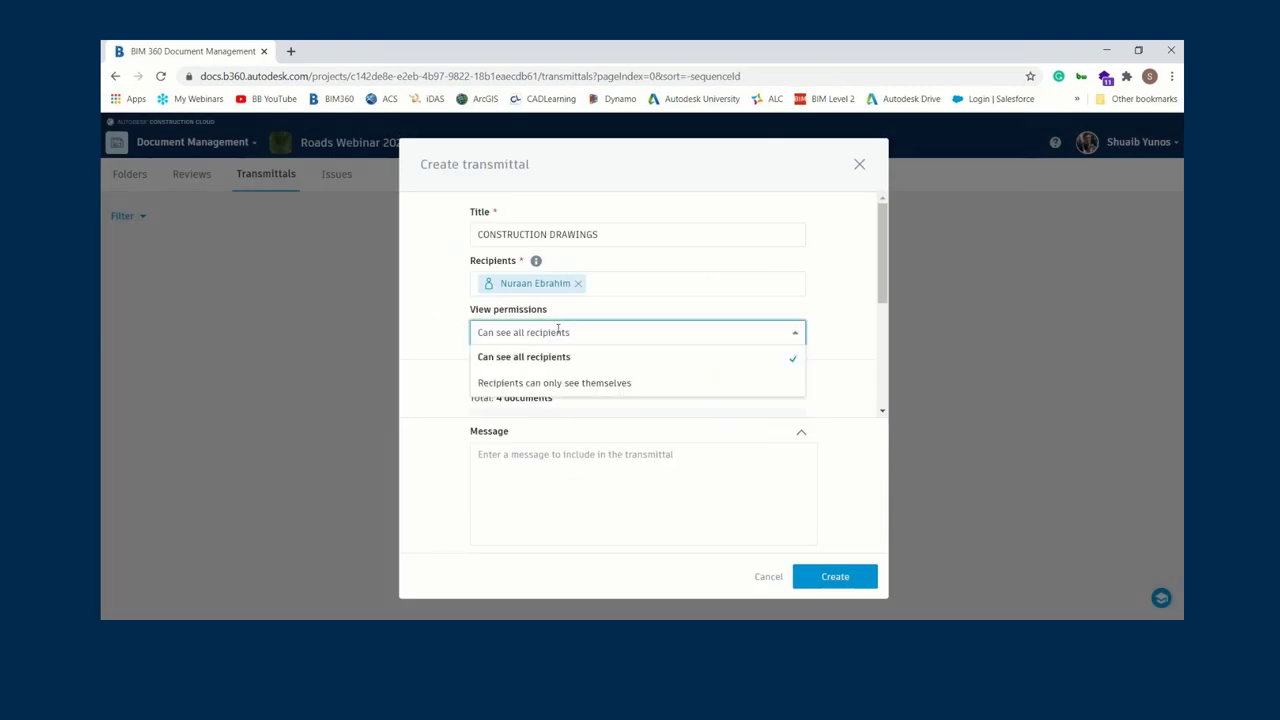
click(530, 360)
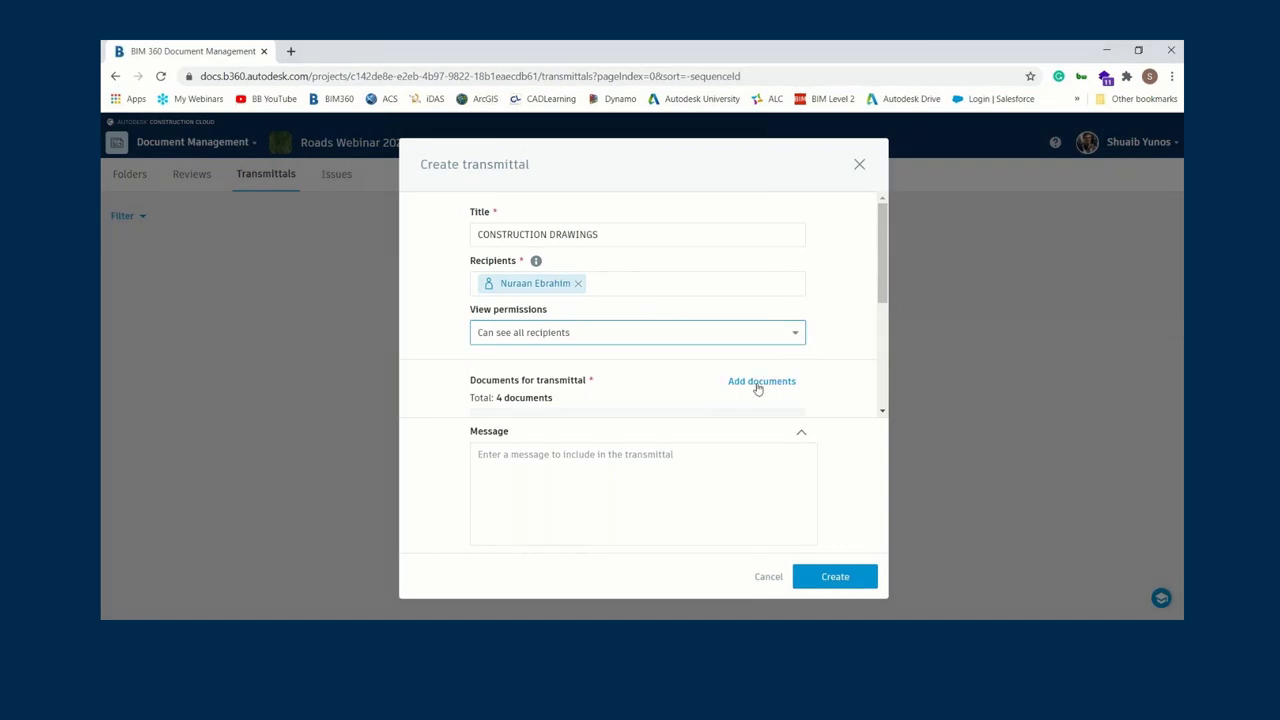
click(834, 577)
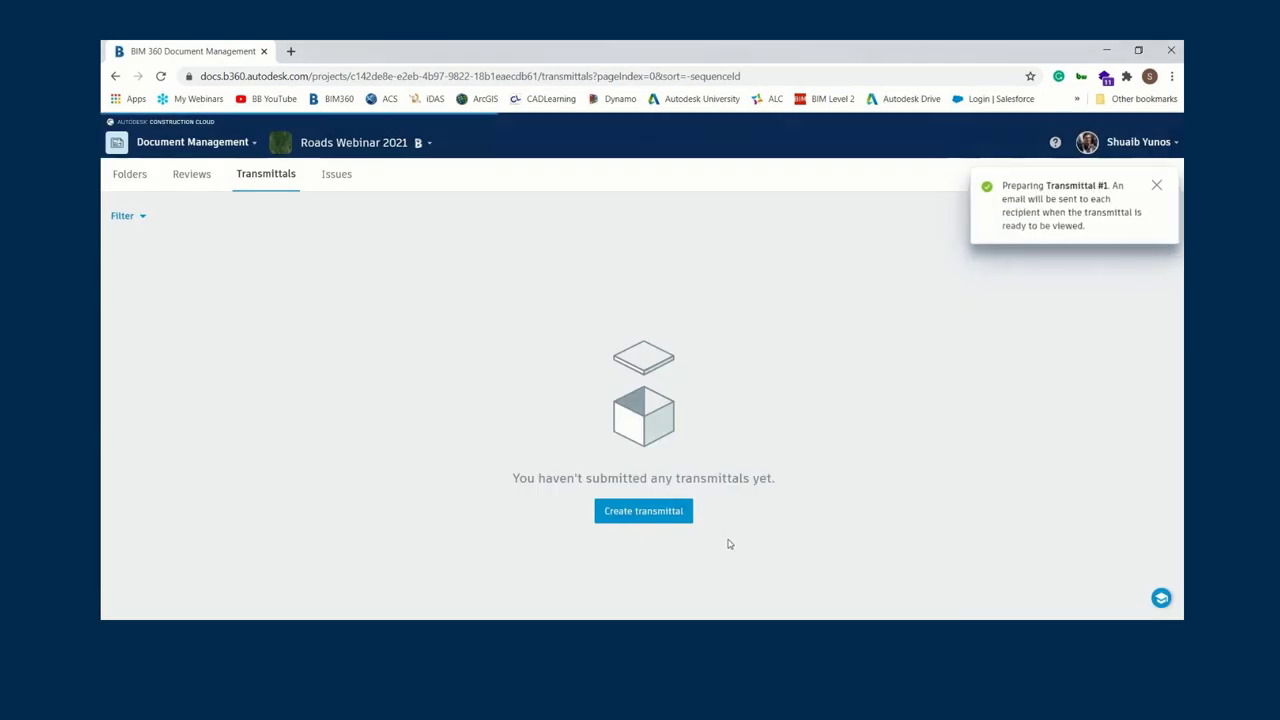
- Dismiss the notifications, open transmittal #1 CONSTRUCTION DRAWINGS, and download its files as ZIP
click(1080, 220)
click(1047, 141)
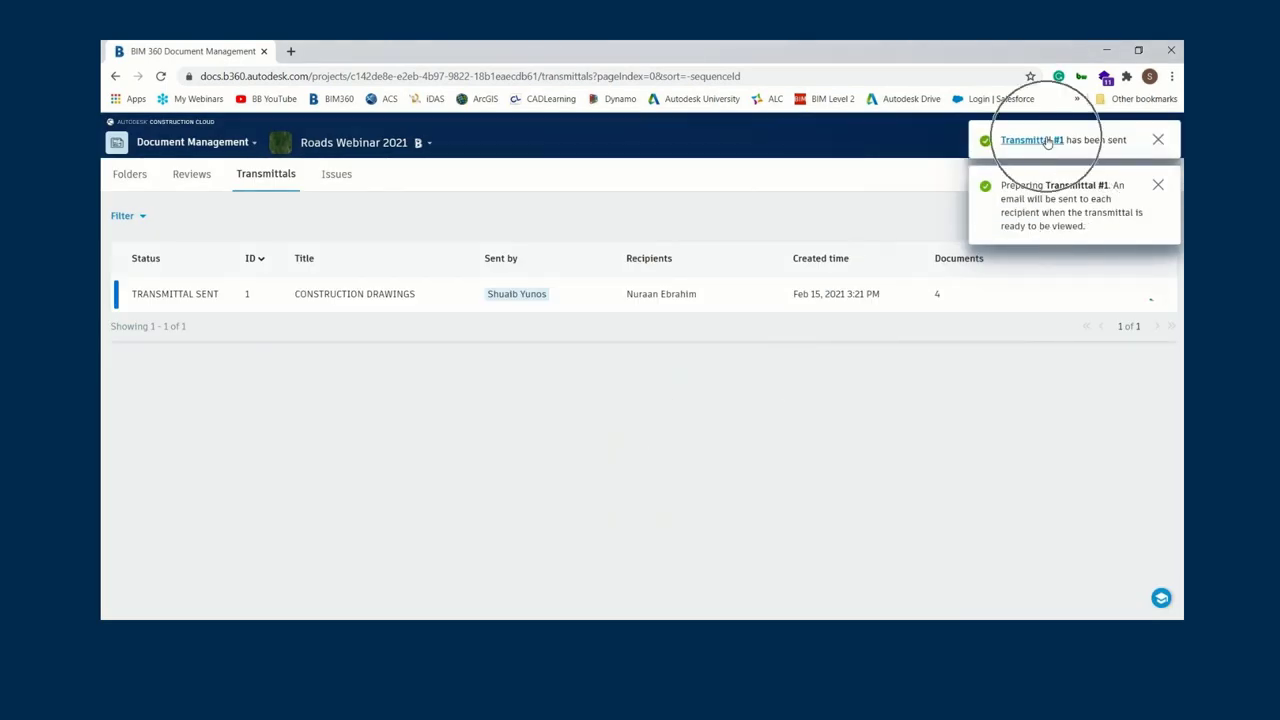
click(1158, 139)
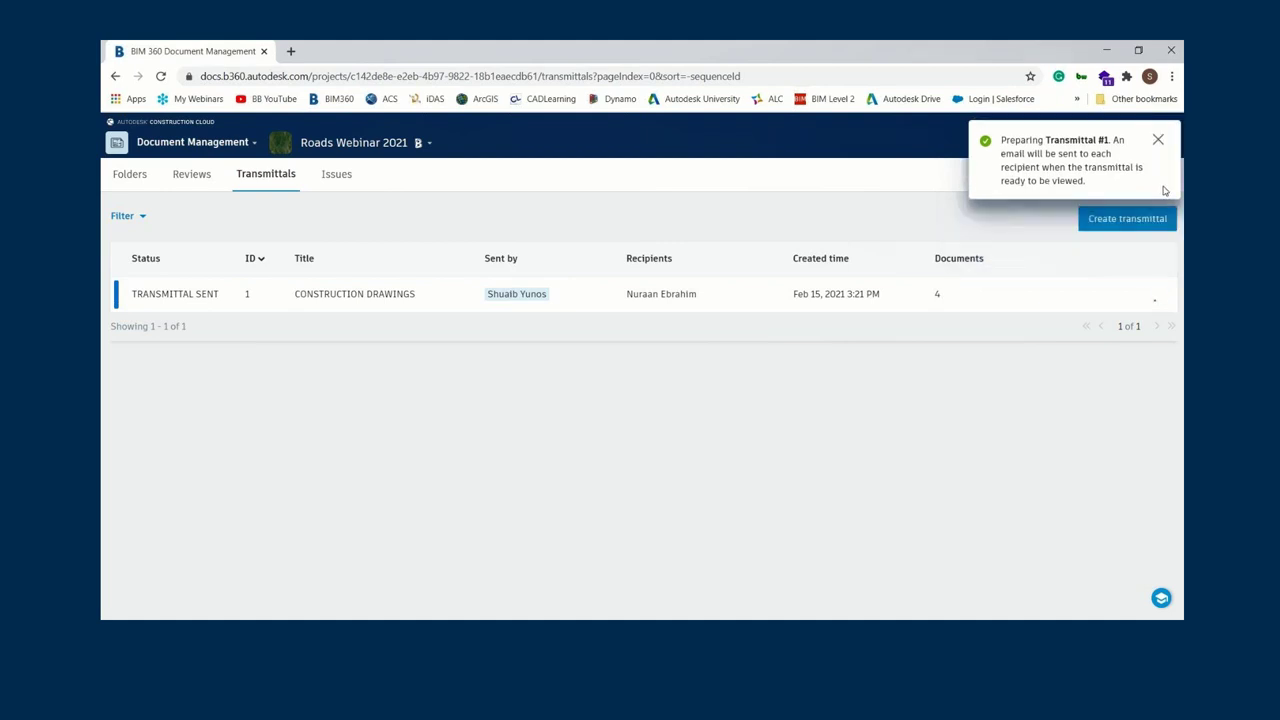
click(1158, 140)
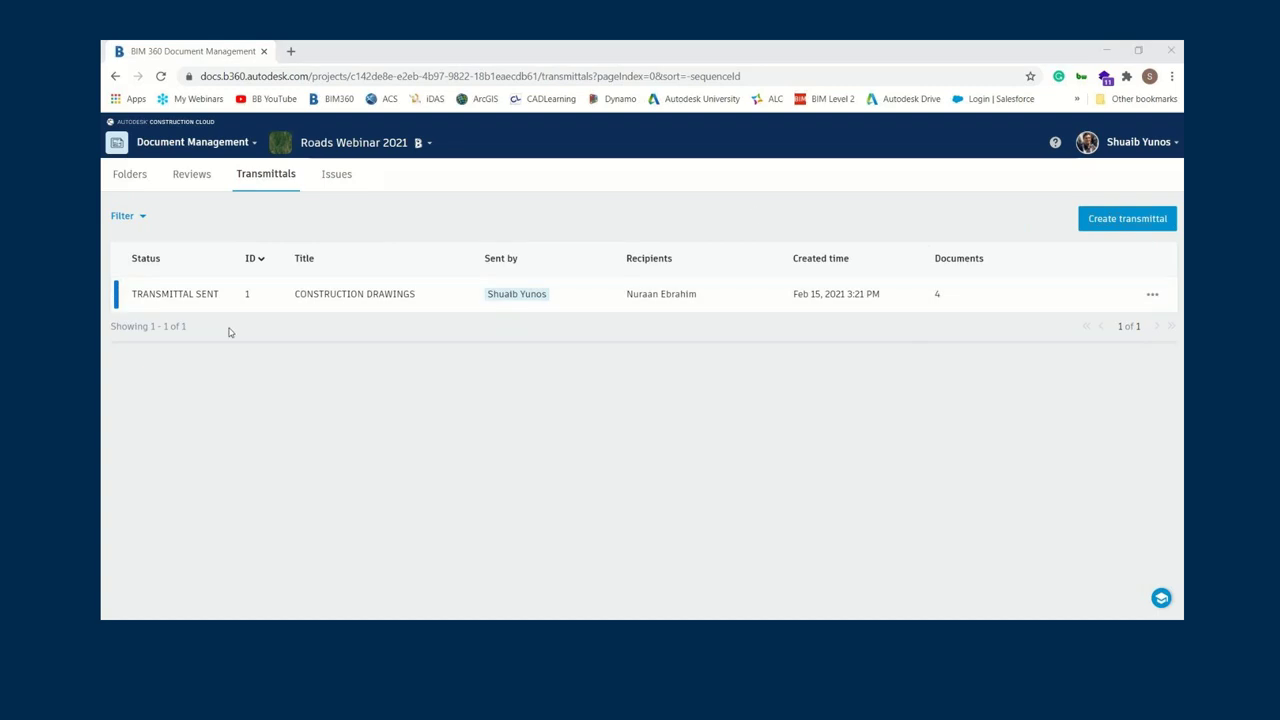
click(197, 293)
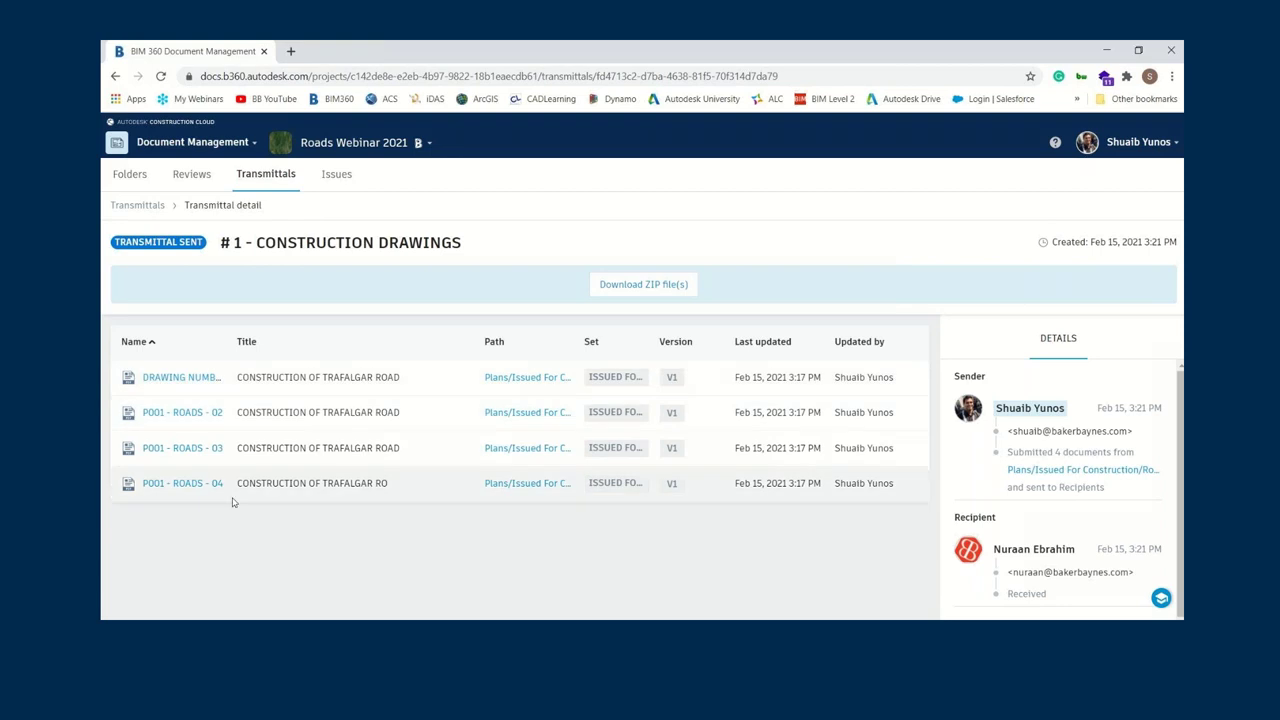
scroll(1054, 443, down, 1)
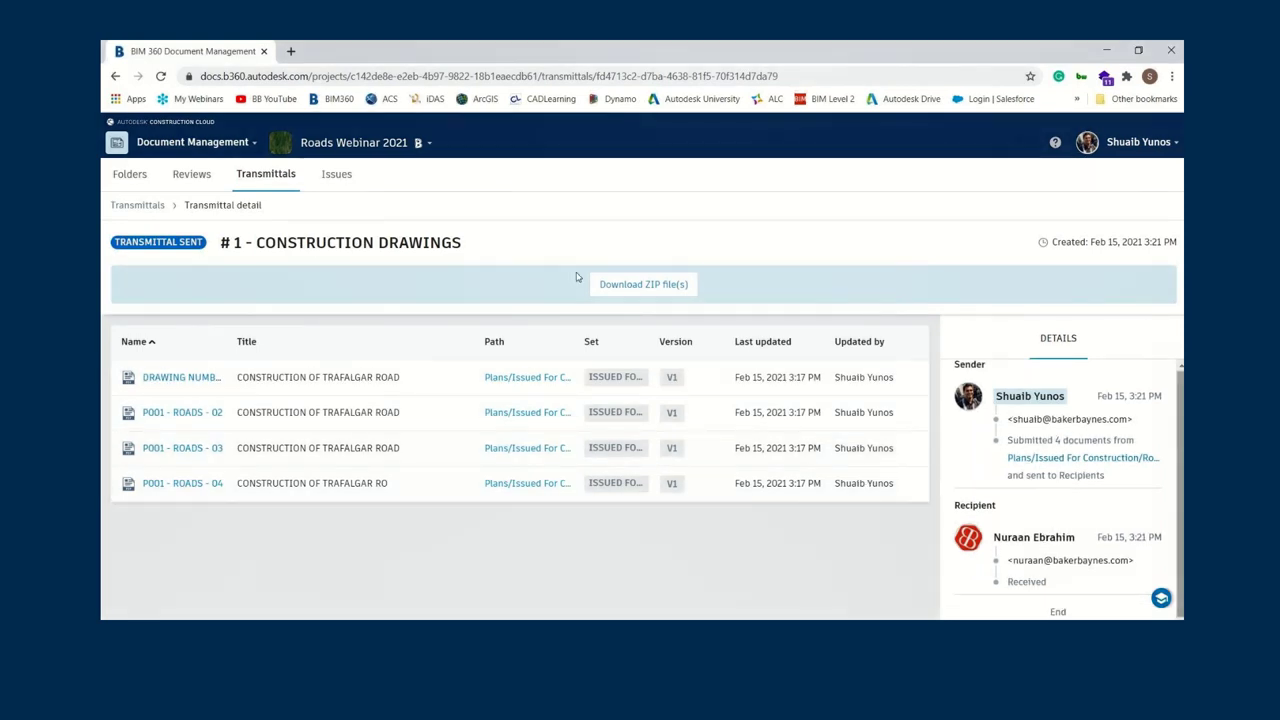
click(632, 292)
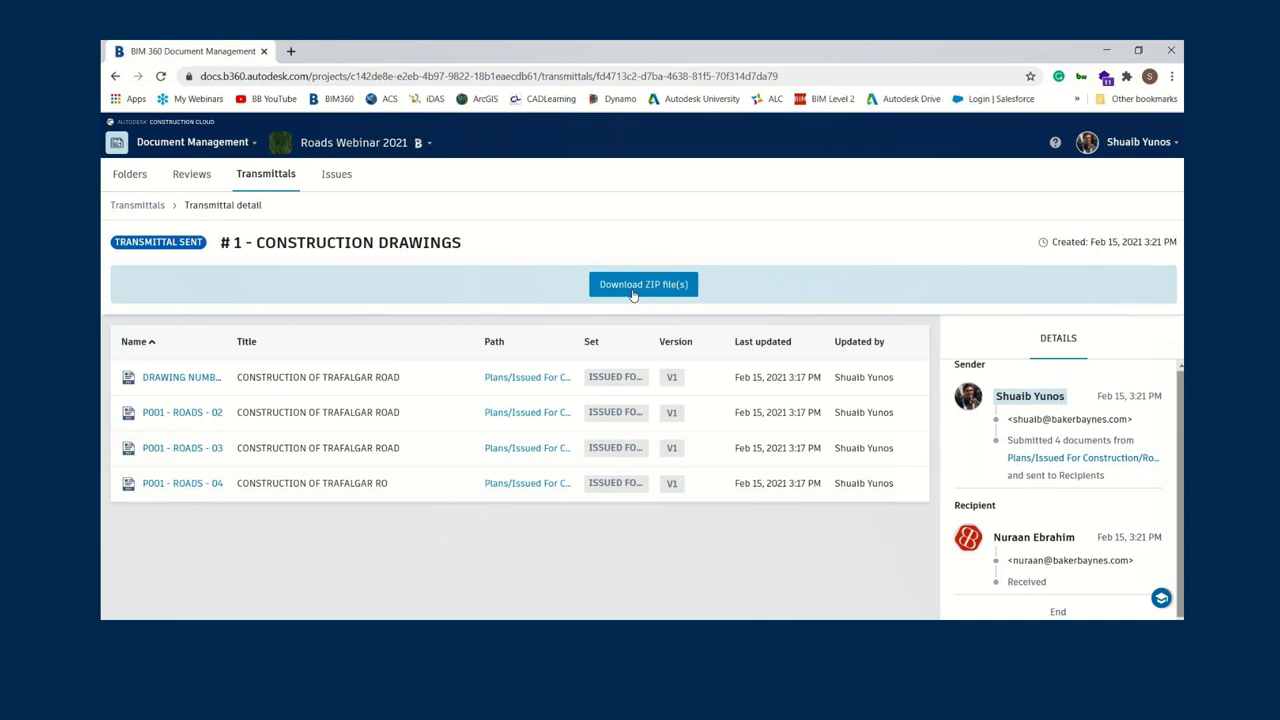
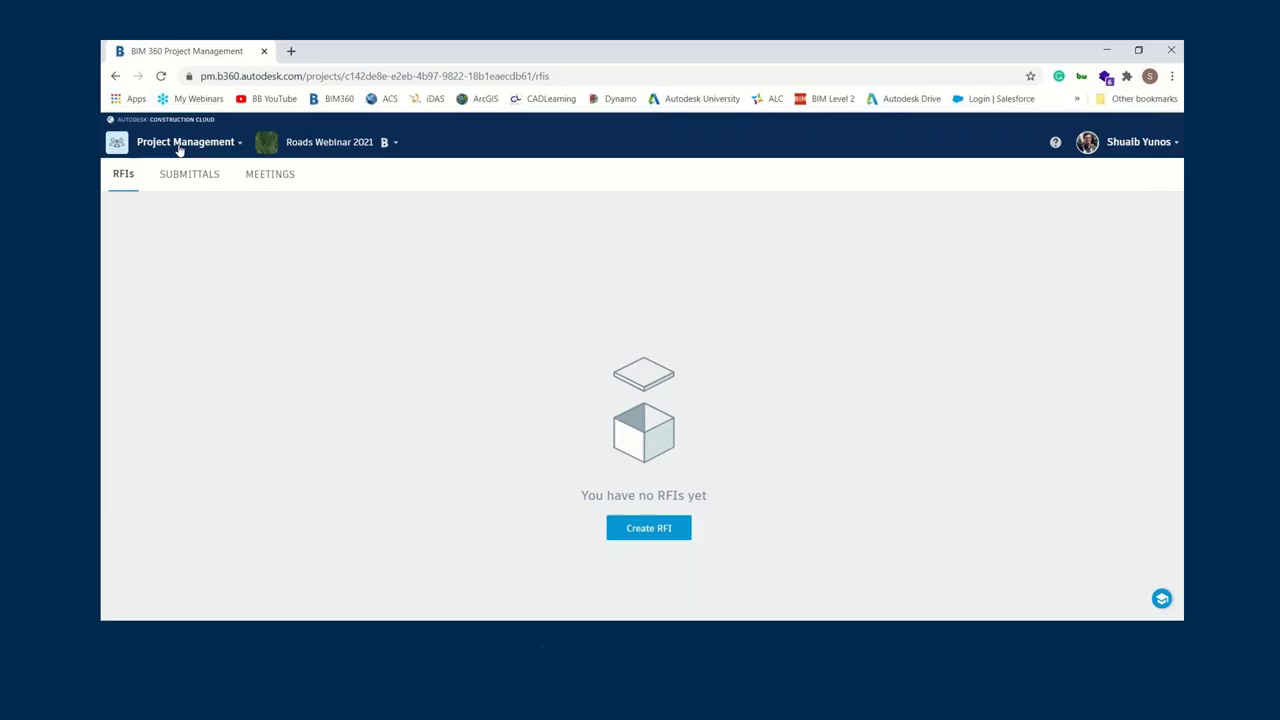
- Return to the project's RFIs page and start a new RFI
click(180, 144)
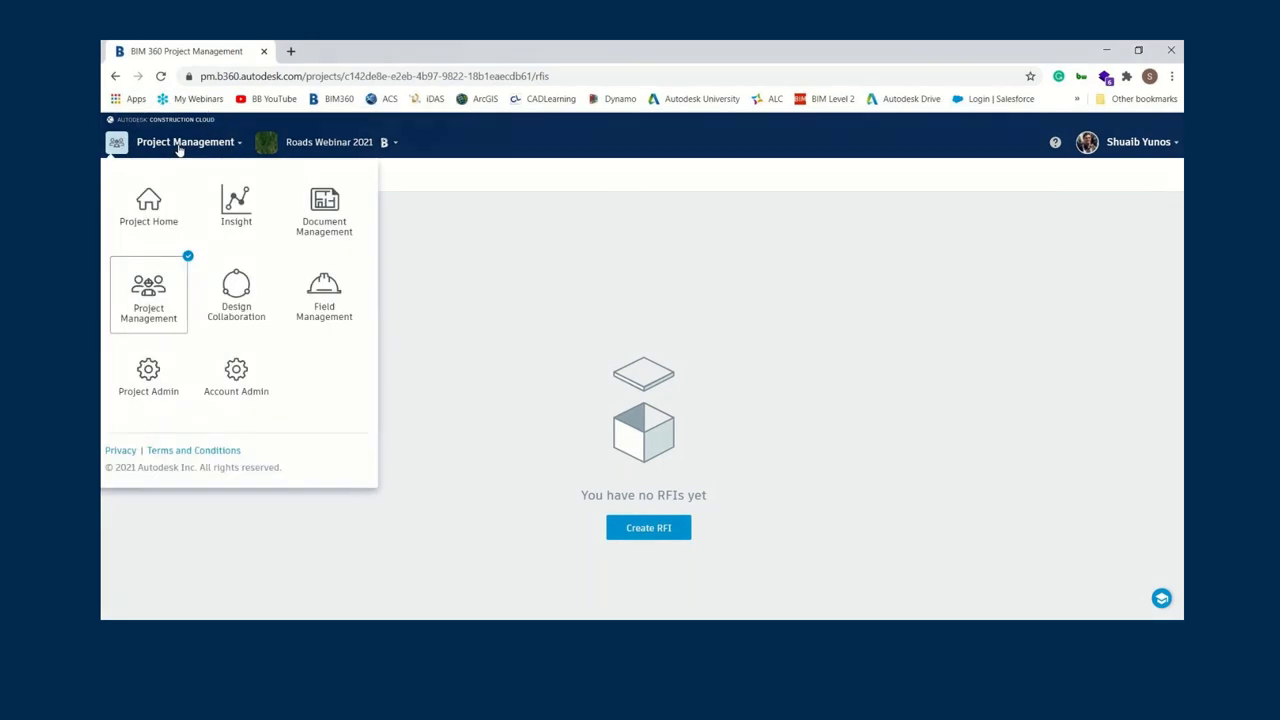
click(176, 298)
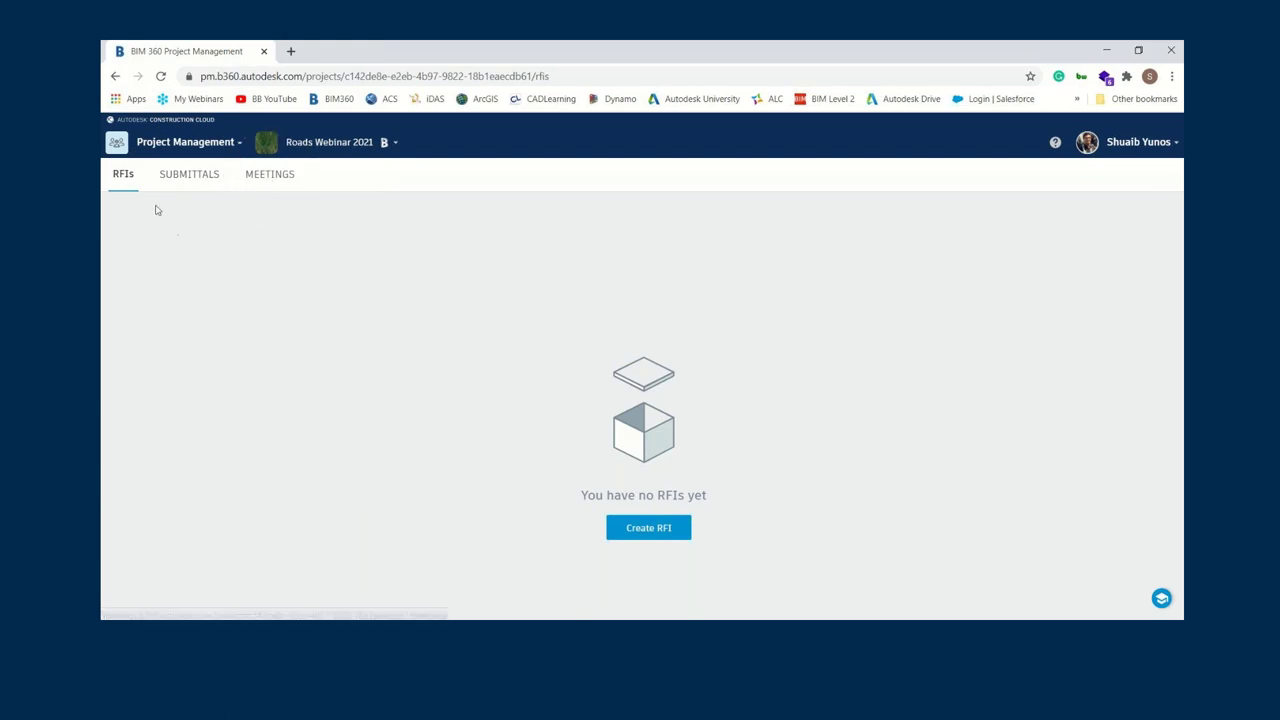
click(645, 528)
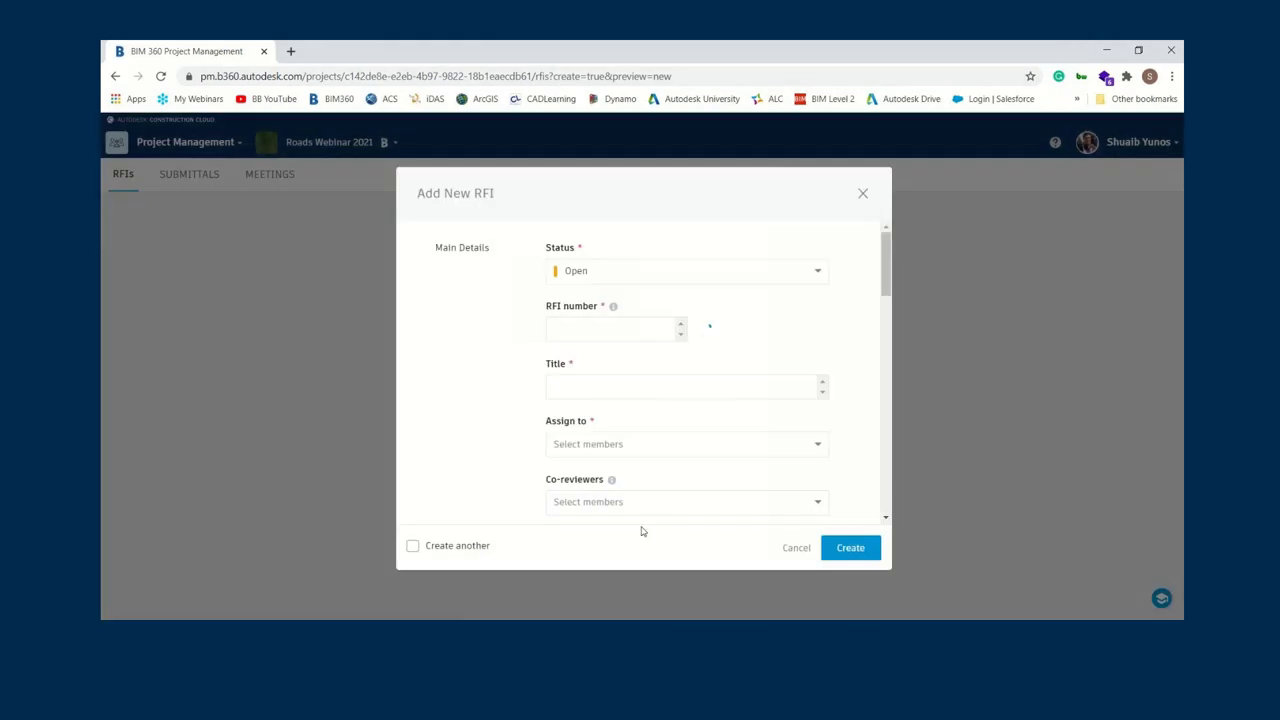
- Set the new RFI's status to Open, number 1, and title GRADING COMPLETION
click(593, 273)
click(611, 330)
mouse_move(618, 302)
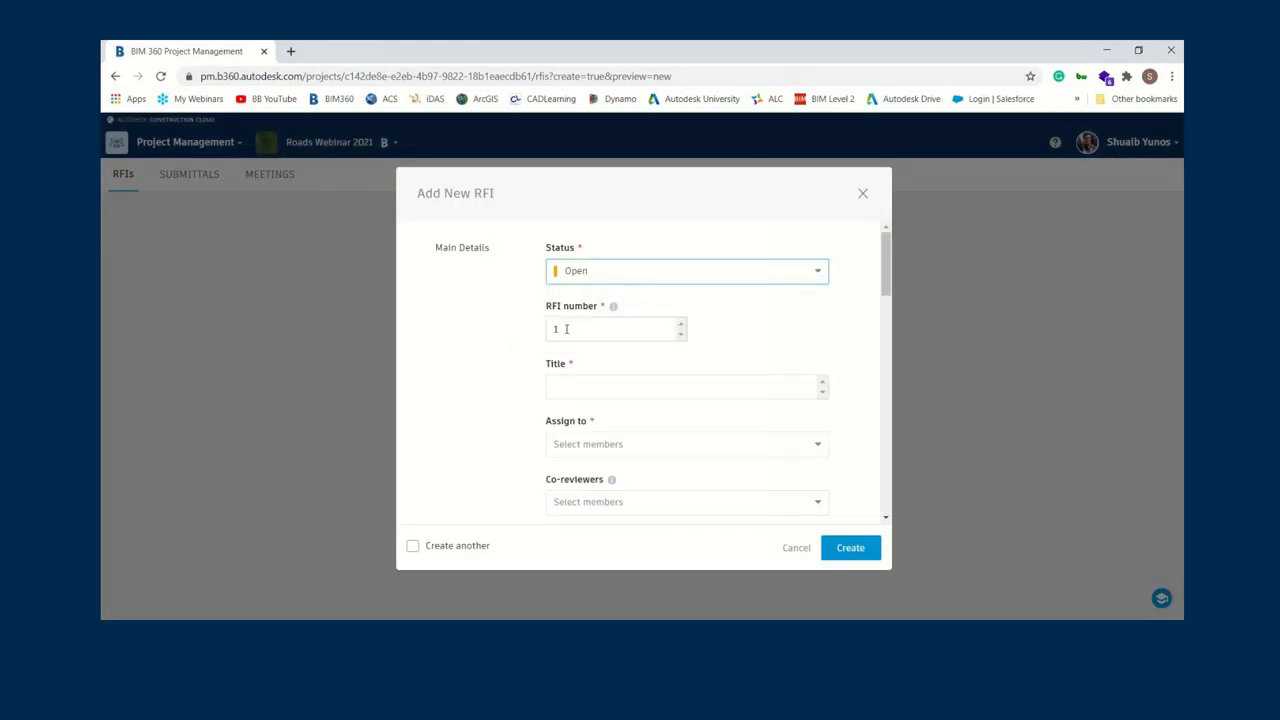
click(603, 393)
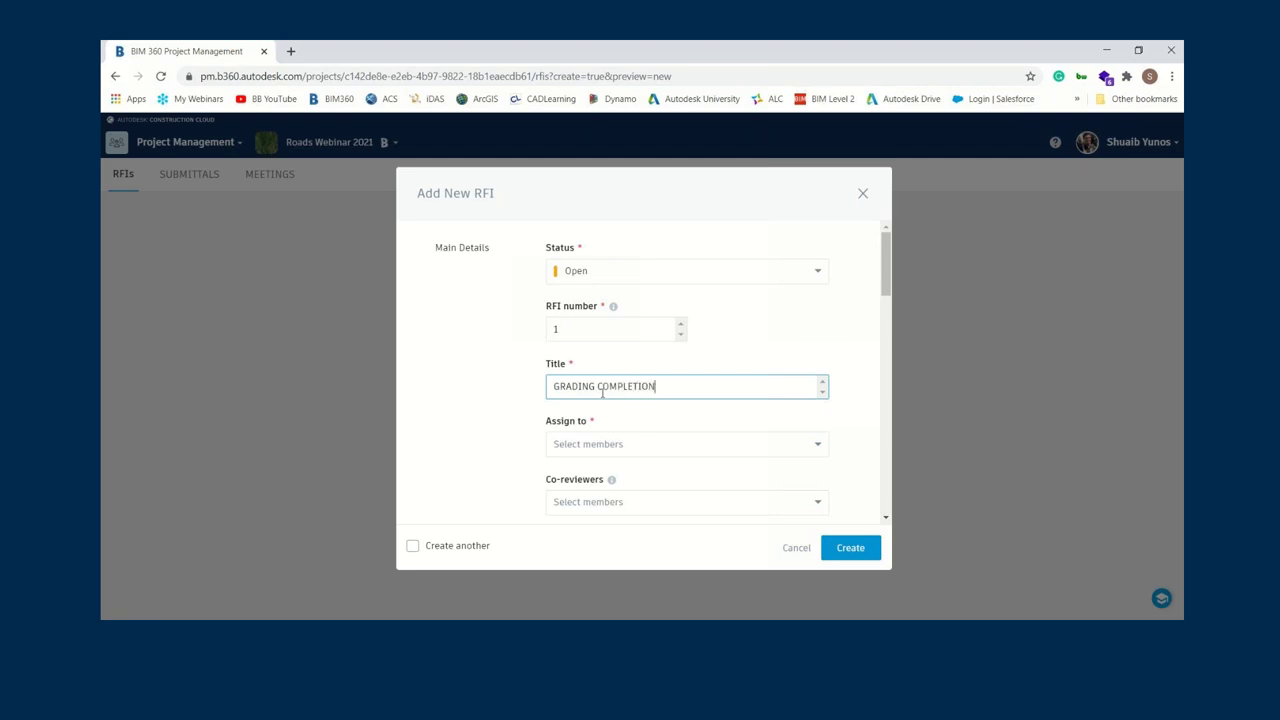
- Review the assignee, co-reviewer and due-date options without selecting anything
click(616, 440)
scroll(600, 410, down, 2)
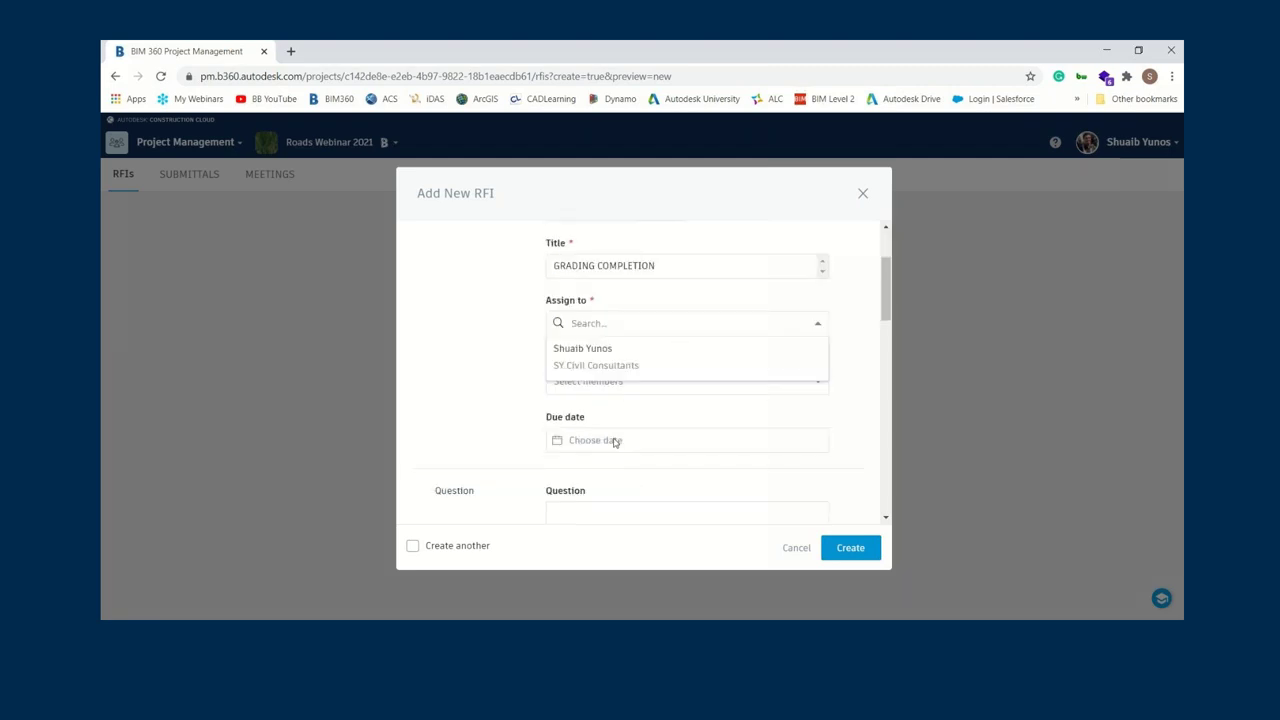
scroll(586, 355, down, 1)
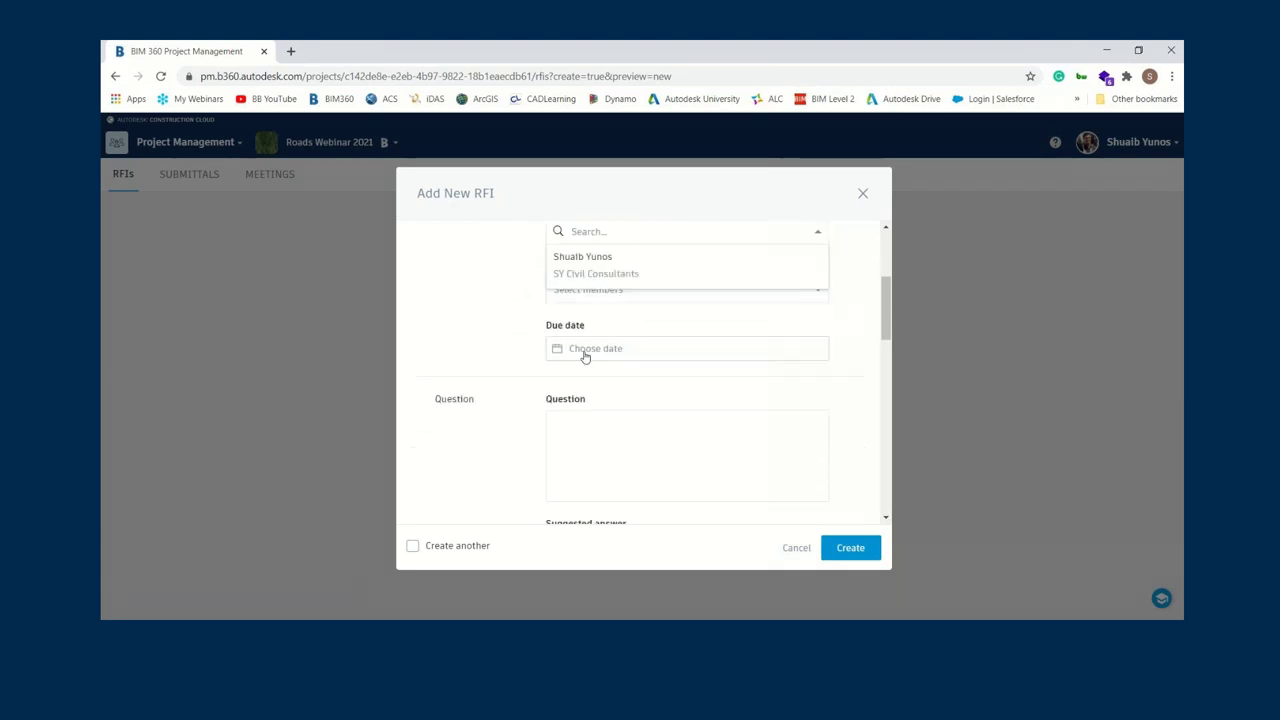
scroll(590, 360, up, 3)
click(643, 430)
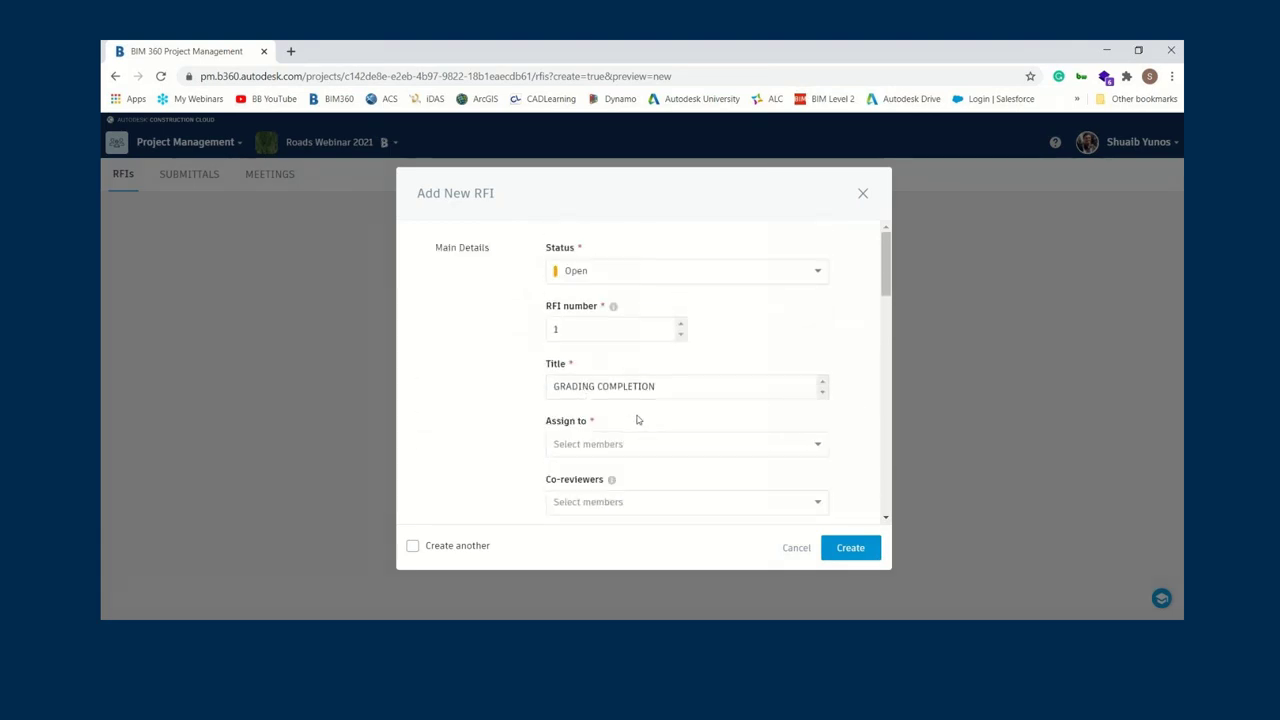
scroll(637, 420, down, 1)
click(624, 424)
scroll(627, 425, down, 2)
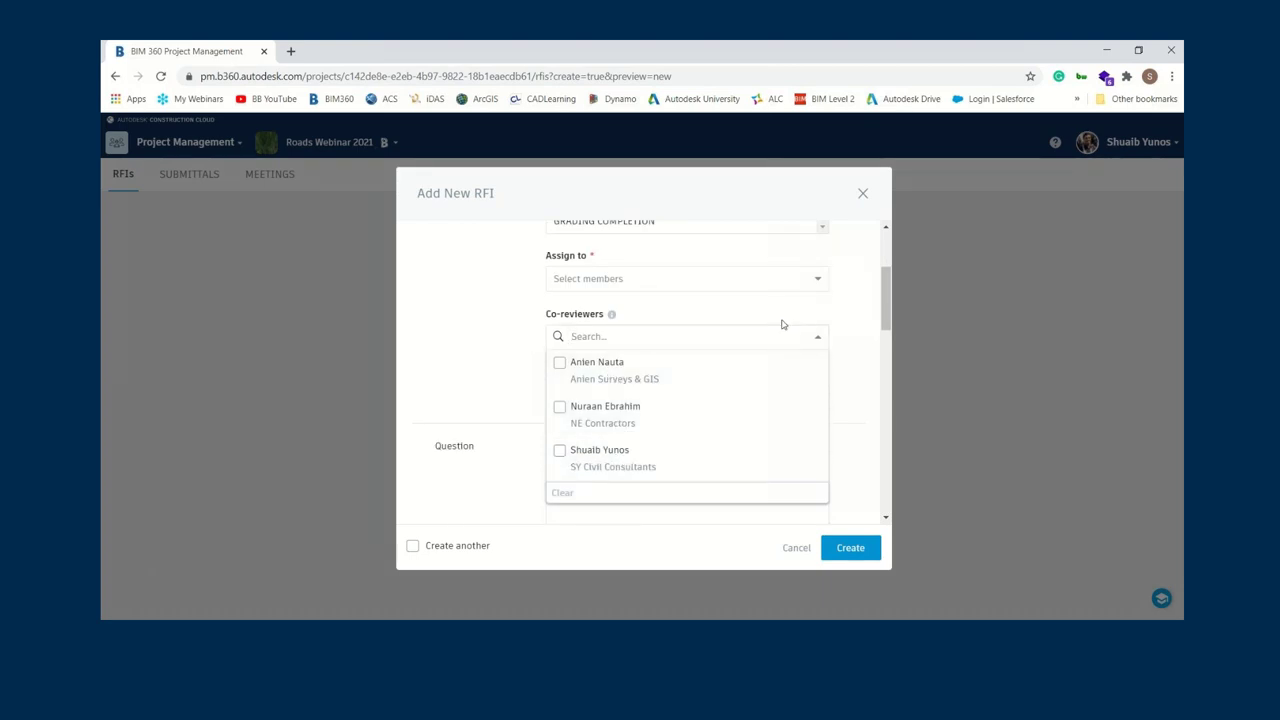
click(854, 323)
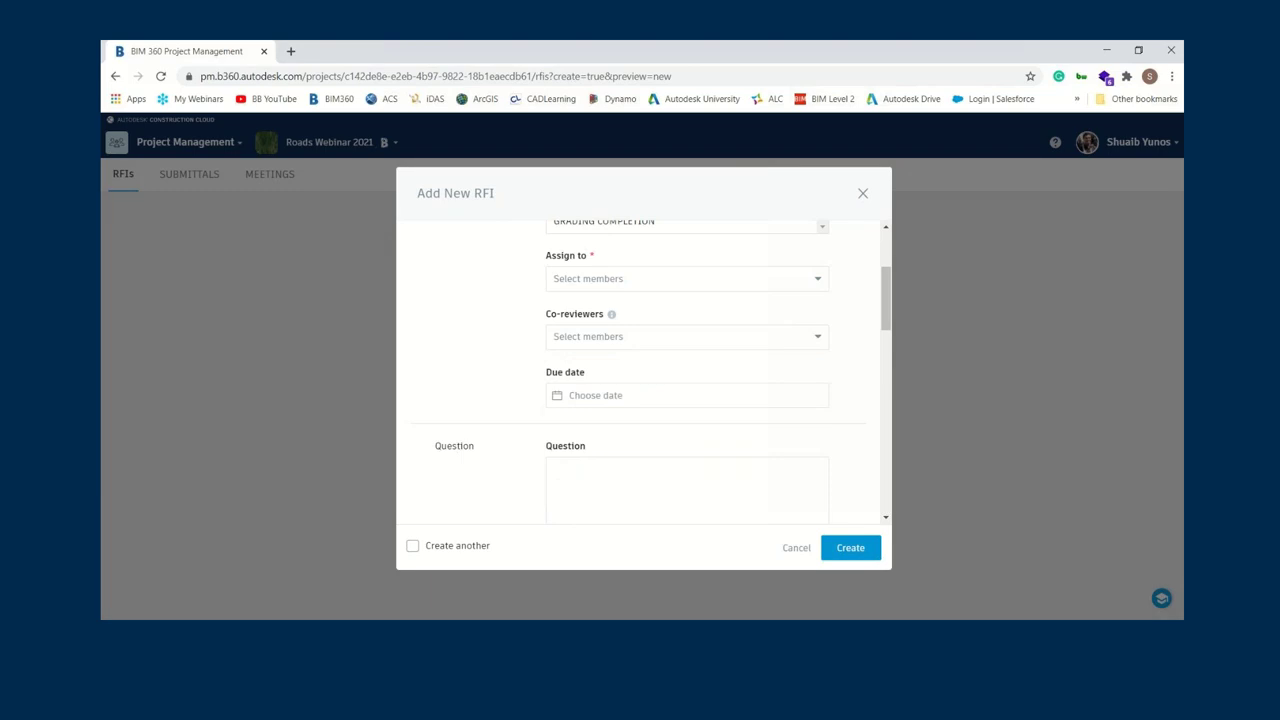
click(648, 396)
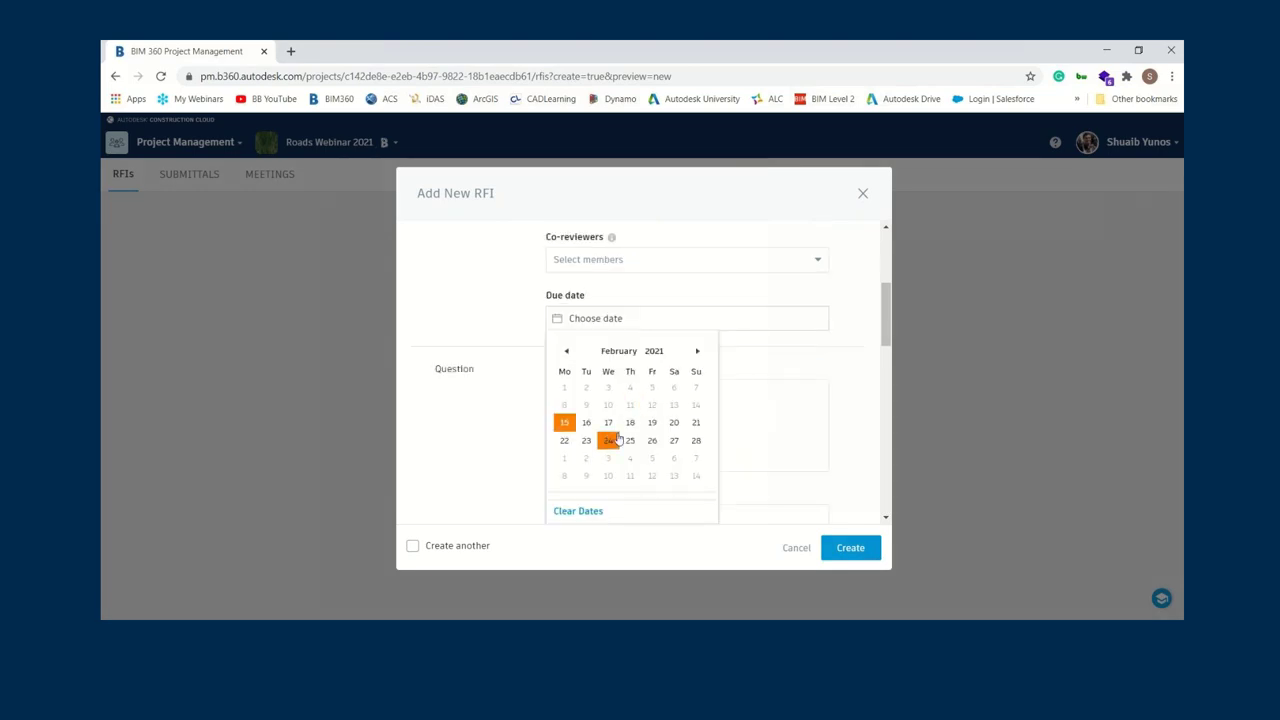
click(844, 358)
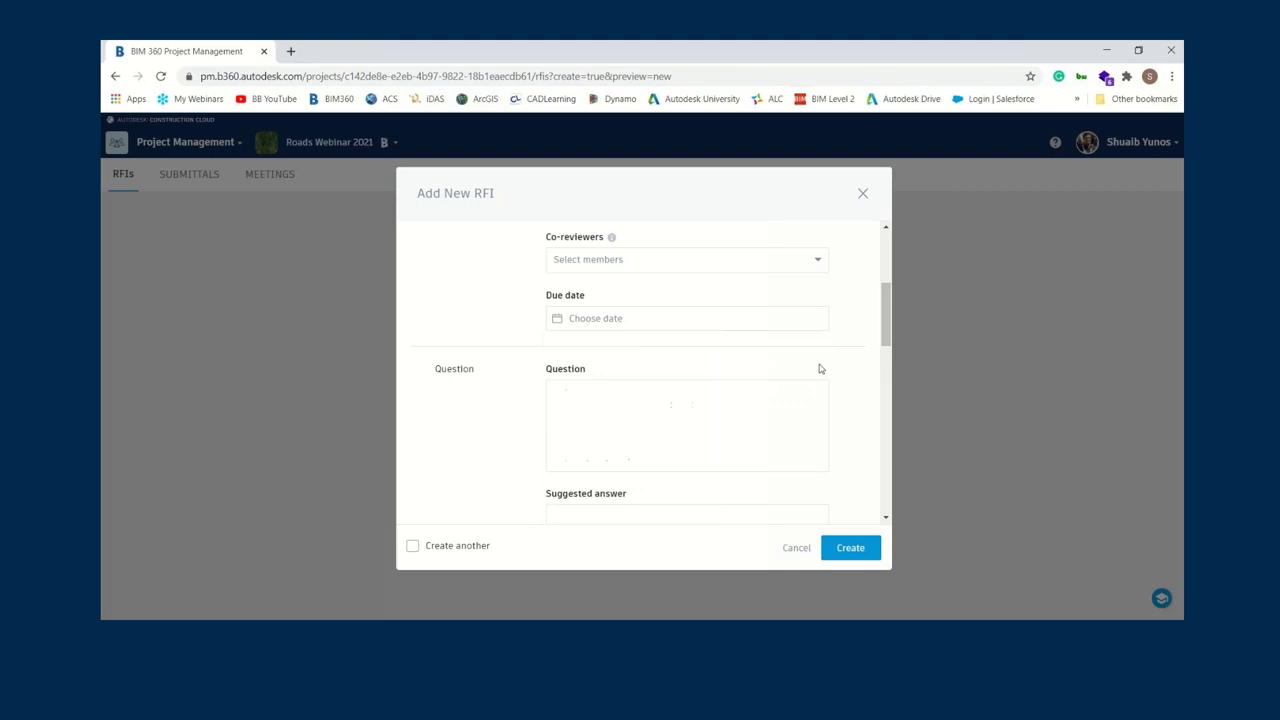
- Under References, bring up the document chooser to link a drawing
scroll(676, 370, down, 2)
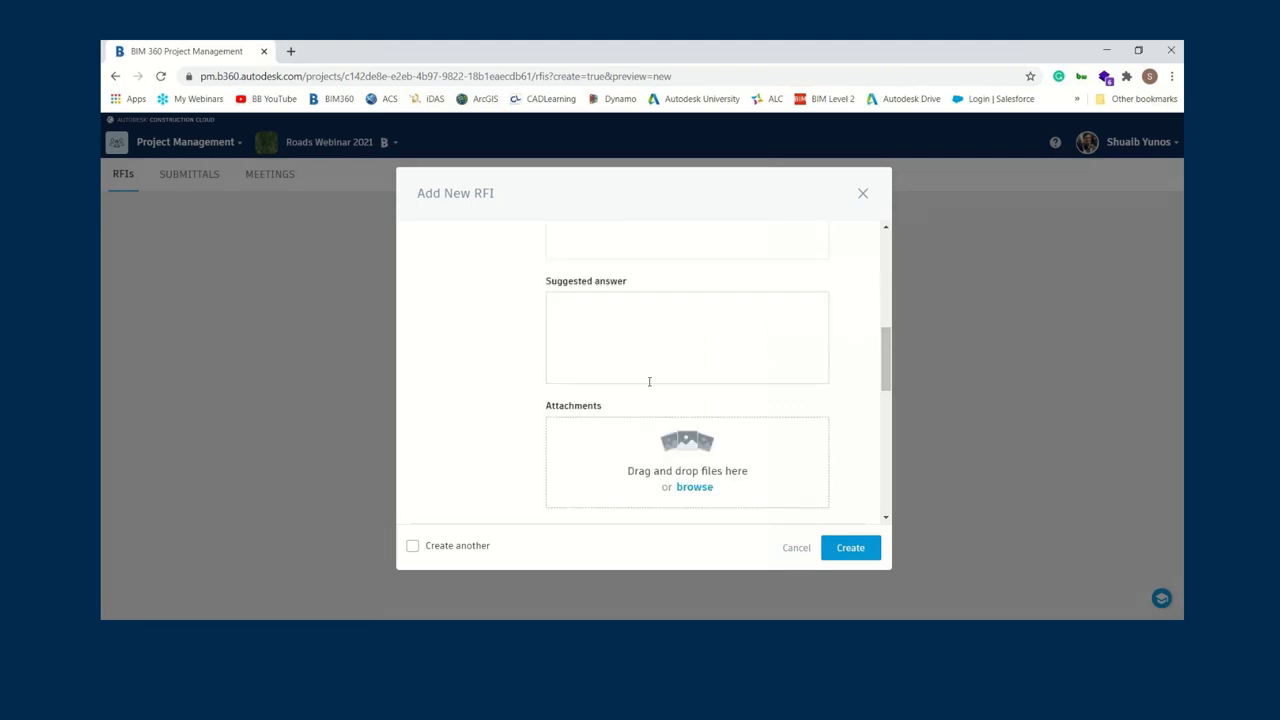
scroll(649, 381, down, 1)
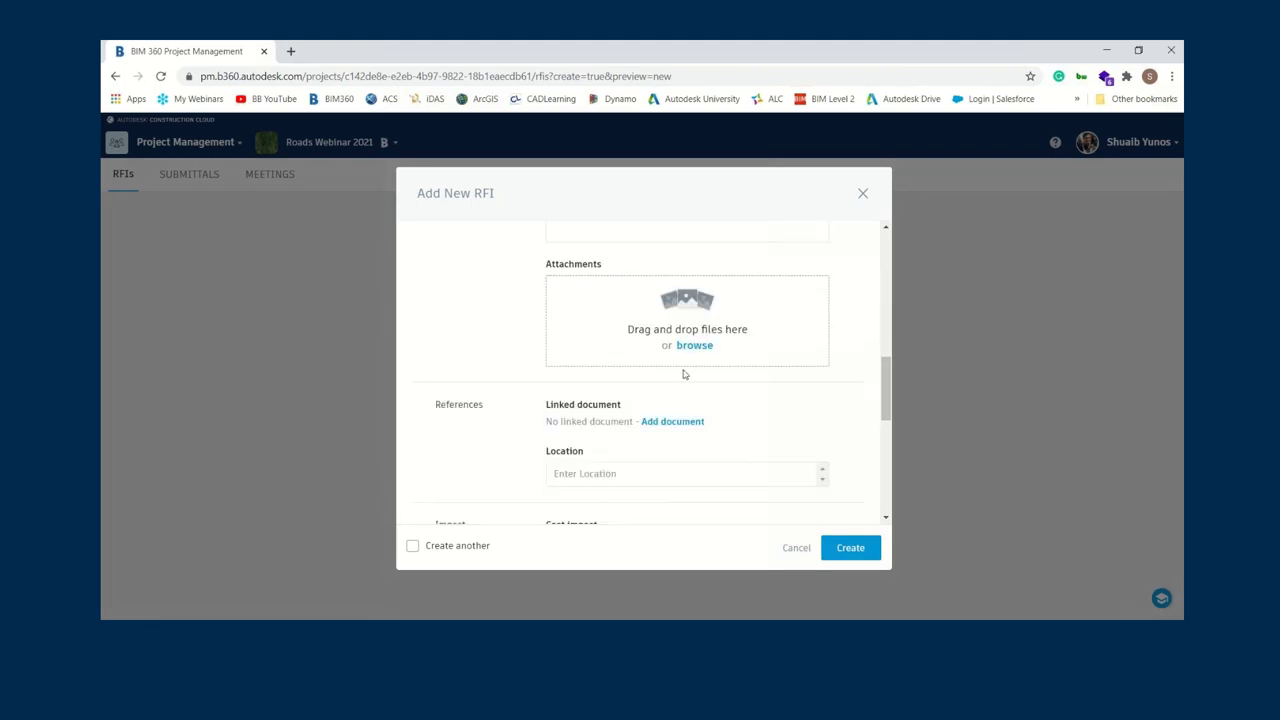
scroll(660, 420, down, 1)
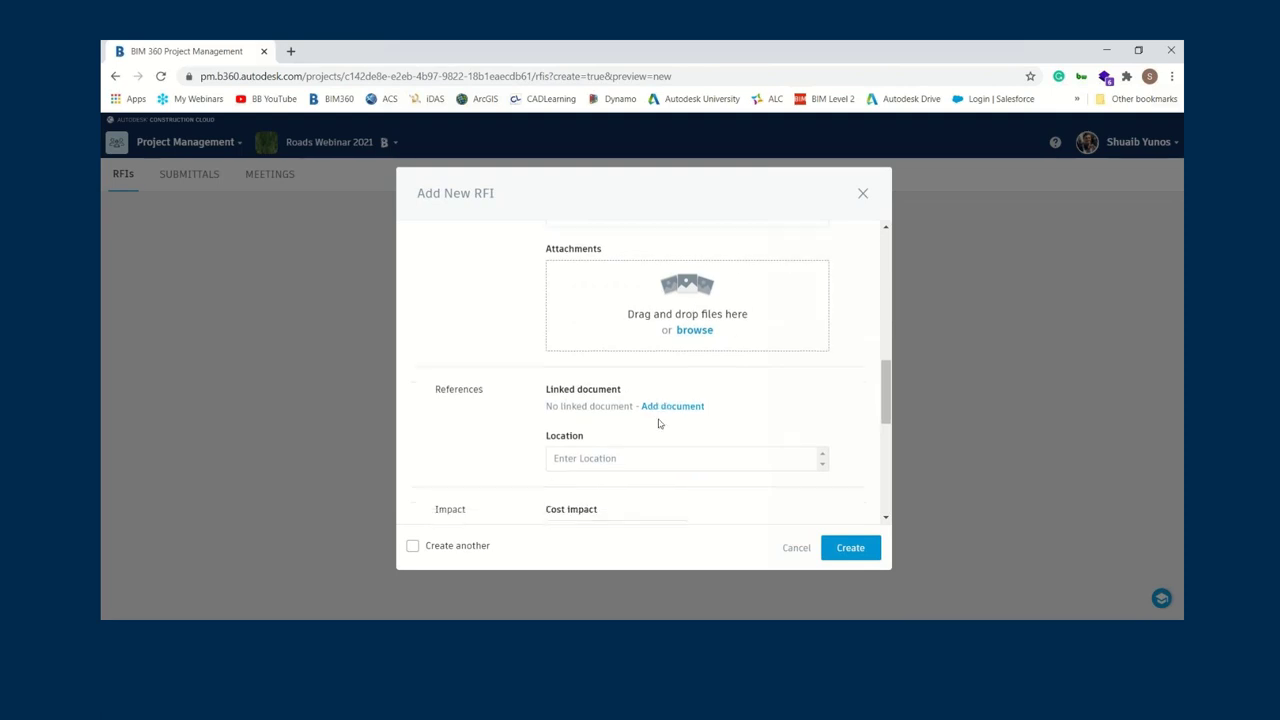
click(657, 350)
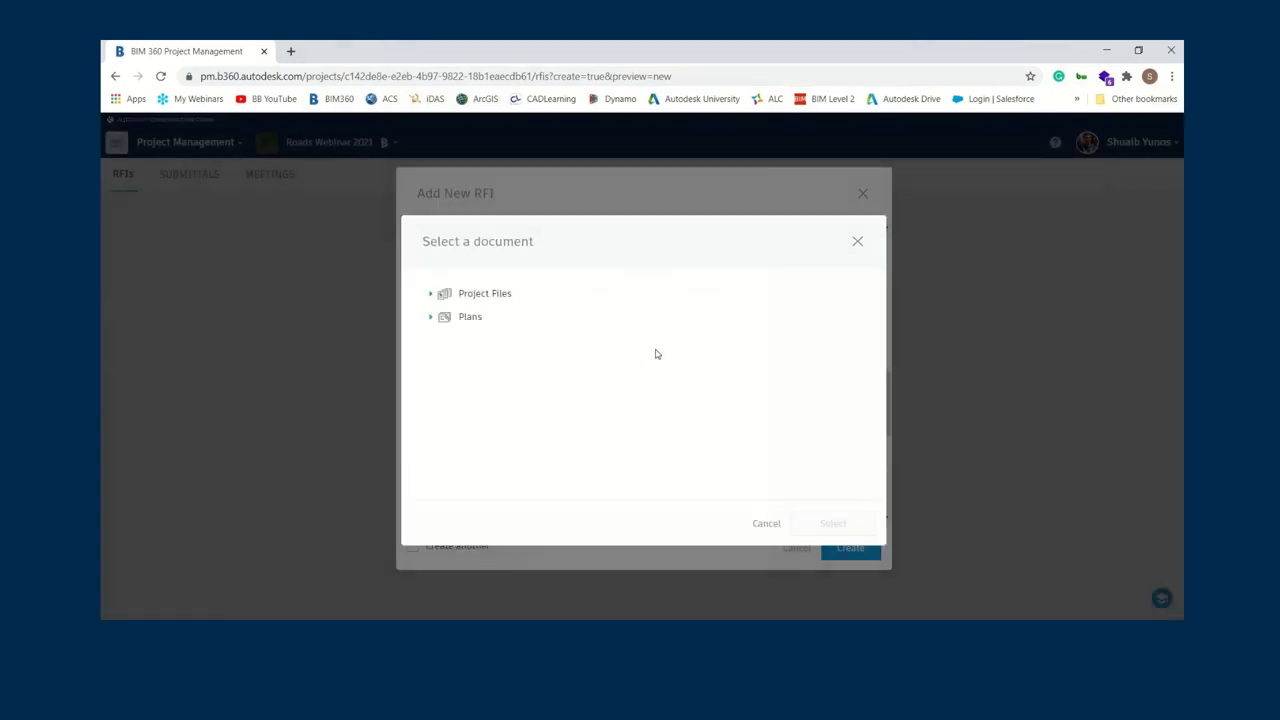
- Select drawing P001 - ROADS - 02 from Plans > Issued For Construction > Roadway
click(431, 316)
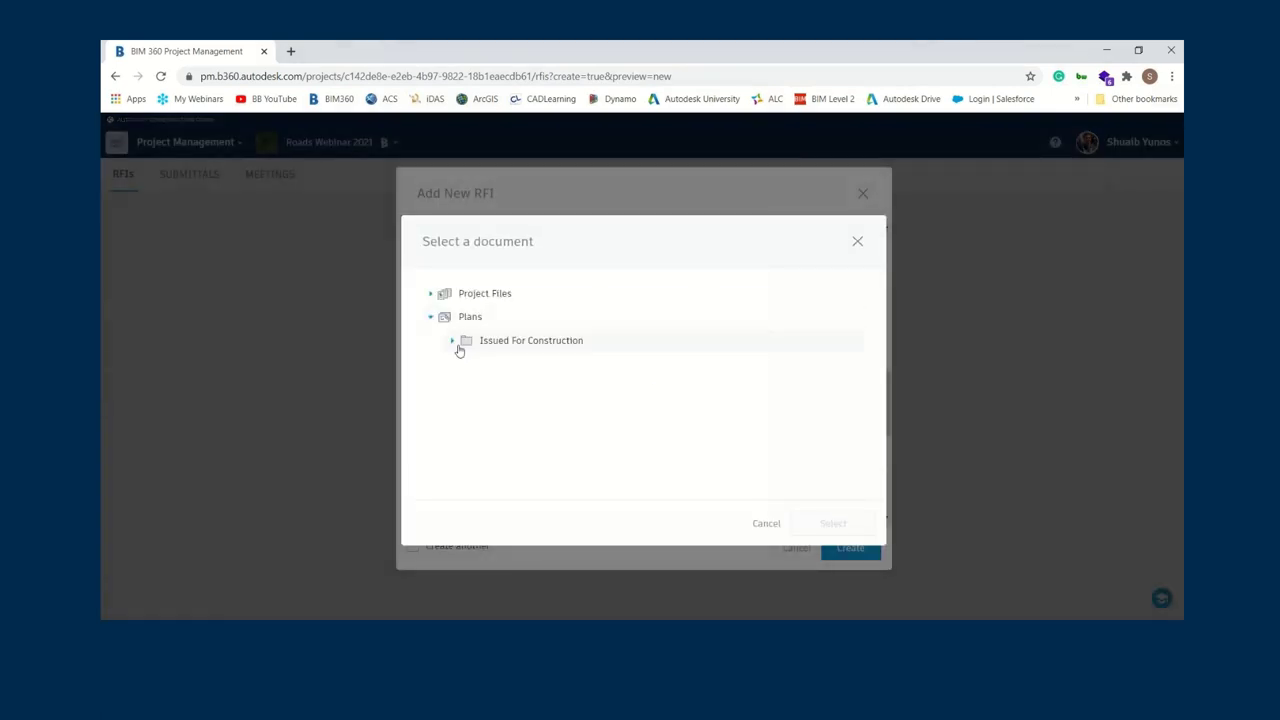
click(452, 340)
click(512, 365)
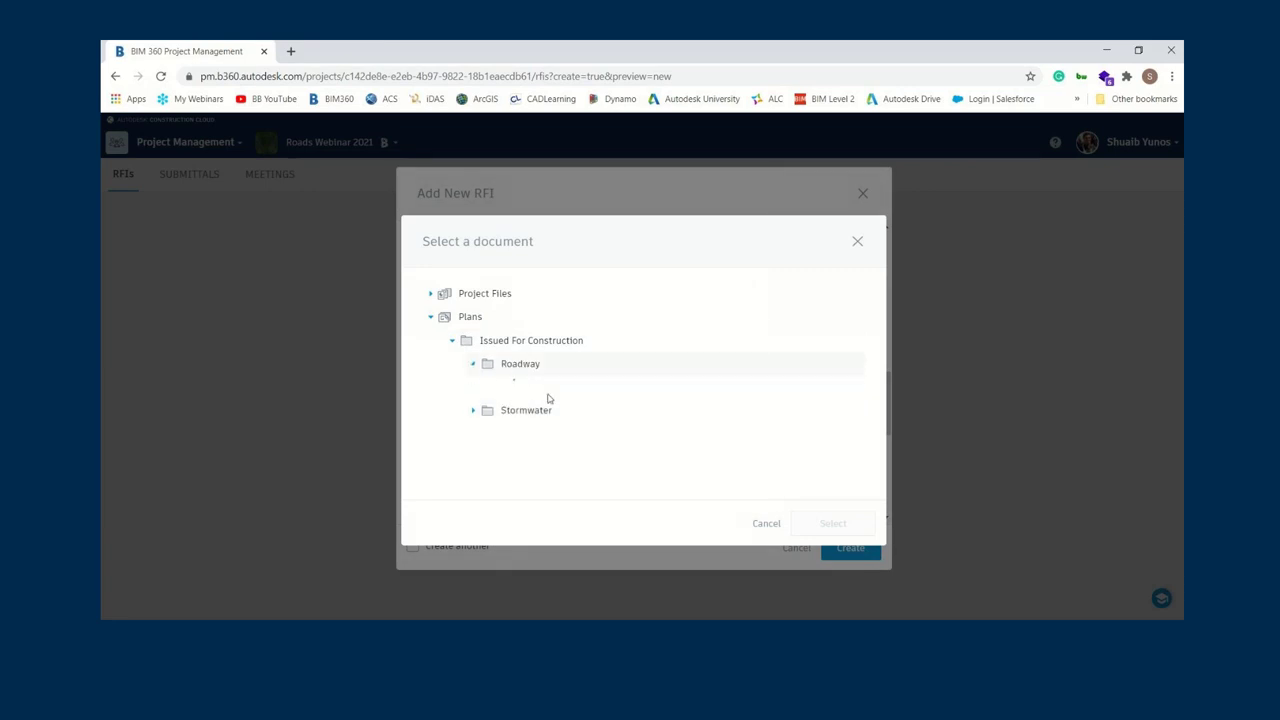
click(576, 420)
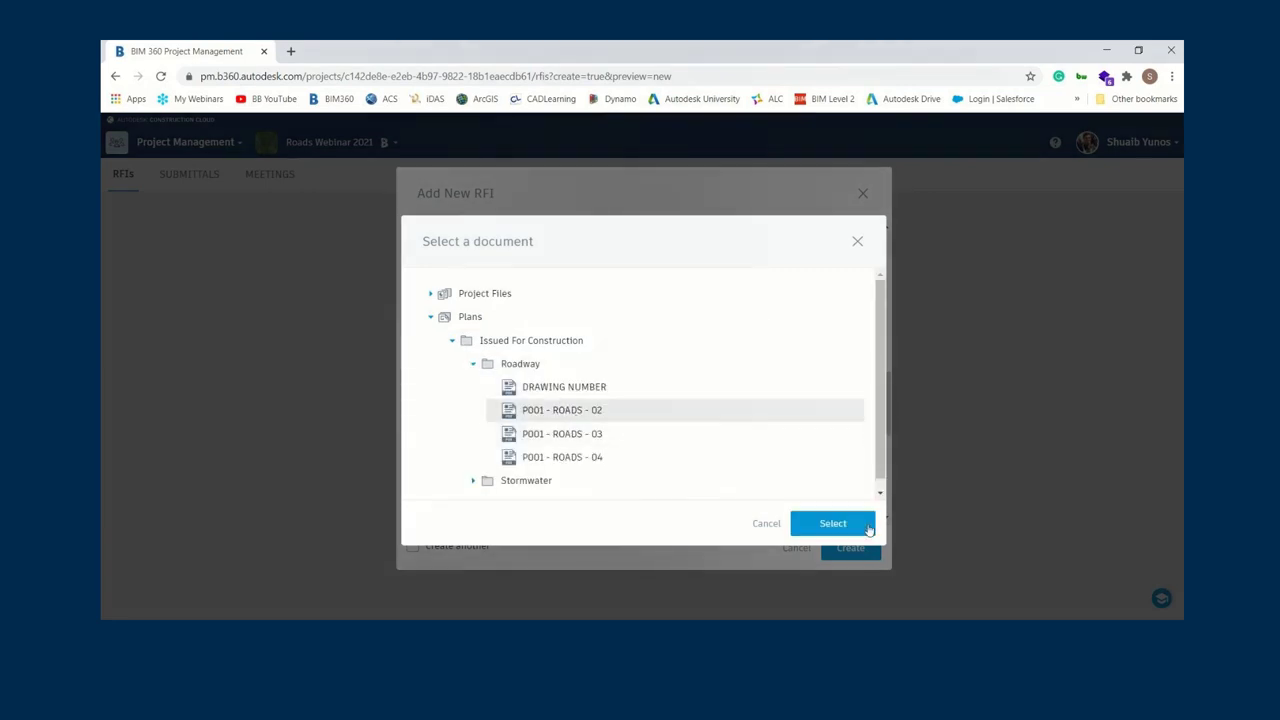
click(843, 523)
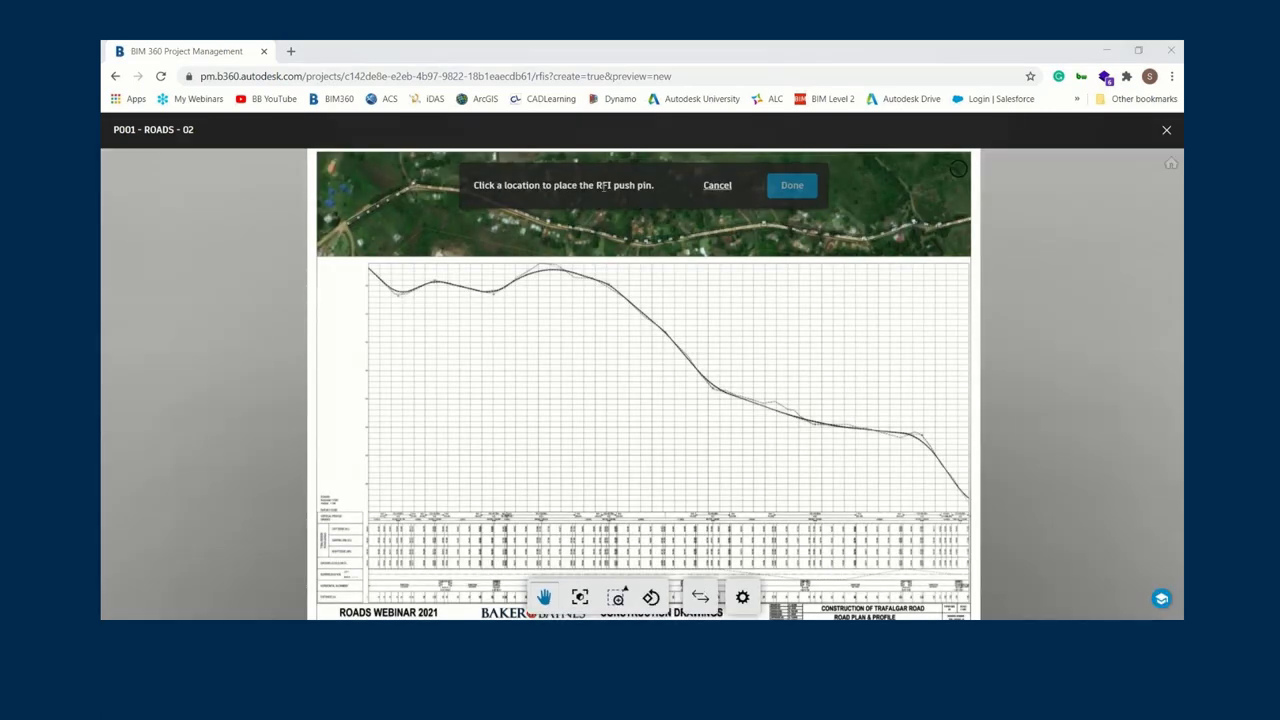
- Place the RFI push pin on the road alignment and finish
scroll(926, 228, up, 1)
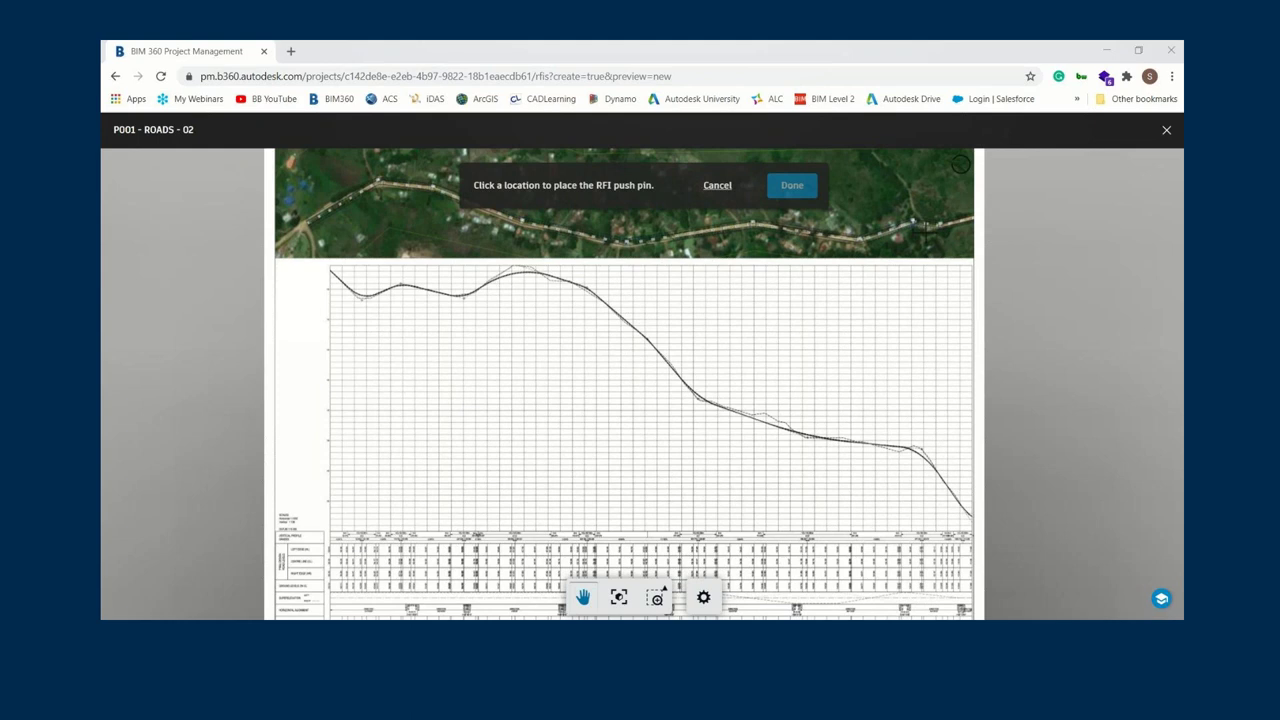
scroll(926, 228, up, 2)
scroll(938, 305, up, 1)
click(807, 291)
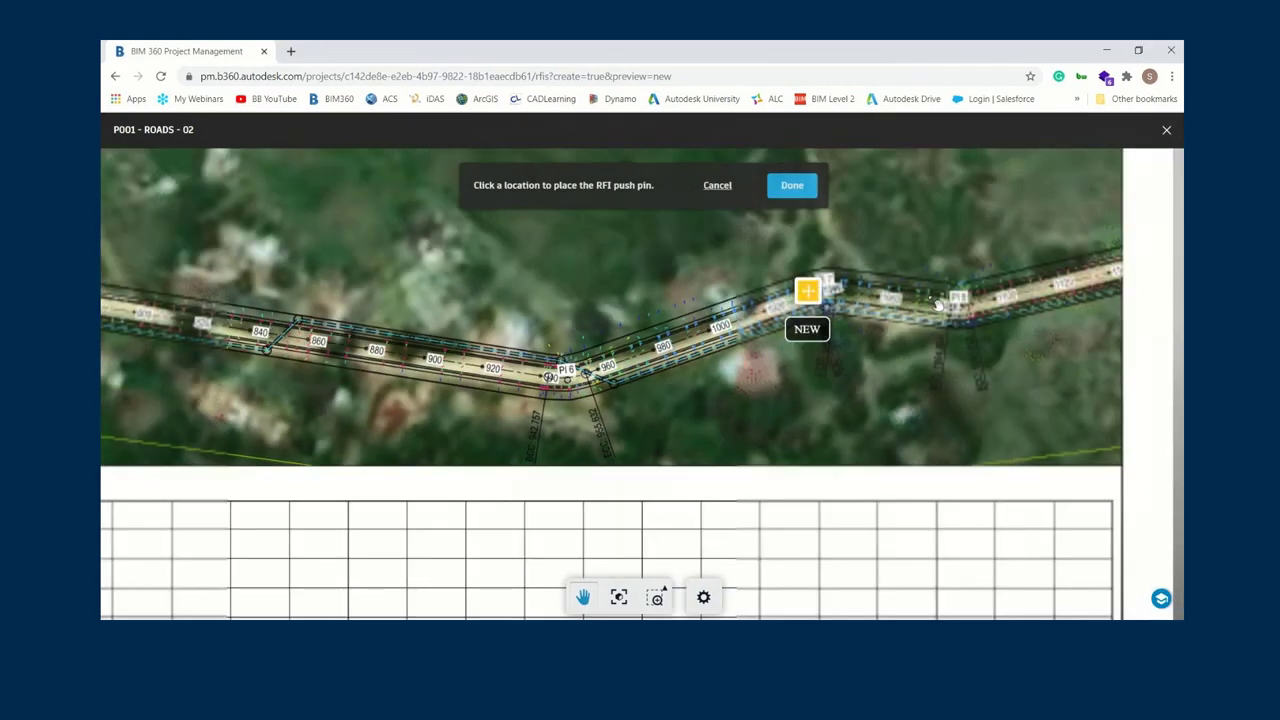
scroll(900, 285, down, 3)
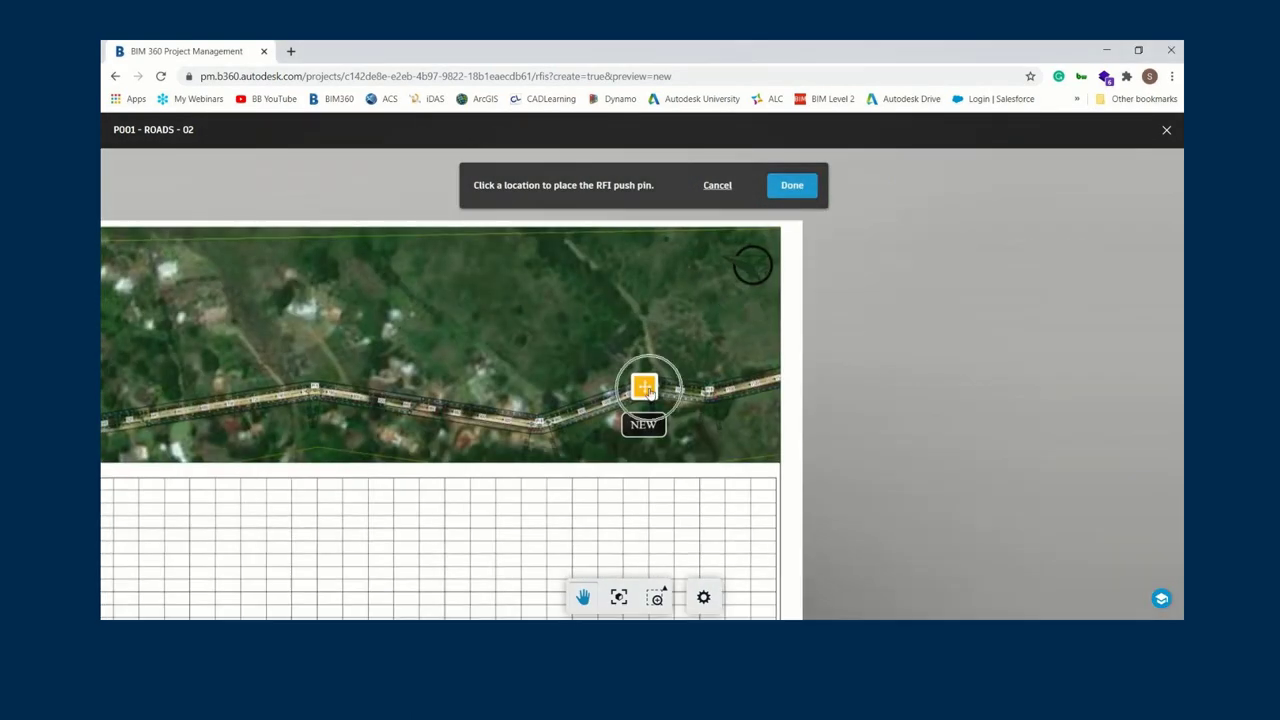
click(793, 190)
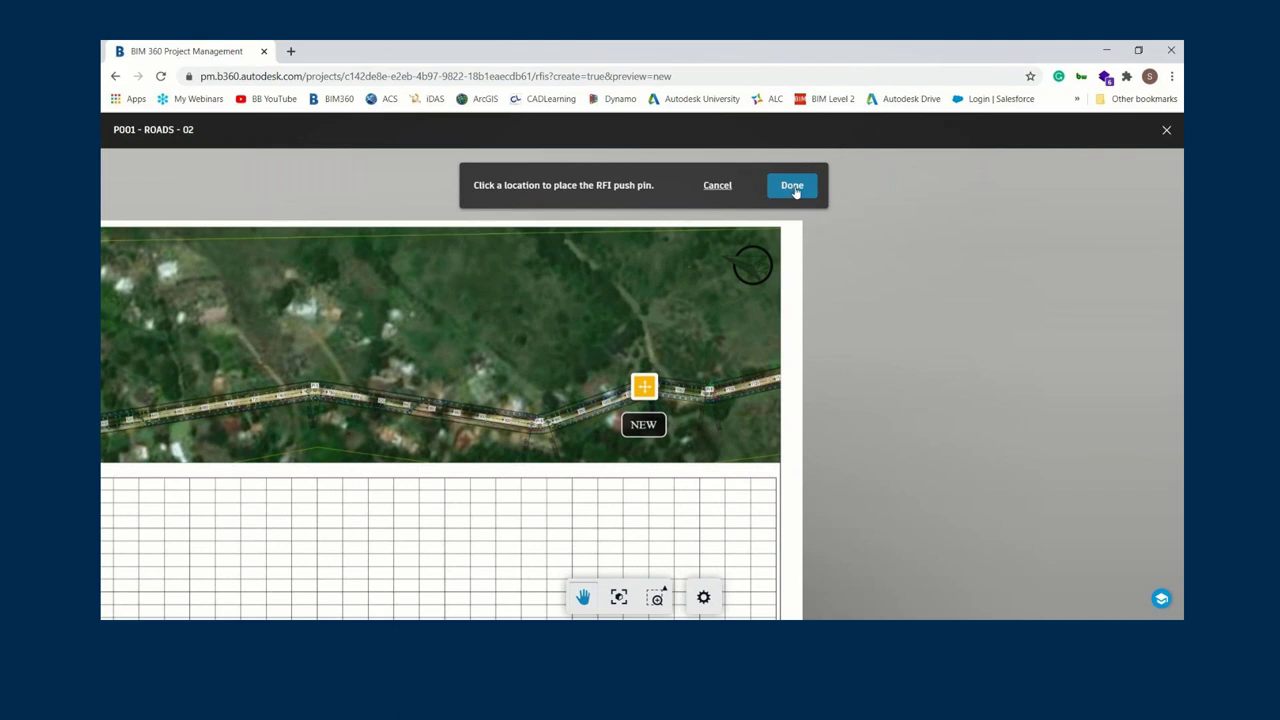
- Set cost impact and schedule impact to Yes and priority to High
scroll(612, 477, down, 1)
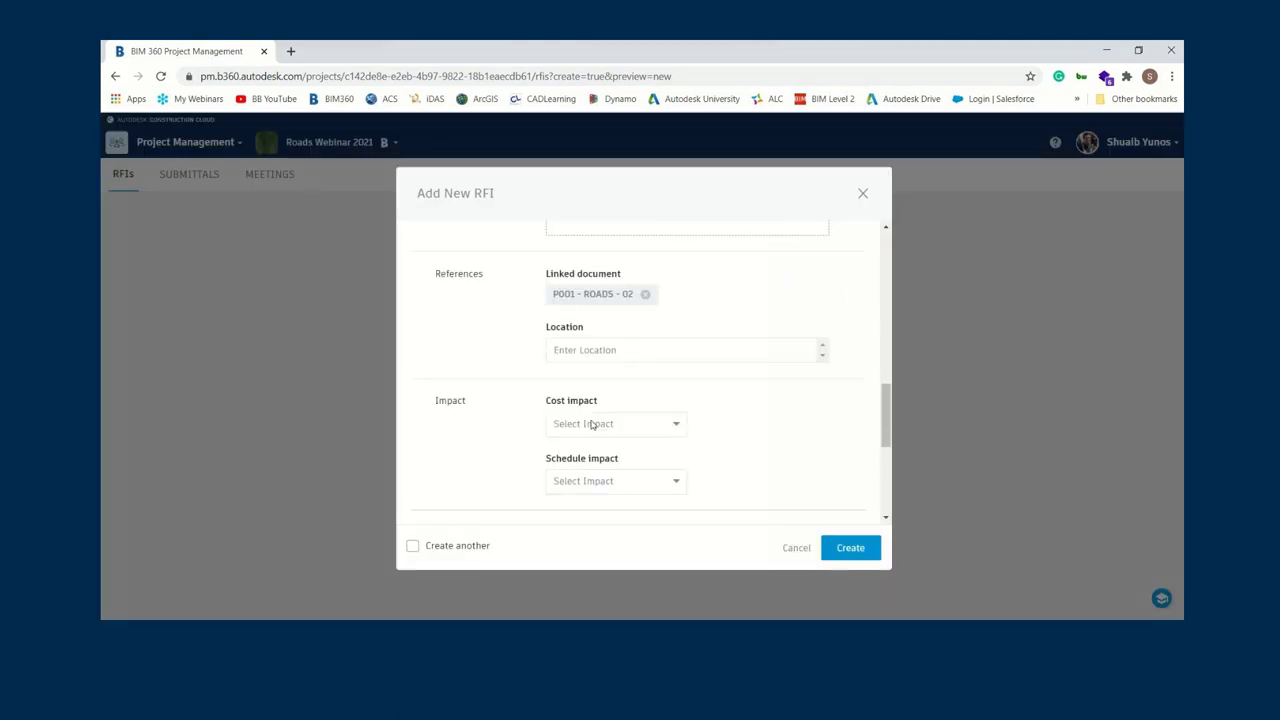
scroll(614, 363, down, 2)
click(566, 276)
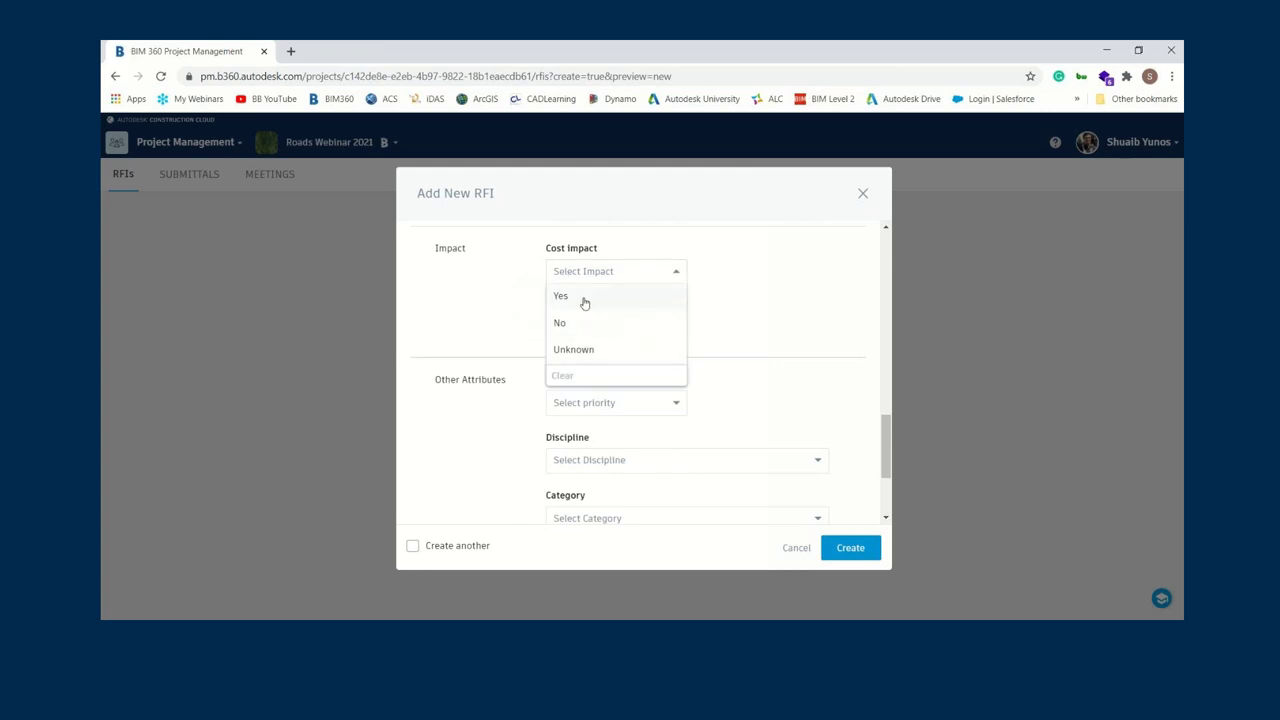
click(585, 298)
click(598, 331)
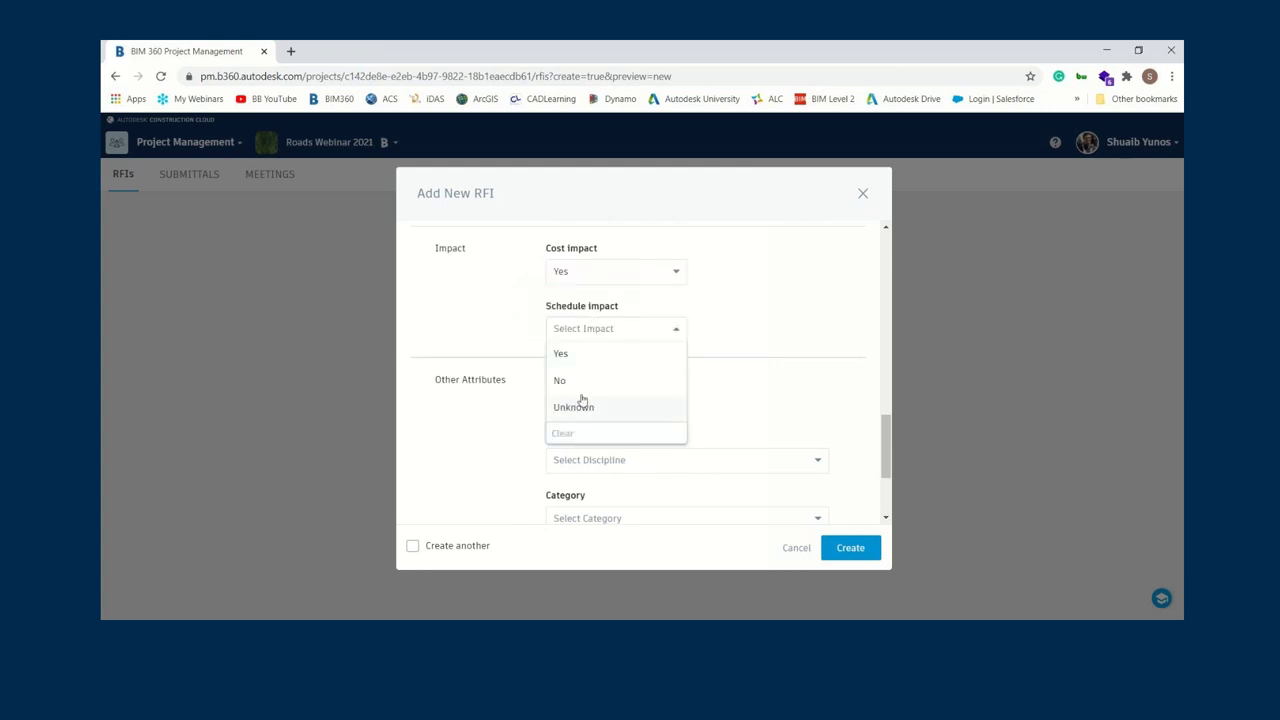
click(581, 356)
click(613, 408)
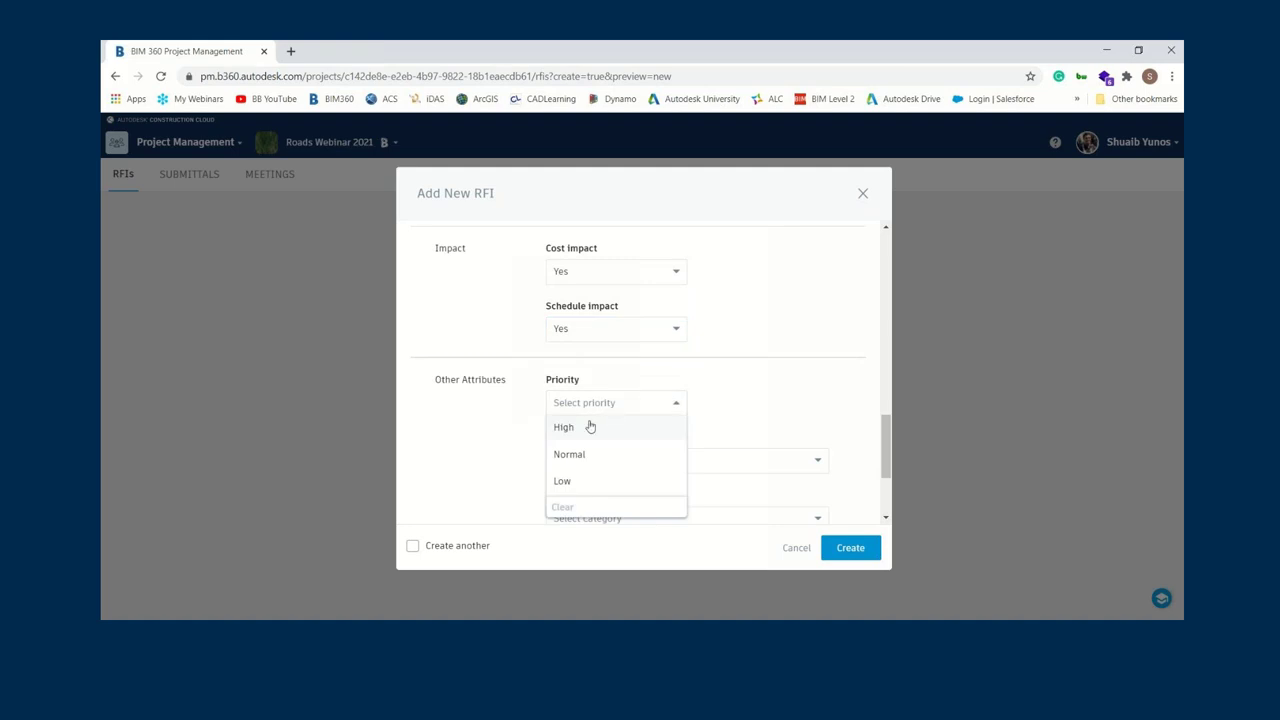
click(592, 430)
- Set the discipline to Civil/Site and the category to Constructability
scroll(646, 403, down, 1)
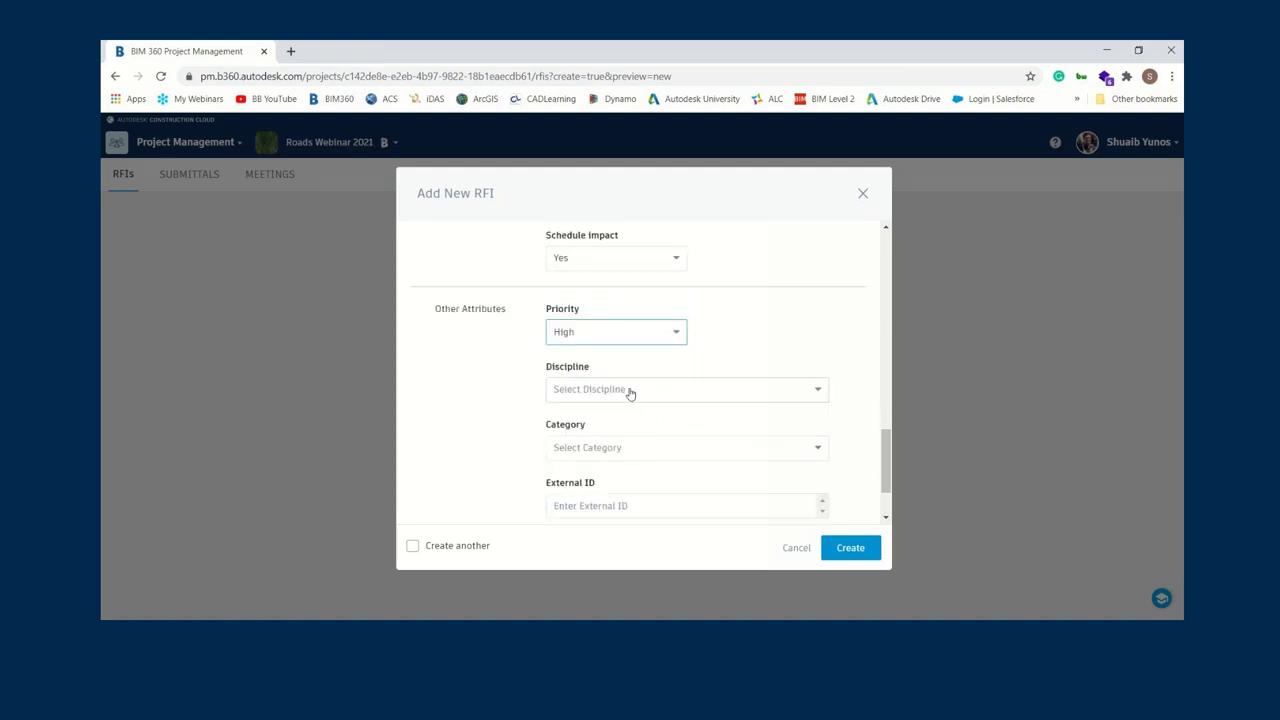
click(629, 391)
click(588, 318)
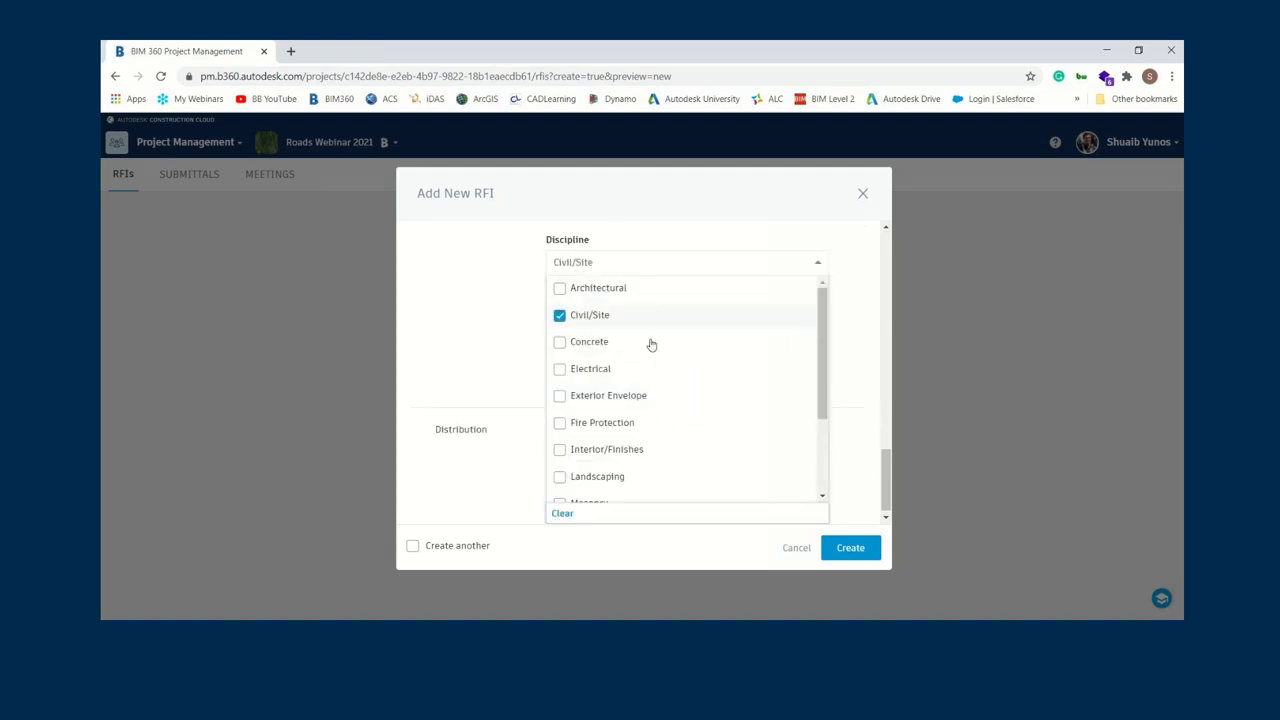
click(837, 305)
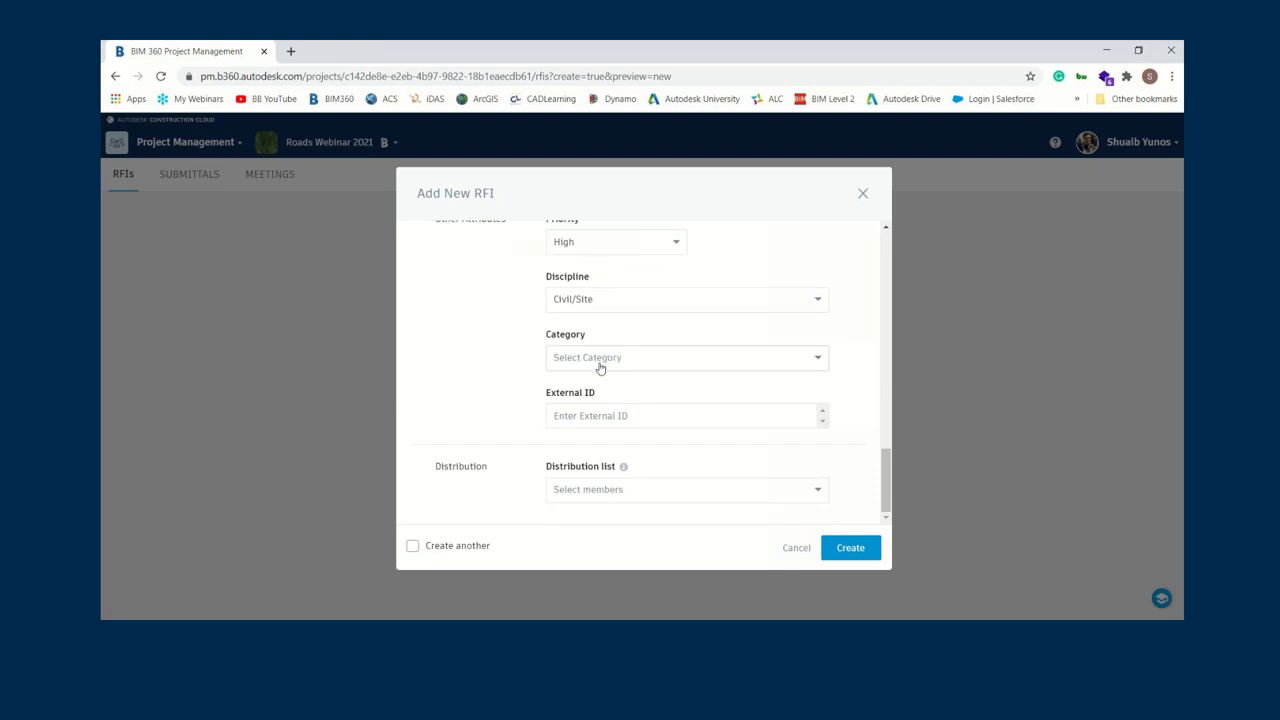
click(600, 360)
click(592, 368)
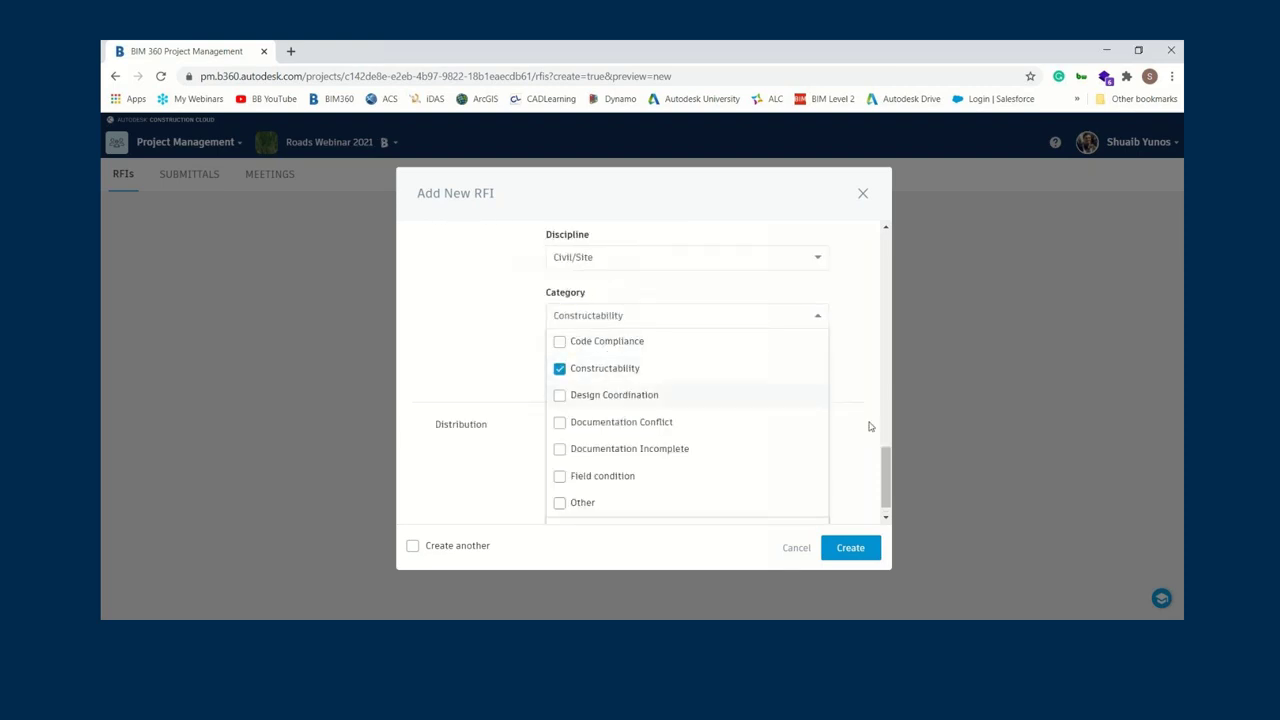
click(884, 426)
- Leave the distribution list empty and attempt to create the RFI
scroll(720, 430, down, 3)
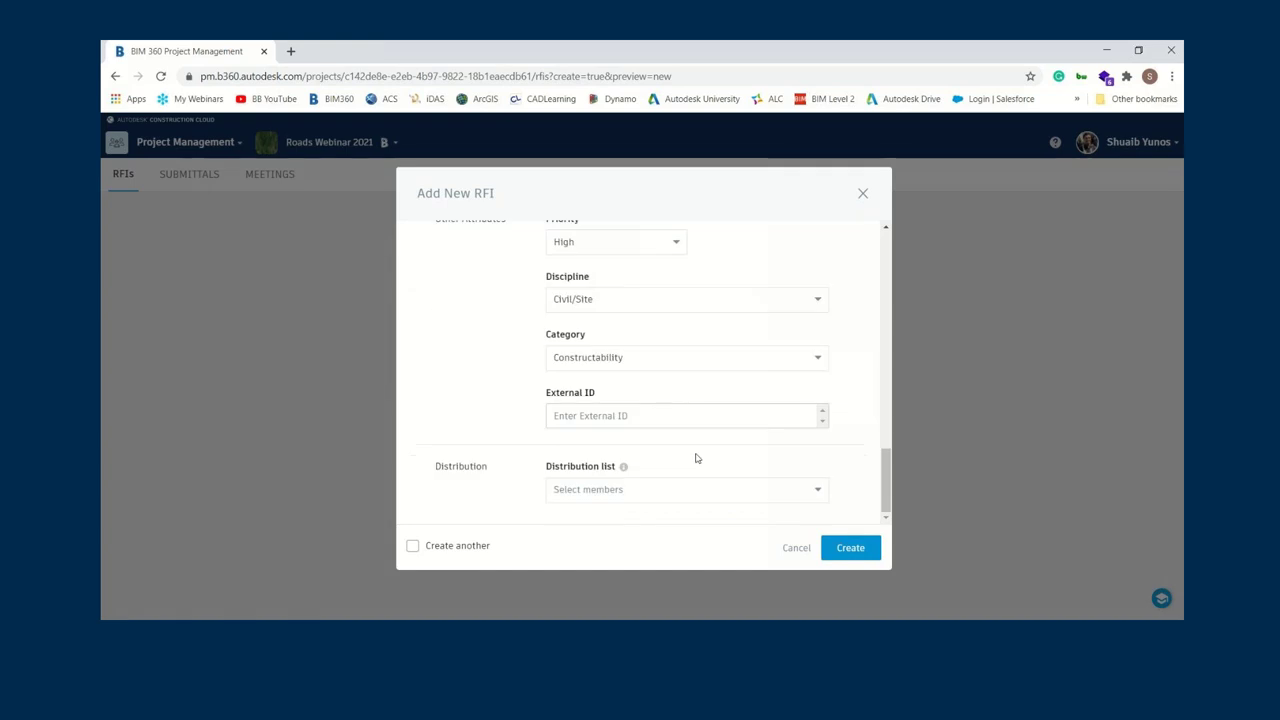
click(577, 489)
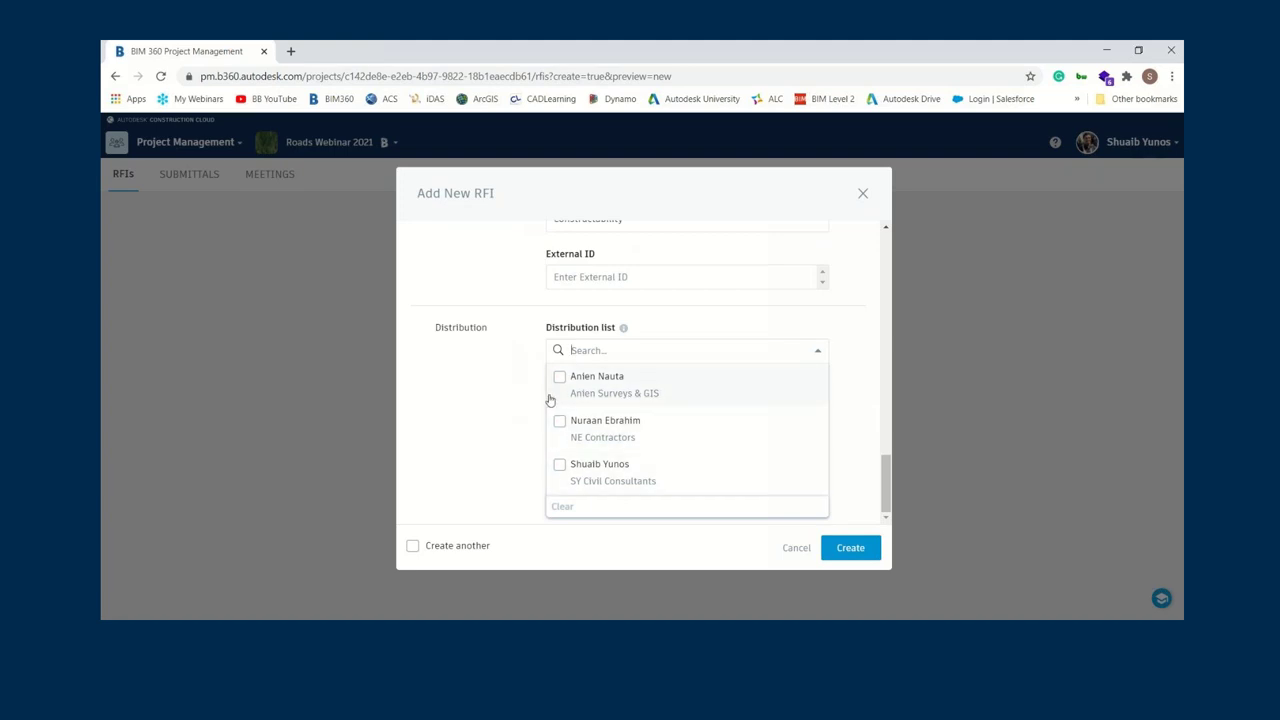
click(651, 518)
click(848, 548)
- Assign the RFI to SY Civil Consultants, add NE Contractors as co-reviewer, and create it
scroll(651, 417, up, 15)
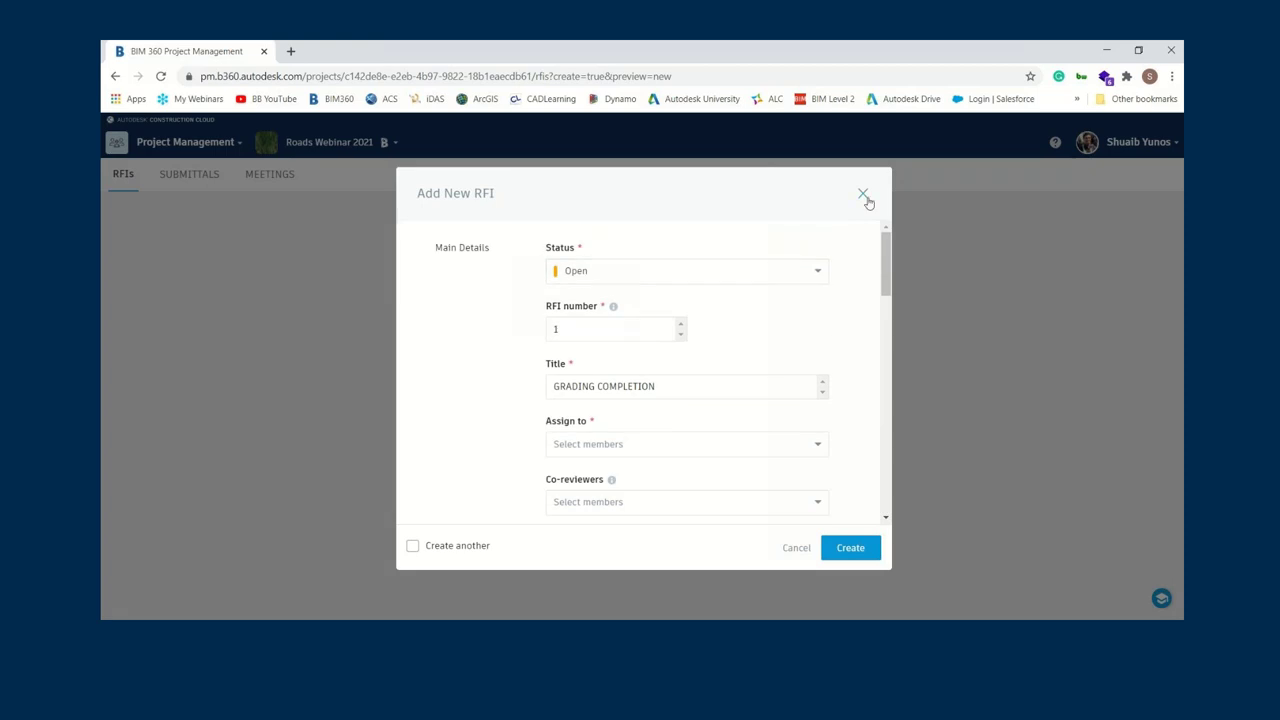
scroll(650, 356, down, 3)
click(598, 309)
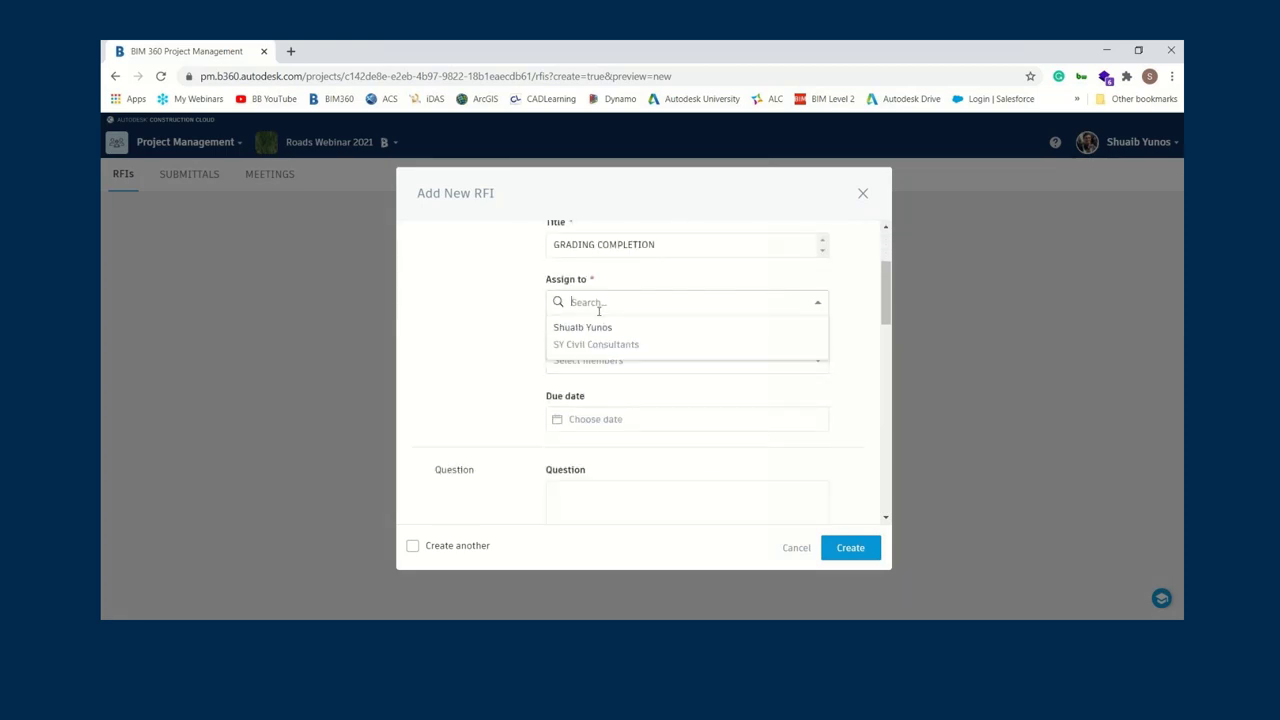
click(589, 328)
click(603, 363)
click(603, 433)
click(846, 549)
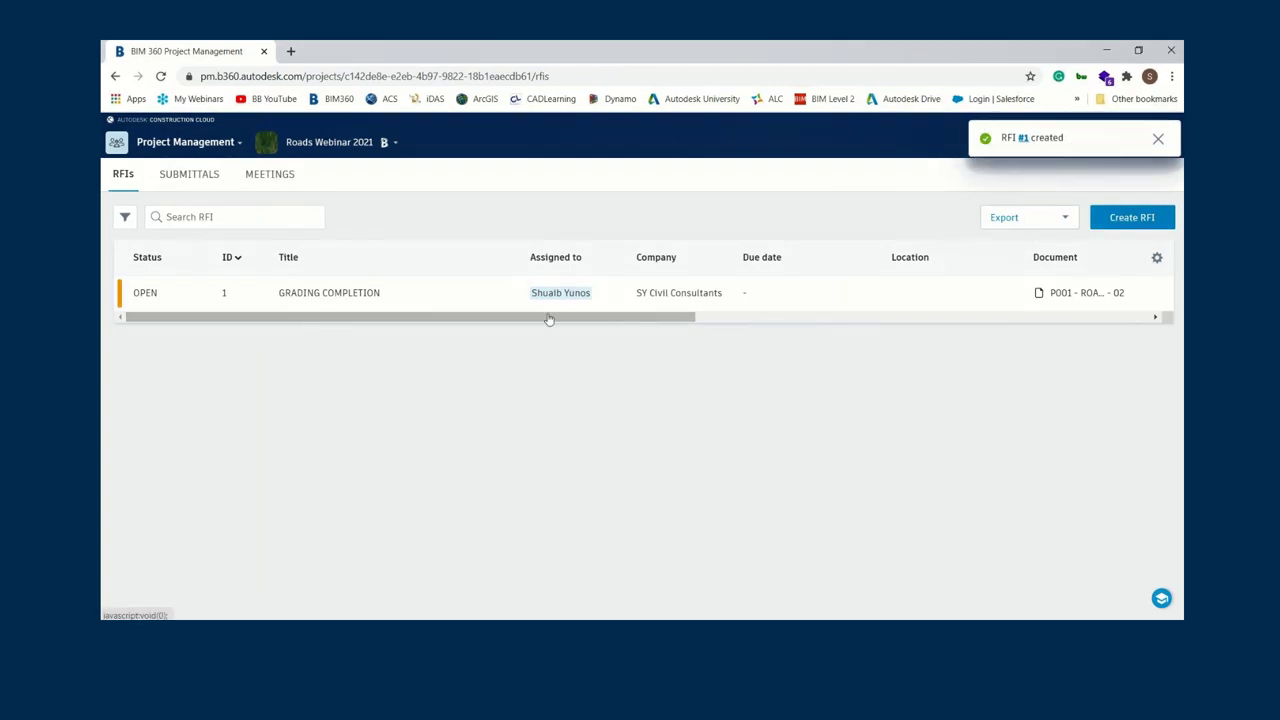
- Open the GRADING COMPLETION RFI and set its due date to Feb 25, 2021
click(337, 303)
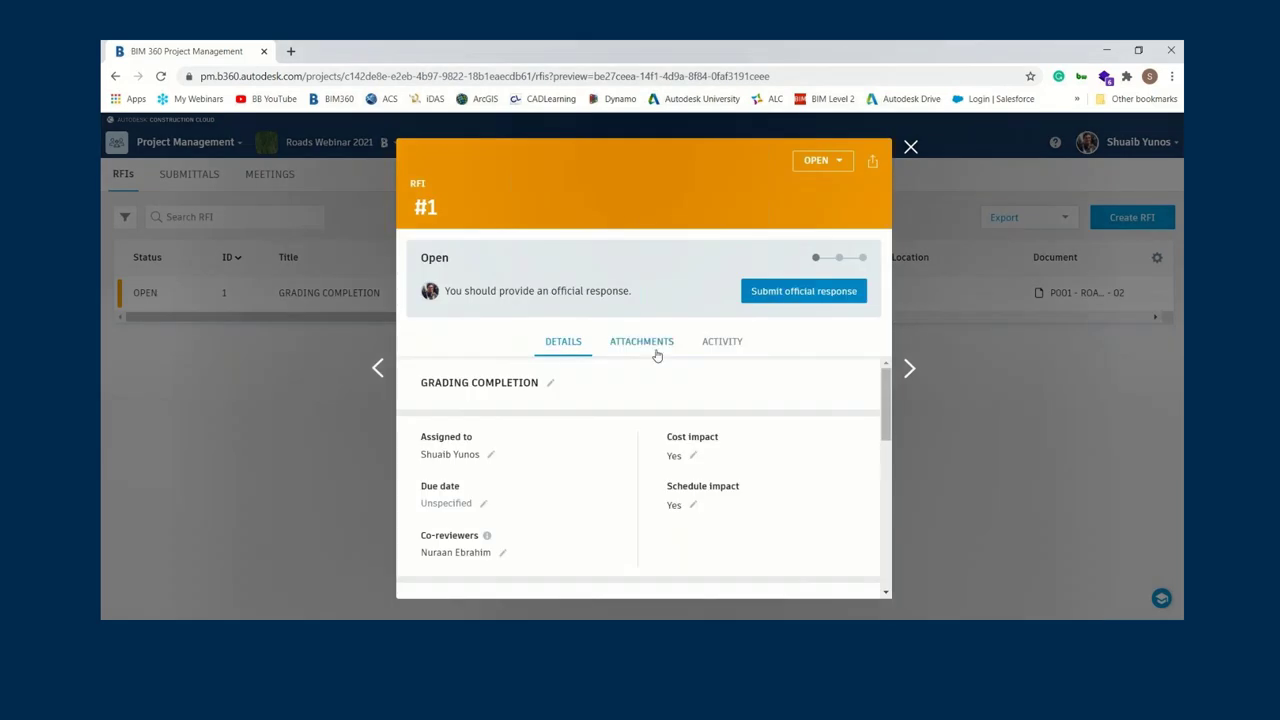
click(478, 506)
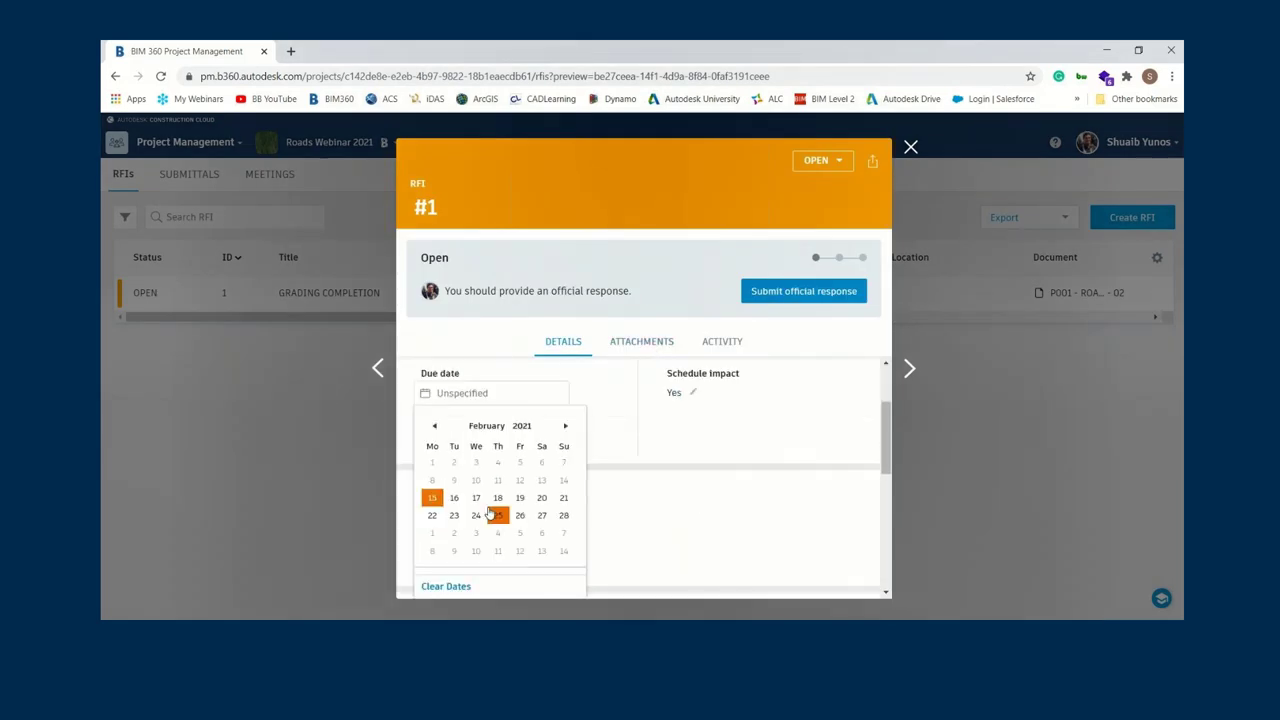
click(496, 514)
- Review the RFI's attachments and activity, keep status Open, and close the details
scroll(607, 513, down, 1)
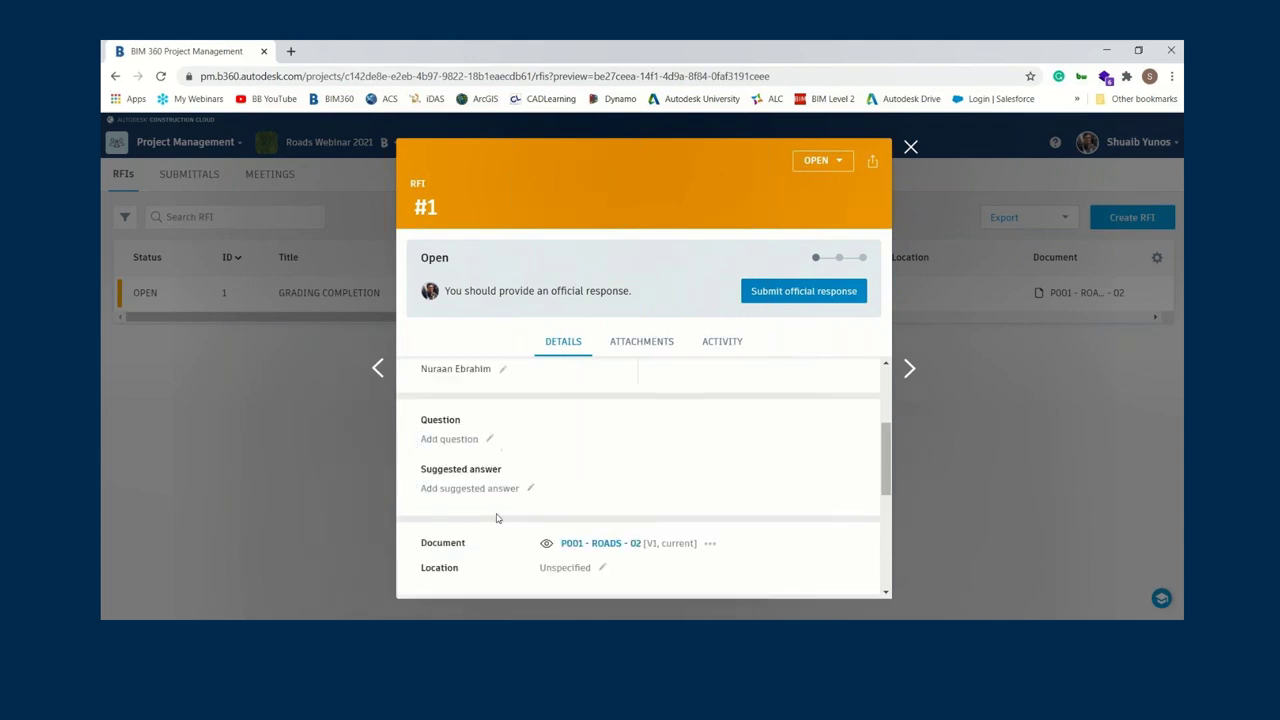
scroll(495, 530, down, 2)
scroll(510, 445, down, 2)
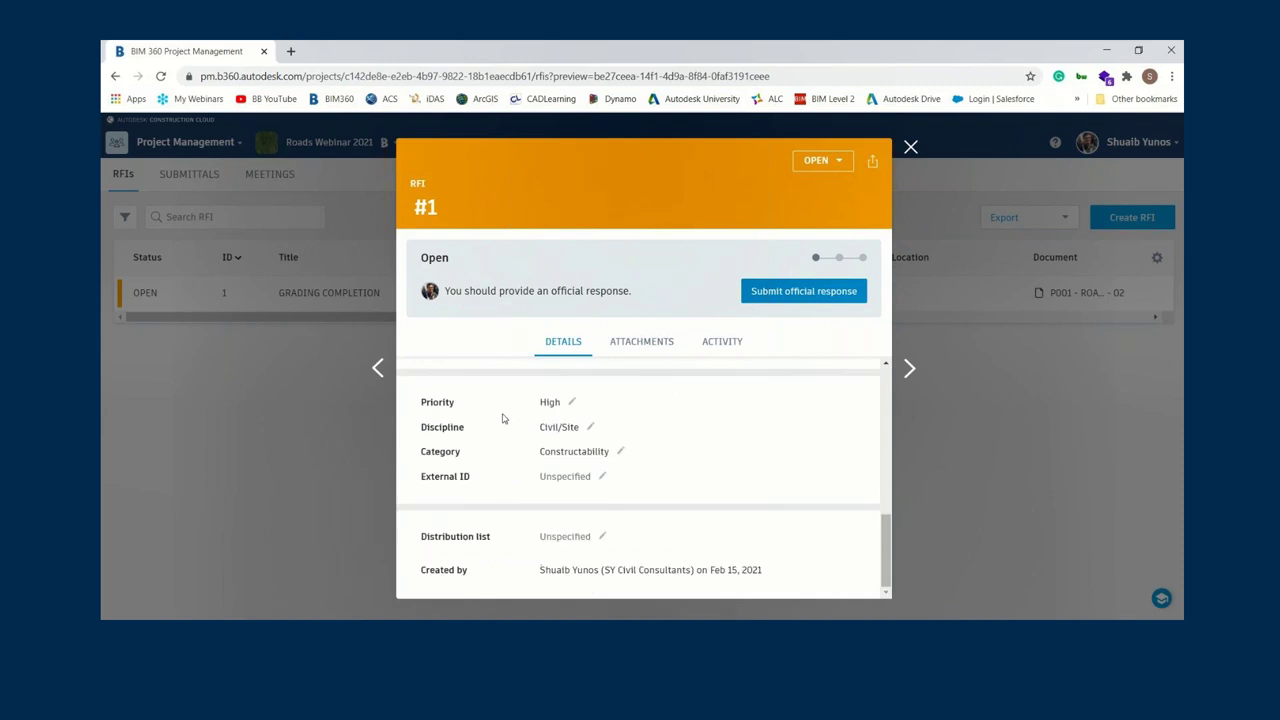
click(651, 343)
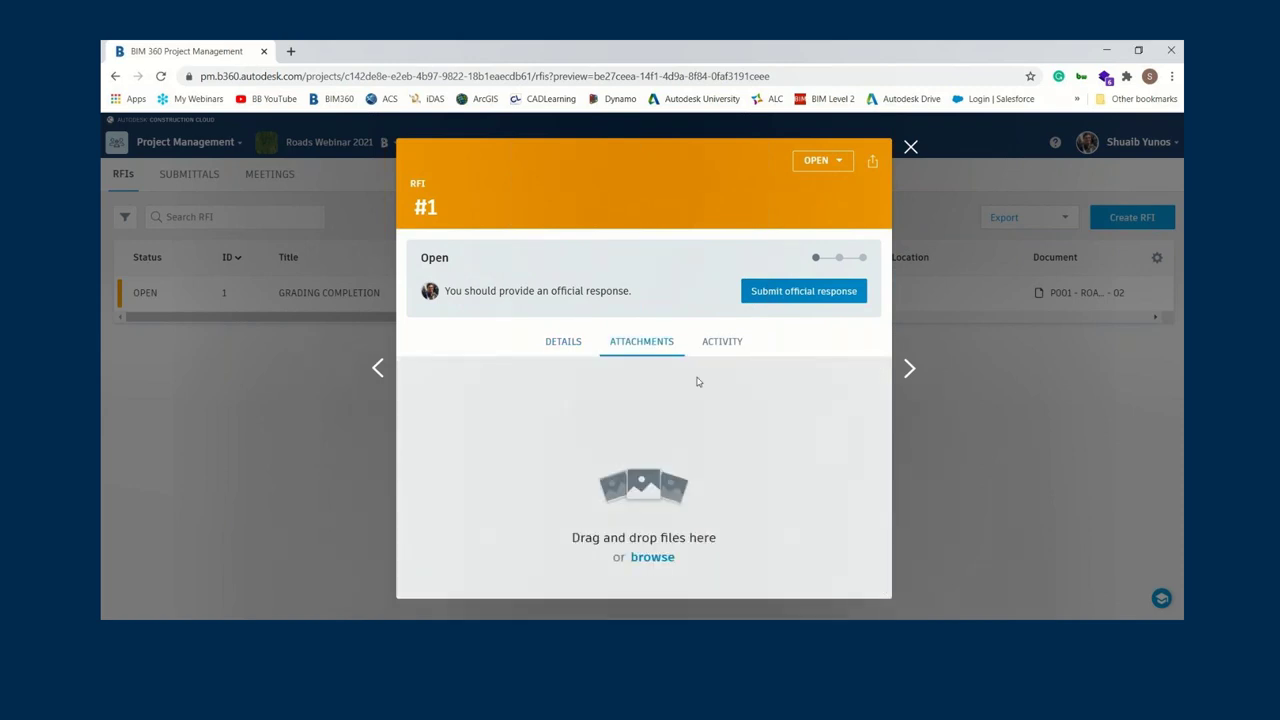
click(720, 343)
click(784, 293)
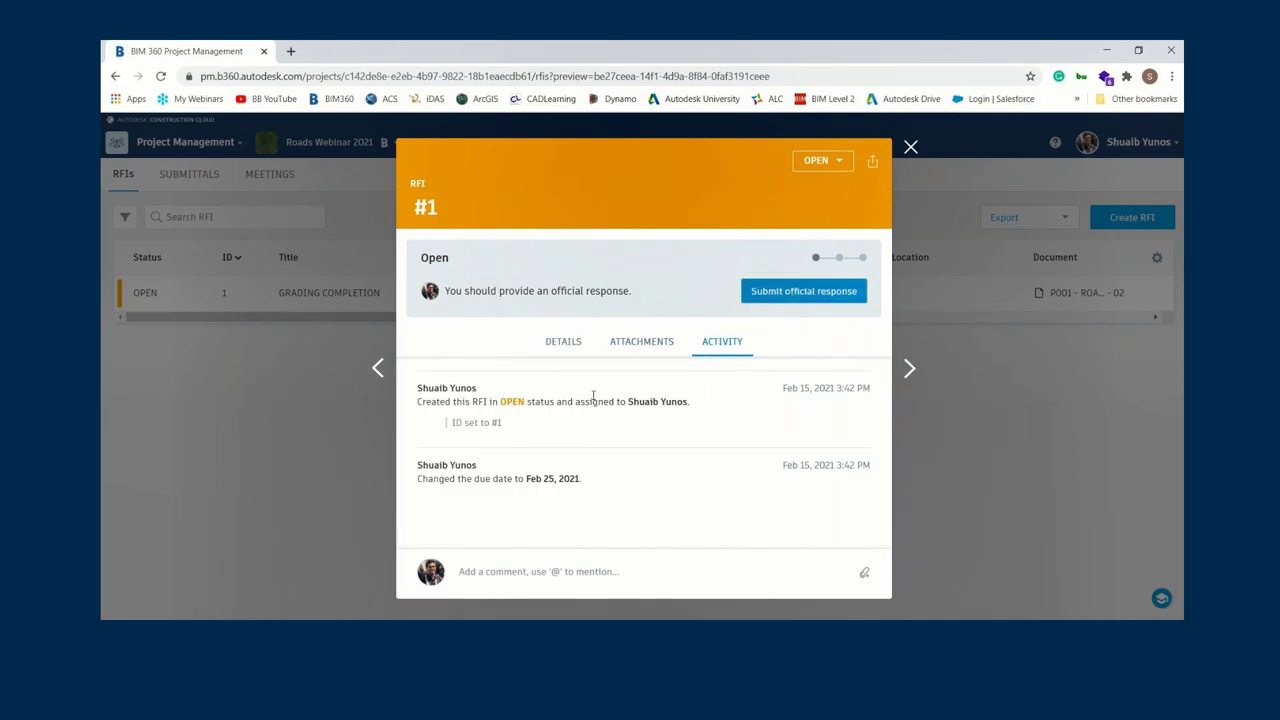
click(829, 168)
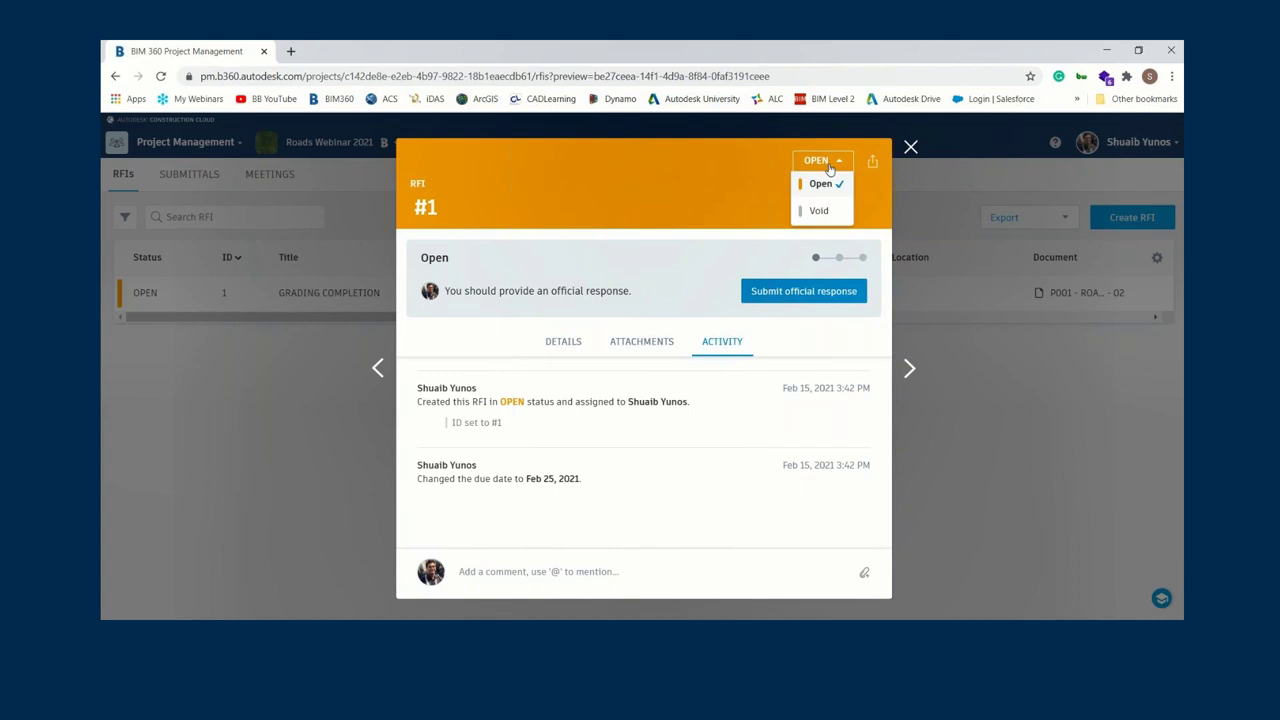
click(696, 164)
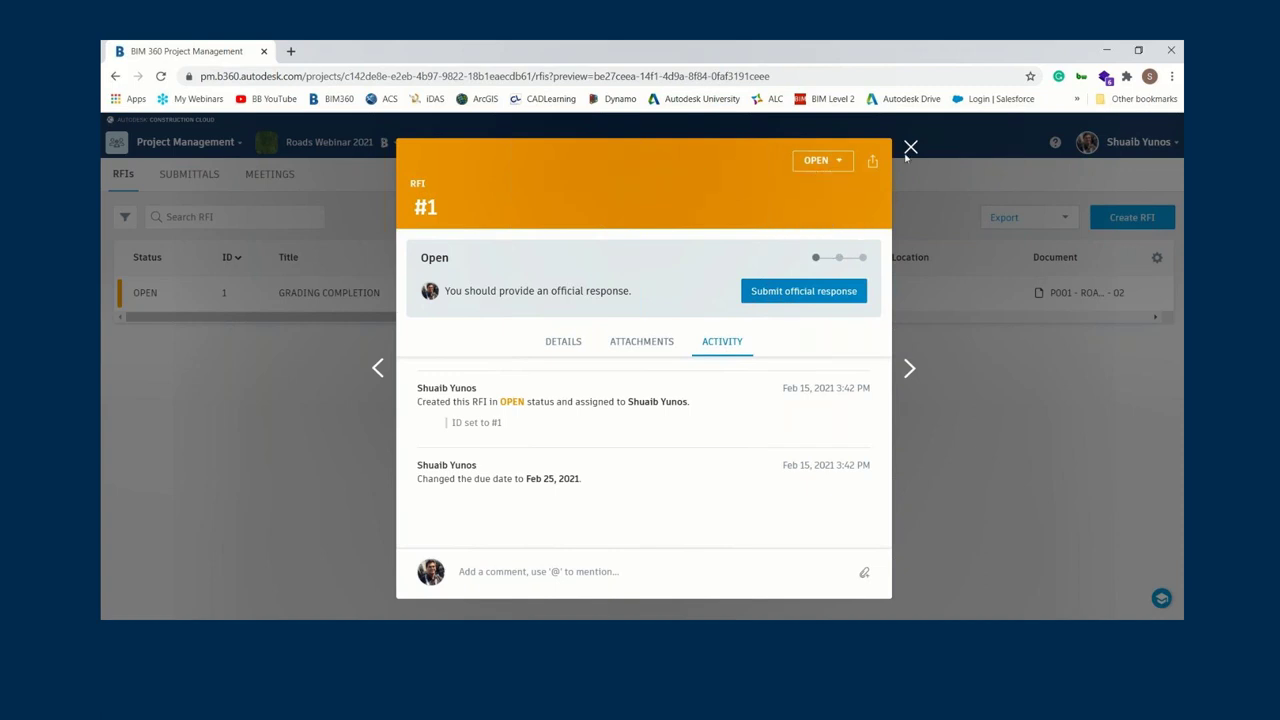
click(910, 147)
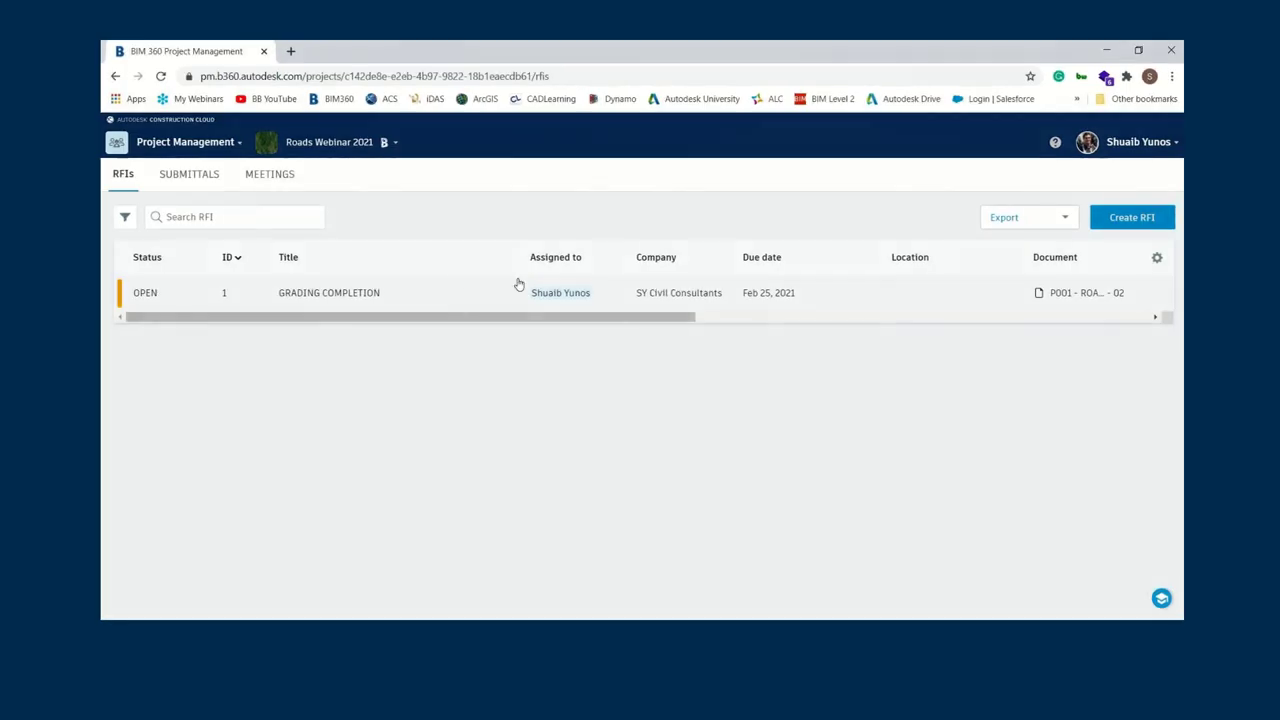
- In Meetings, show 19 February in the calendar and create a new meeting
click(283, 177)
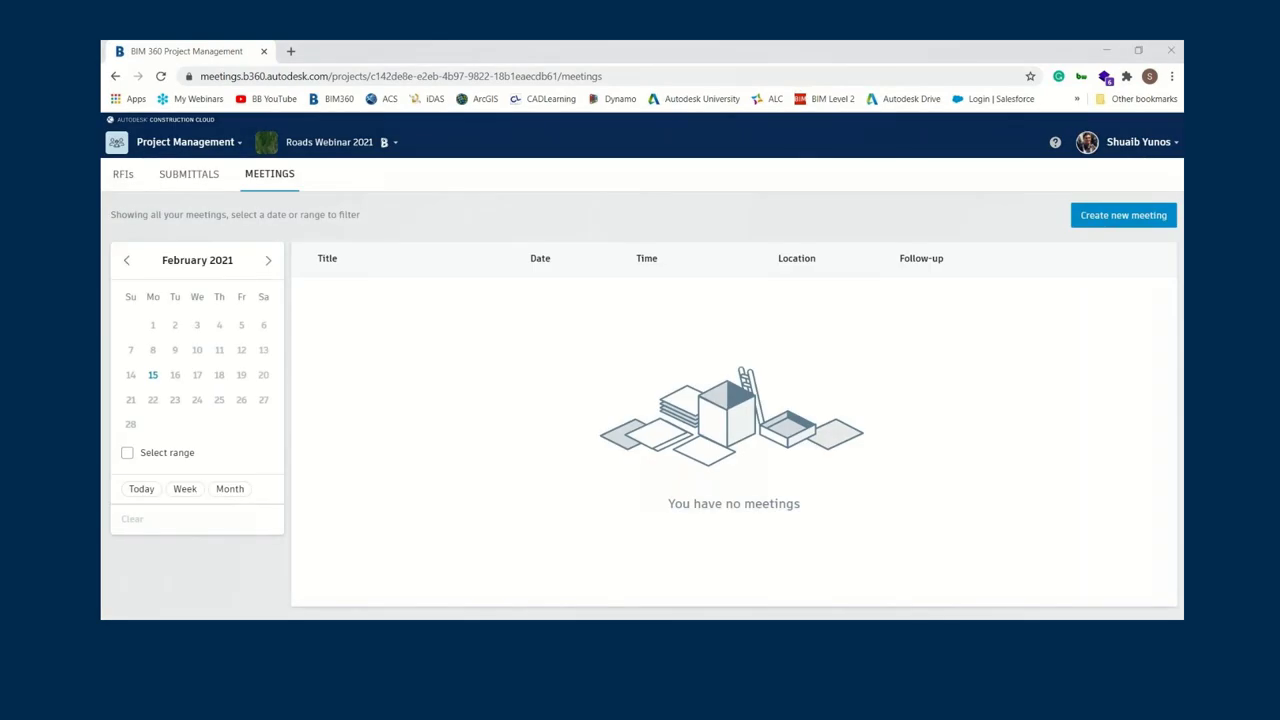
click(242, 375)
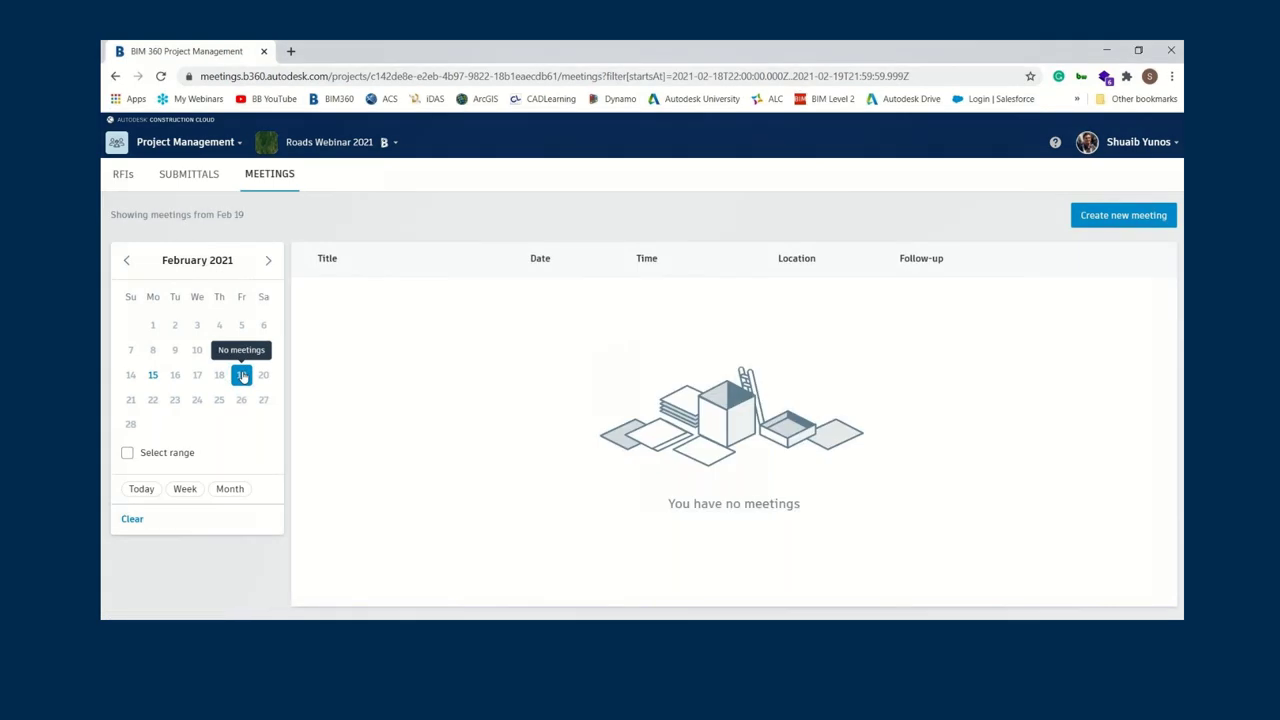
click(1134, 212)
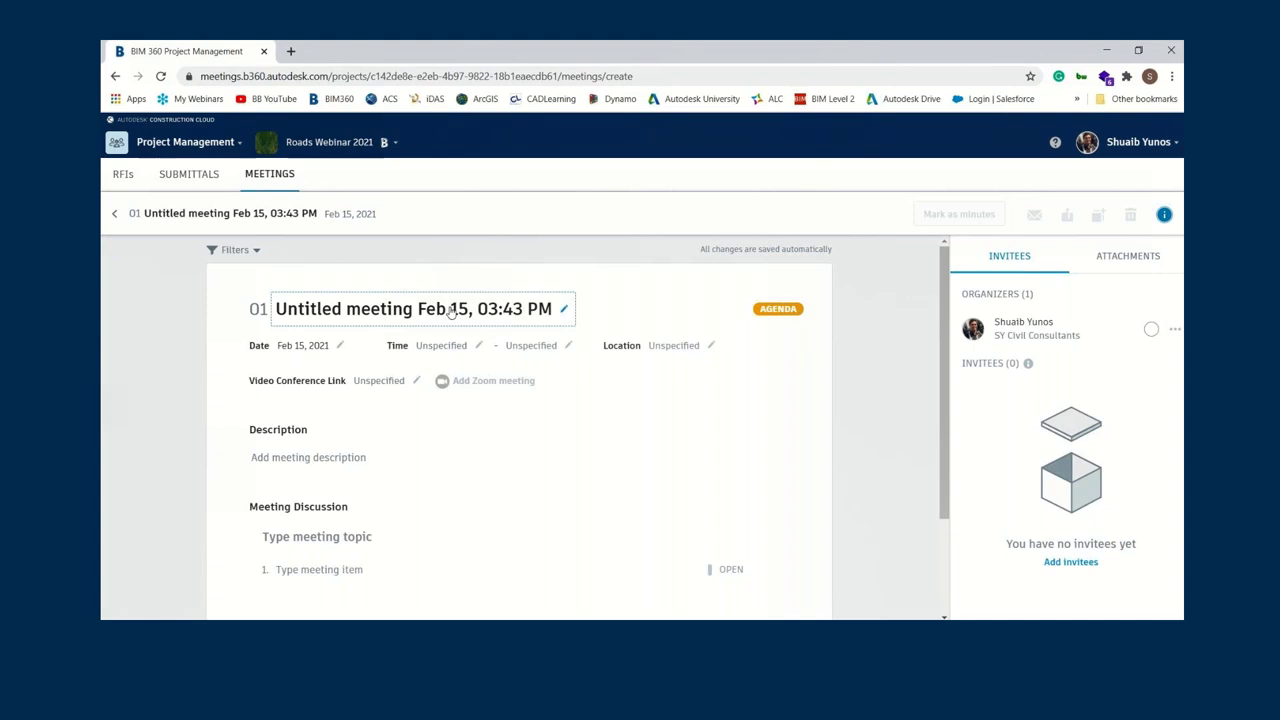
- Rename the untitled meeting to SITE MEETING 01
click(450, 312)
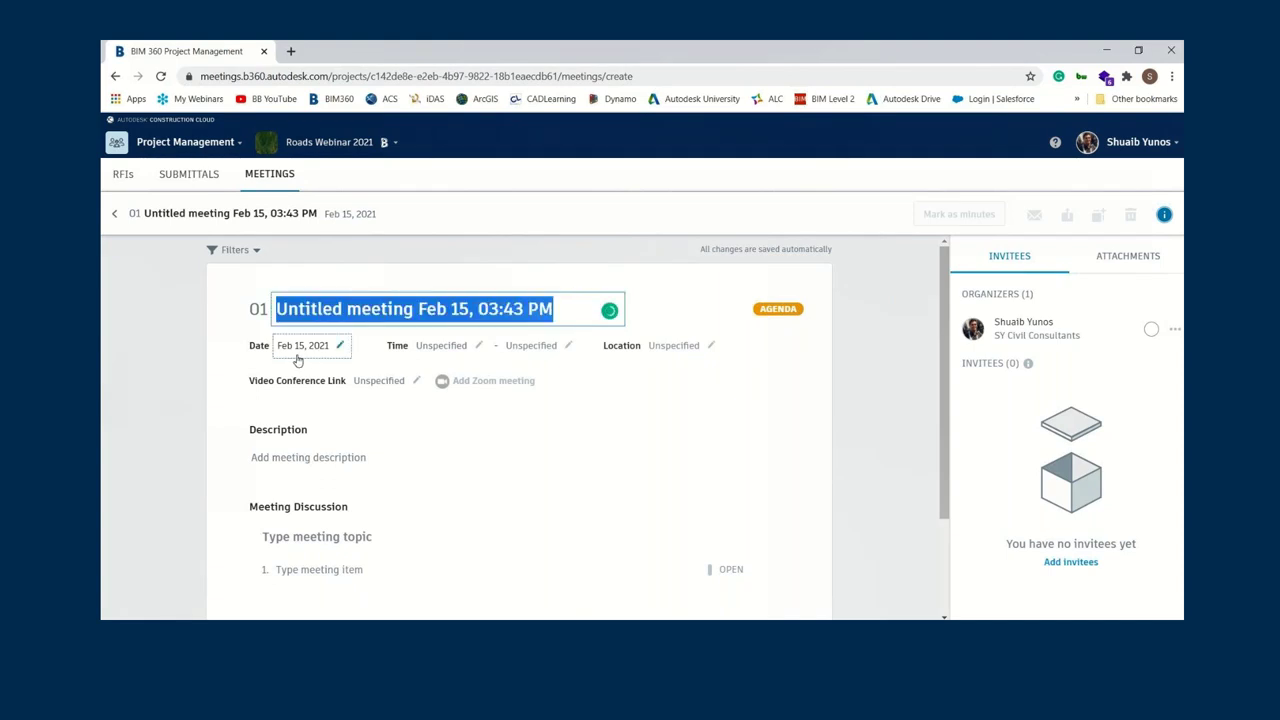
text(SITE)
text(ME)
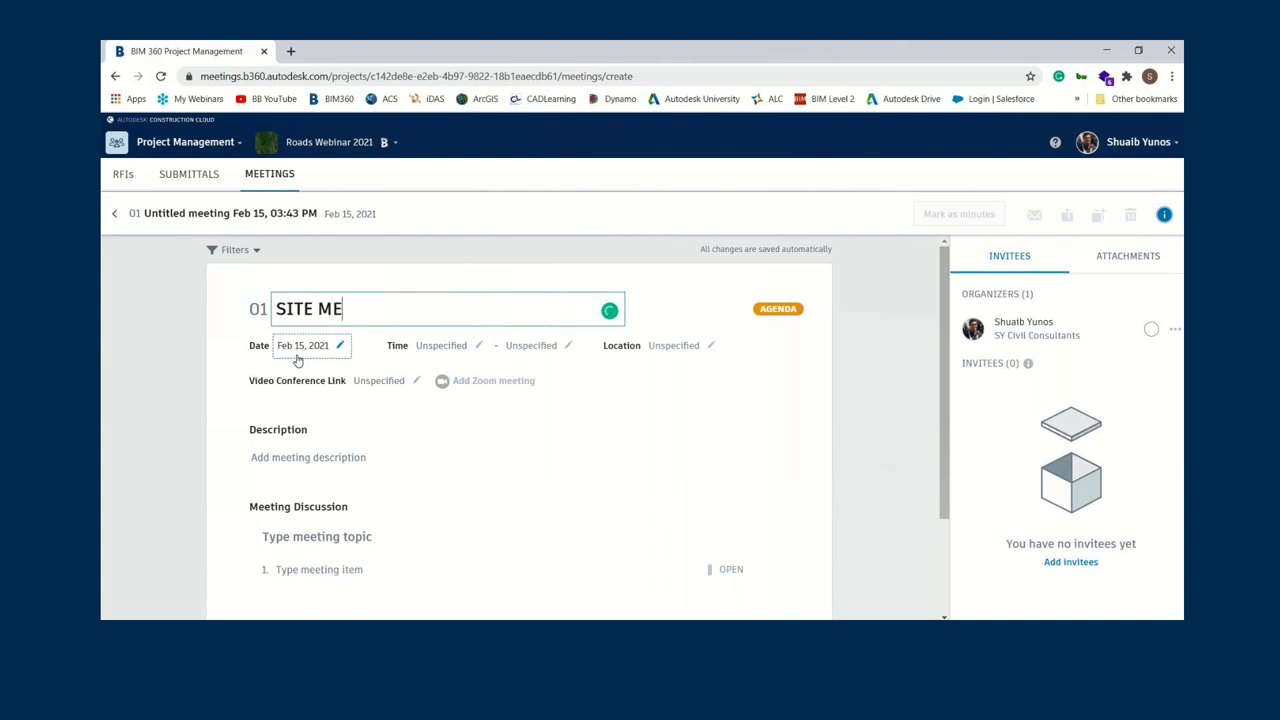
text(ETING 01)
key(Return)
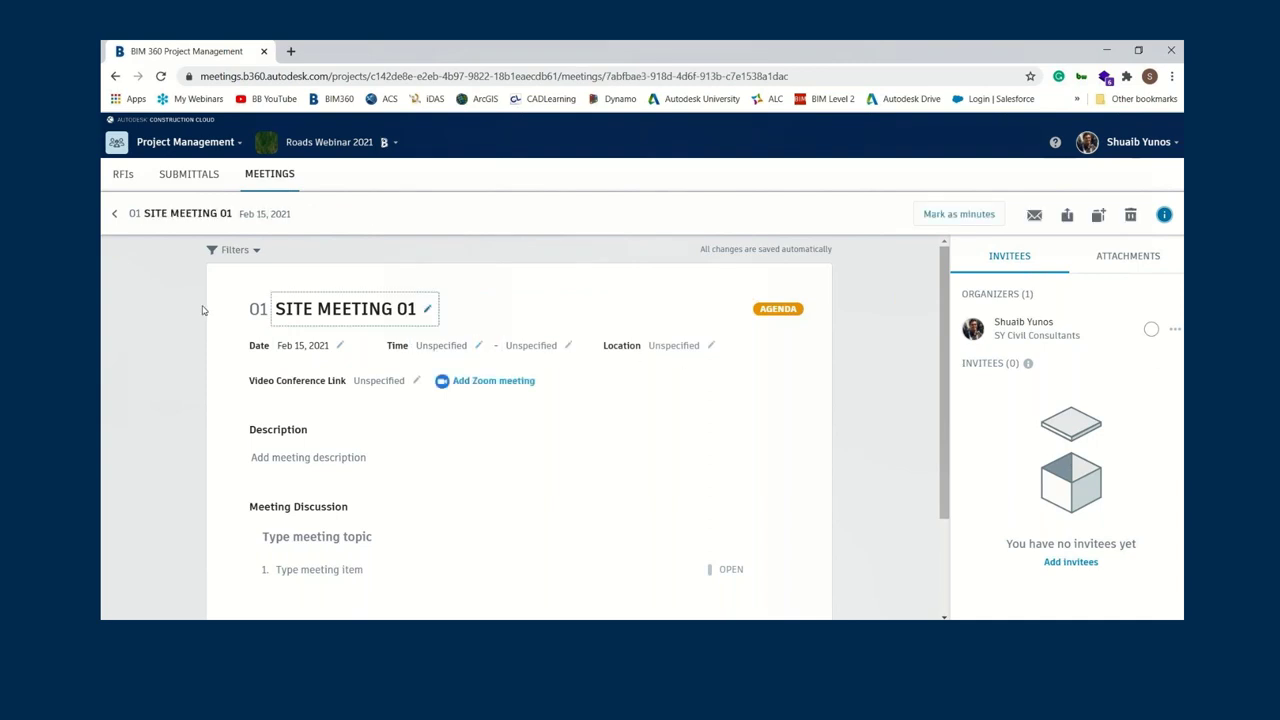
- Add the description 'WEEKLY SITE MEETING ITEMS TO MONITOR CONSTRUCTION PROGRESS'
scroll(363, 437, down, 2)
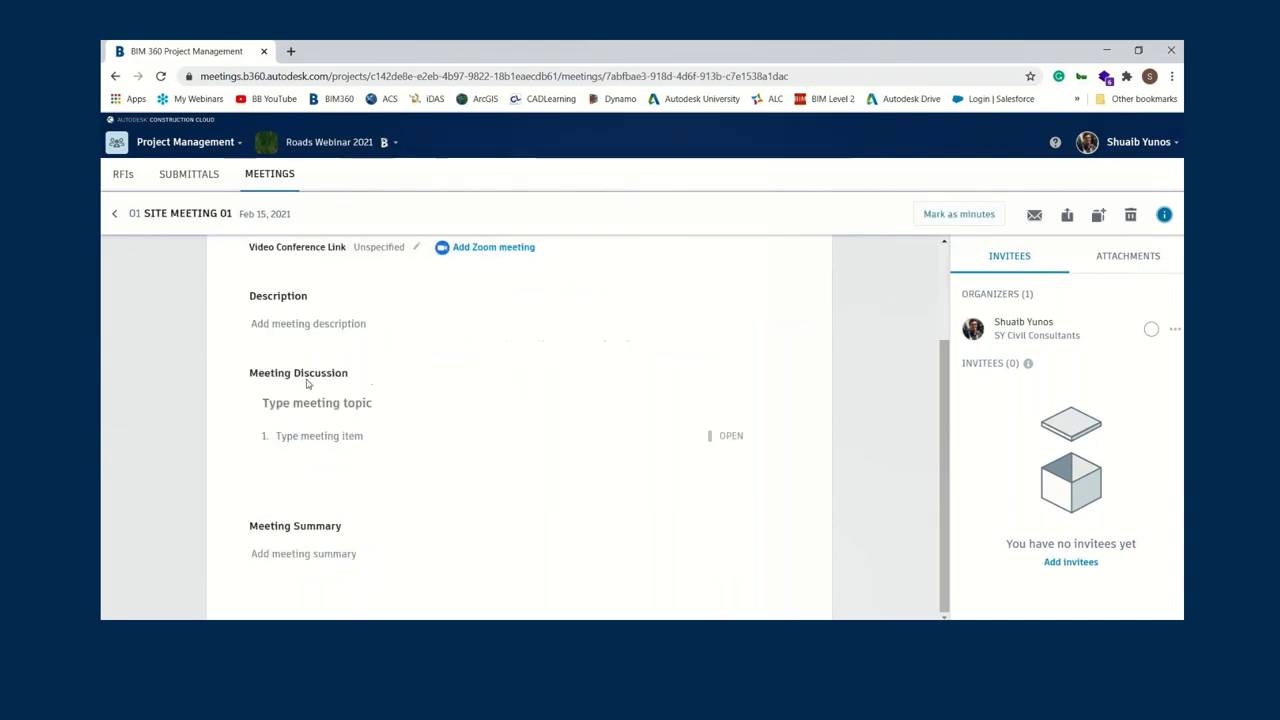
click(275, 325)
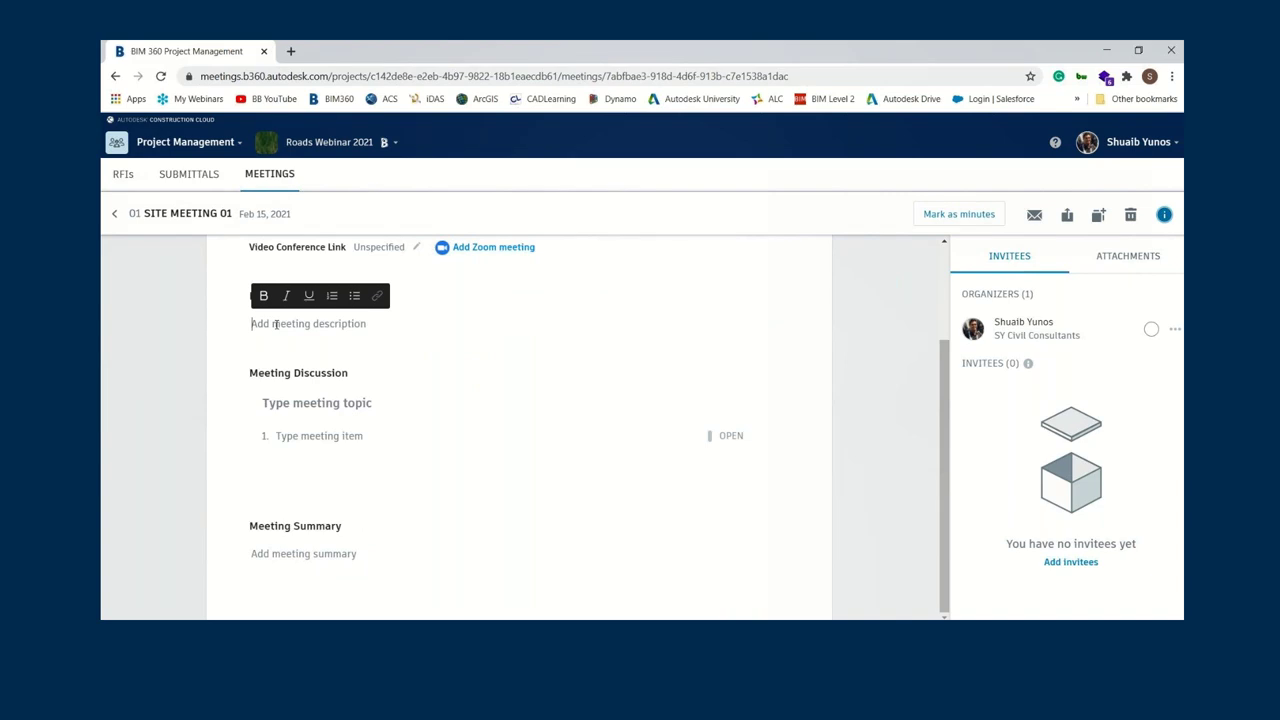
text(WEEKLY SITE MEETING ITEMS TO MONITOR CONSTRUCTION PROGRESS)
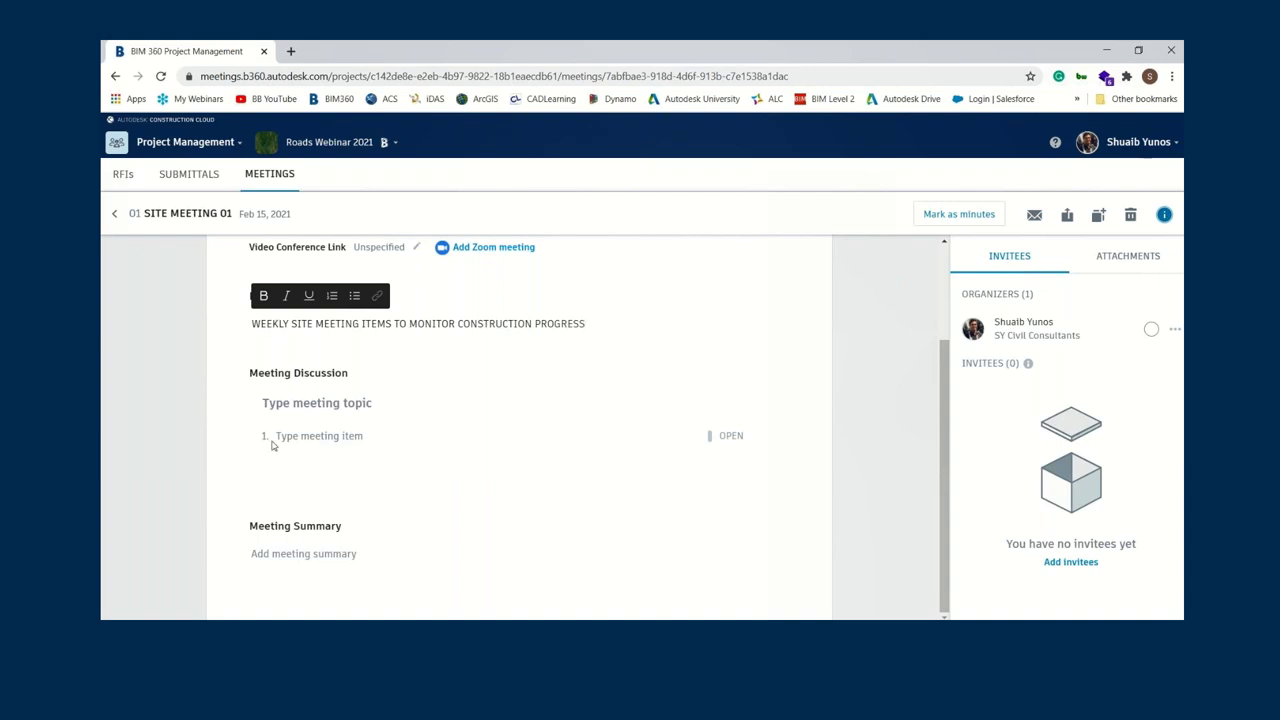
- Add EXCAVATION as the meeting's discussion topic
click(297, 403)
click(310, 437)
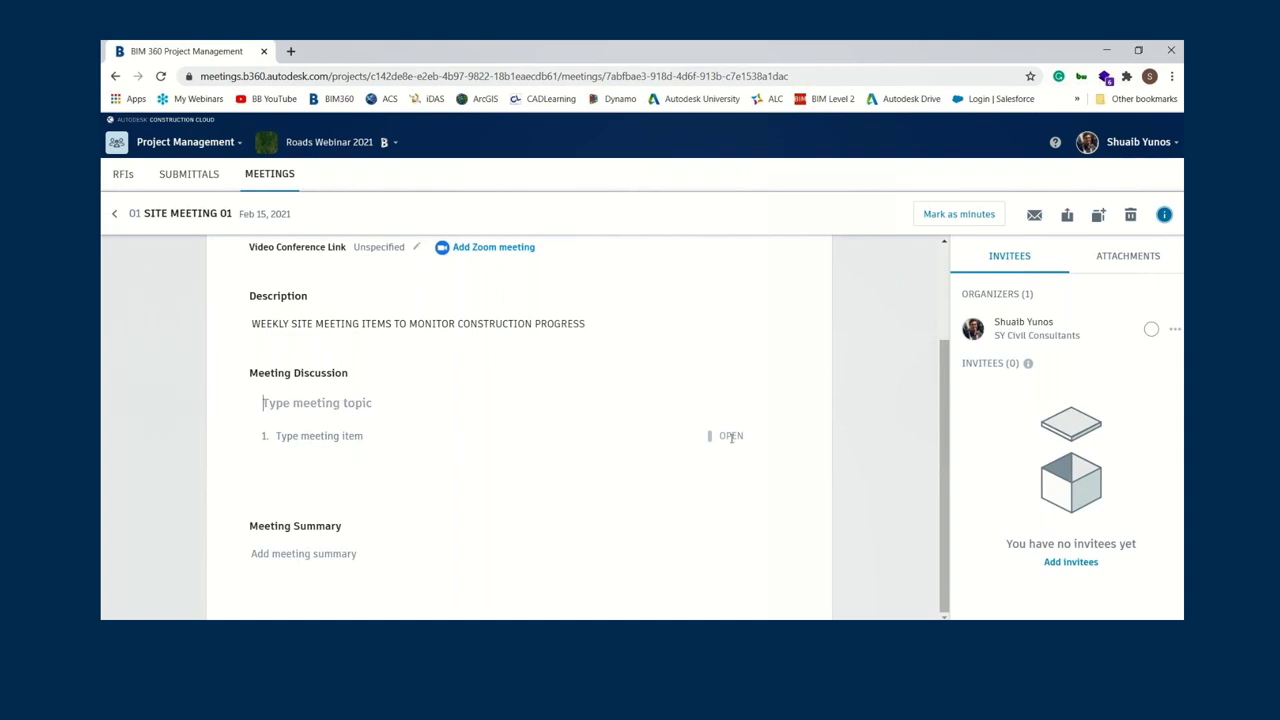
click(300, 403)
text(E)
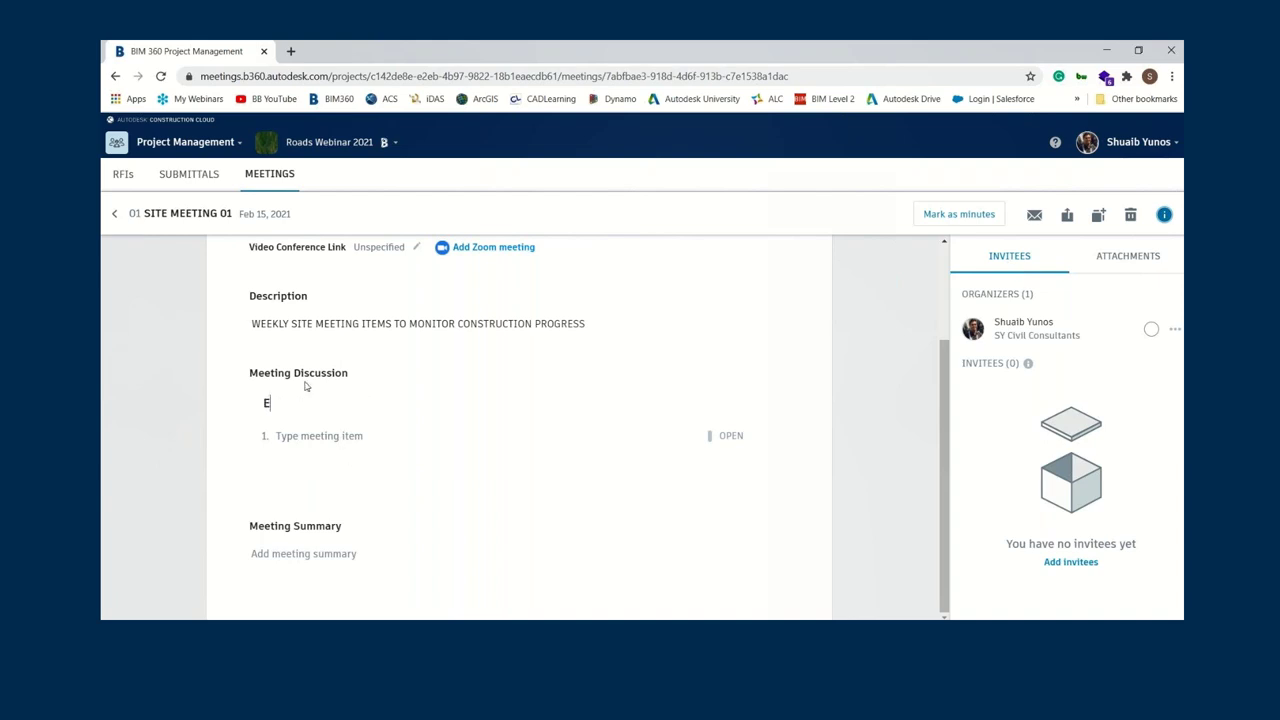
text(XCAVATION)
click(341, 437)
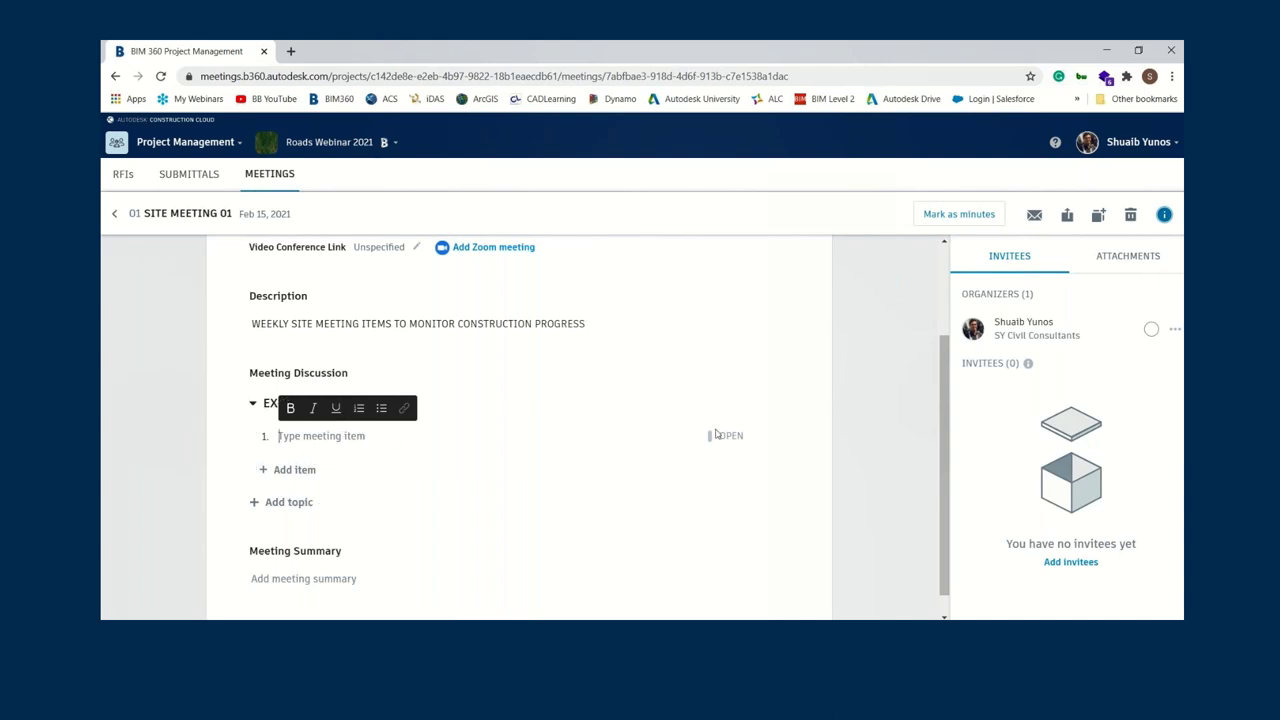
- Mark the organizer as attended and bring up the invitee picker
scroll(311, 520, down, 1)
scroll(311, 520, down, 1)
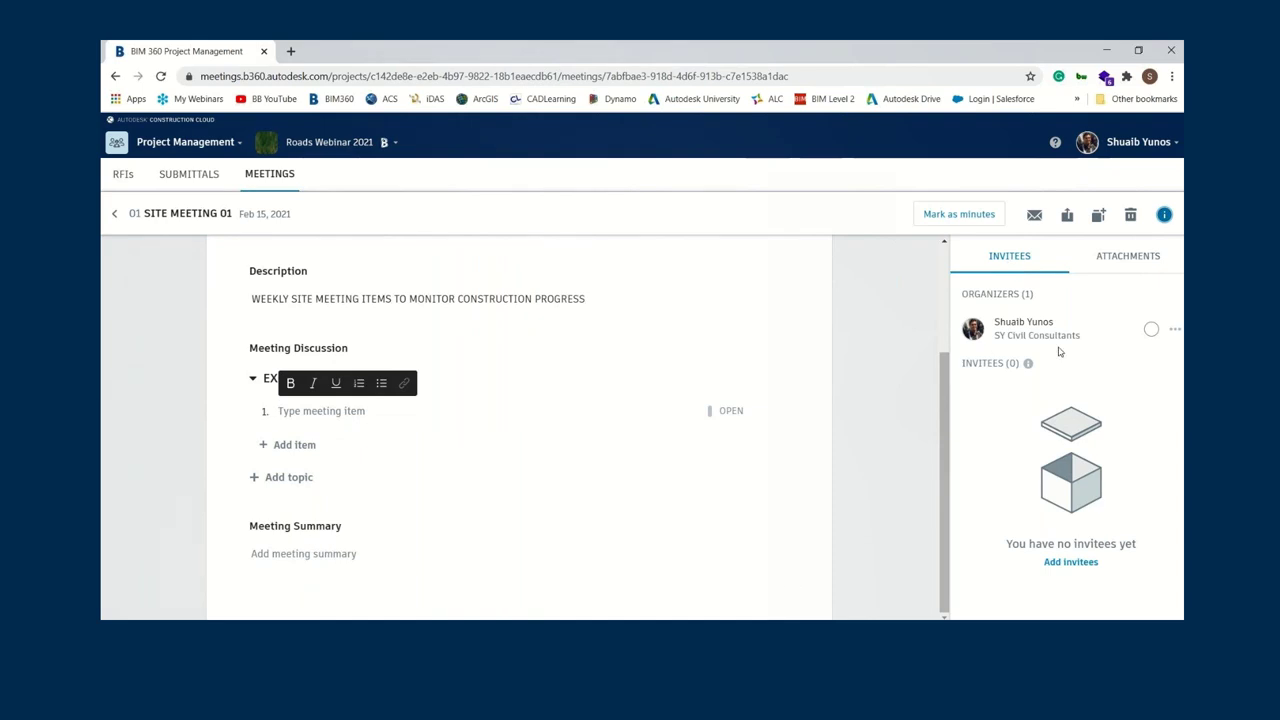
click(1024, 336)
click(1153, 330)
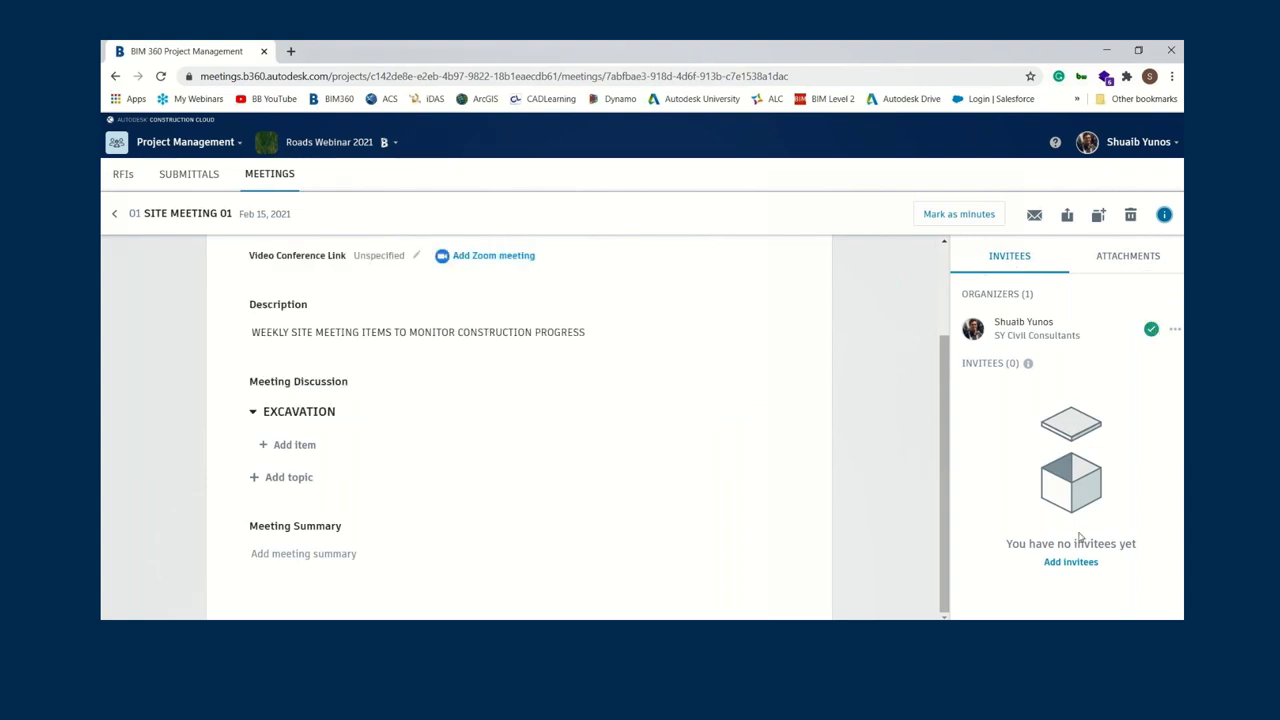
click(1069, 562)
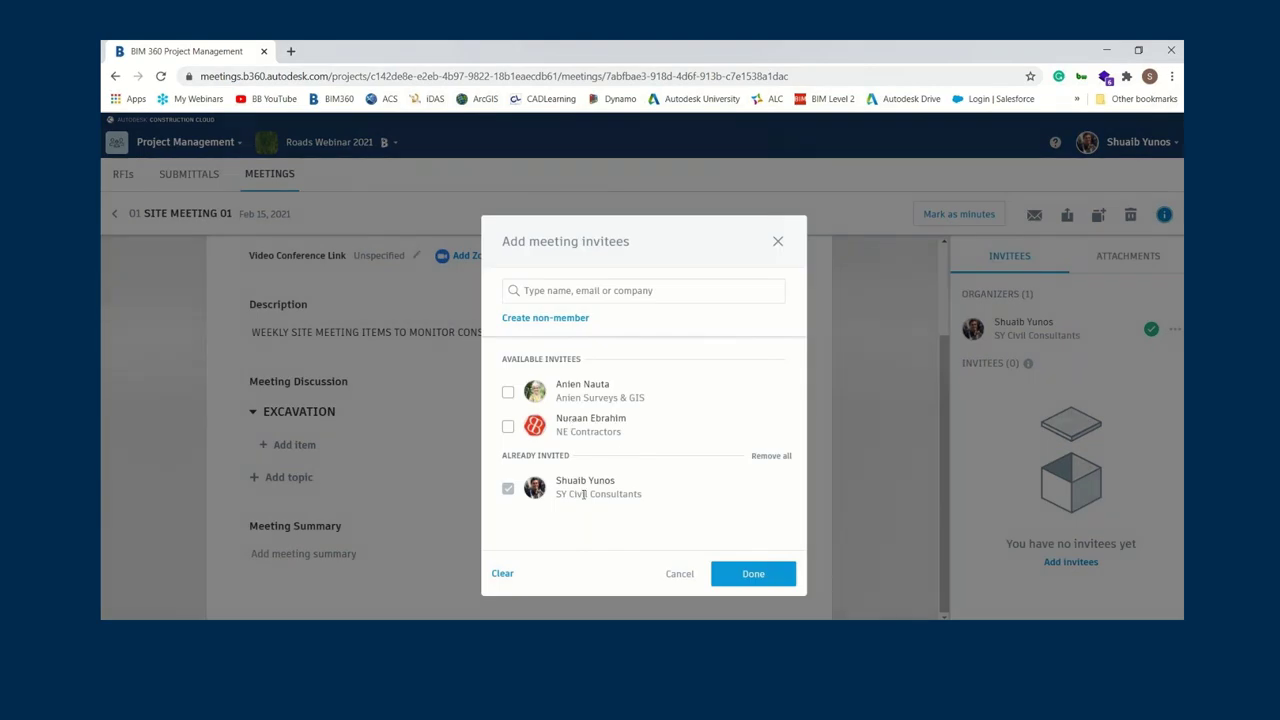
- Start and cancel a non-member invitee, then close the invitee list with nobody added
click(532, 320)
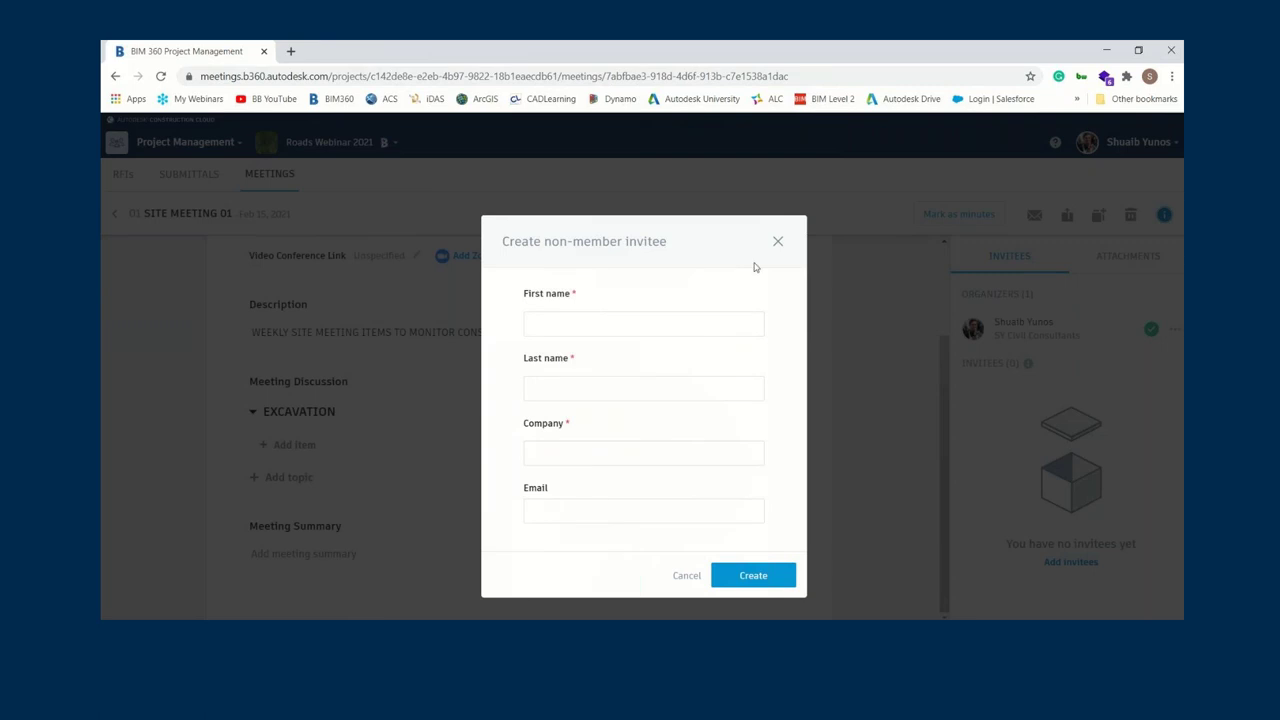
click(777, 242)
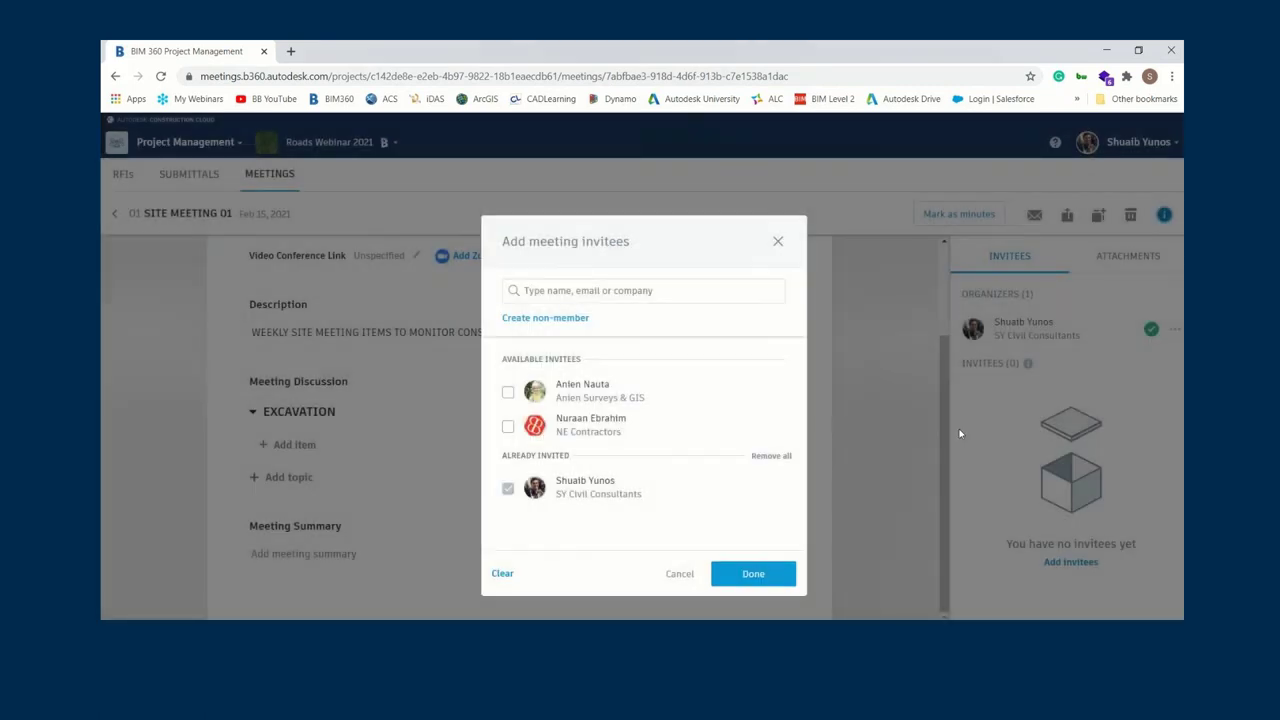
click(778, 242)
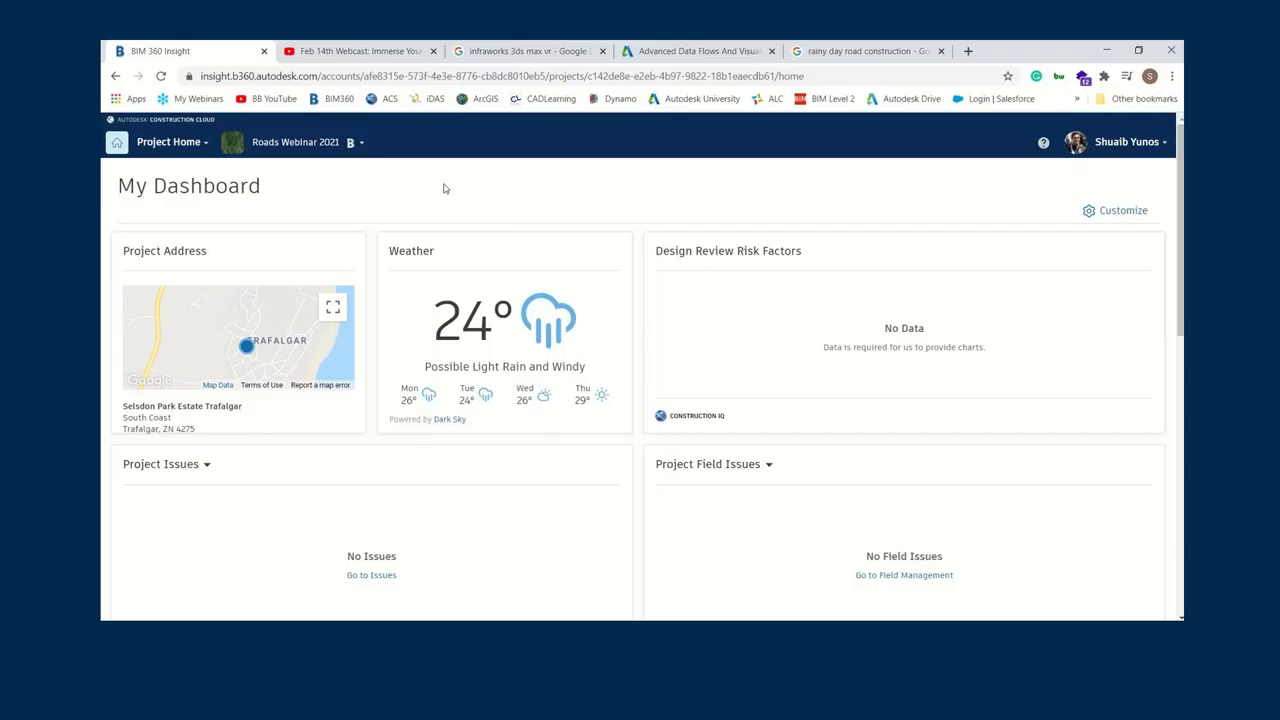
- Go to Project Home, then switch the project to Field Management
click(445, 189)
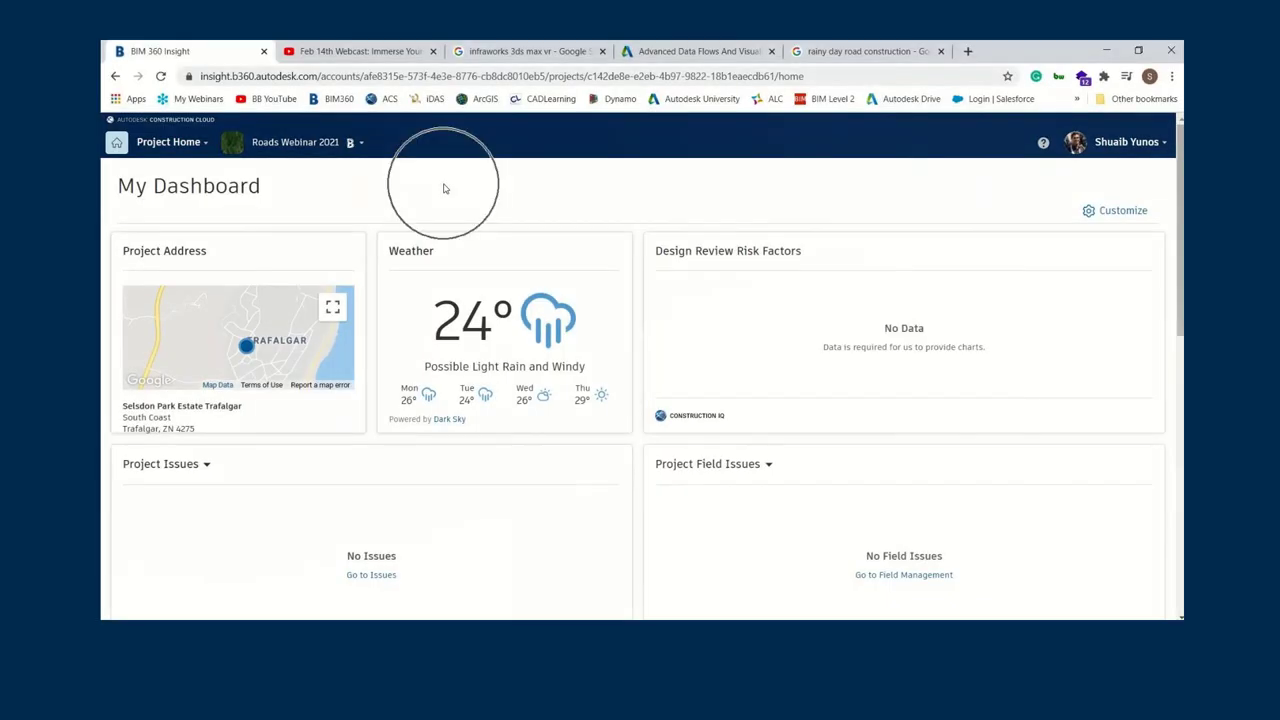
click(190, 148)
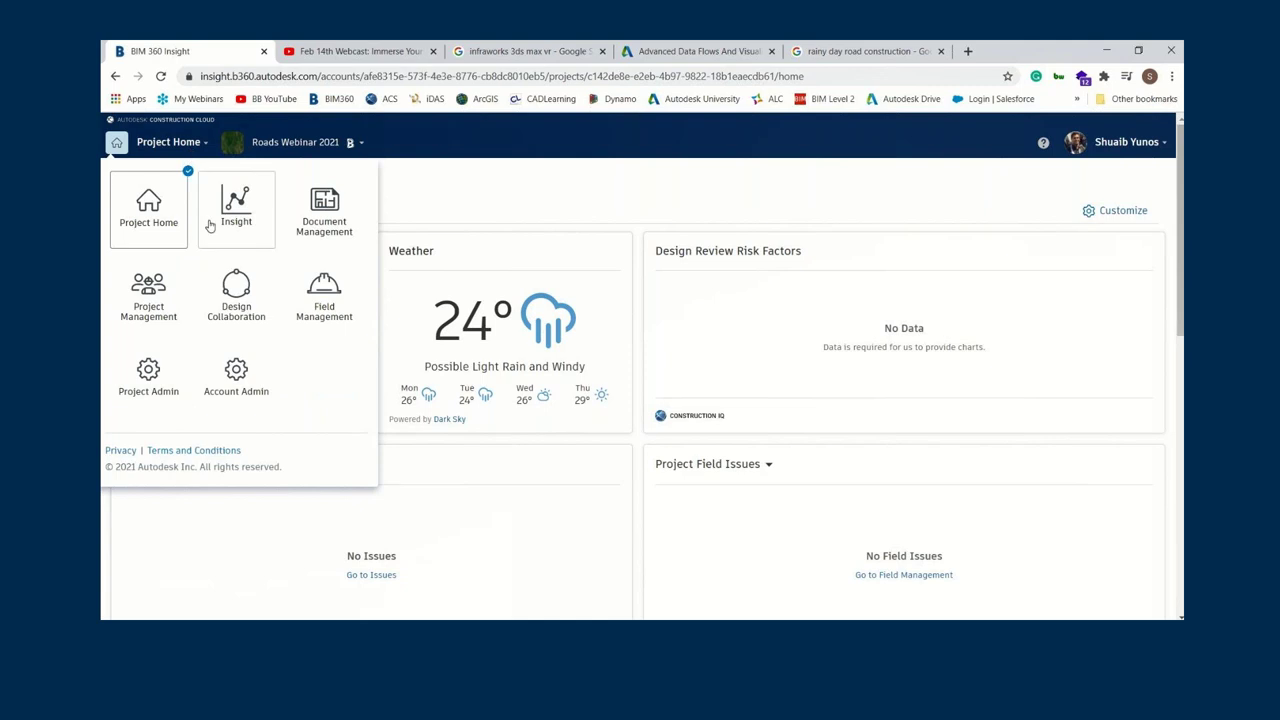
click(338, 314)
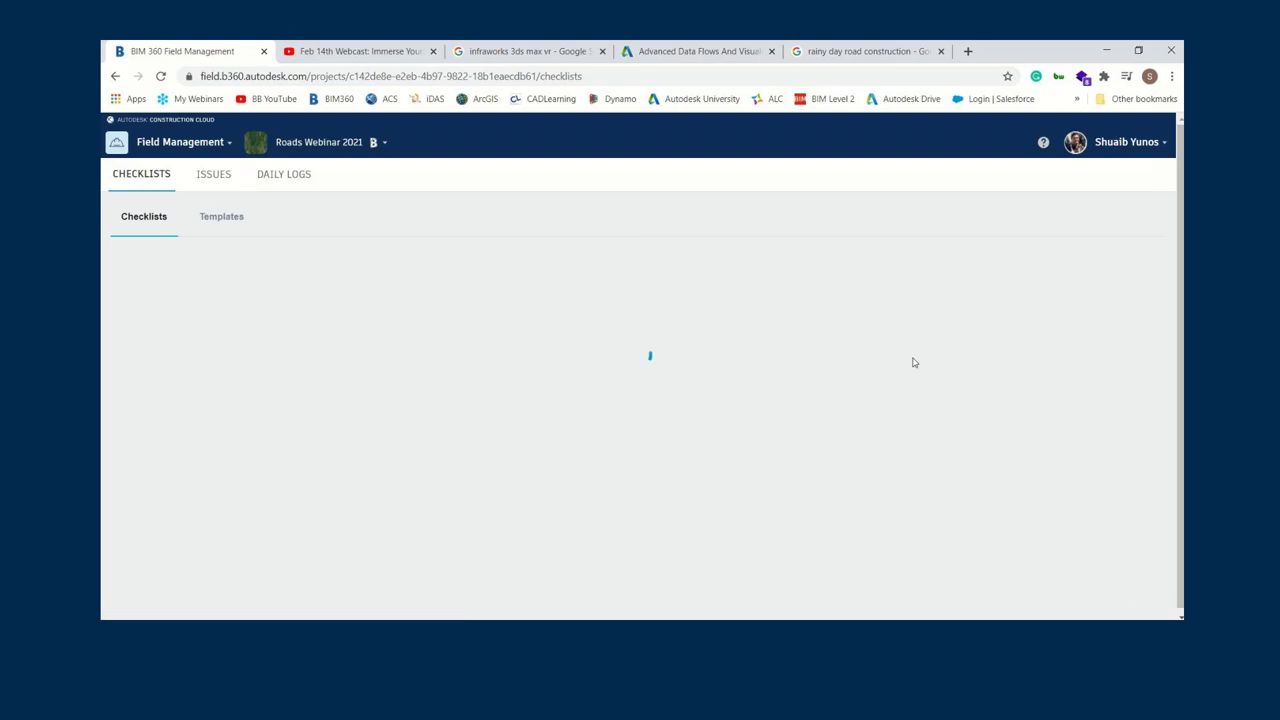
- Navigate to the project's checklist templates
click(134, 178)
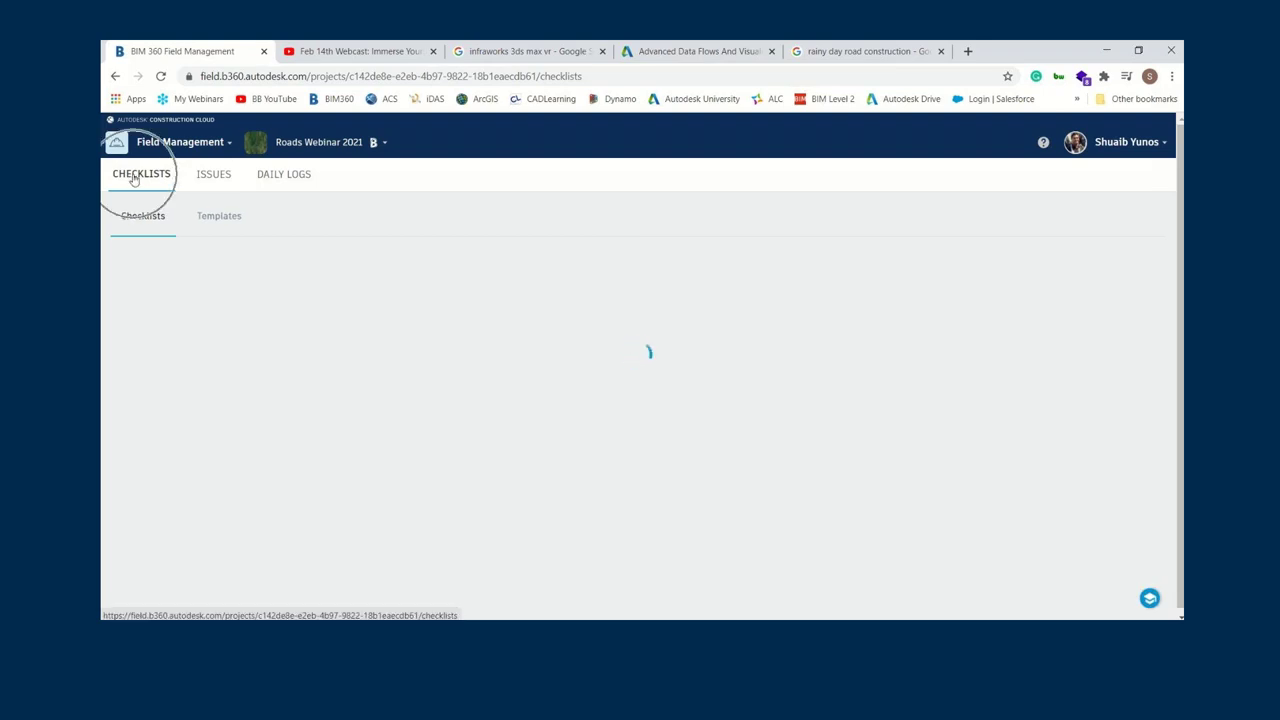
click(212, 175)
click(298, 176)
click(233, 355)
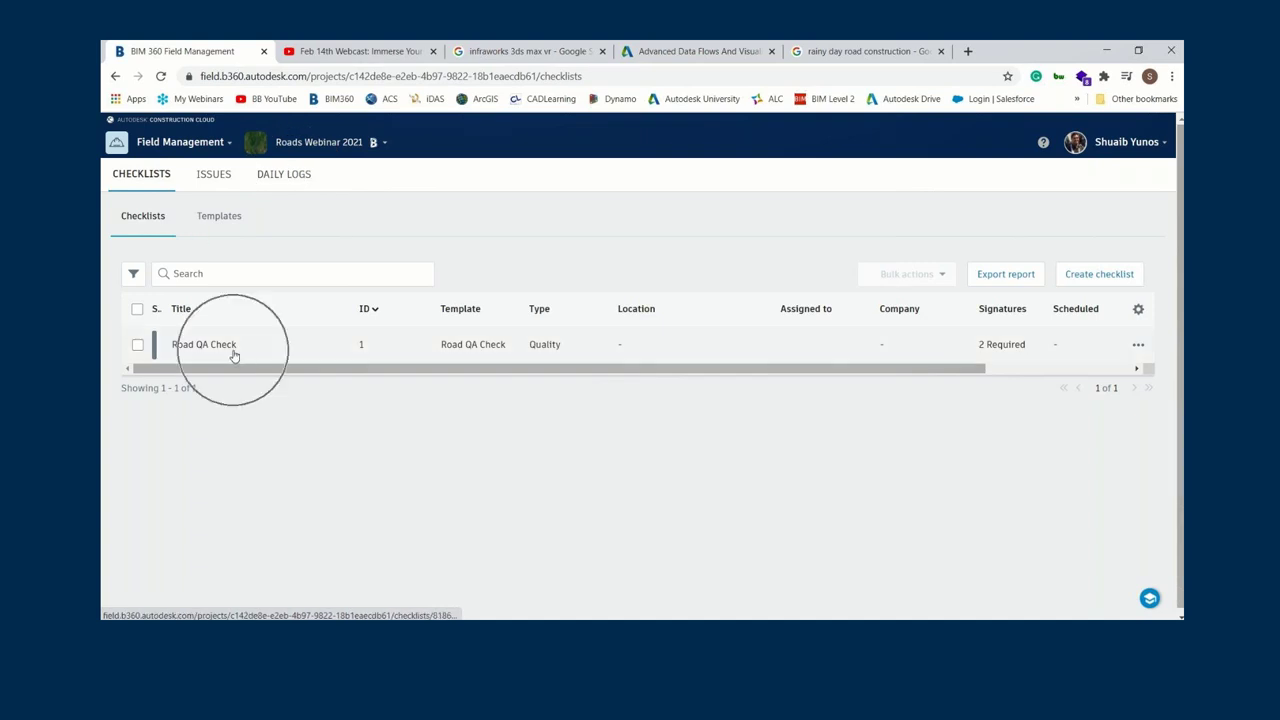
click(220, 216)
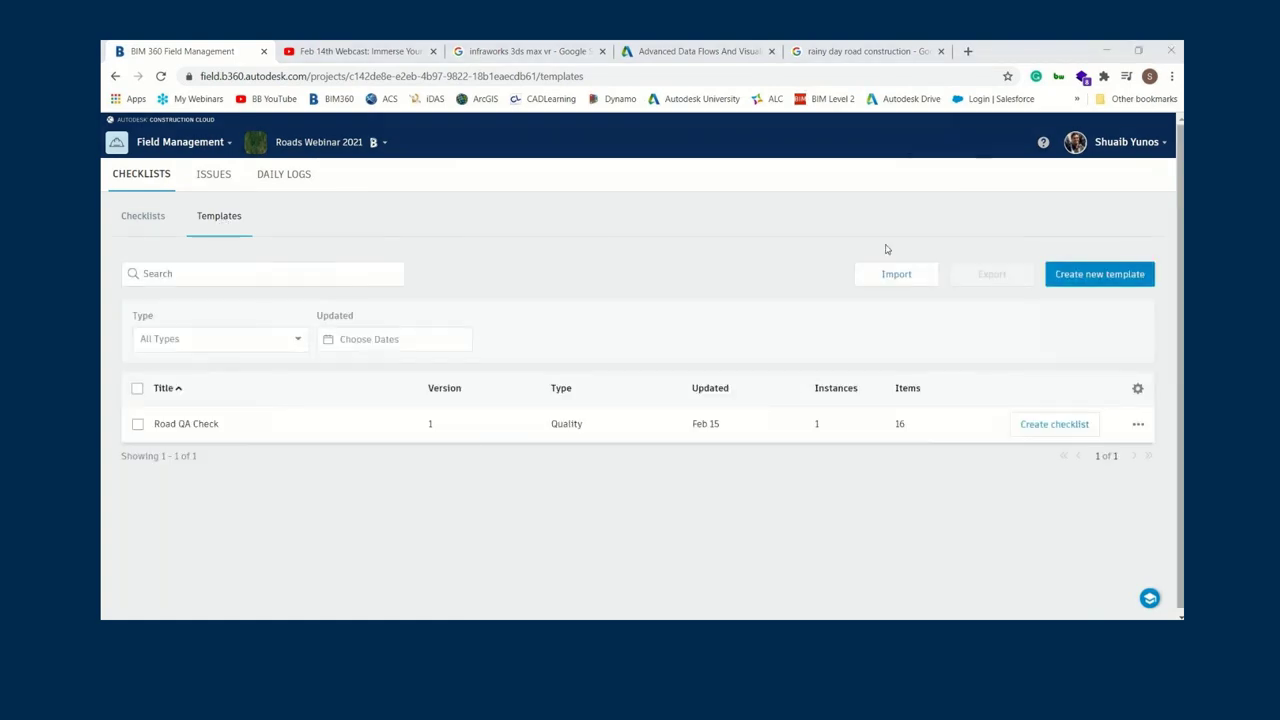
- Start a new checklist template and set its type to Punch List
click(1112, 279)
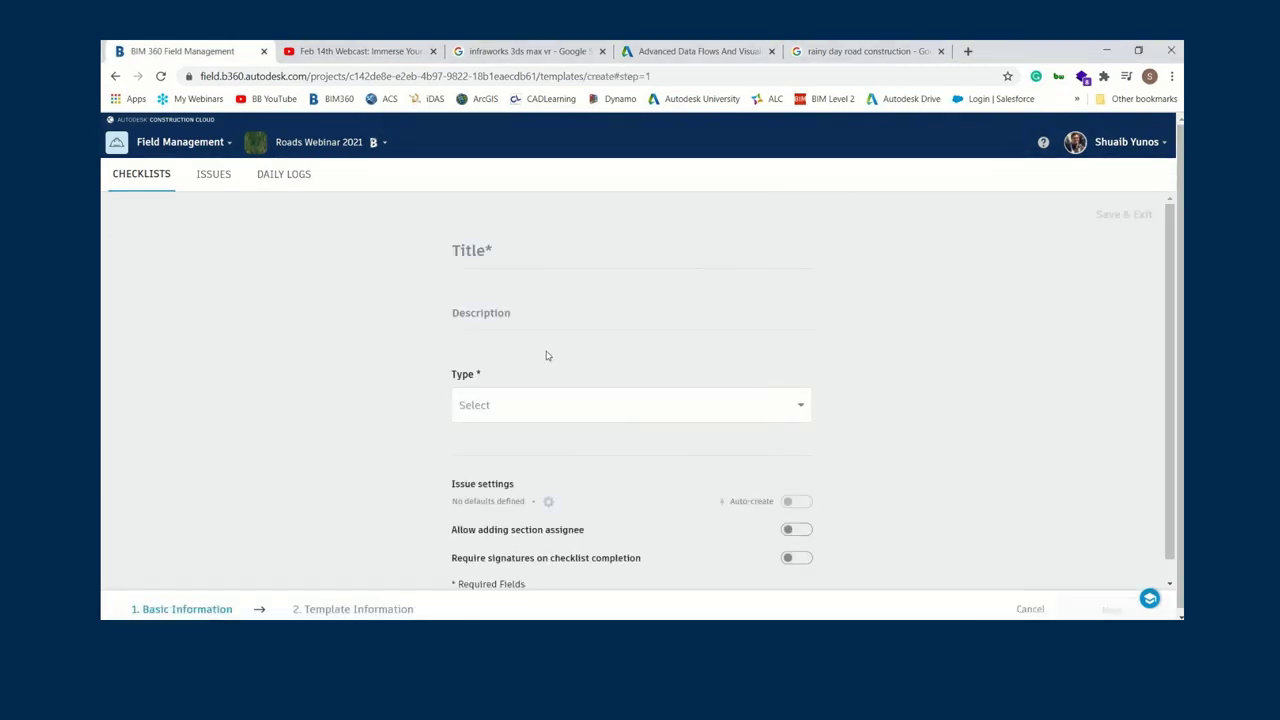
click(515, 246)
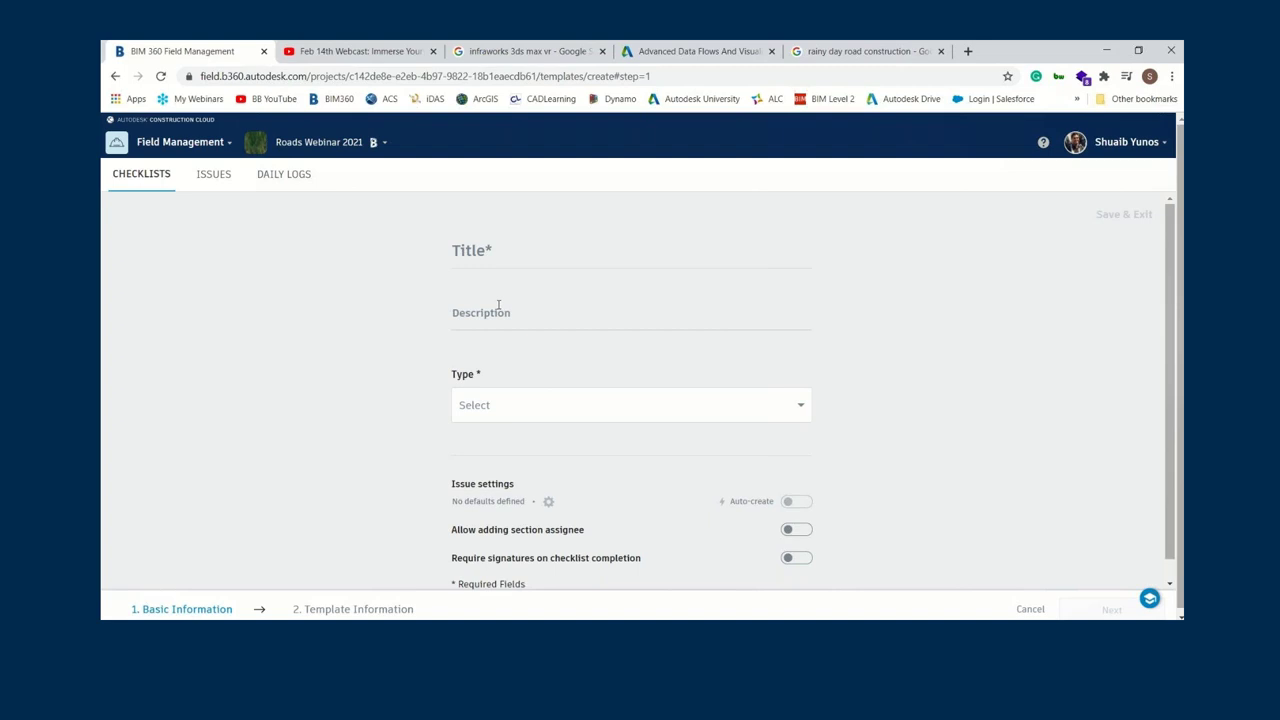
scroll(537, 371, down, 1)
click(537, 383)
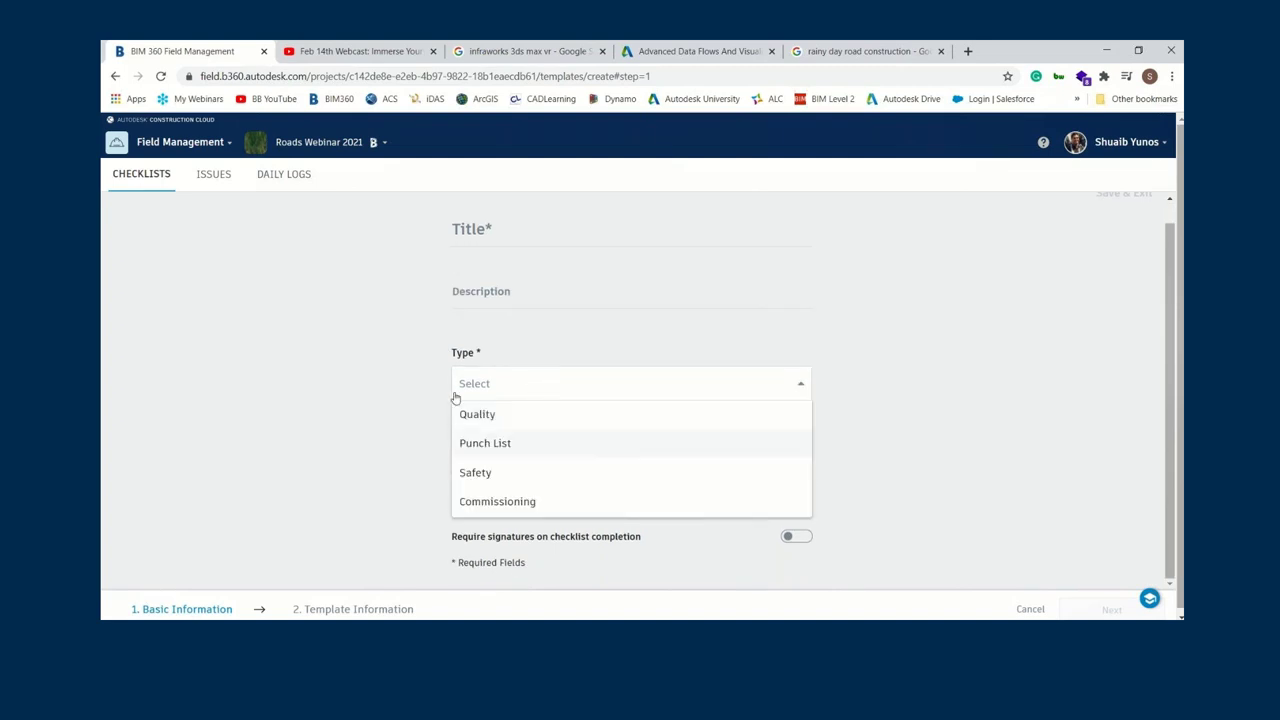
click(507, 443)
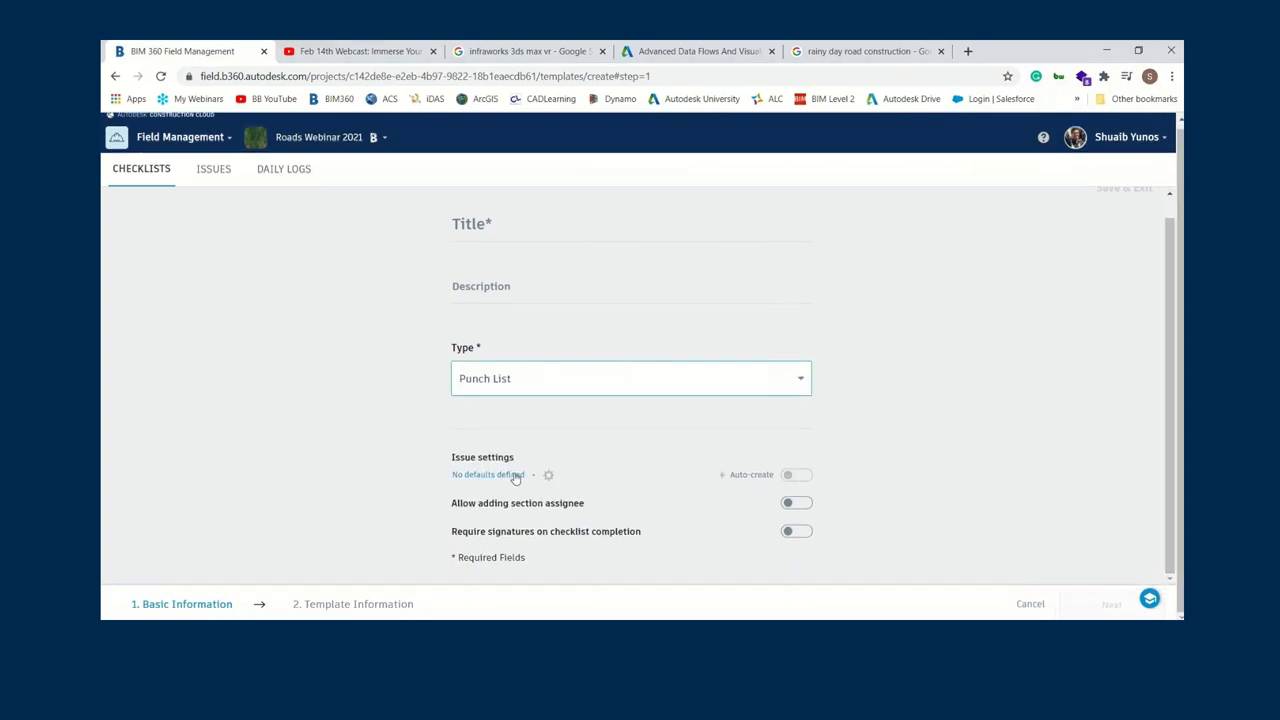
- Default the template's issues to Design > Work to Complete with an assignee and owner, auto-created for non-conforming responses
click(547, 476)
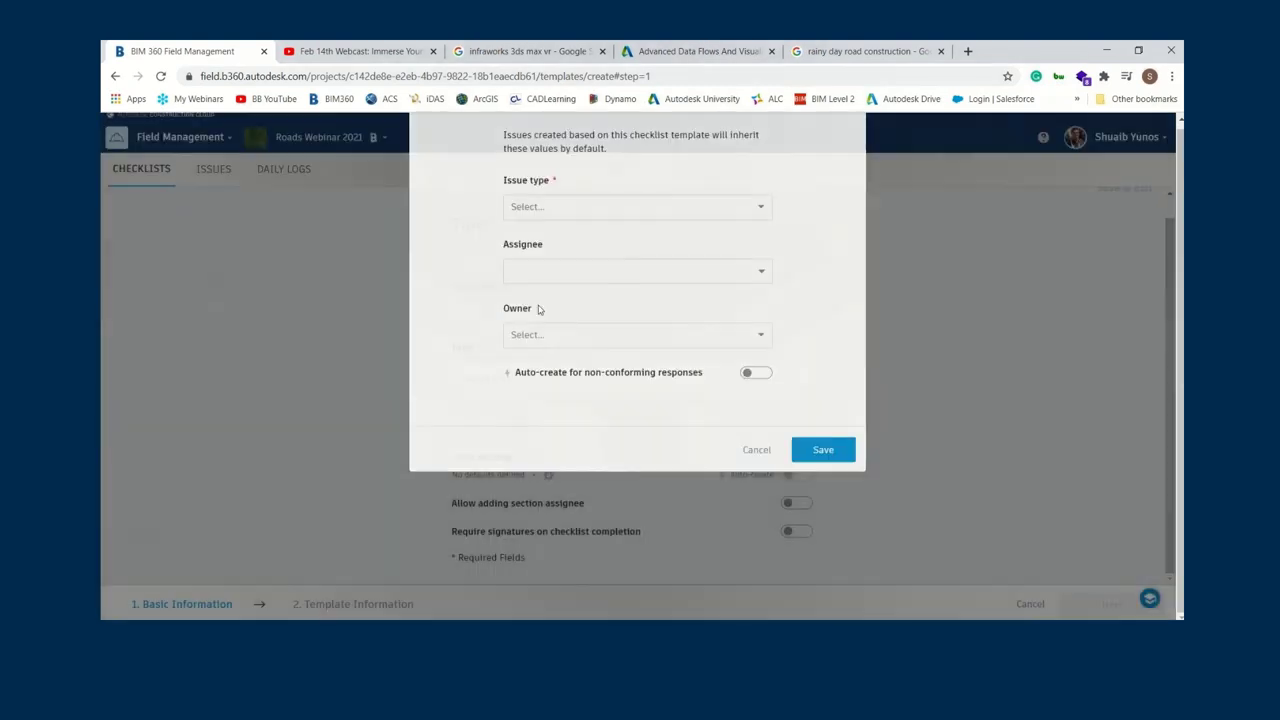
click(583, 313)
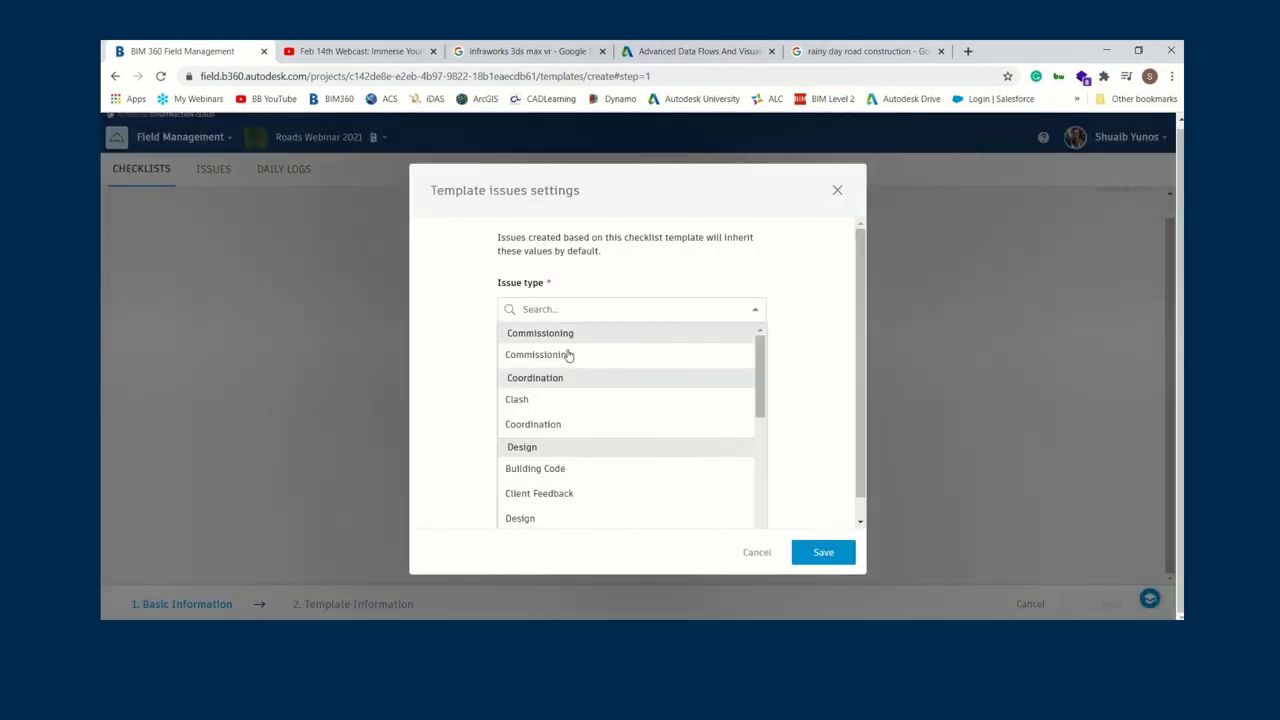
scroll(600, 457, down, 3)
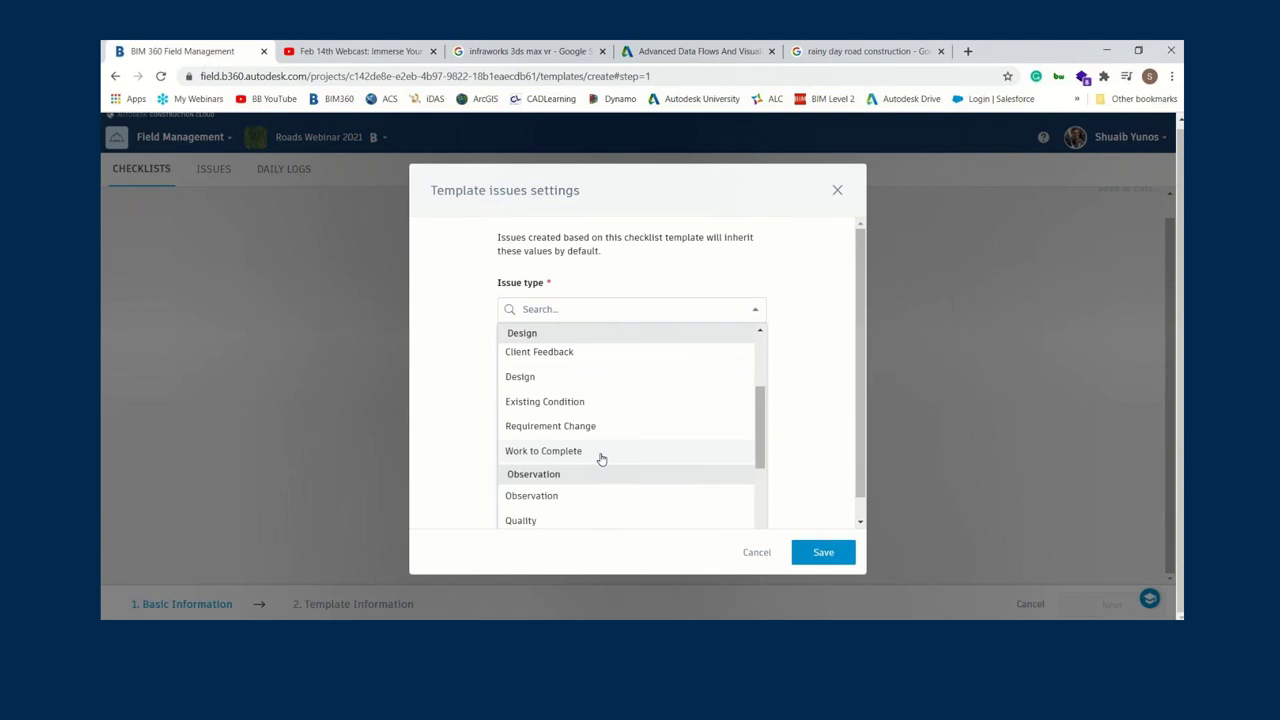
click(543, 455)
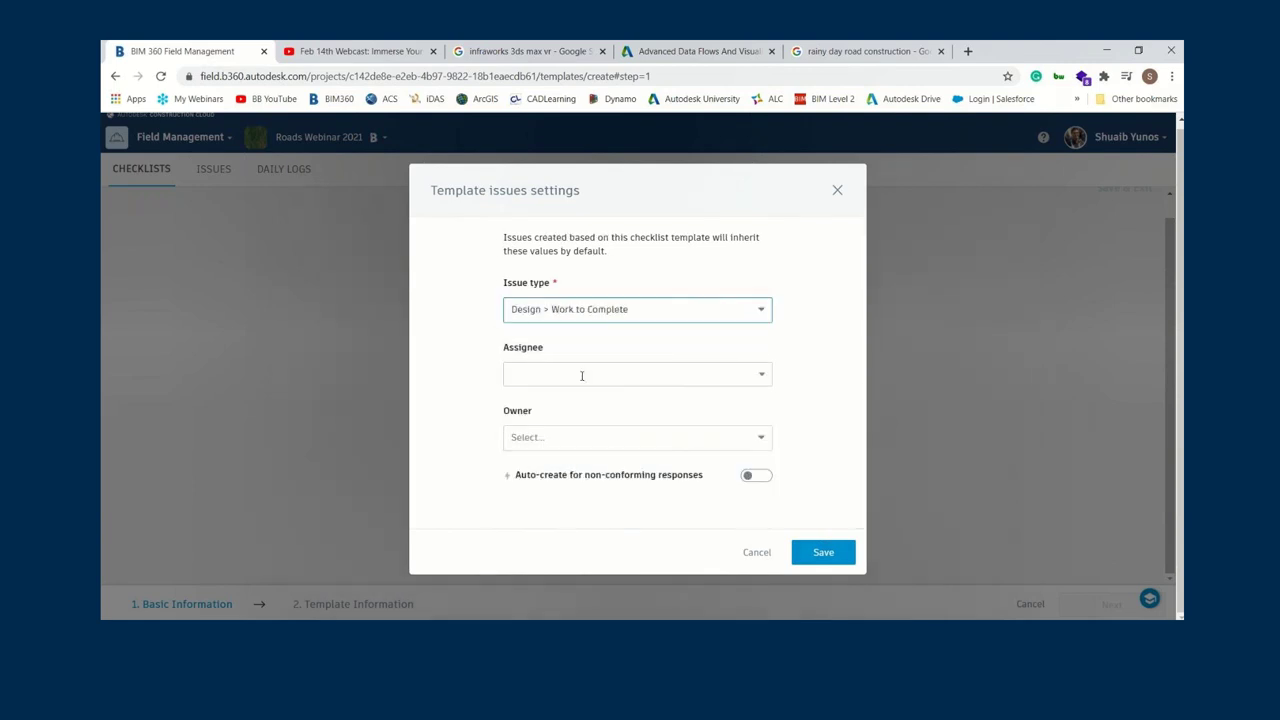
click(581, 375)
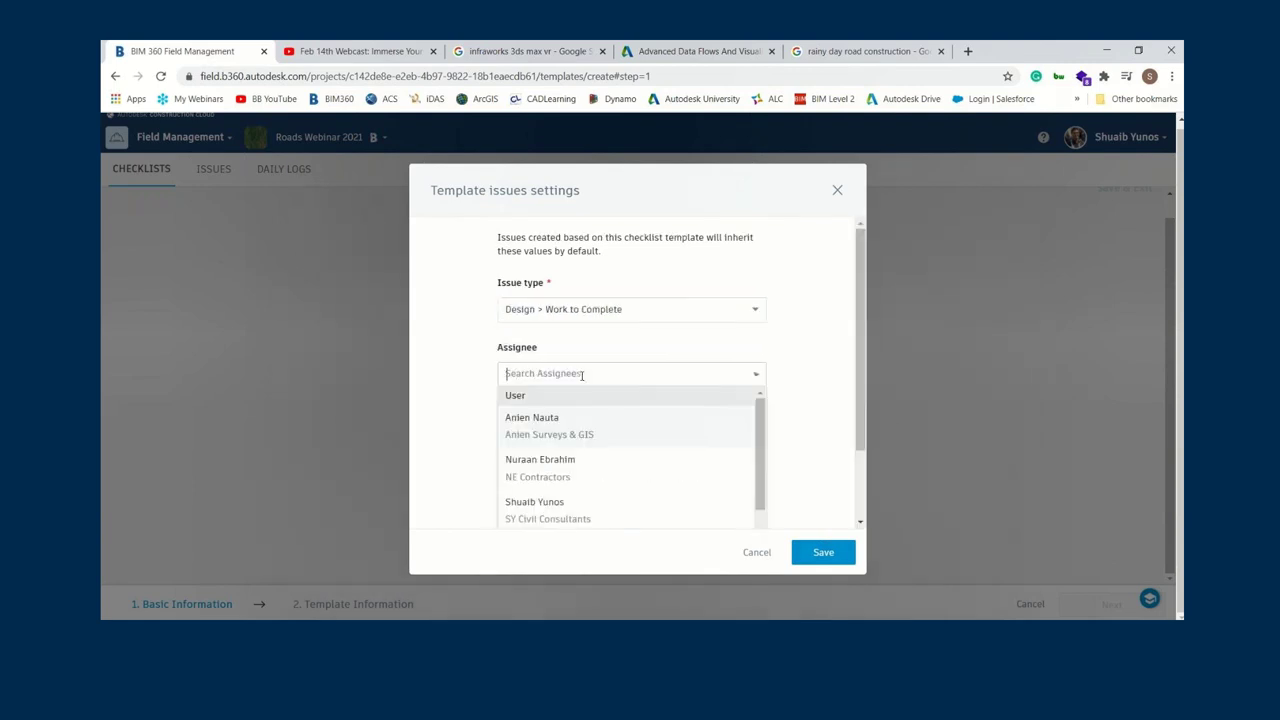
click(525, 470)
click(620, 439)
click(546, 515)
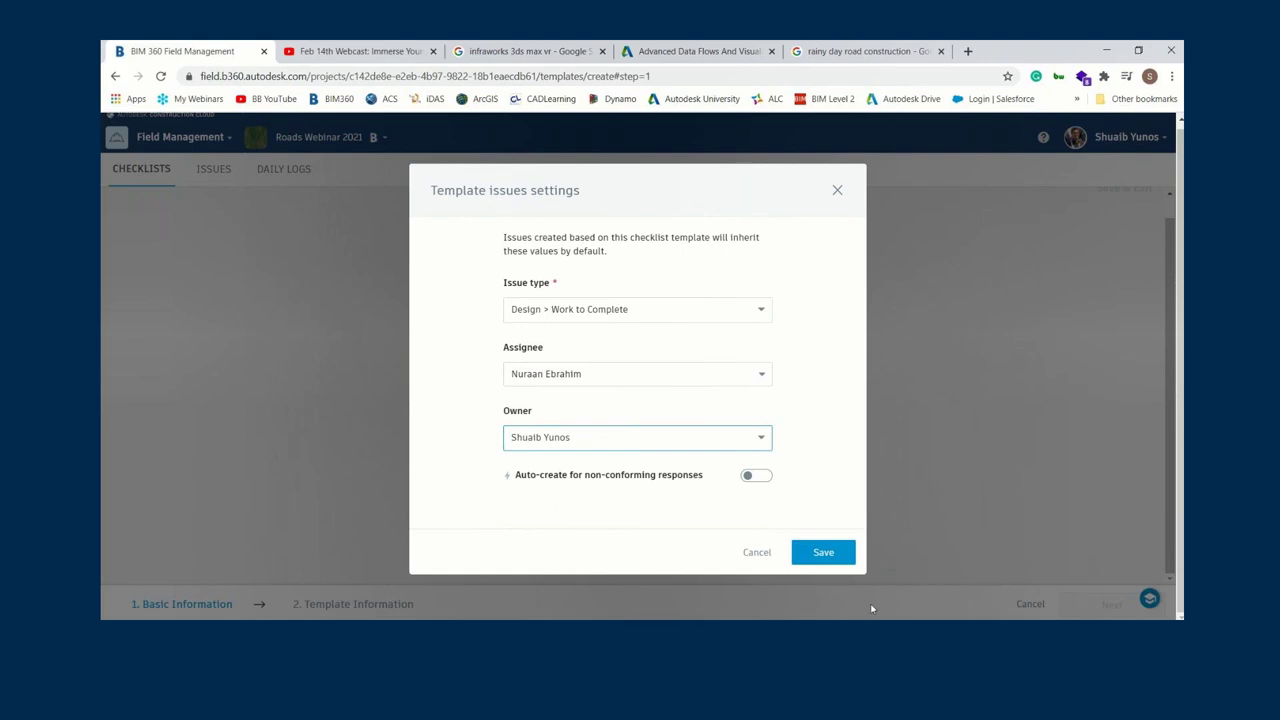
click(757, 476)
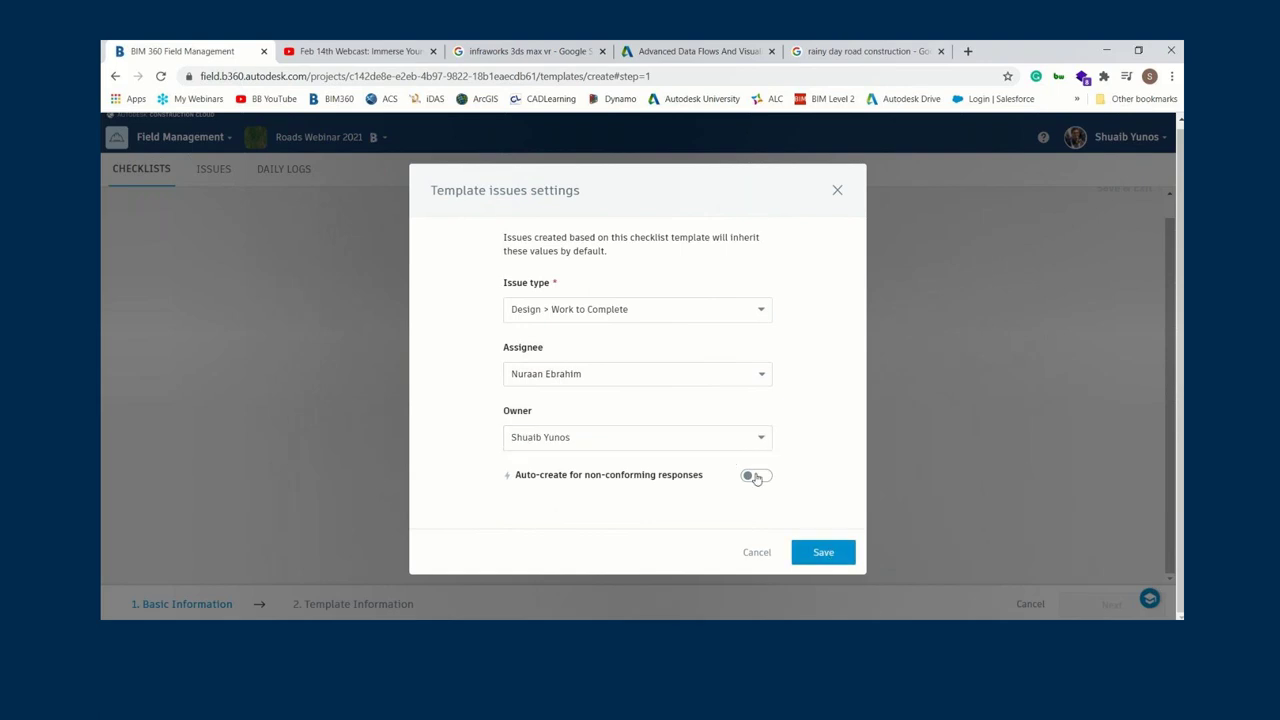
click(832, 561)
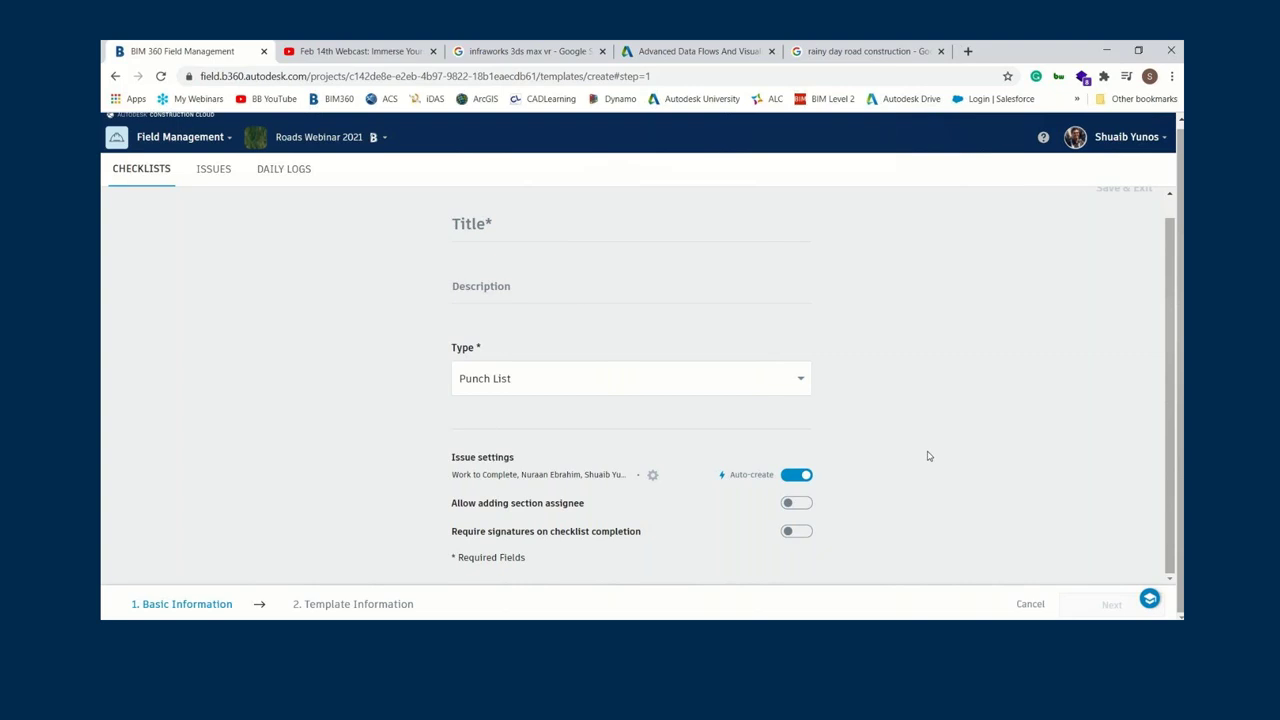
scroll(928, 456, up, 1)
- Title the template 'Example' and continue to the Template Information step
scroll(928, 456, down, 1)
click(598, 216)
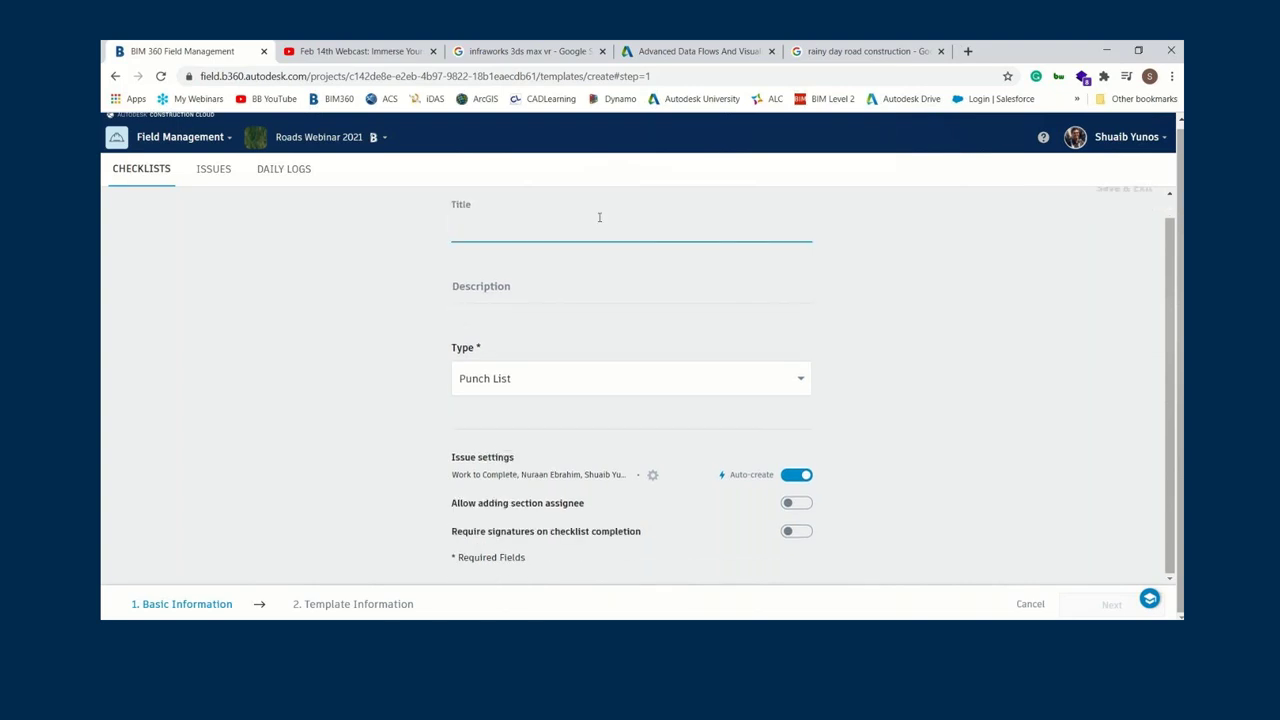
text(Example)
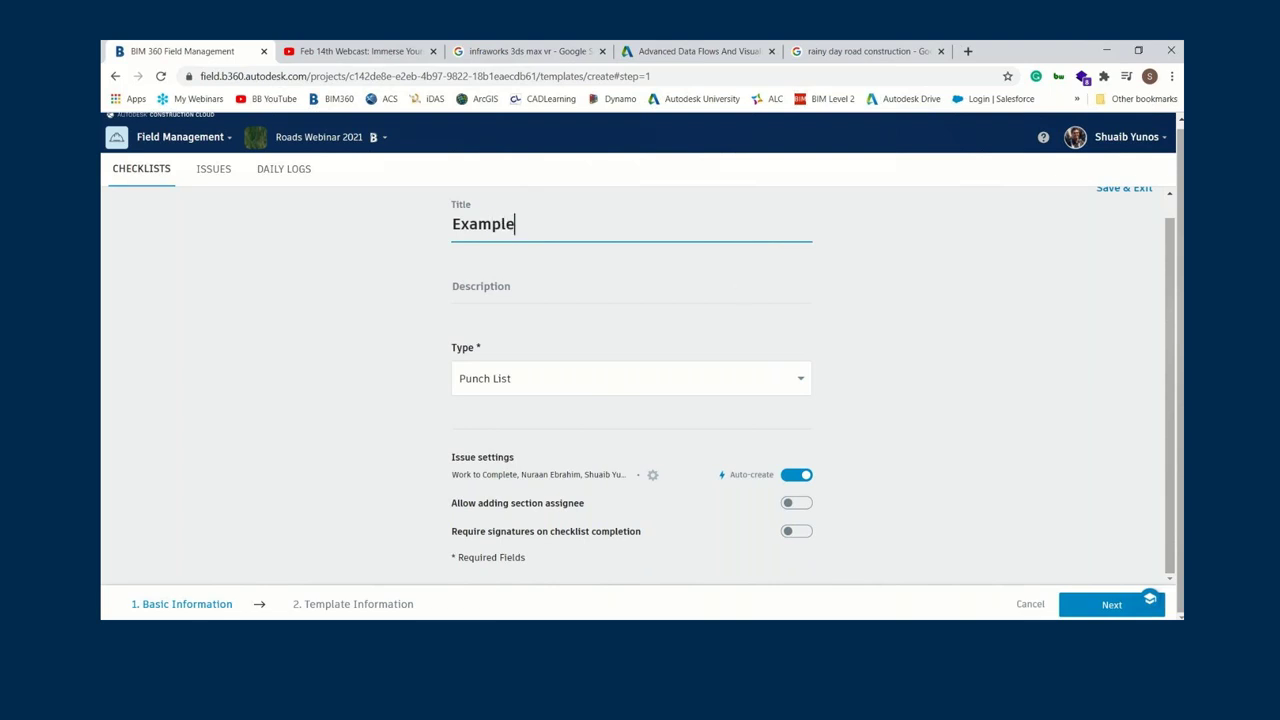
click(1123, 605)
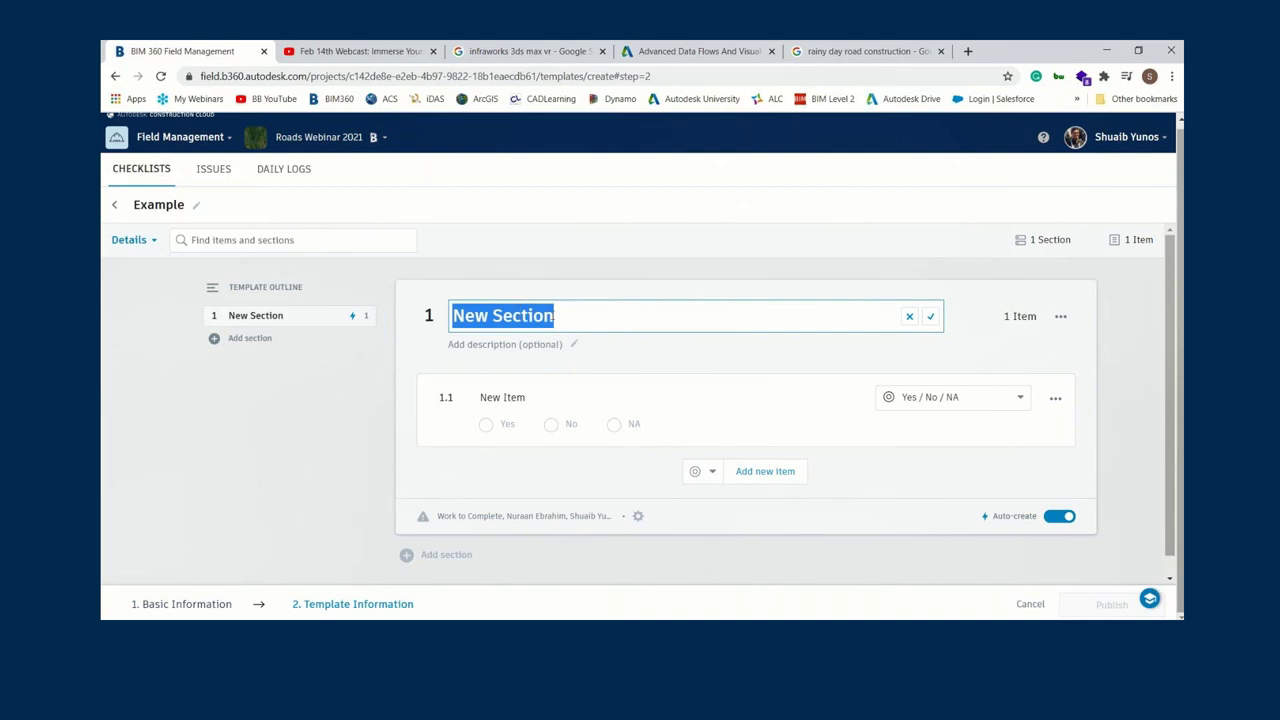
- Browse the first item's response types and the New Section description and New Item name, leaving them unchanged
click(503, 400)
click(965, 400)
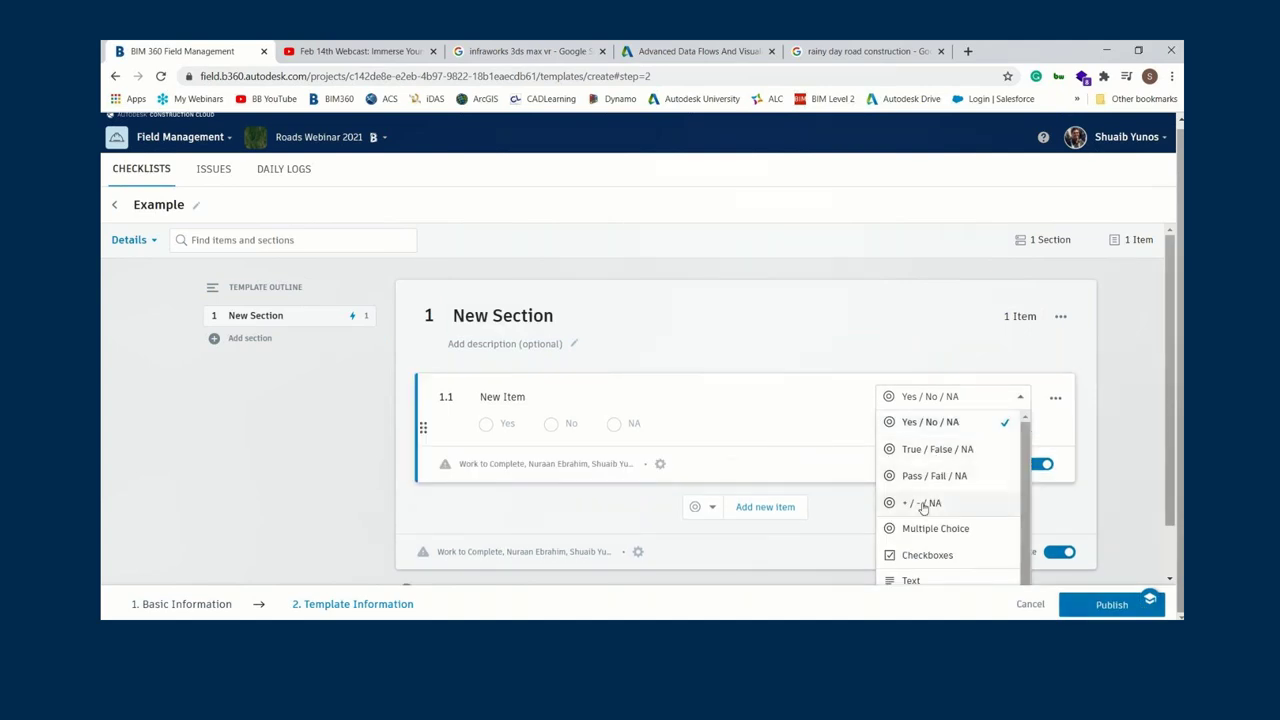
scroll(916, 568, down, 1)
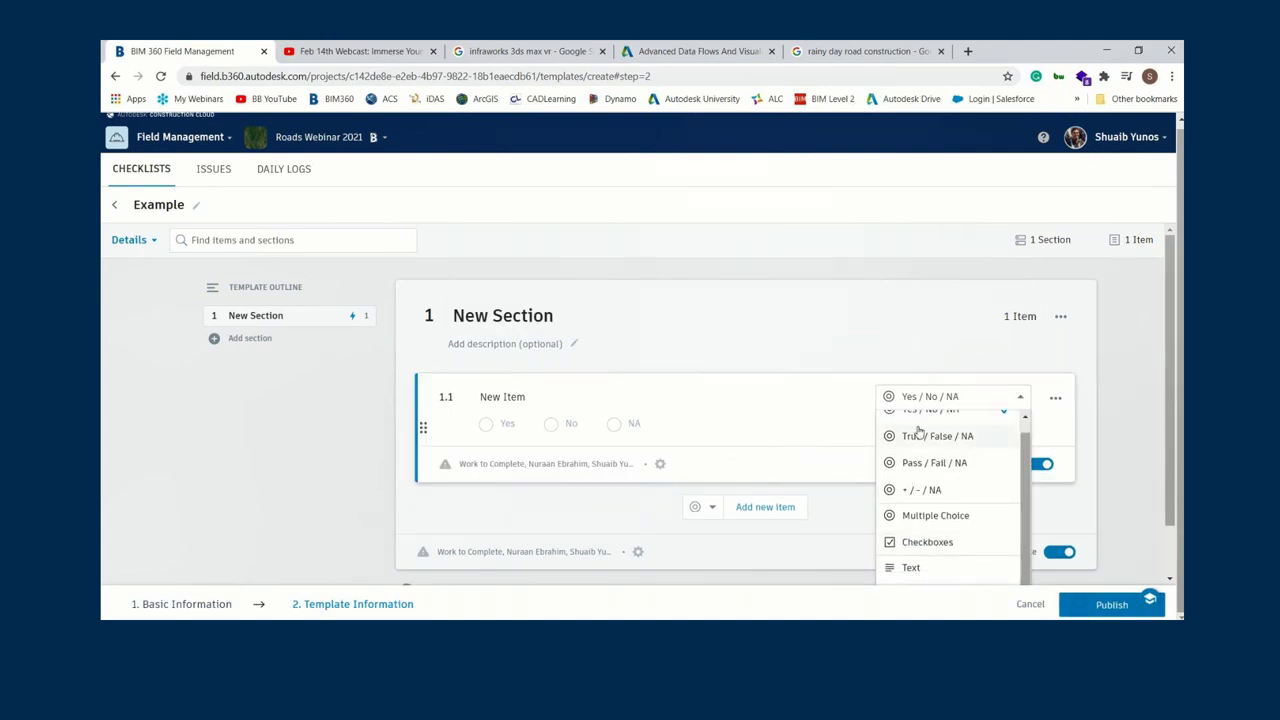
scroll(923, 432, up, 1)
click(902, 369)
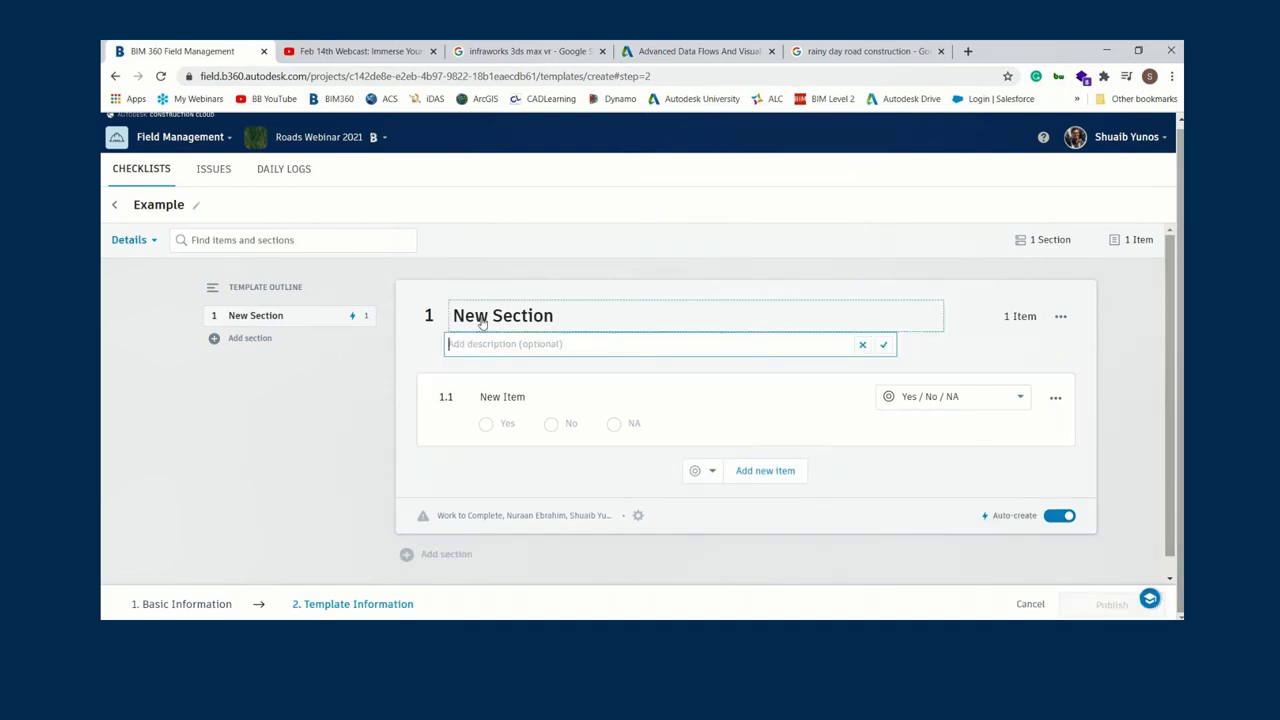
click(537, 298)
click(525, 398)
click(689, 589)
- Look through a new item's response types, then cancel the wizard and leave without saving
click(712, 471)
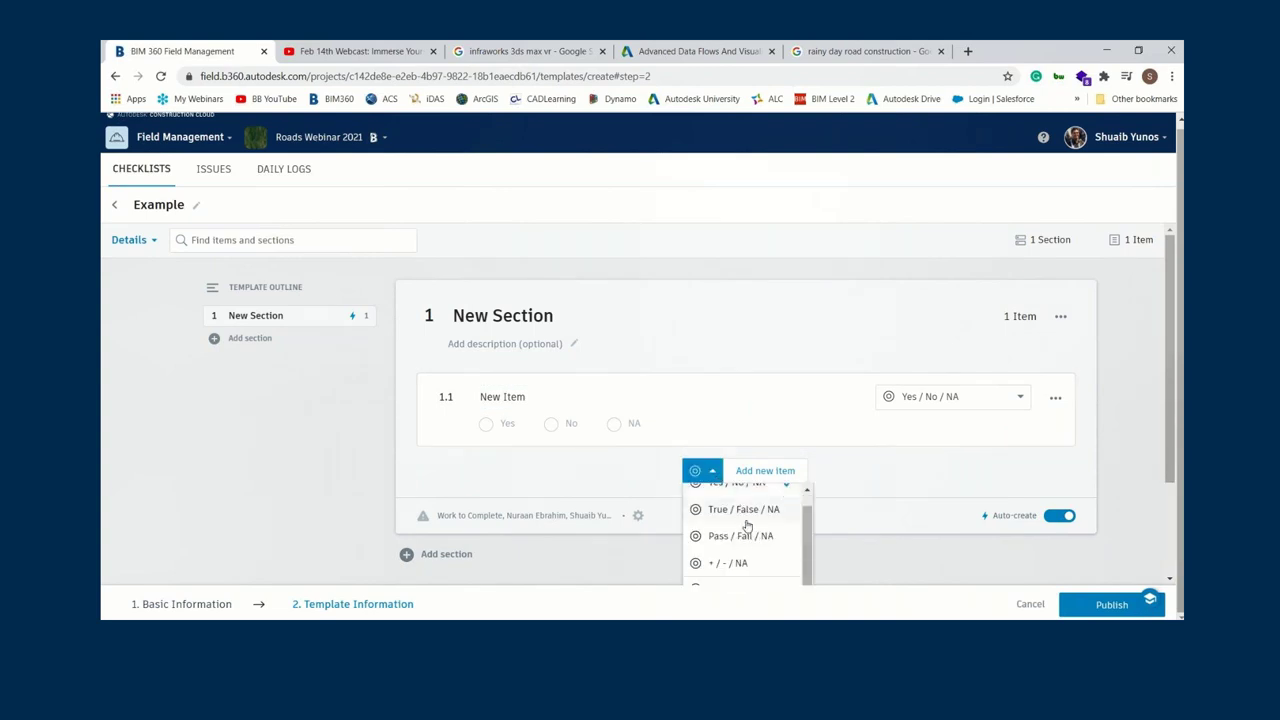
scroll(740, 512, down, 2)
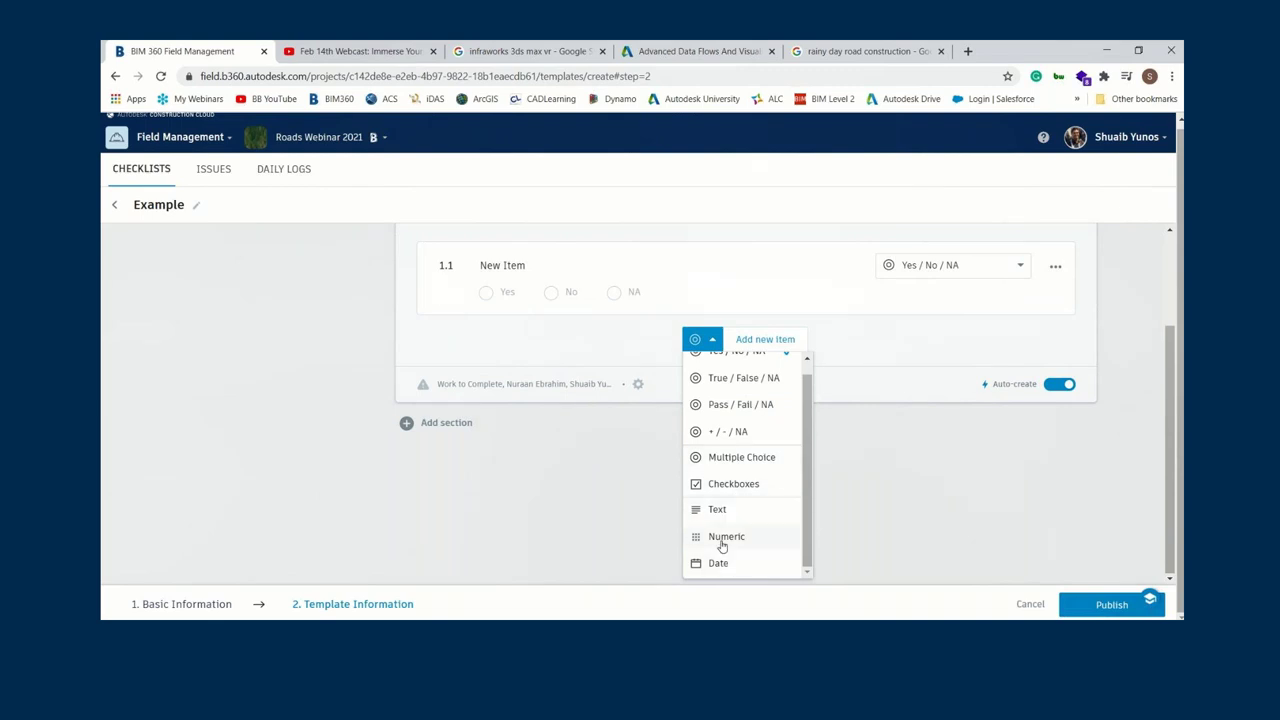
click(707, 508)
scroll(956, 495, up, 2)
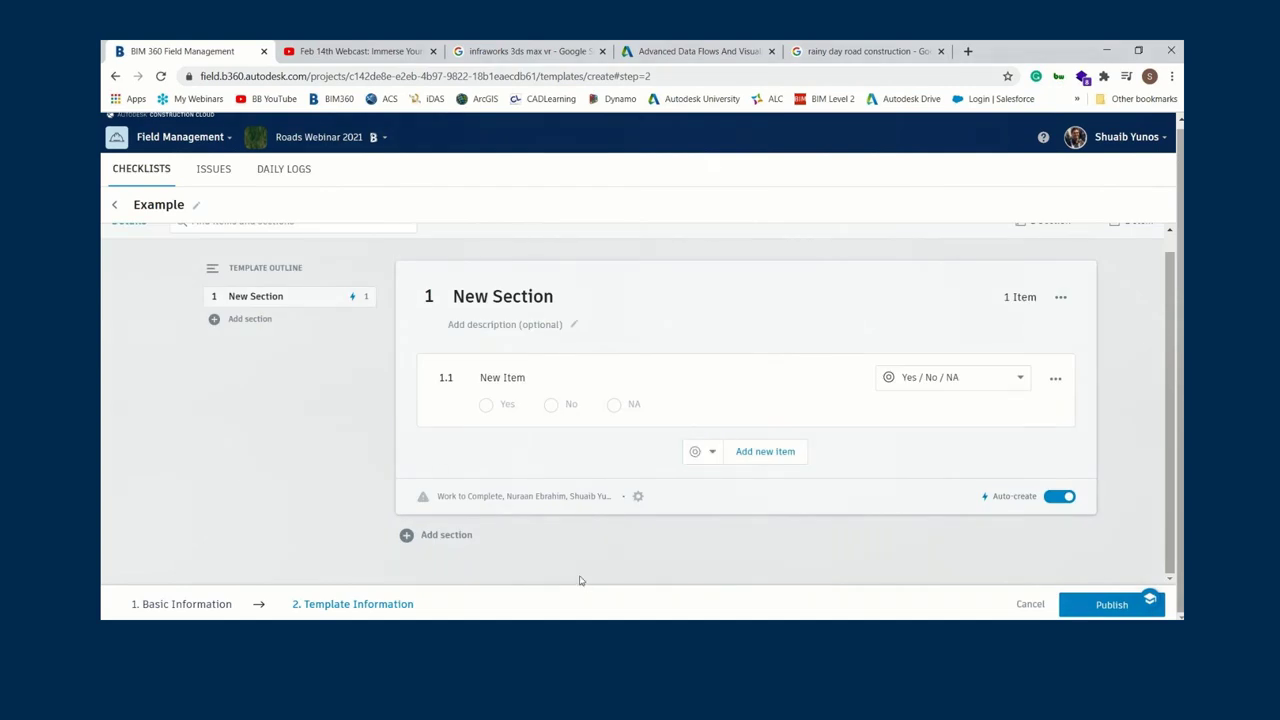
click(1024, 604)
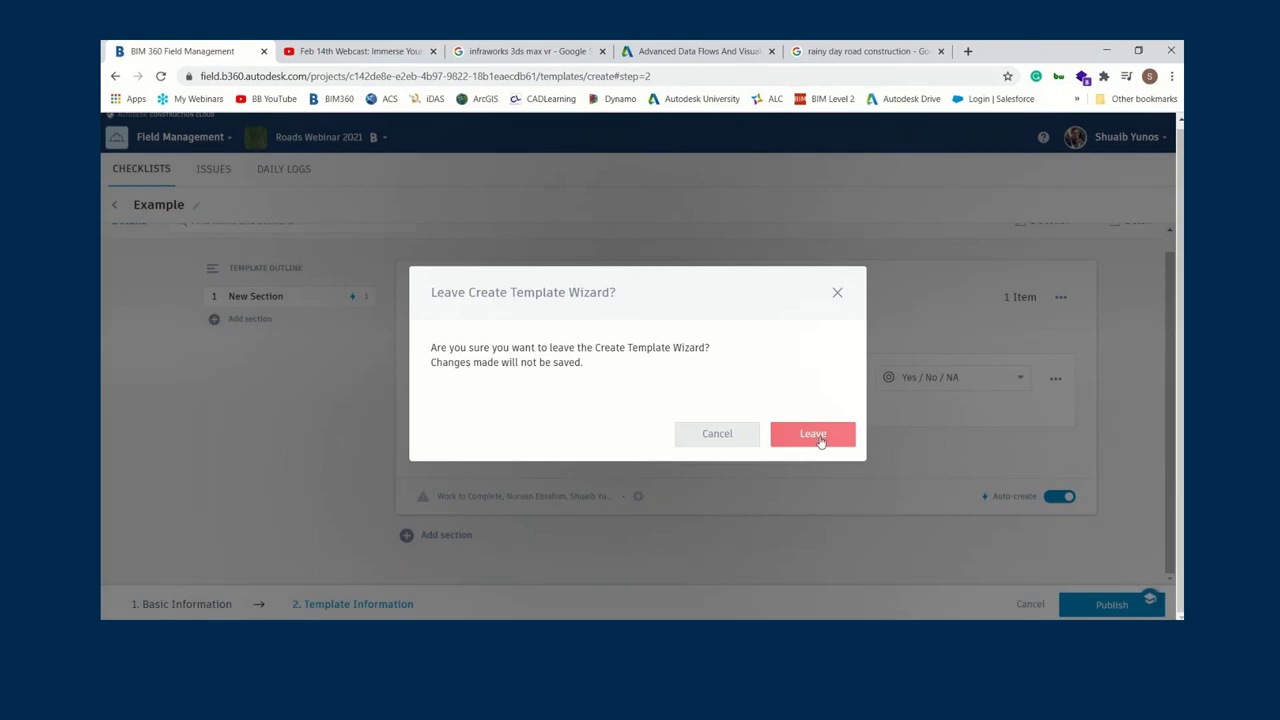
click(816, 436)
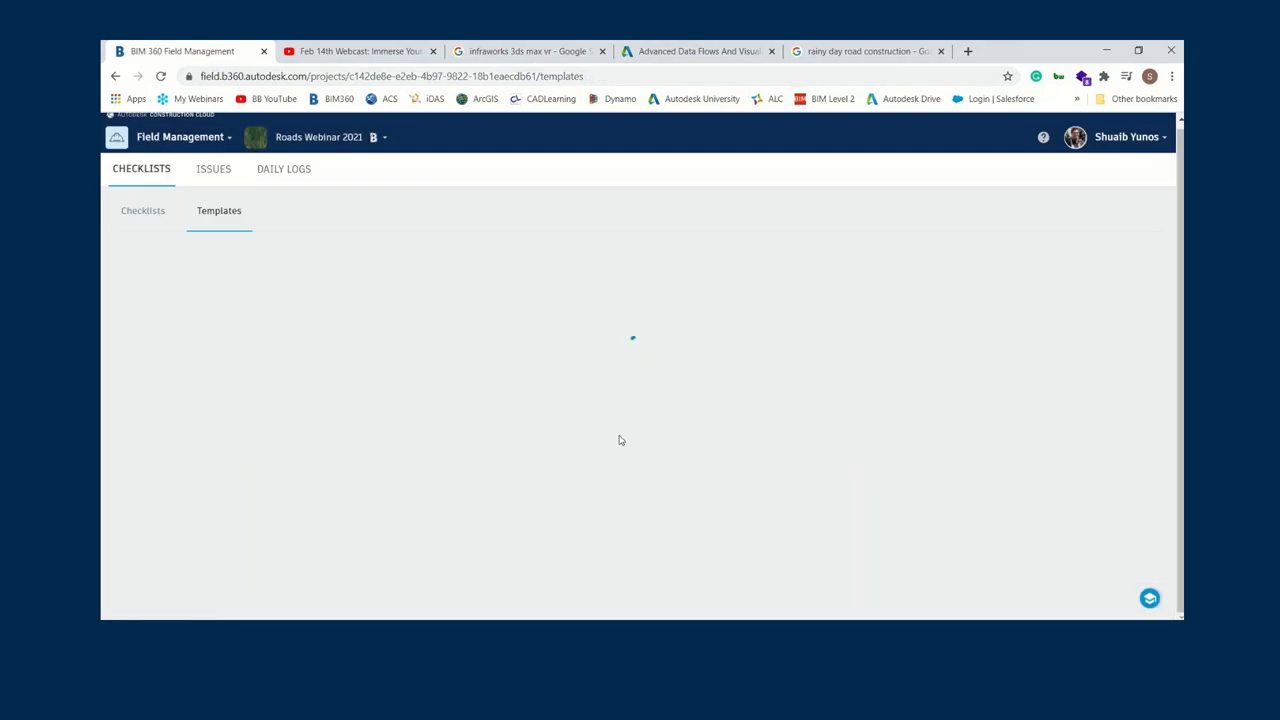
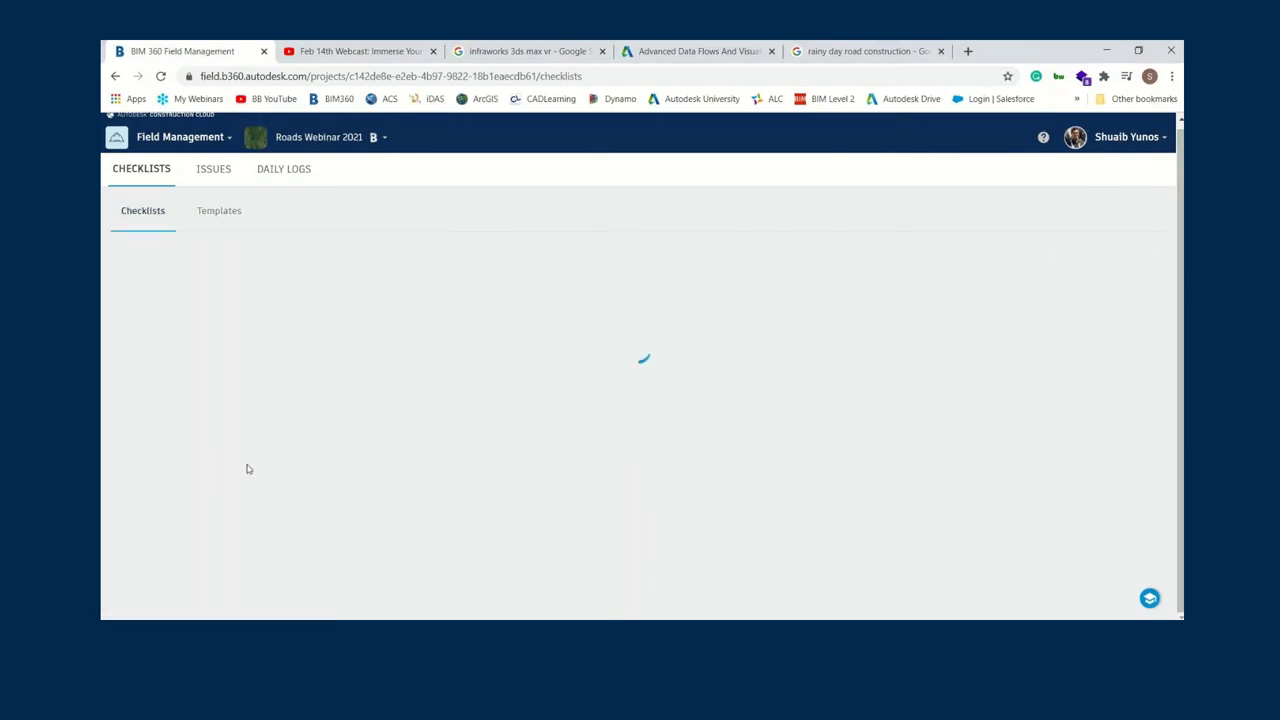
- Open the Road QA Check checklist and browse its outline sections
click(198, 345)
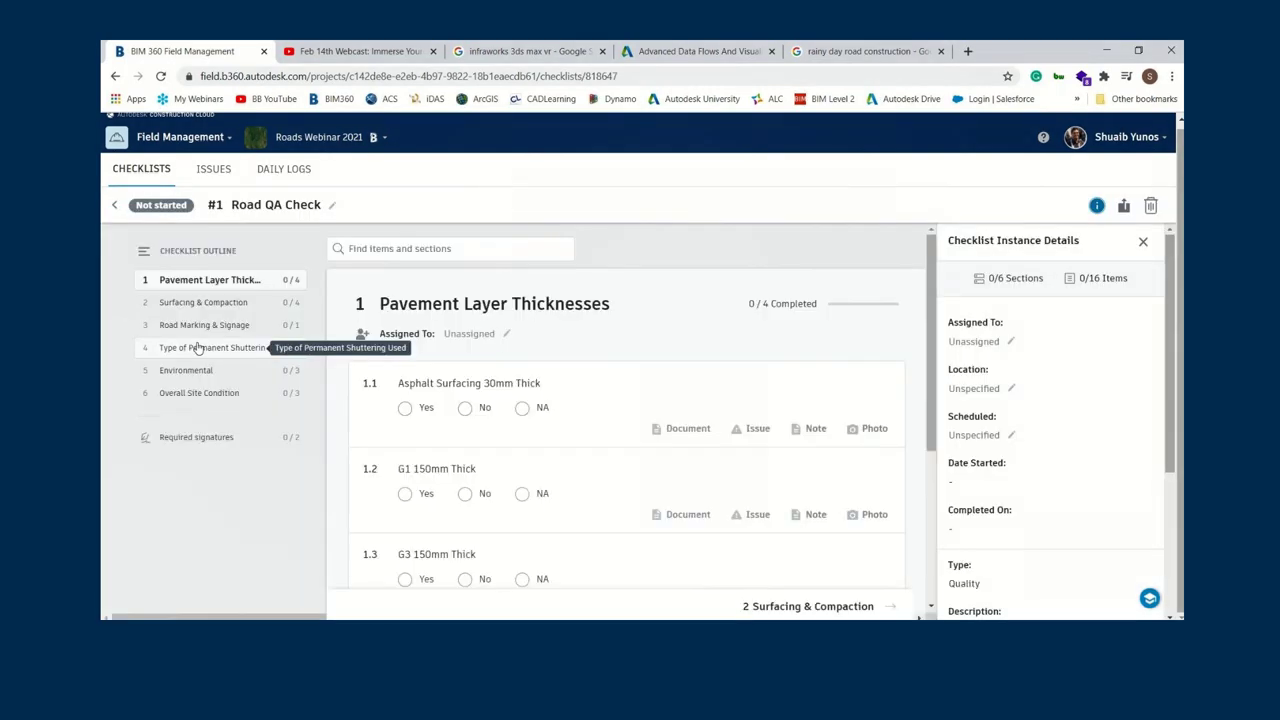
click(205, 303)
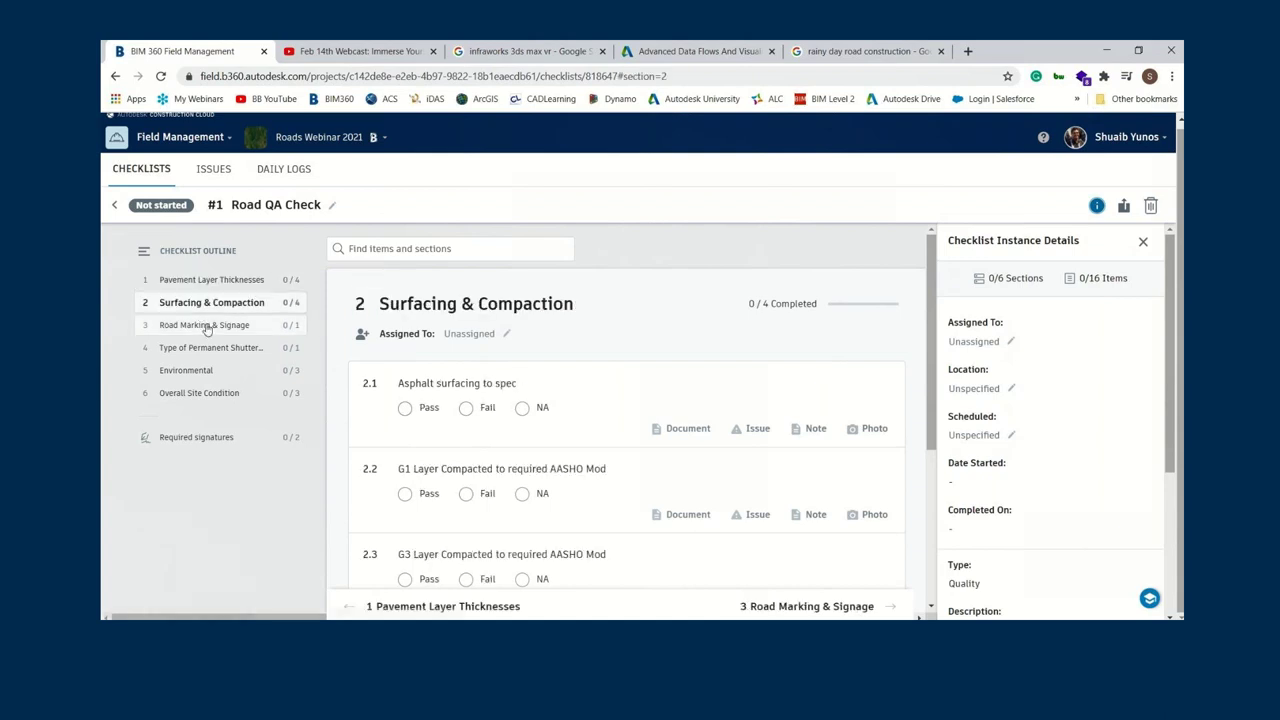
click(205, 326)
click(208, 347)
click(205, 280)
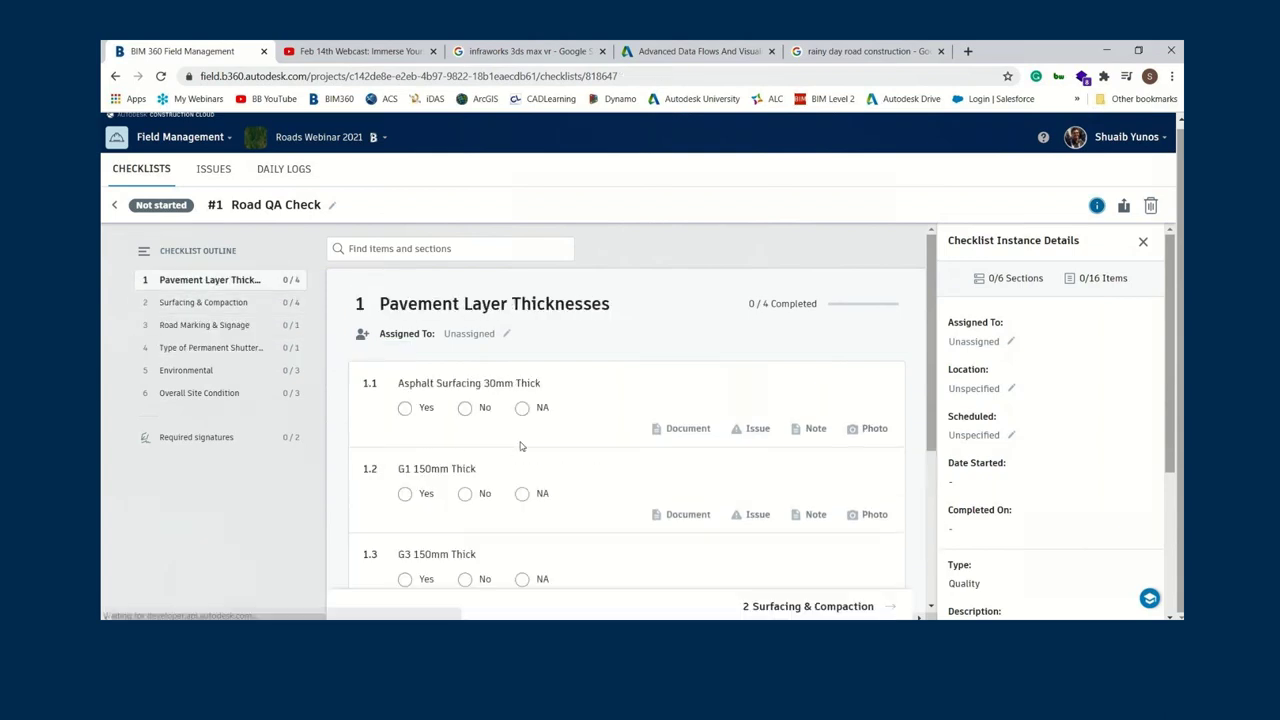
scroll(720, 375, down, 2)
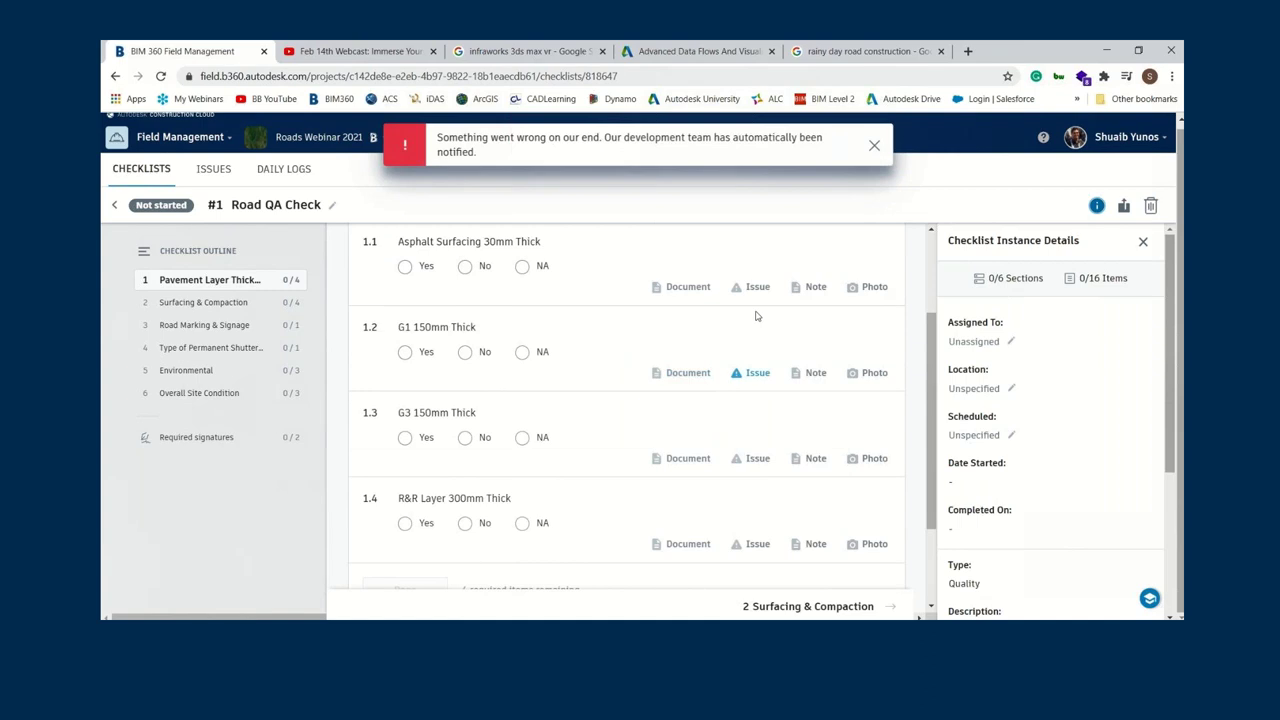
- Dismiss the error, then answer Yes on item 1.1 Asphalt Surfacing 30mm Thick and clear it again
click(873, 145)
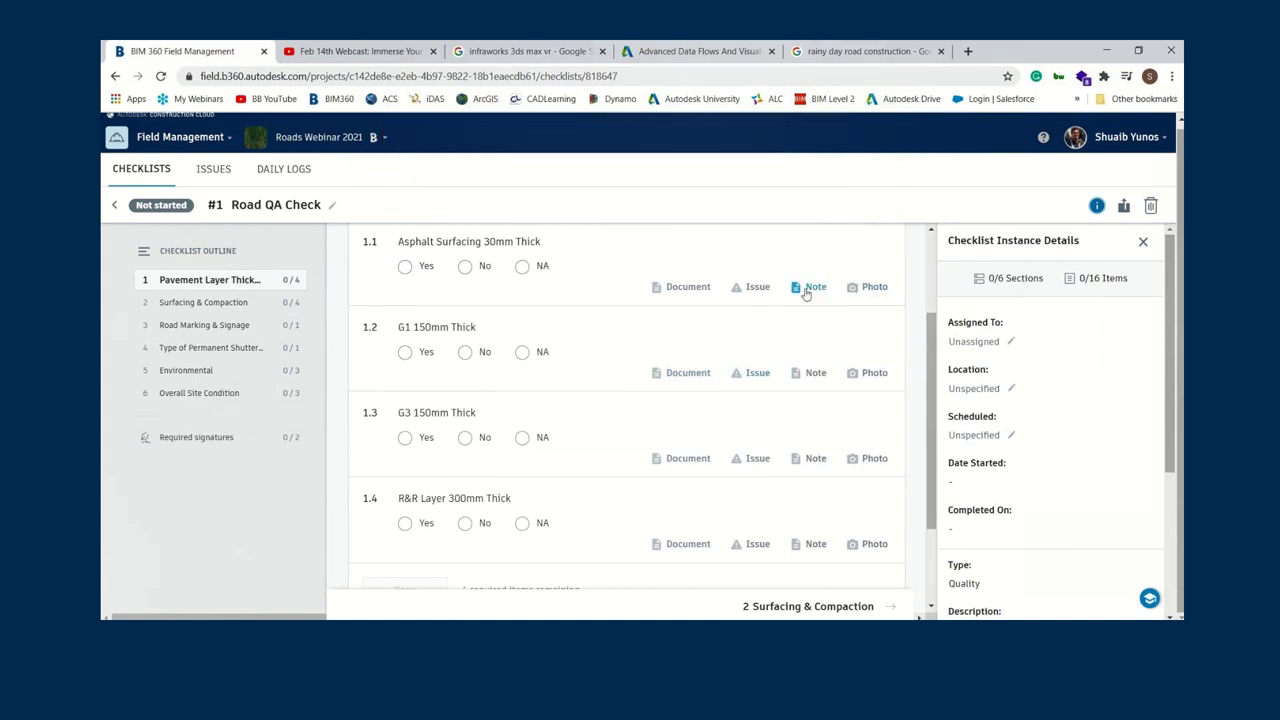
click(680, 297)
click(405, 268)
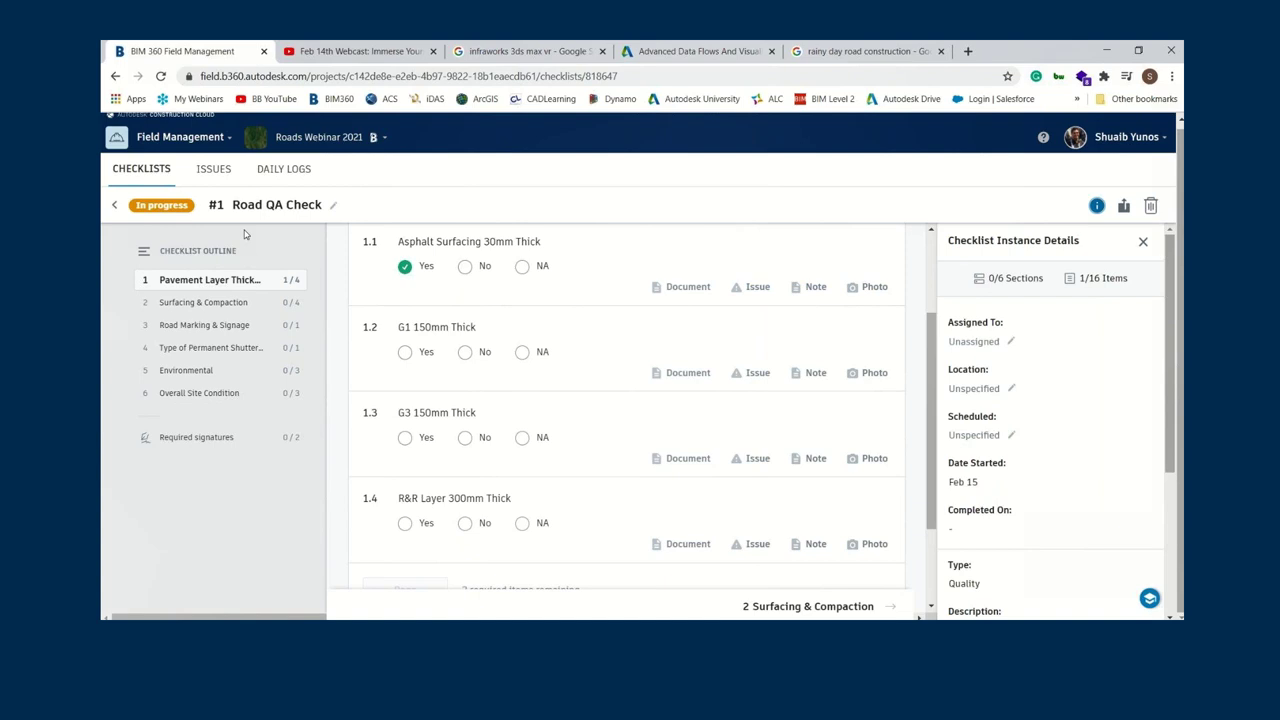
click(185, 211)
click(405, 267)
click(176, 200)
scroll(414, 358, down, 3)
scroll(560, 370, up, 2)
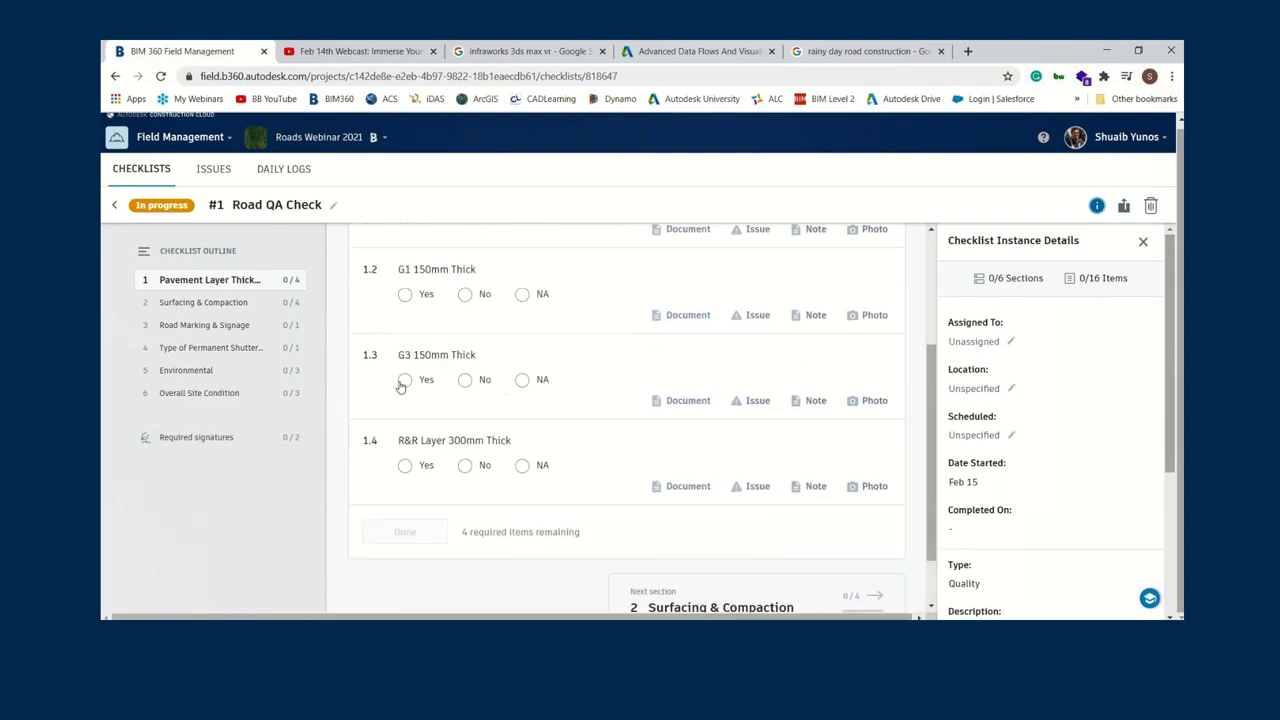
scroll(483, 377, down, 2)
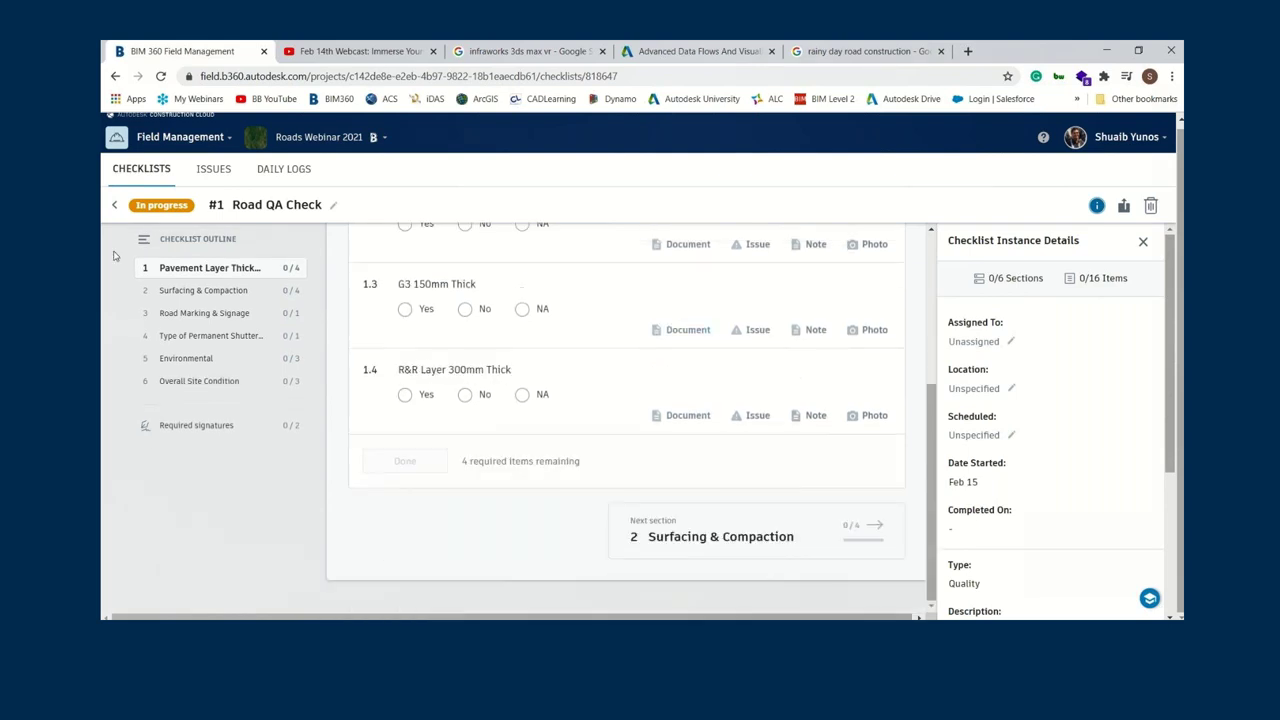
- Go to the Road Marking & Signage section and tick Stop Signs as installed
click(172, 290)
scroll(448, 429, down, 2)
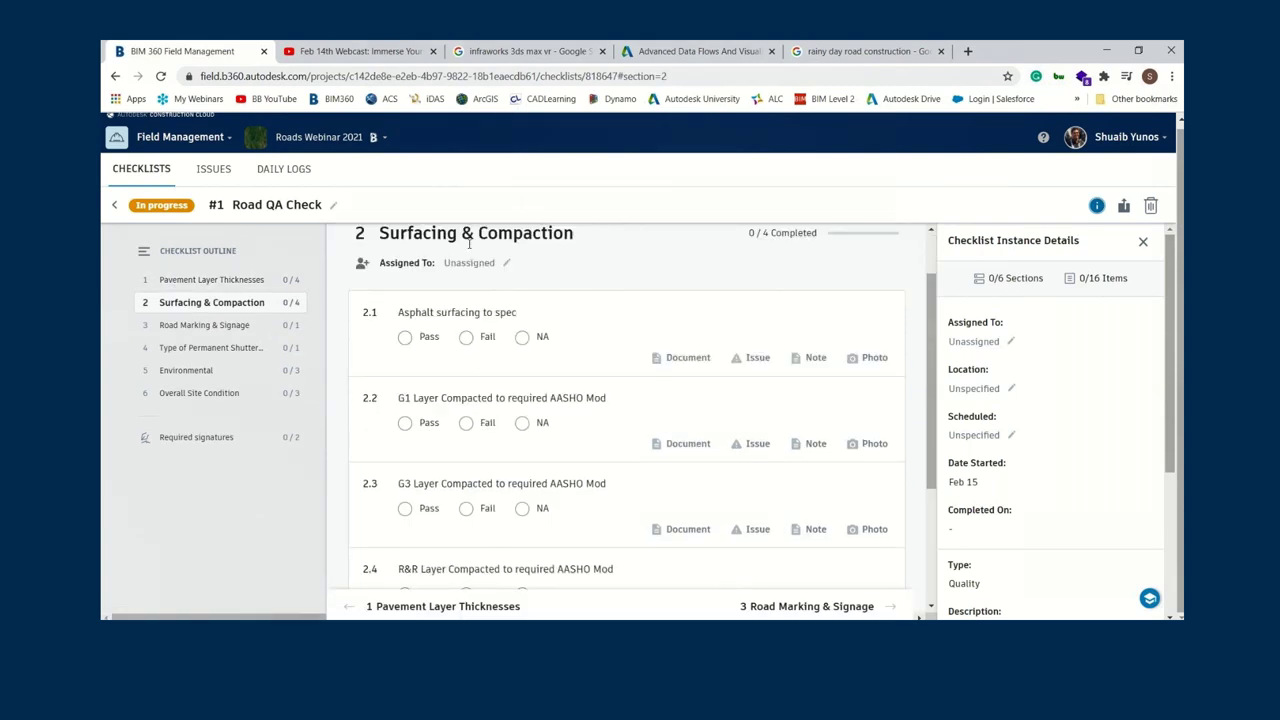
scroll(565, 320, down, 2)
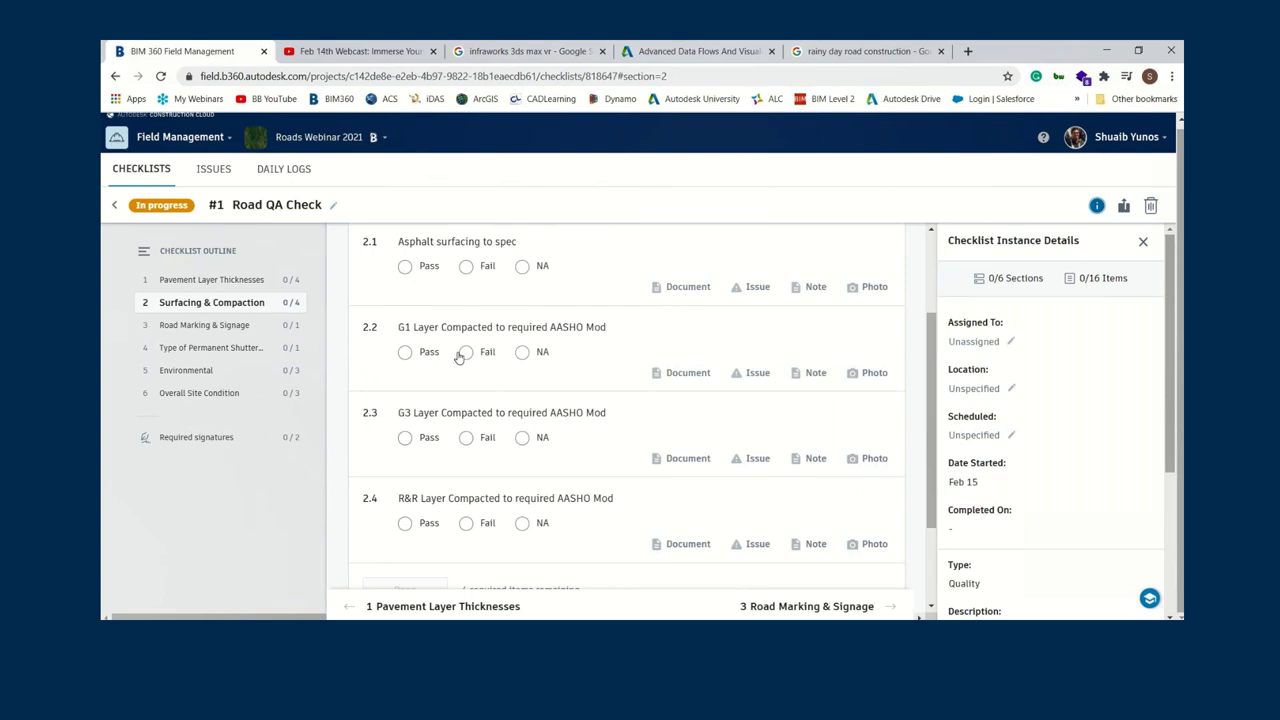
click(228, 326)
click(404, 407)
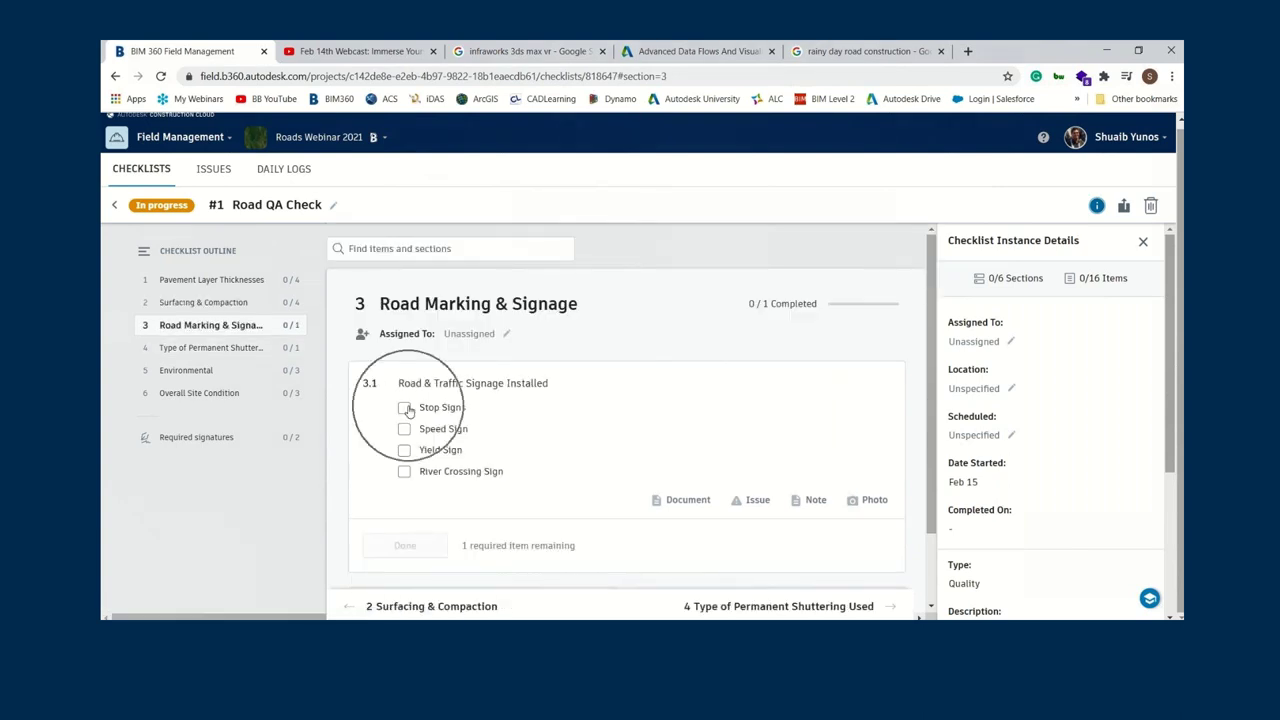
- Tick and then untick the Speed, Yield, River Crossing and Stop sign checkboxes
click(404, 428)
click(404, 450)
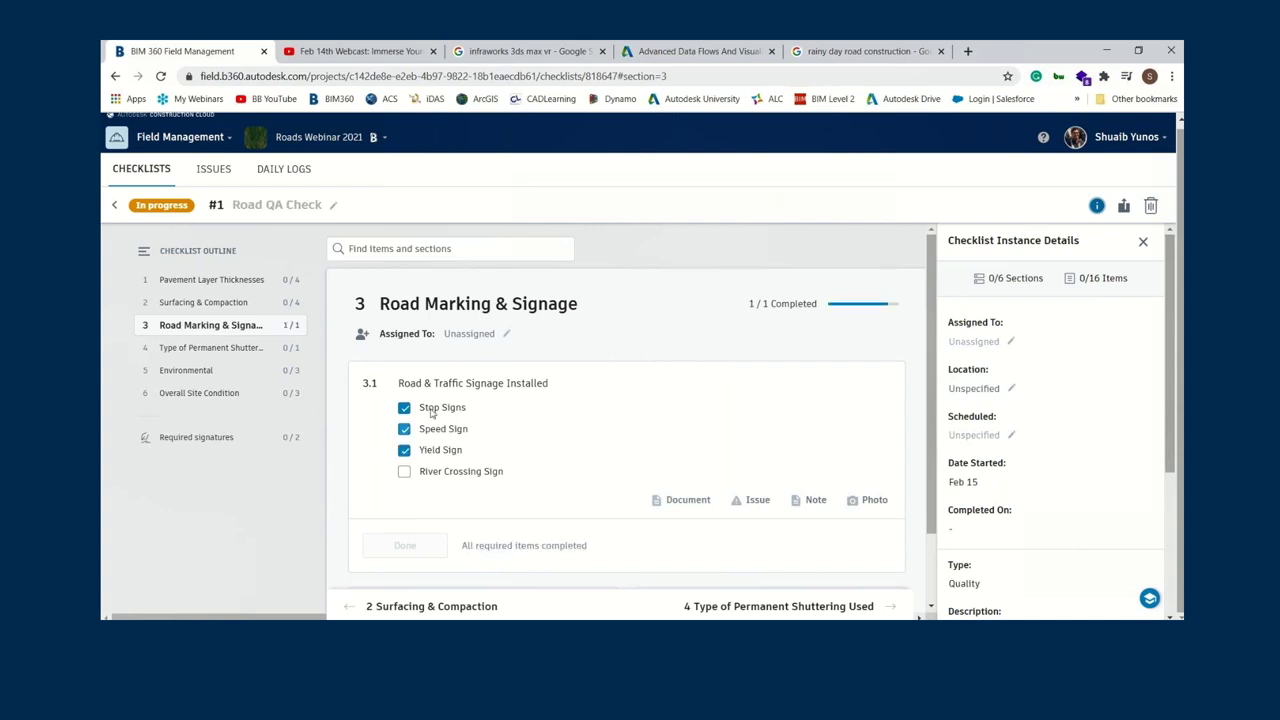
click(404, 471)
click(404, 471)
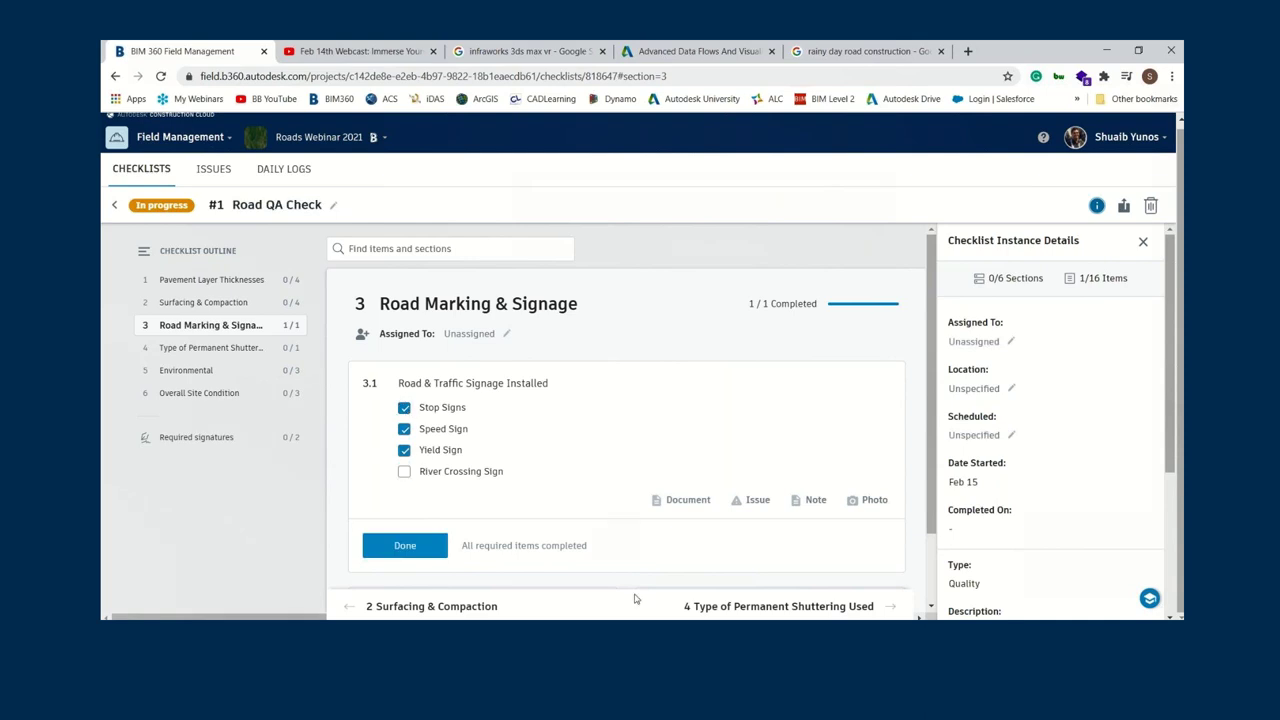
scroll(408, 418, down, 1)
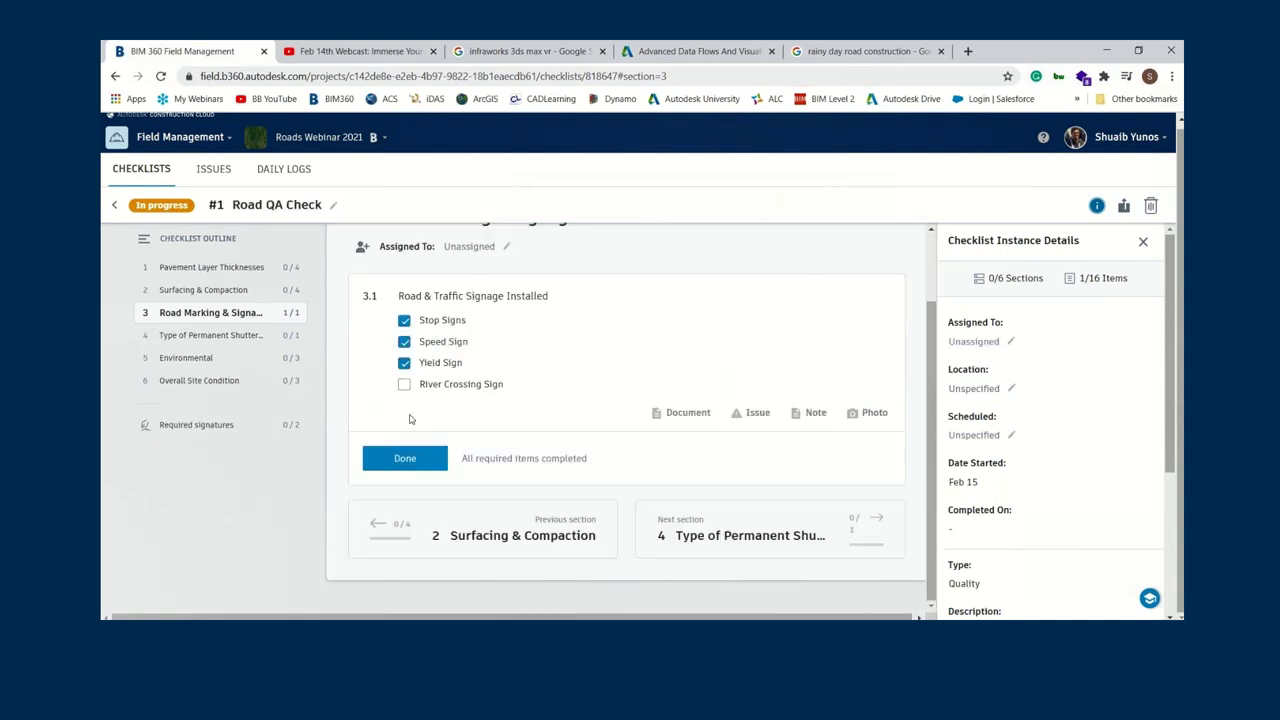
click(404, 362)
click(404, 341)
click(404, 320)
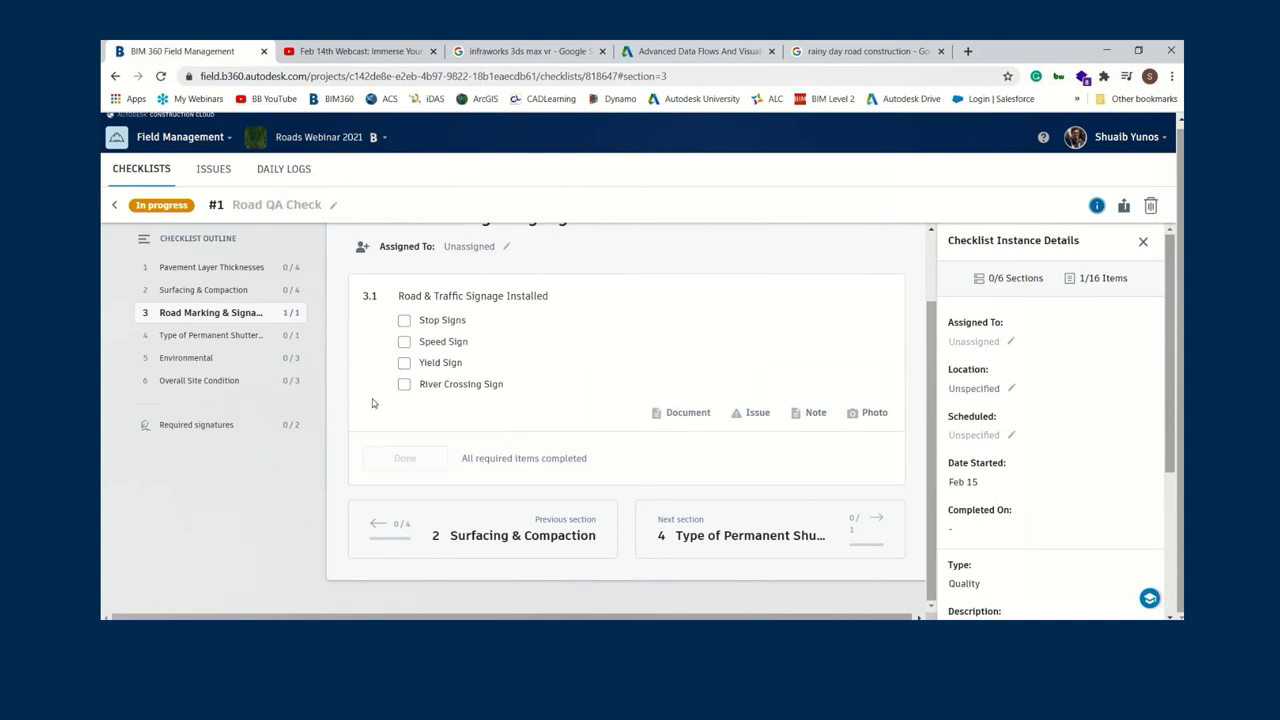
- Record Wood & Sheet Metal as the type of permanent shuttering used
click(230, 337)
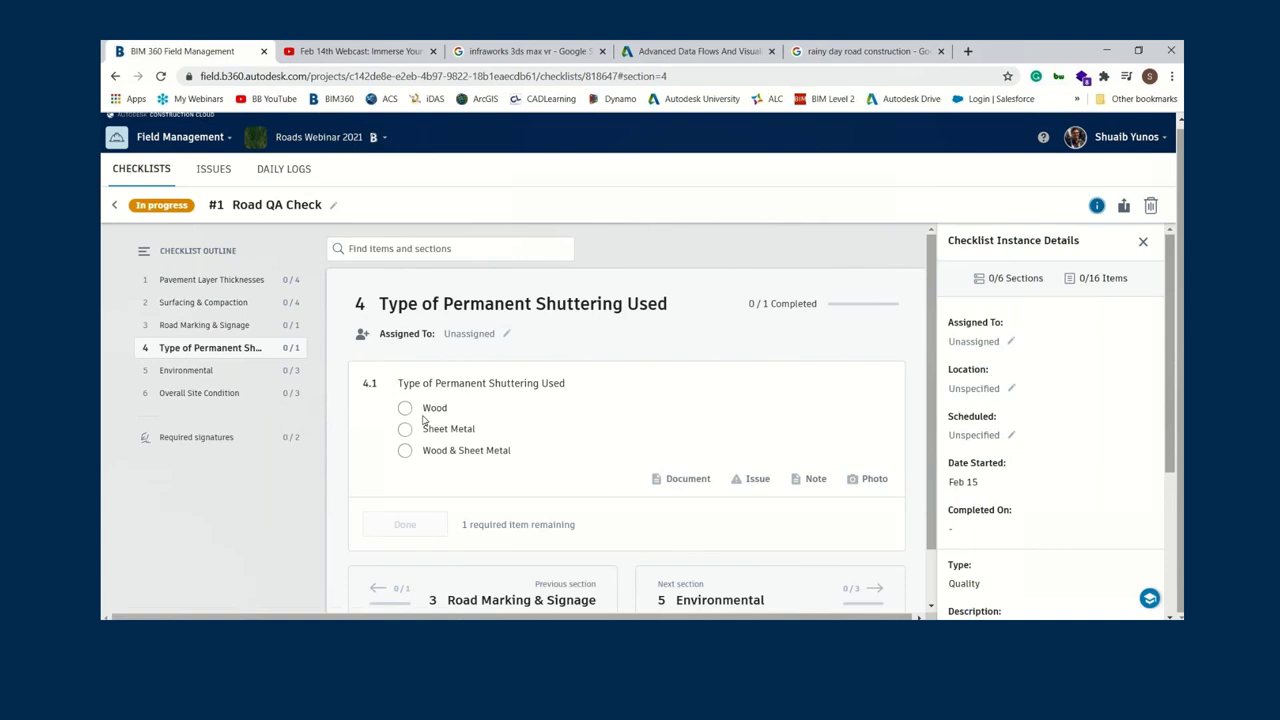
click(406, 412)
click(404, 429)
click(404, 450)
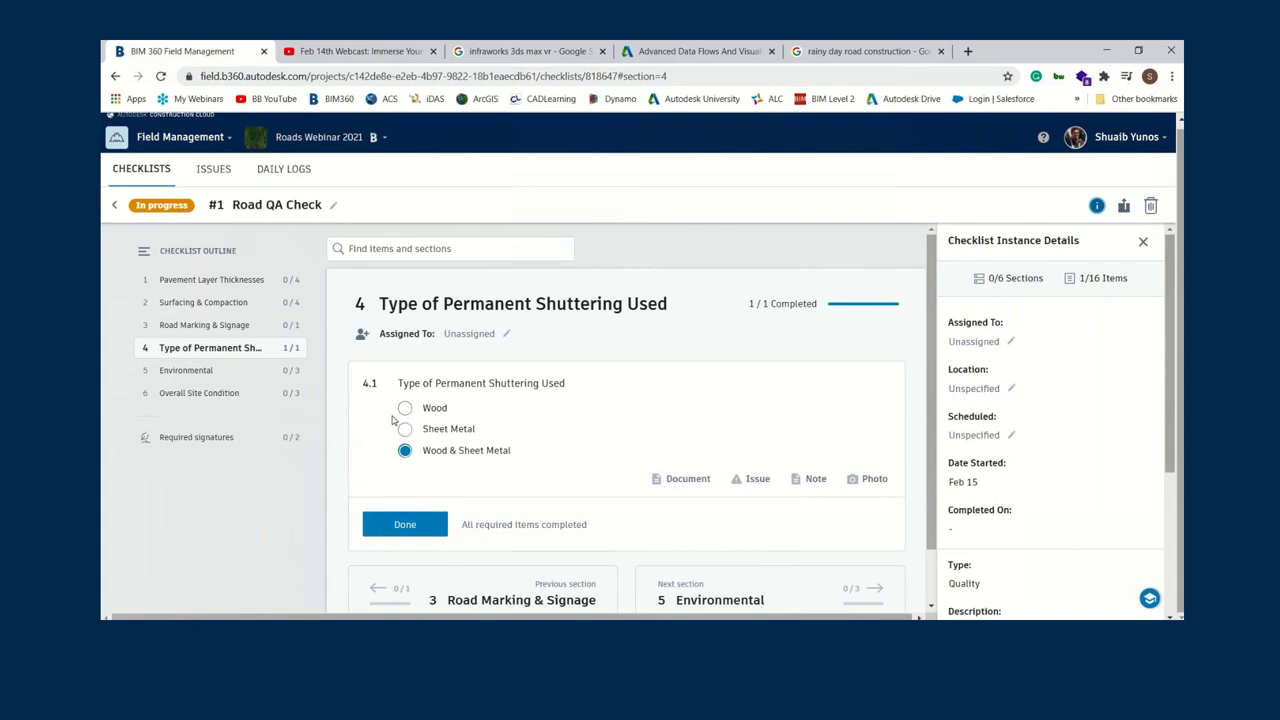
- Move through Environmental to the Overall Site Condition observation item
click(186, 370)
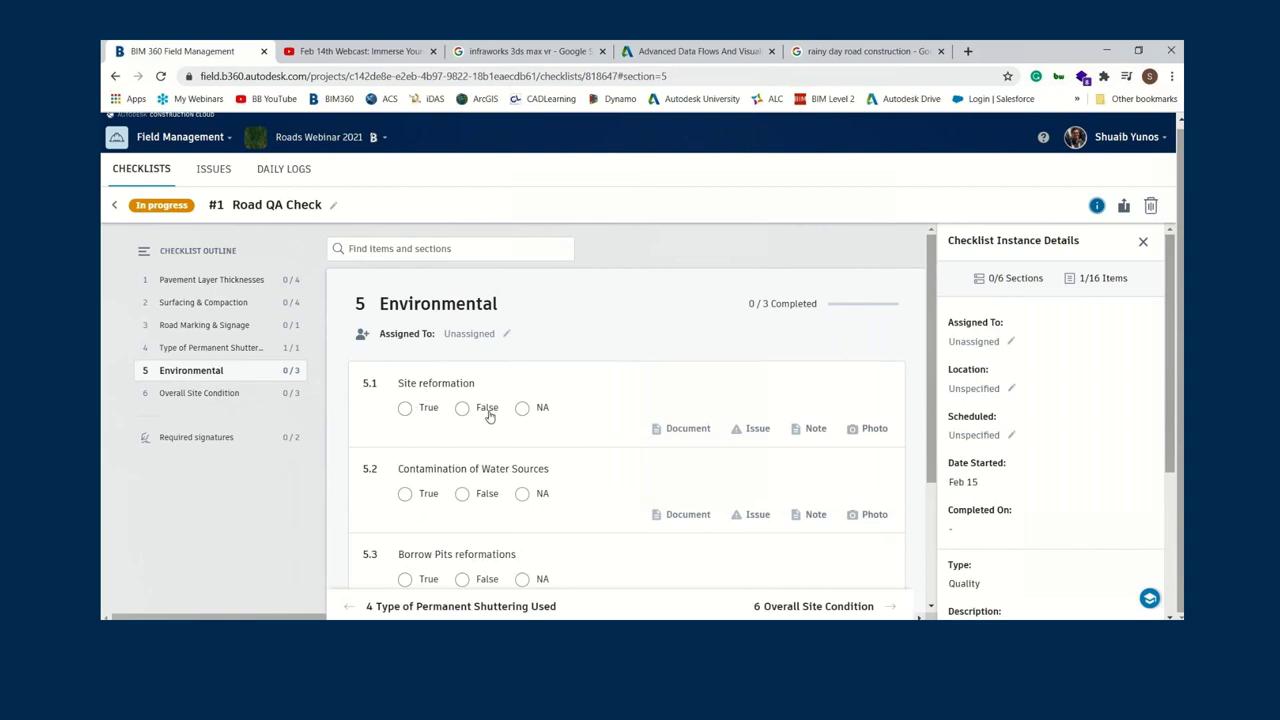
scroll(448, 457, down, 2)
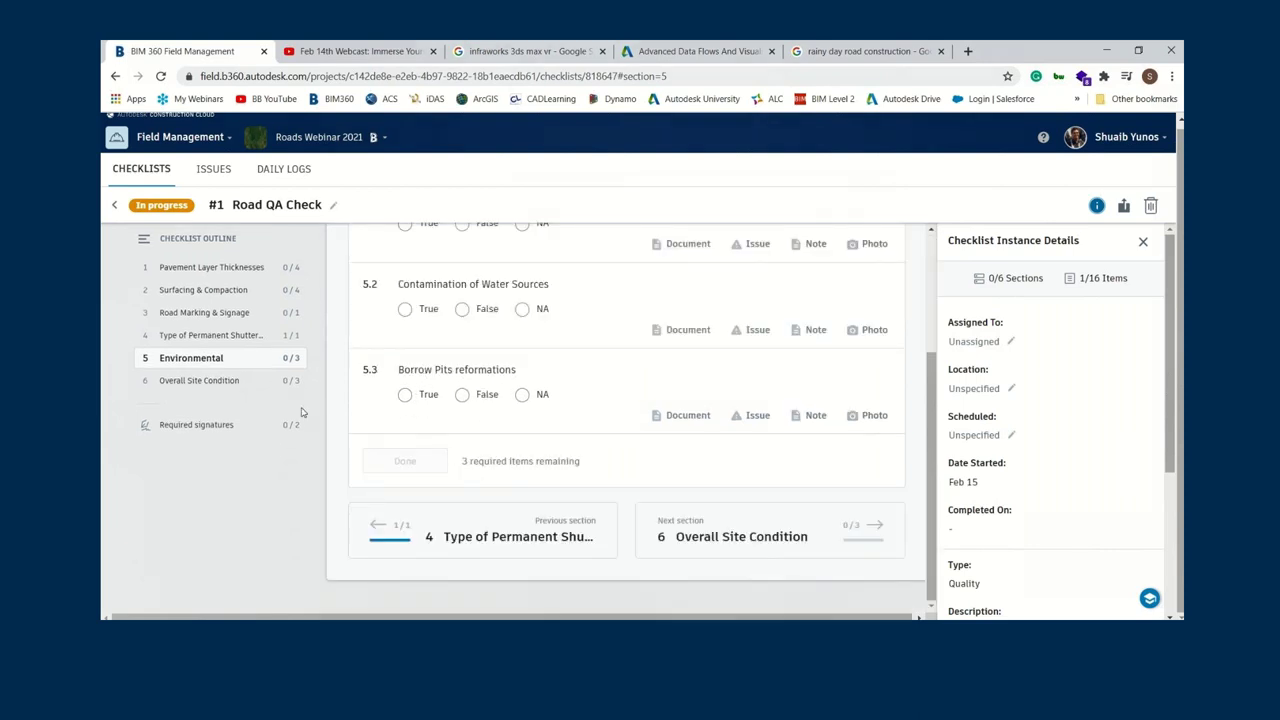
click(234, 392)
click(440, 414)
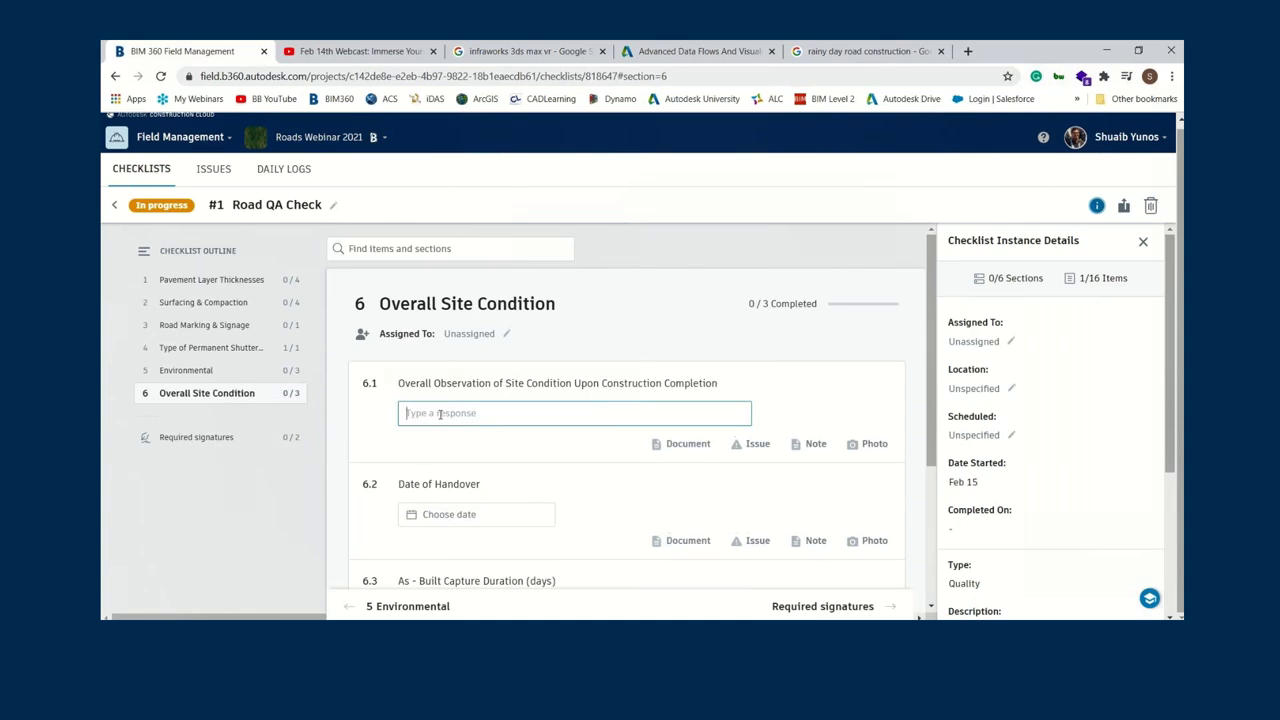
- Enter 'Heeeeeeey!!!!!!!' as the site condition observation and leave the handover date unset
text(Heeeeeeey!!!!!!!)
scroll(533, 501, down, 2)
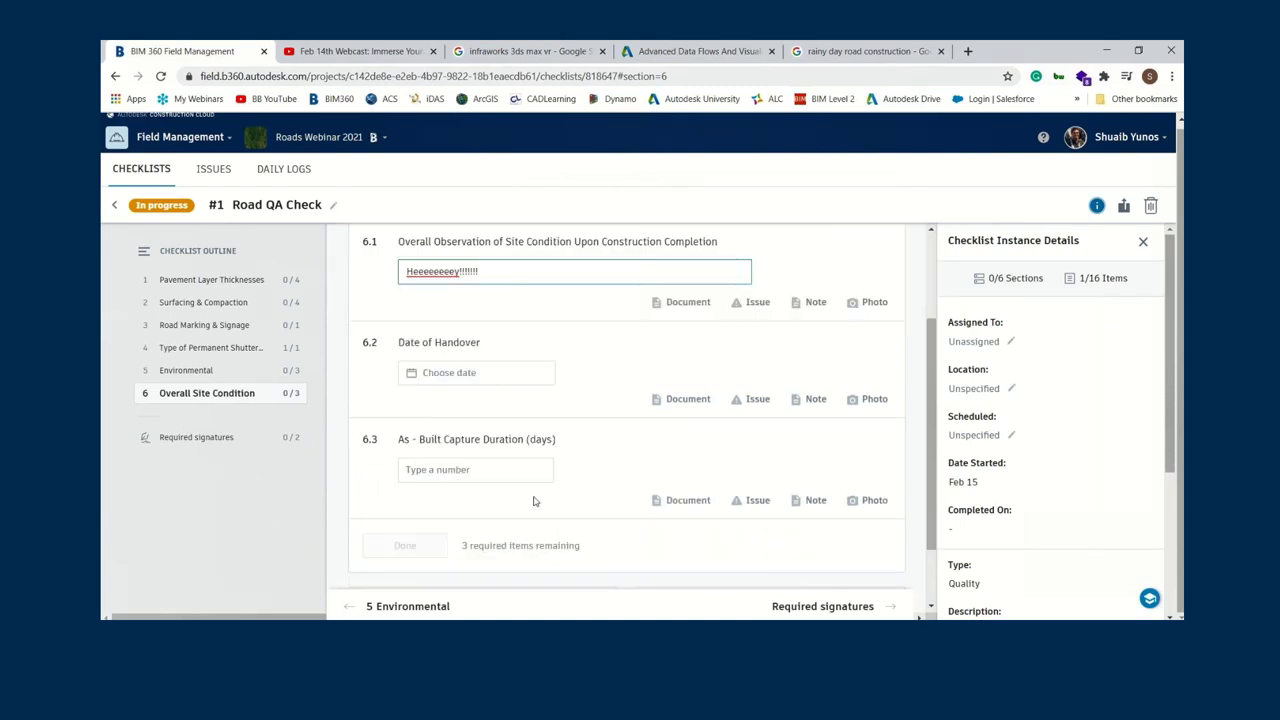
click(459, 376)
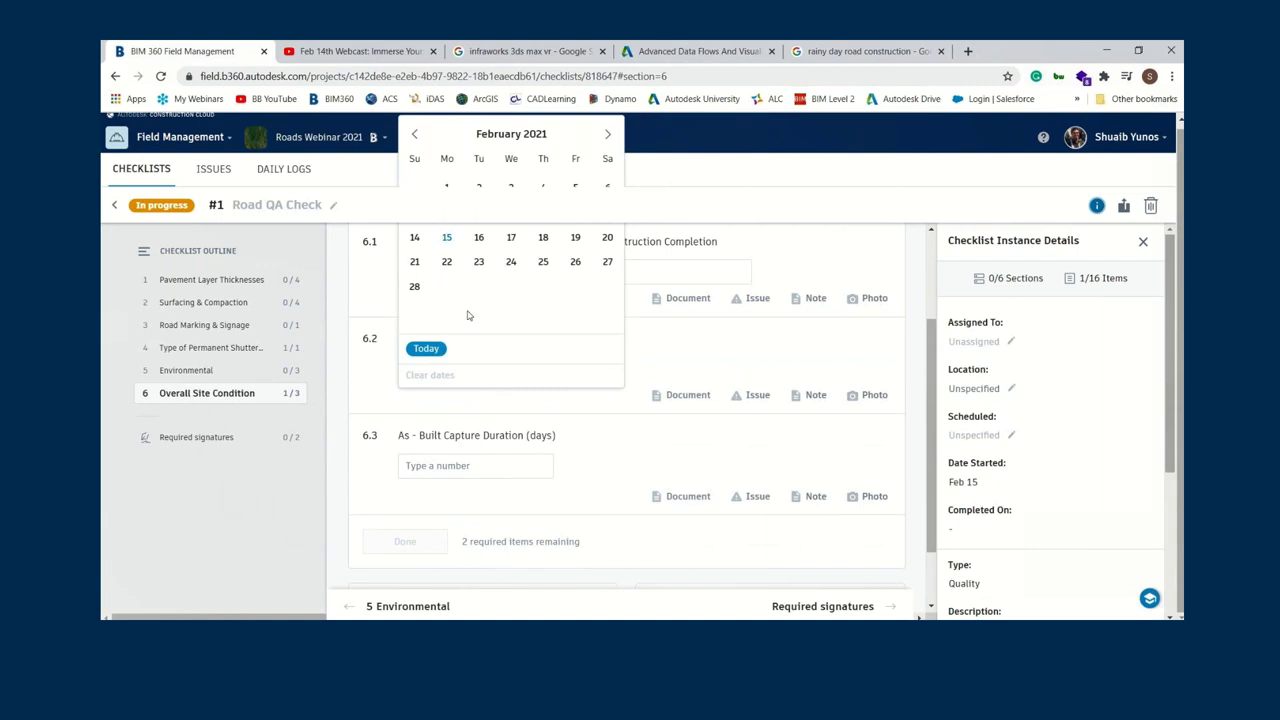
click(606, 135)
click(606, 135)
click(606, 135)
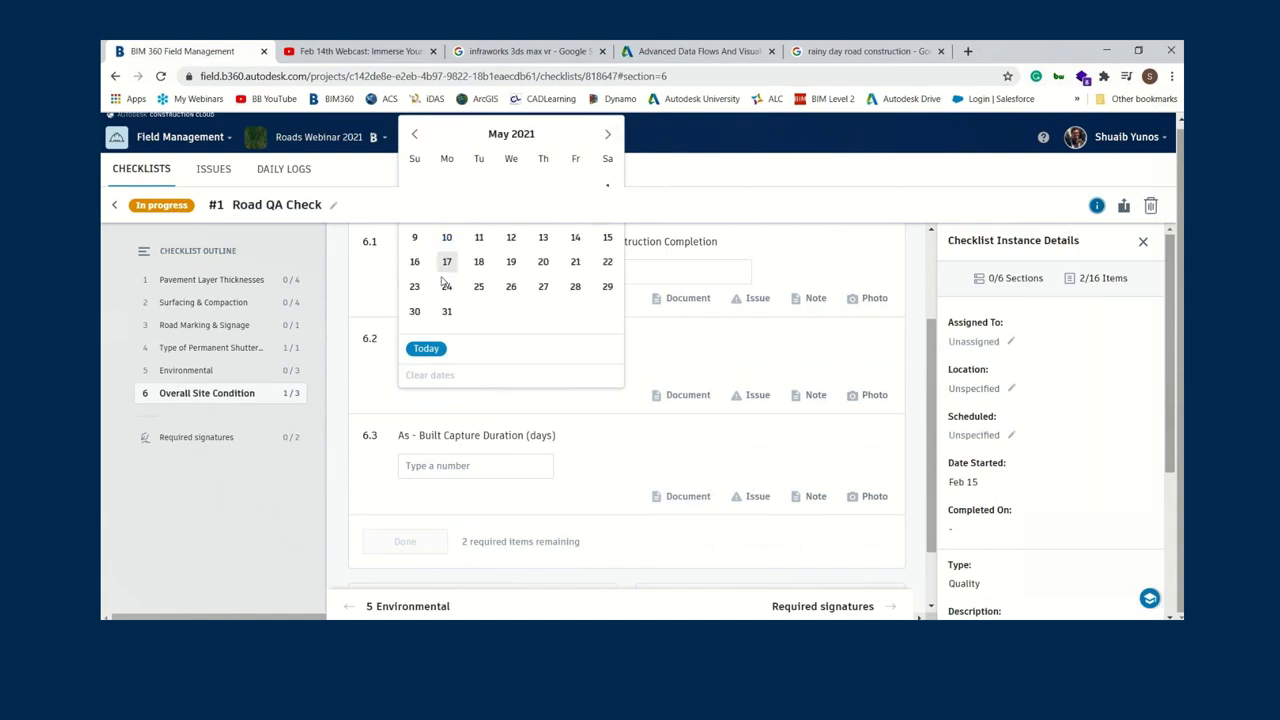
click(698, 365)
- Enter 65 for as-built capture duration, erase it, then go to Required signatures
click(449, 466)
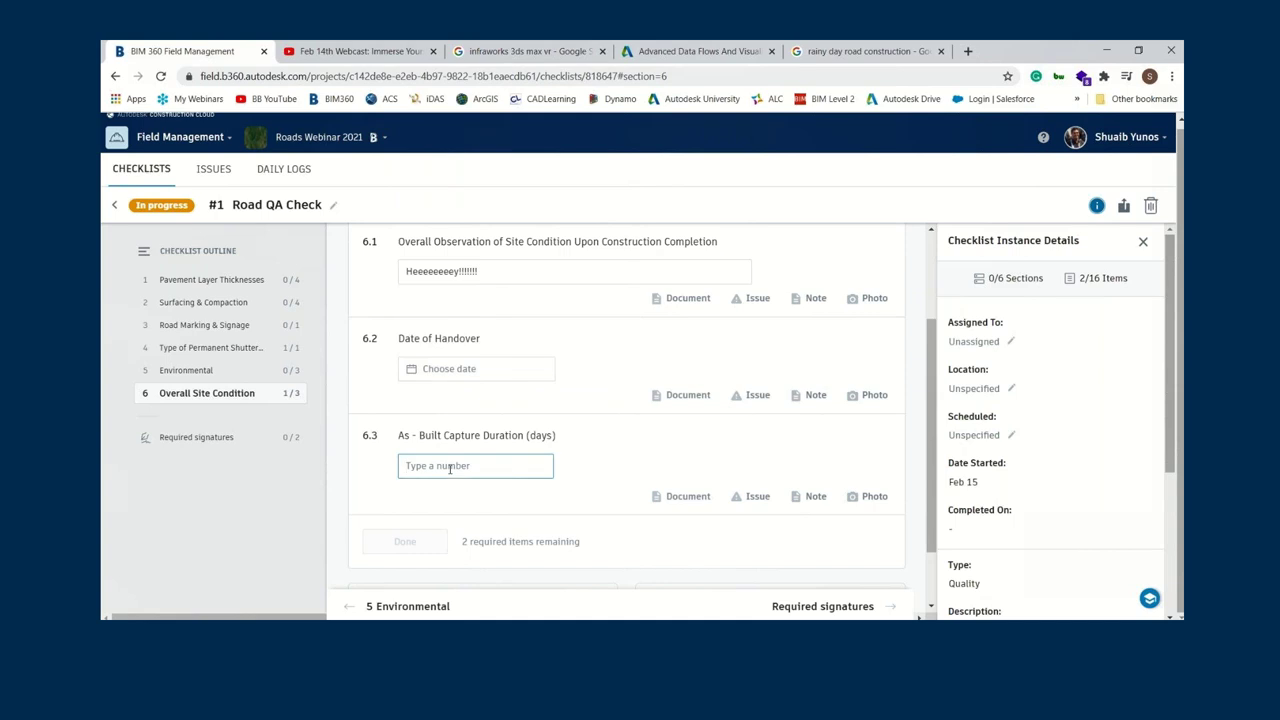
text(65)
key(BackSpace)
key(BackSpace)
scroll(480, 418, down, 1)
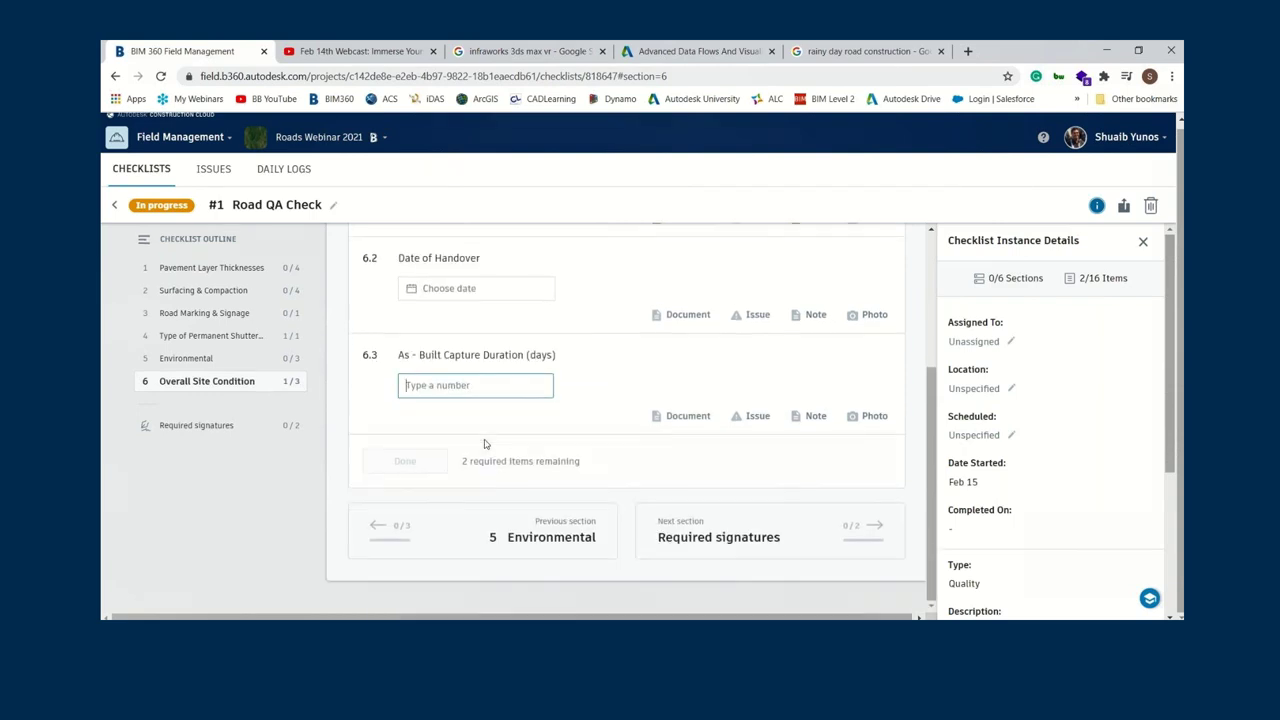
click(260, 439)
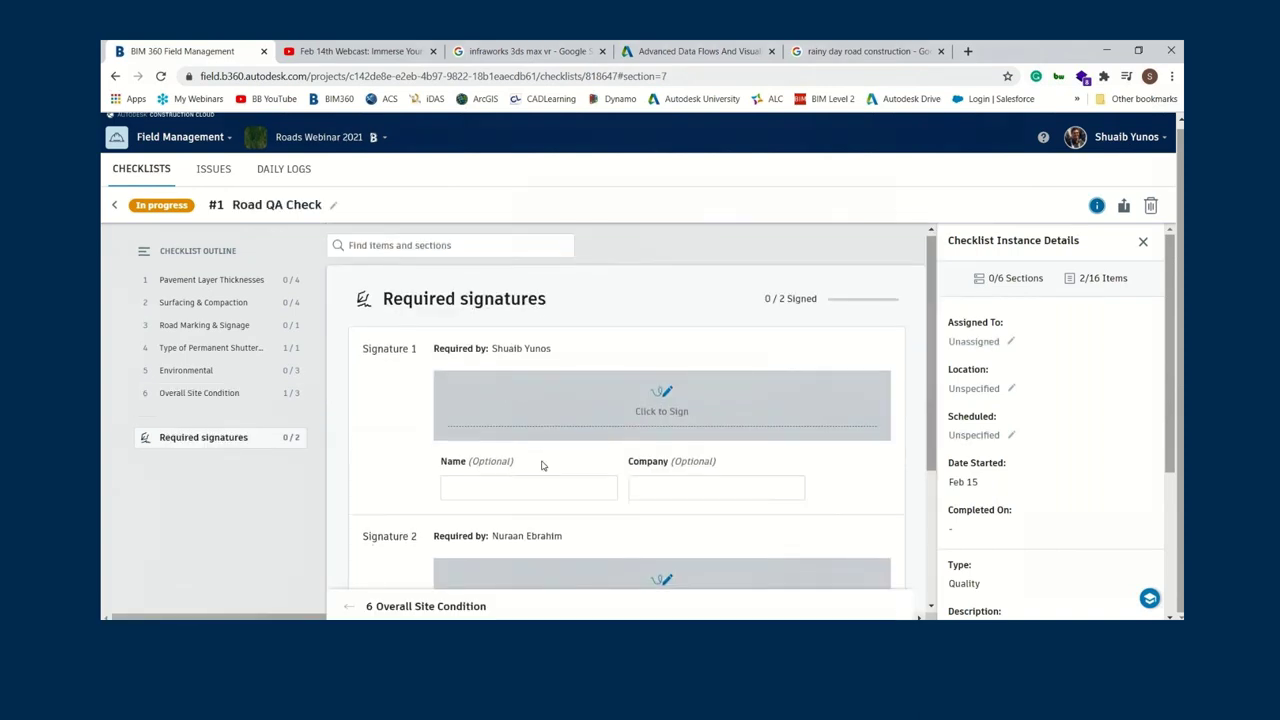
scroll(530, 440, down, 2)
click(508, 402)
scroll(508, 407, down, 1)
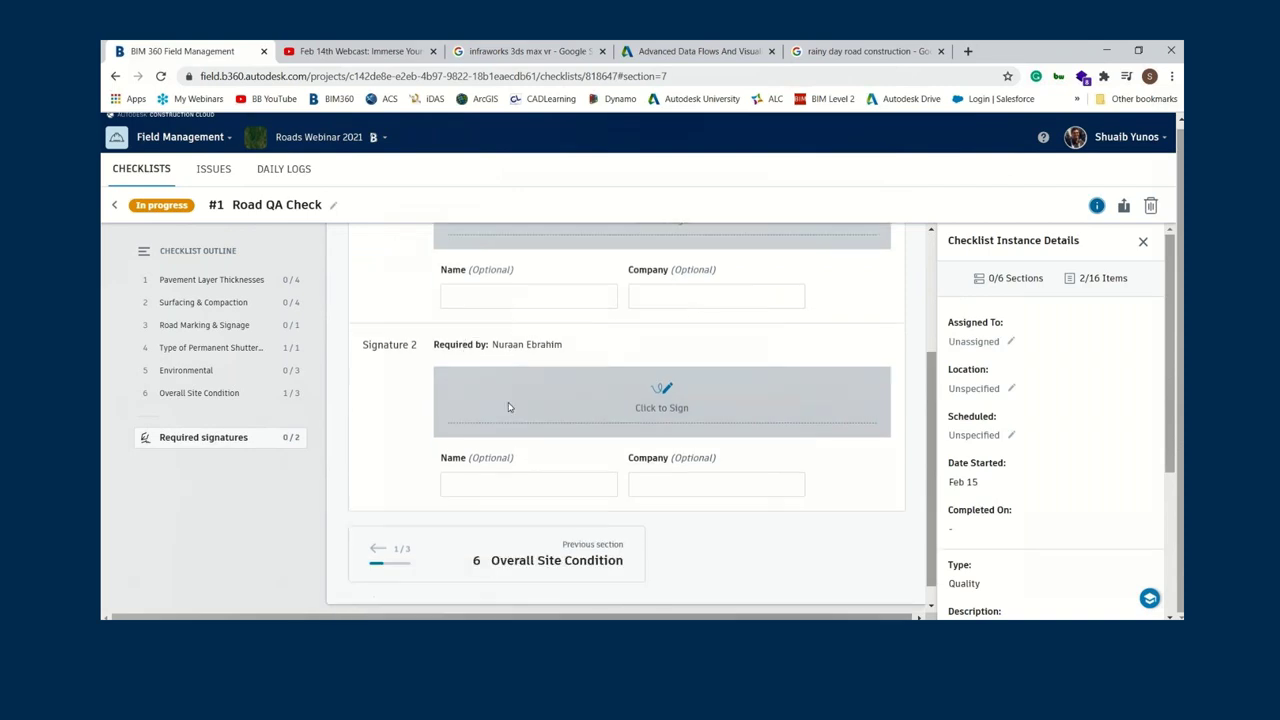
scroll(510, 410, up, 3)
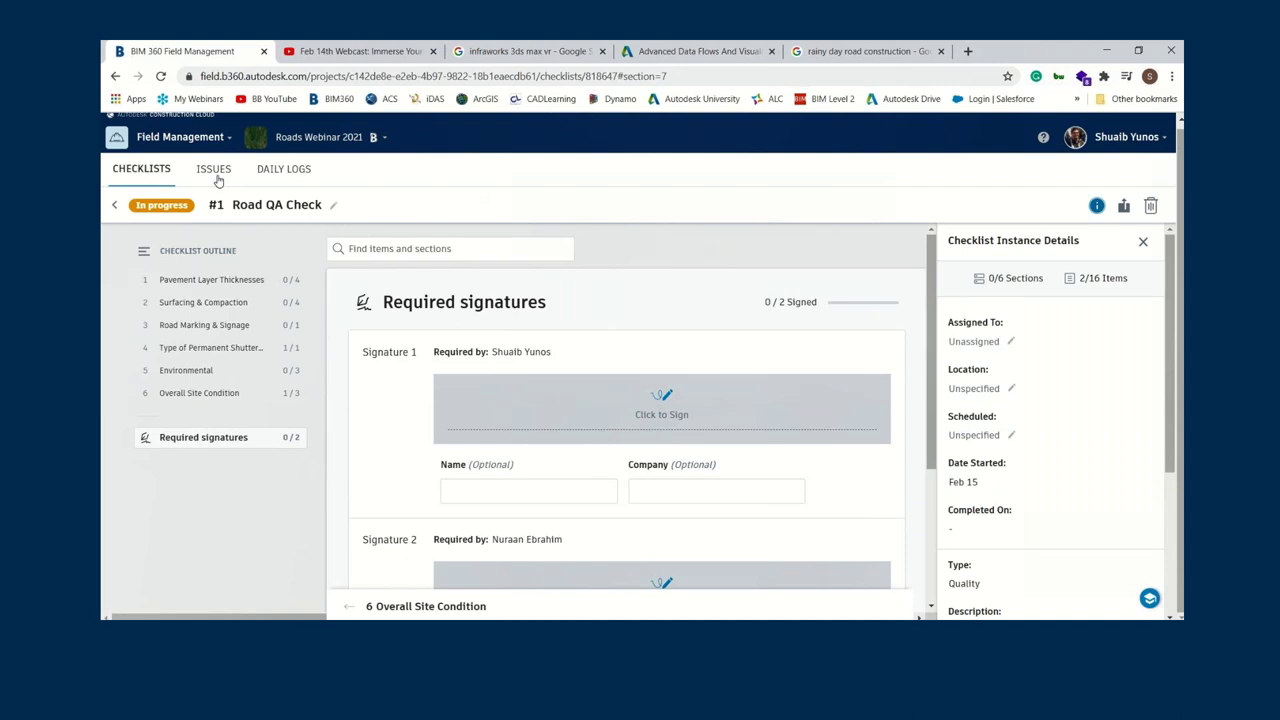
click(280, 170)
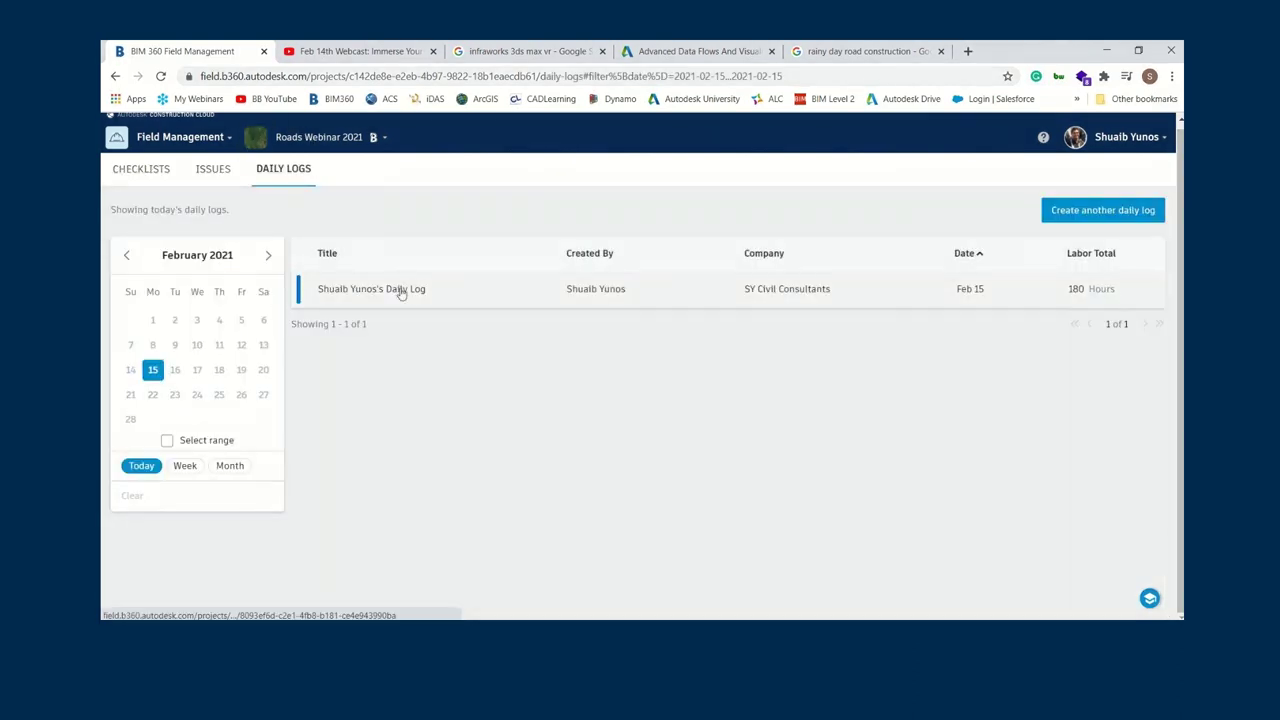
- Start another daily log for today, look it over, then return to the Daily Logs list
click(1100, 213)
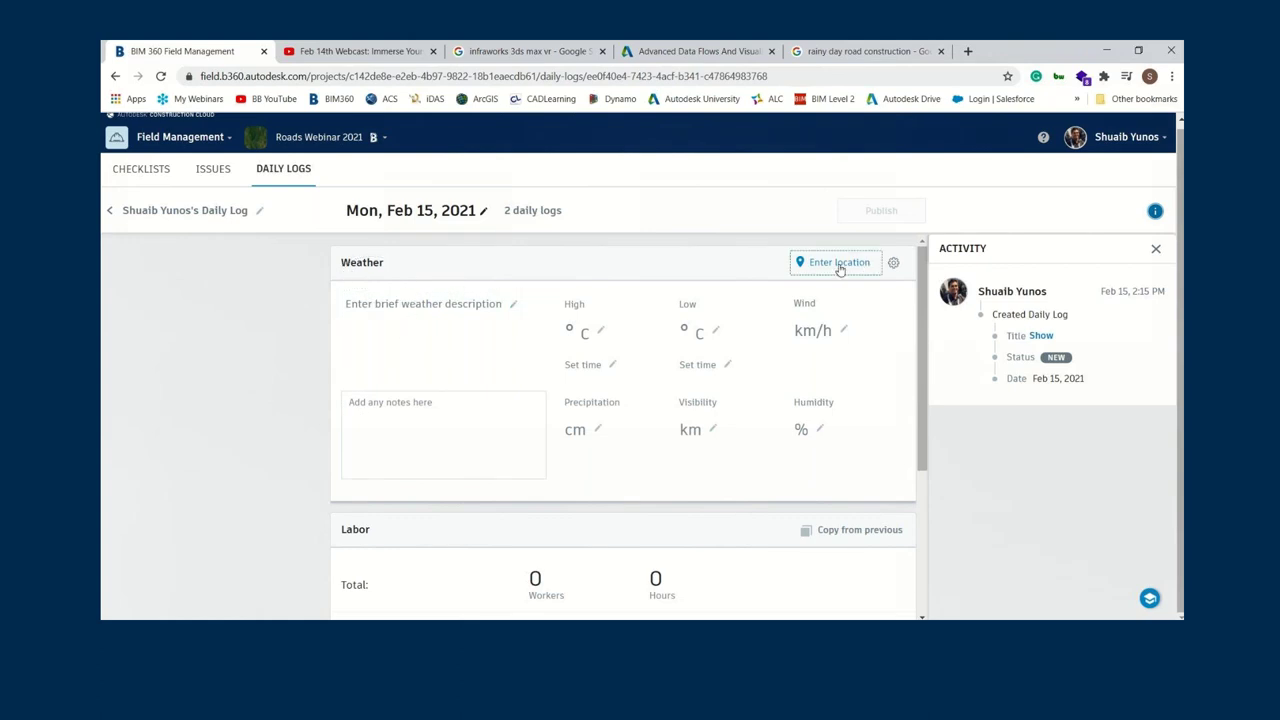
click(389, 416)
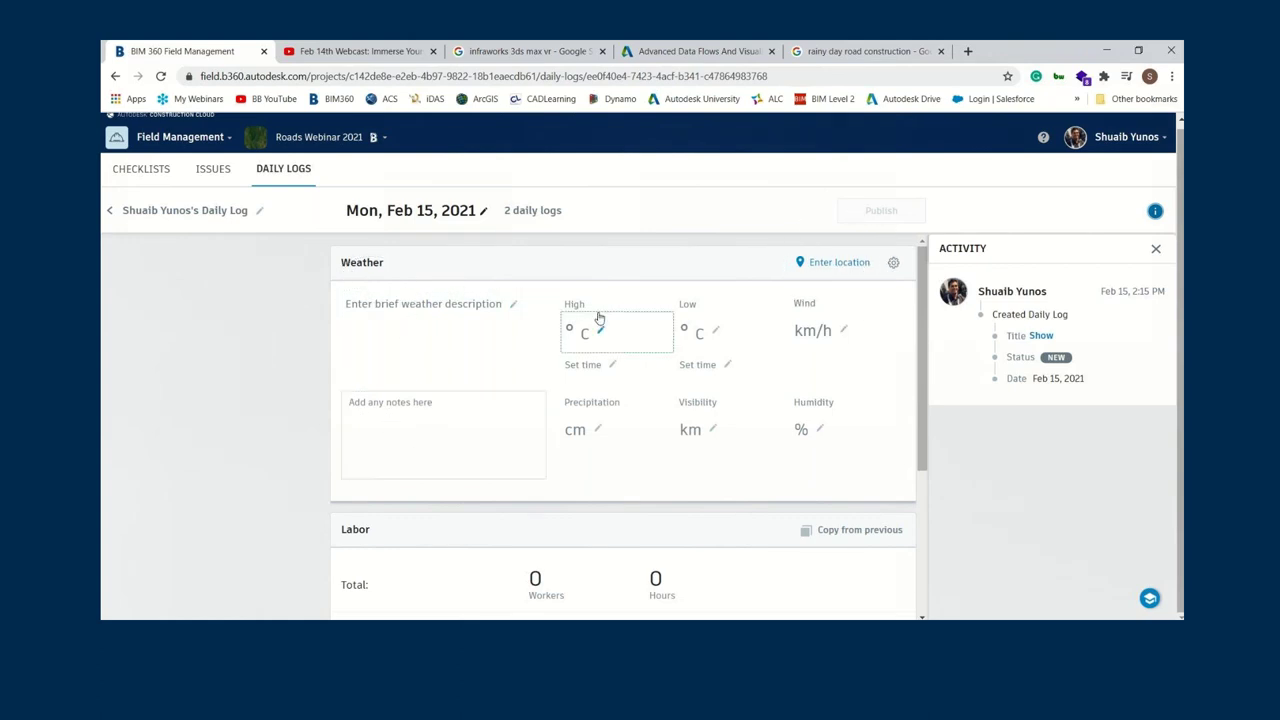
scroll(549, 491, down, 2)
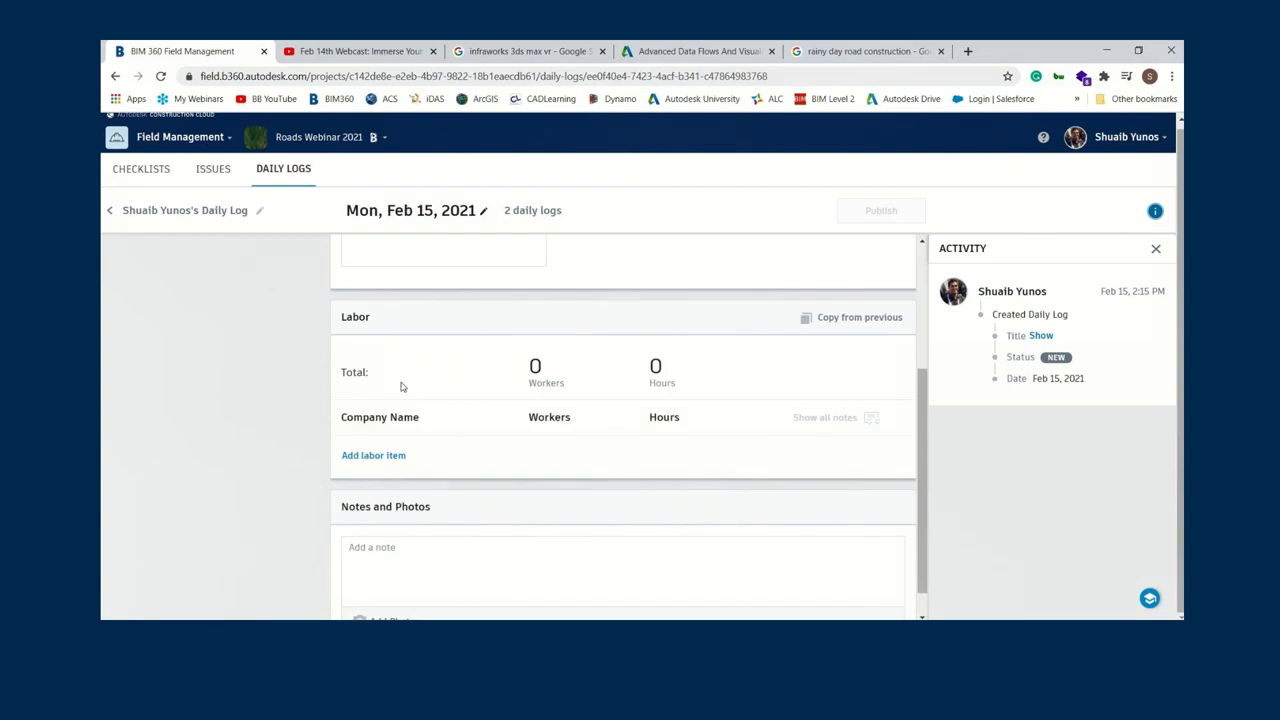
scroll(500, 465, down, 1)
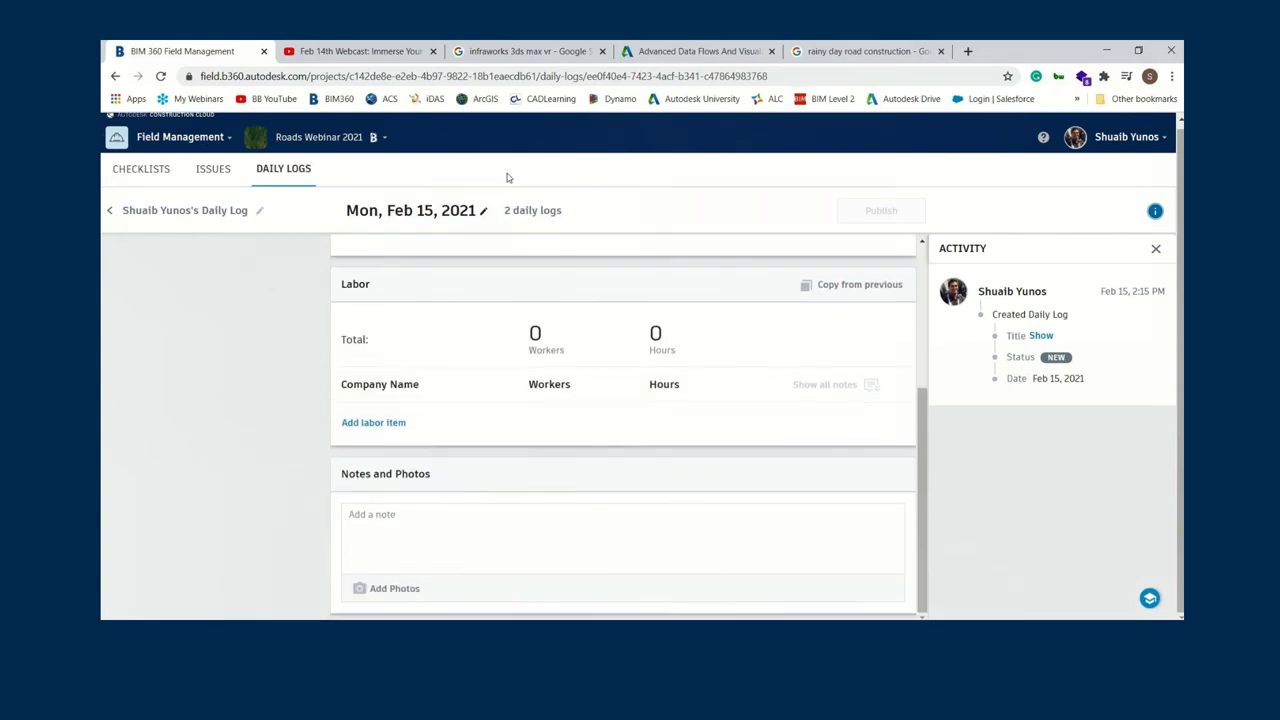
scroll(509, 177, up, 1)
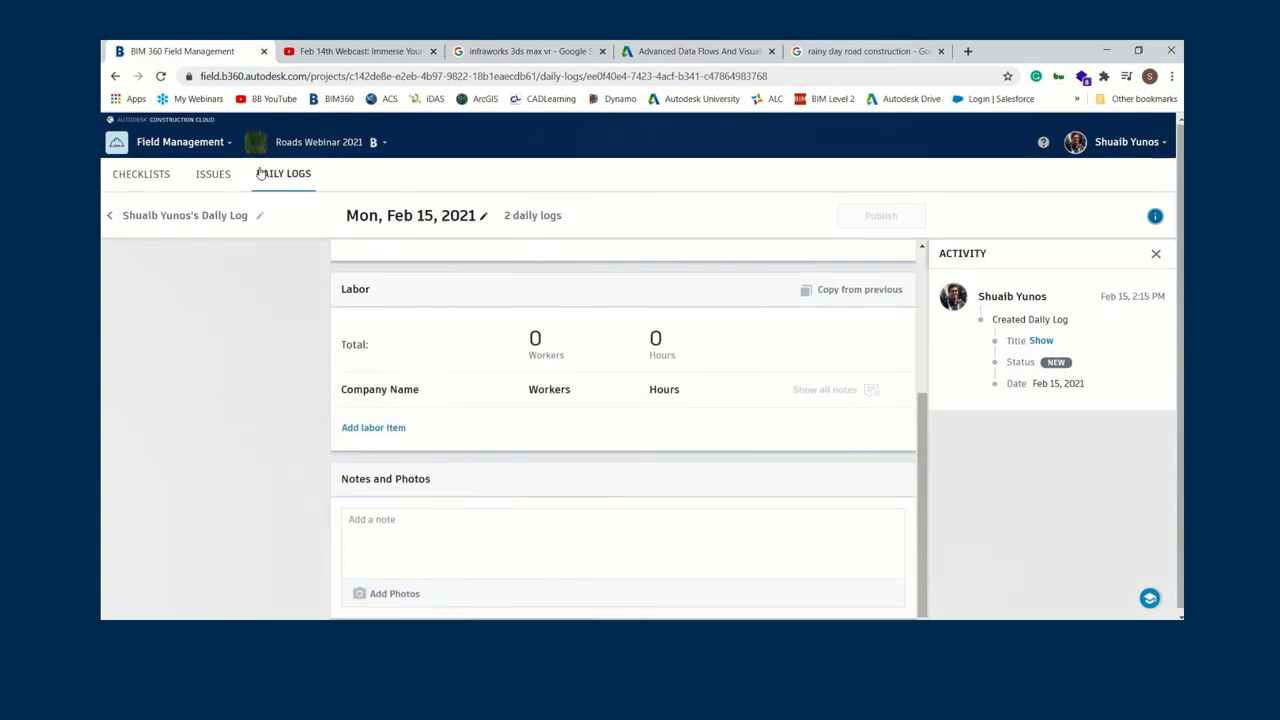
click(138, 216)
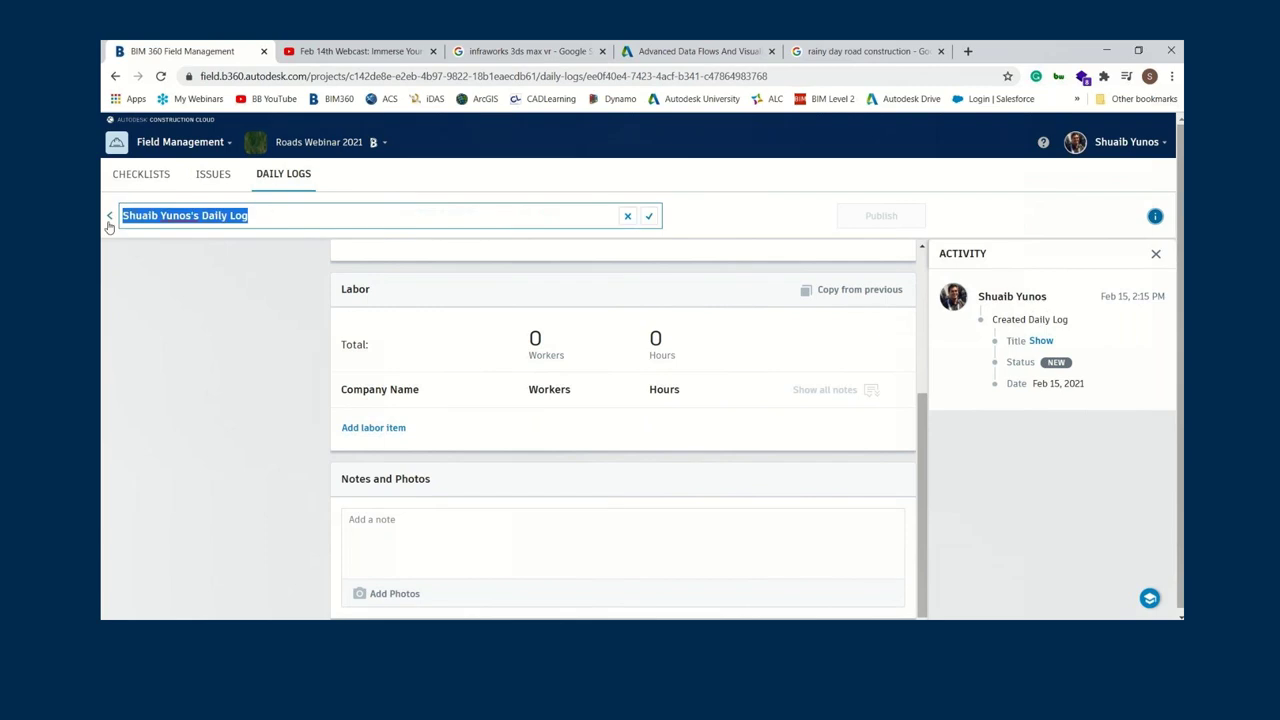
click(109, 217)
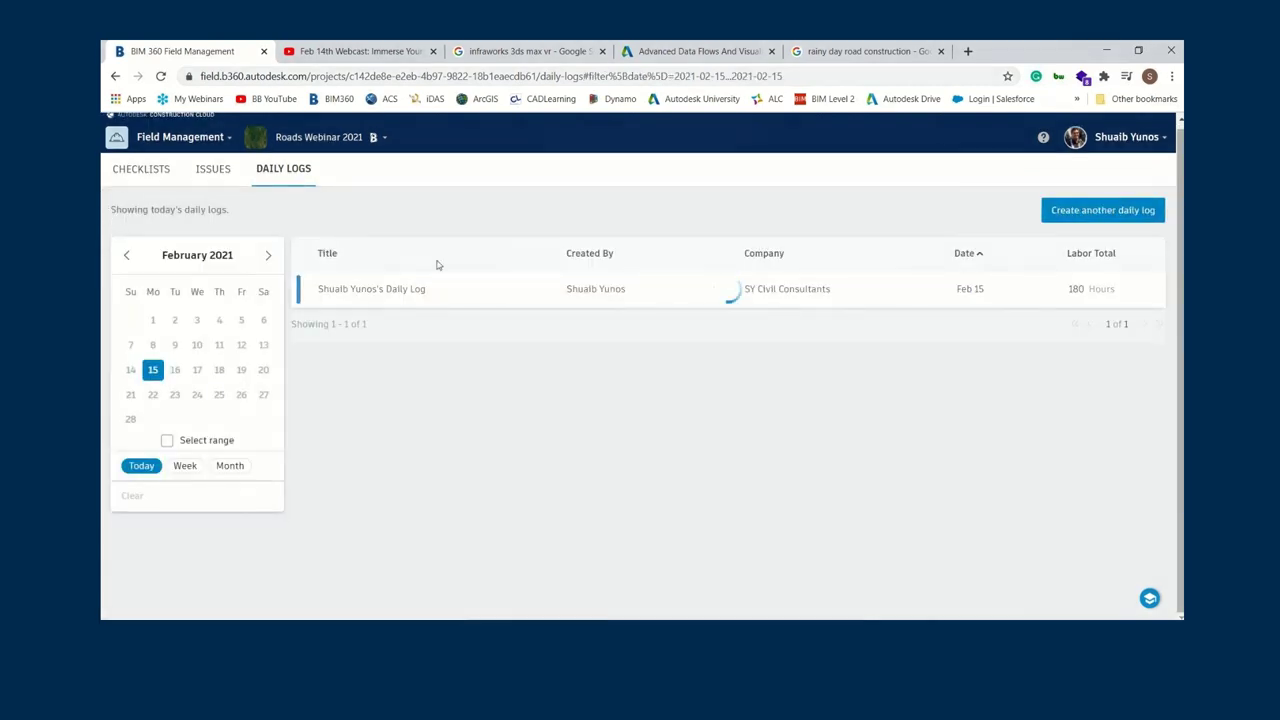
- Open the published Feb 15 daily log and view its attached muddy-road site photo full size
click(409, 331)
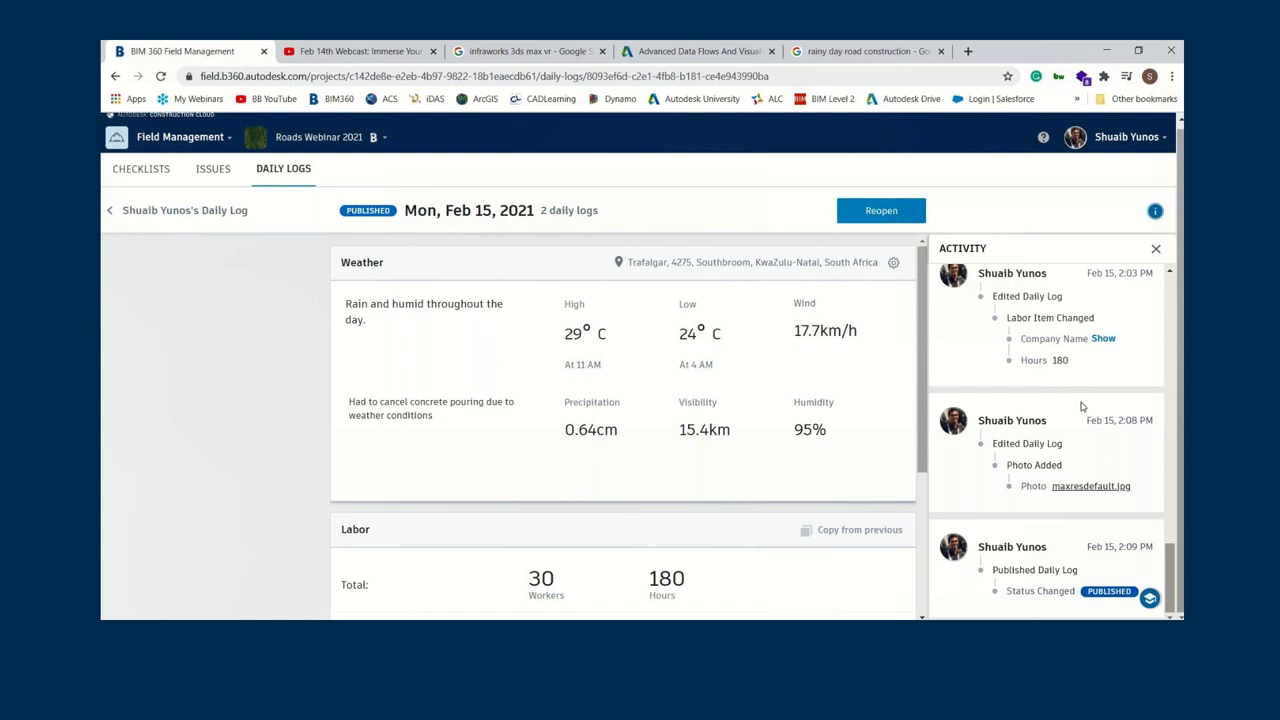
drag(1168, 556, 1168, 471)
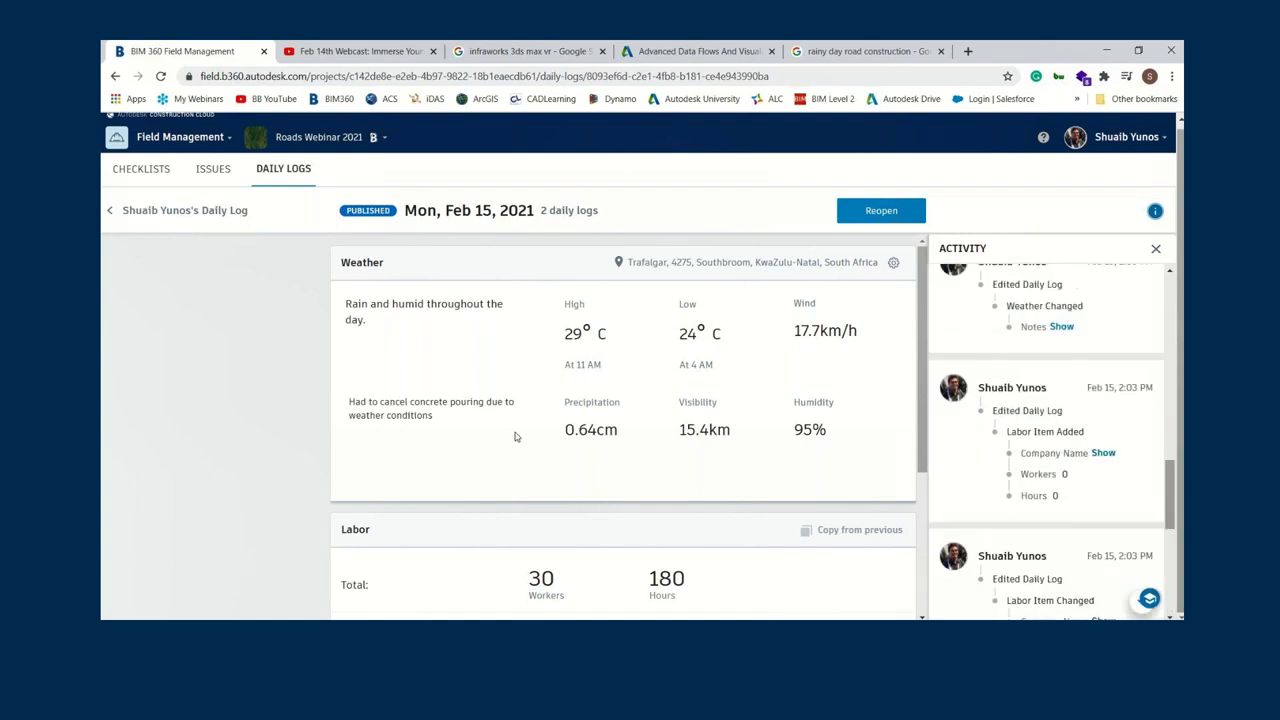
click(415, 415)
scroll(414, 405, down, 5)
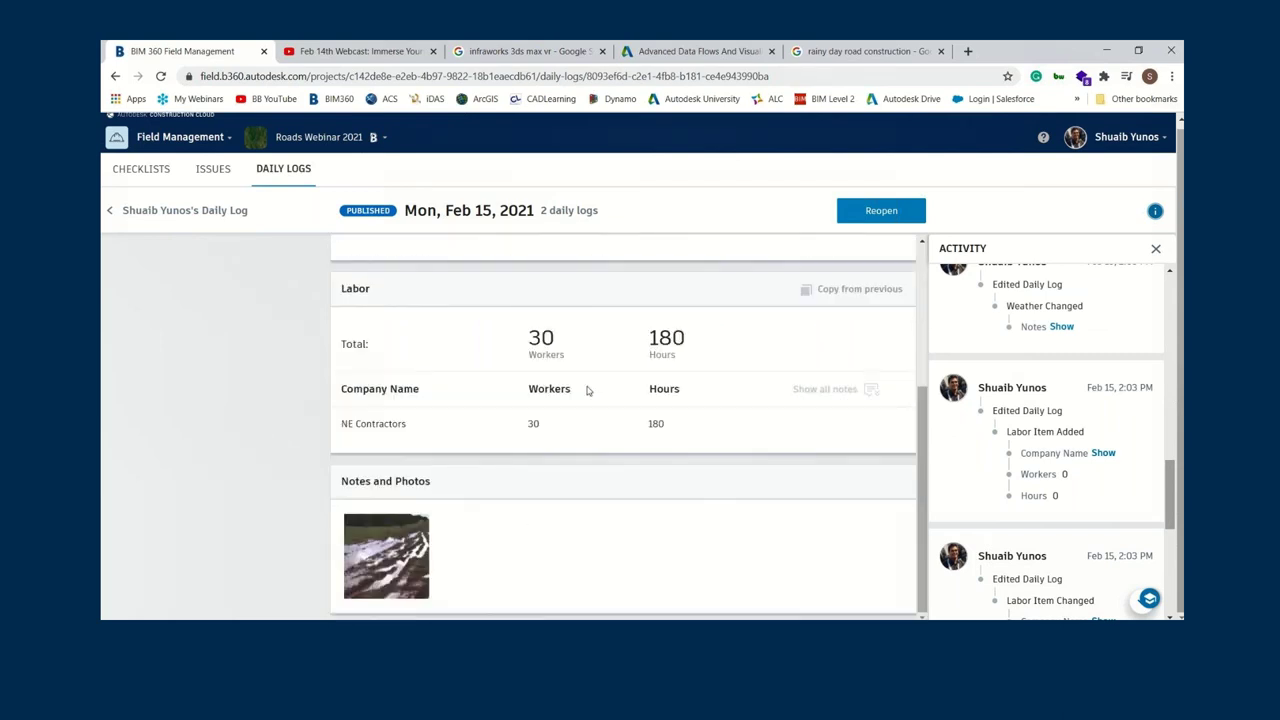
click(396, 558)
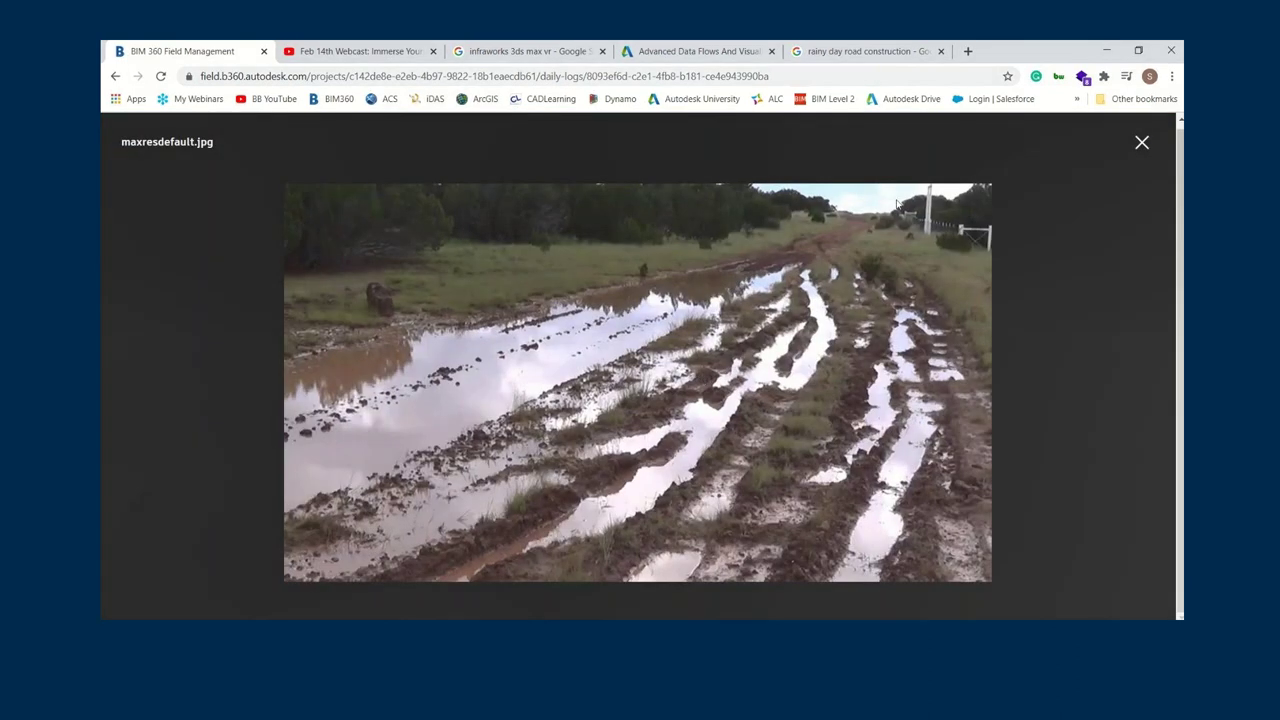
click(1145, 145)
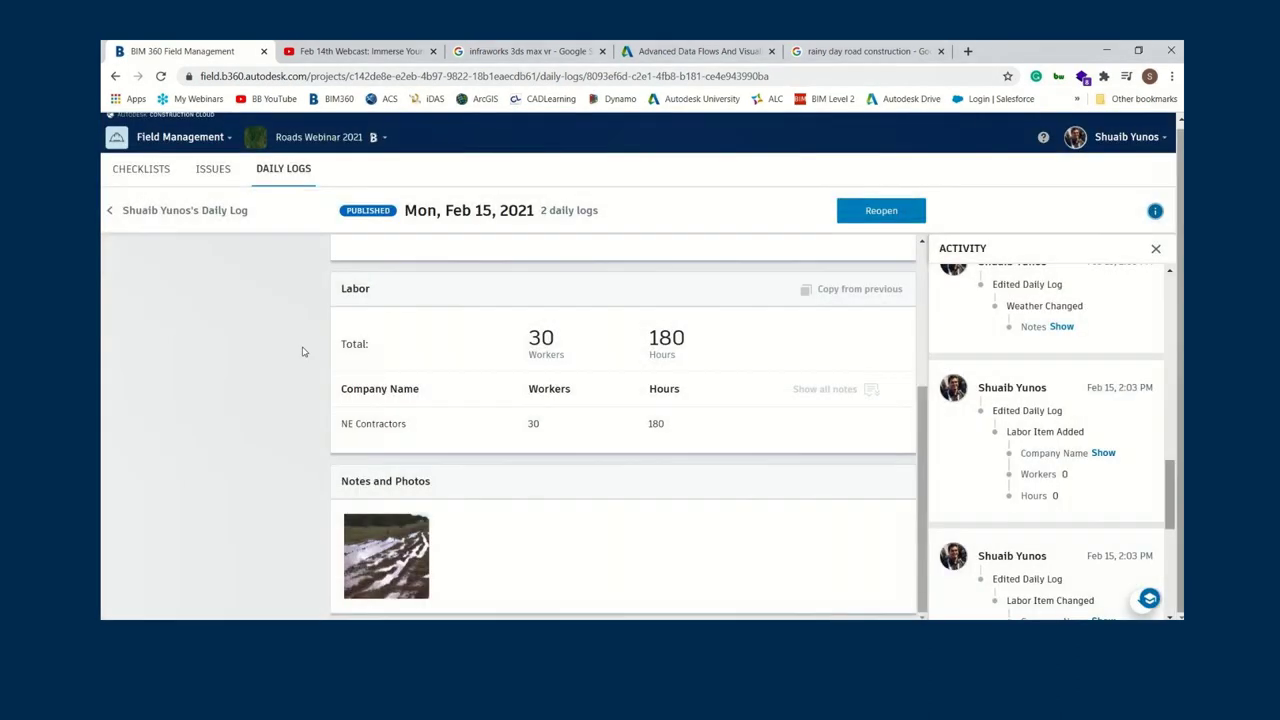
scroll(300, 350, up, 3)
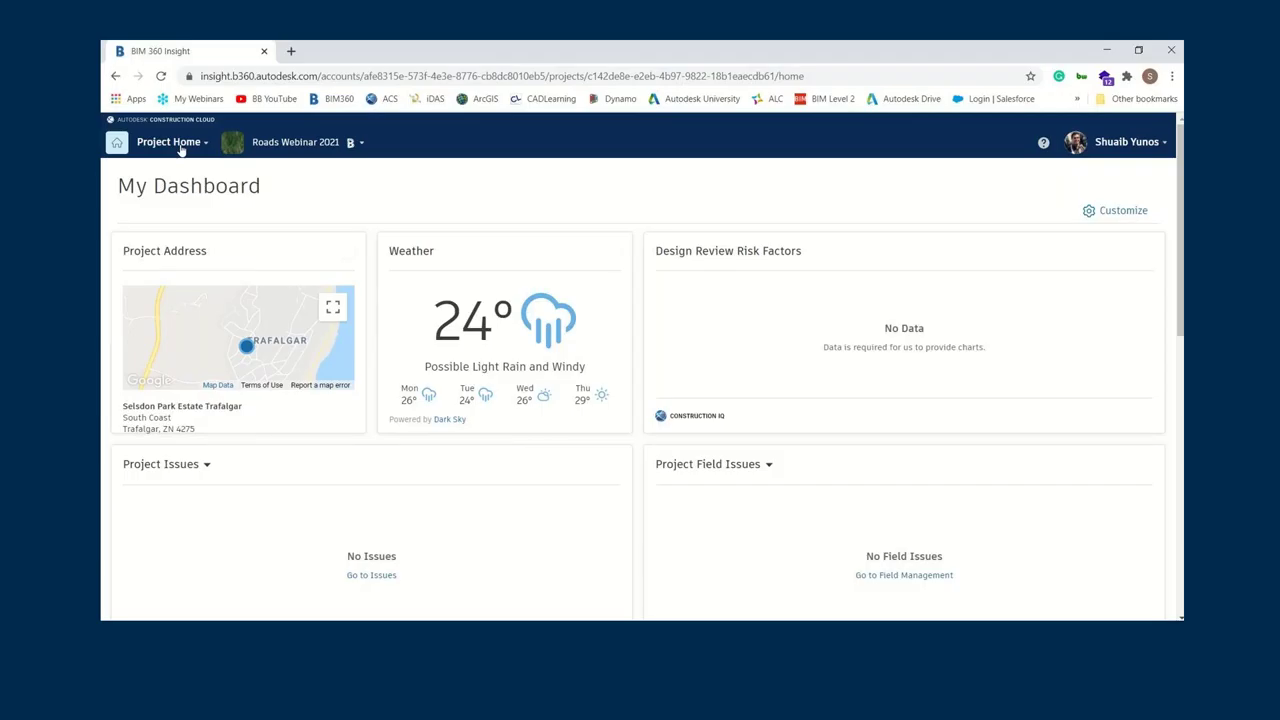
- Switch to Insight and view the Design, Project Controls, Schedule and Safety dashboards
click(170, 142)
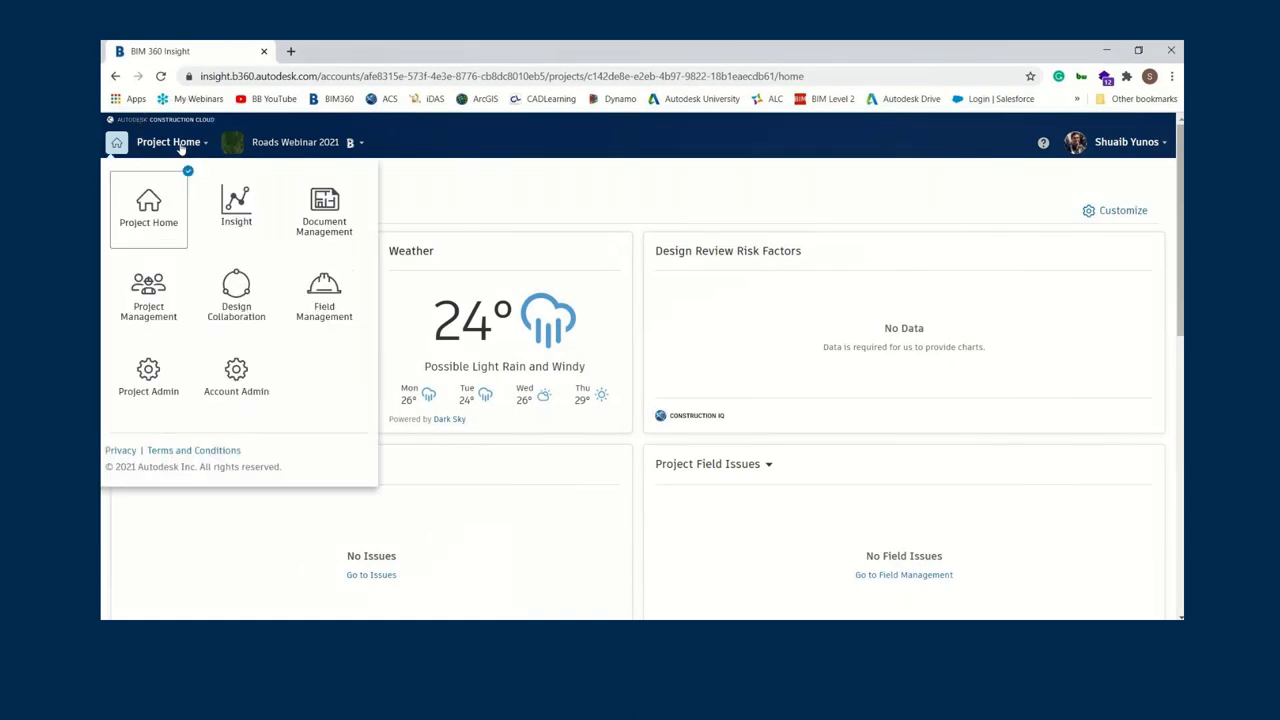
click(236, 210)
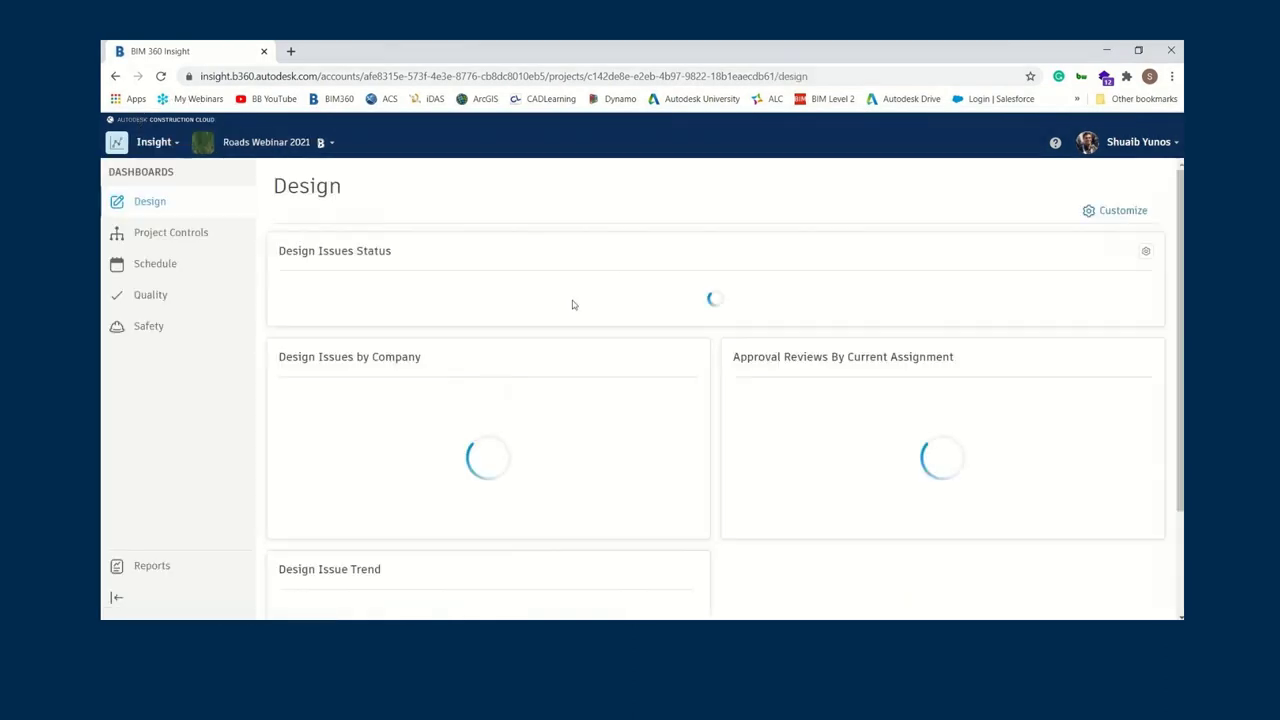
click(182, 214)
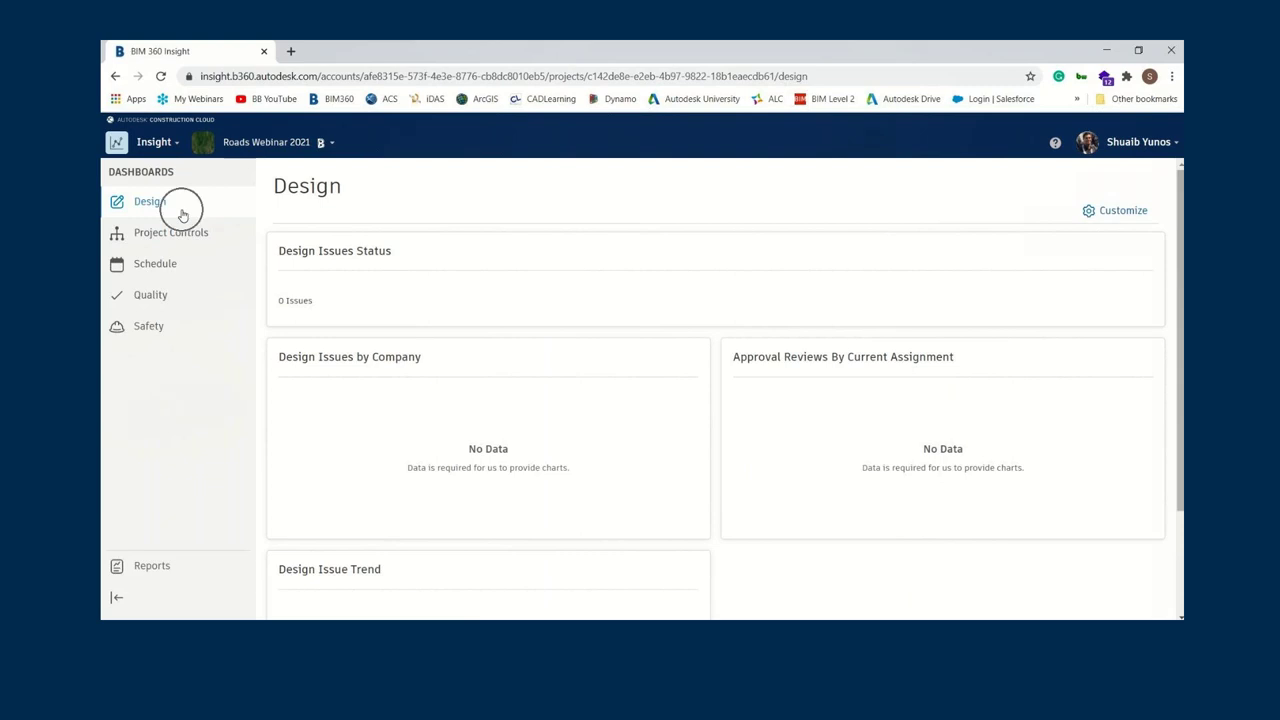
click(172, 244)
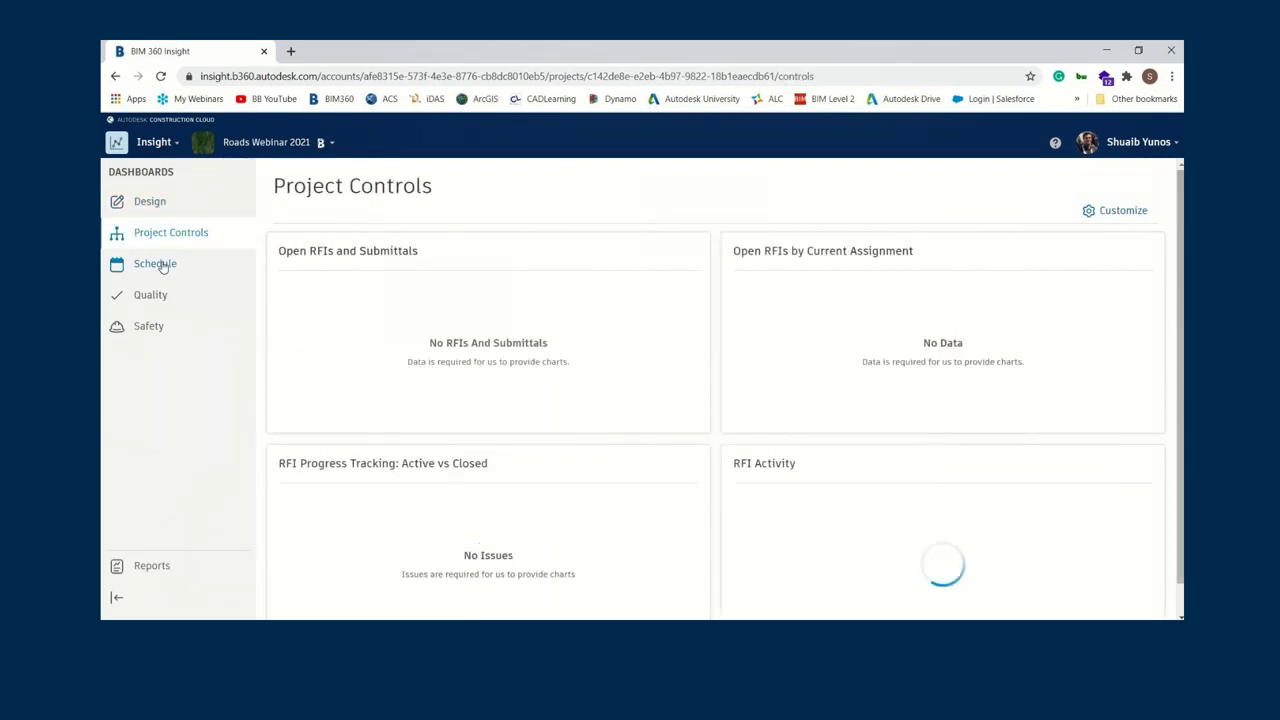
click(163, 266)
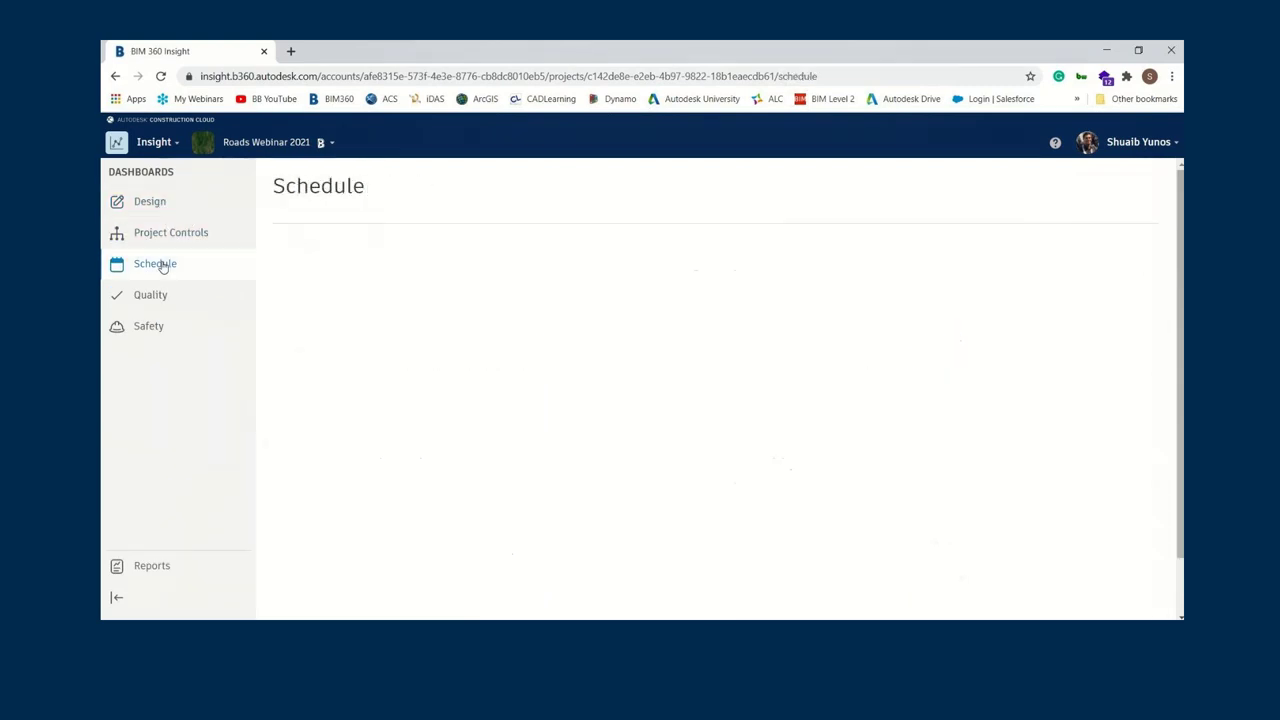
click(158, 334)
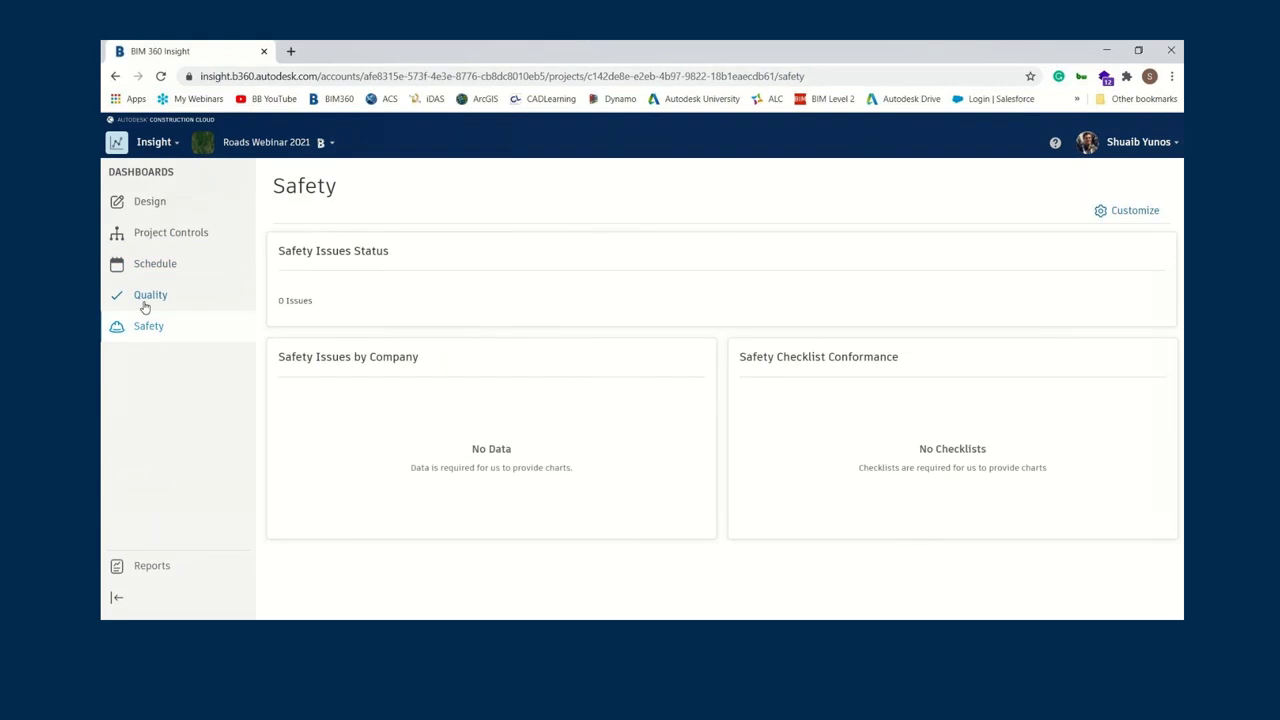
- View the Quality dashboard, then open the Checklist Detail report from recent reports
click(145, 305)
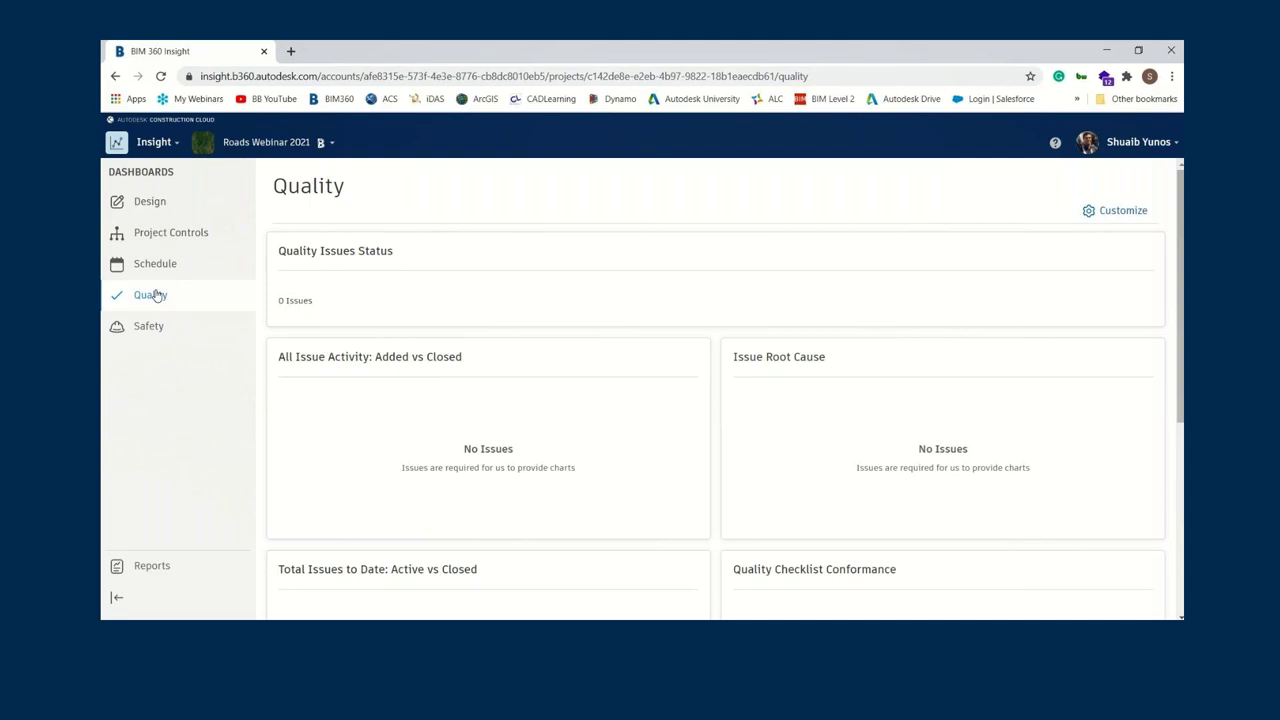
click(156, 569)
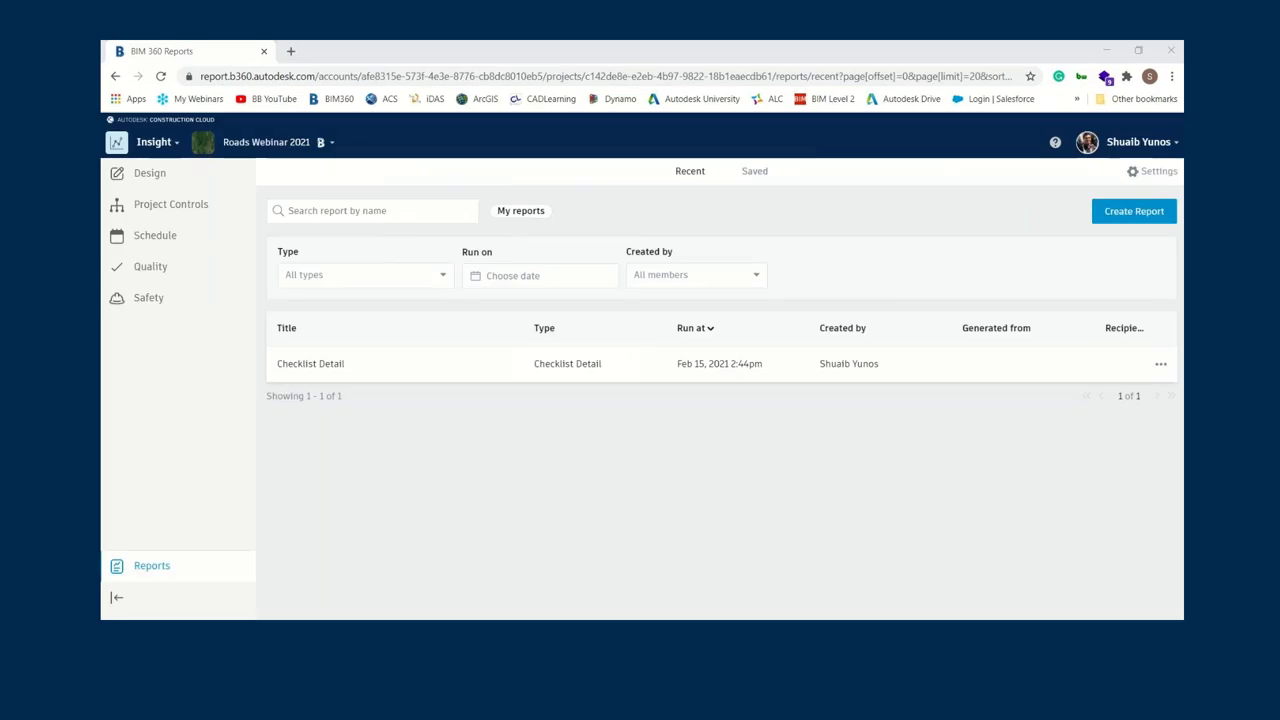
click(330, 365)
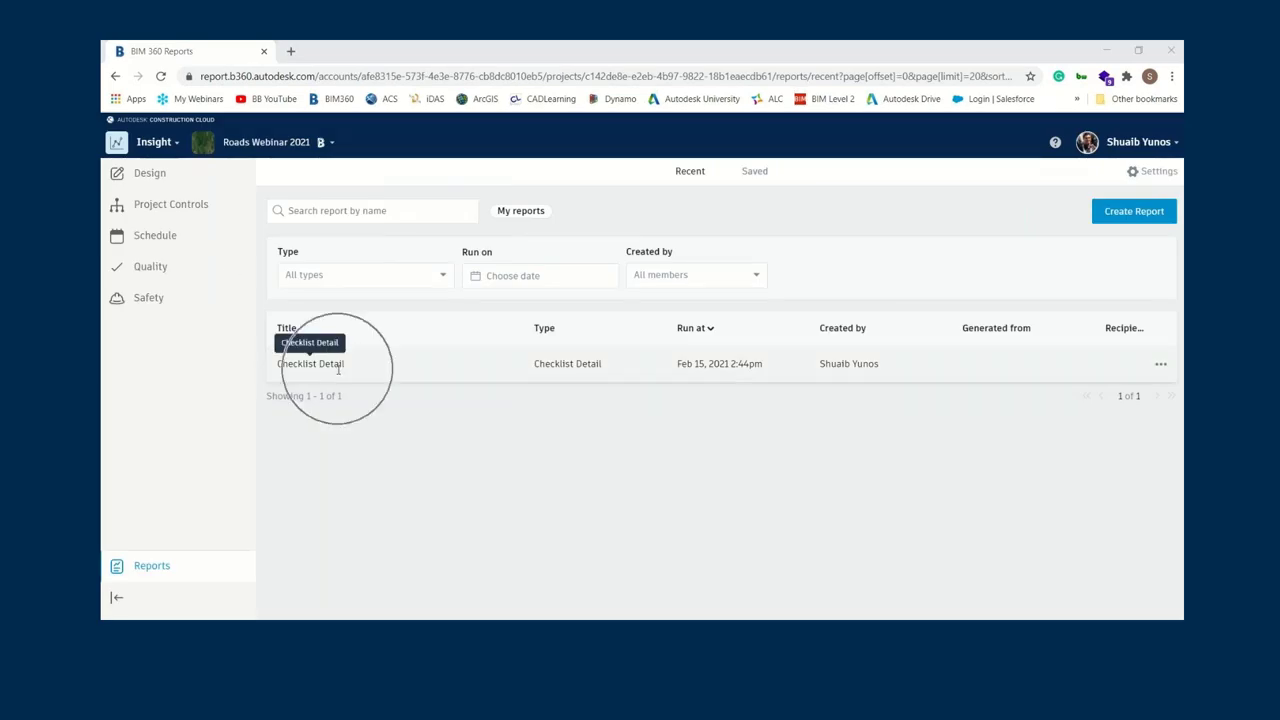
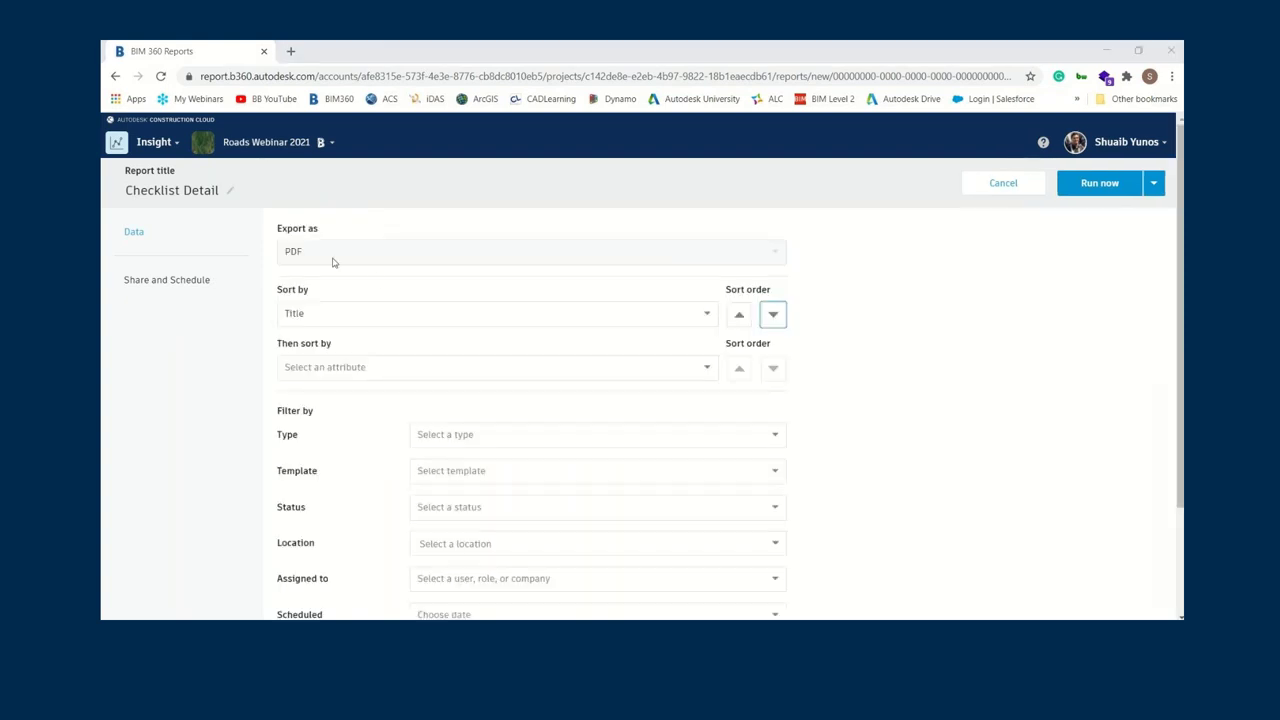
- Keep the primary sort on Title and leave the secondary sort empty
click(330, 314)
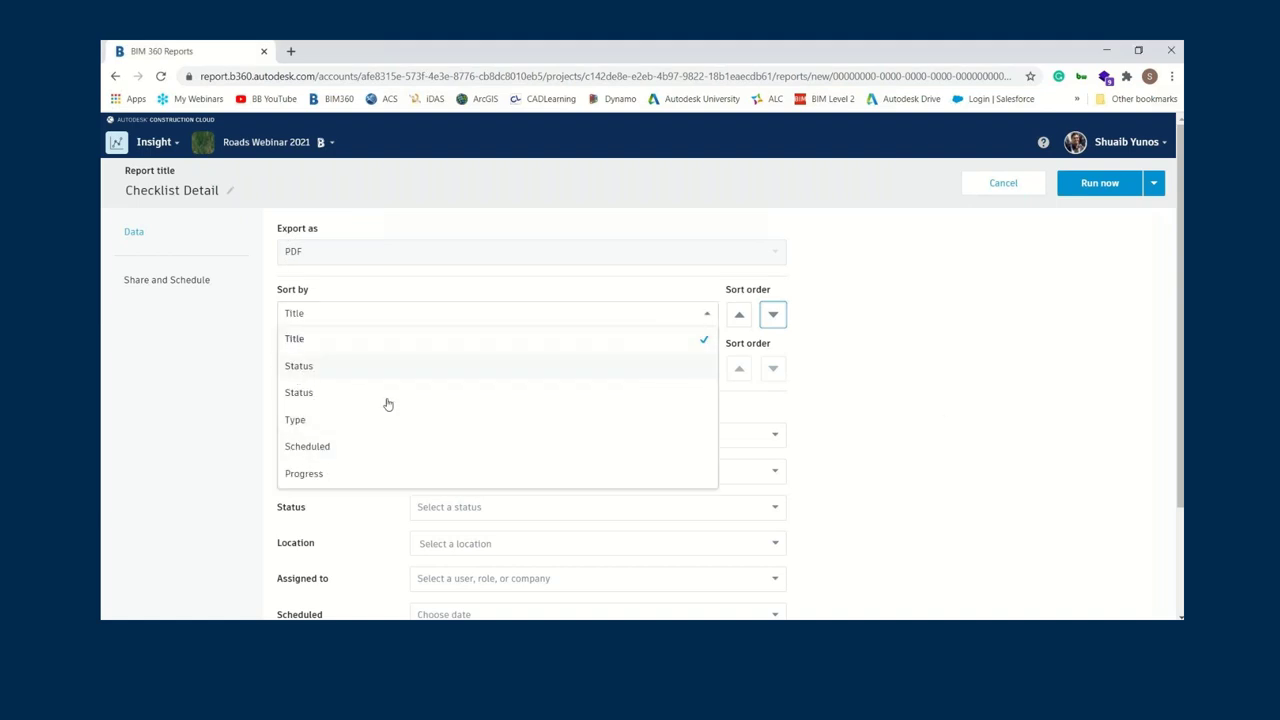
click(872, 404)
scroll(305, 300, down, 3)
click(329, 238)
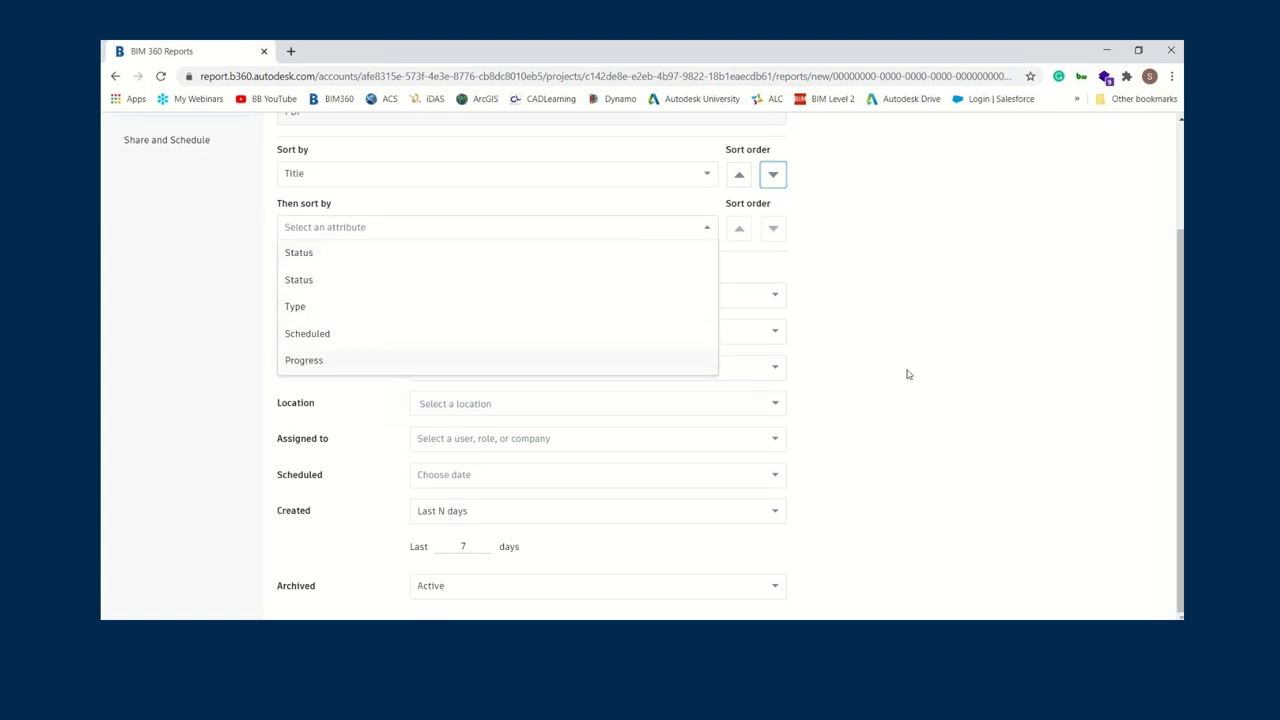
click(761, 398)
- Filter the report to Quality checklists from the Road QA Check template
click(497, 295)
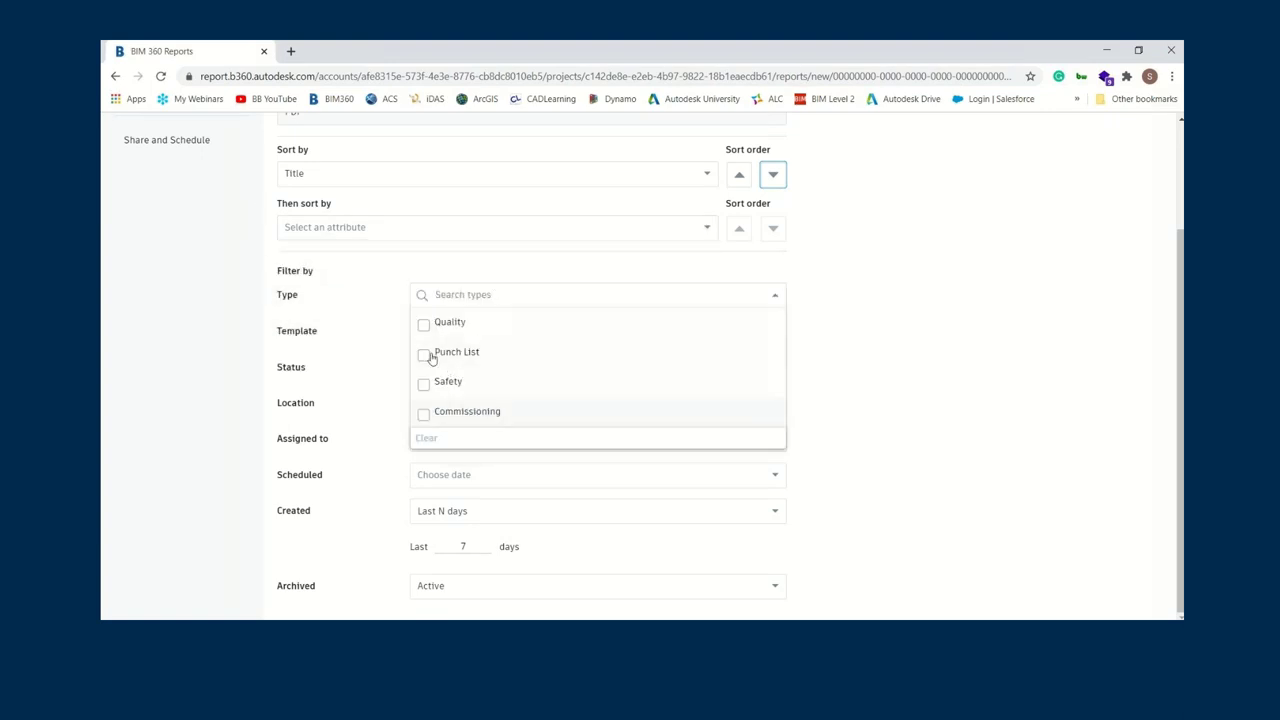
click(423, 324)
click(831, 359)
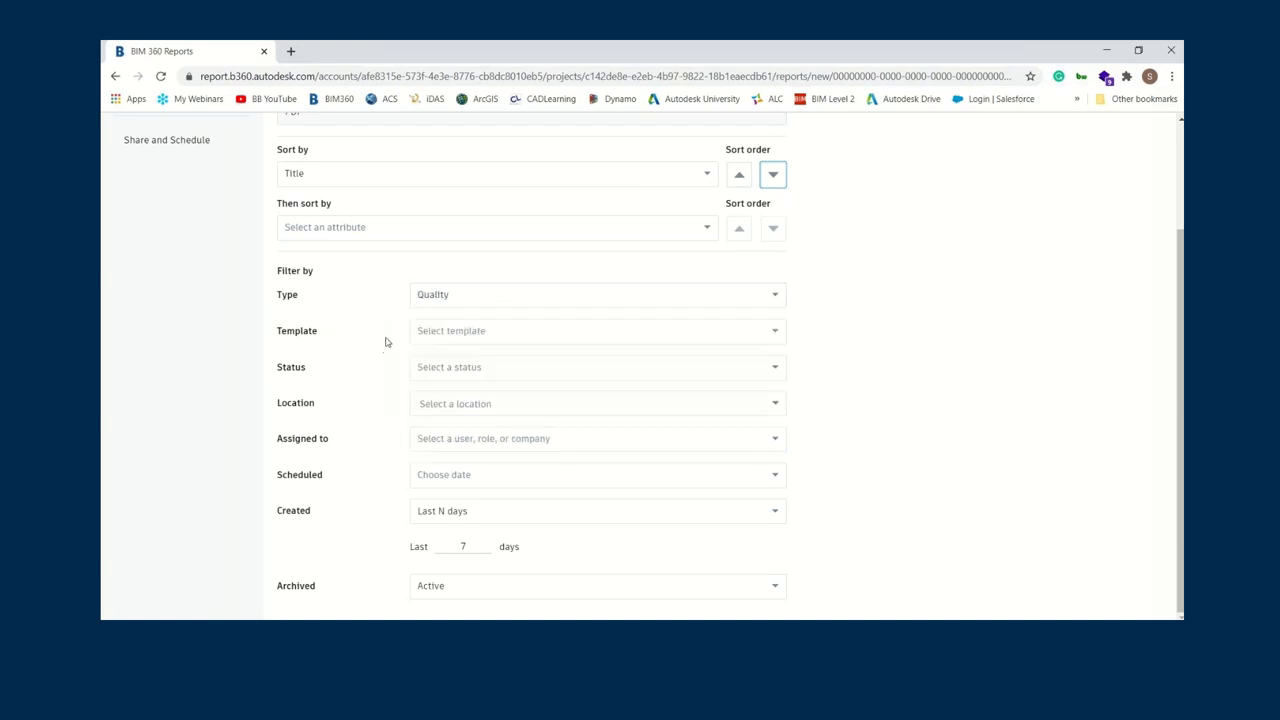
click(498, 336)
click(423, 381)
click(812, 354)
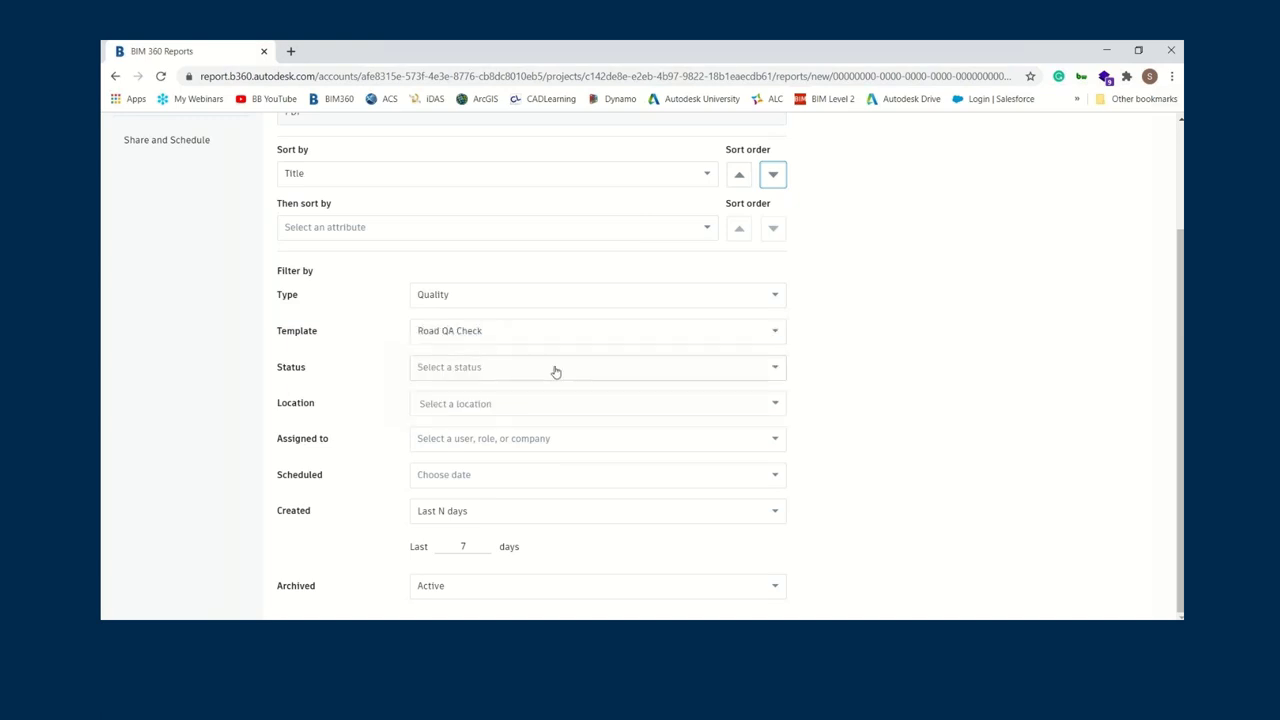
- Leave every status included, with no assignee or Location filter applied
click(463, 370)
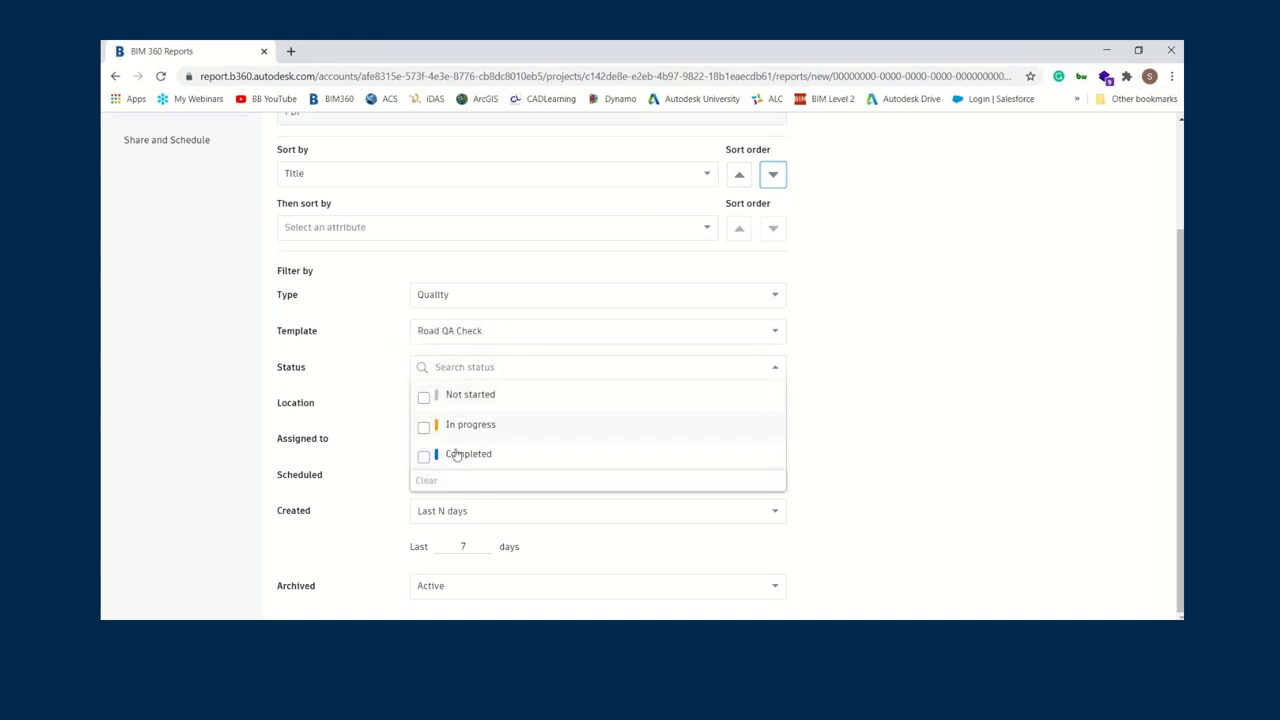
click(868, 393)
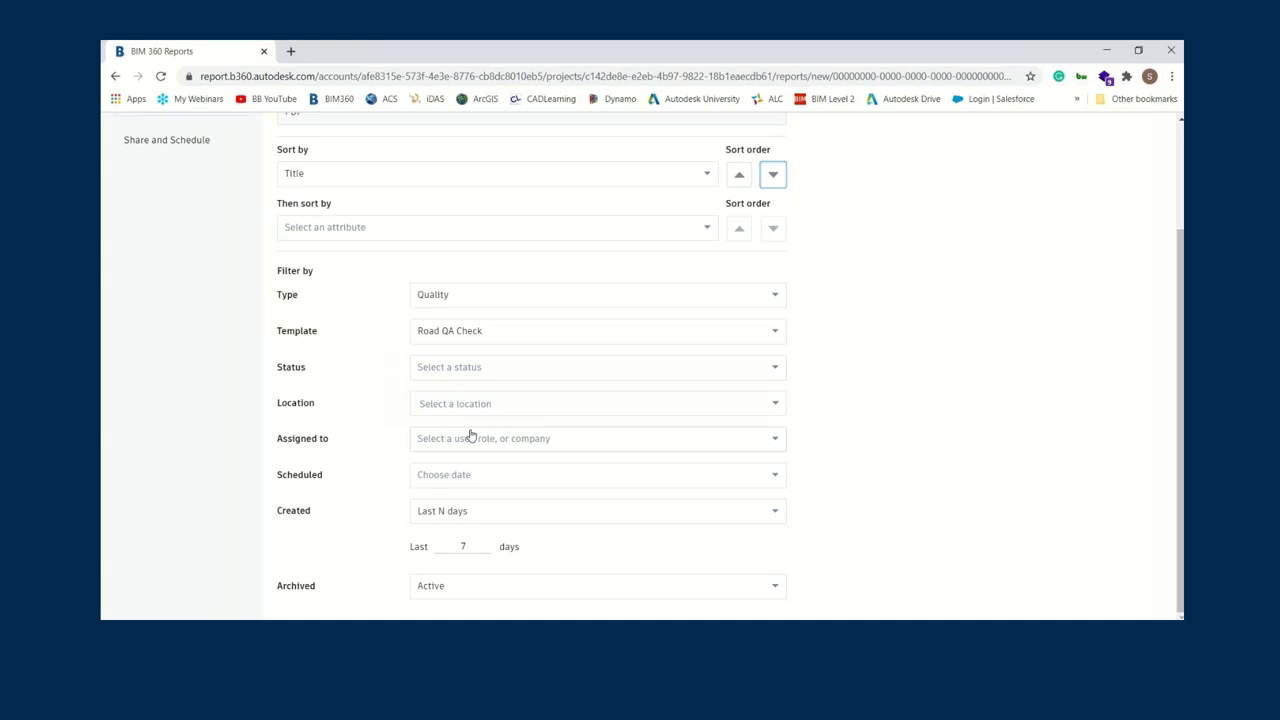
click(464, 442)
click(467, 406)
click(843, 389)
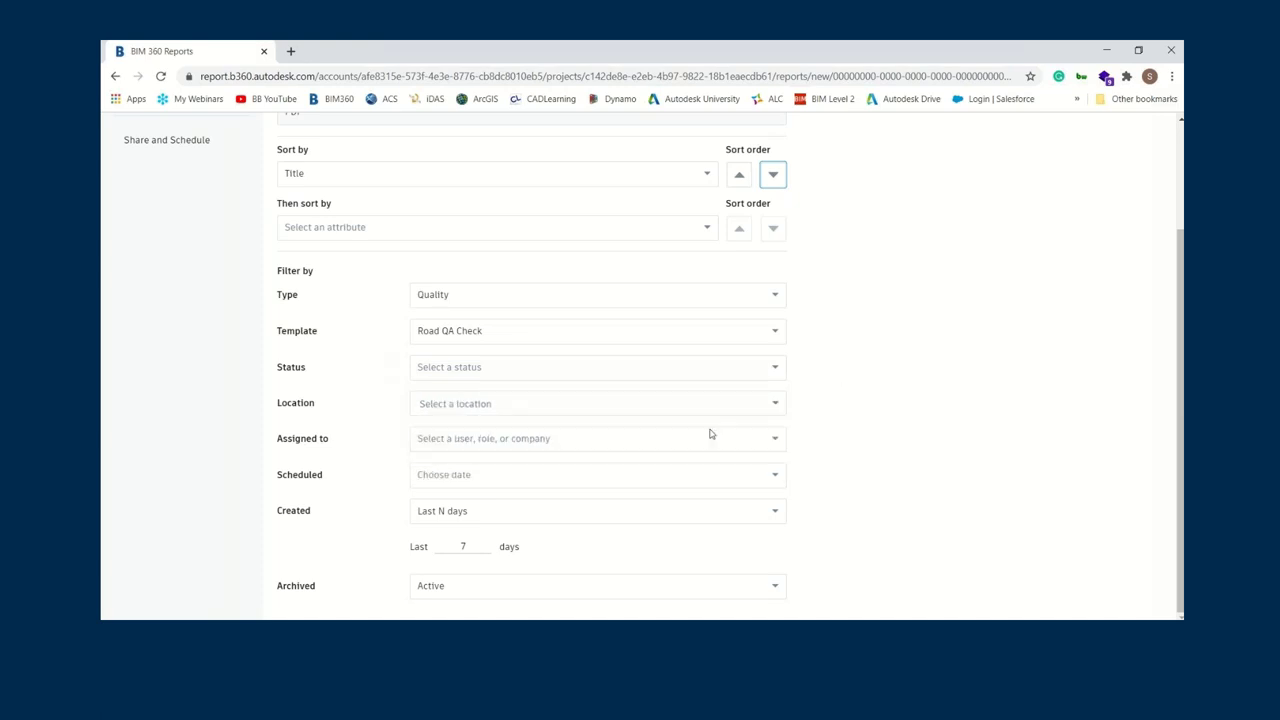
- Keep the Created filter at the last 7 days and Archived at Active
click(464, 541)
double_click(464, 541)
click(446, 513)
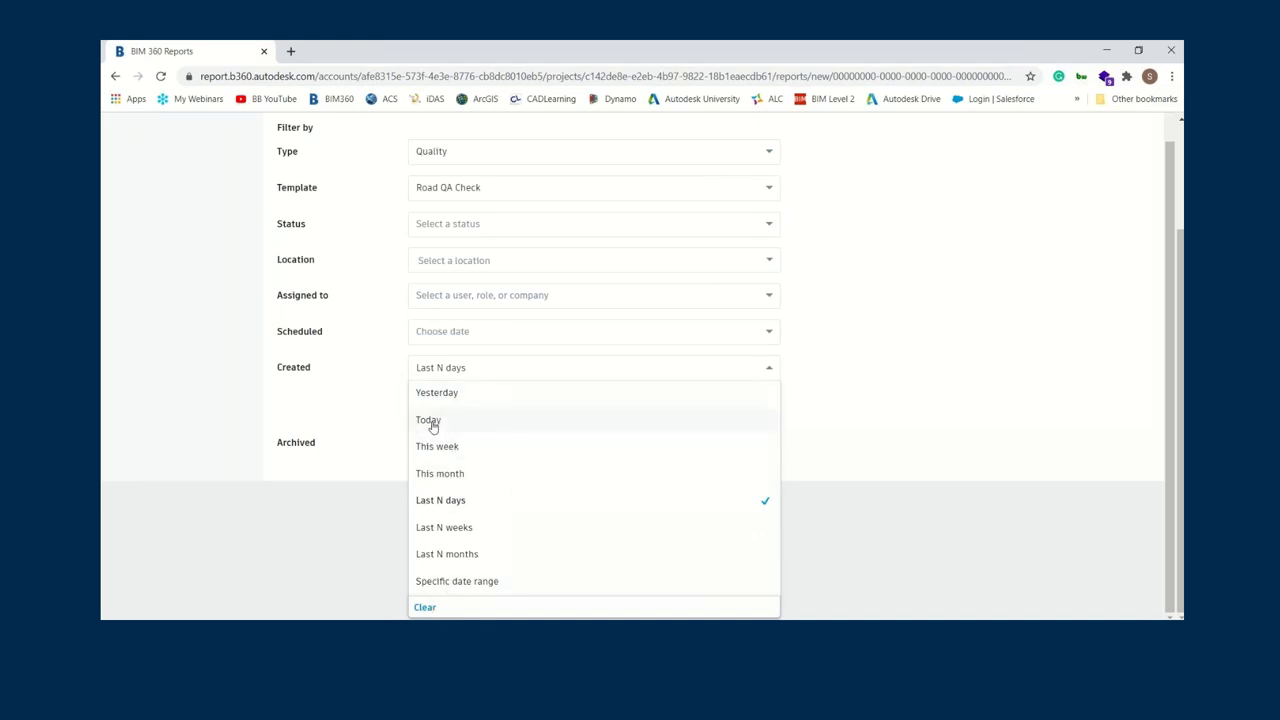
click(880, 480)
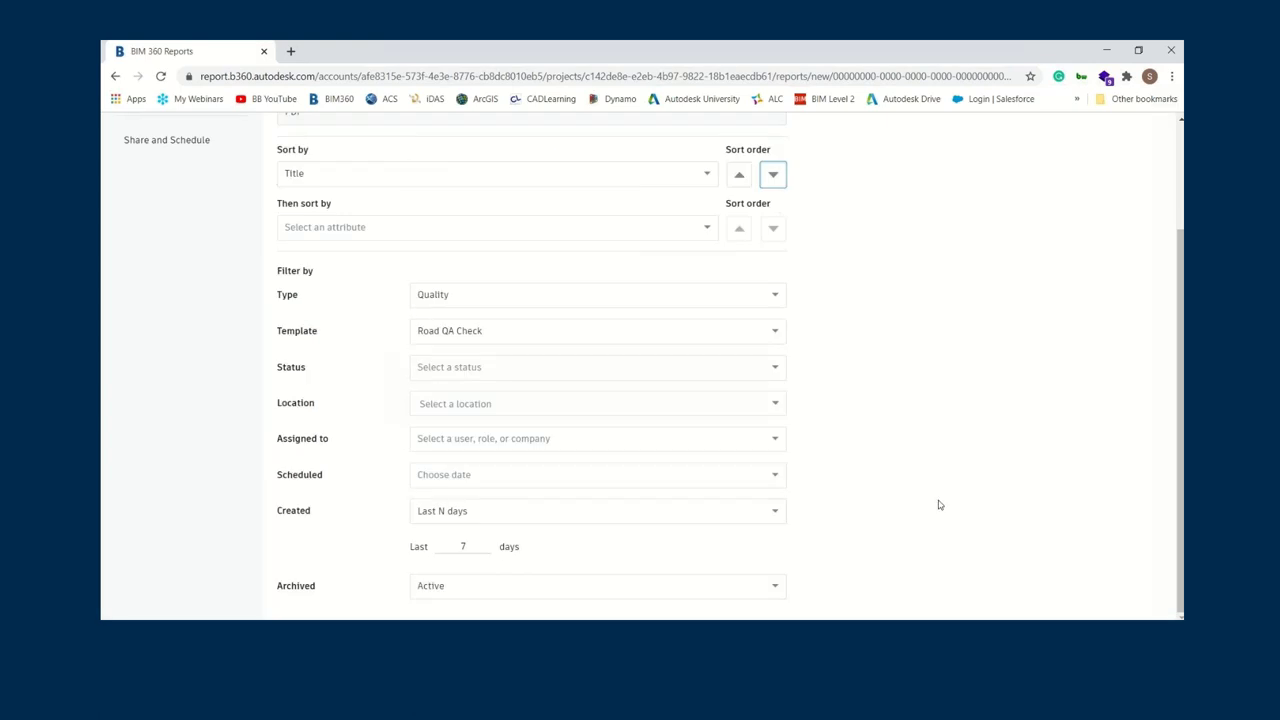
click(469, 590)
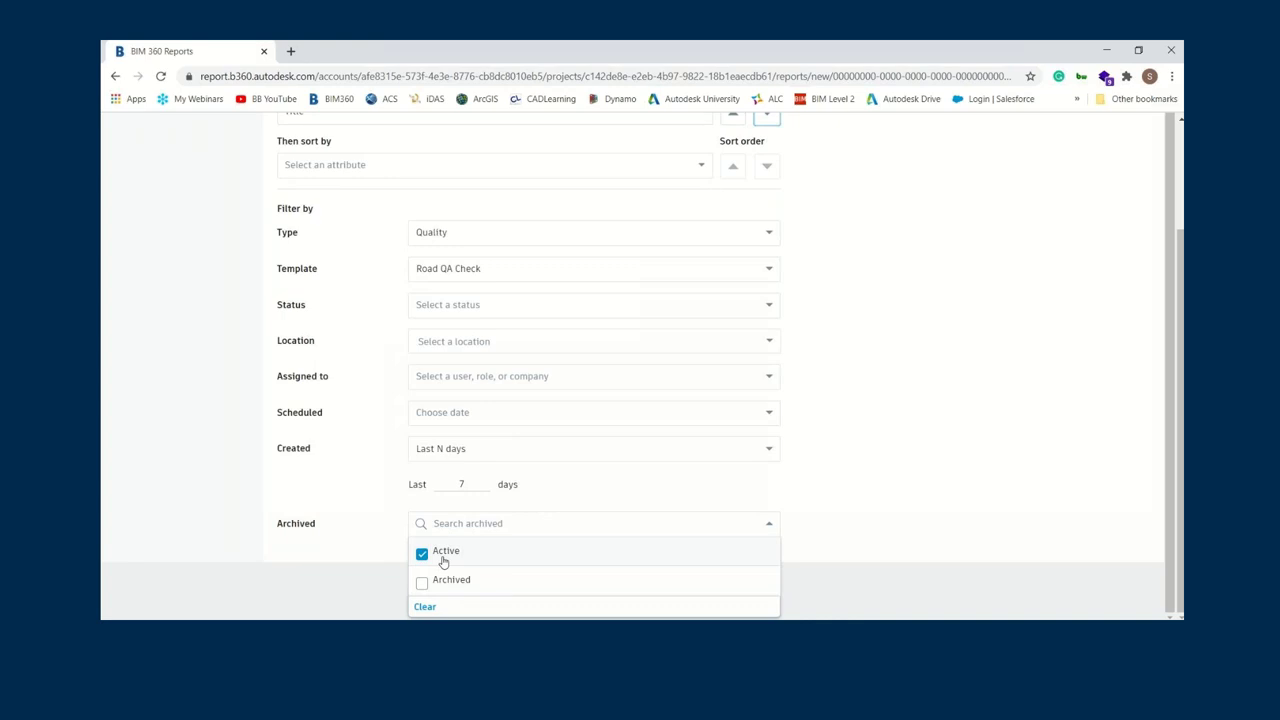
click(826, 470)
scroll(444, 333, up, 3)
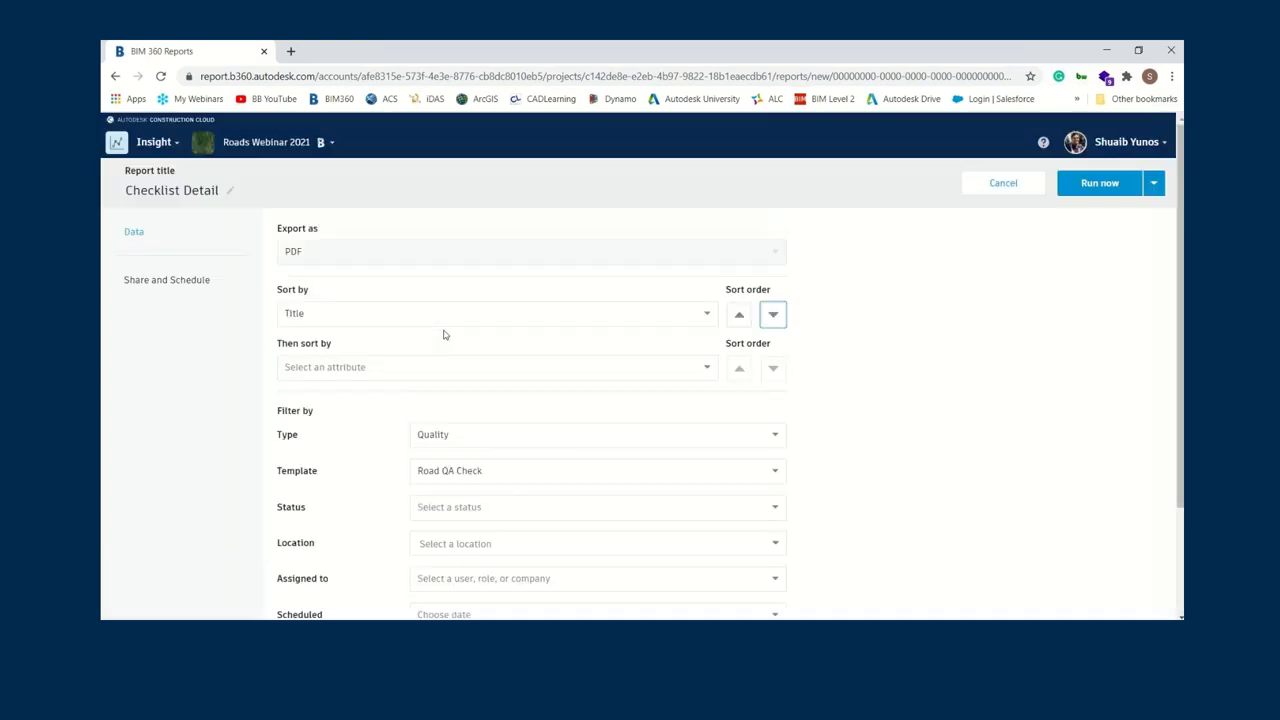
click(197, 288)
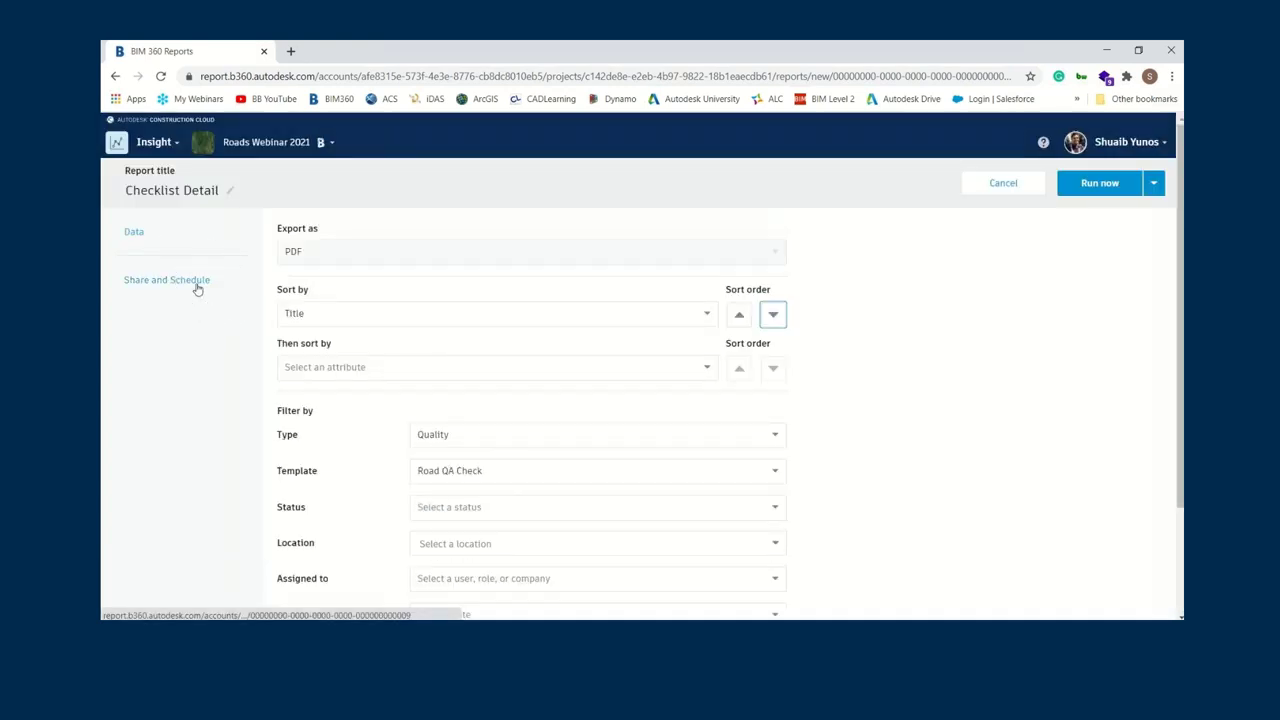
- Share the Checklist Detail report with two project members
click(463, 254)
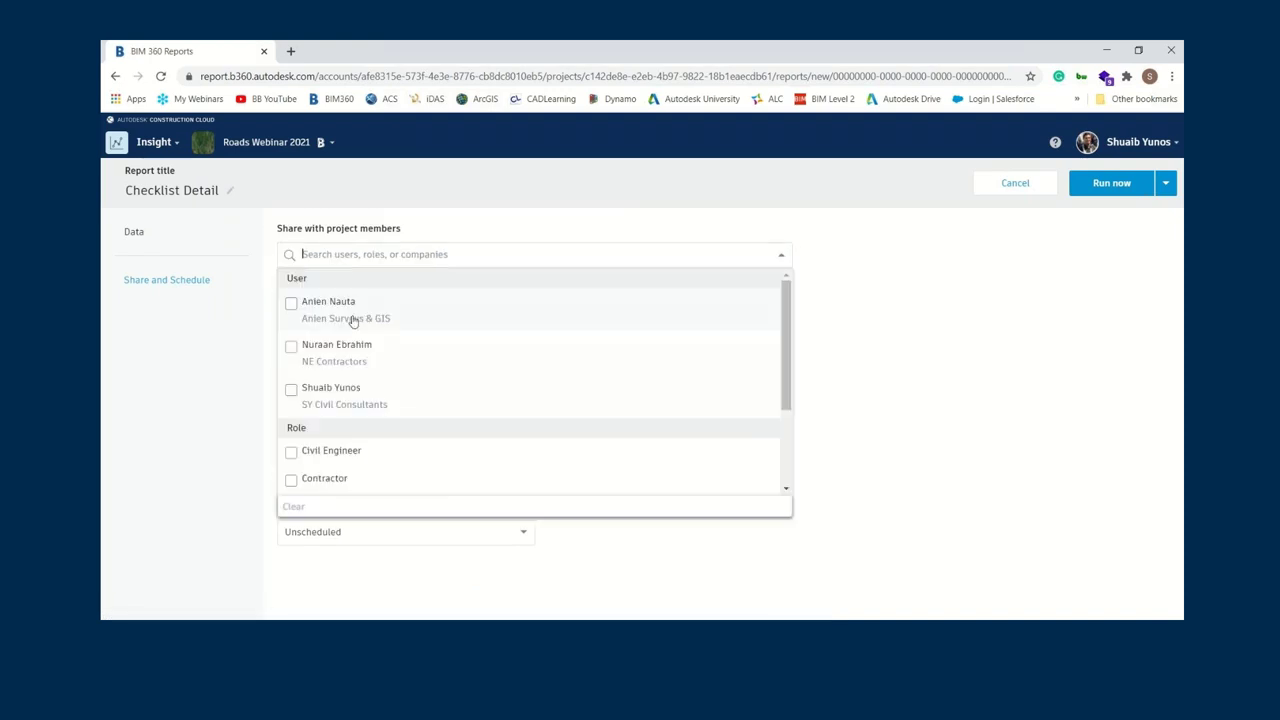
click(291, 303)
click(298, 356)
click(291, 391)
click(292, 306)
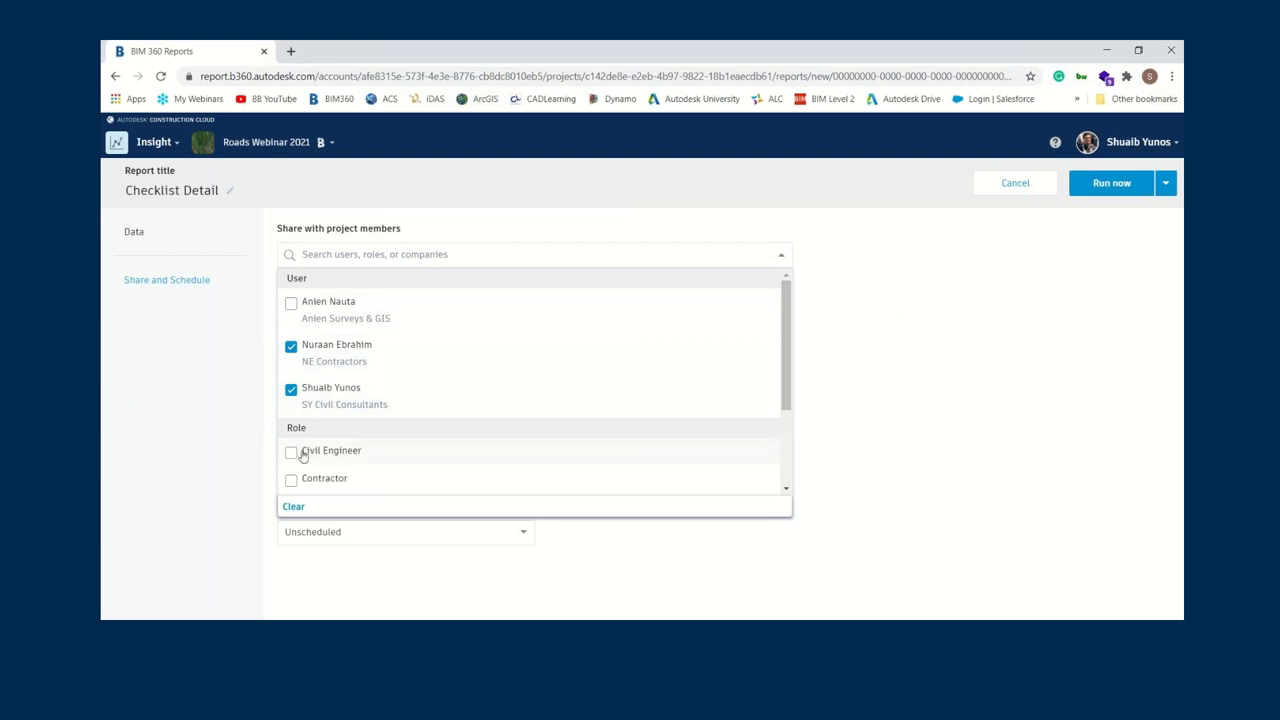
click(983, 412)
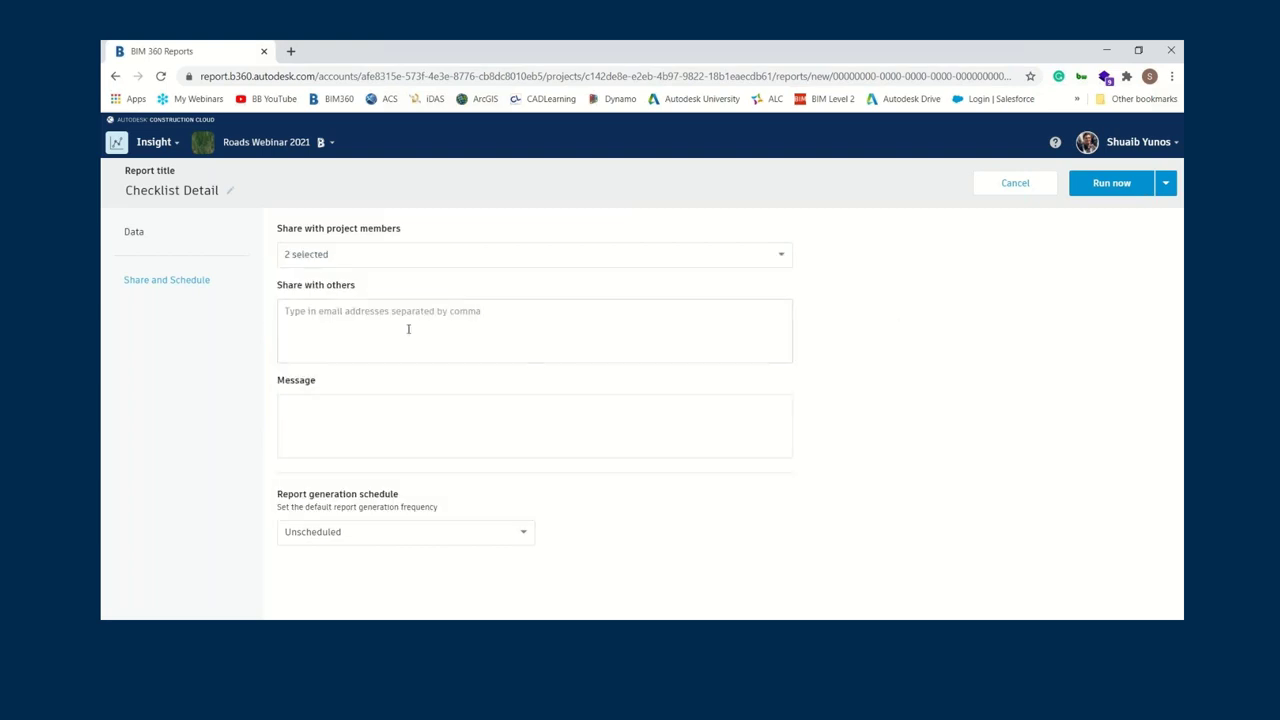
- Leave the report unscheduled and run it immediately
click(346, 310)
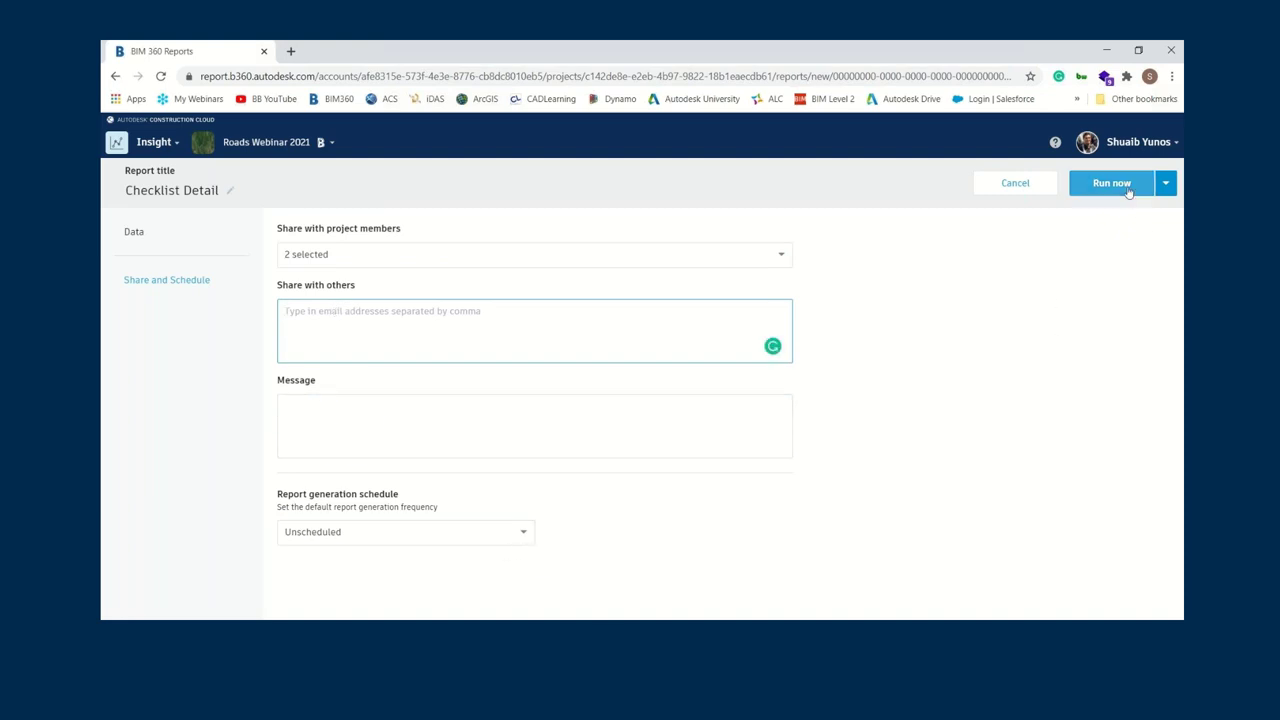
click(527, 531)
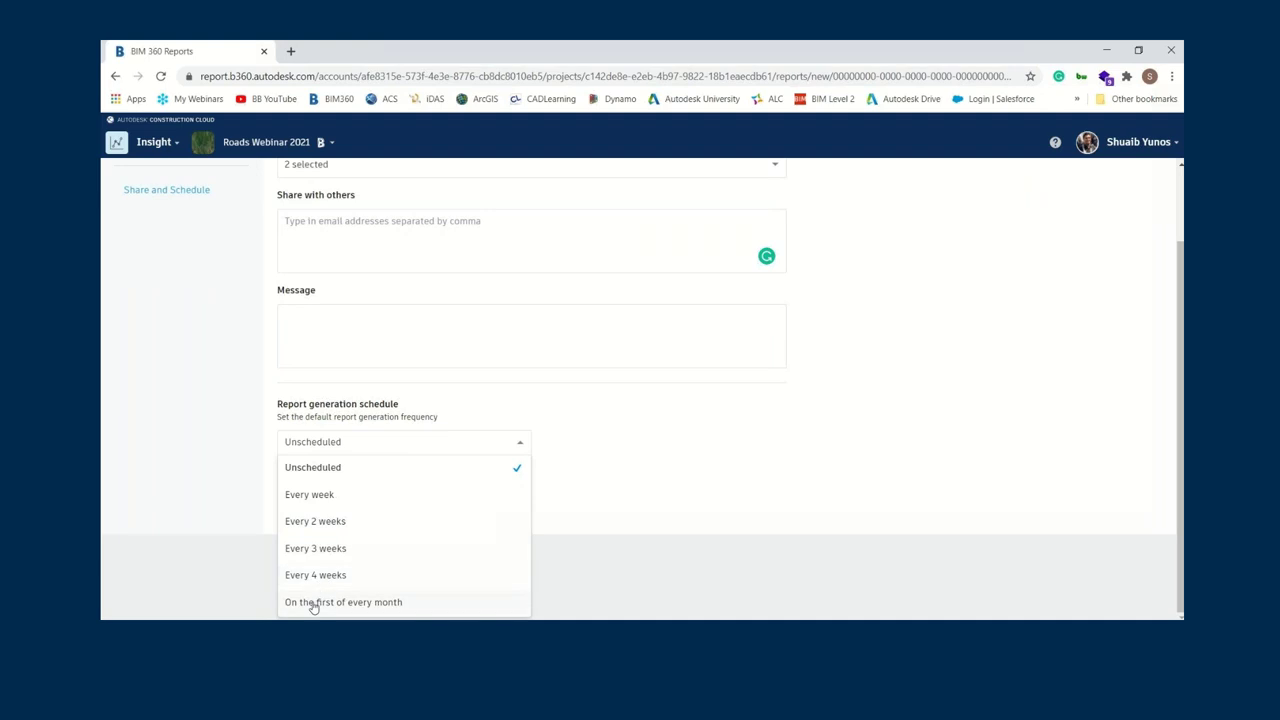
click(846, 450)
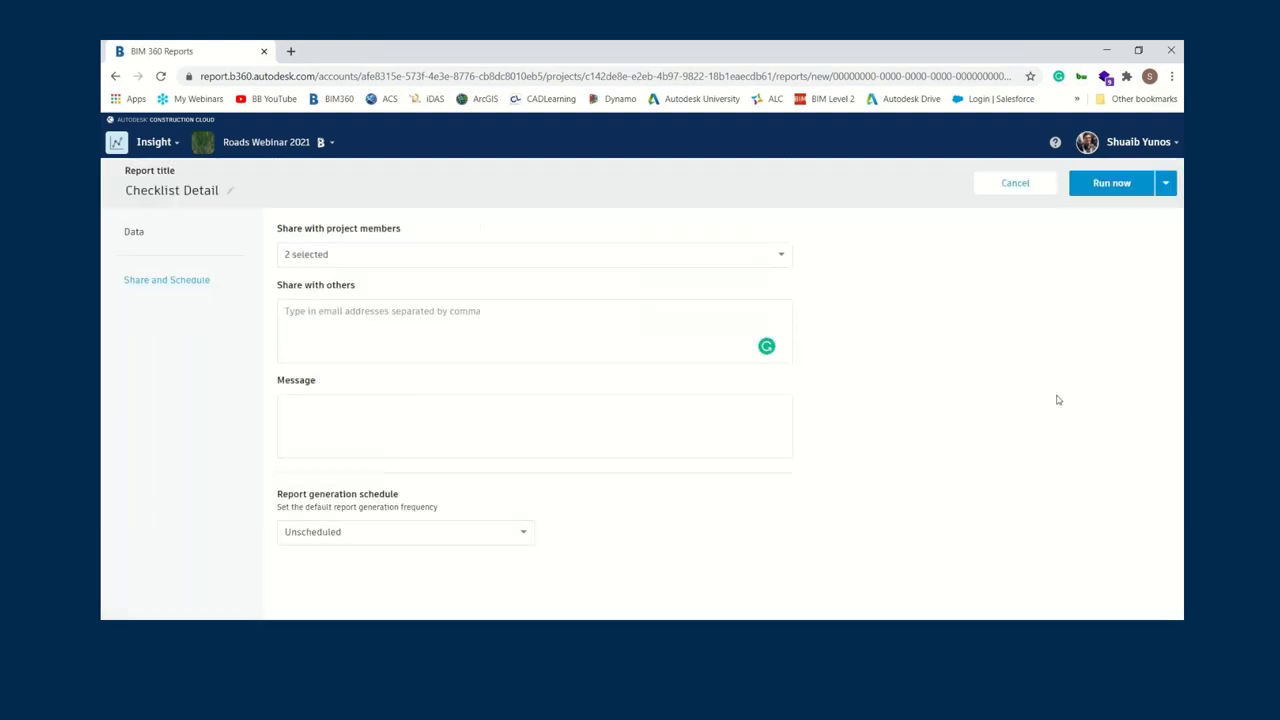
click(1116, 183)
- Exit the report editor and return to the Reports list
click(1015, 183)
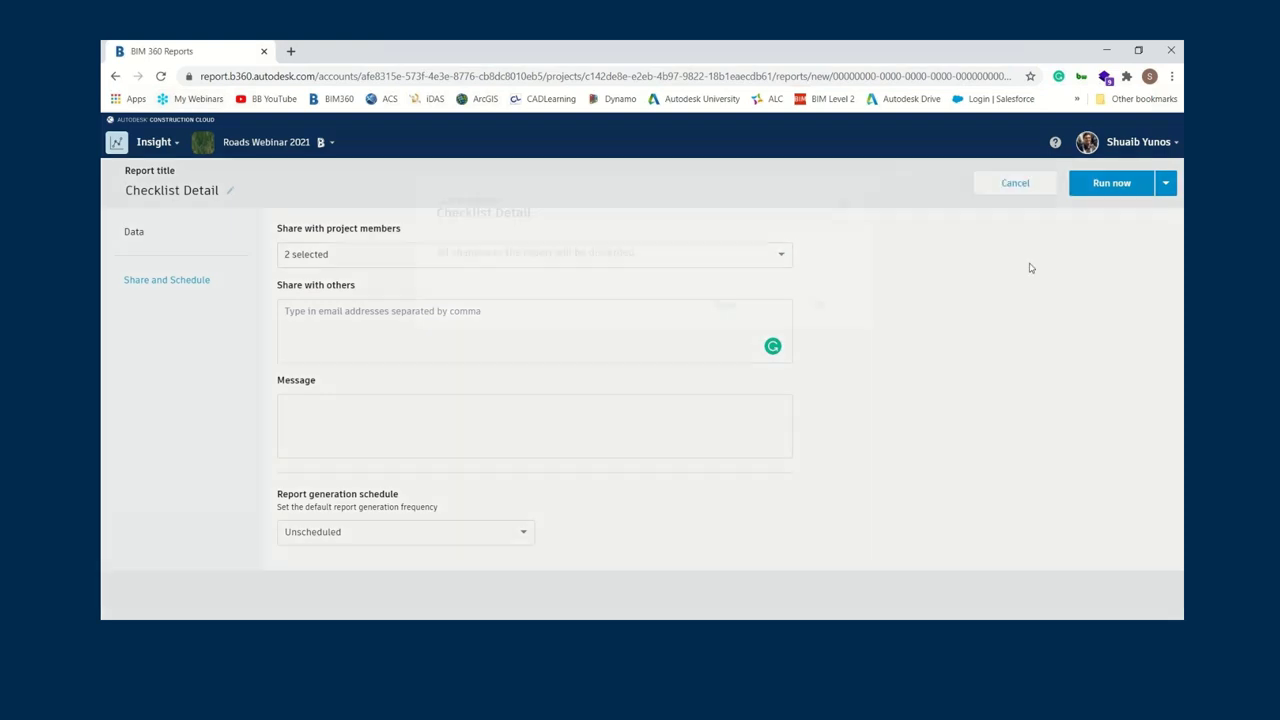
click(723, 341)
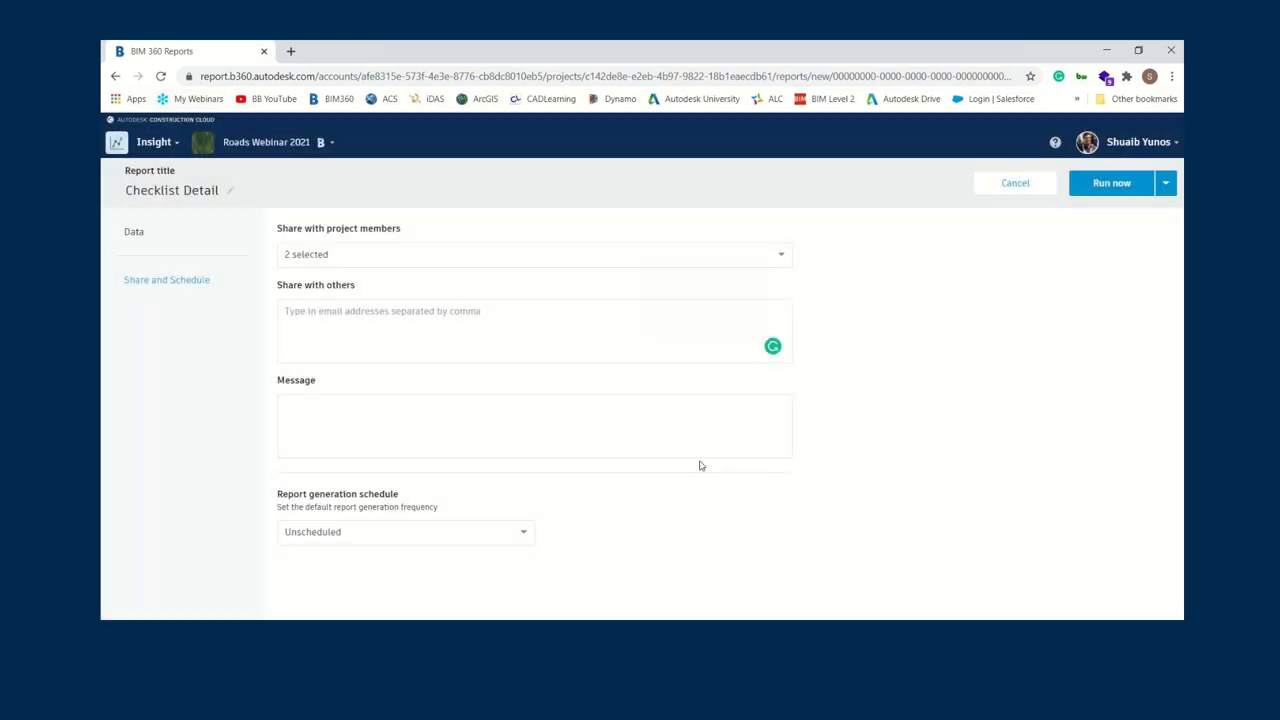
click(1012, 183)
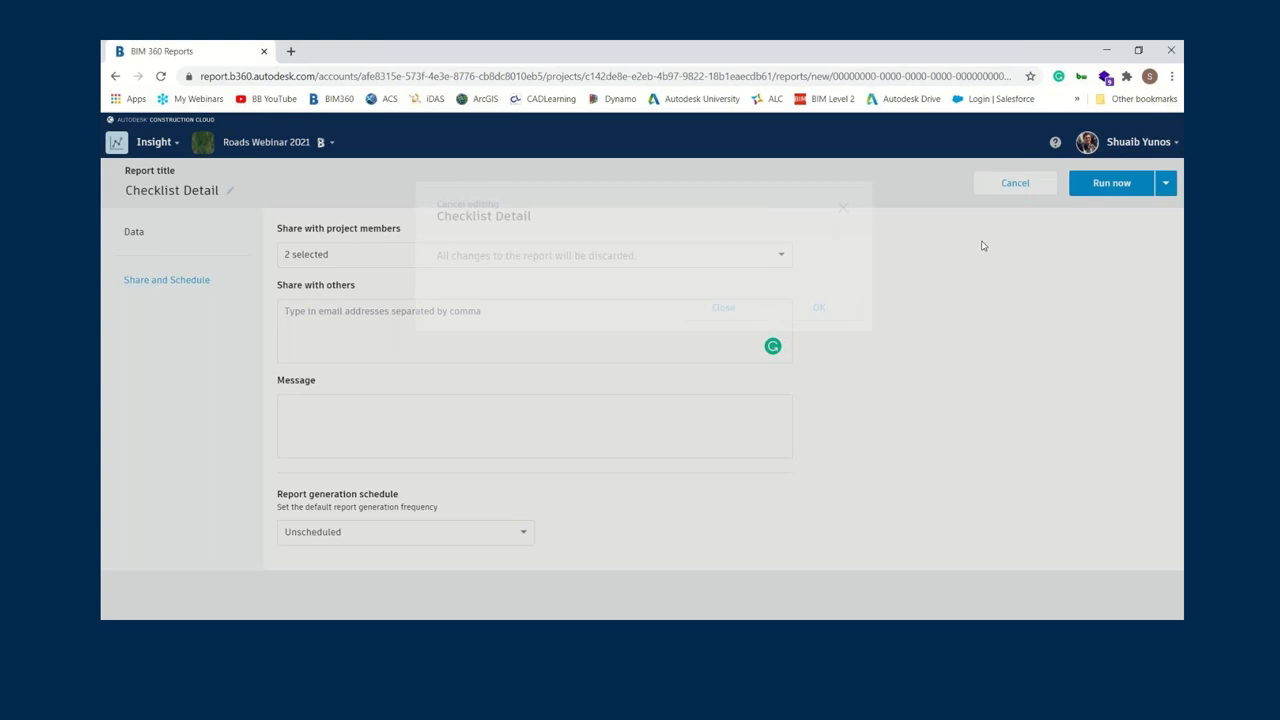
click(802, 344)
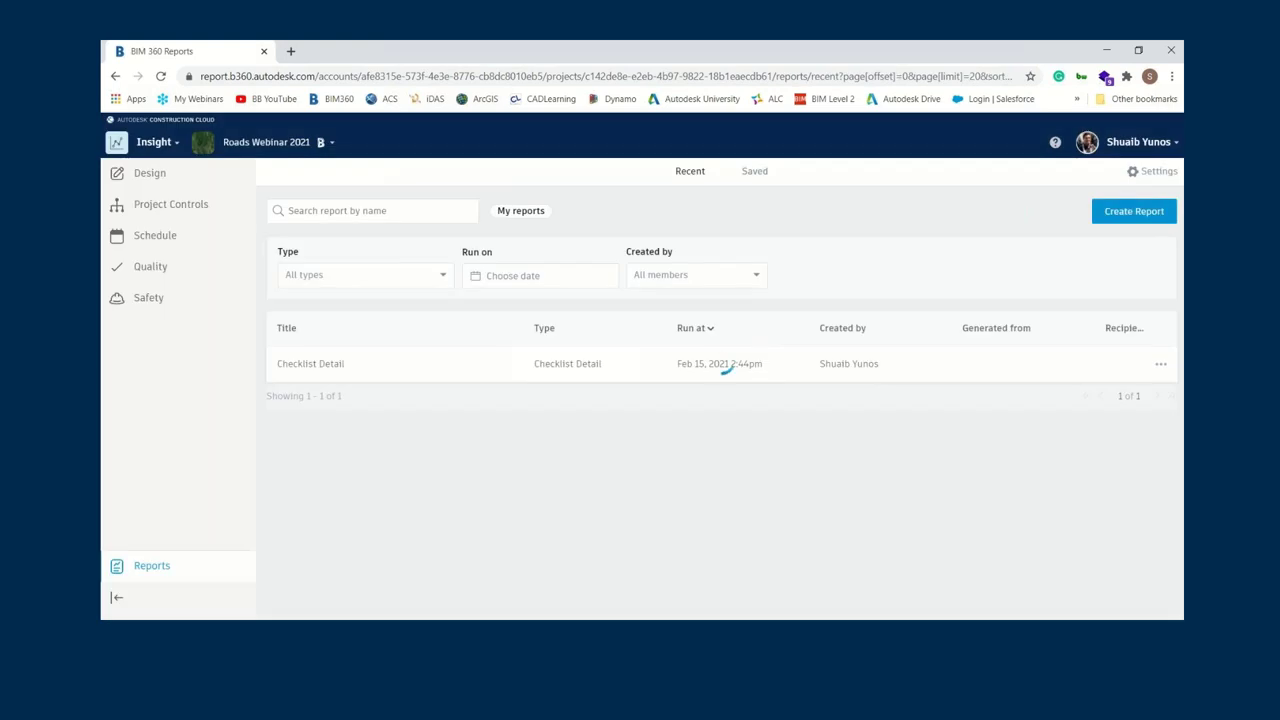
- Inspect the new Checklist Detail run and switch the list to My reports
click(462, 378)
double_click(331, 369)
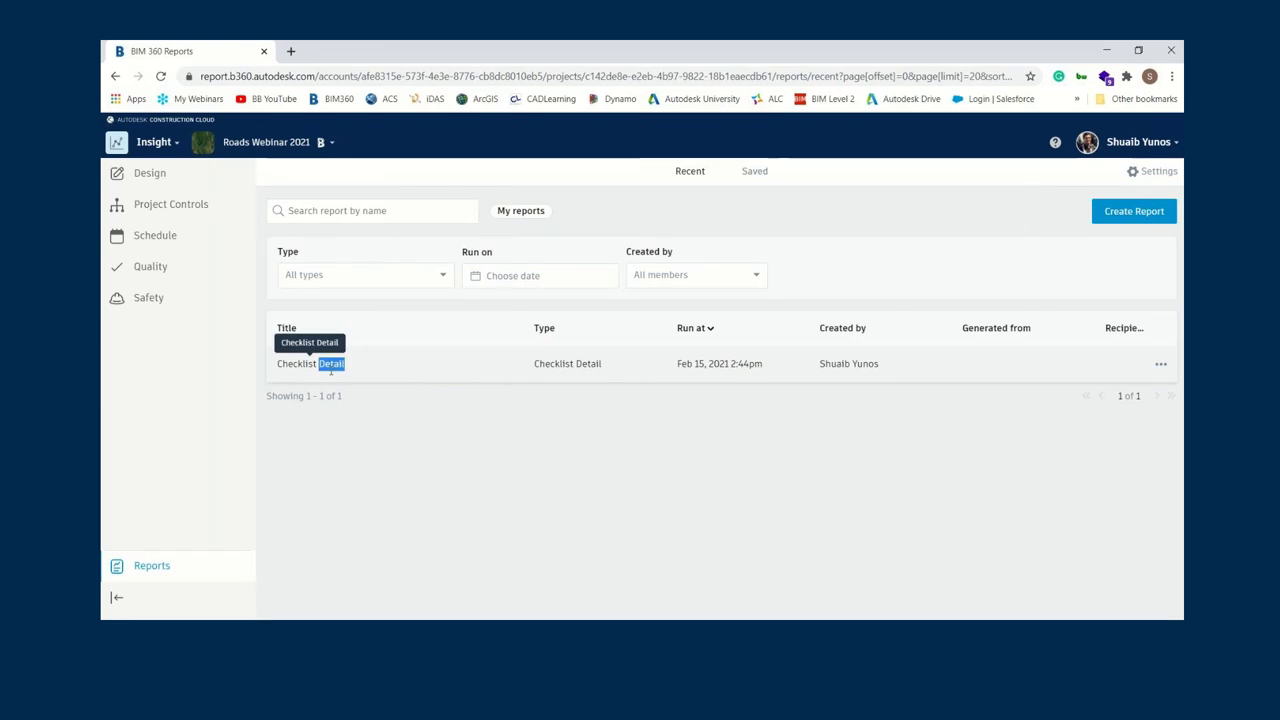
click(583, 362)
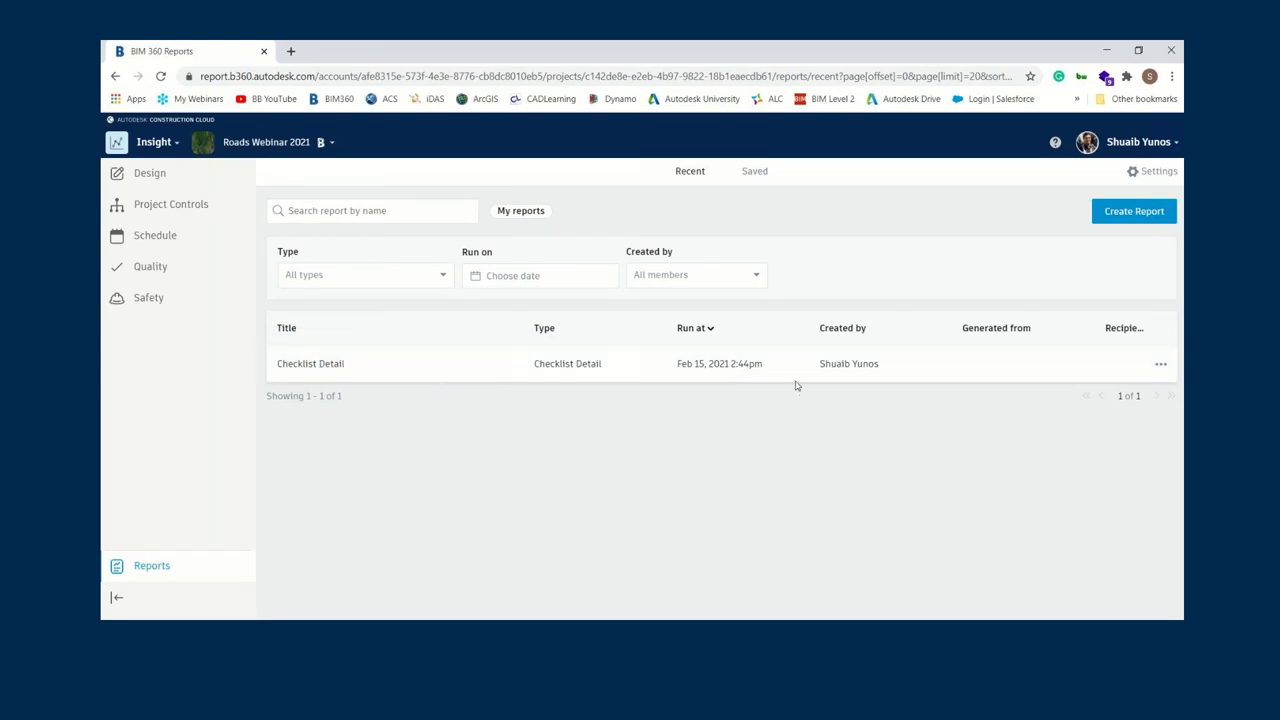
click(525, 214)
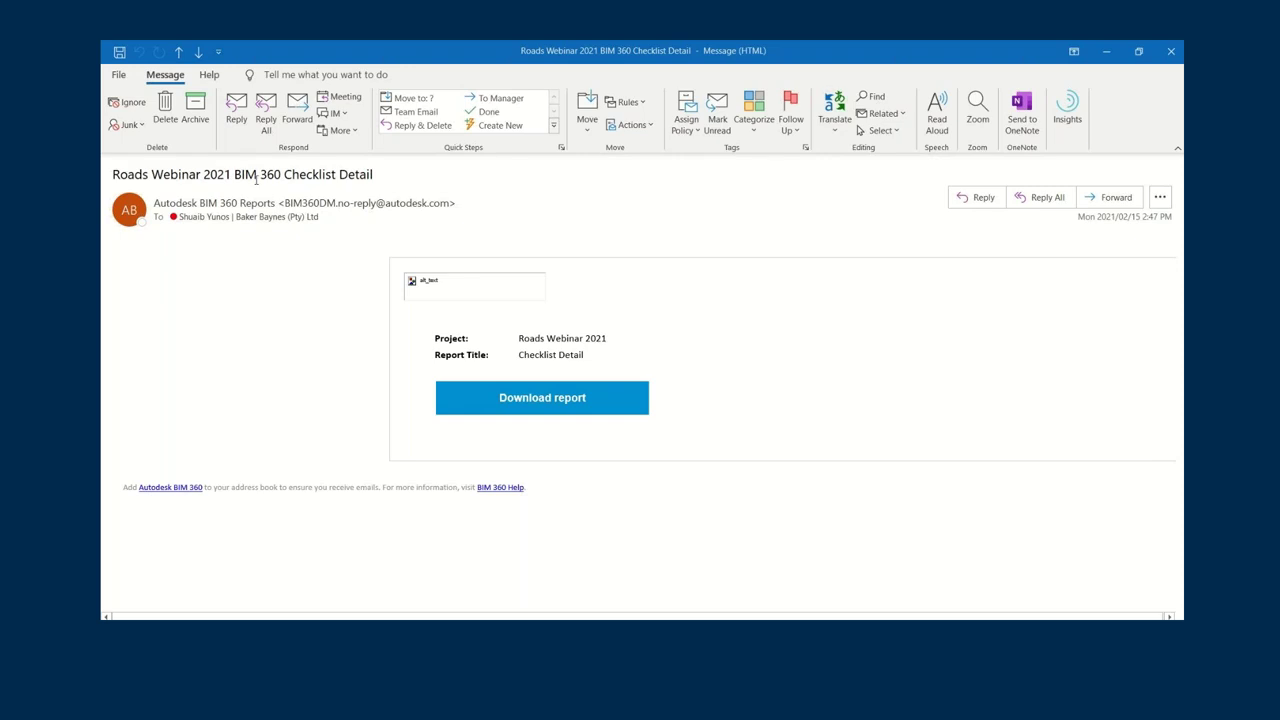
- Download Checklist Detail.pdf from the BIM 360 notification e-mail
click(510, 400)
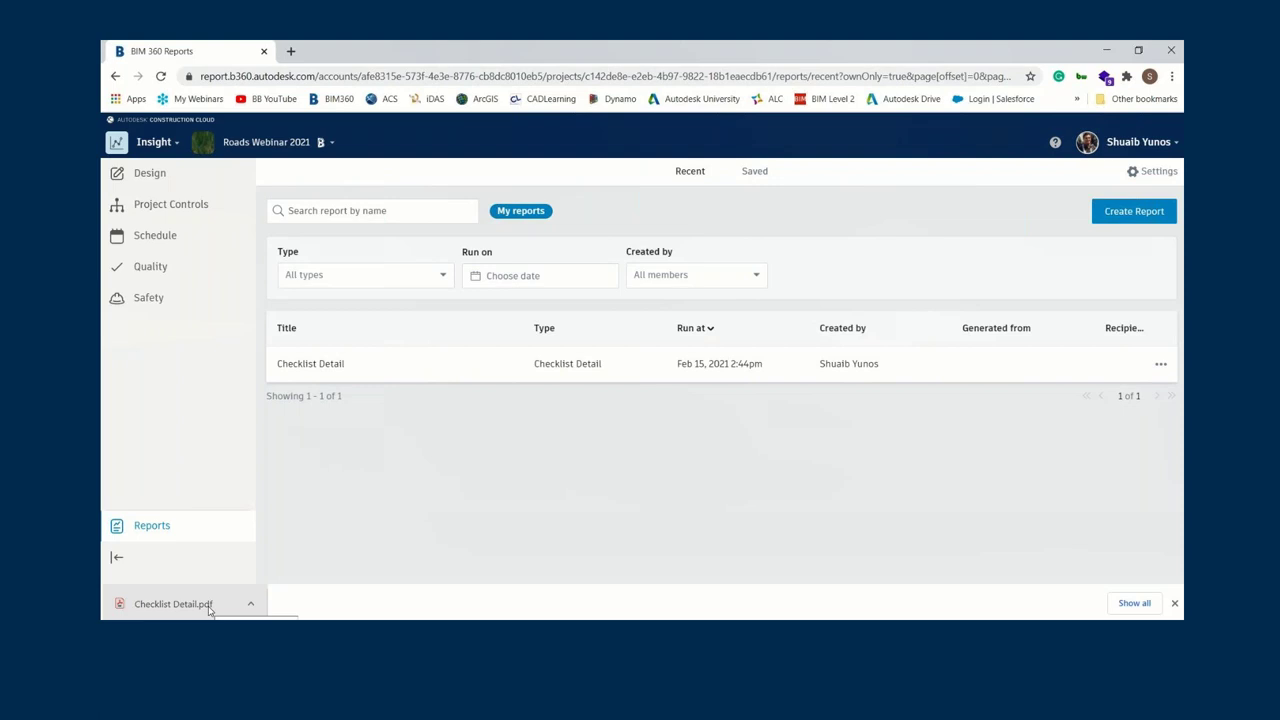
- Open Checklist Detail.pdf and scroll down to the Signatures section on page 5
click(190, 604)
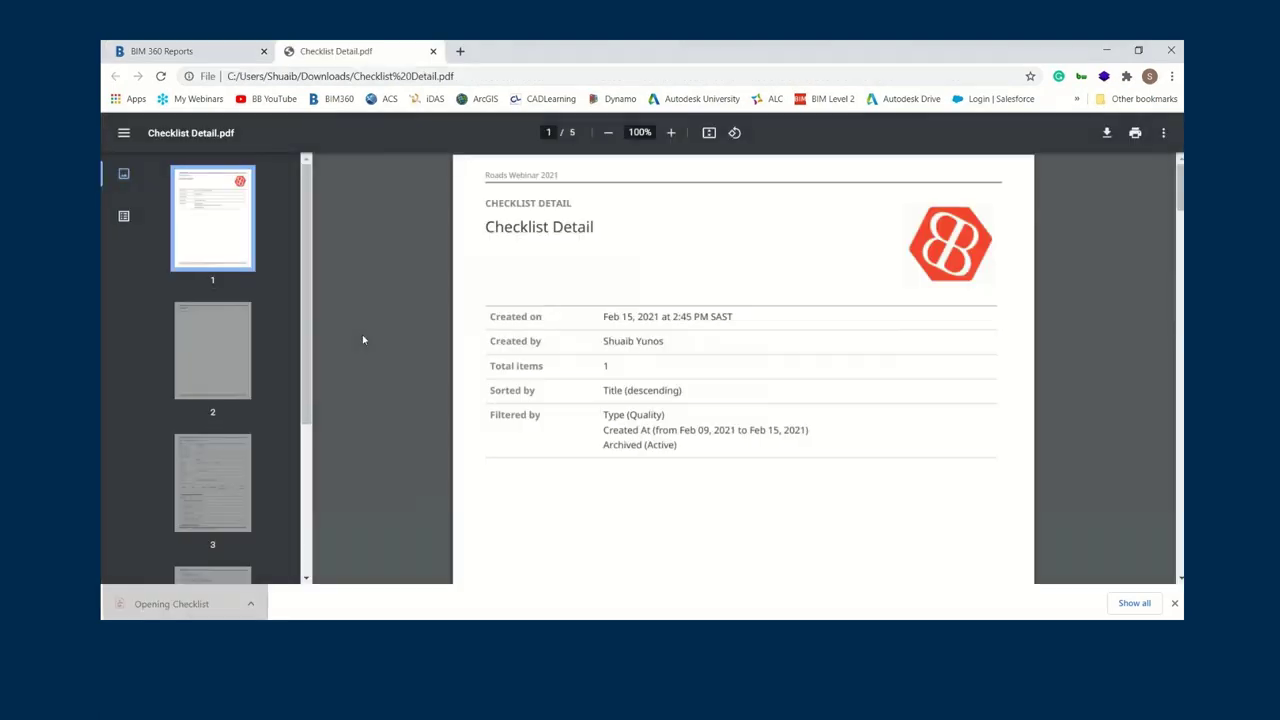
scroll(649, 337, down, 8)
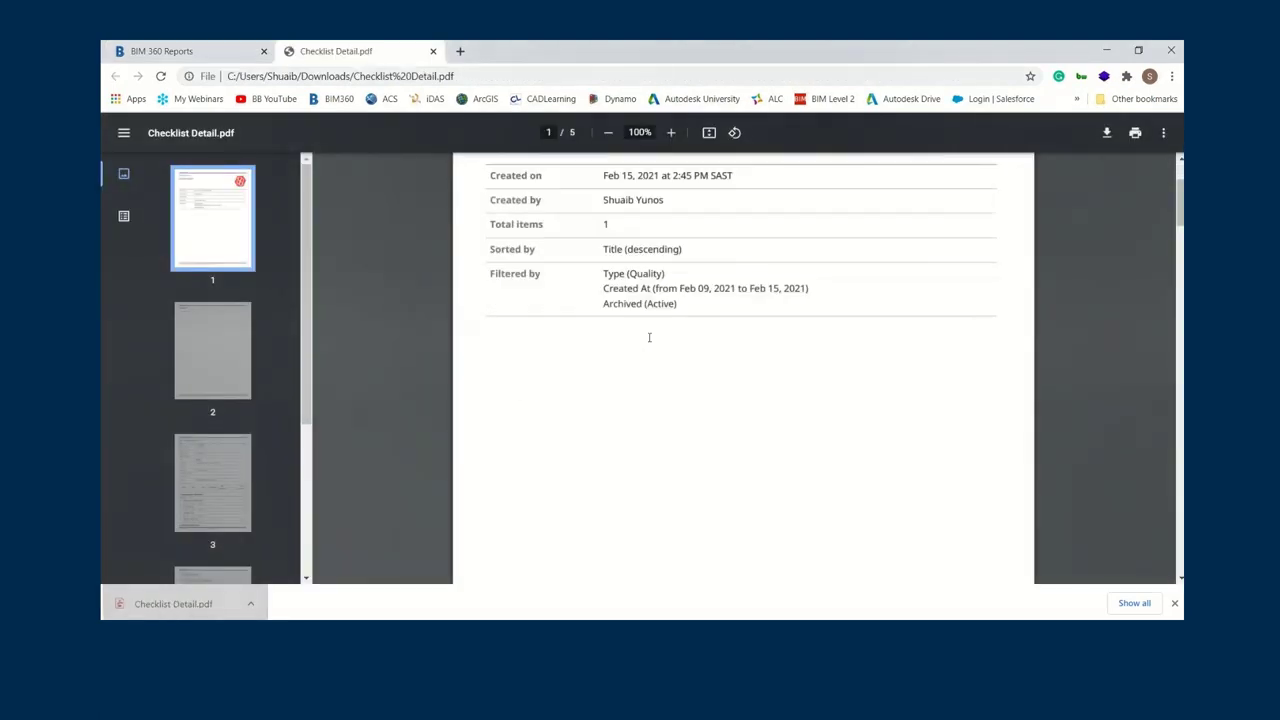
scroll(649, 337, down, 8)
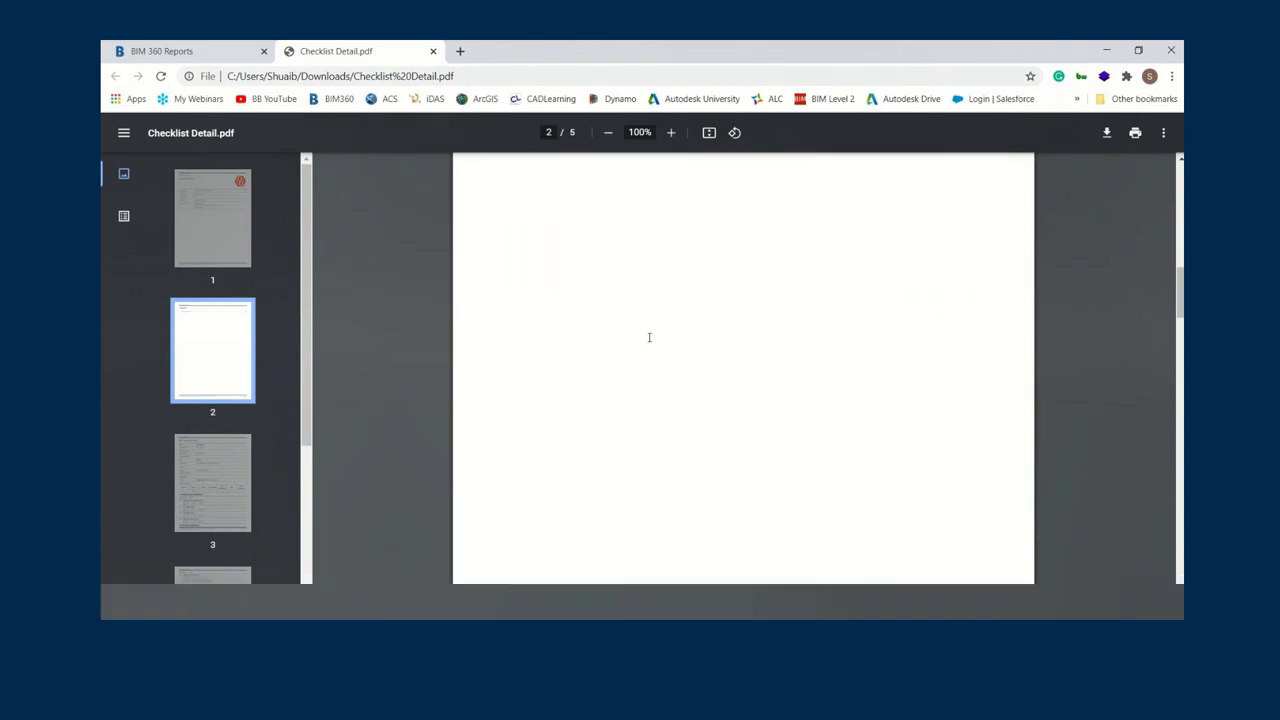
scroll(649, 337, down, 8)
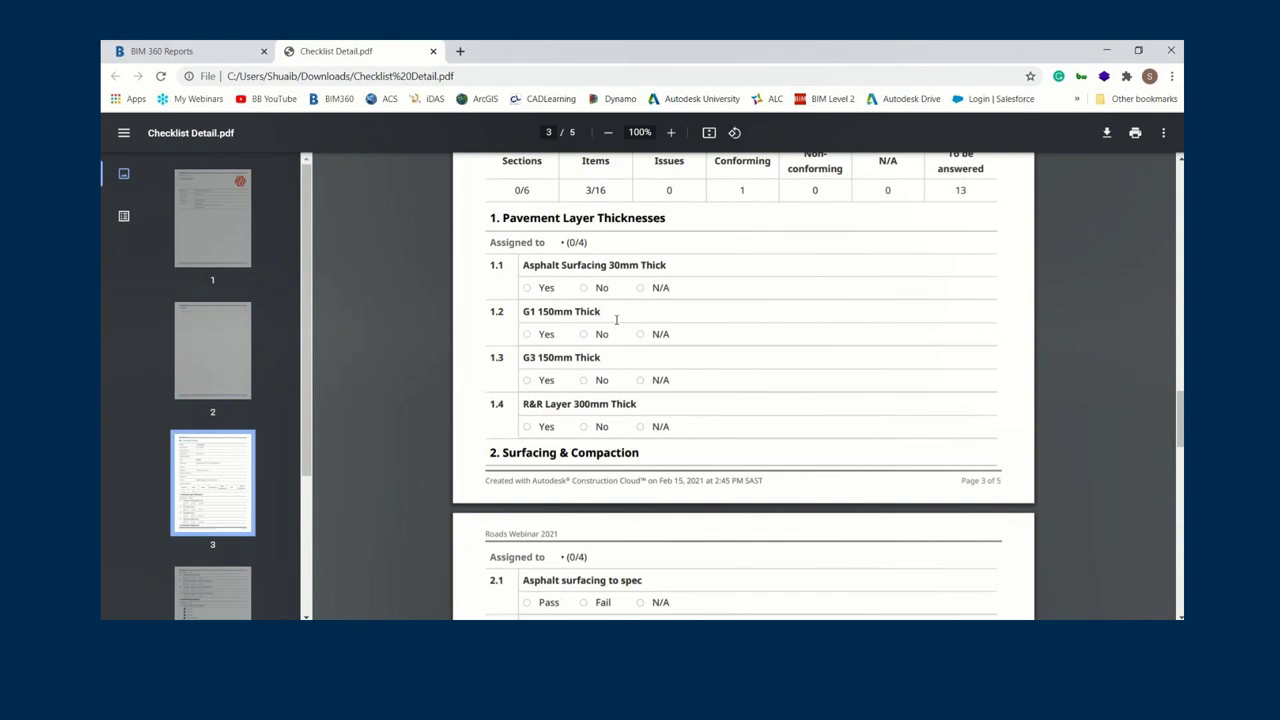
scroll(615, 315, down, 8)
scroll(615, 315, down, 6)
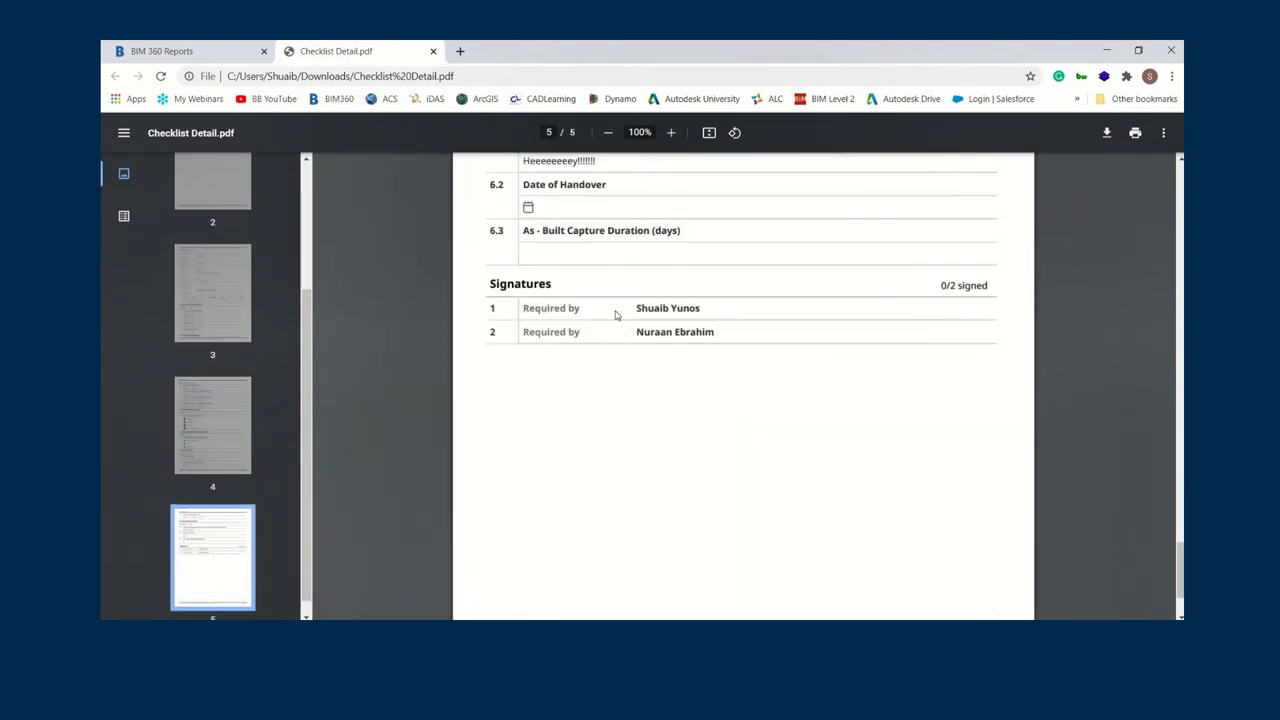
scroll(661, 264, up, 1)
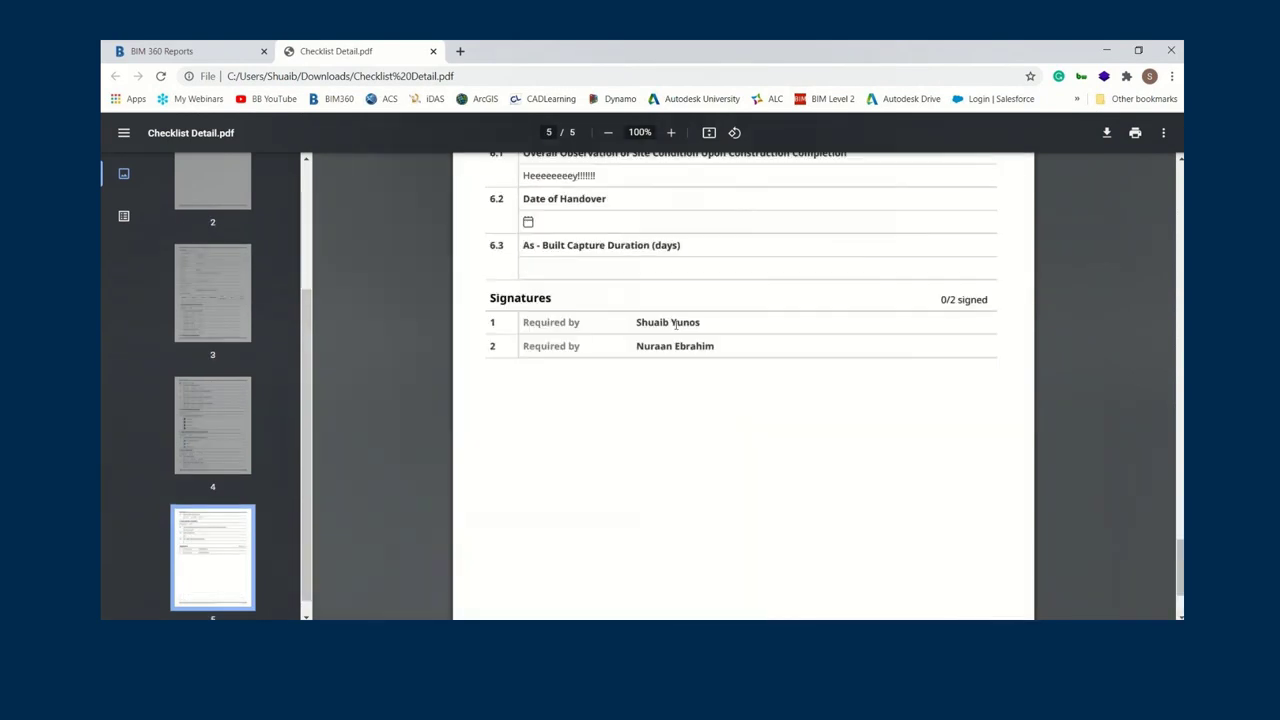
click(672, 320)
click(677, 348)
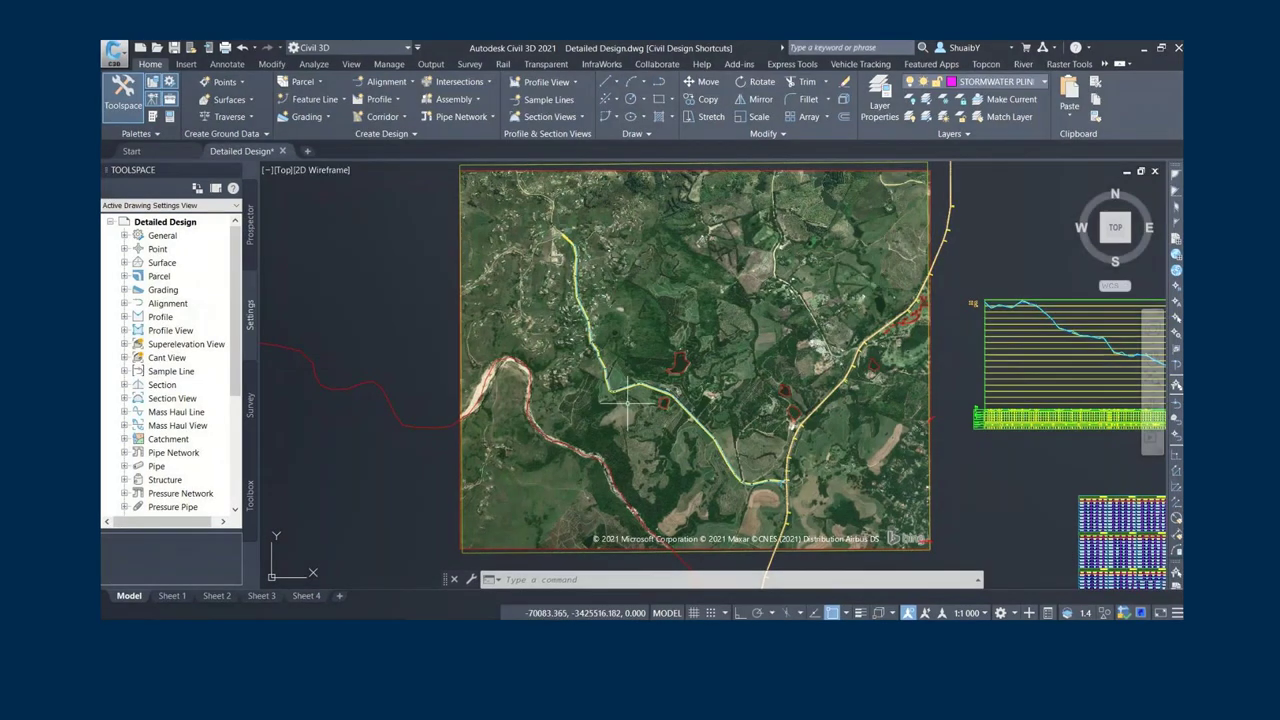
- Select the road corridor and start Extract Corridor Solids by station range
scroll(628, 400, up, 10)
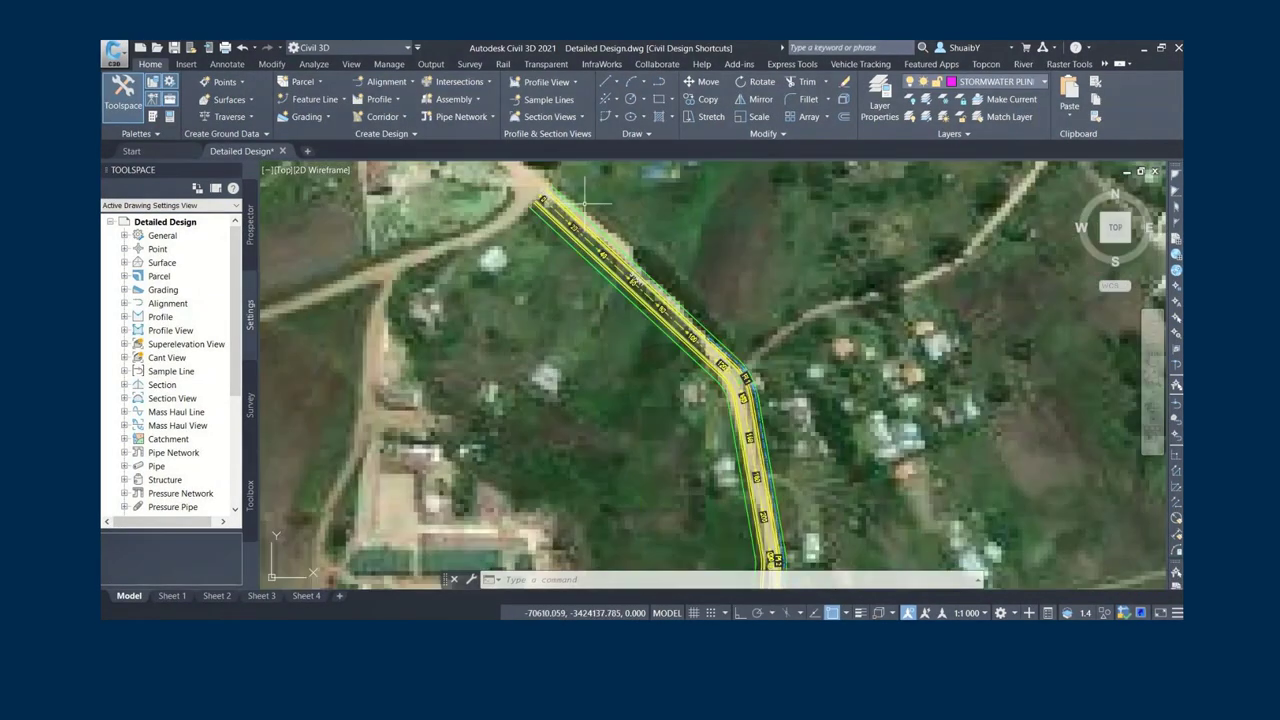
scroll(577, 205, down, 3)
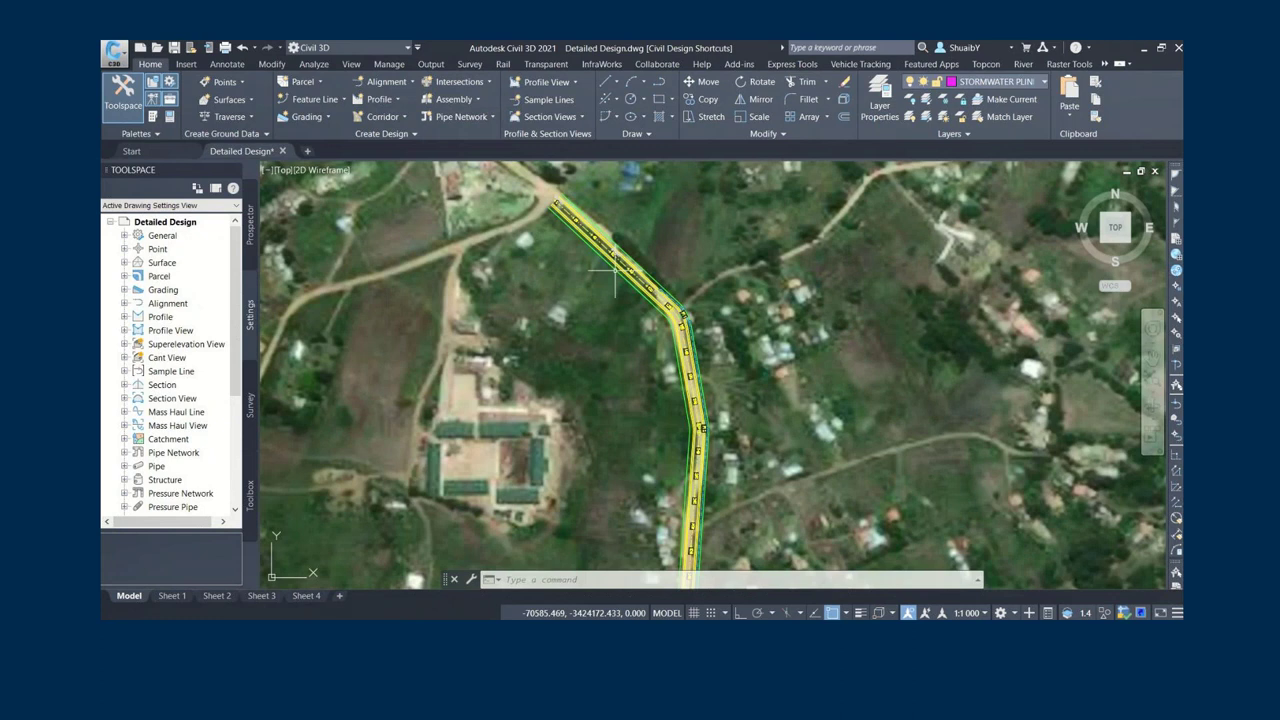
click(626, 276)
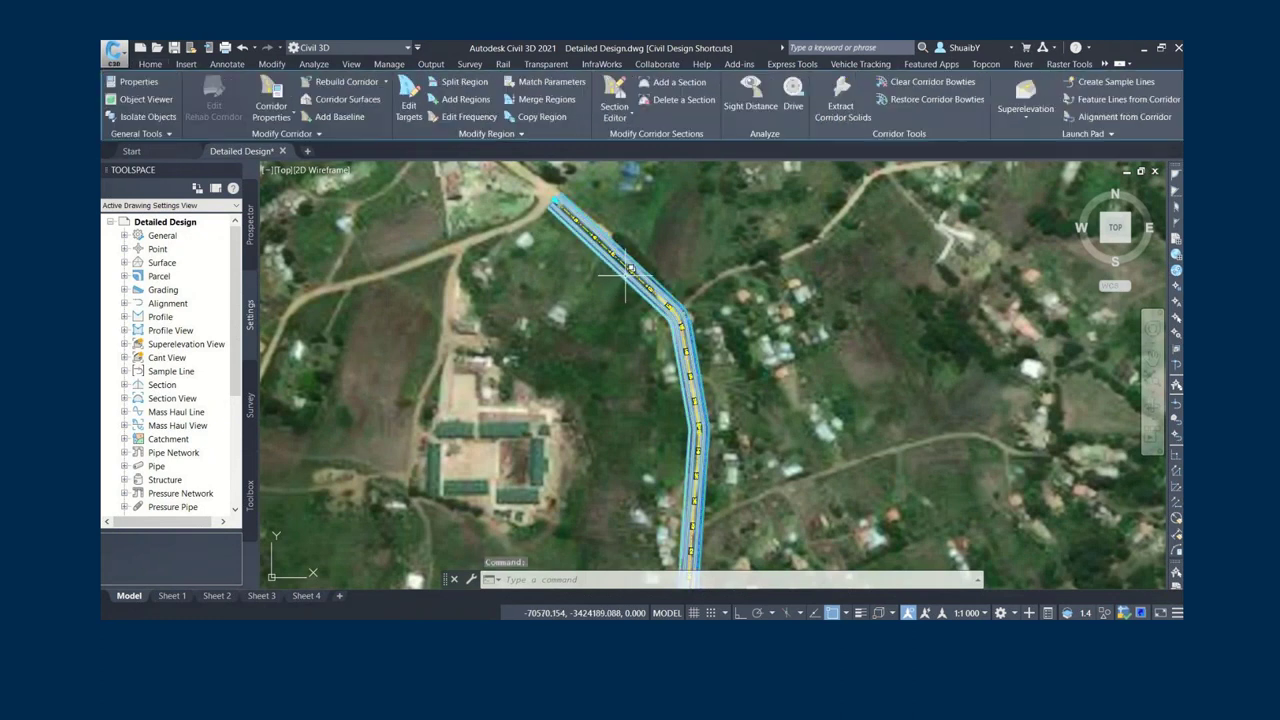
click(846, 105)
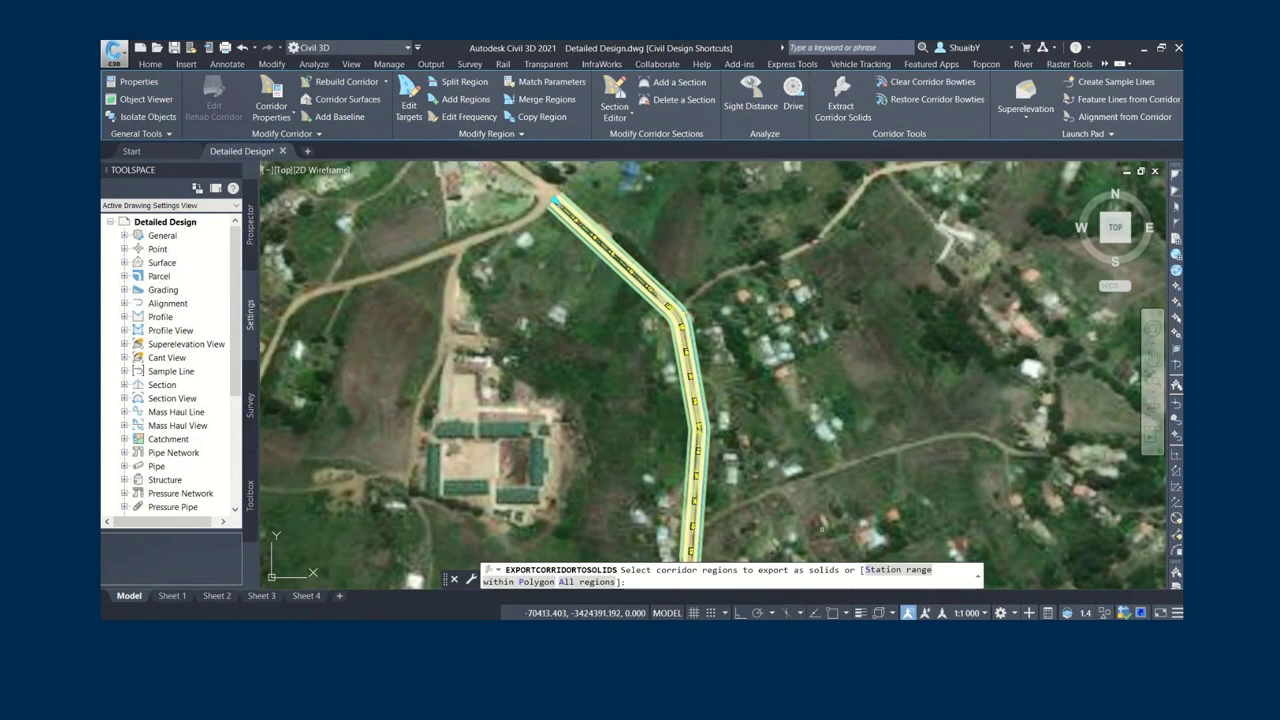
click(866, 575)
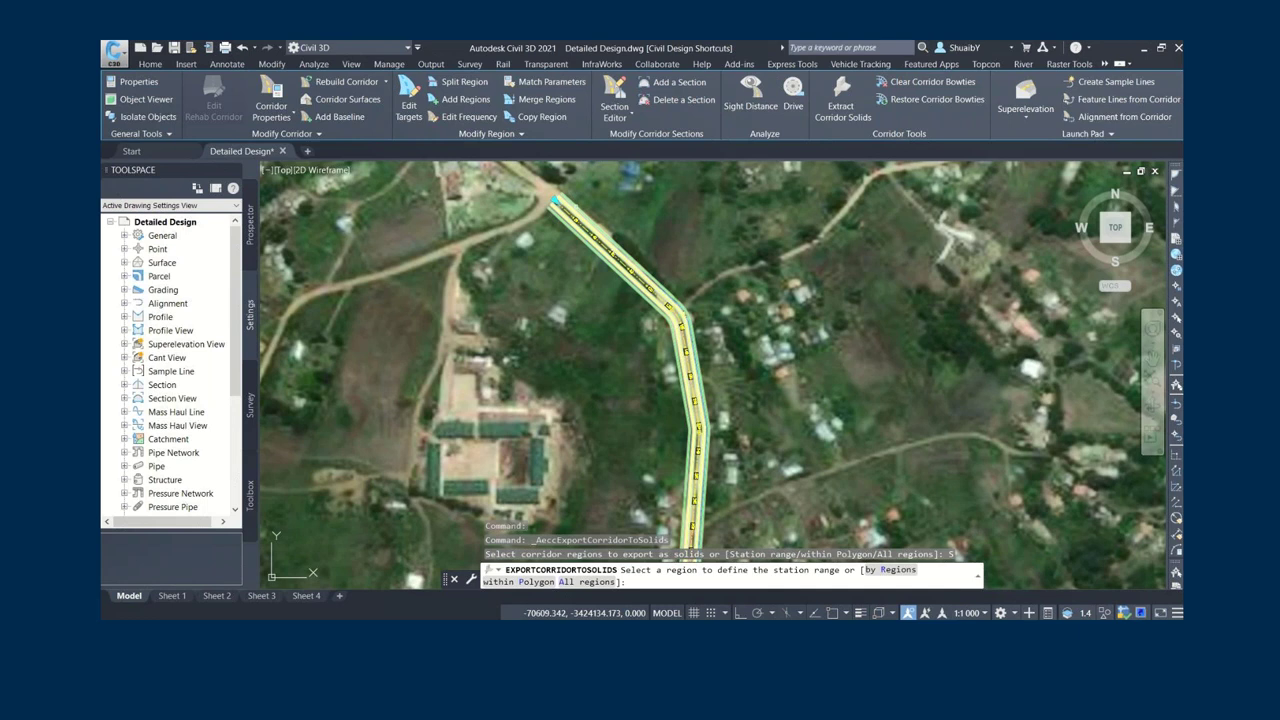
- Pick Region 1 and set its station range from 0 to 50
click(573, 190)
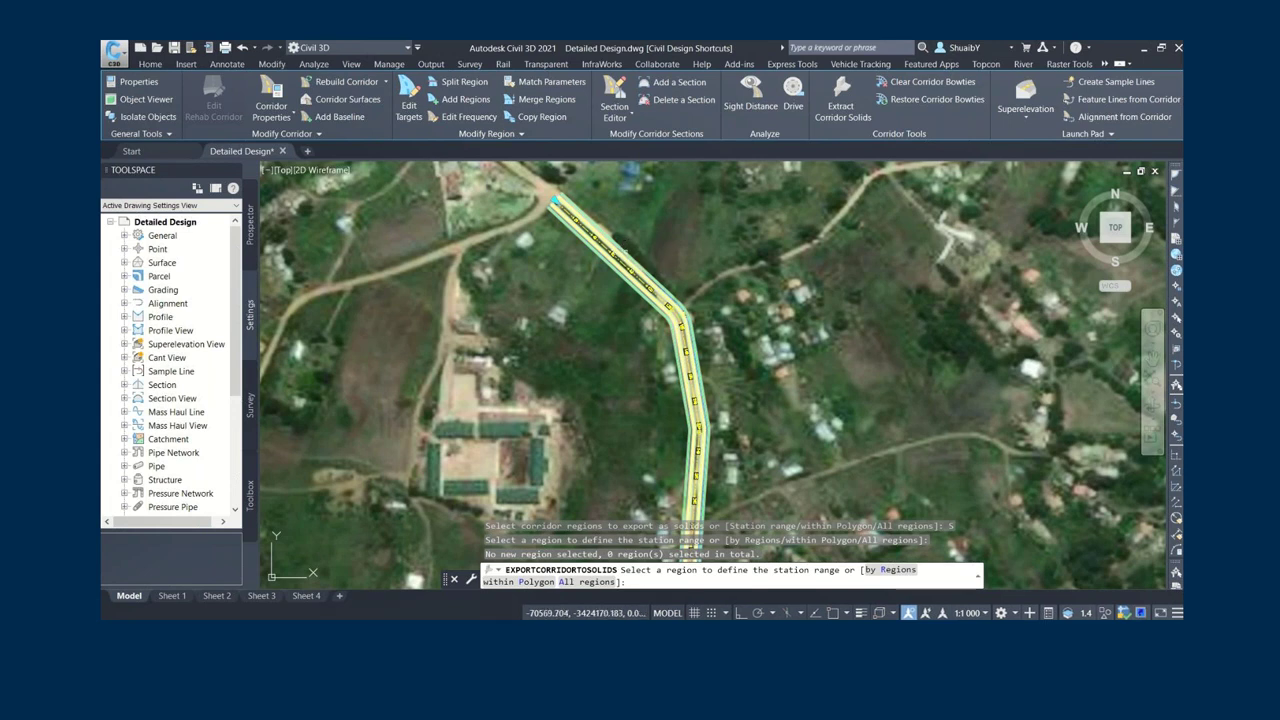
click(615, 250)
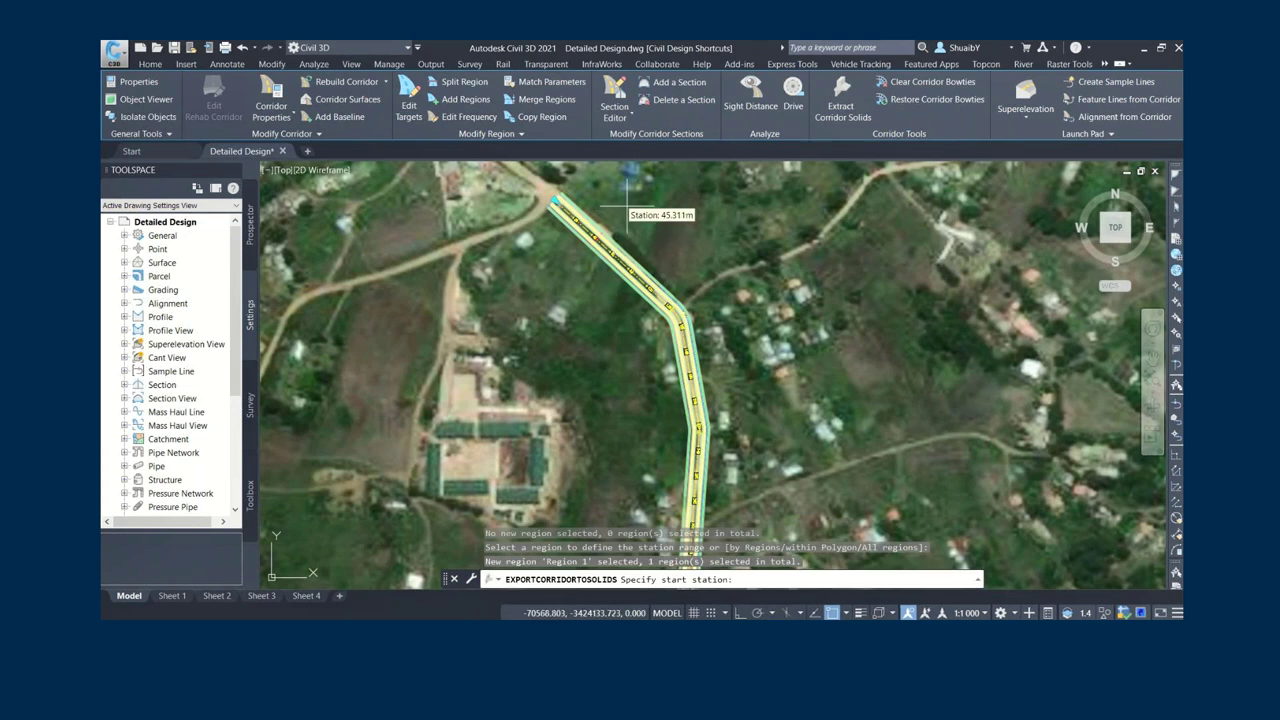
text(0)
key(Return)
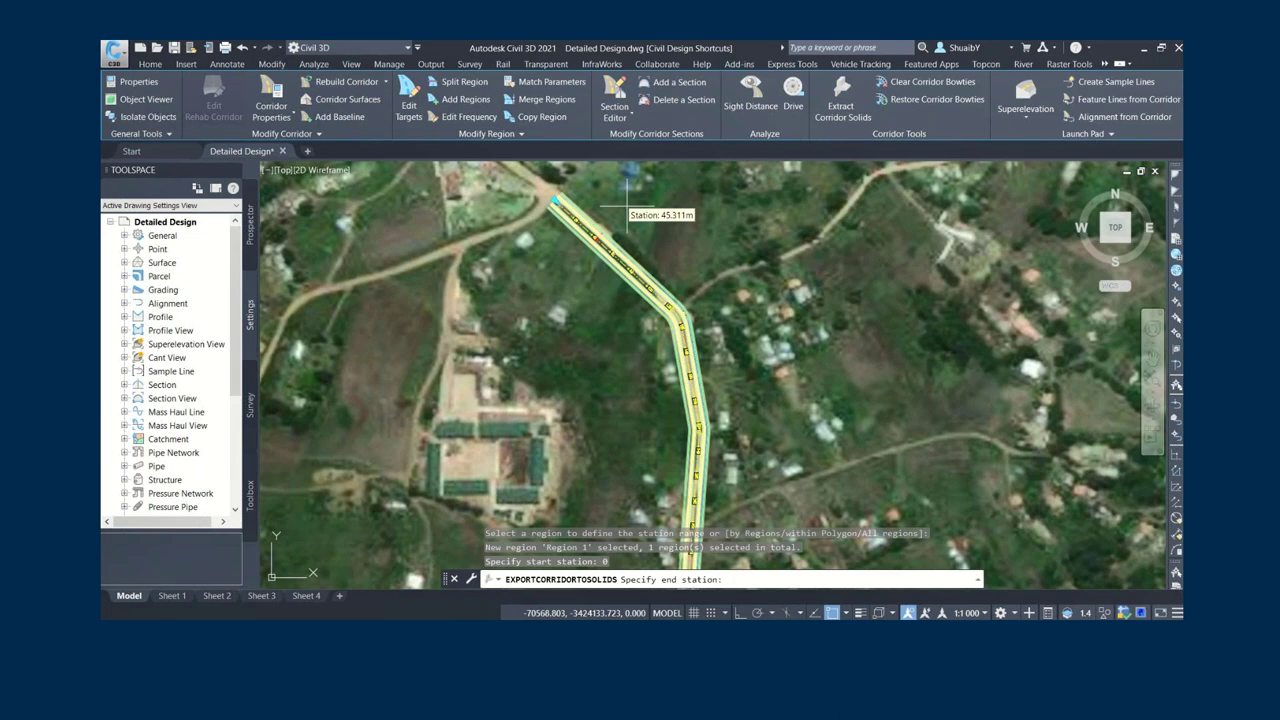
text(50)
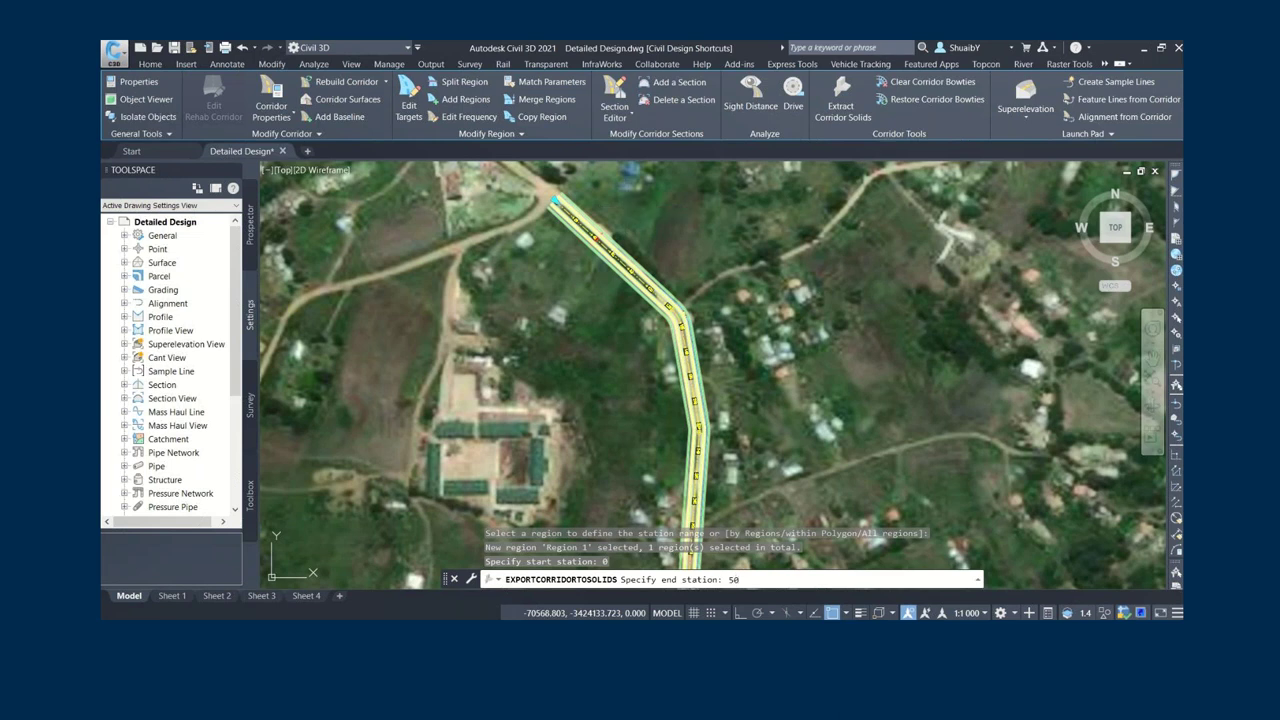
key(Return)
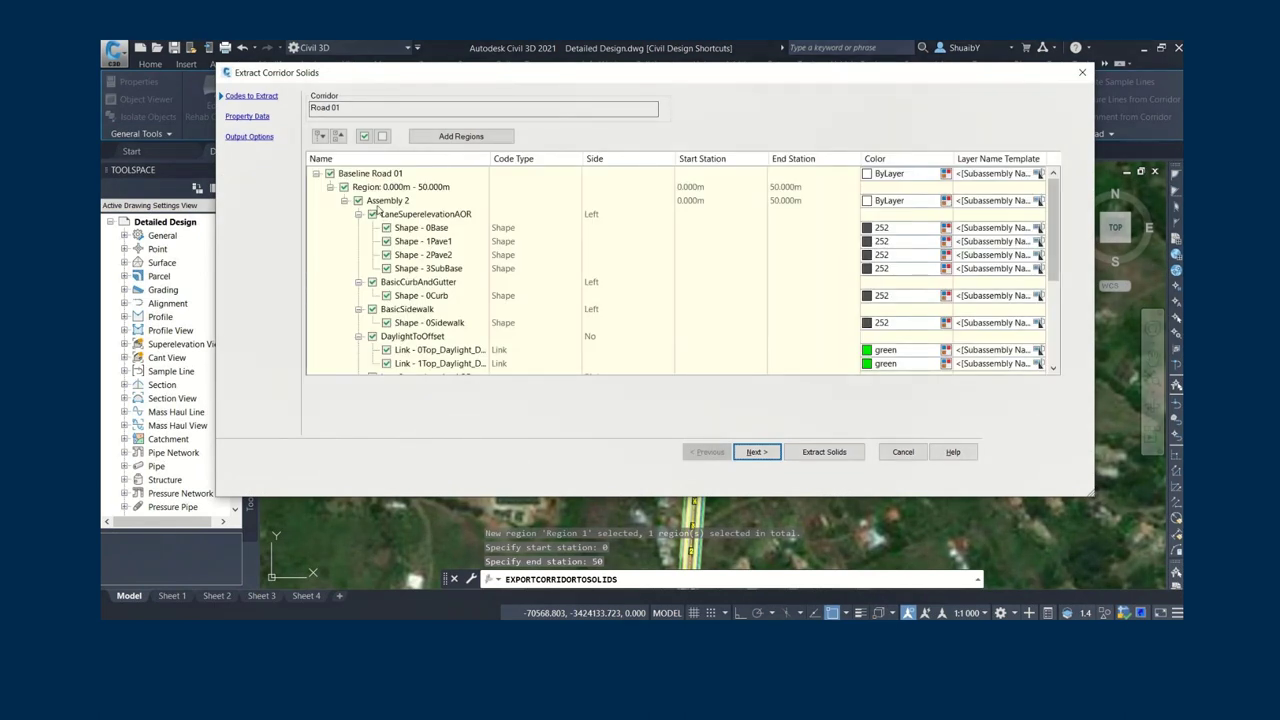
- Set the layer name template to <[Construction Region Name]><[Codes]>
click(330, 187)
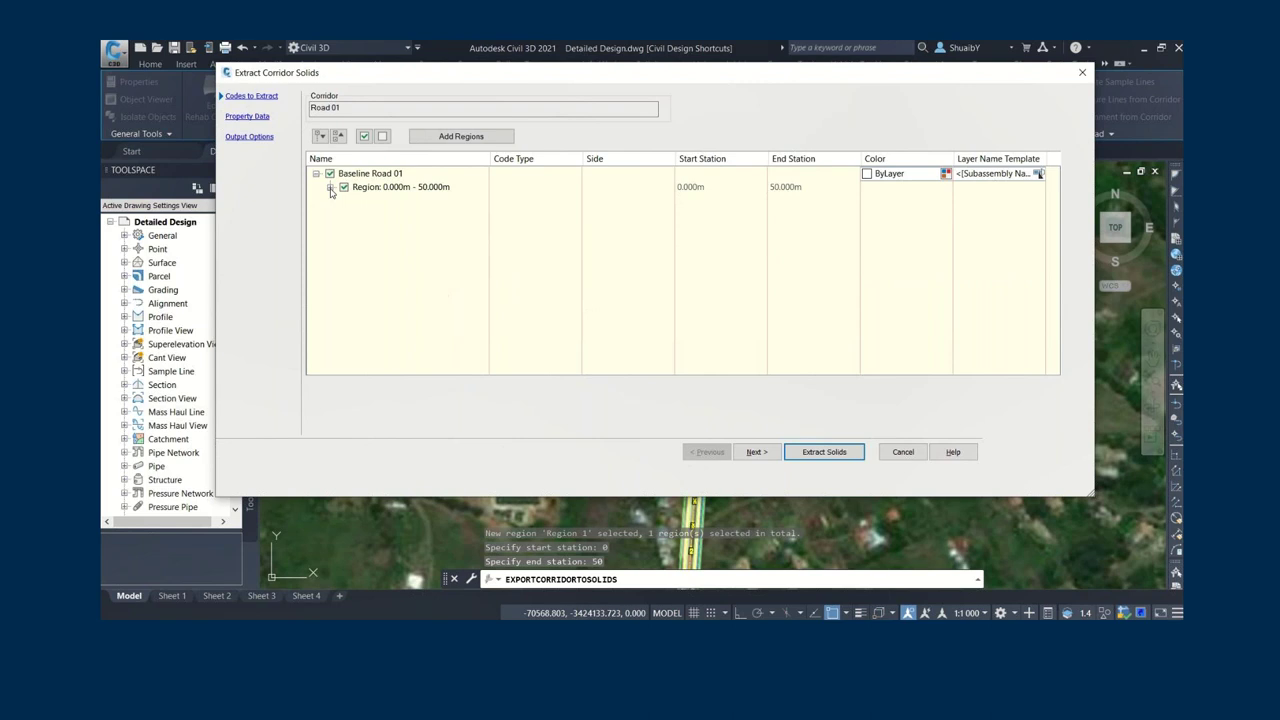
click(1039, 174)
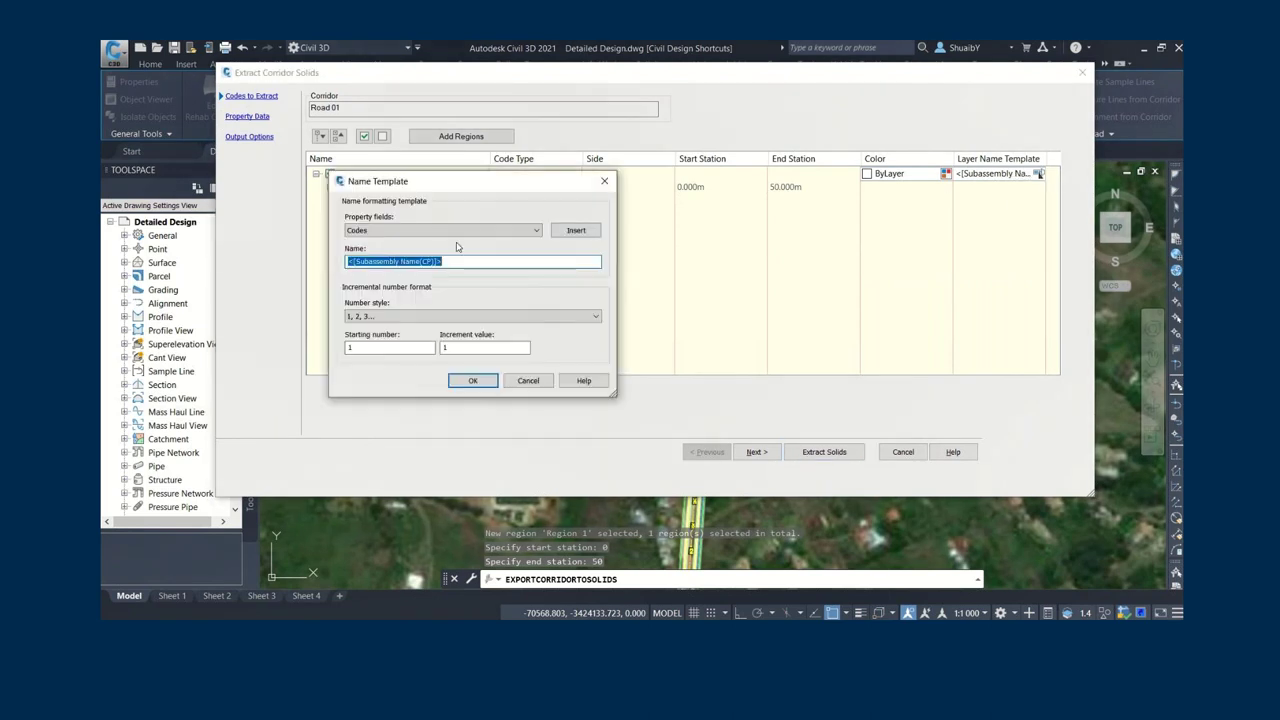
key(Delete)
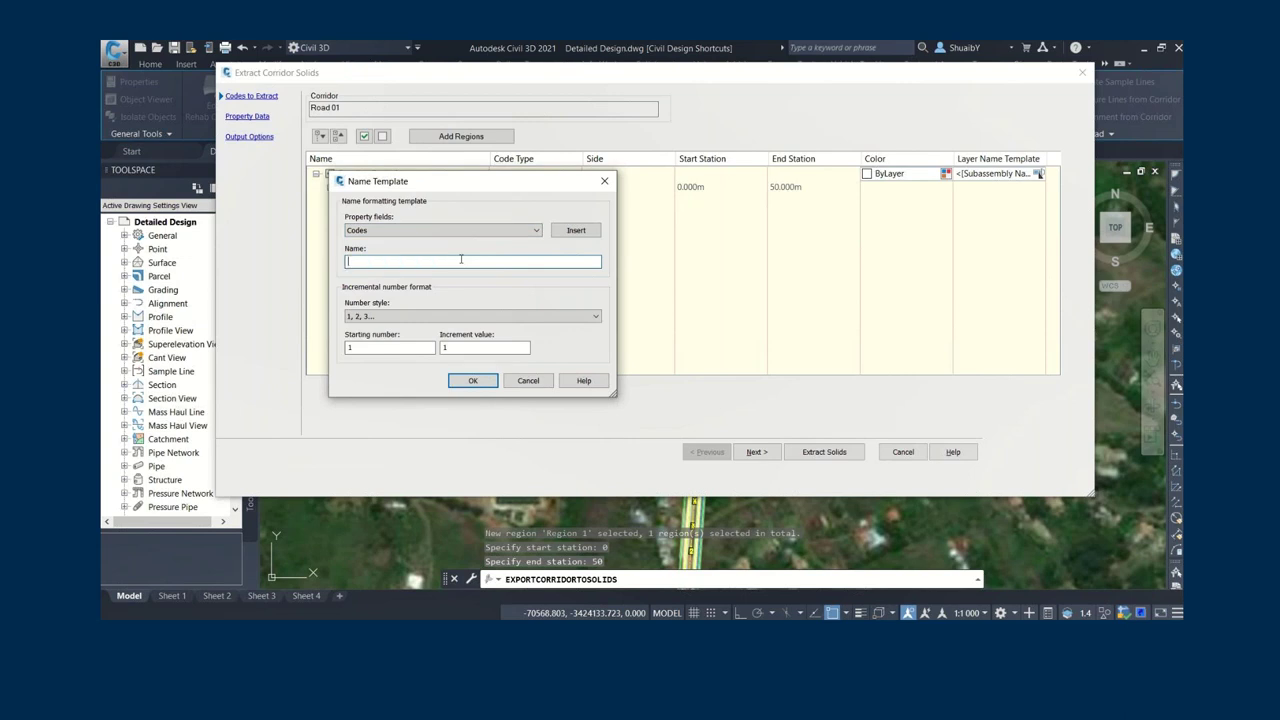
click(455, 230)
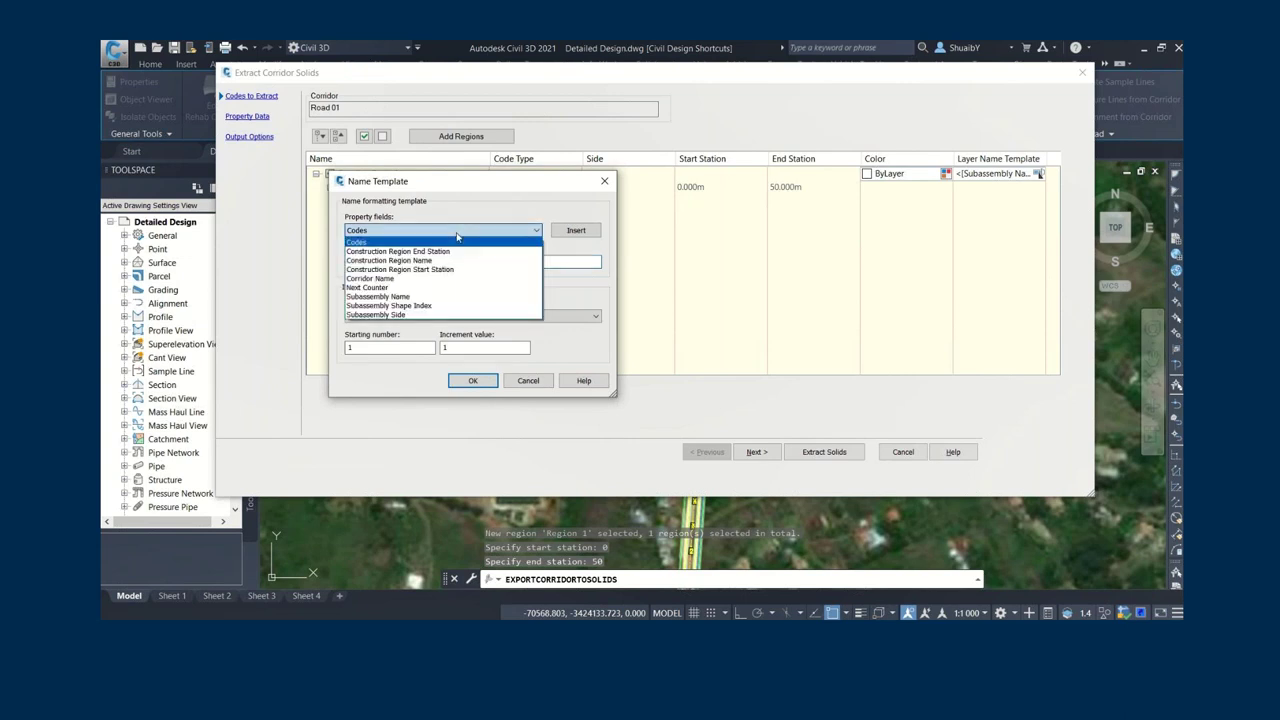
click(443, 261)
click(573, 230)
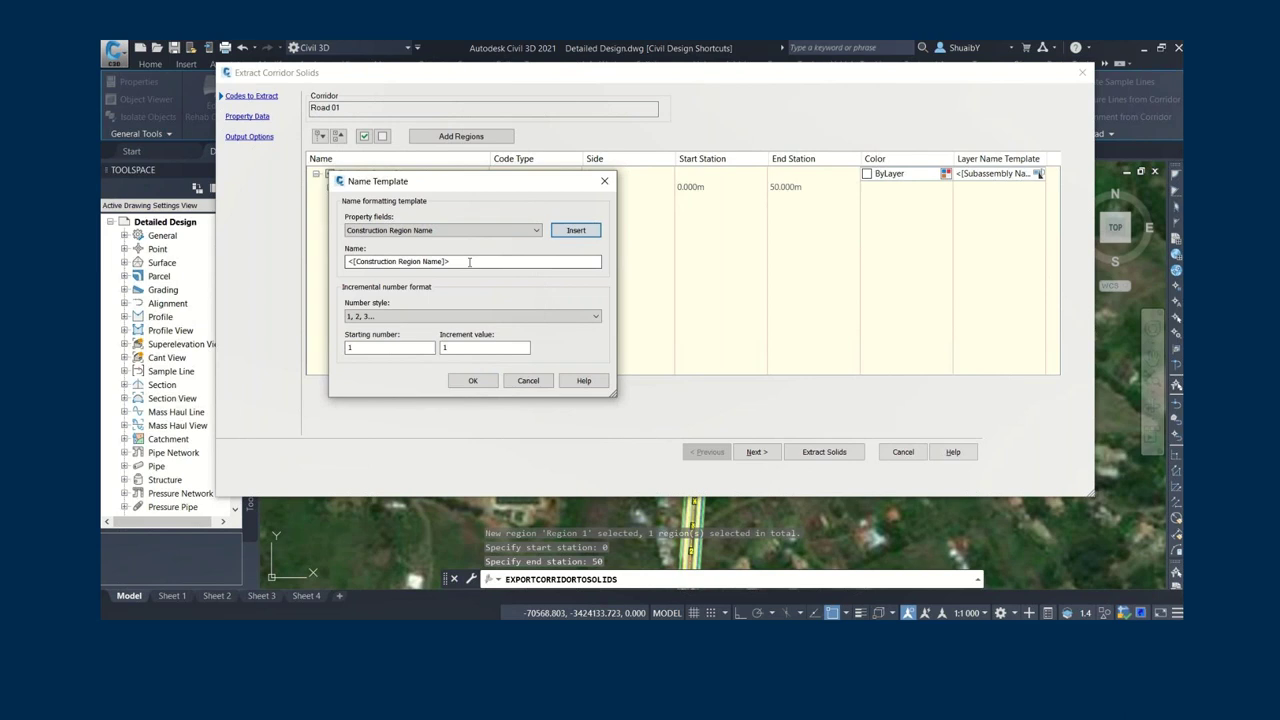
click(499, 233)
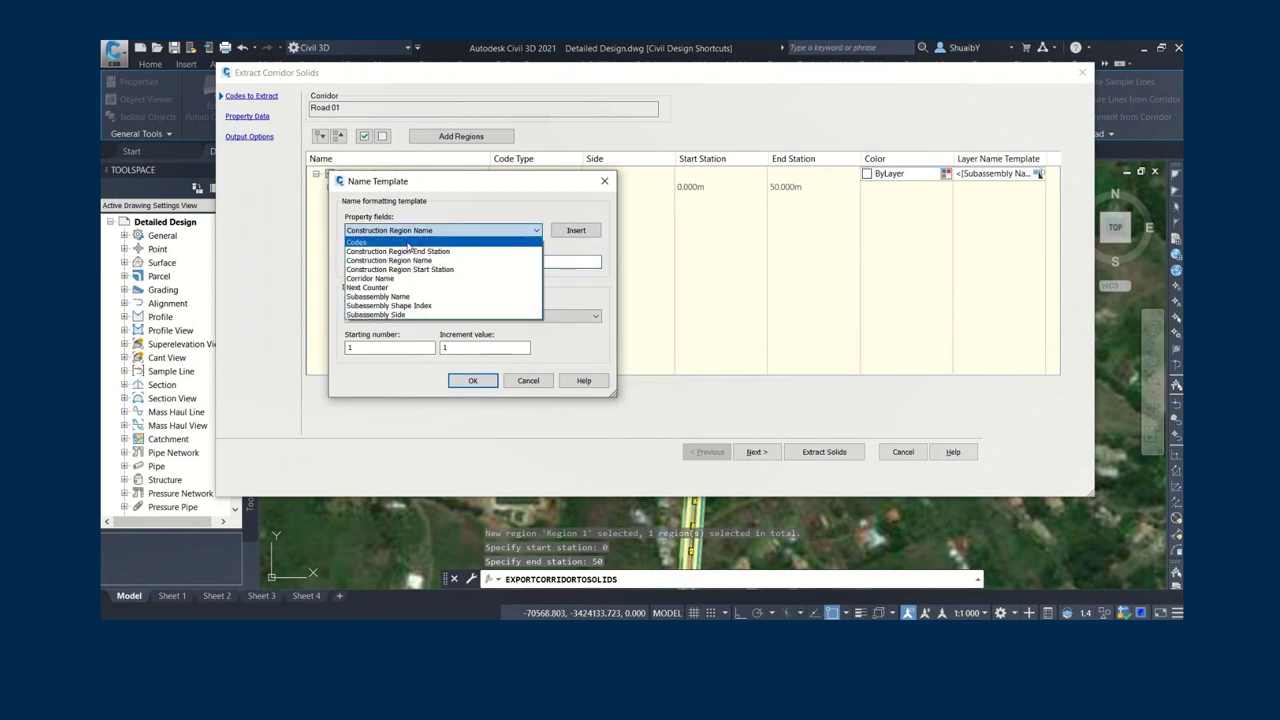
click(447, 277)
click(576, 230)
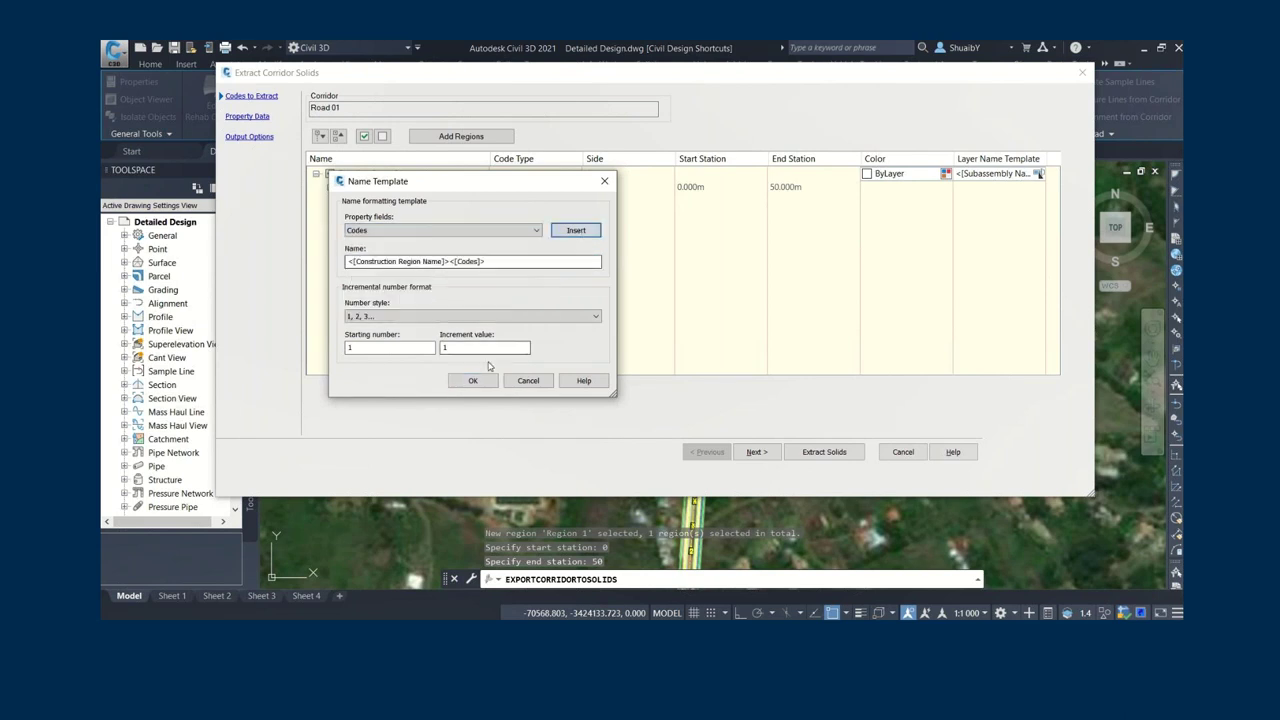
click(473, 381)
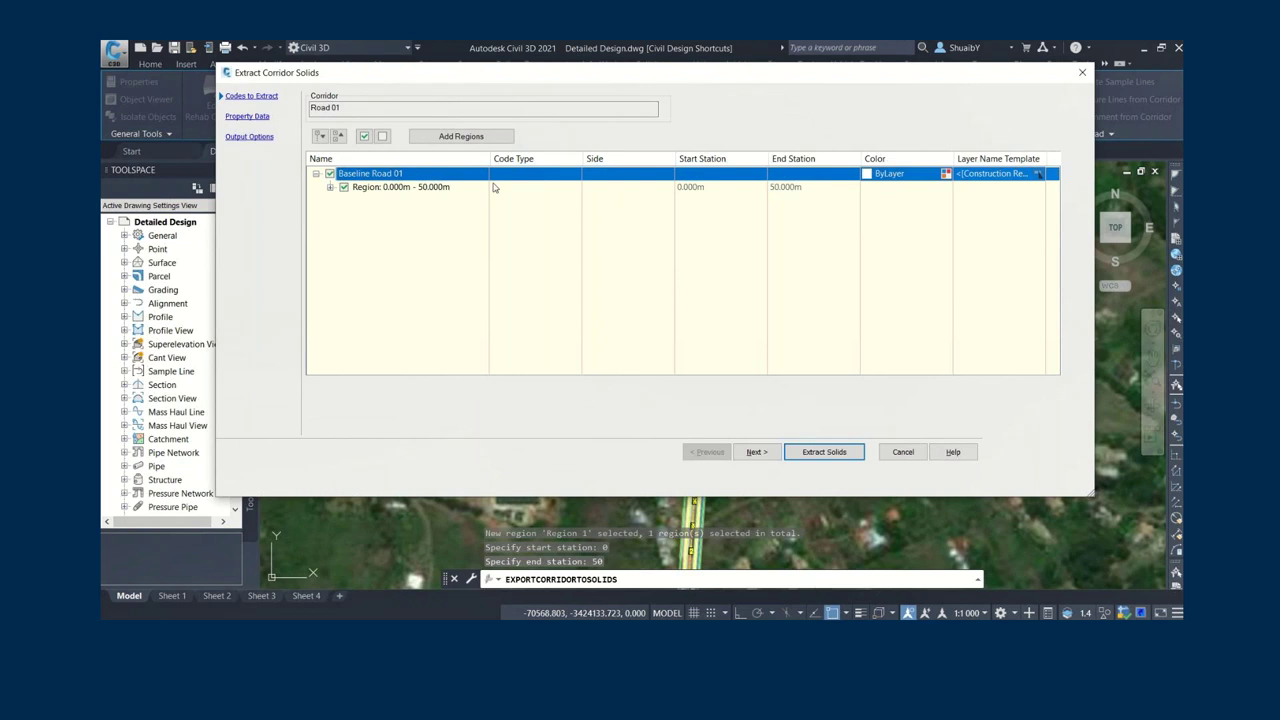
- Keep the Shape - 0Base solid at colour 252 and select Assembly 2
click(330, 187)
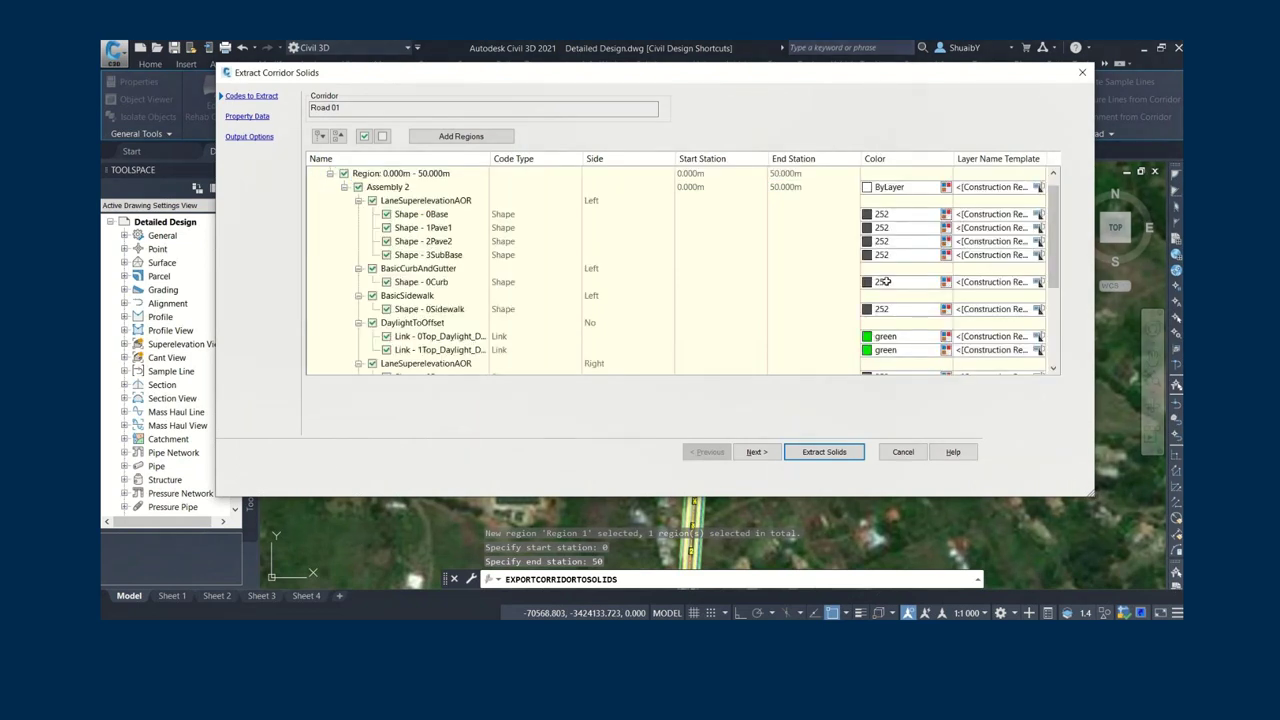
click(946, 215)
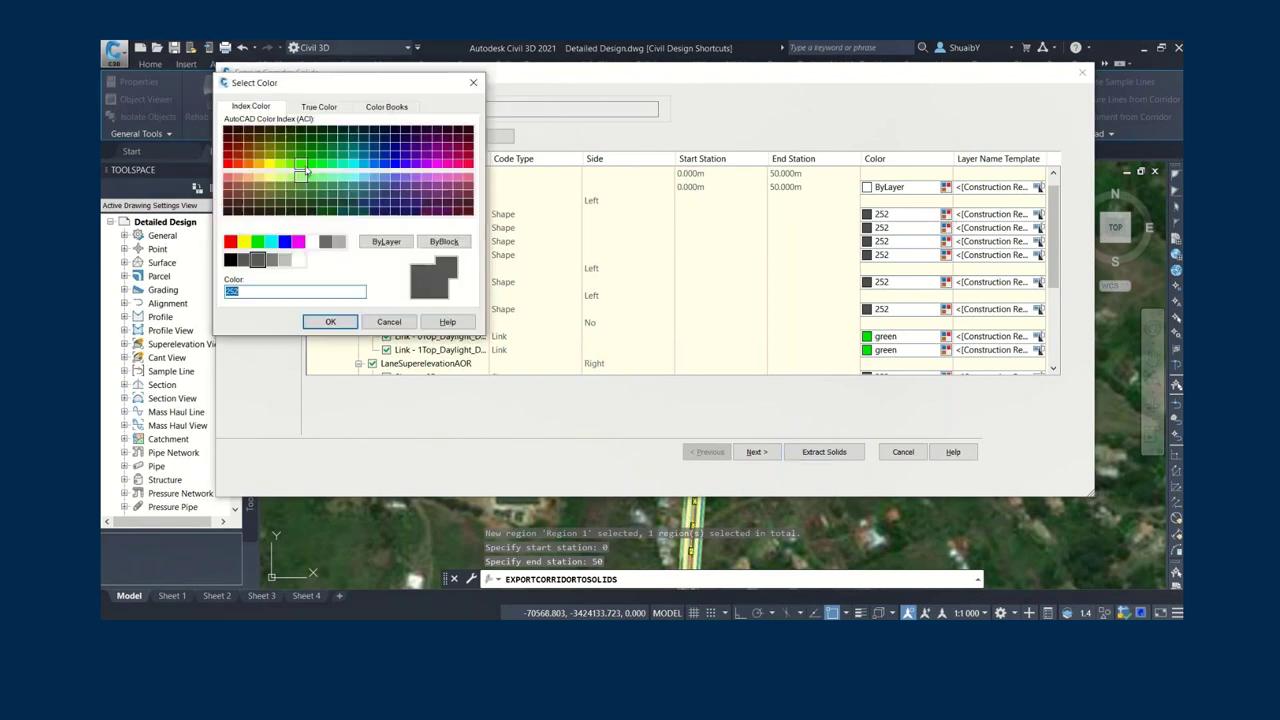
click(330, 321)
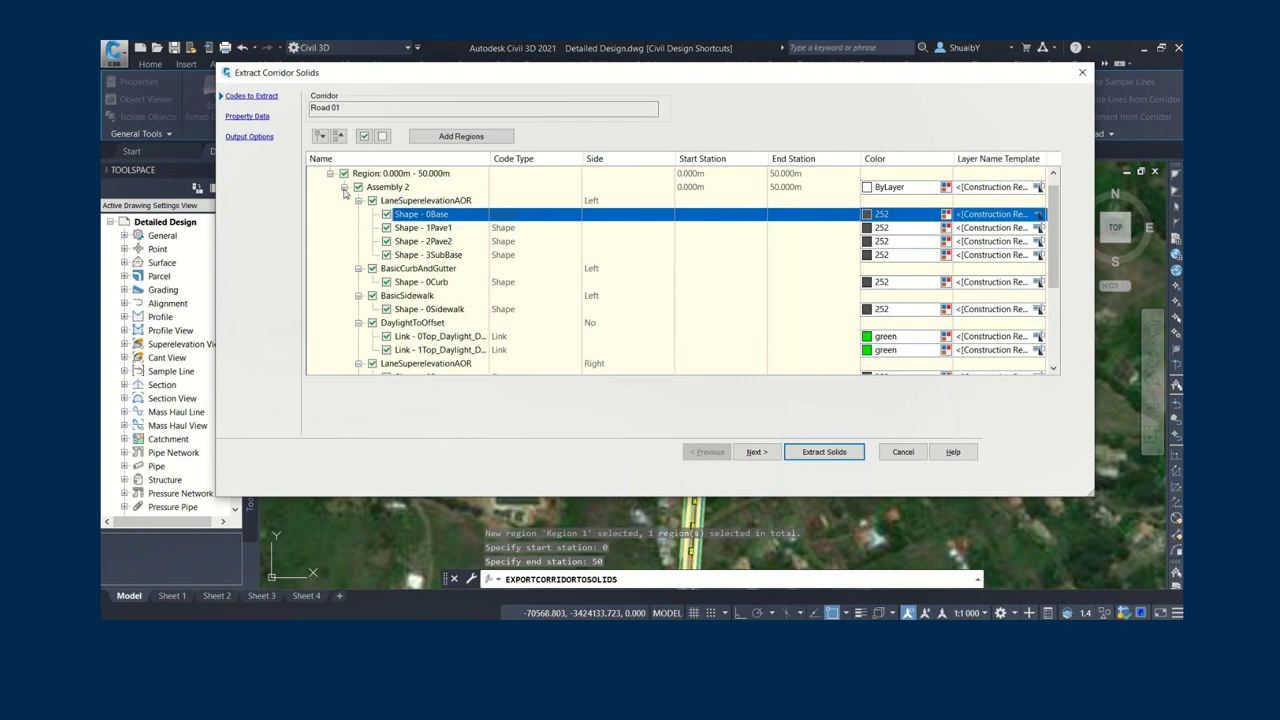
click(344, 188)
click(483, 141)
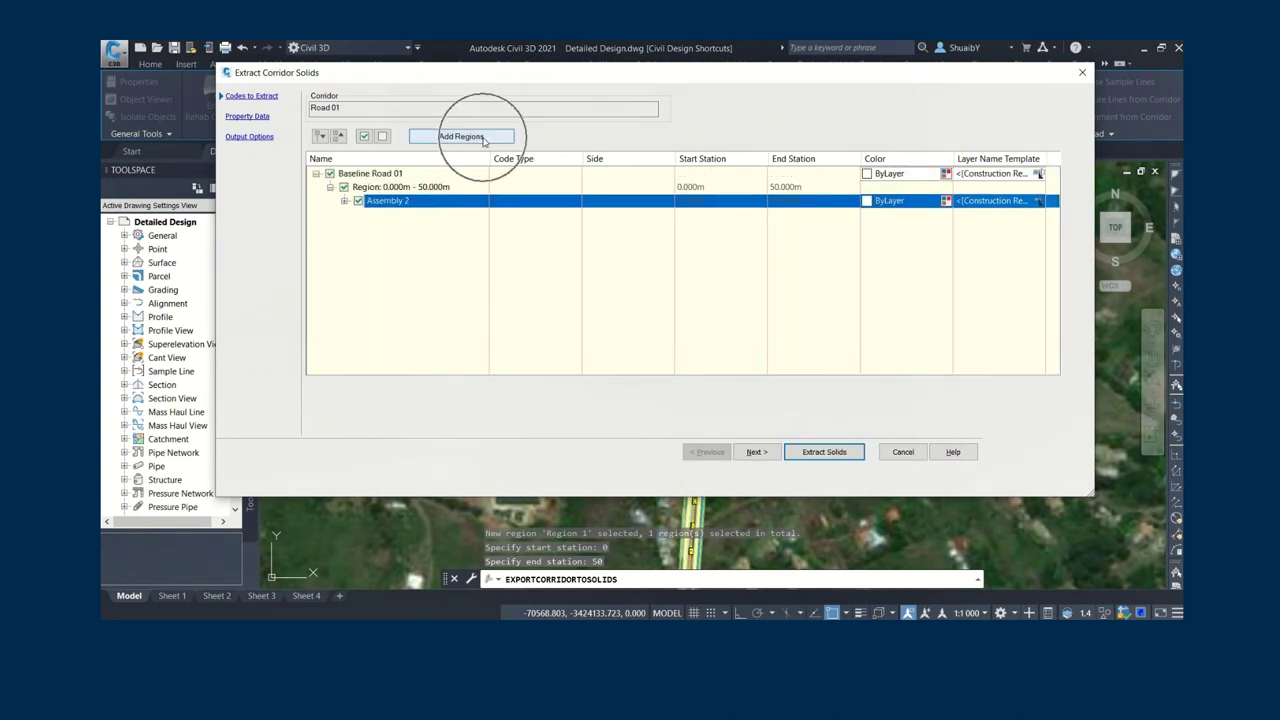
- Add Region 1 from station 50 to 100 as another extraction range
click(483, 141)
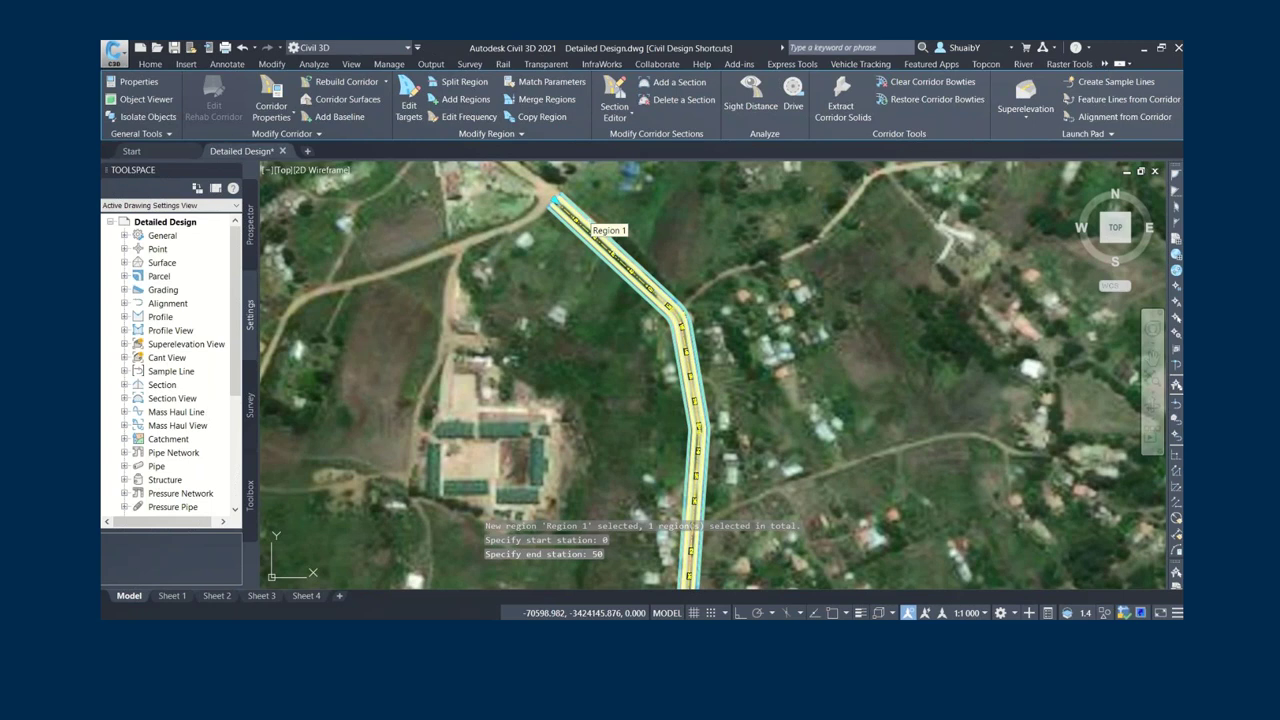
right_click(597, 210)
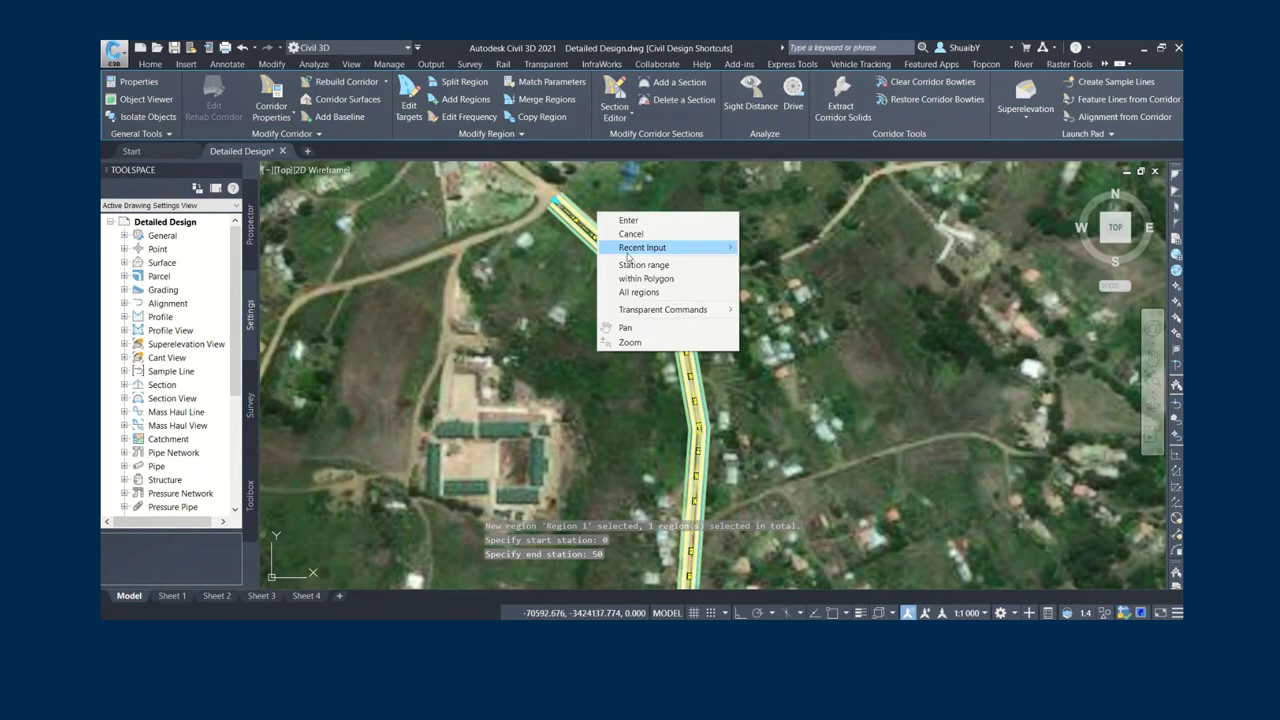
click(610, 262)
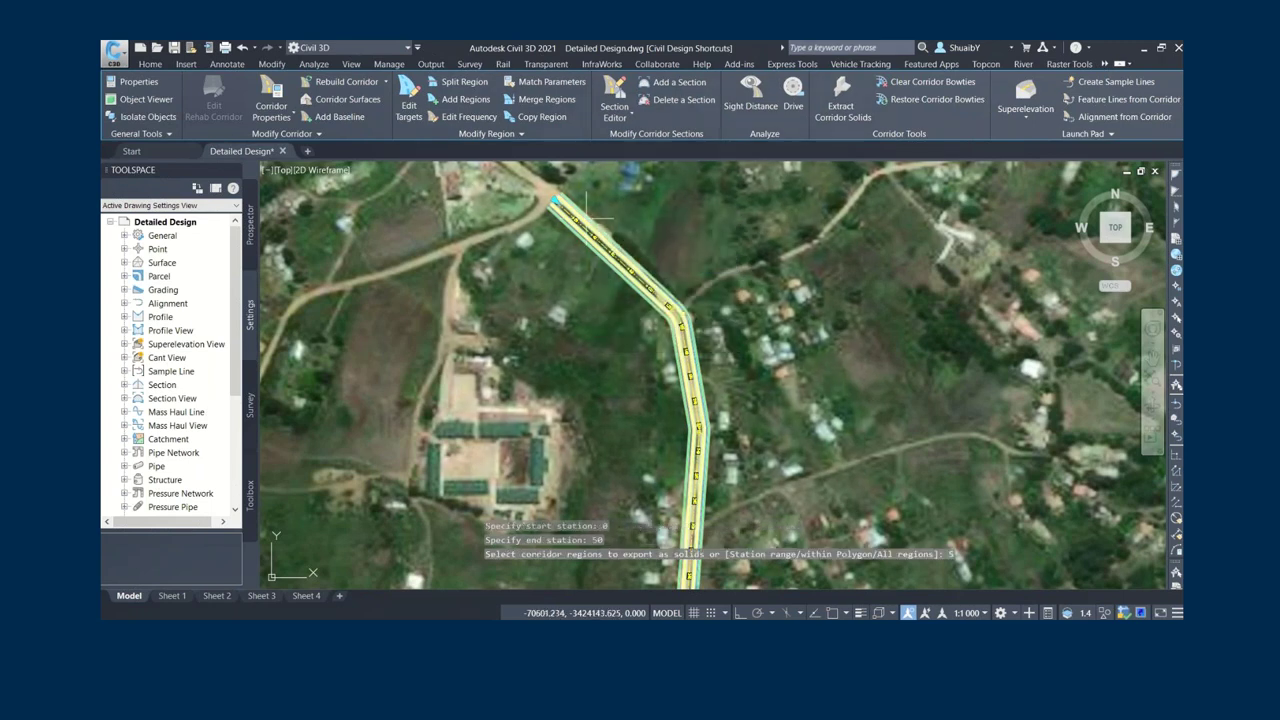
click(598, 212)
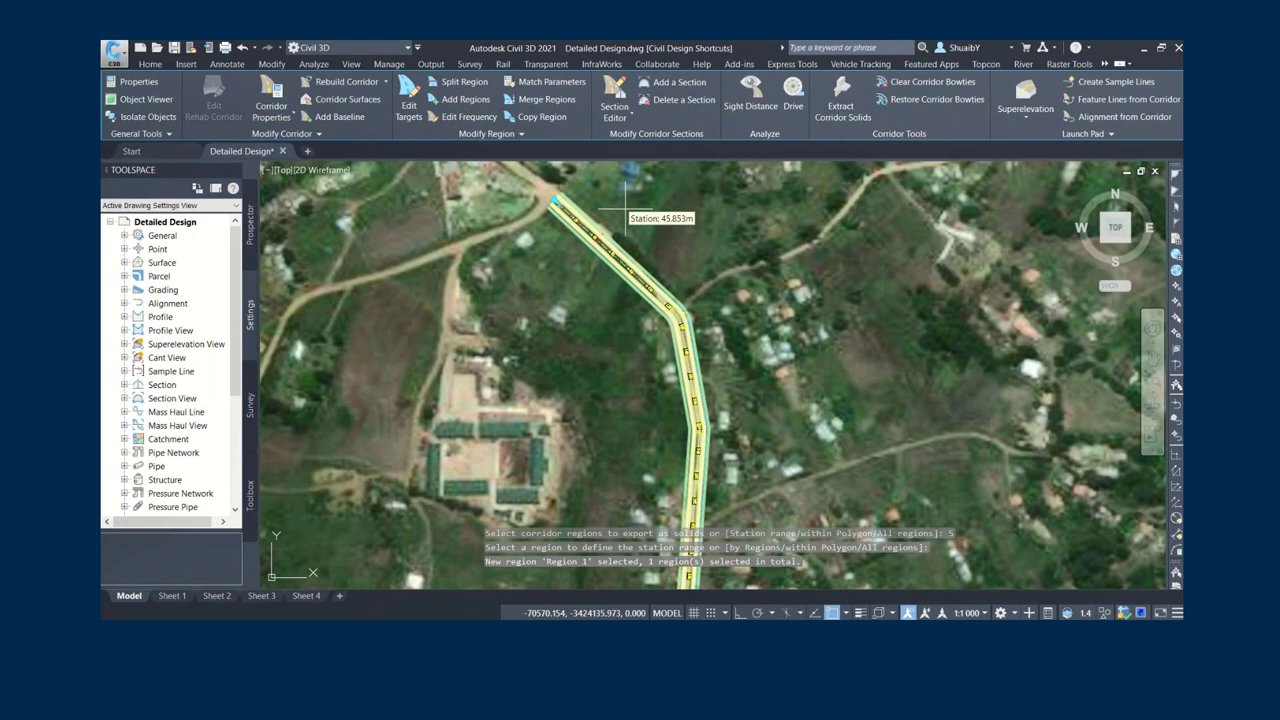
key(Return)
text(50)
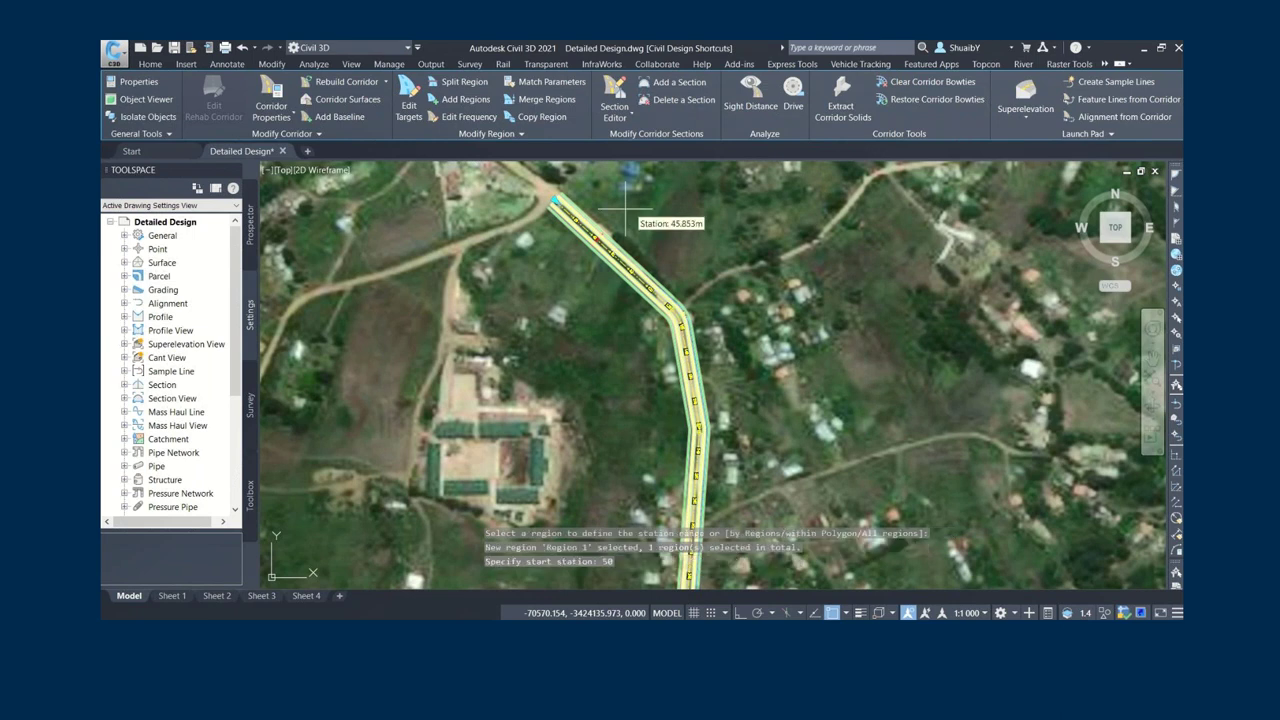
key(Return)
text(100)
key(Return)
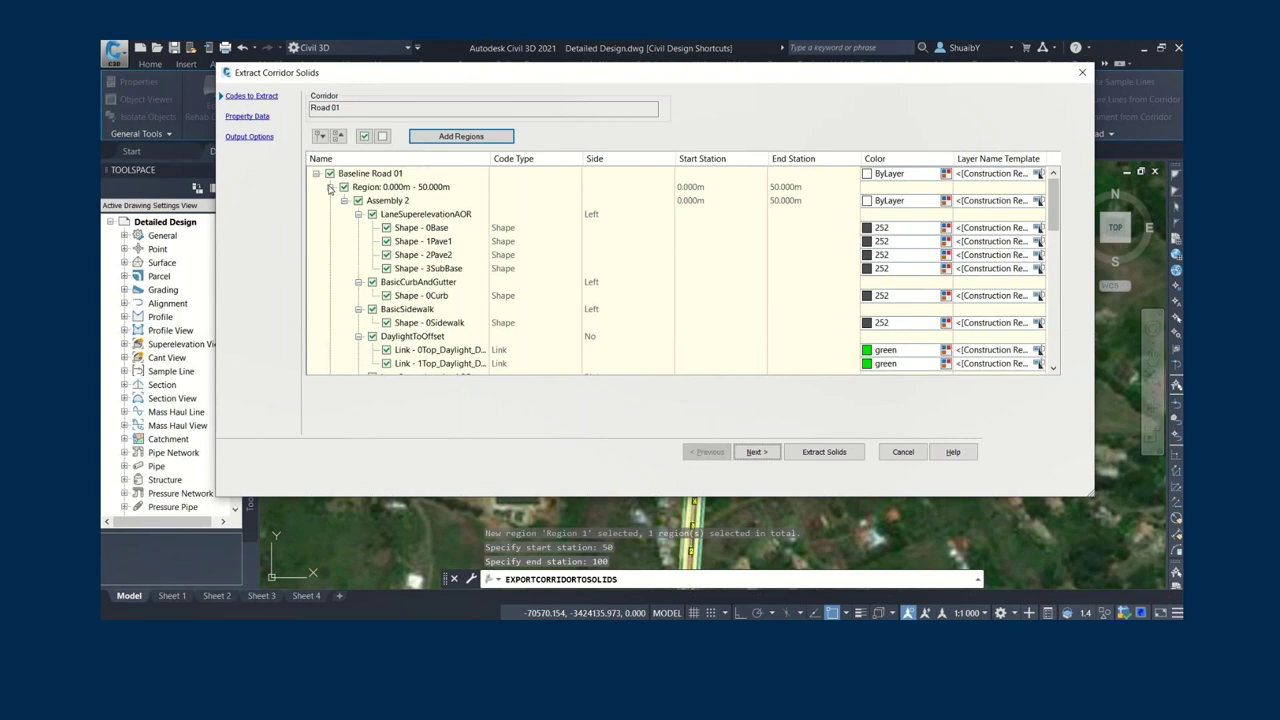
- Collapse the 0–50 and 50–100 m regions and select the 200–250 m region
click(330, 188)
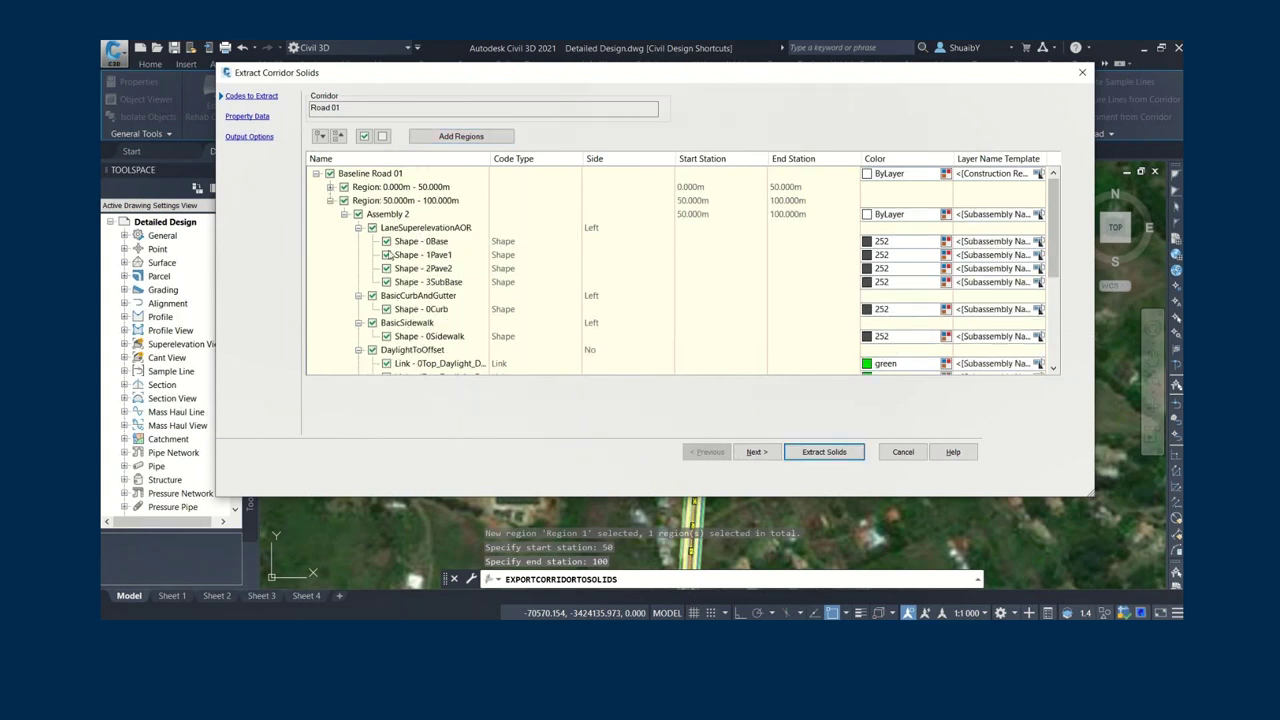
click(330, 202)
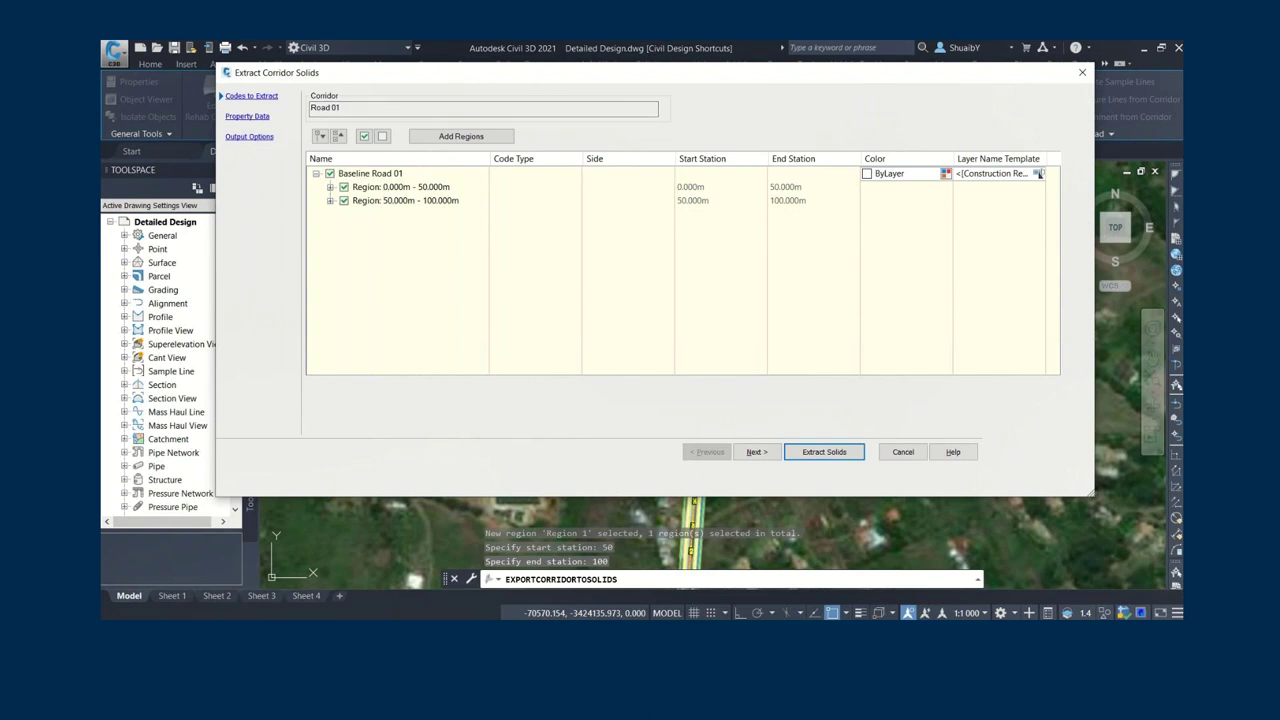
click(1040, 174)
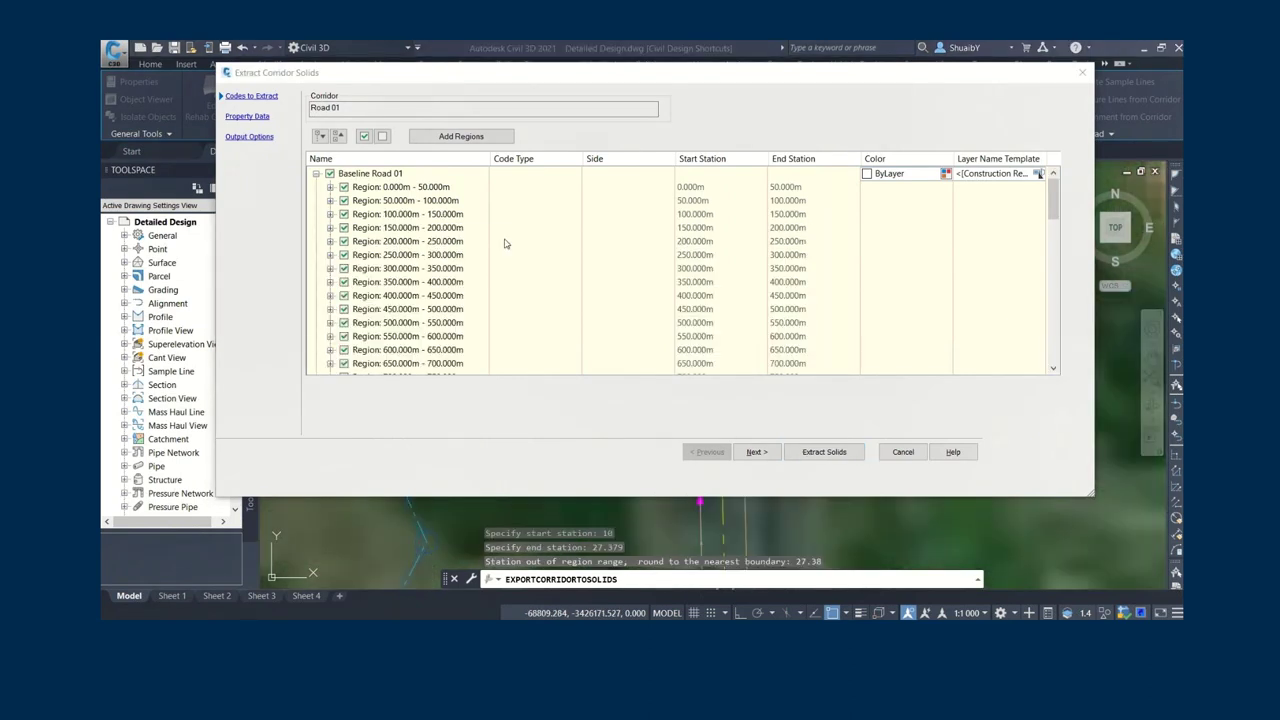
click(440, 242)
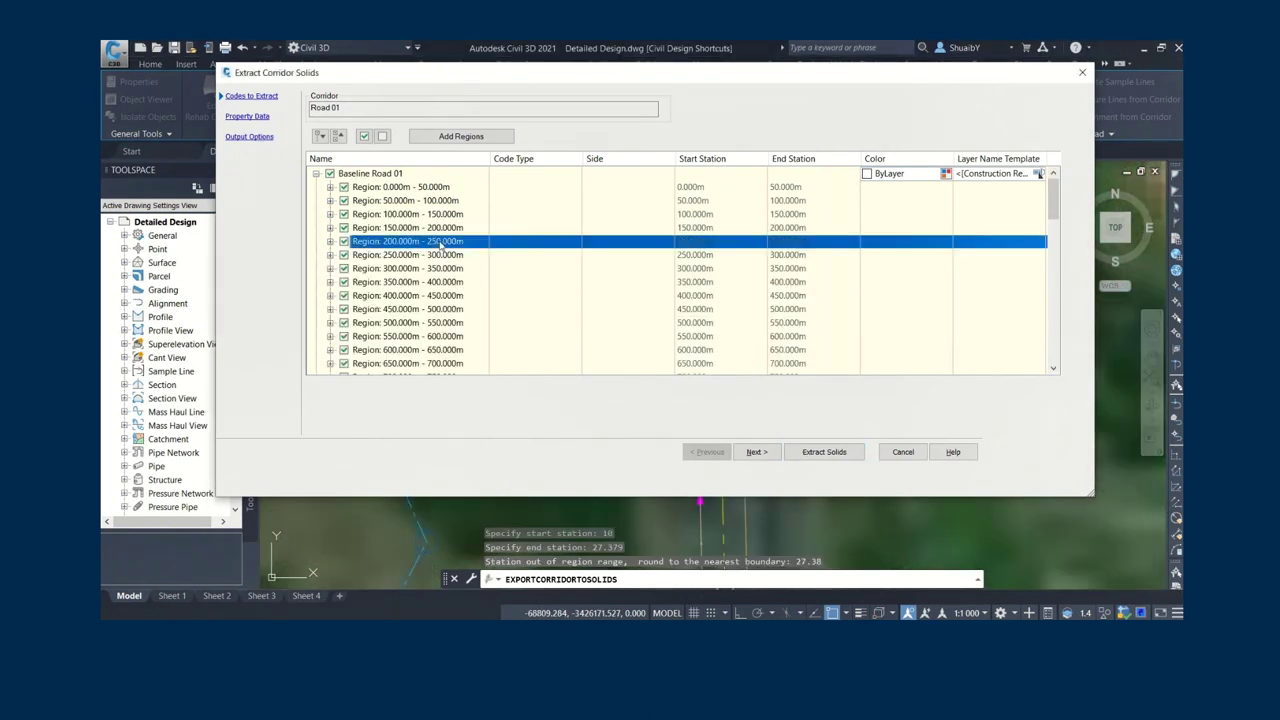
- Scroll through the Codes to Extract list and advance to the Property Data page
scroll(440, 244, down, 15)
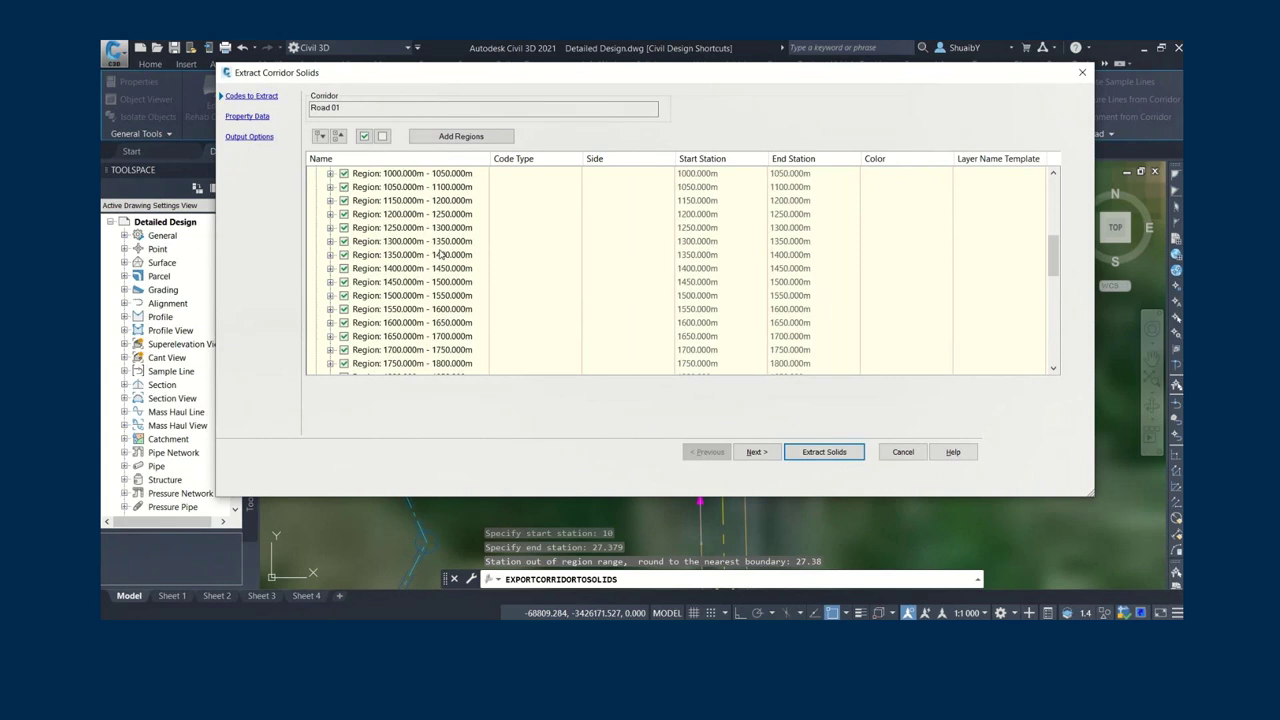
scroll(440, 254, down, 3)
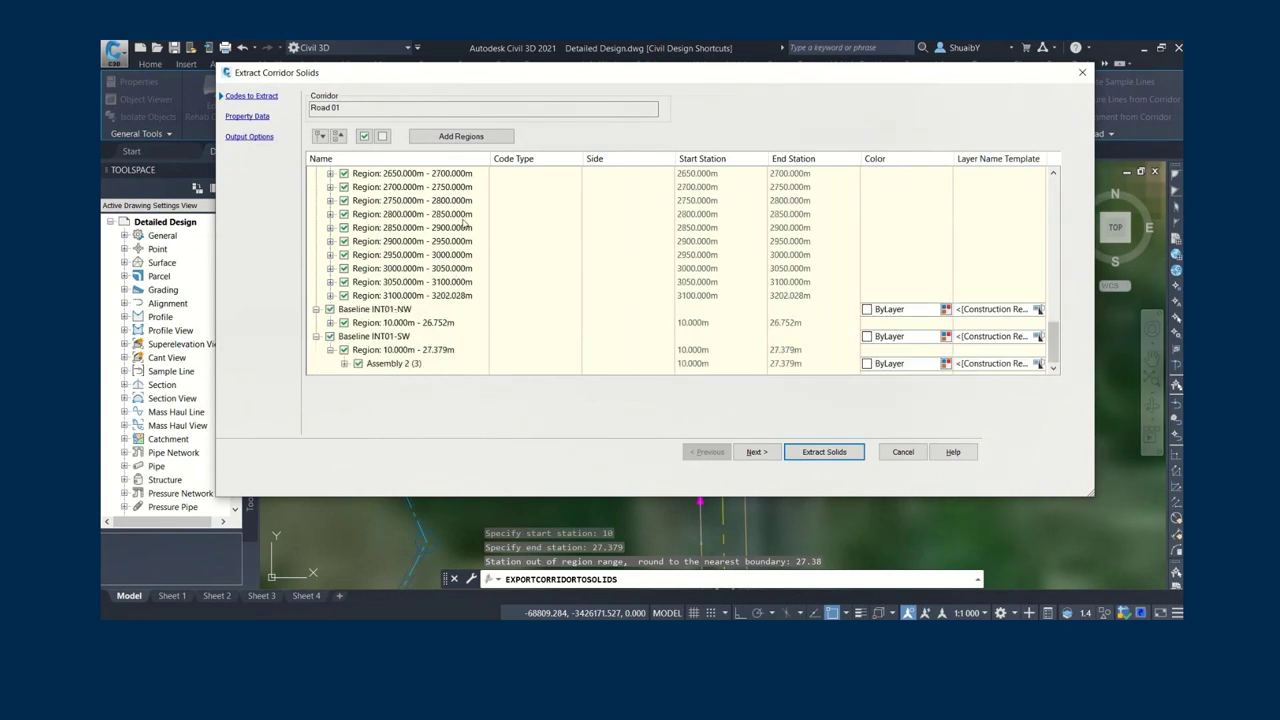
scroll(466, 224, up, 3)
scroll(466, 224, up, 12)
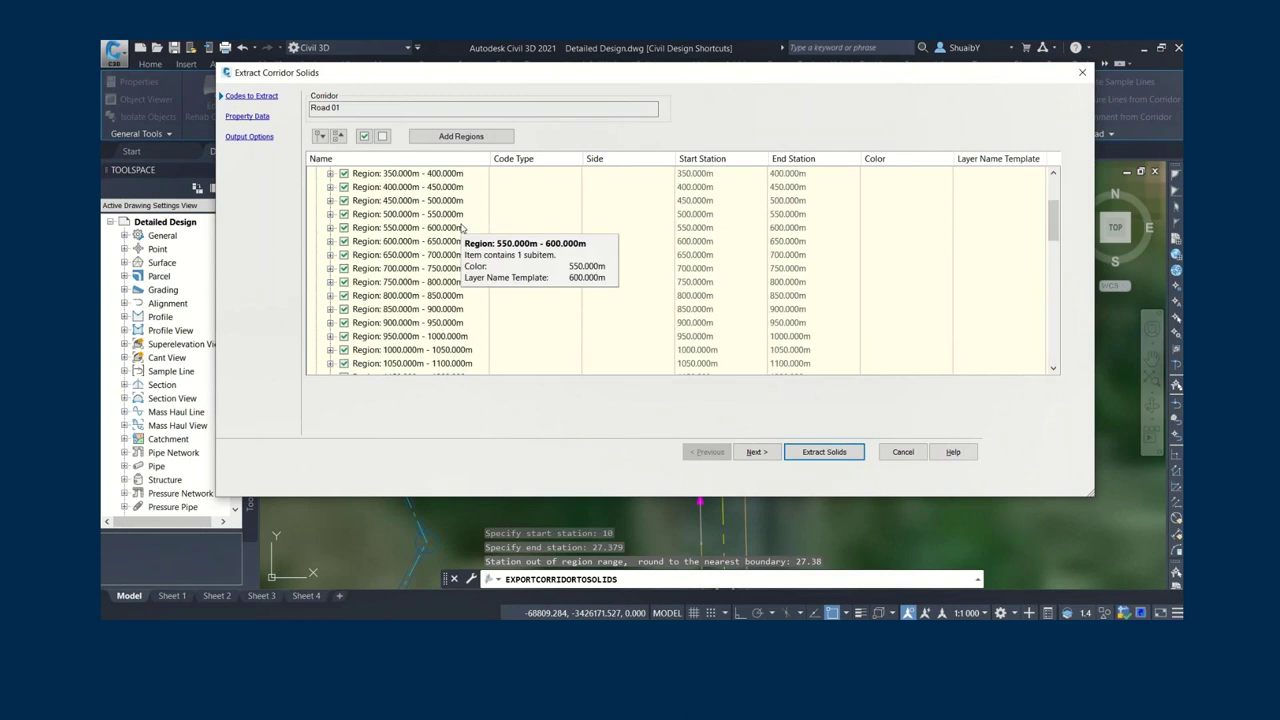
scroll(462, 229, up, 3)
click(460, 241)
click(985, 182)
scroll(977, 203, down, 18)
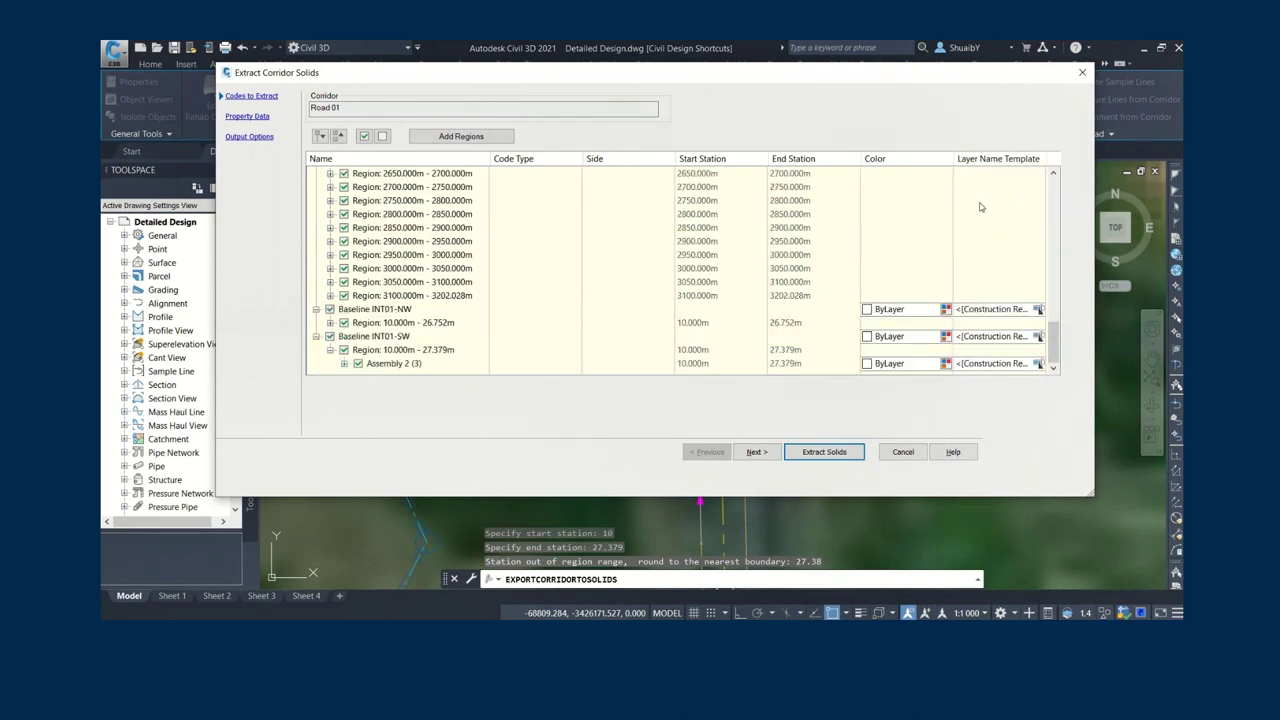
scroll(990, 309, up, 12)
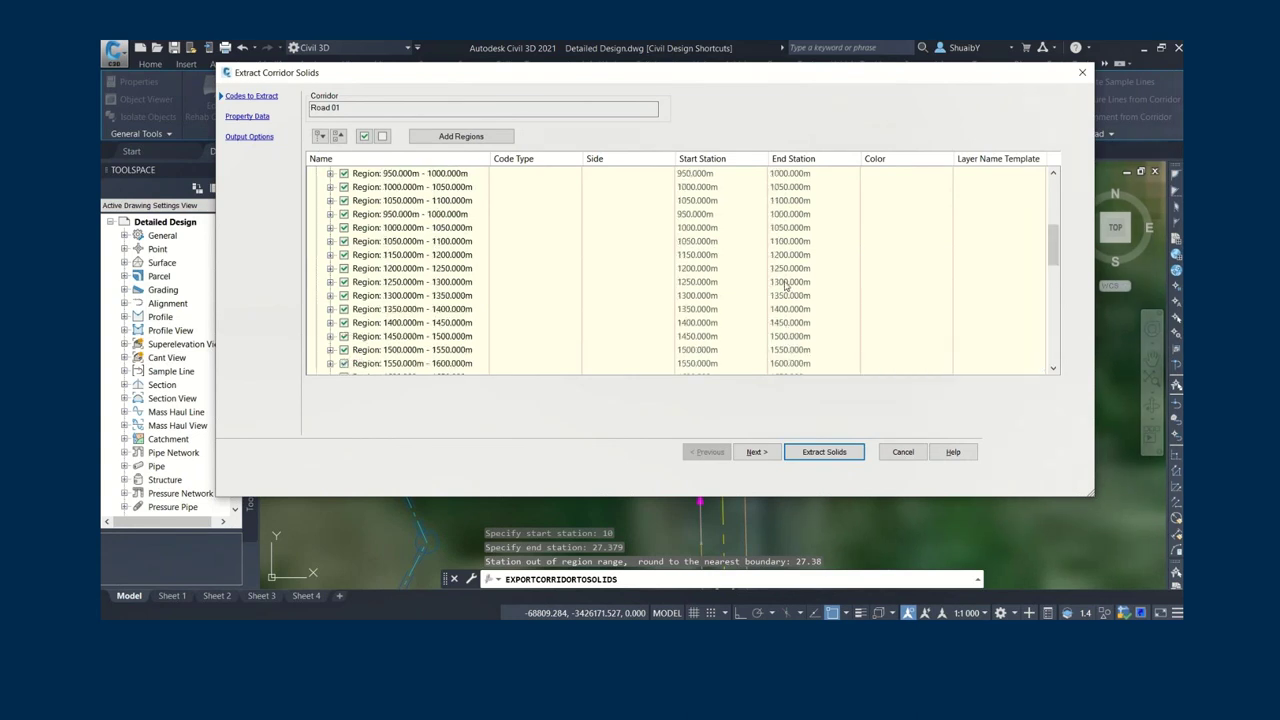
click(765, 453)
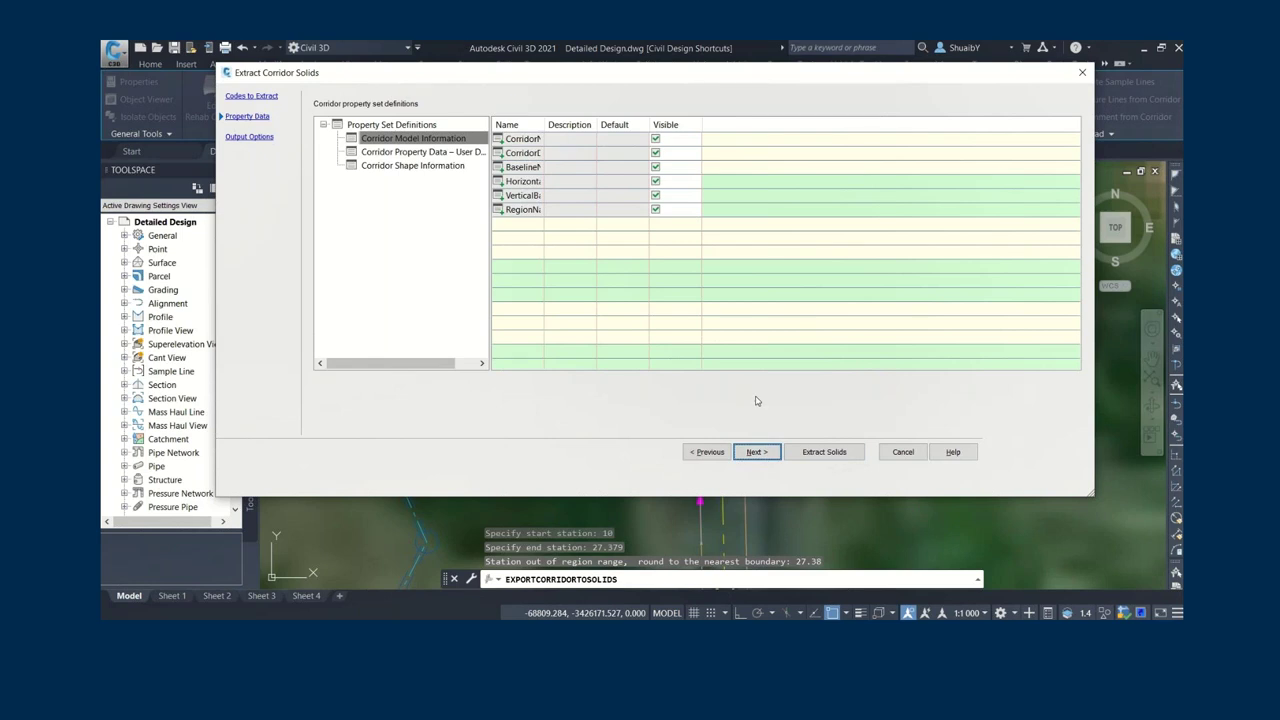
- Output the solids to a new drawing saved as Navis Detailed Design.dwg on the Desktop
click(776, 452)
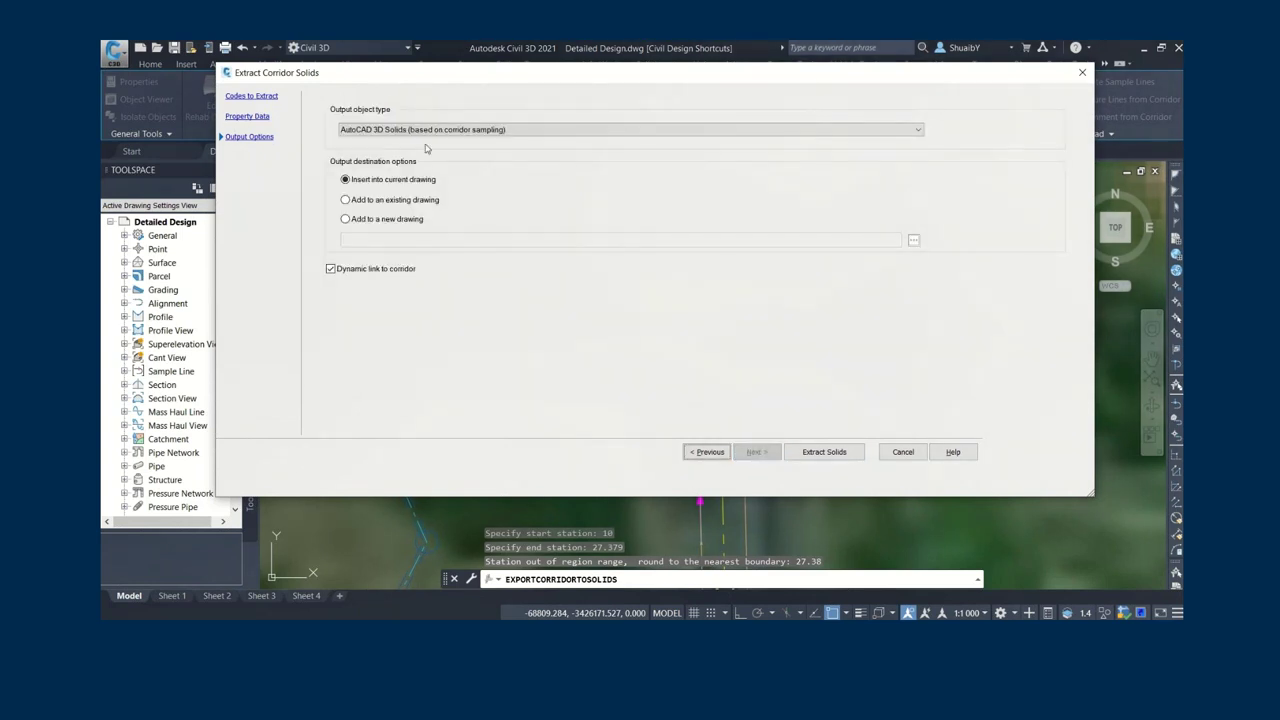
click(356, 222)
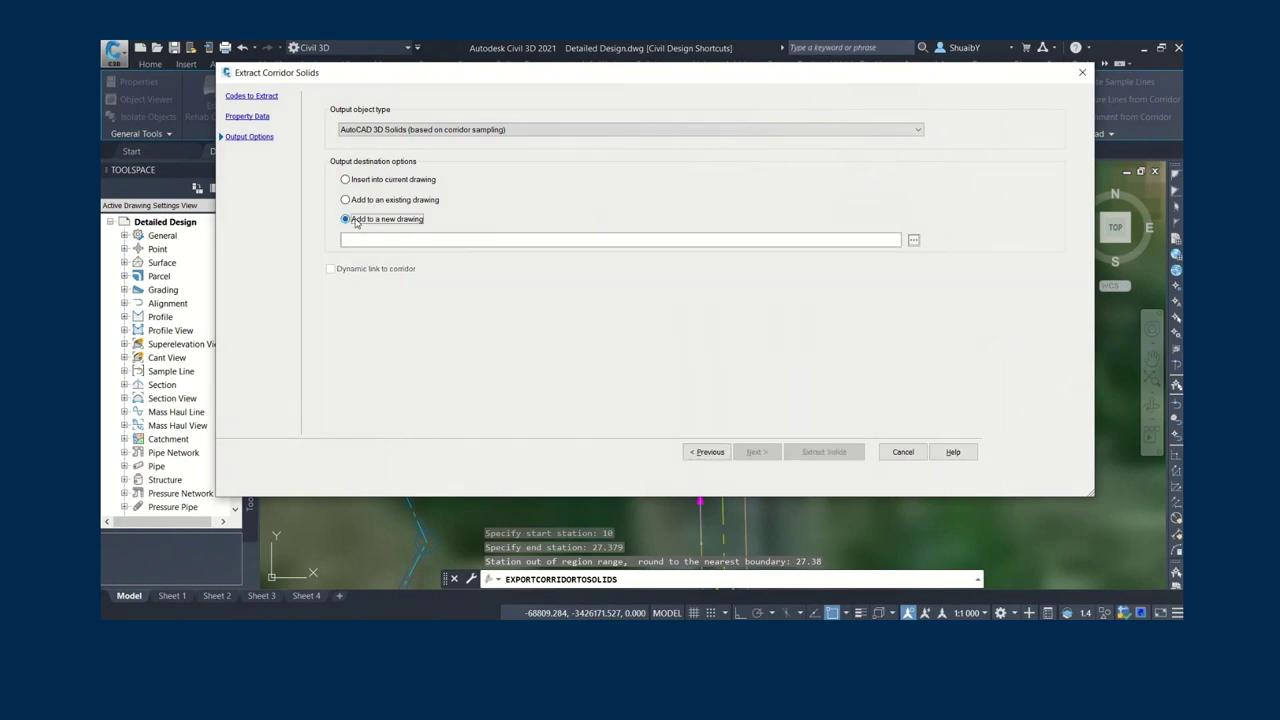
click(913, 240)
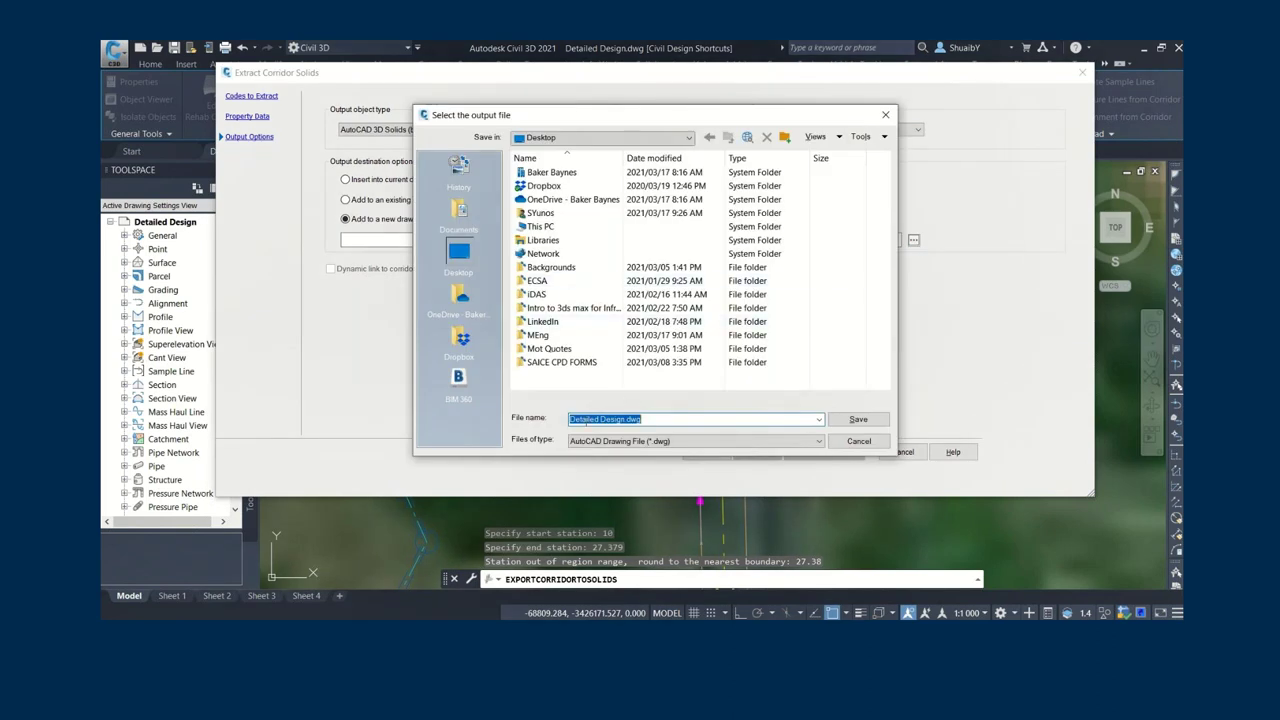
key(Home)
text(Navis)
click(841, 421)
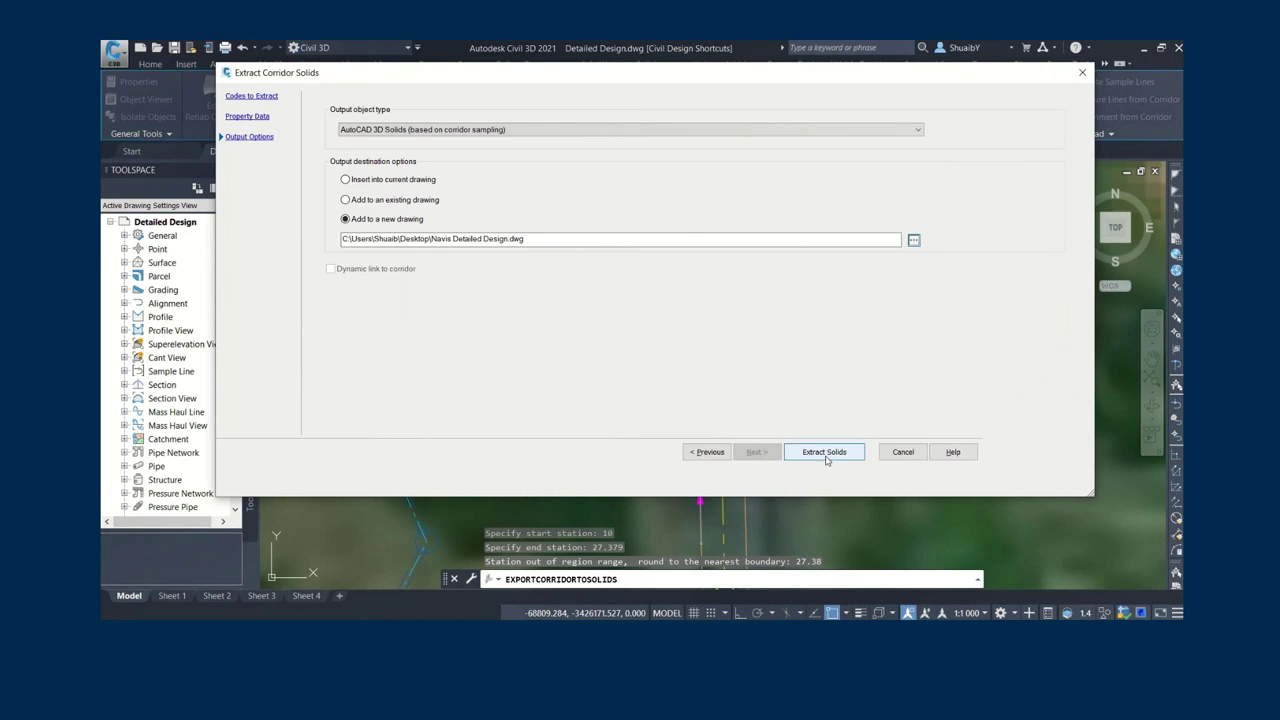
- Extract the corridor solids to a new drawing and open Navis Detailed Design.dwg
click(824, 453)
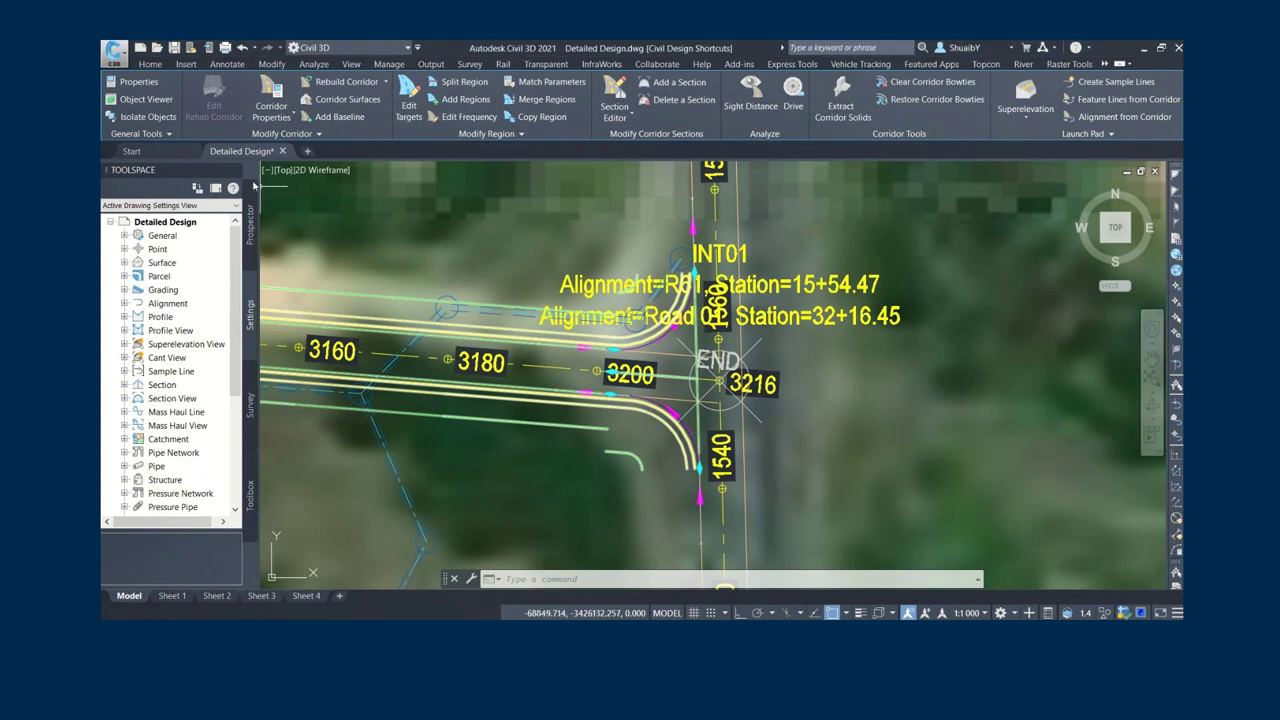
click(185, 151)
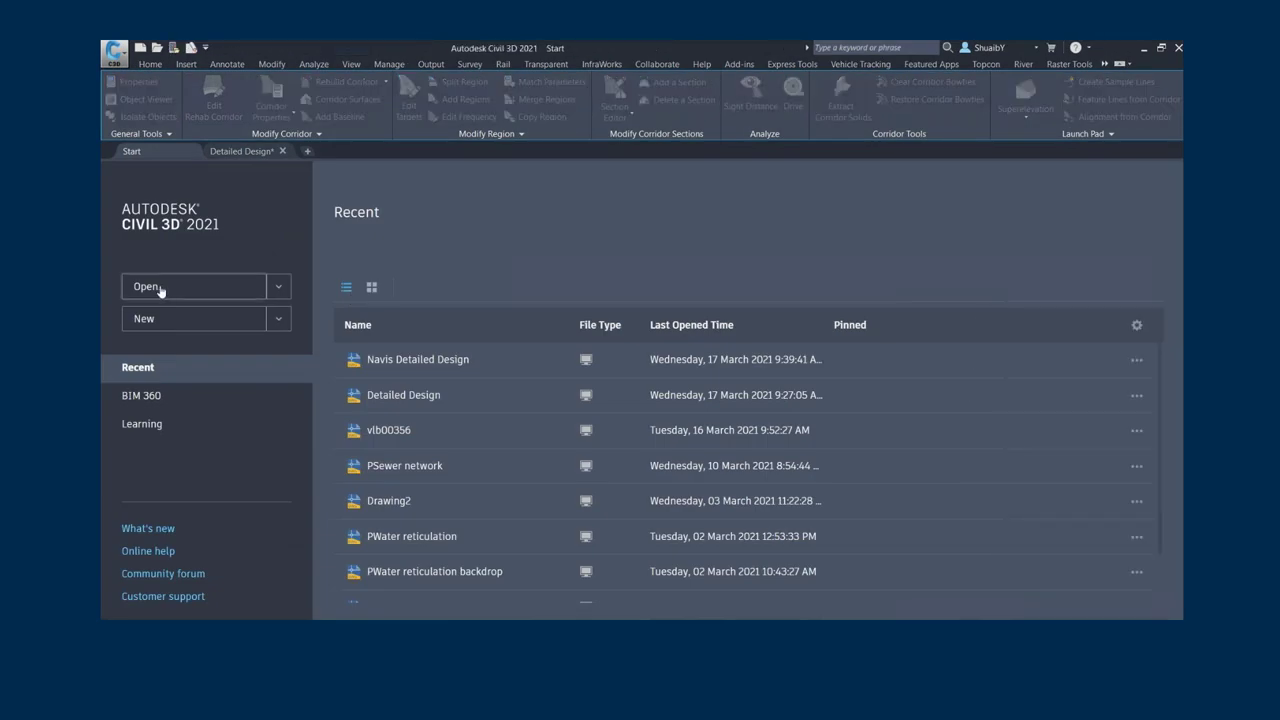
click(160, 288)
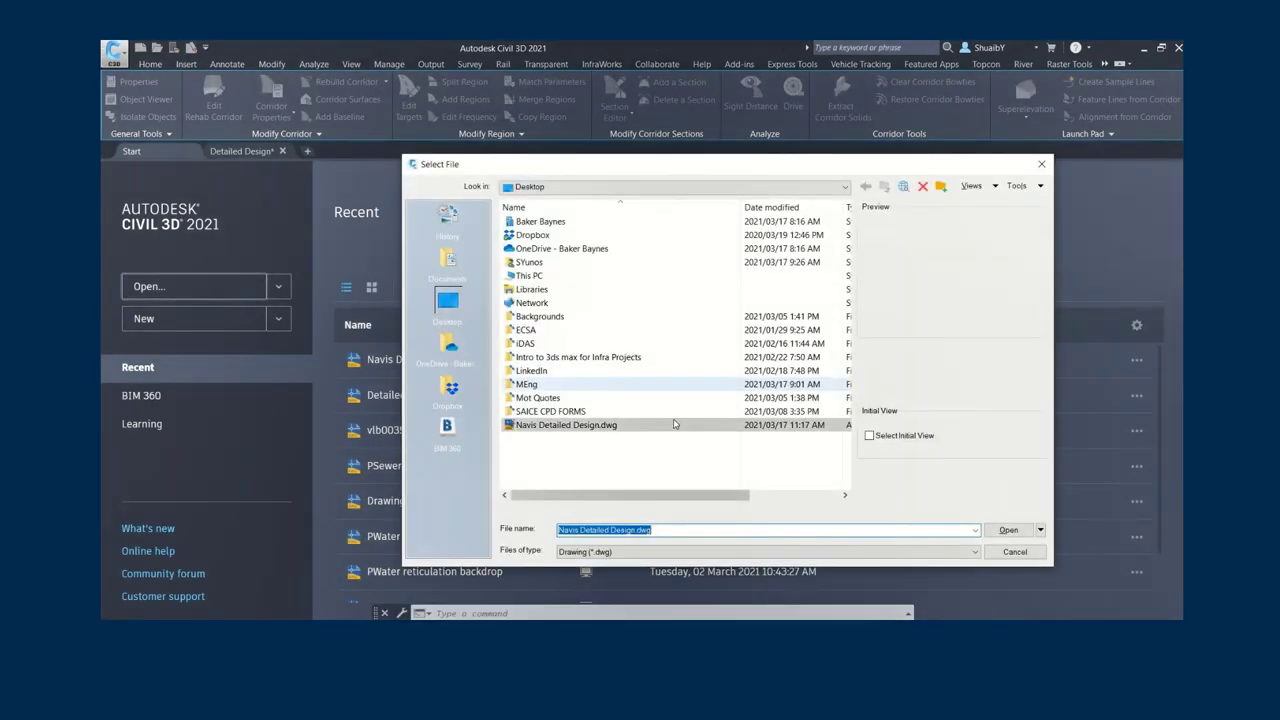
click(585, 426)
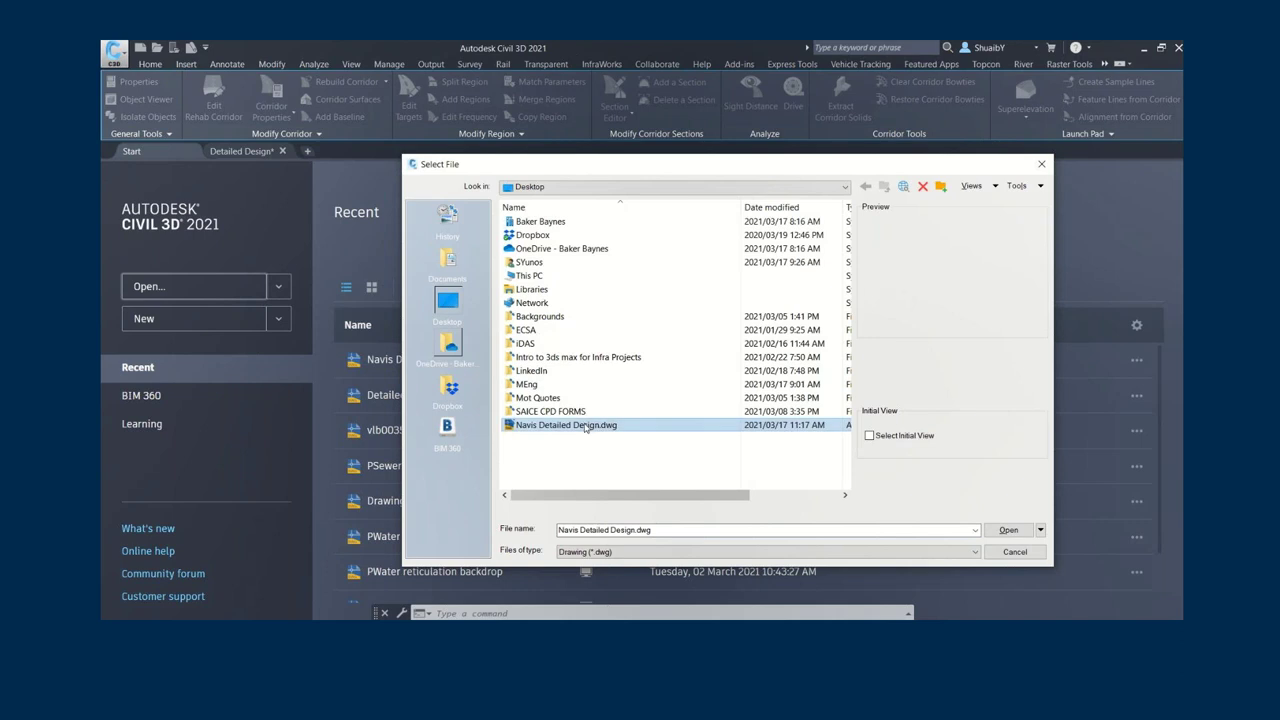
click(1008, 530)
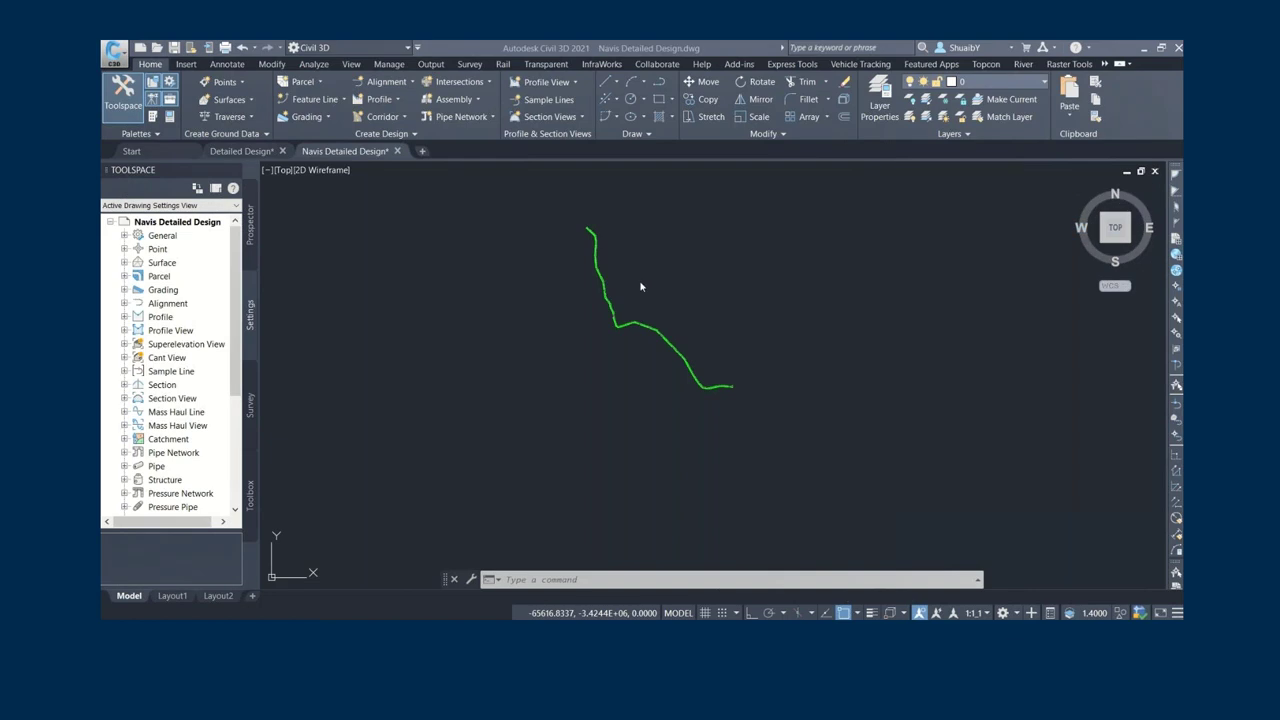
- Zoom and pan around the extracted corridor 3D solids in Civil 3D
scroll(737, 420, up, 5)
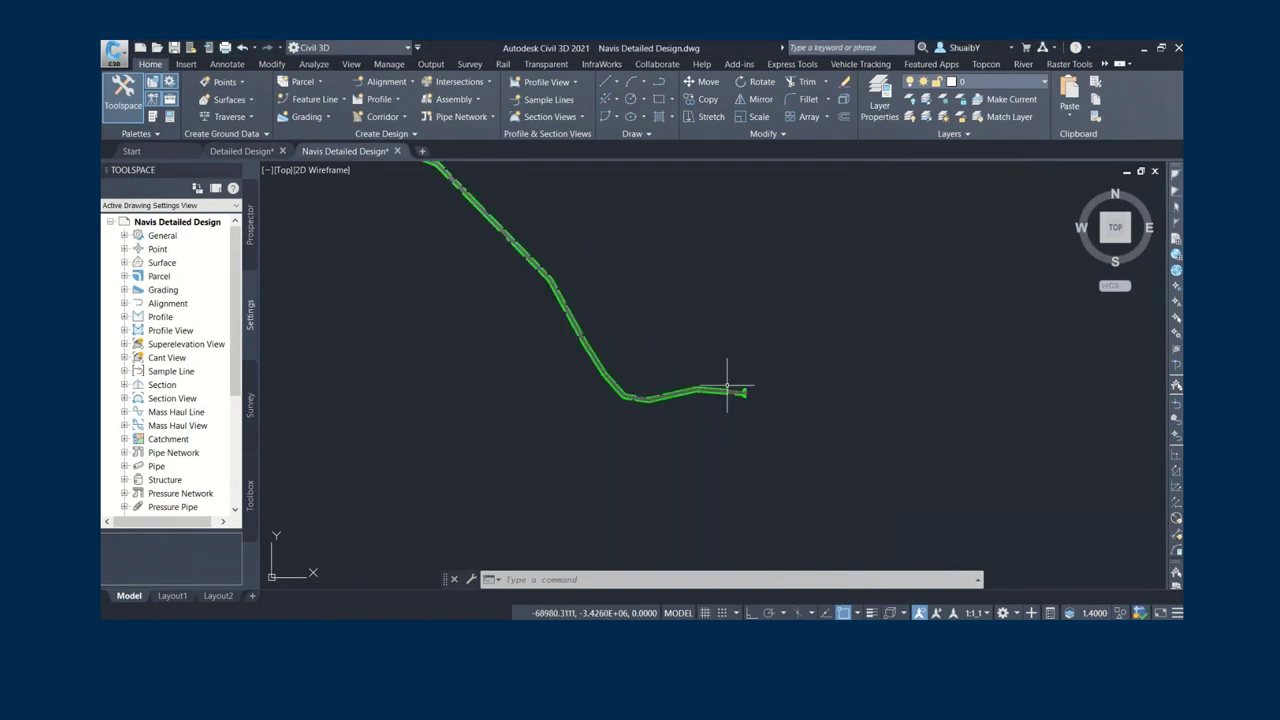
scroll(717, 385, up, 5)
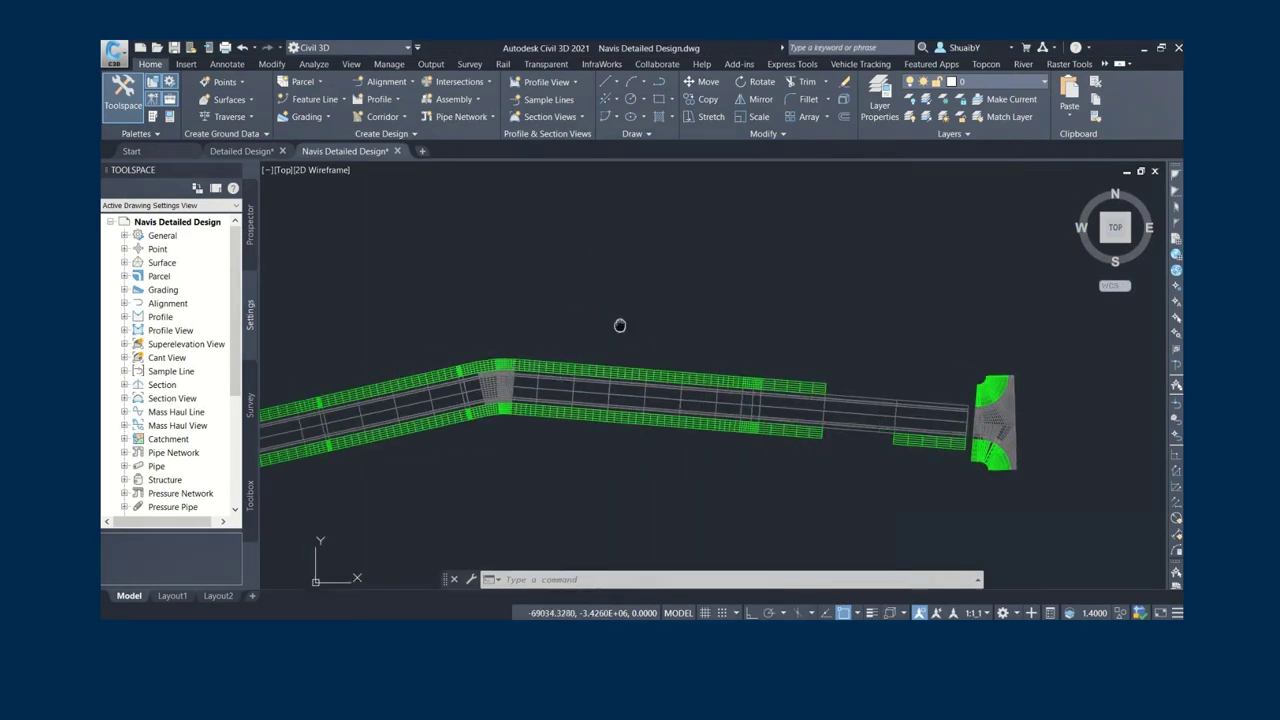
scroll(766, 363, down, 5)
scroll(757, 349, up, 5)
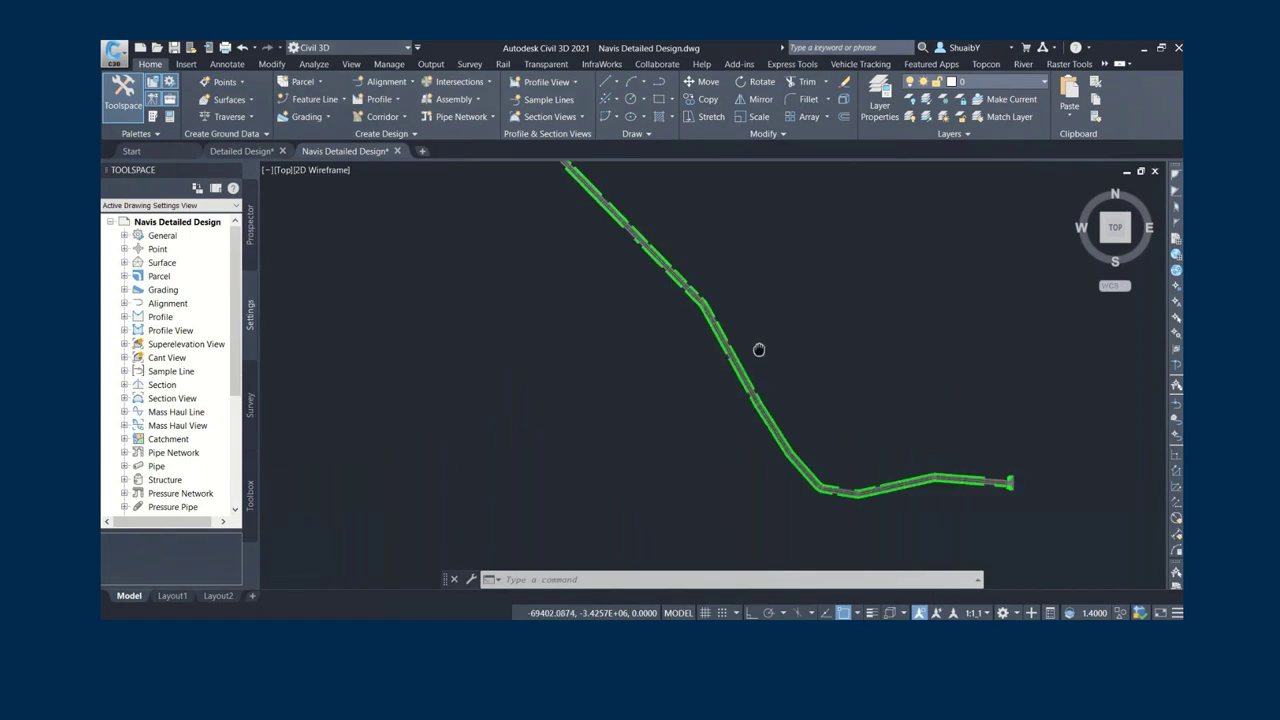
scroll(674, 294, up, 4)
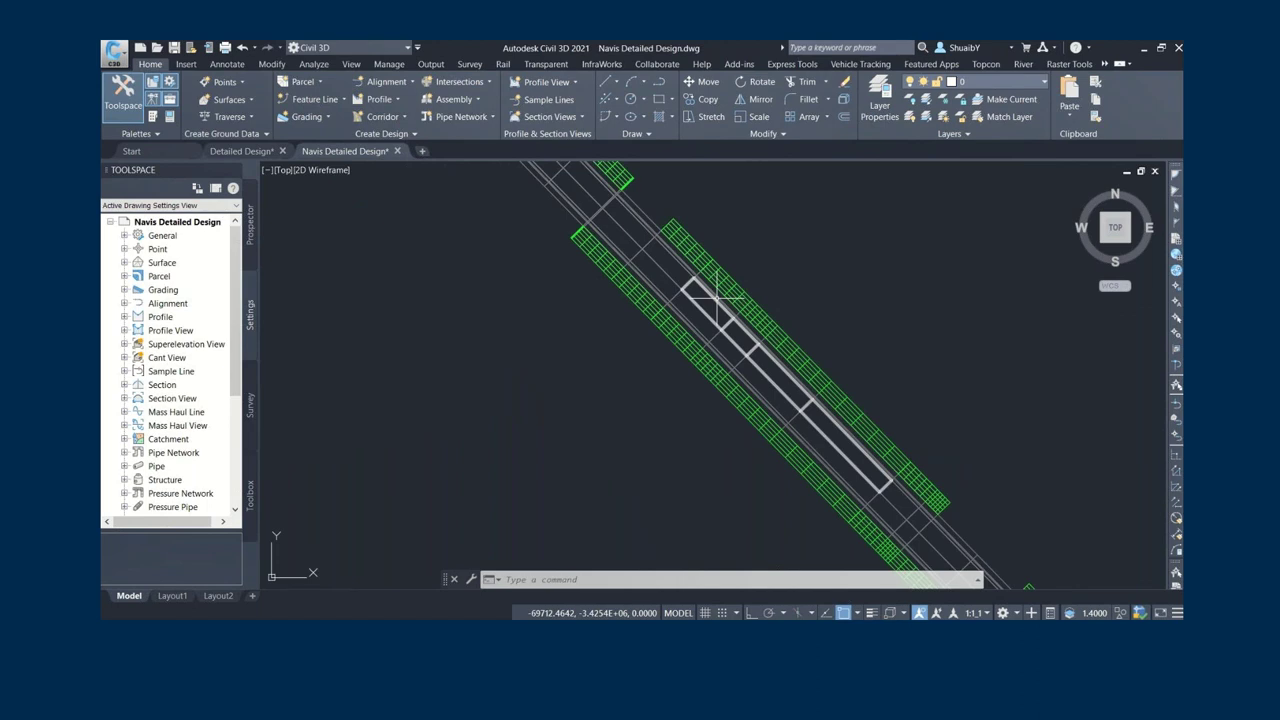
mouse_move(720, 294)
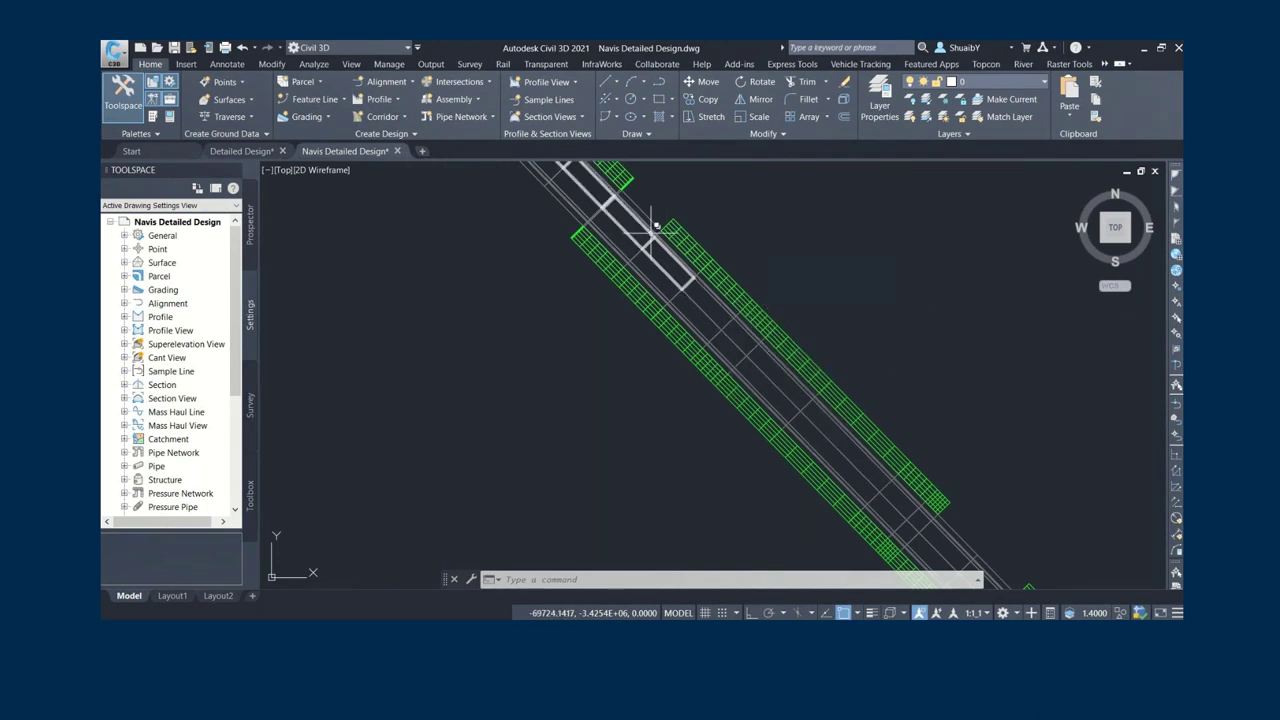
mouse_move(653, 228)
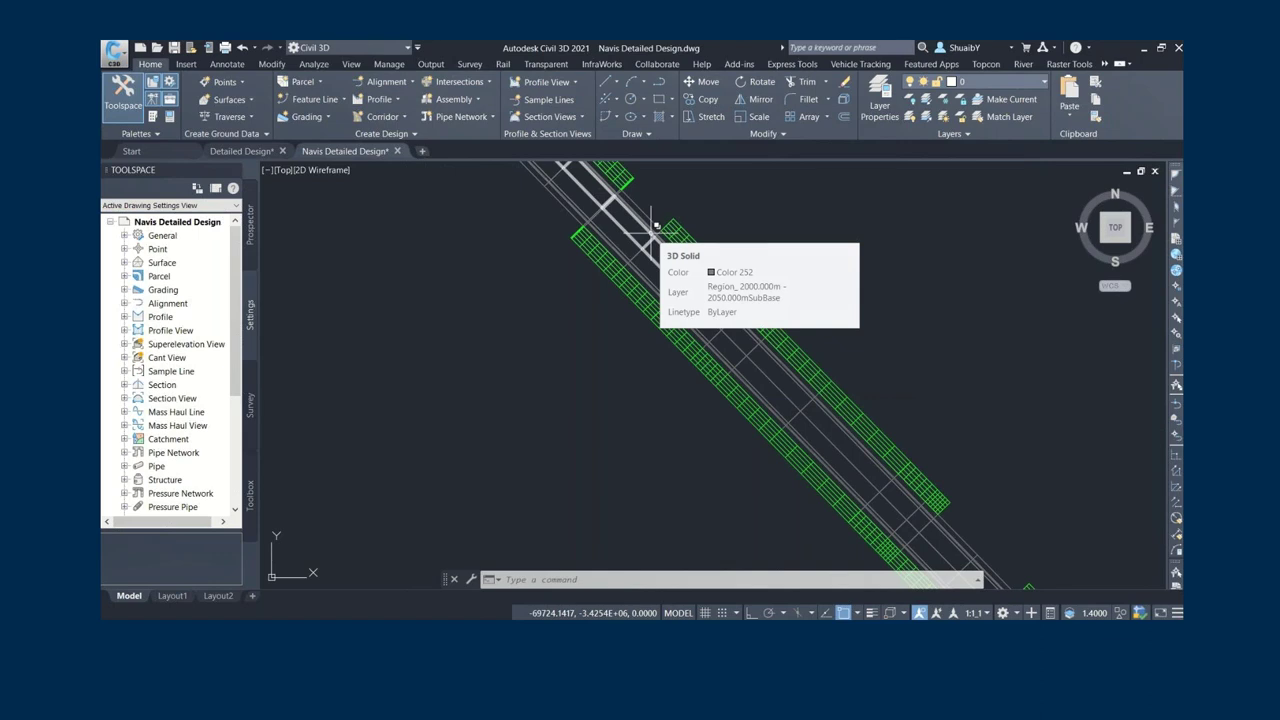
middle_drag(957, 380, 909, 299)
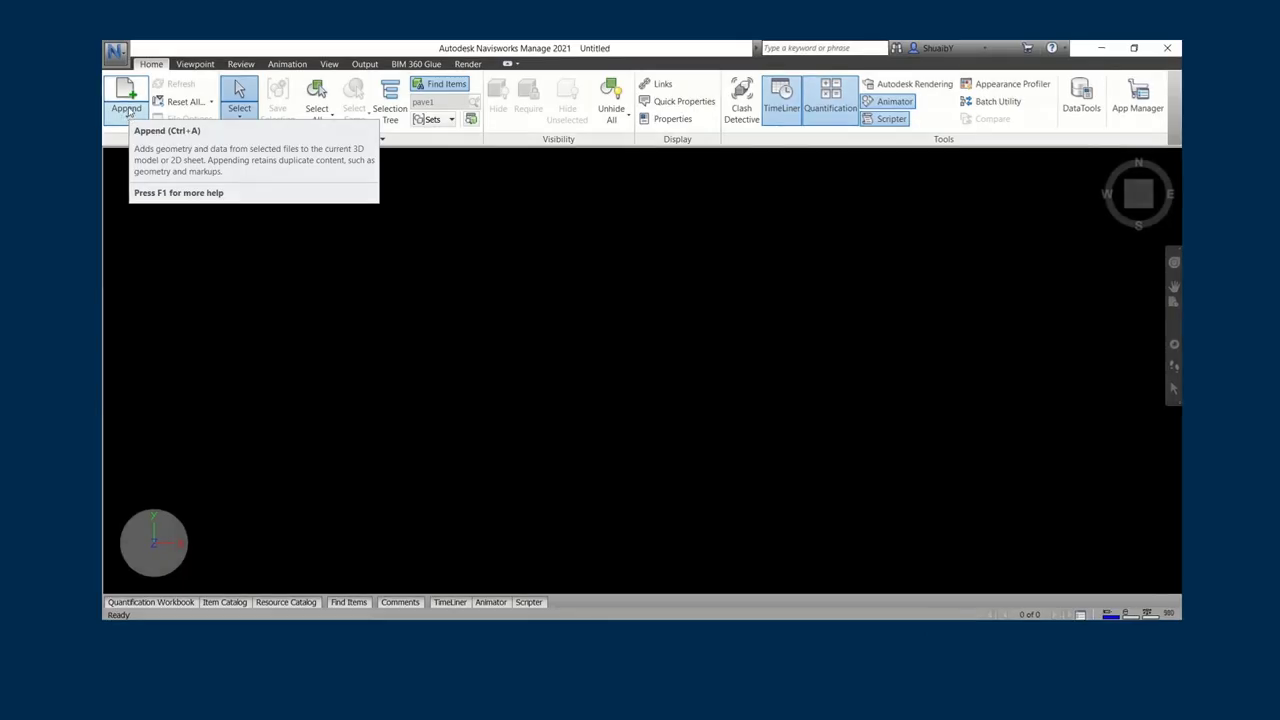
- Append Navis Detailed Design.dwg to the empty Navisworks project
click(127, 108)
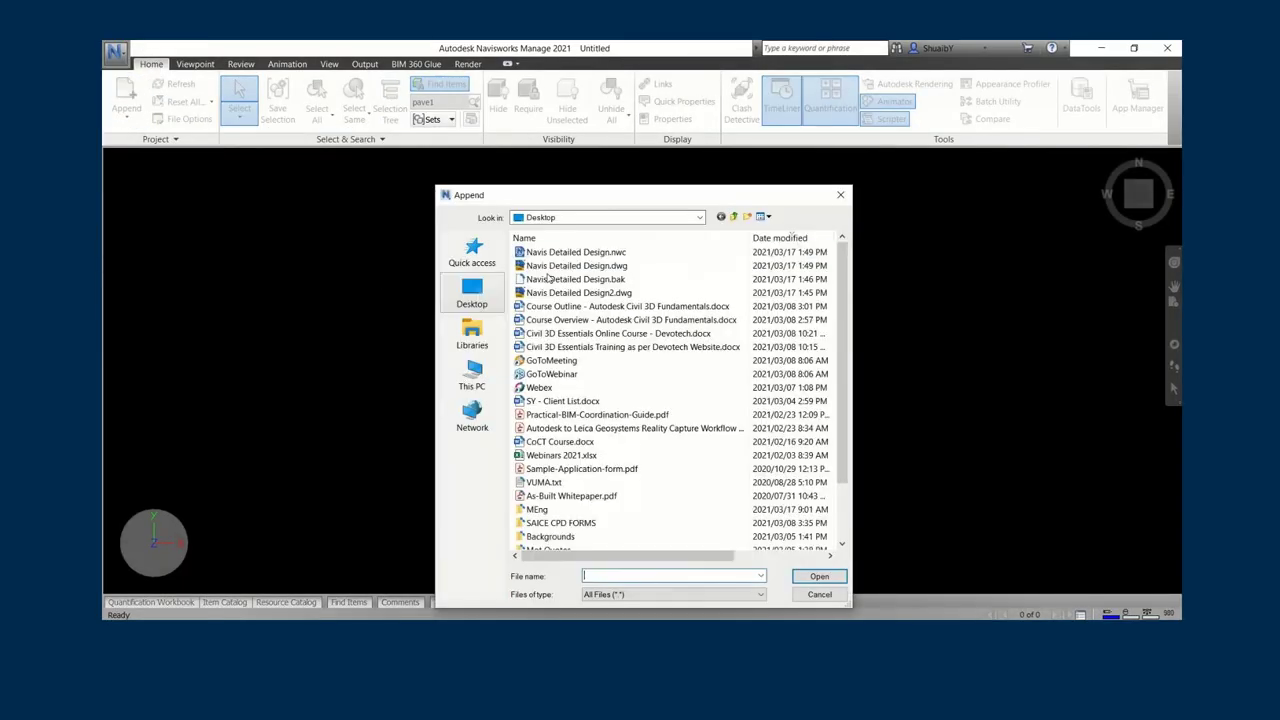
click(572, 266)
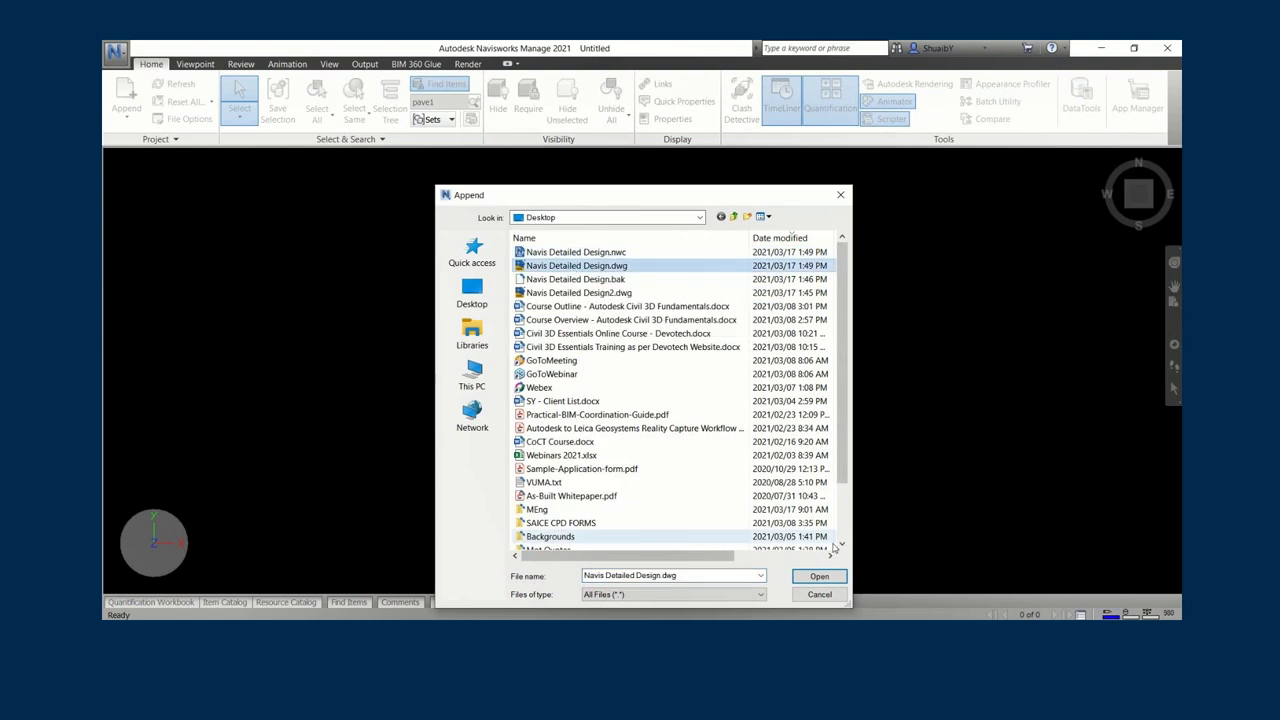
click(819, 576)
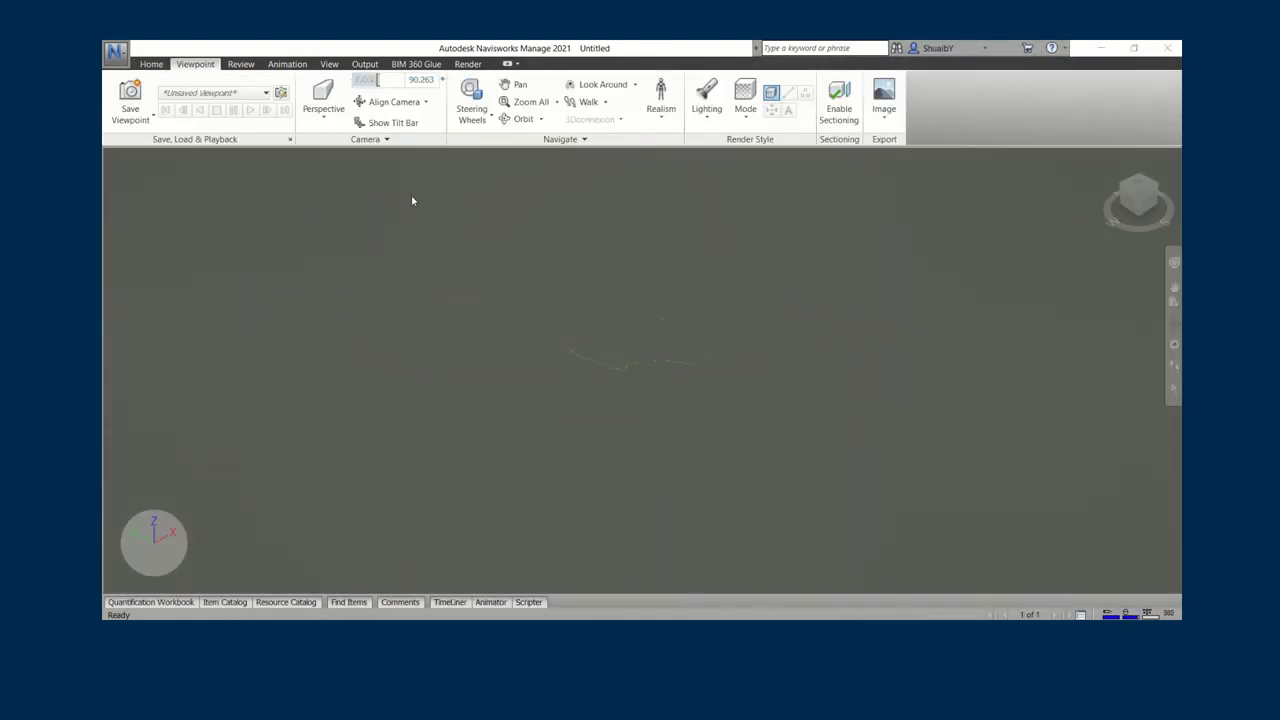
- Zoom to fit the whole model, then zoom in on the road
click(530, 101)
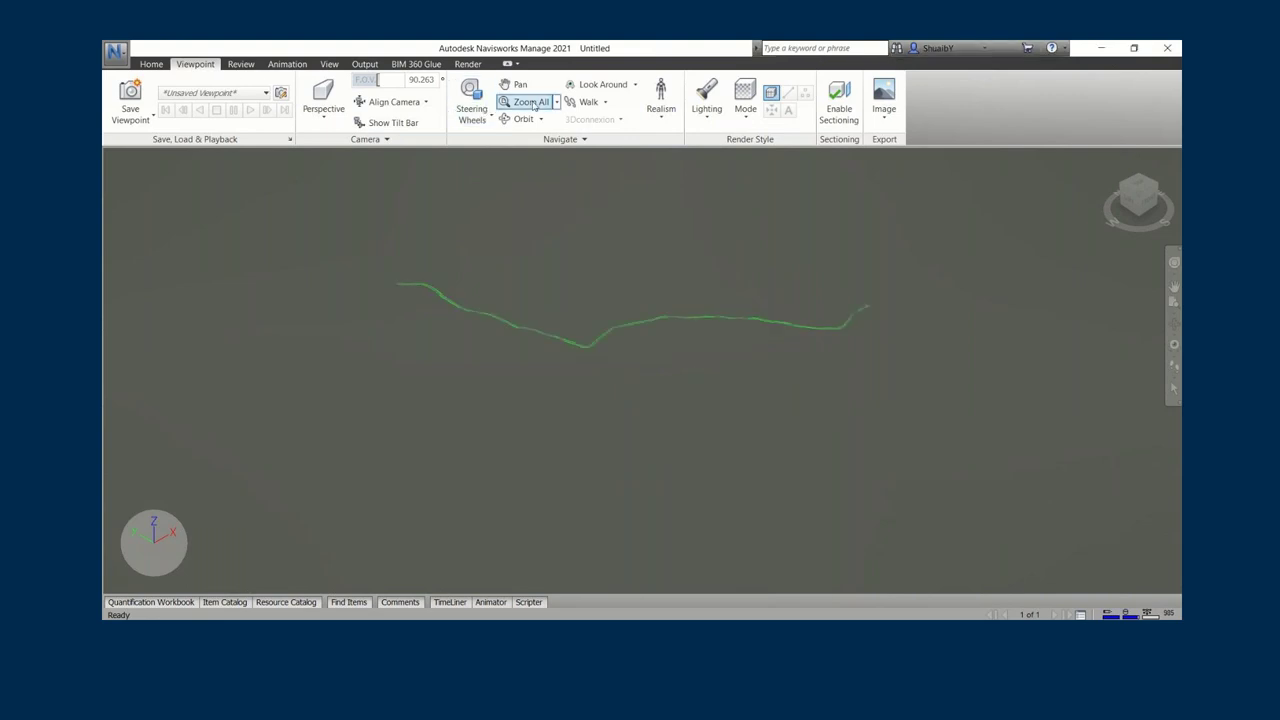
scroll(730, 281, up, 5)
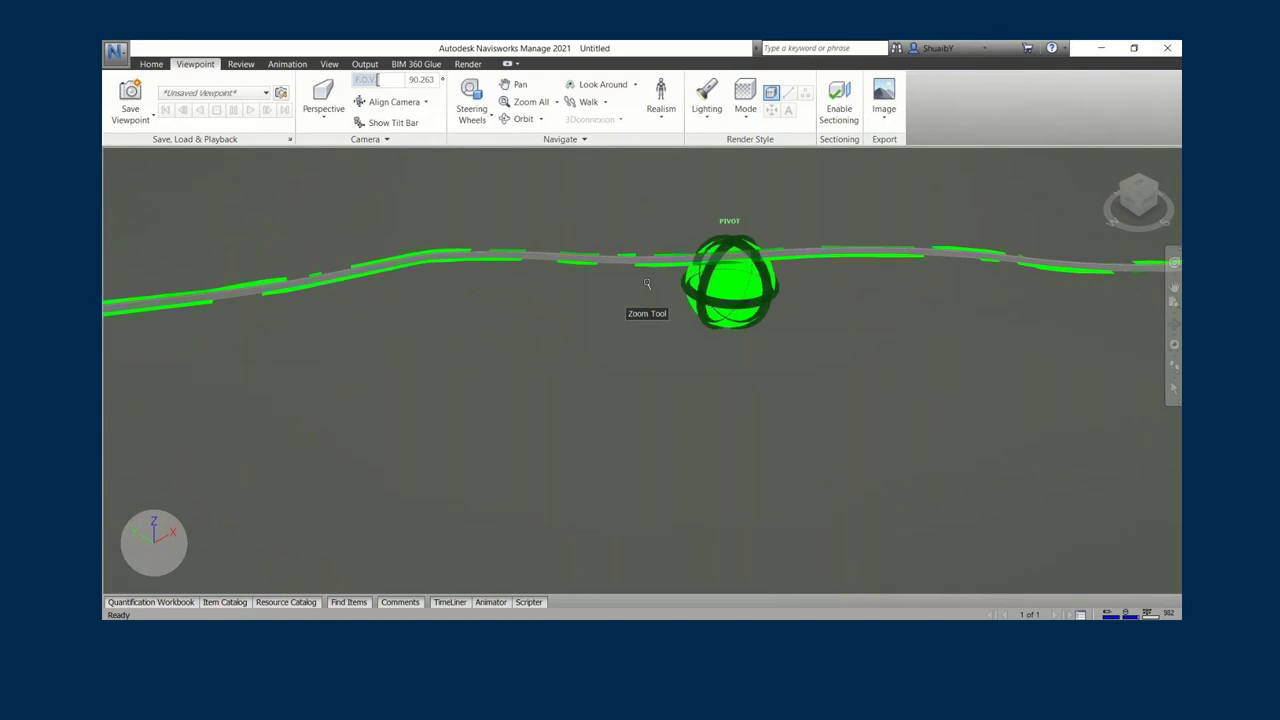
scroll(642, 278, up, 4)
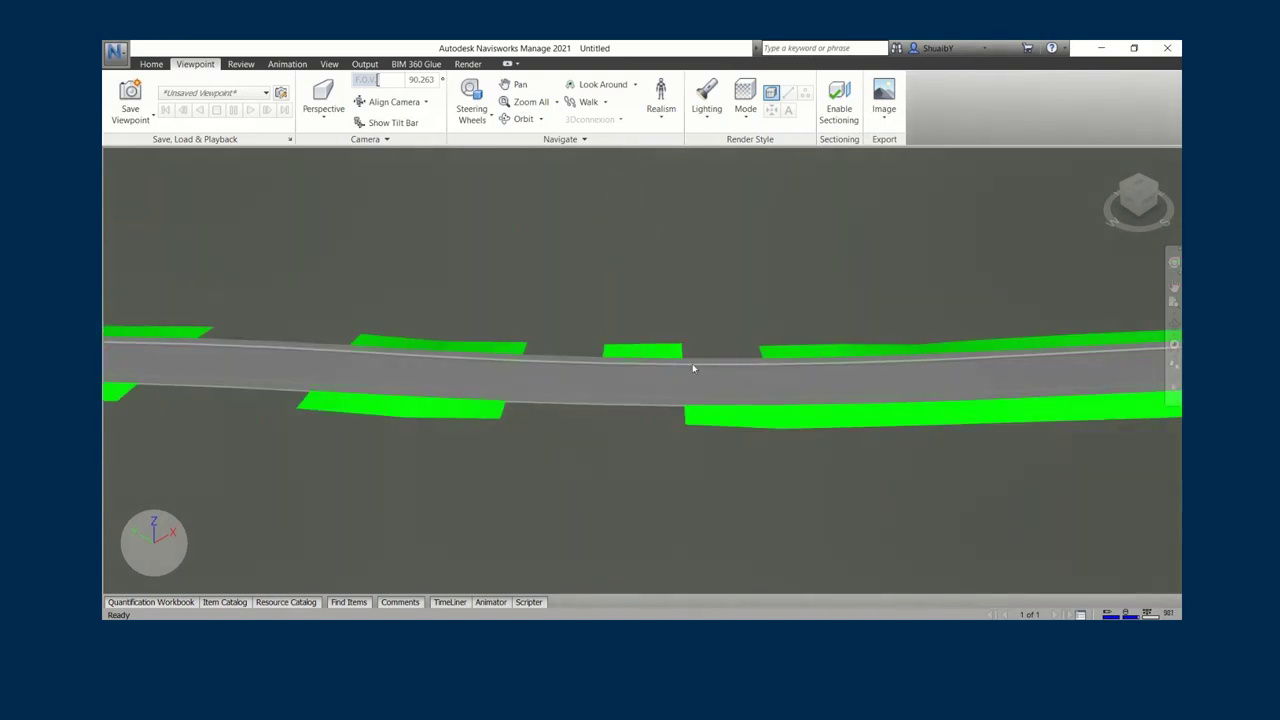
- Select individual road surface and edge solids to identify them
click(693, 376)
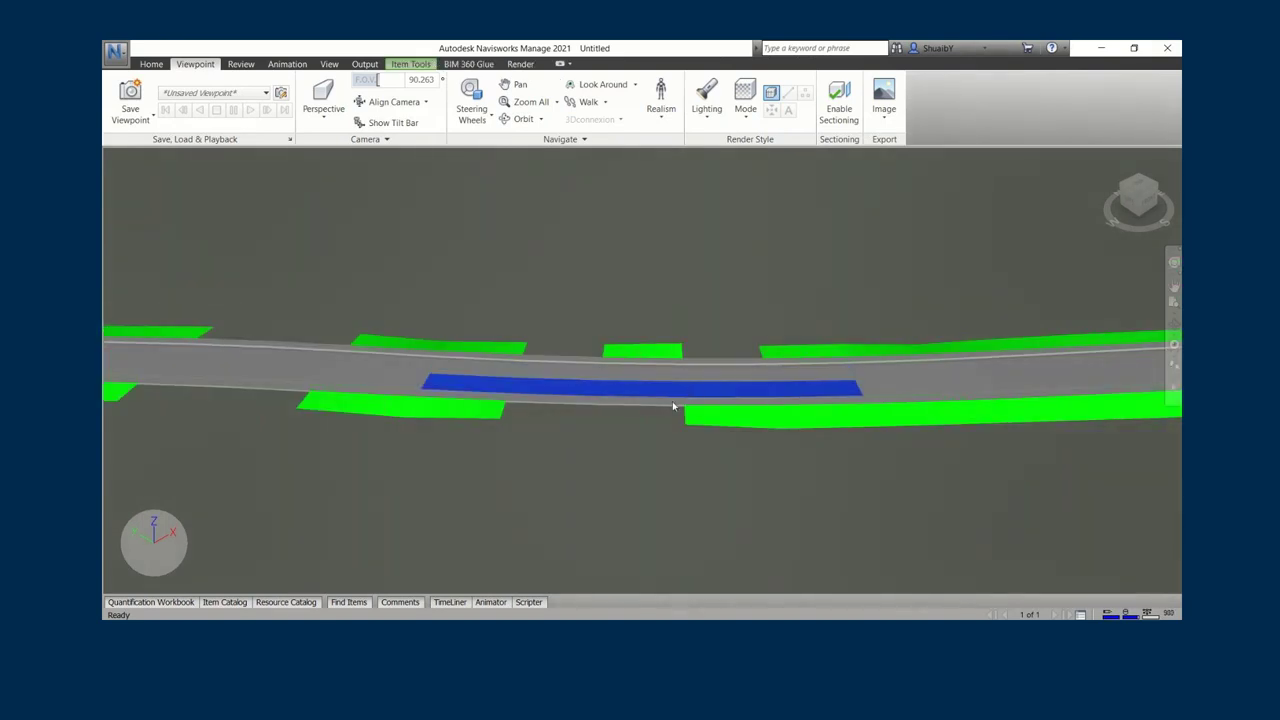
click(676, 406)
click(660, 384)
click(660, 380)
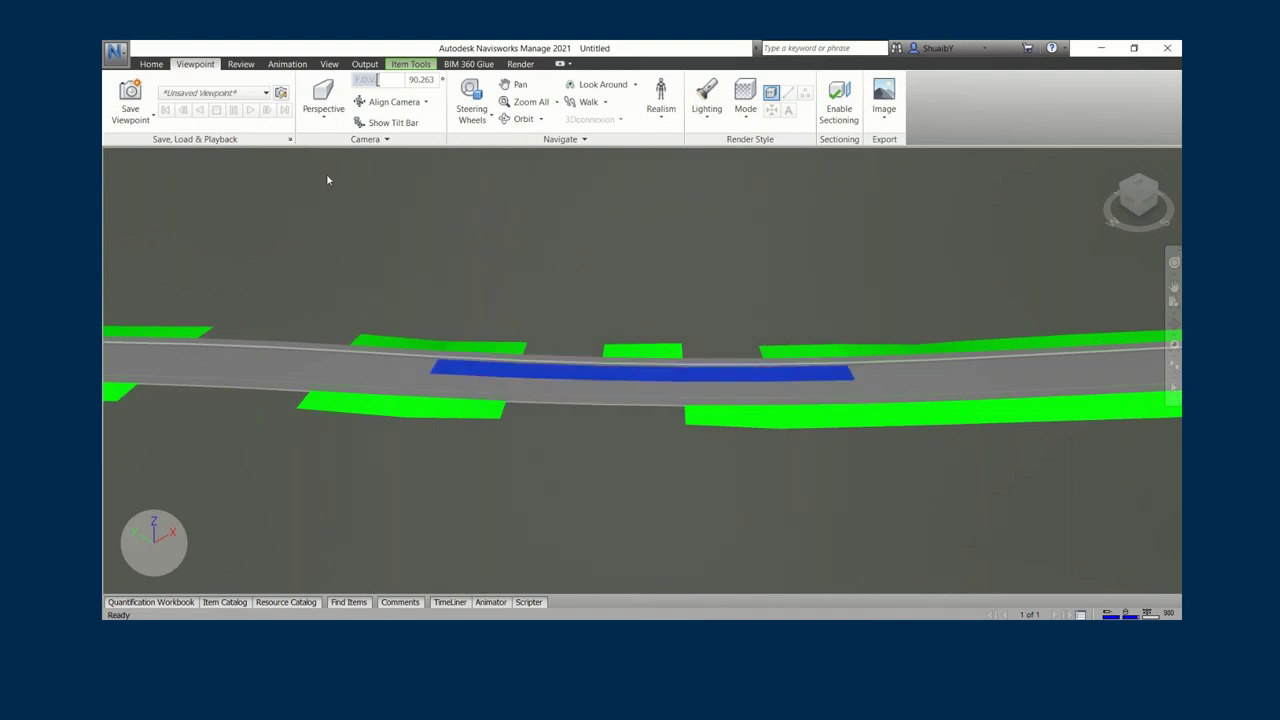
- Browse region items in the Selection Tree, then close it
click(151, 64)
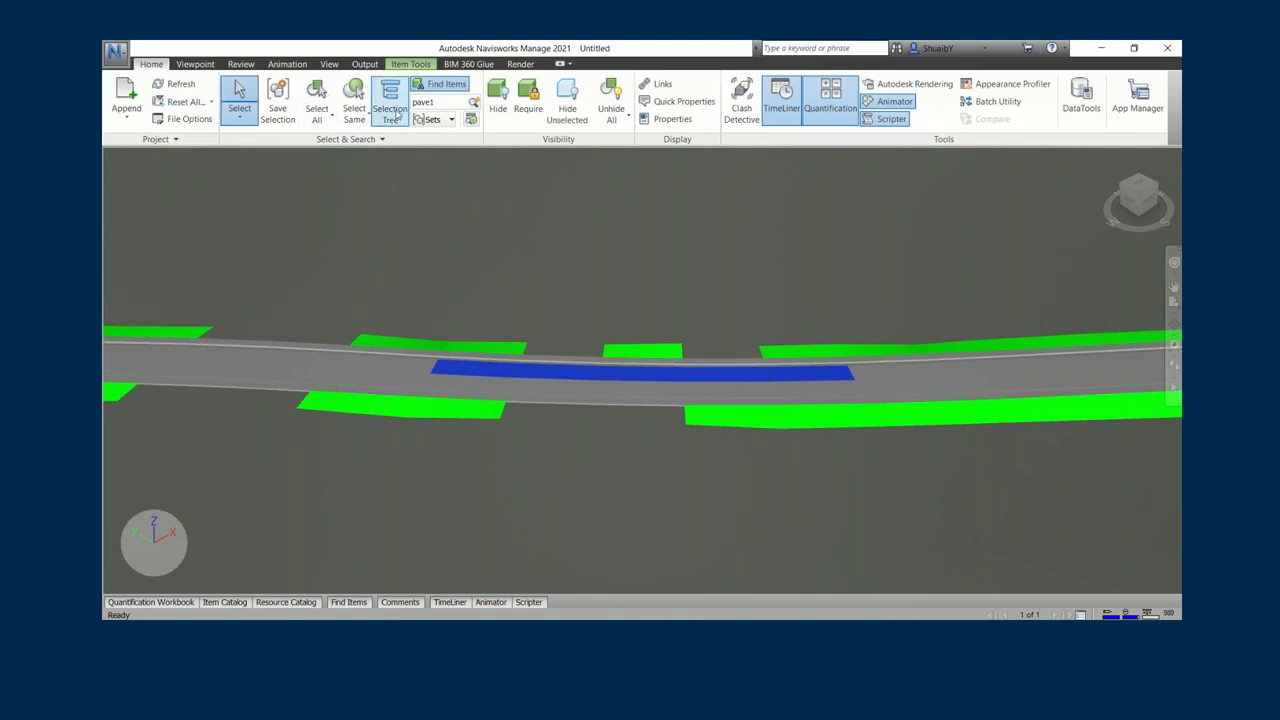
click(390, 110)
click(205, 218)
key(Down)
key(Down)
key(Down)
key(Down)
key(Down)
key(Down)
key(Down)
key(Down)
key(Down)
key(Down)
key(Down)
key(Down)
key(Down)
key(Down)
key(Down)
key(Down)
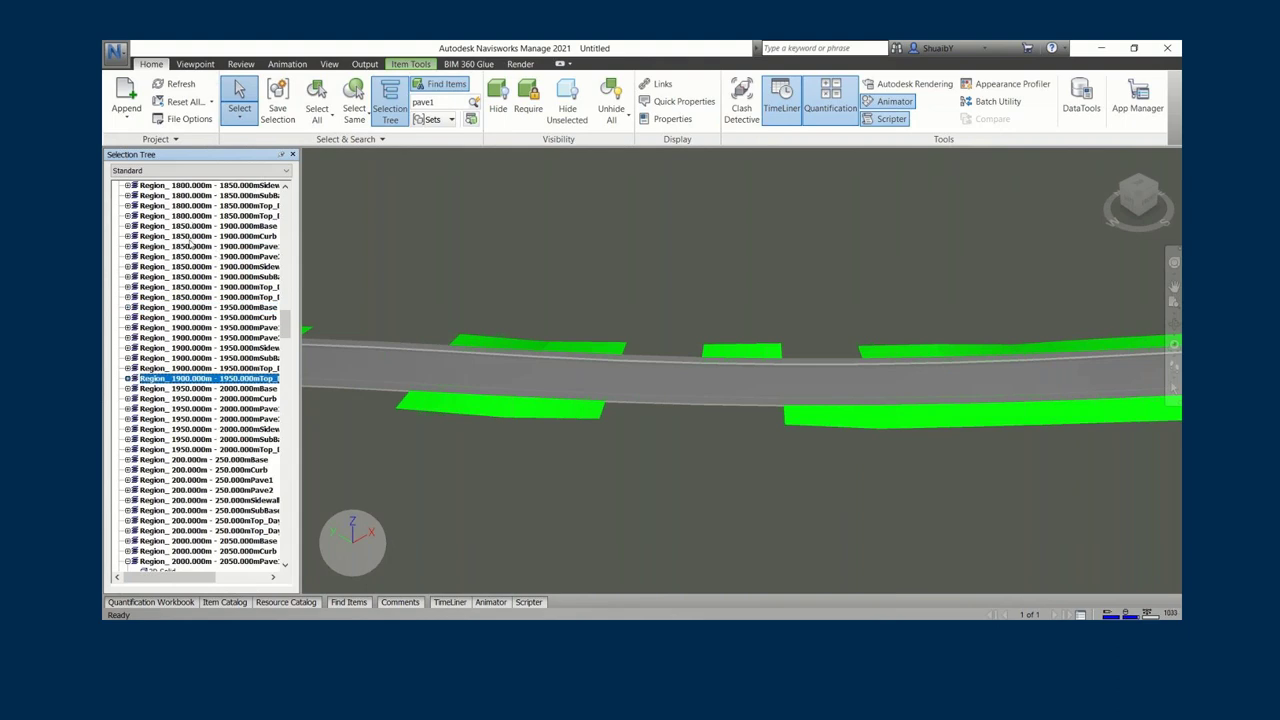
scroll(190, 222, up, 7)
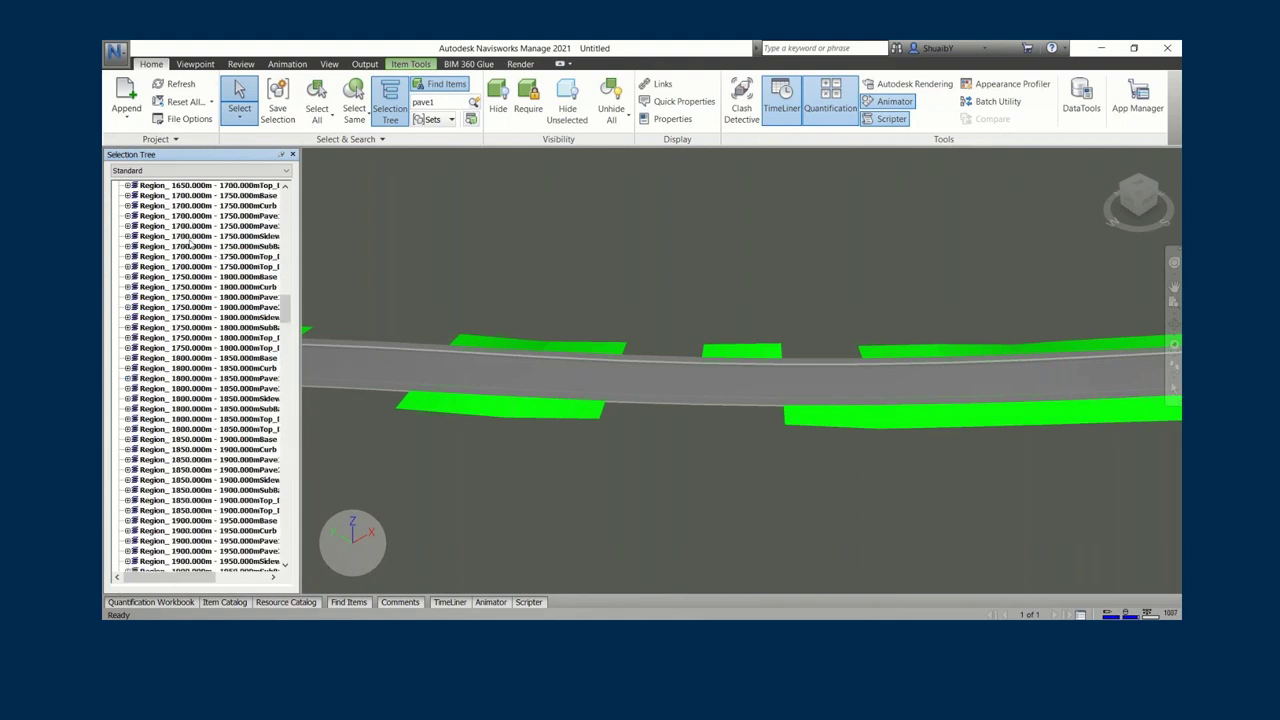
click(292, 155)
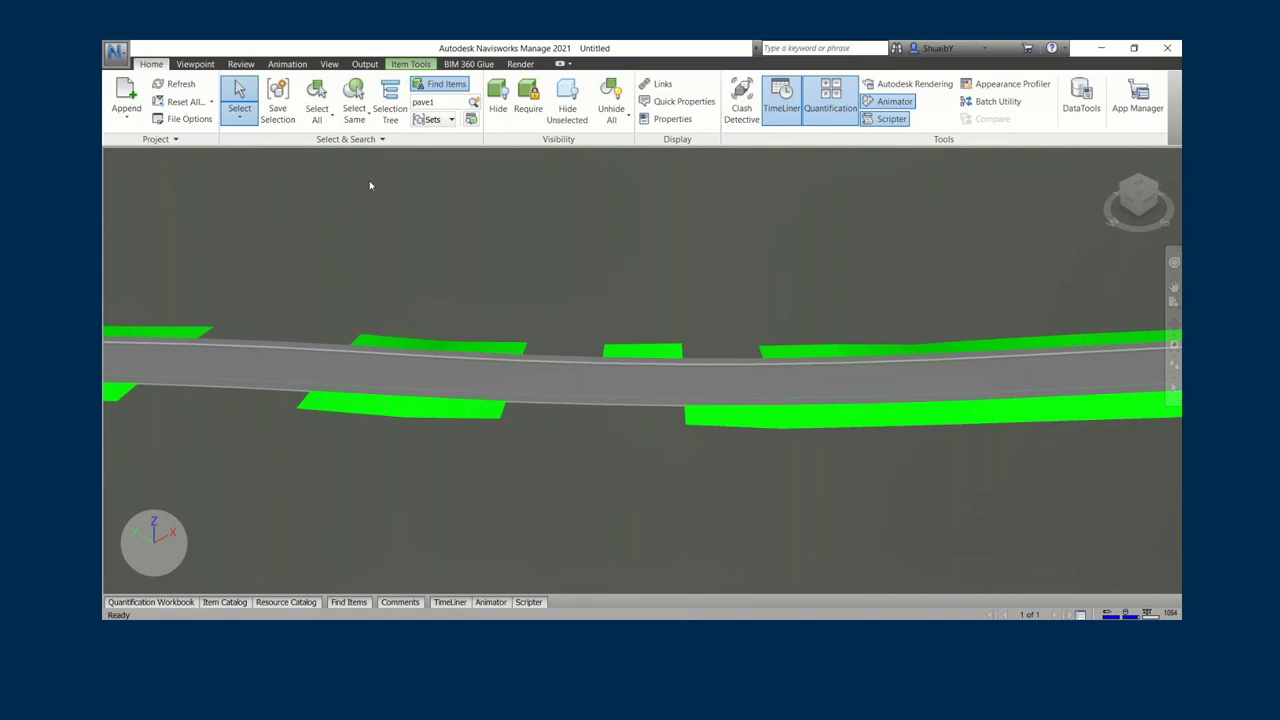
- Select a pavement segment of the road and bring up Find Items
click(455, 370)
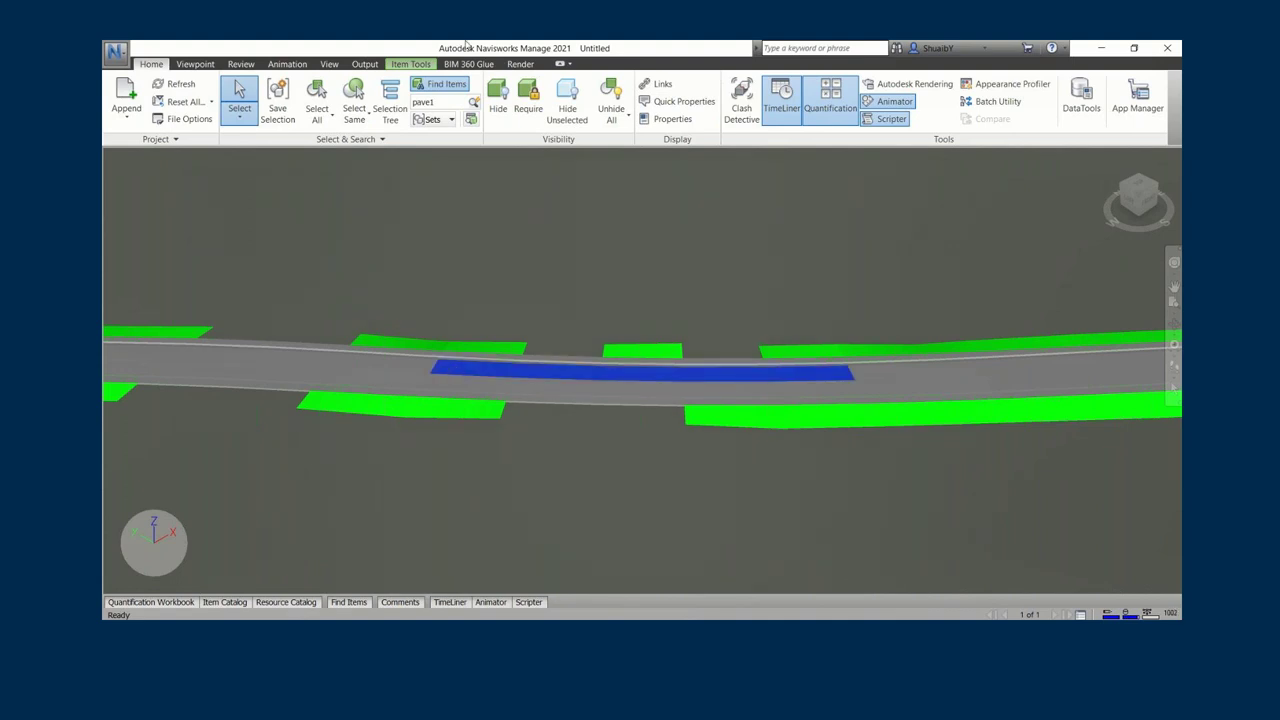
click(447, 85)
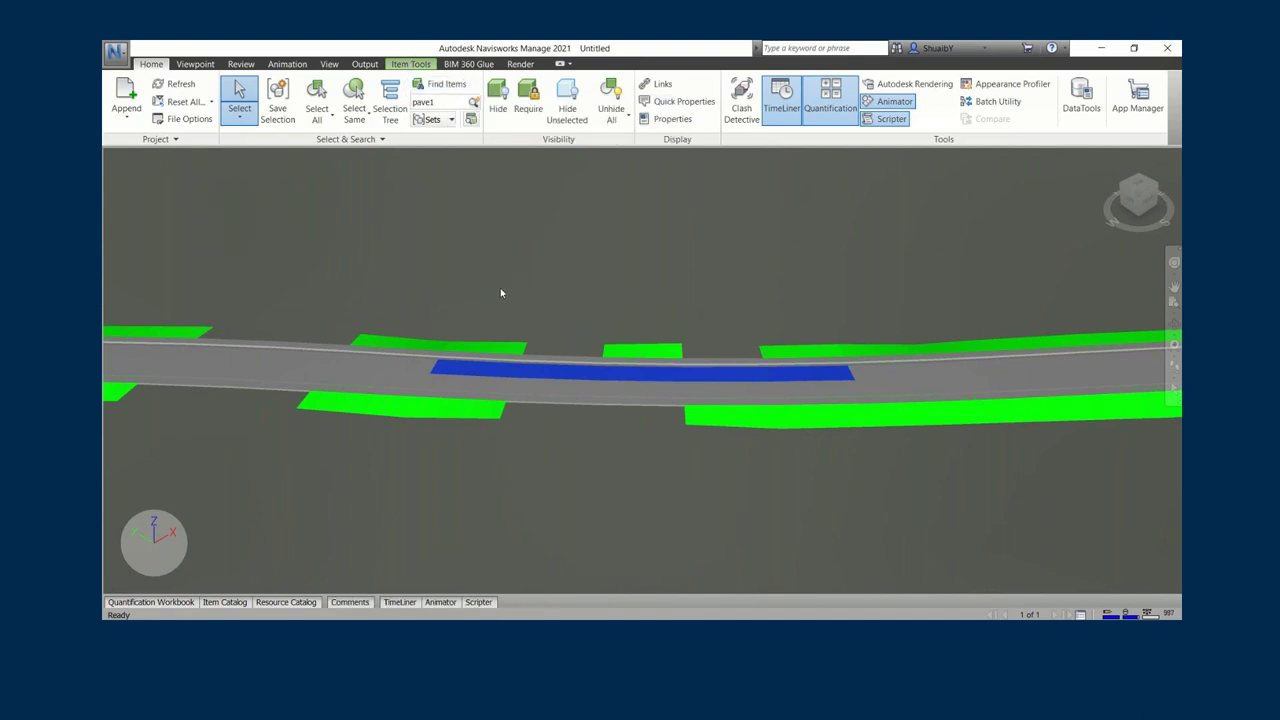
click(440, 84)
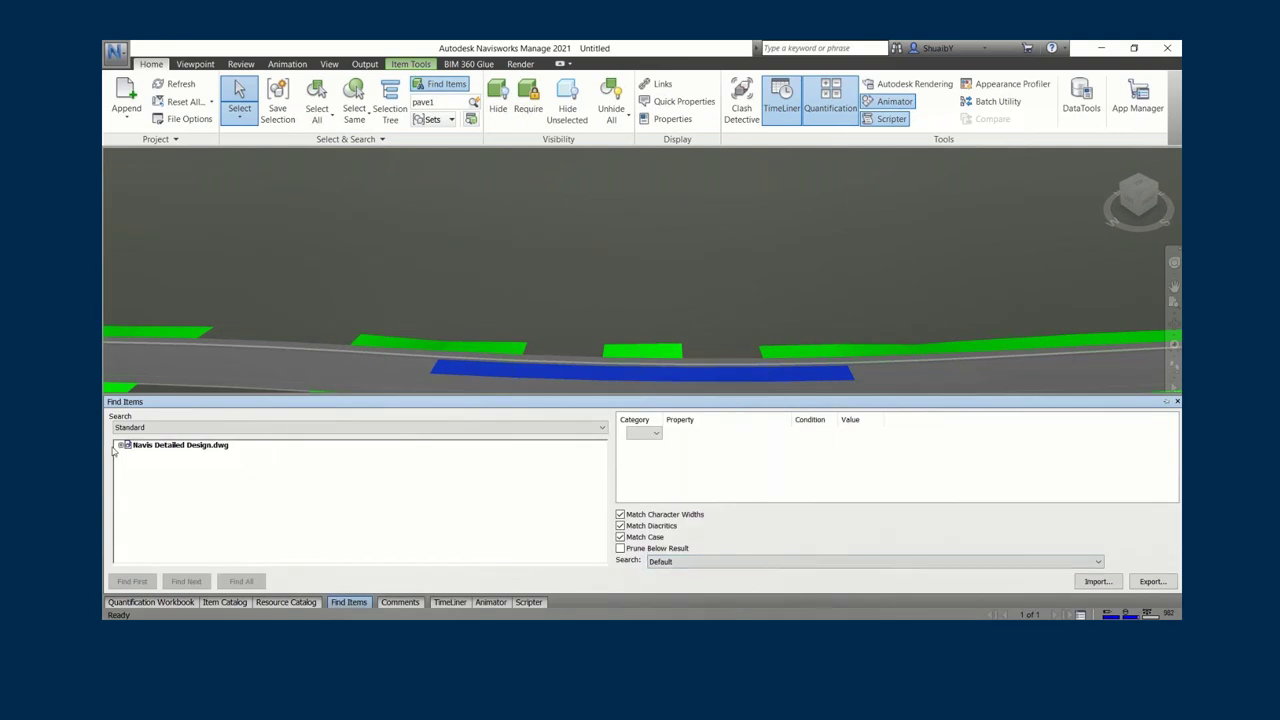
- Search within Navis Detailed Design.dwg and widen the Category and Property columns
click(122, 446)
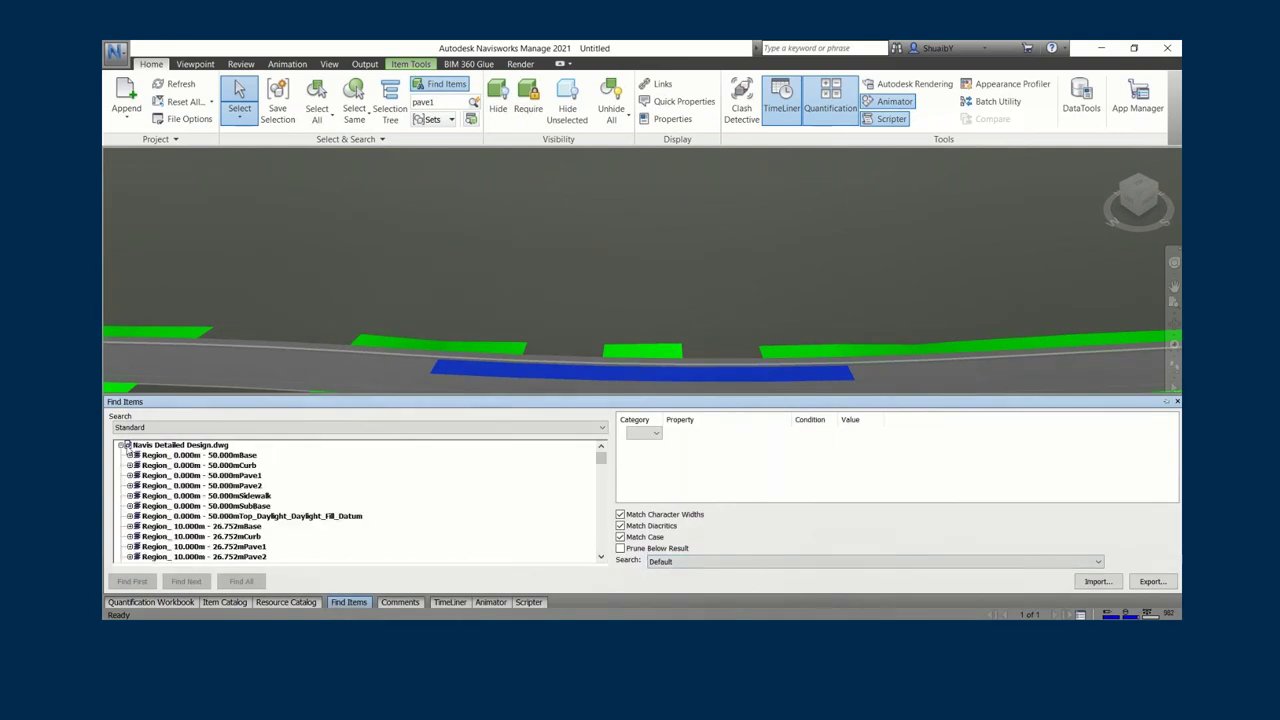
click(154, 446)
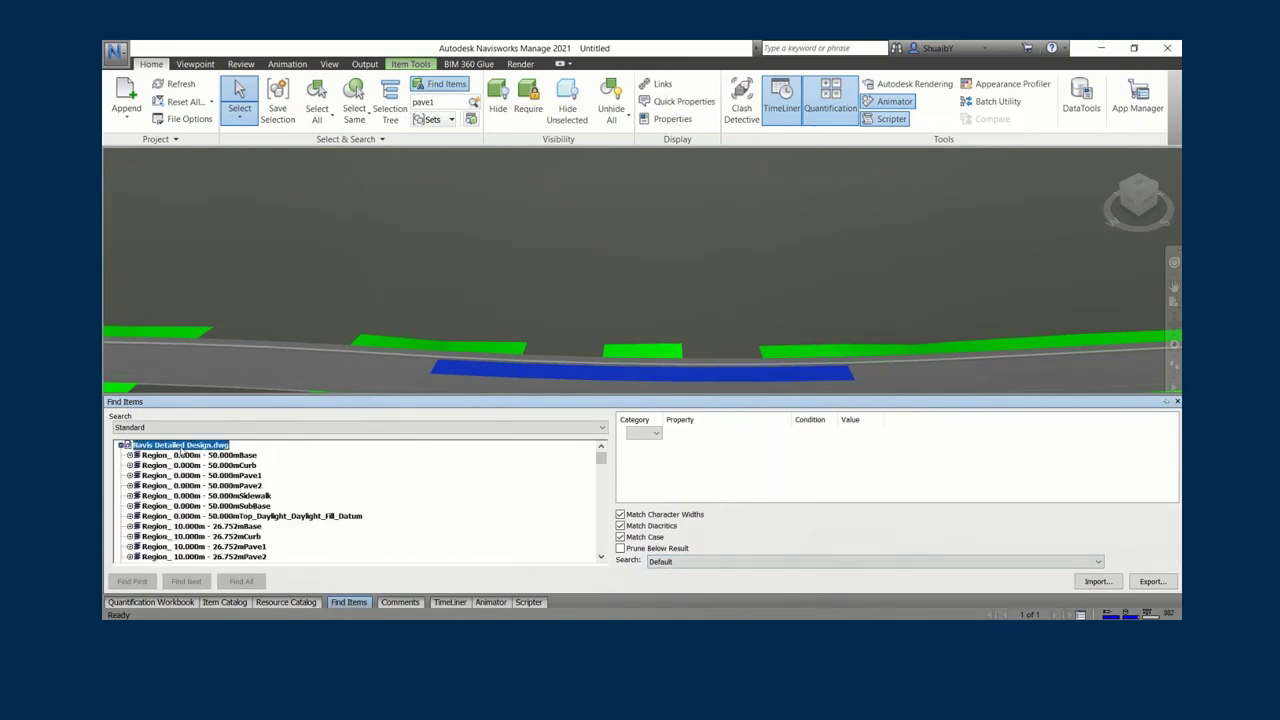
click(645, 433)
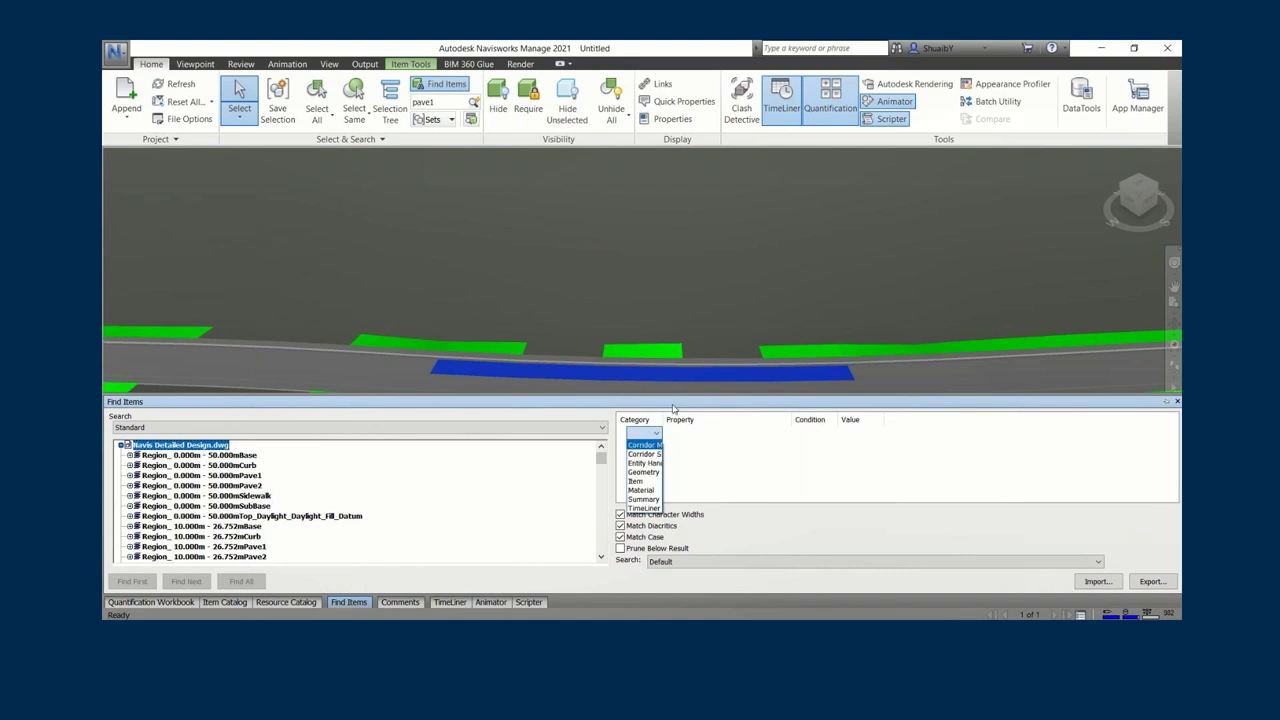
click(663, 418)
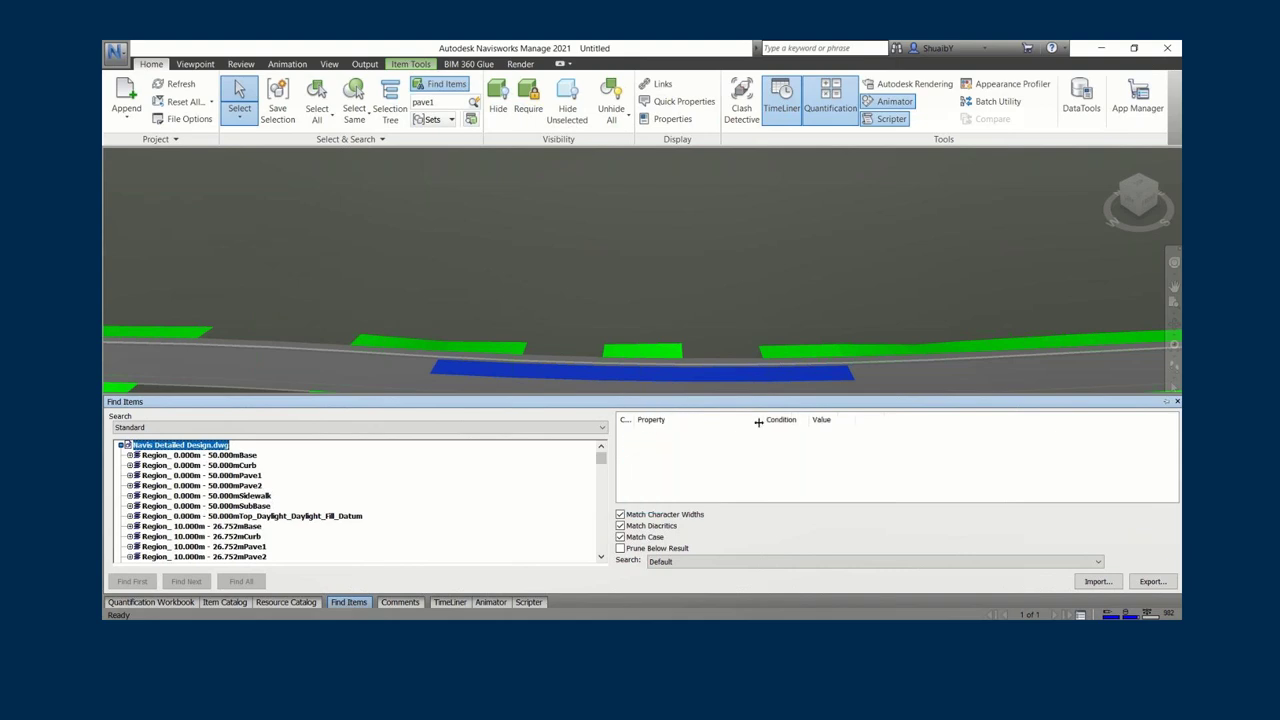
drag(634, 418, 746, 418)
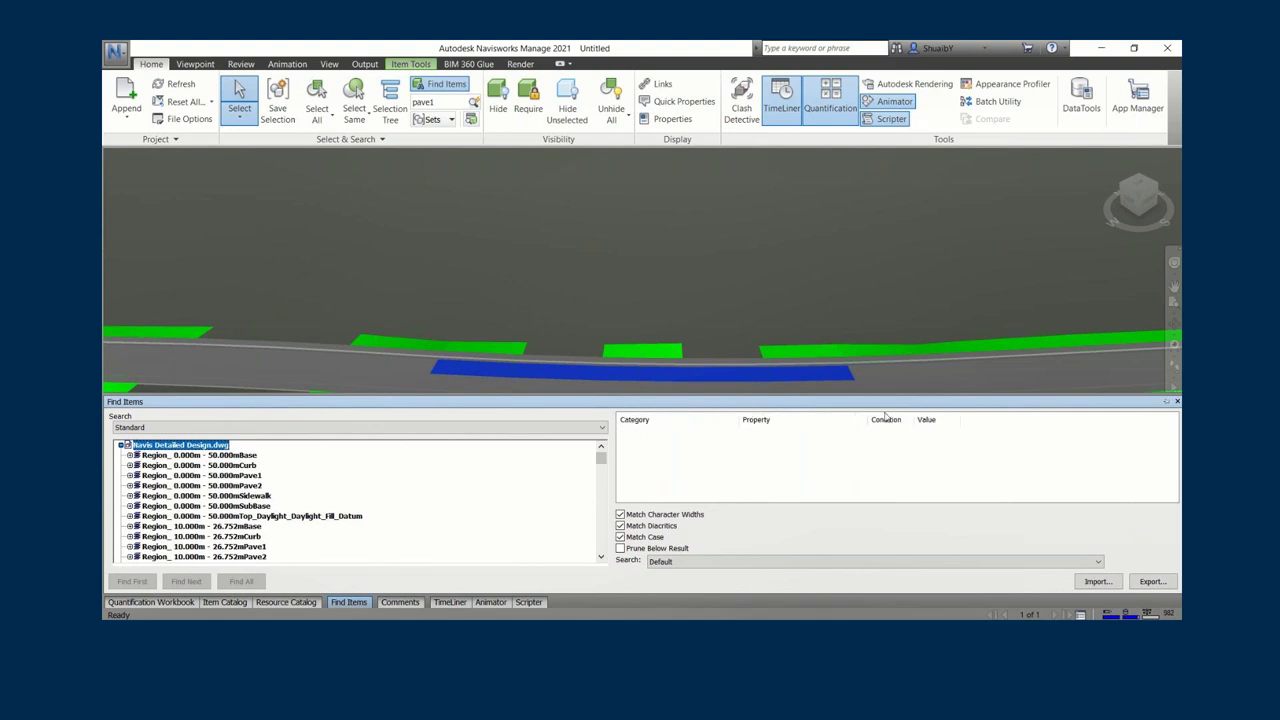
drag(868, 418, 1018, 412)
- Find all items where Corridor Shape Information CodeName equals Pave1
click(636, 433)
click(636, 434)
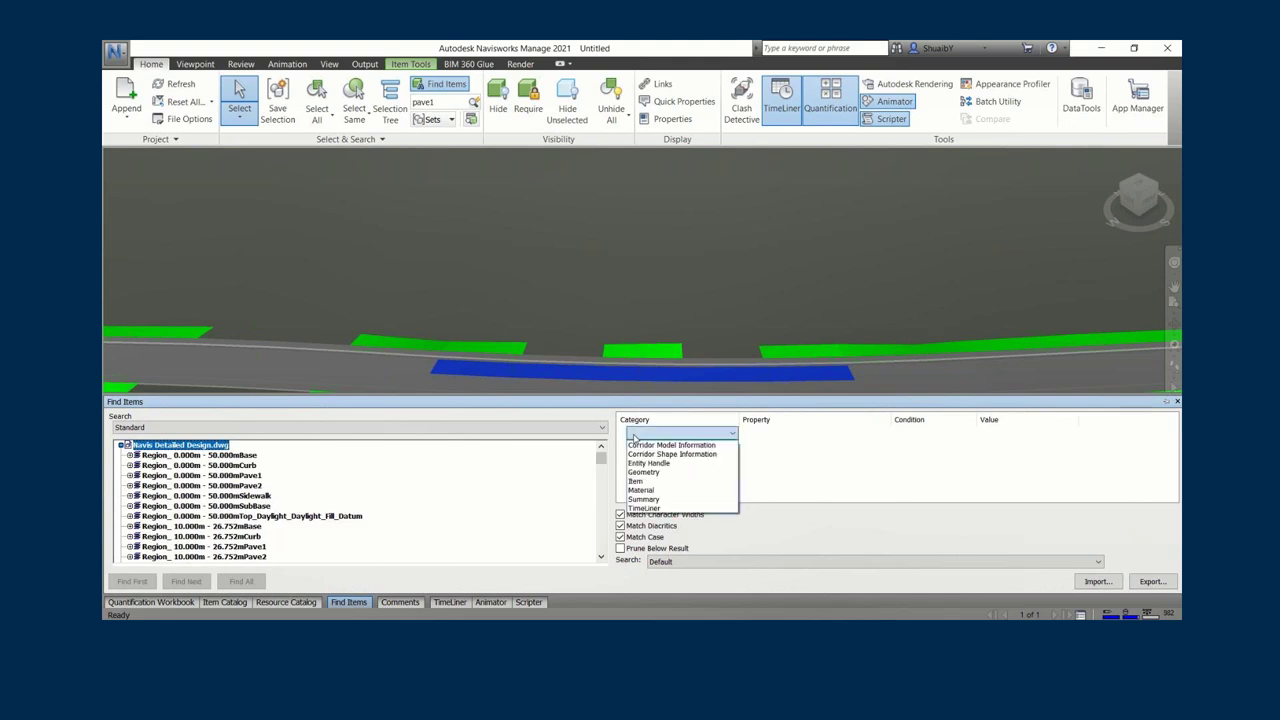
click(665, 454)
click(785, 433)
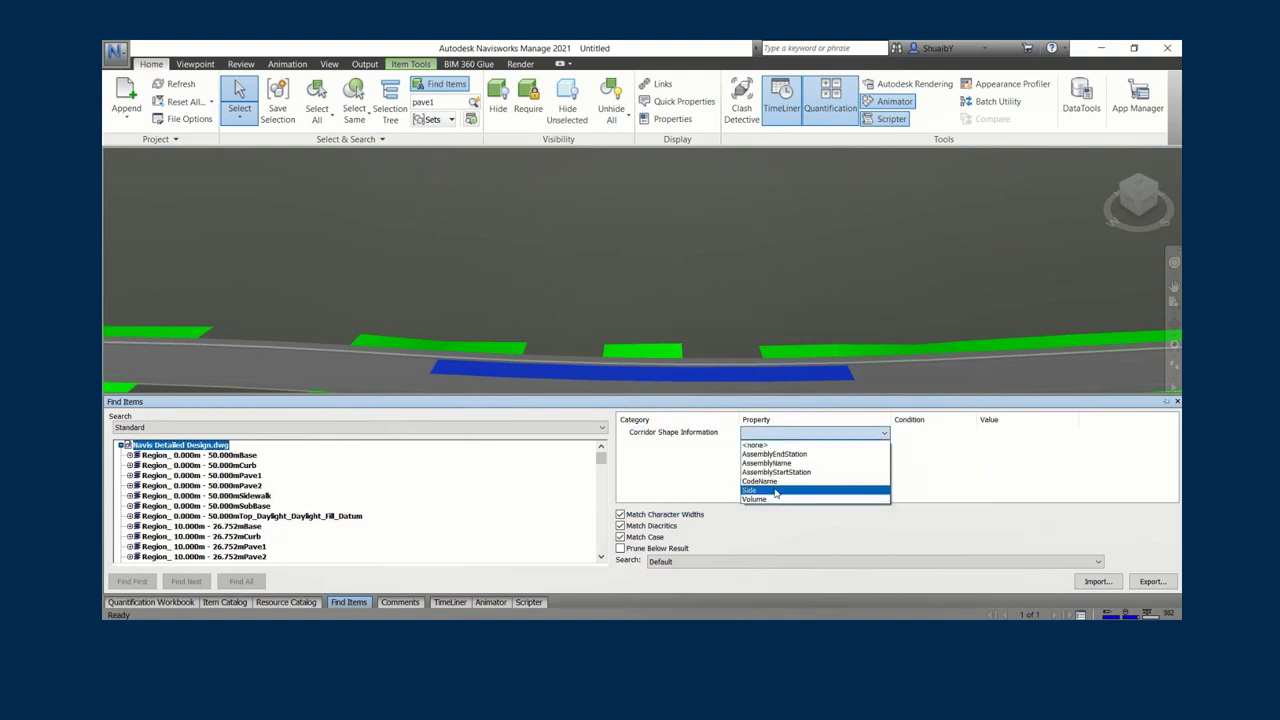
click(760, 481)
click(918, 436)
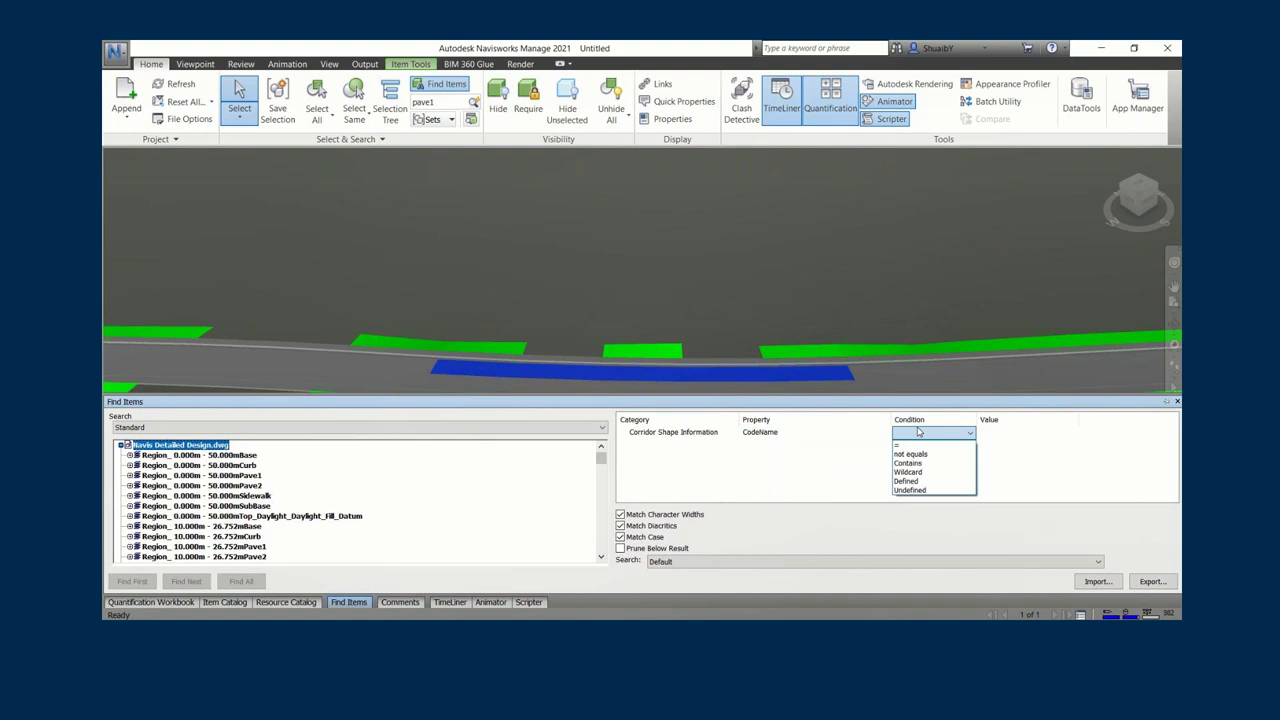
click(900, 444)
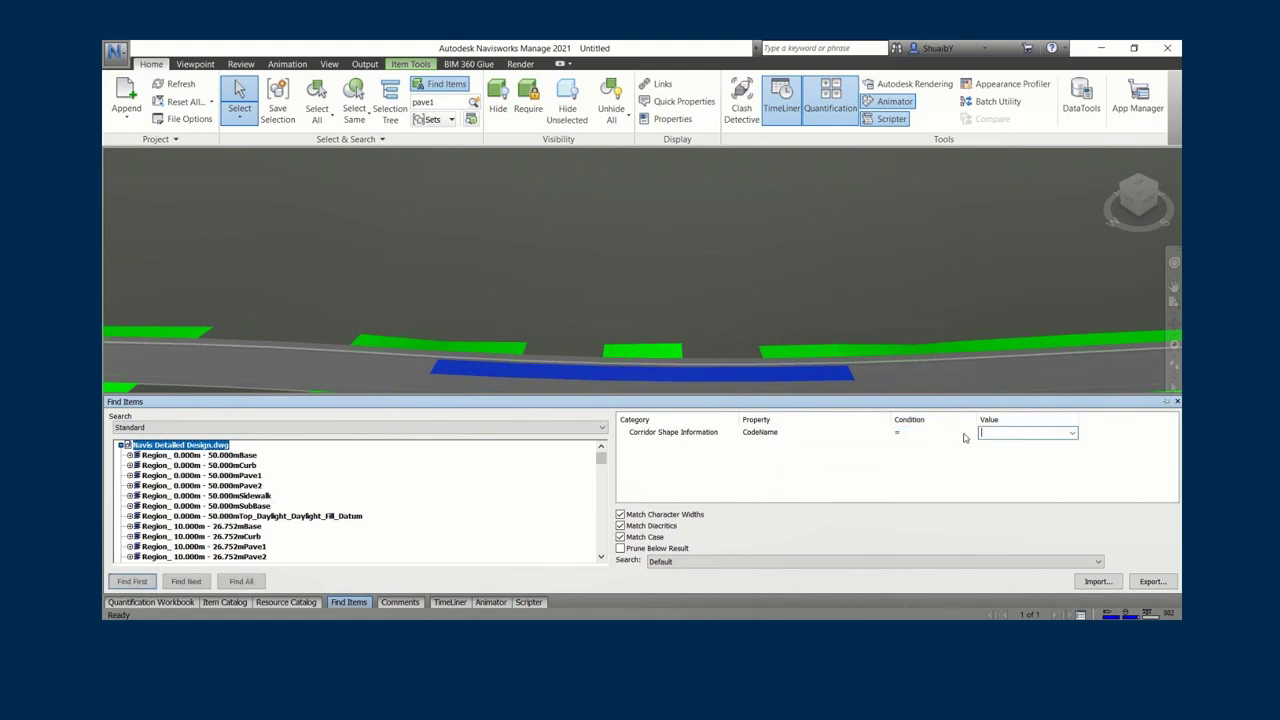
click(1072, 434)
click(1000, 463)
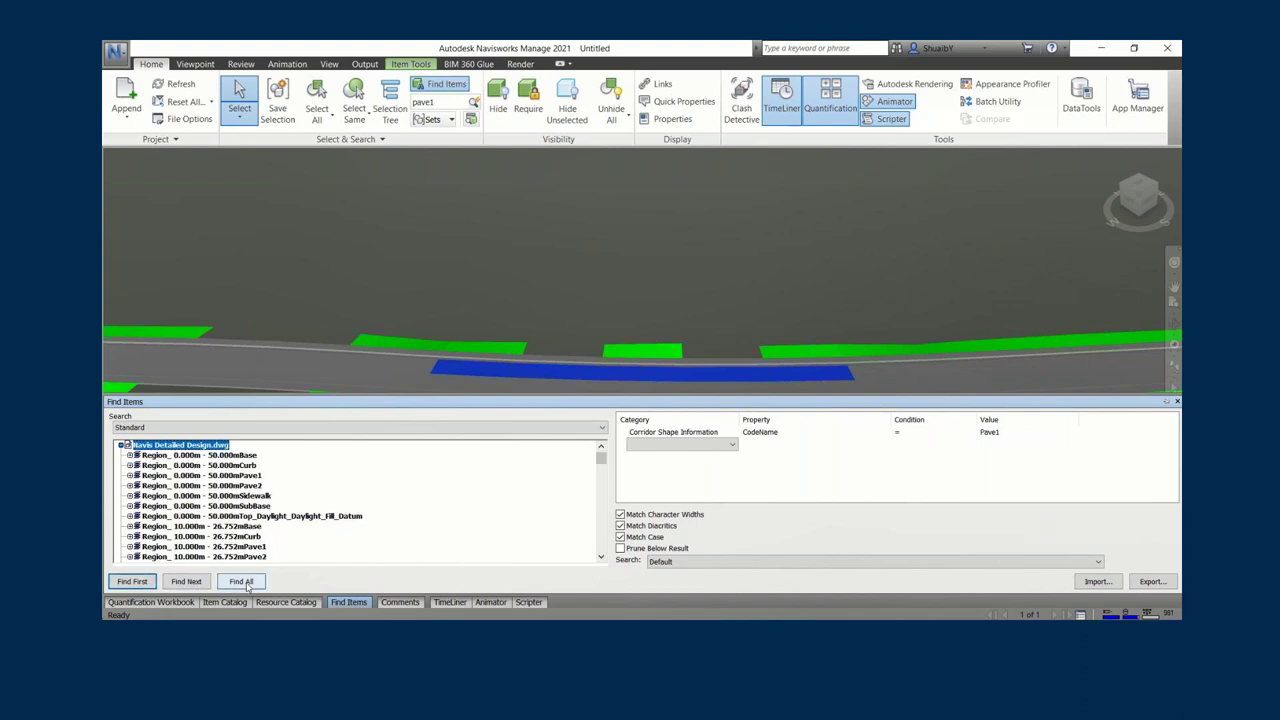
click(245, 584)
scroll(451, 338, down, 3)
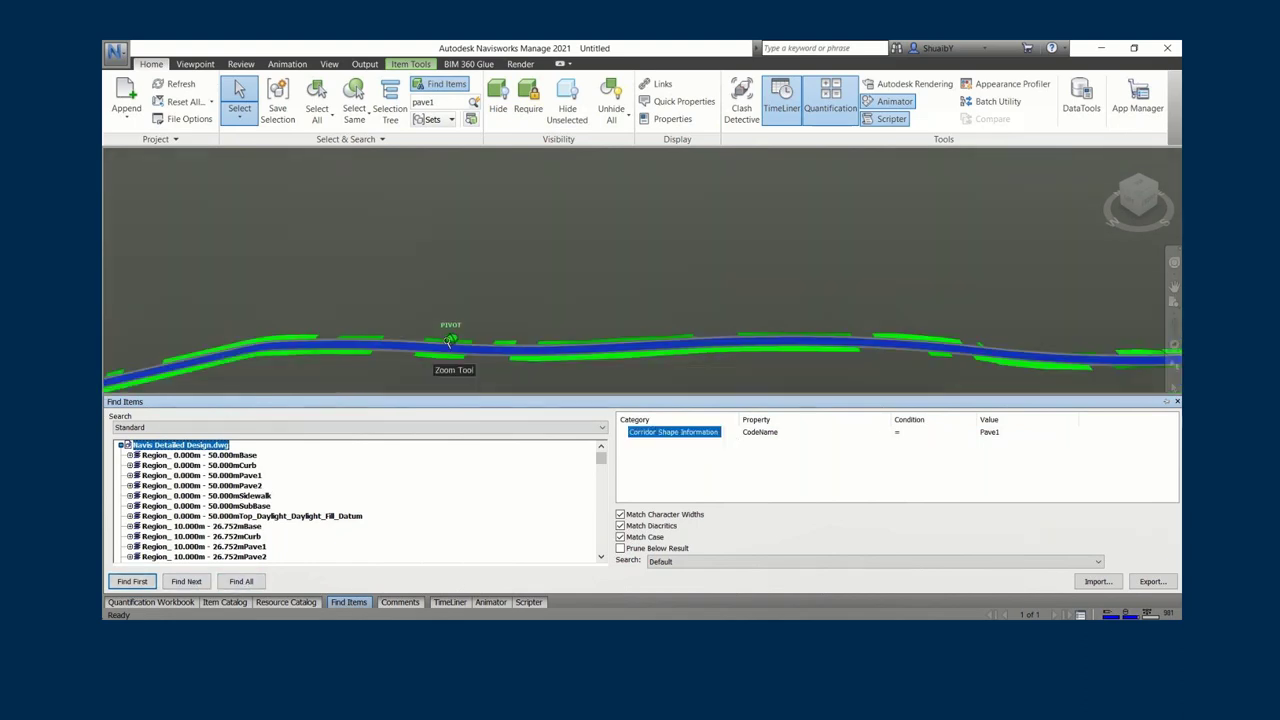
- Override the selected Pave1 solids' colour to black and deselect to check it
right_click(603, 354)
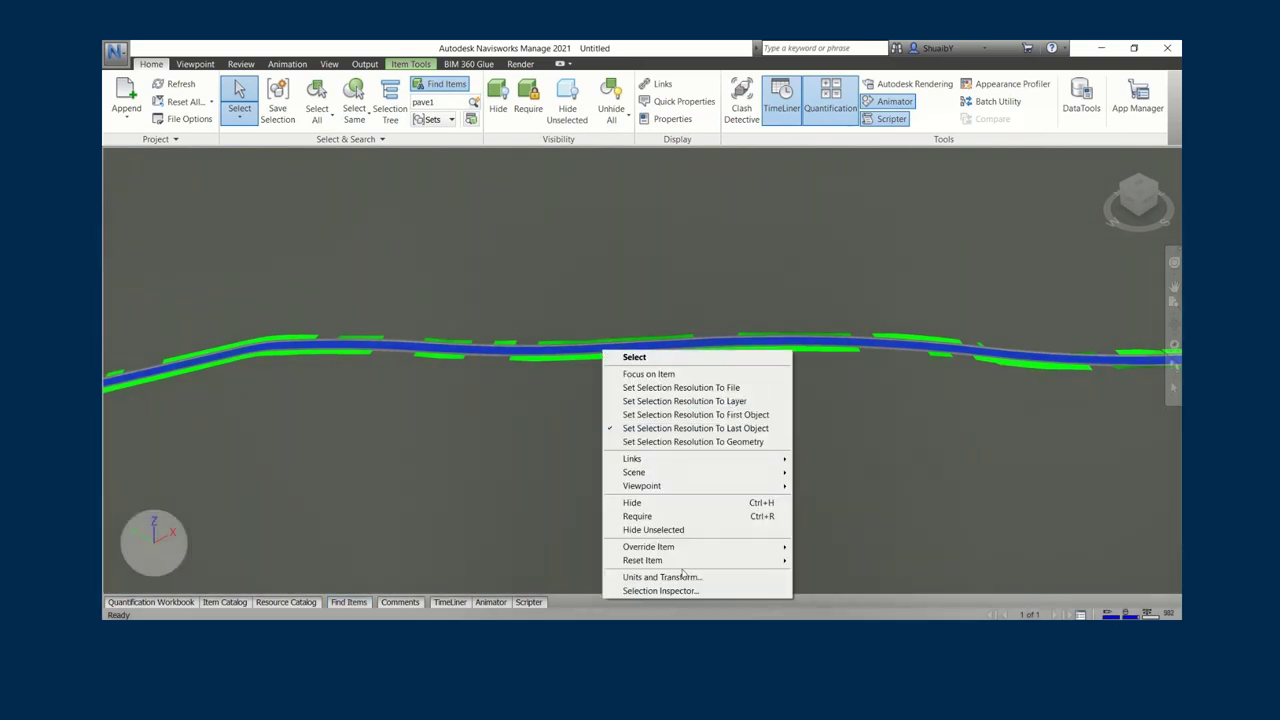
mouse_move(690, 547)
click(838, 550)
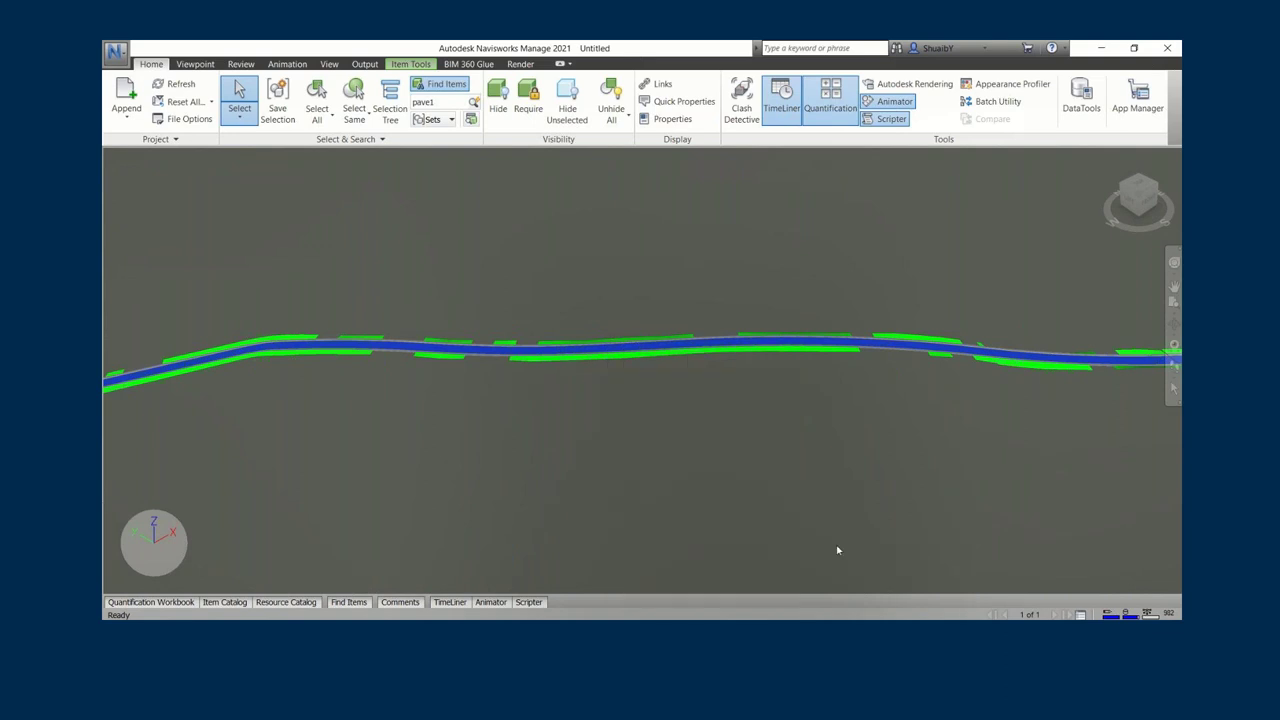
click(242, 163)
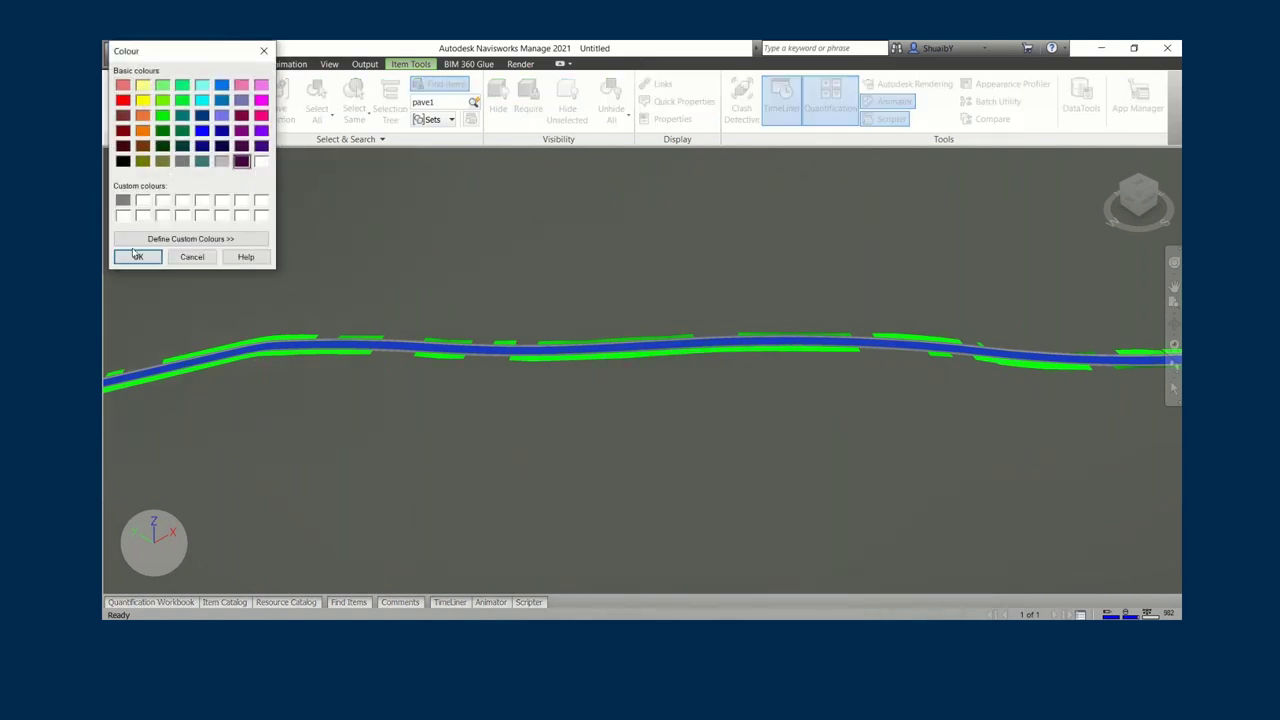
click(130, 260)
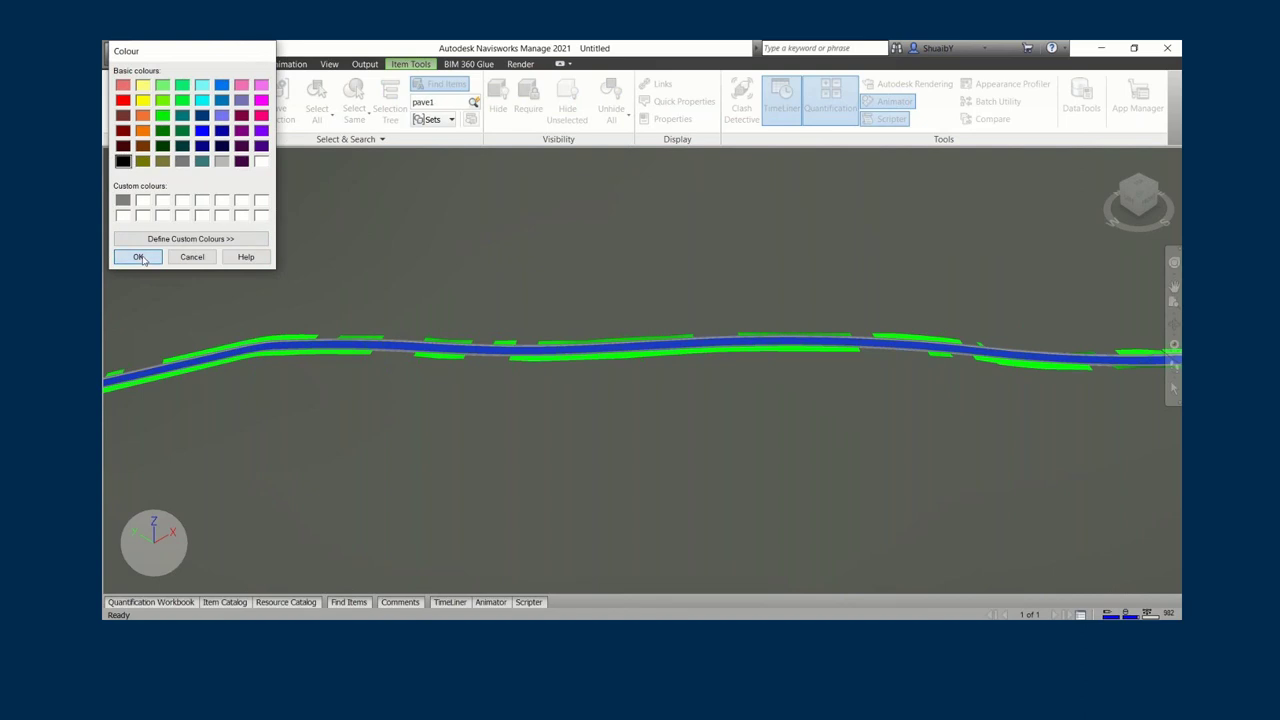
click(515, 275)
scroll(574, 325, up, 5)
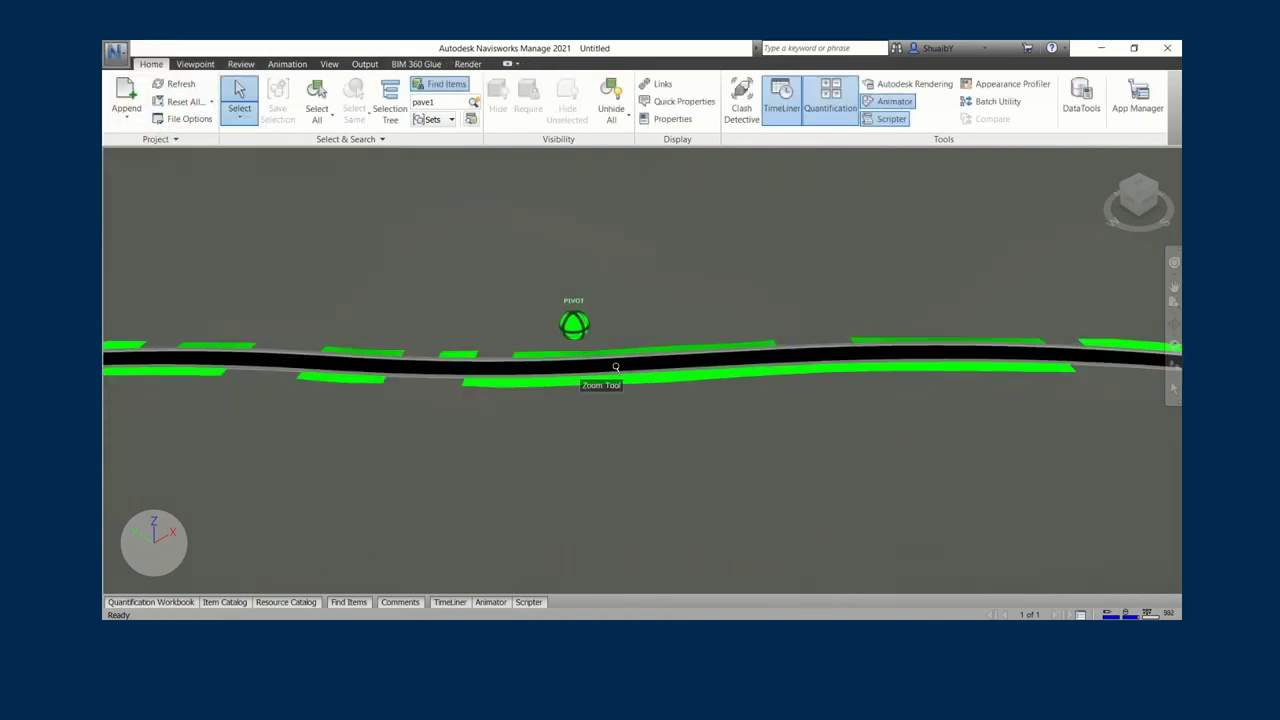
scroll(654, 400, up, 3)
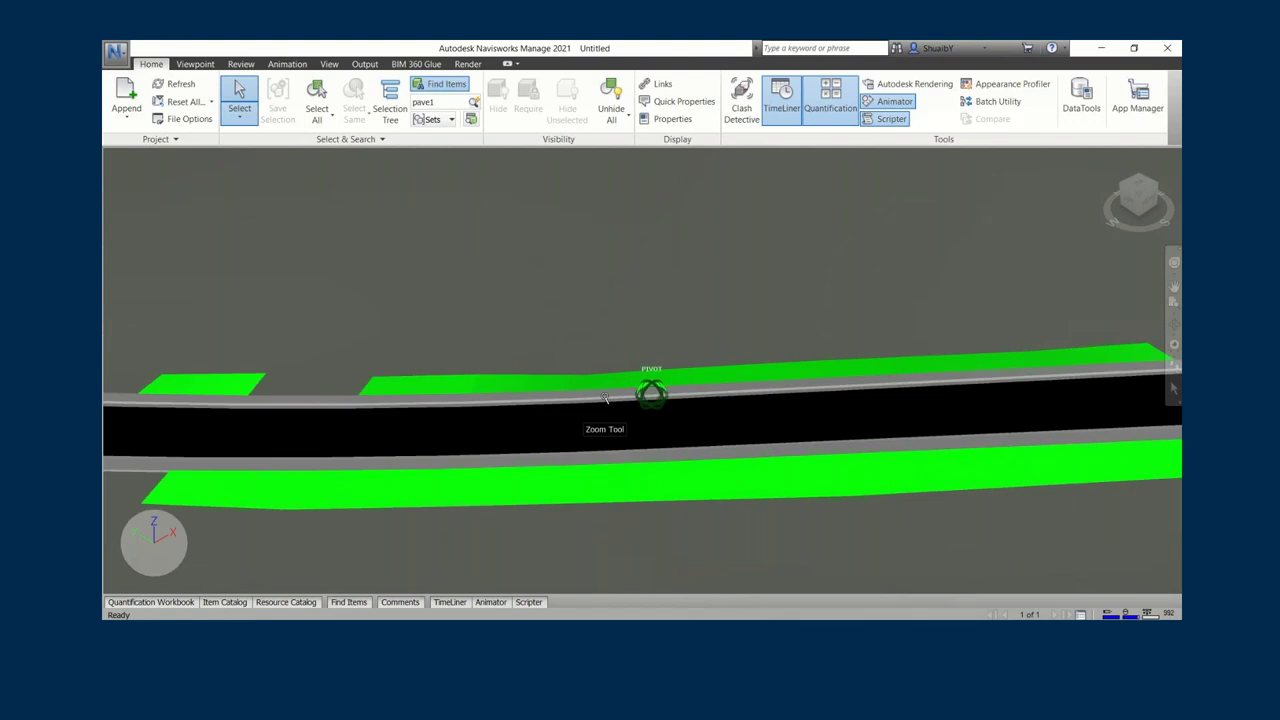
- Change the Find Items CodeName value from Pave1 to Curb and find all matches
click(445, 84)
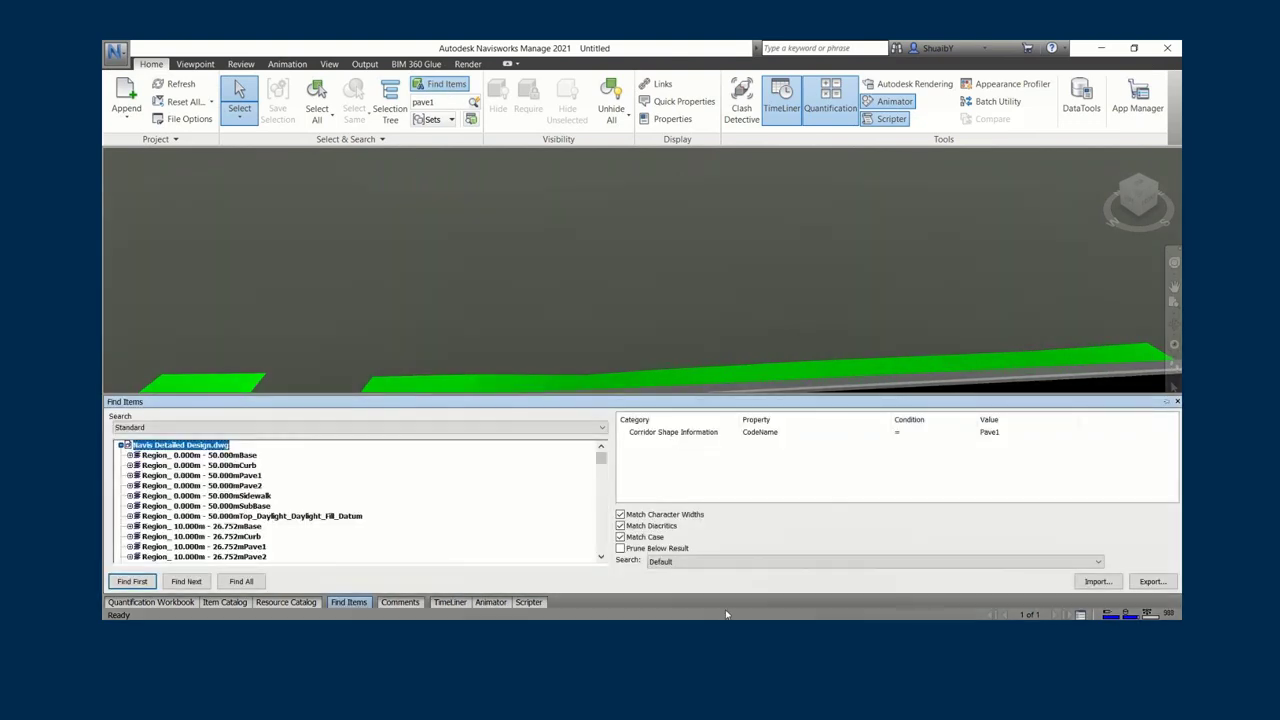
click(668, 433)
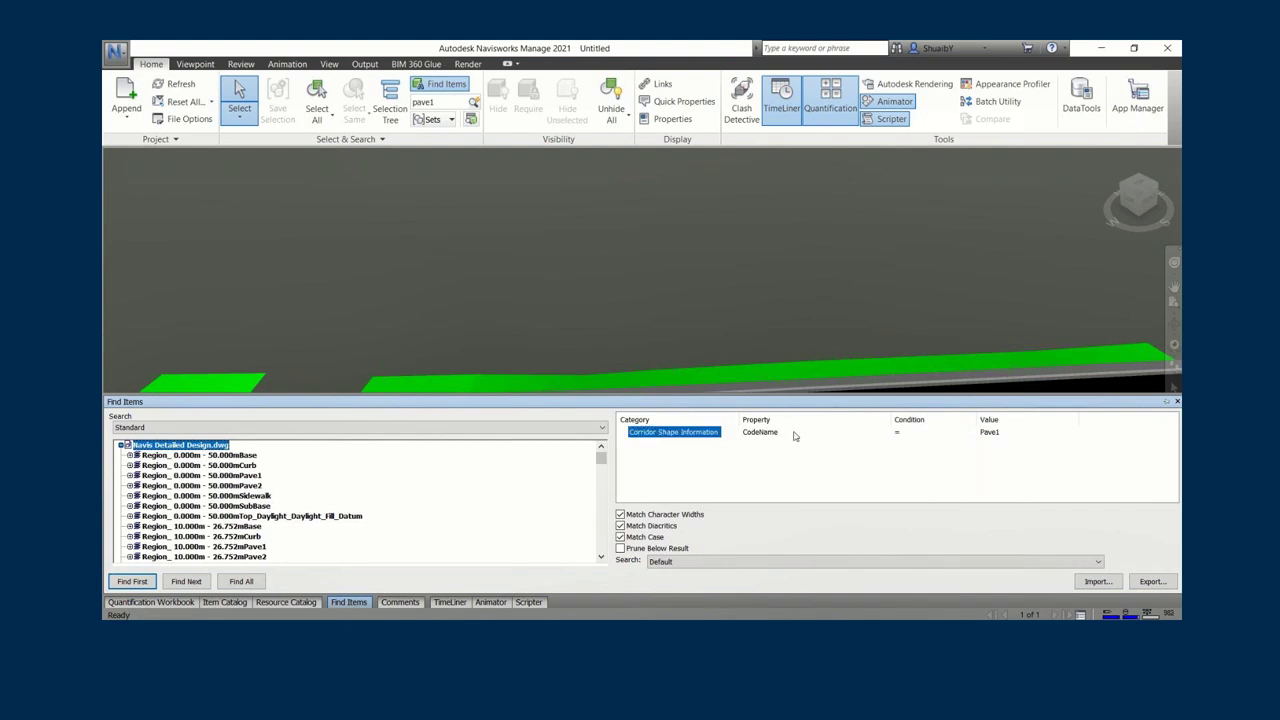
click(1072, 435)
click(1072, 435)
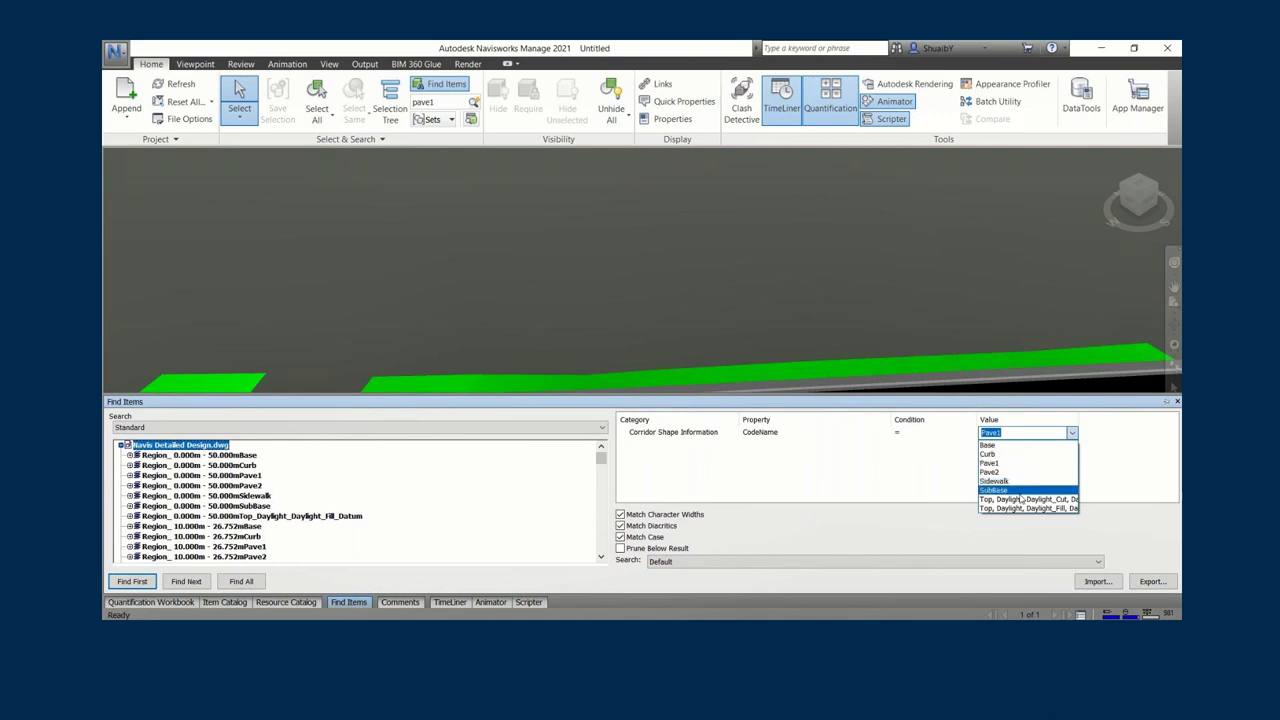
click(988, 454)
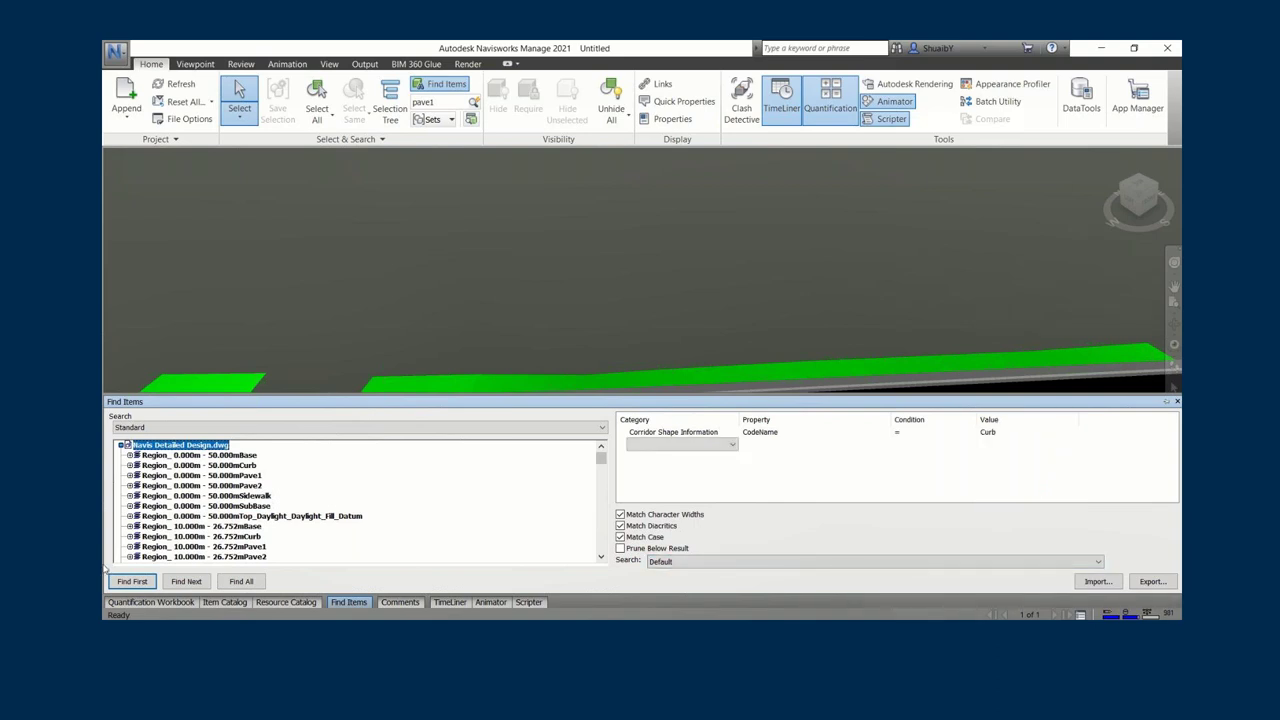
click(241, 581)
scroll(503, 298, up, 5)
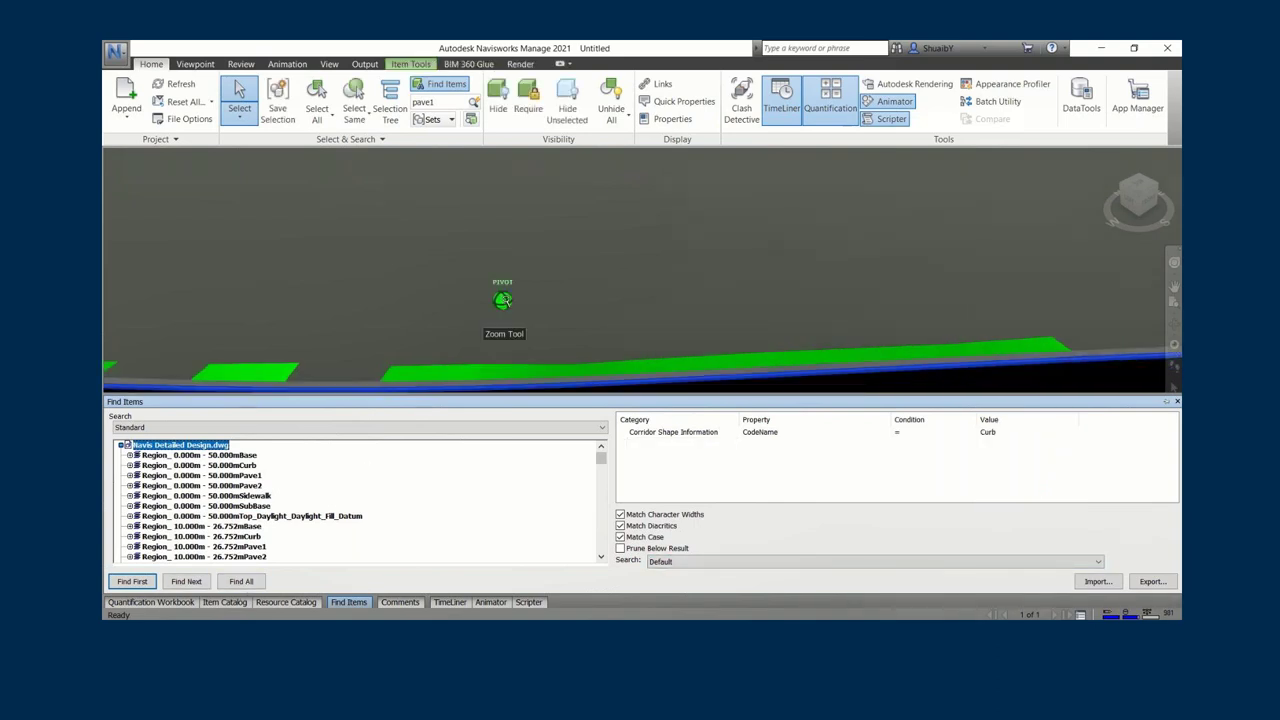
- Clear the selection, reopen Find Items and reselect every curb item
right_click(579, 277)
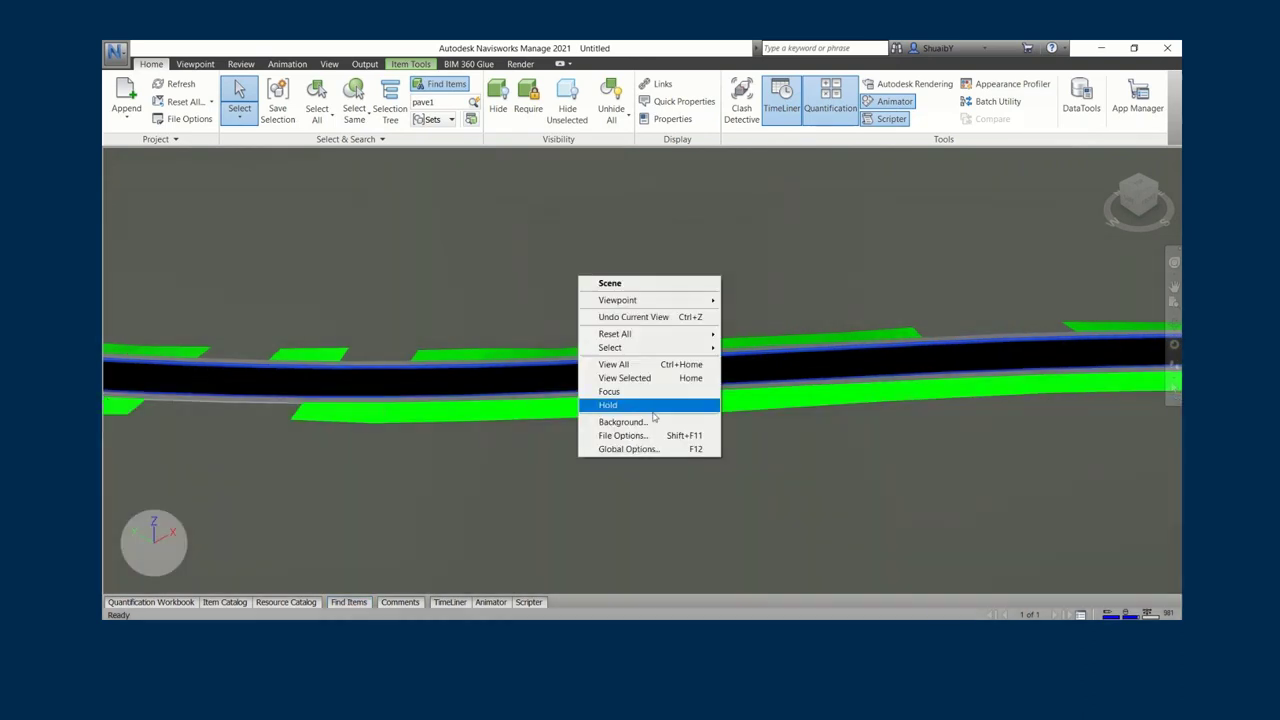
right_click(474, 366)
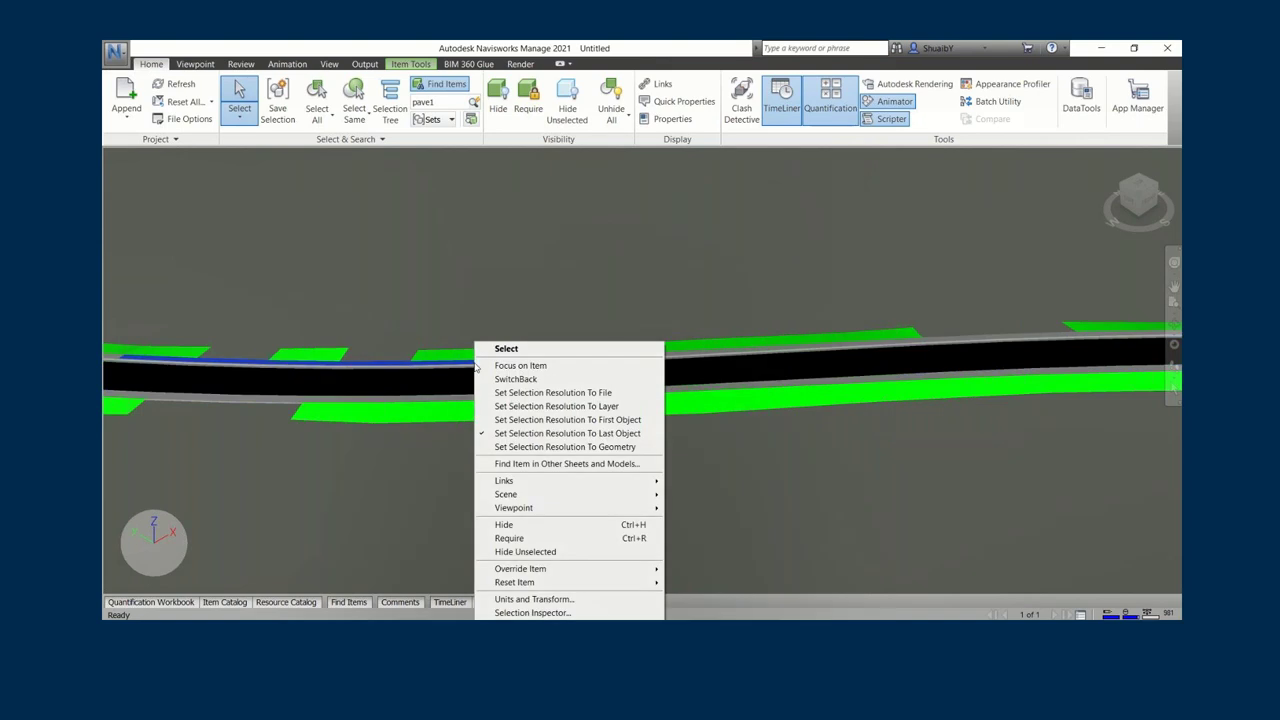
click(853, 488)
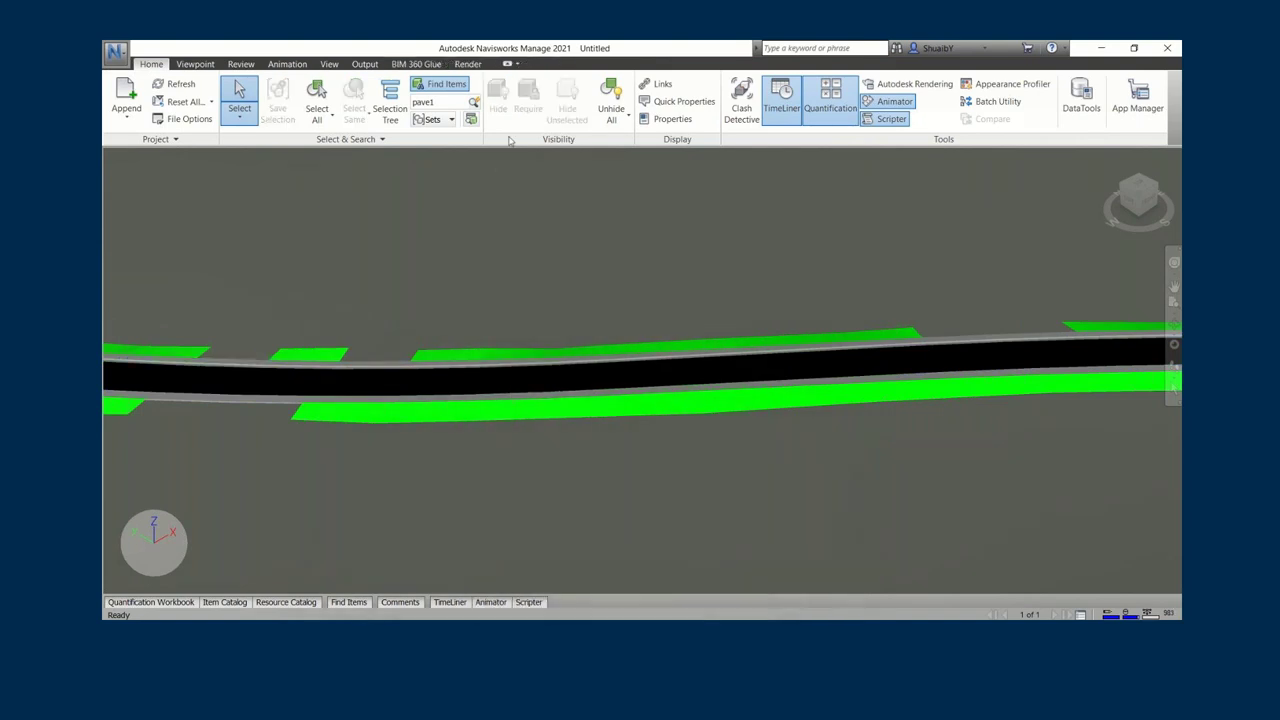
click(453, 88)
click(450, 86)
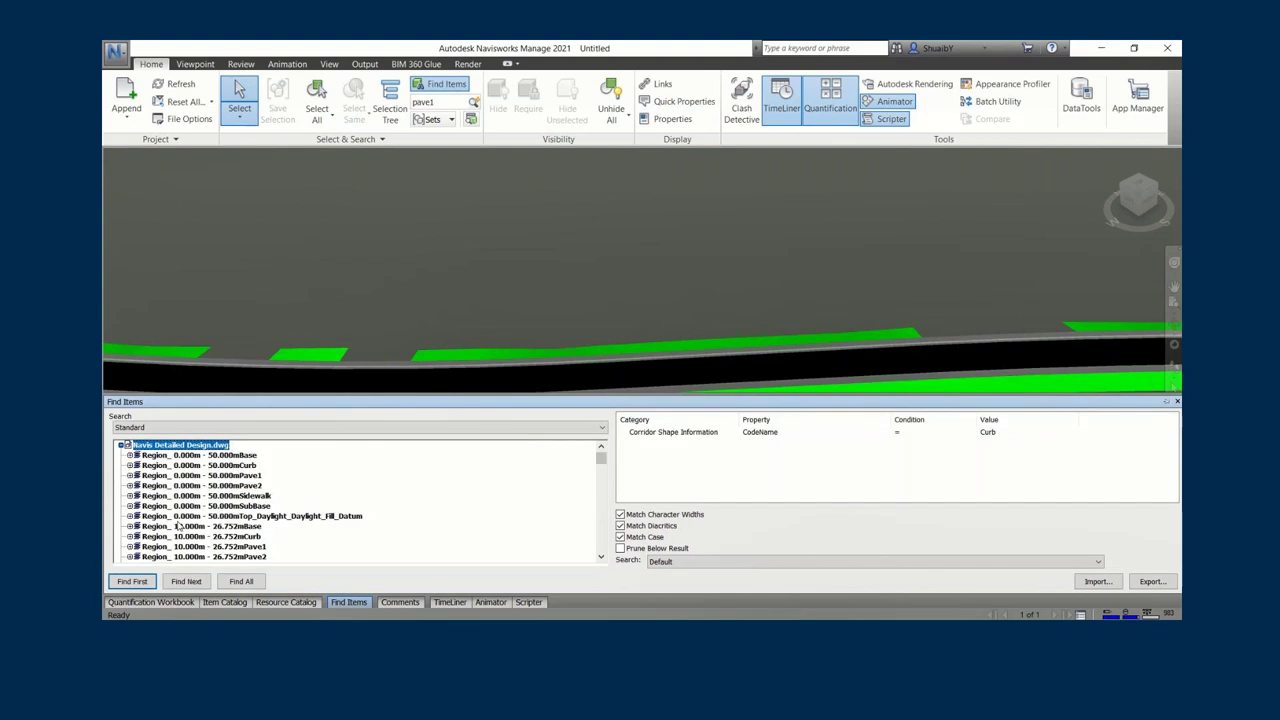
click(241, 581)
- Override the selected curbs' colour to light grey and deselect to review
right_click(596, 361)
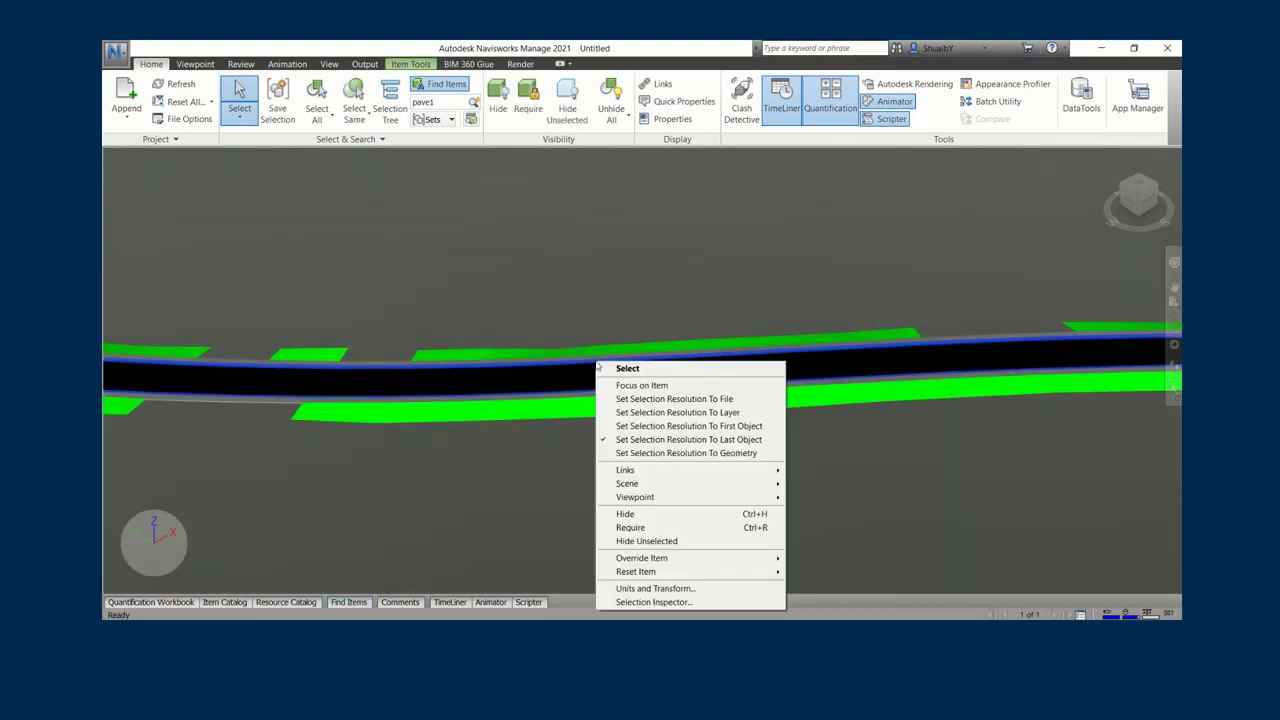
mouse_move(700, 558)
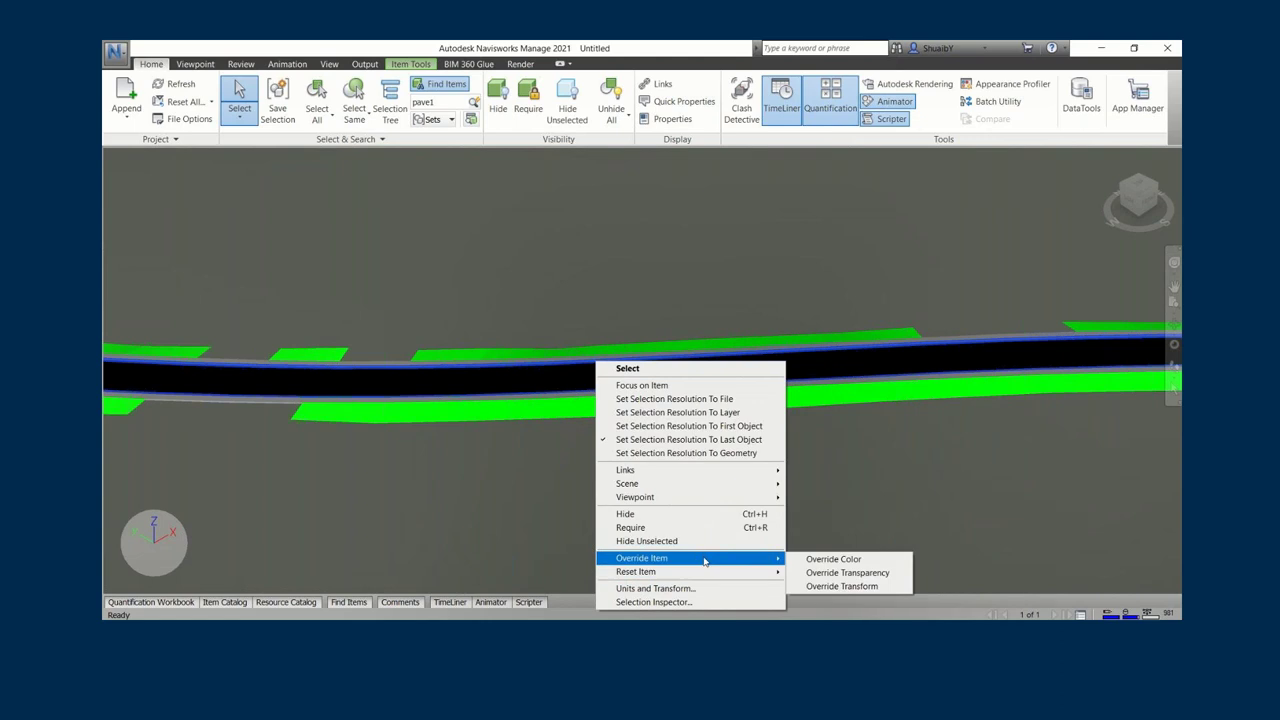
click(819, 560)
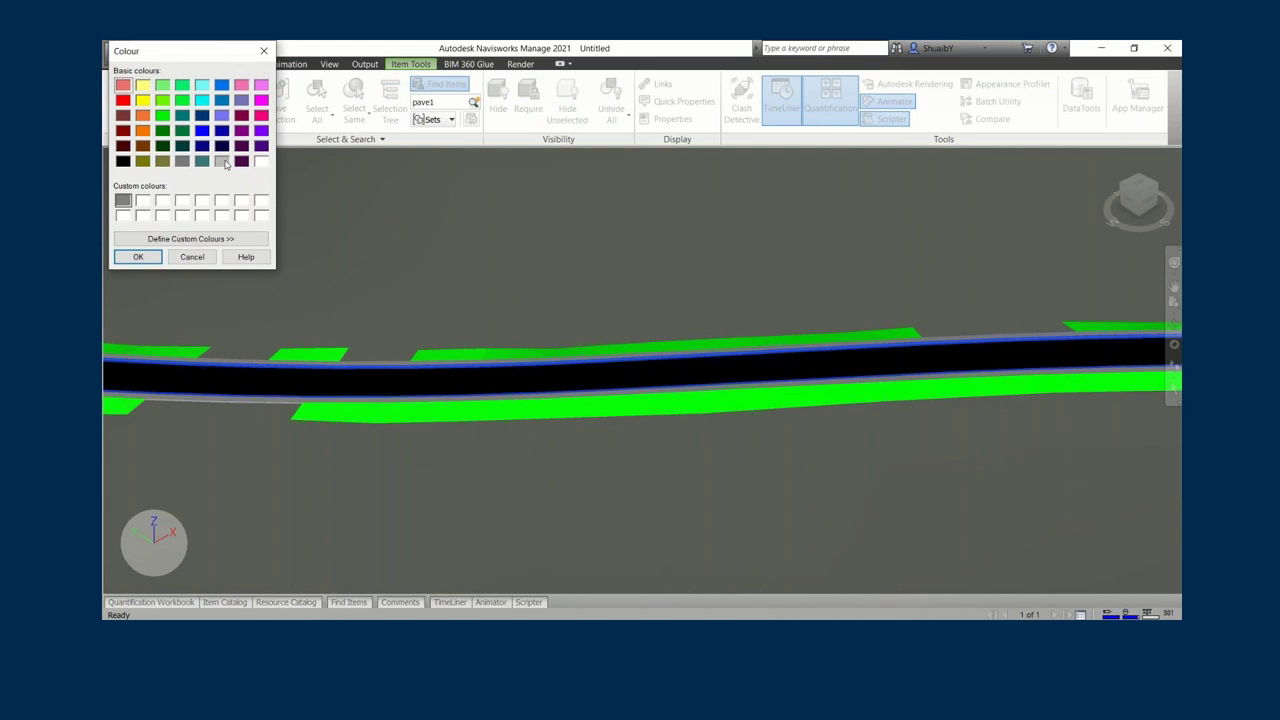
click(222, 161)
click(138, 257)
click(455, 423)
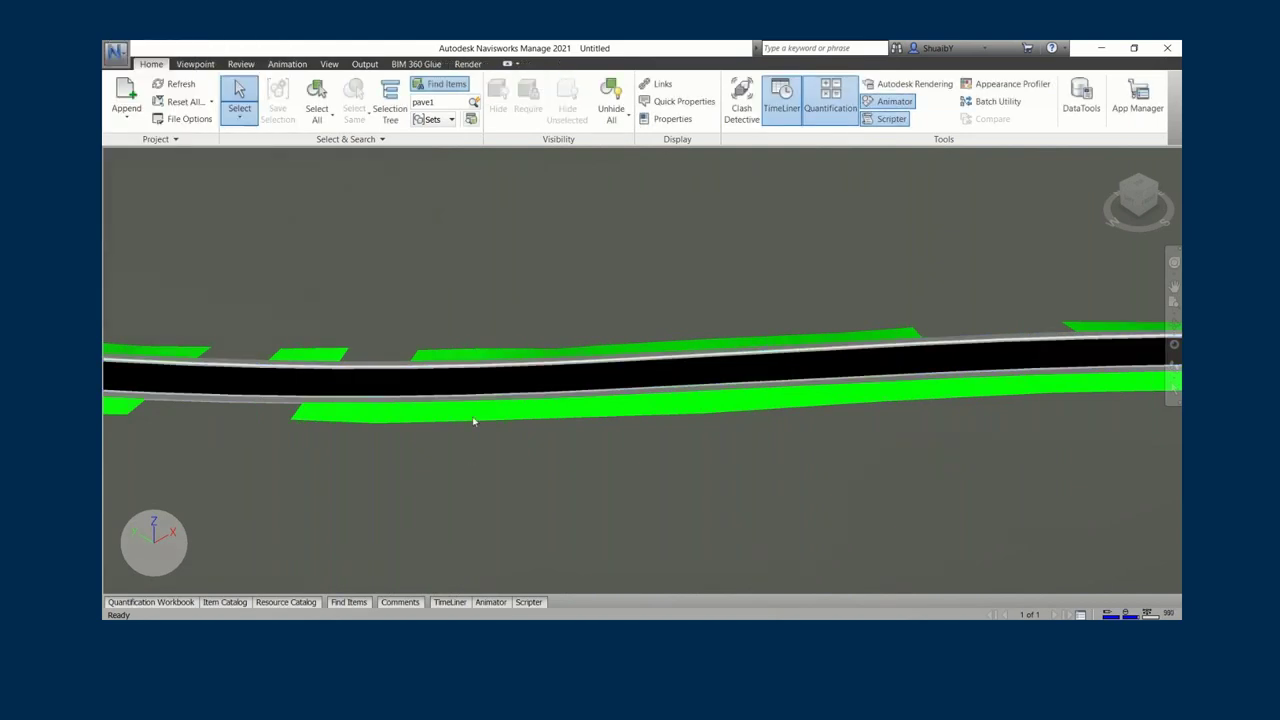
scroll(491, 386, up, 3)
scroll(636, 345, up, 5)
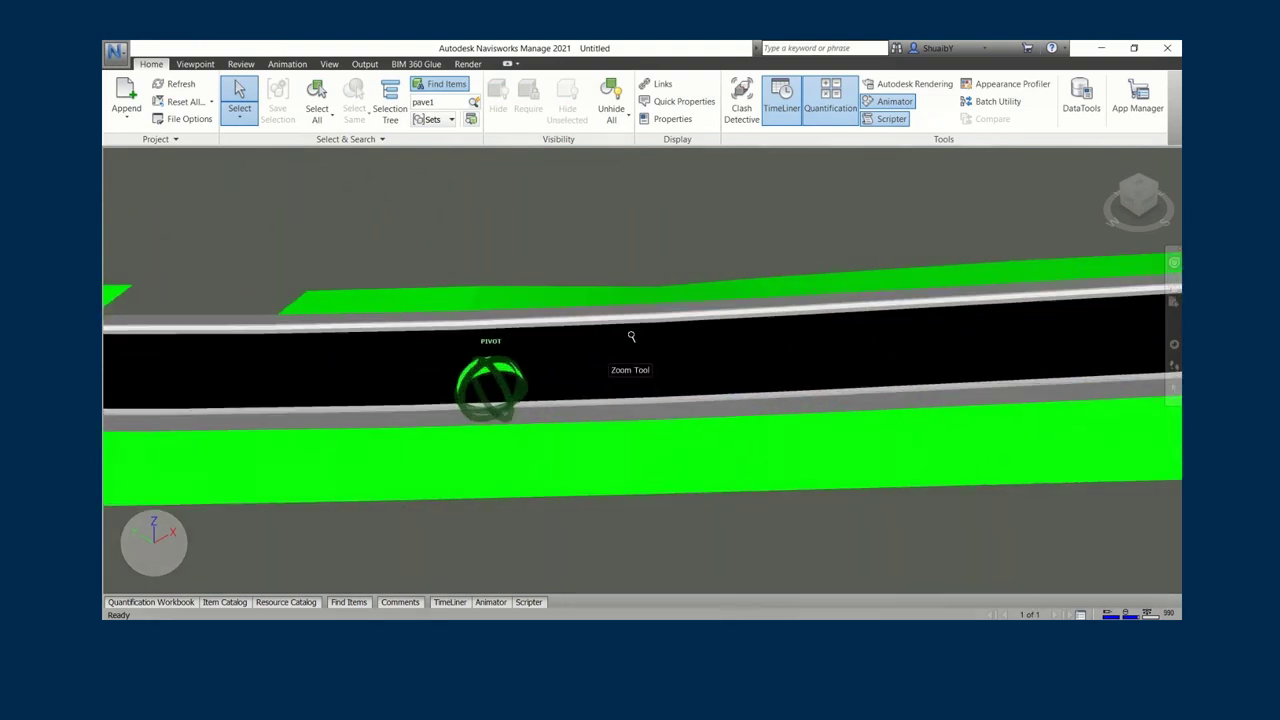
- Tilt the 3D view and inspect the strip beside the road
click(655, 288)
shift+middle_drag(557, 296, 533, 404)
click(533, 404)
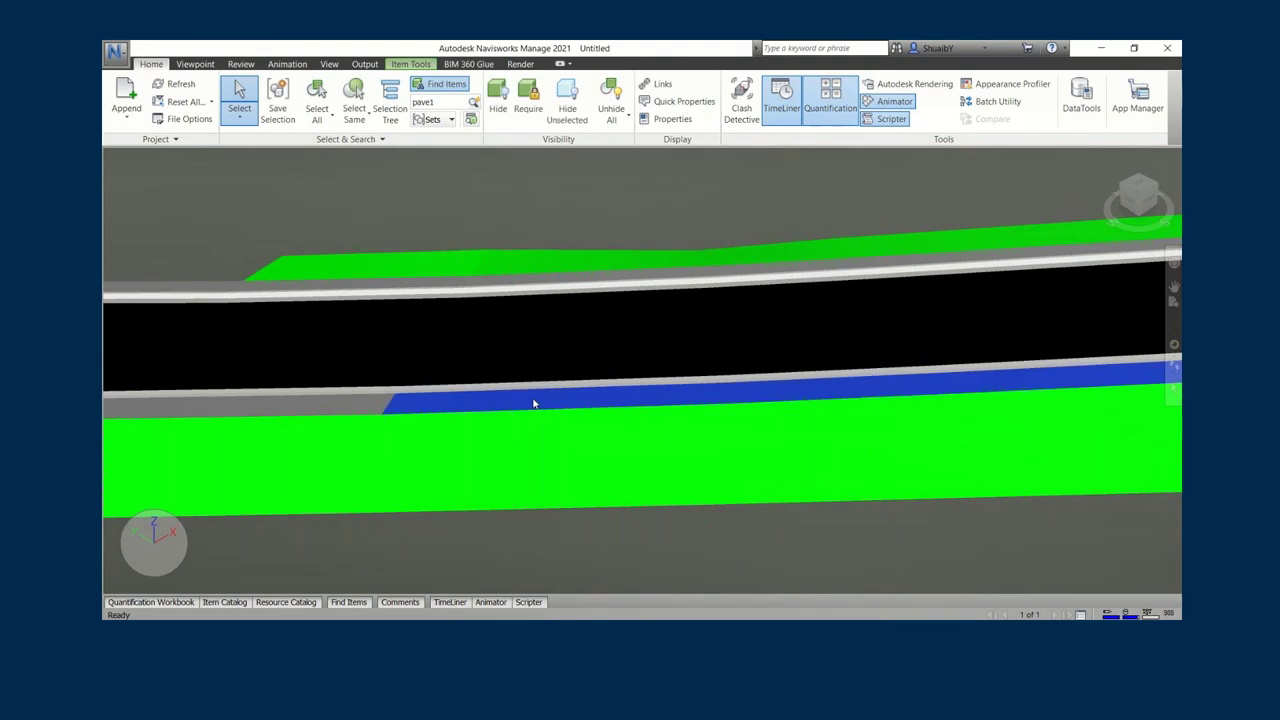
click(553, 573)
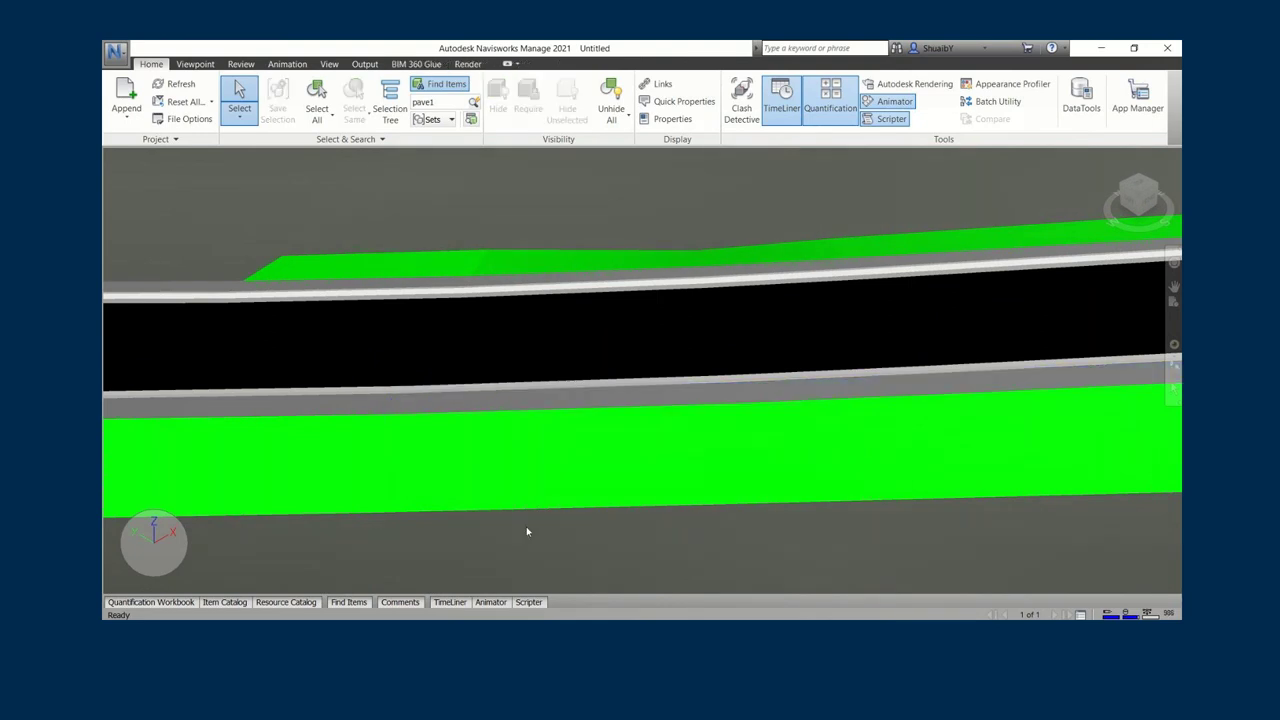
- Orbit along the road and inspect the strips beside the left and right kerbs
shift+middle_drag(500, 514, 699, 489)
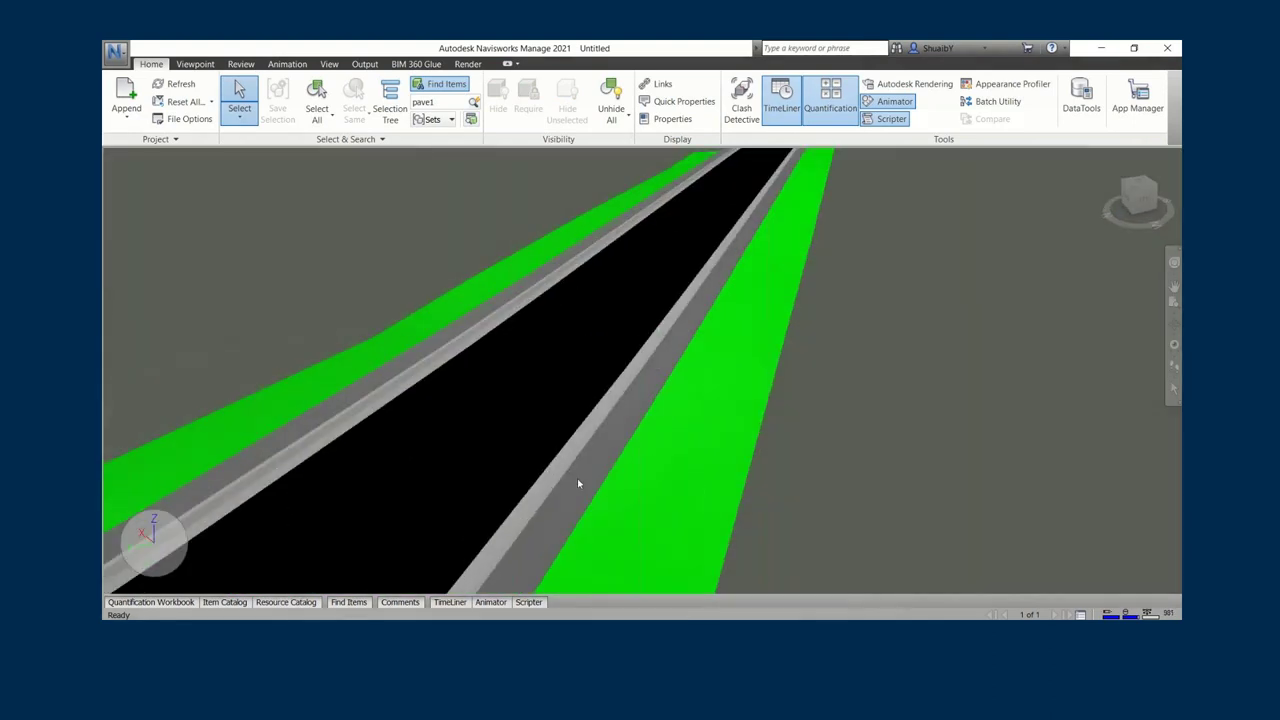
shift+middle_drag(577, 484, 566, 466)
click(345, 400)
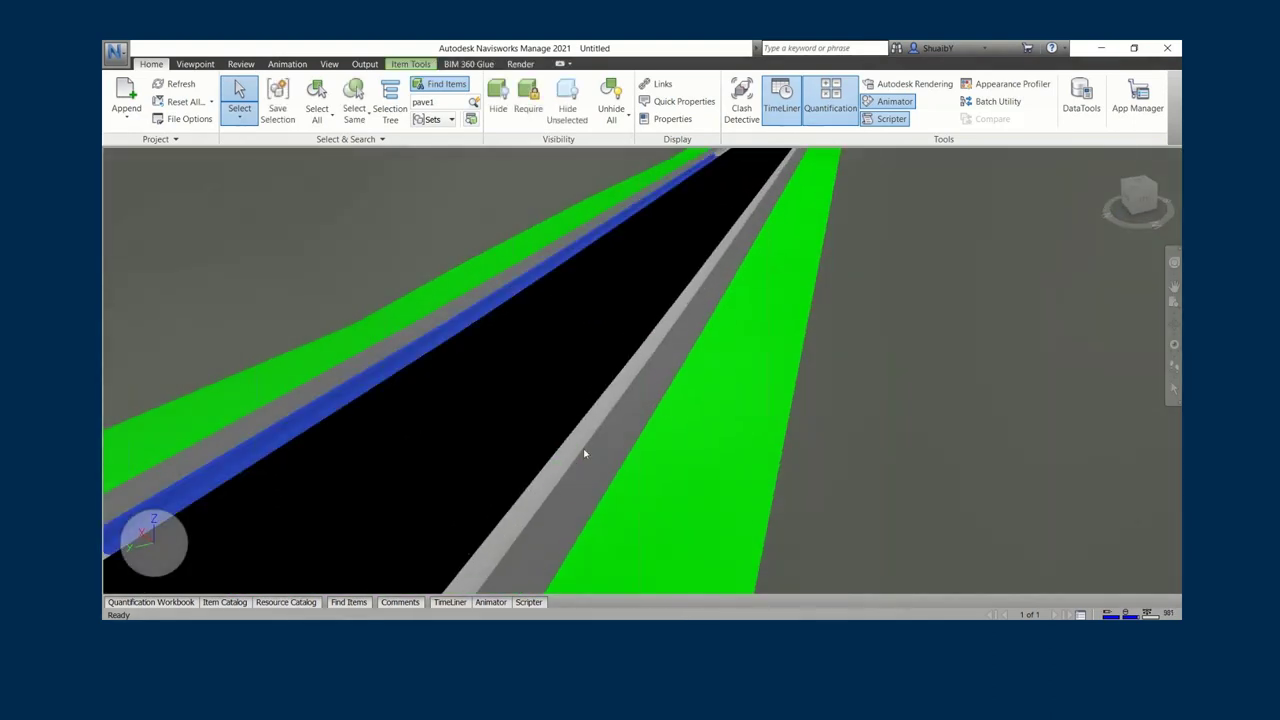
click(640, 437)
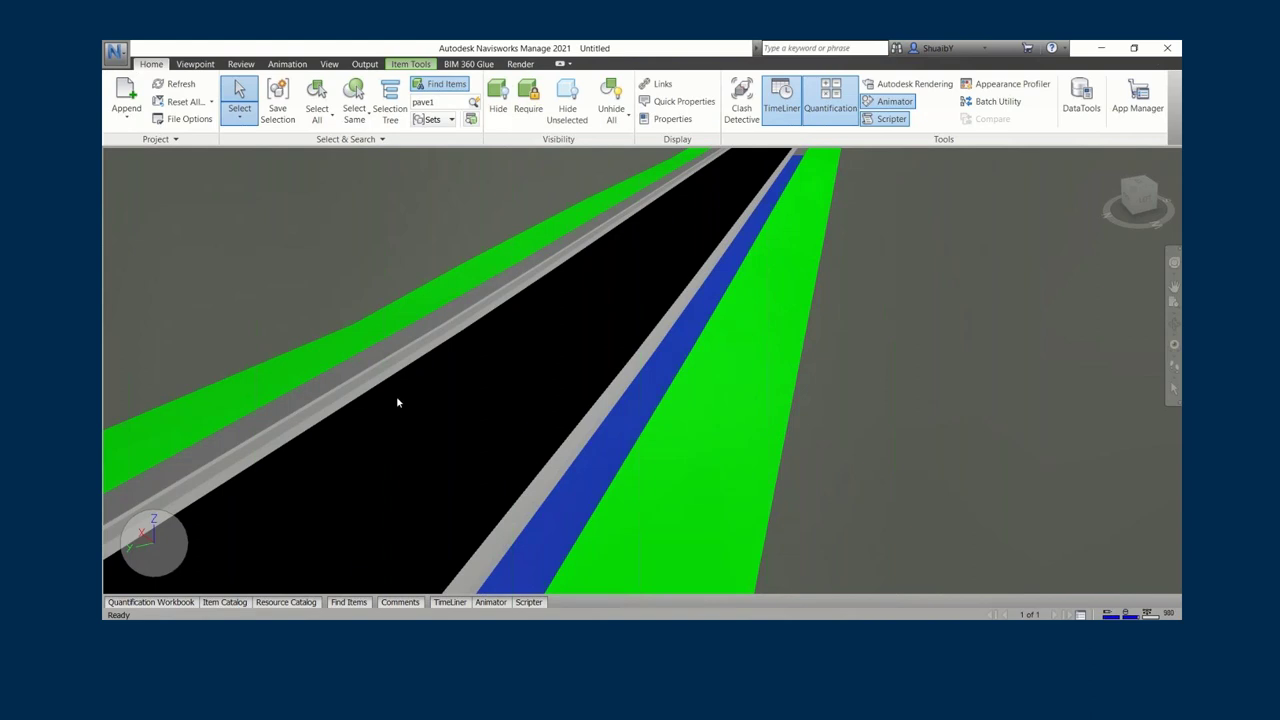
- Reopen Find Items and start editing the Curb search value
click(432, 88)
click(432, 88)
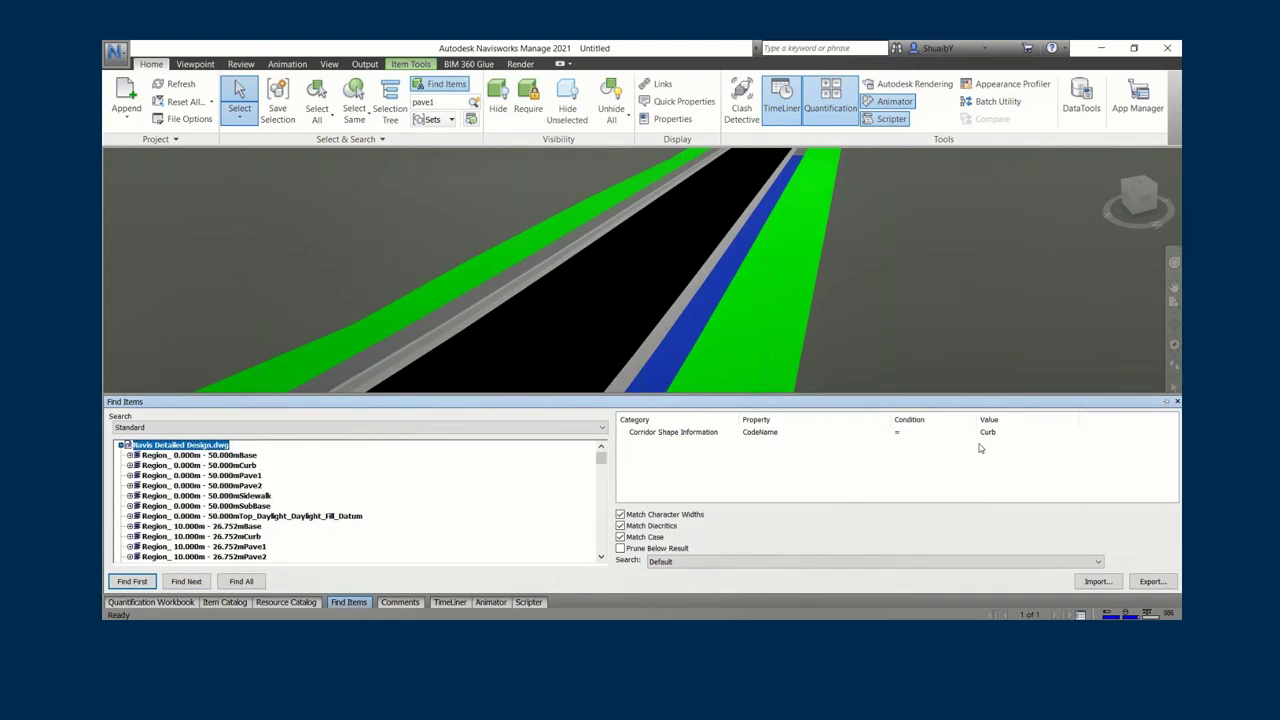
click(988, 432)
- Change the CodeName value to Sidewalk and find all sidewalk items
click(1073, 434)
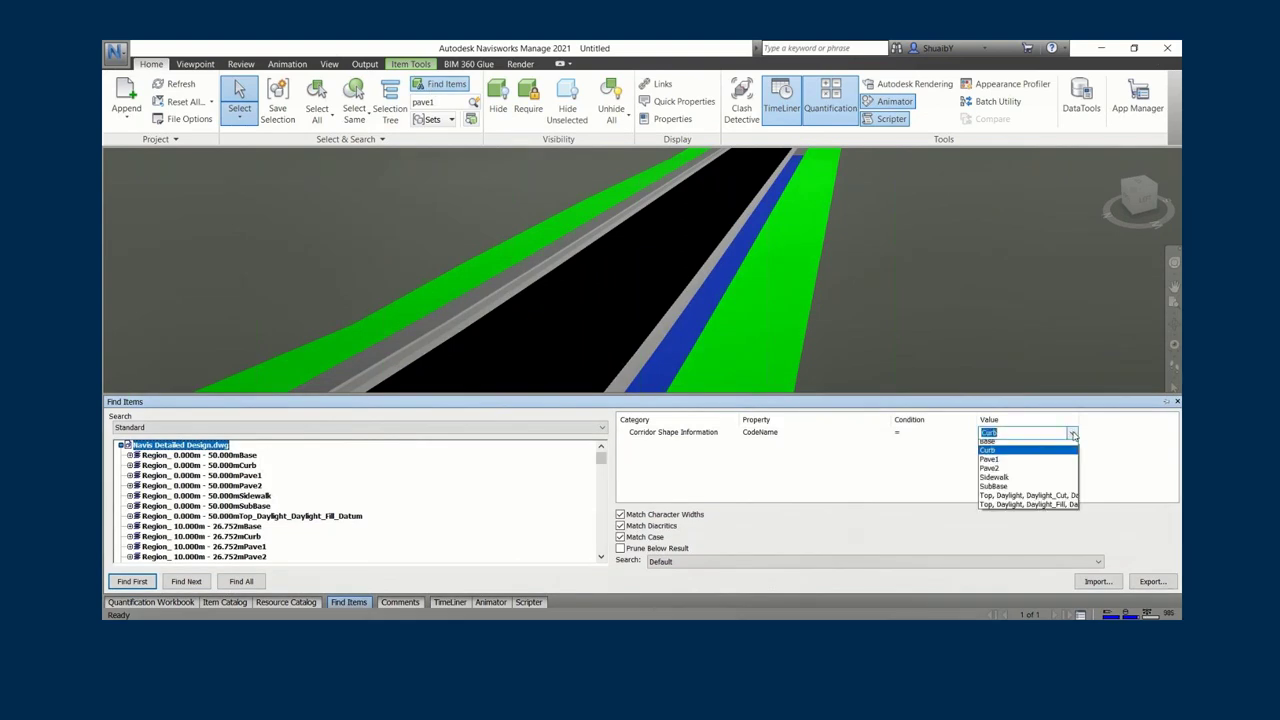
click(994, 477)
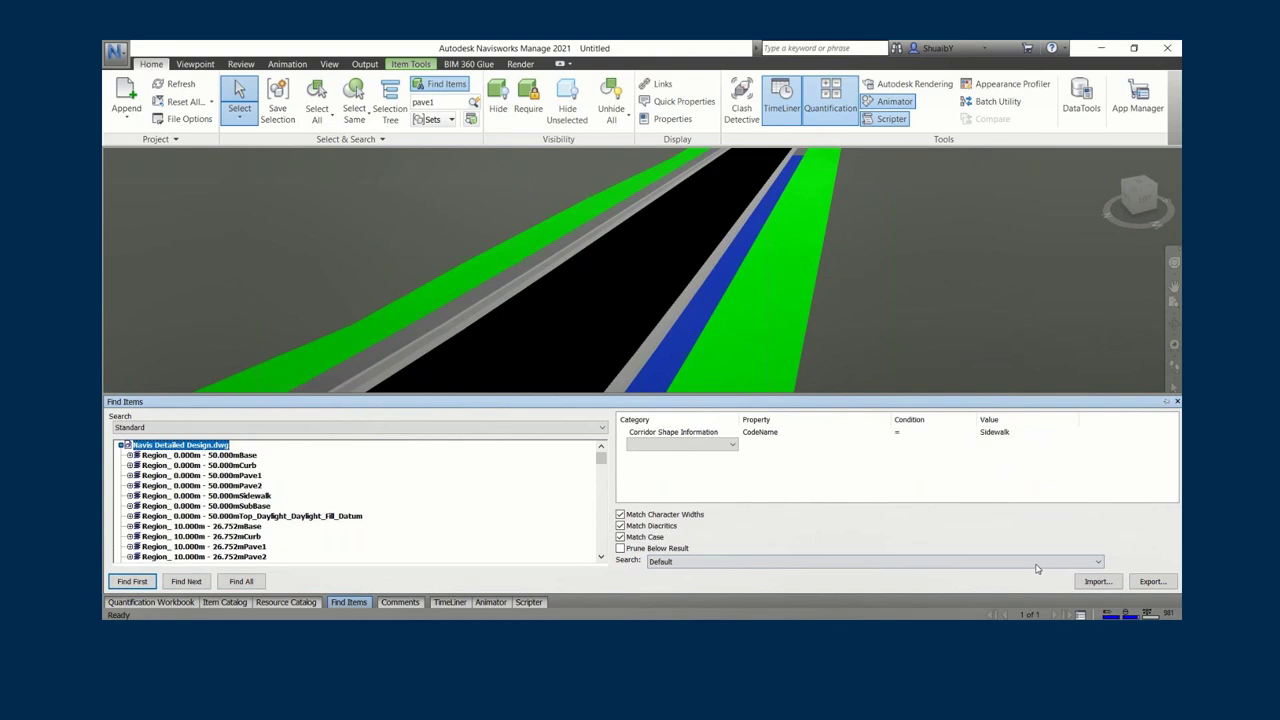
click(244, 583)
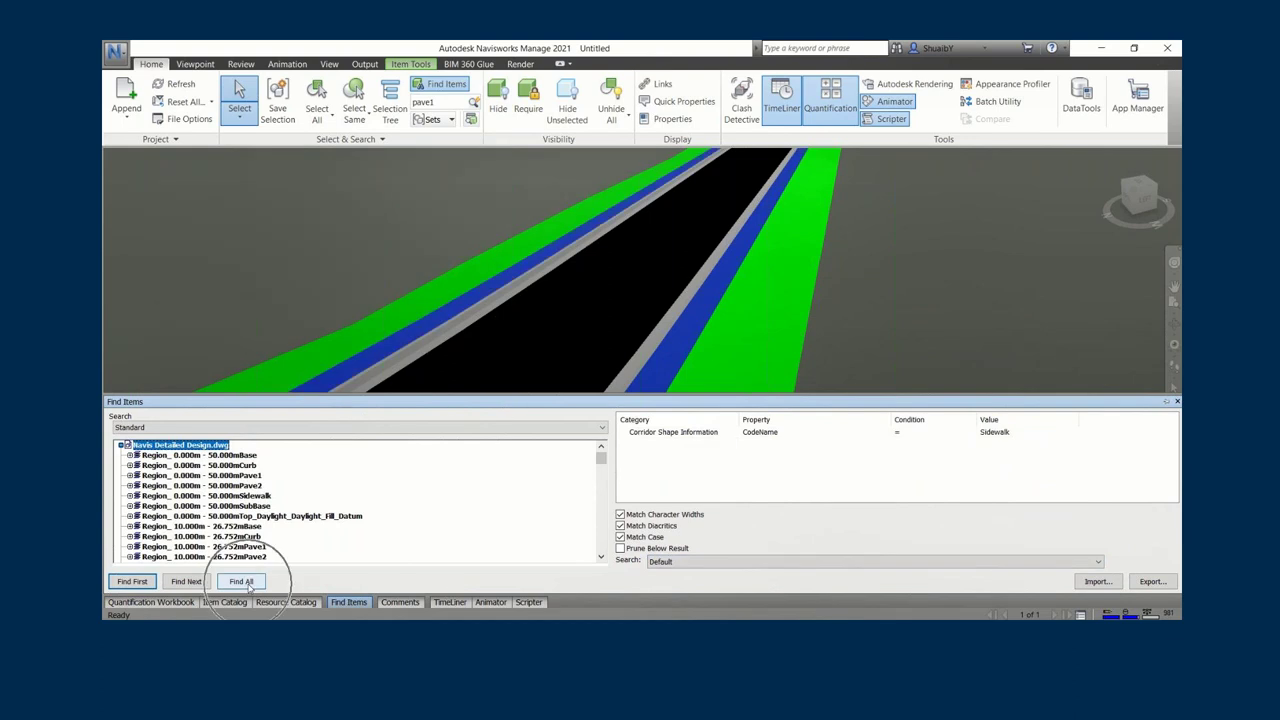
- Override the selected sidewalk strips' colour to brown and deselect to view it
right_click(490, 287)
mouse_move(600, 484)
click(739, 482)
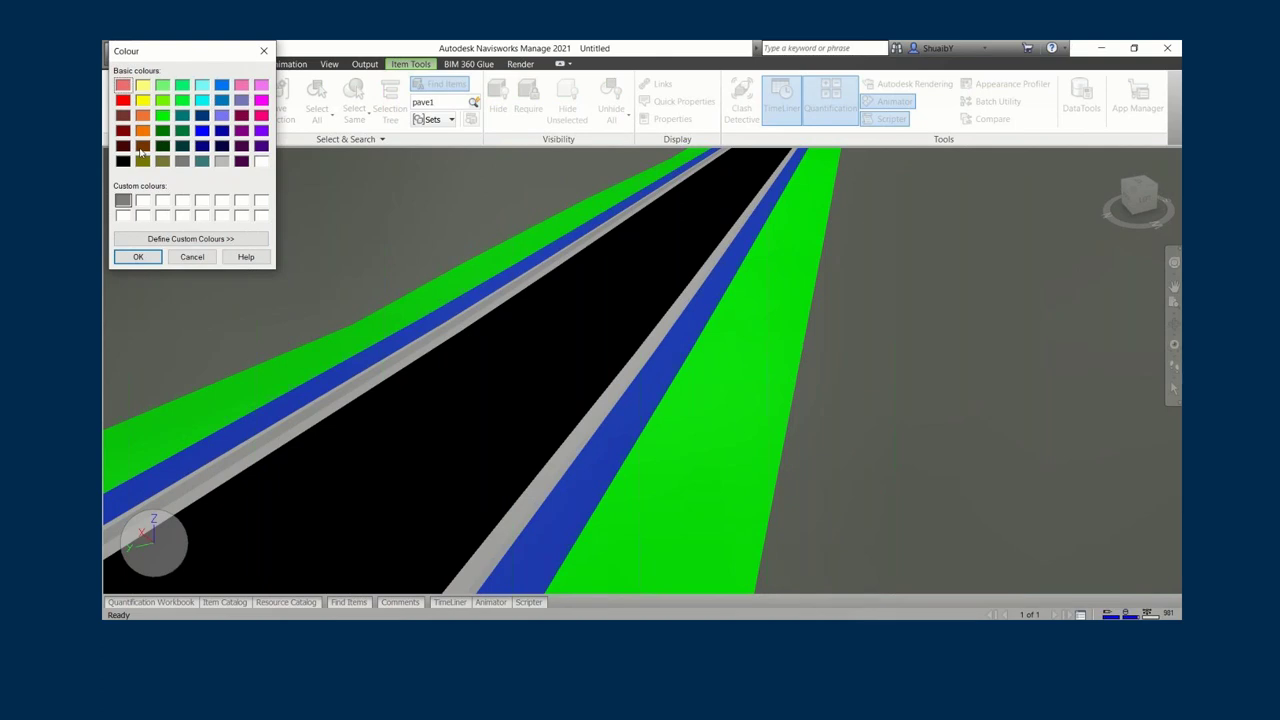
click(138, 257)
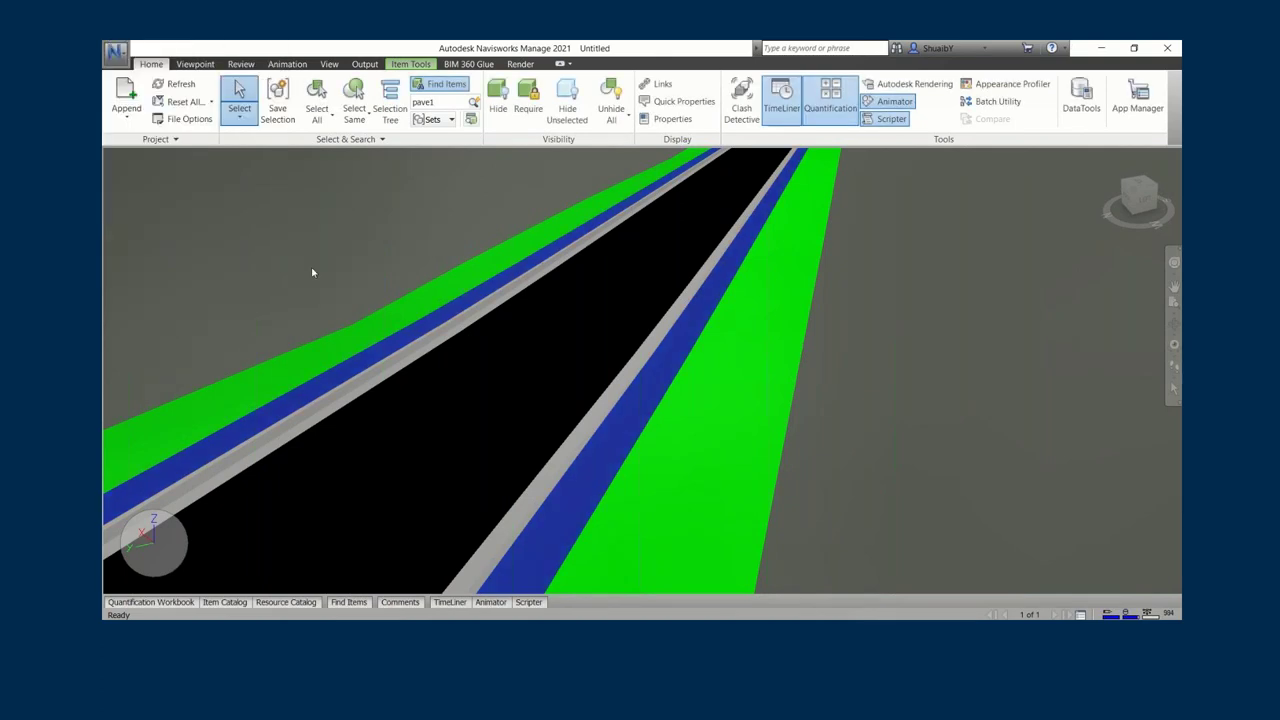
click(874, 324)
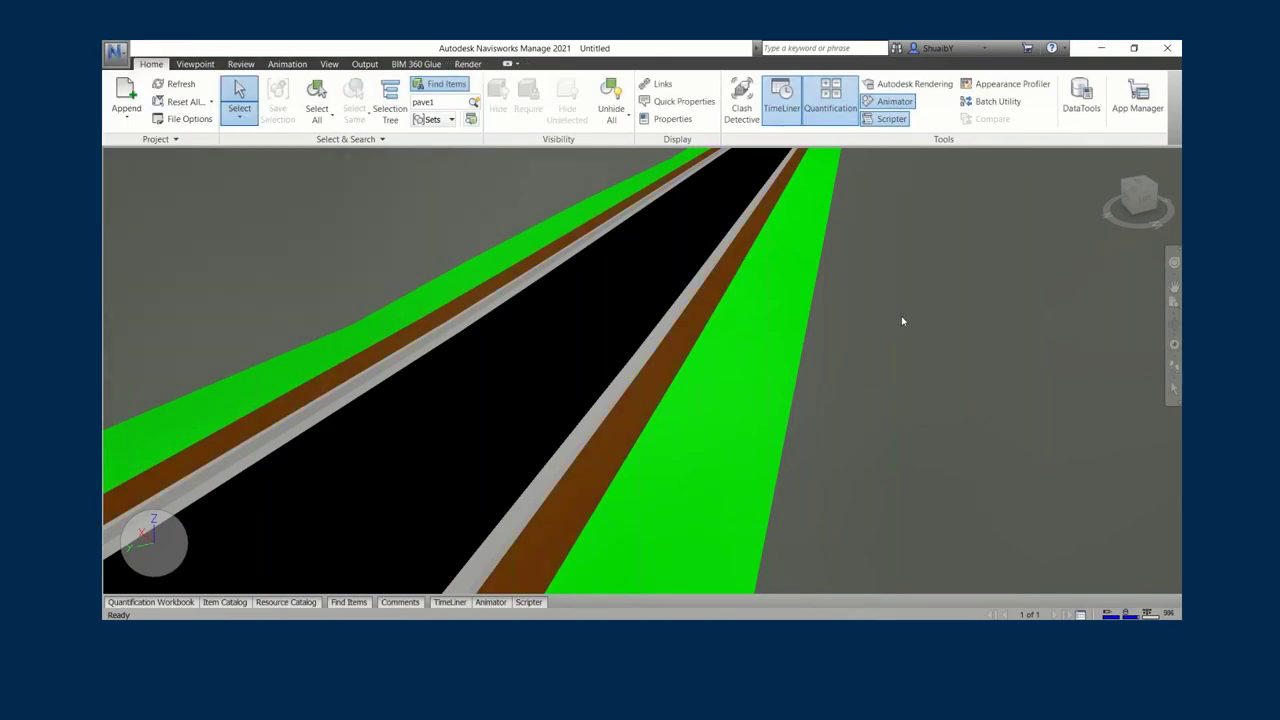
- Orbit the colour-coded road to a diagonal view and bring up the empty TimeLiner panel
click(771, 368)
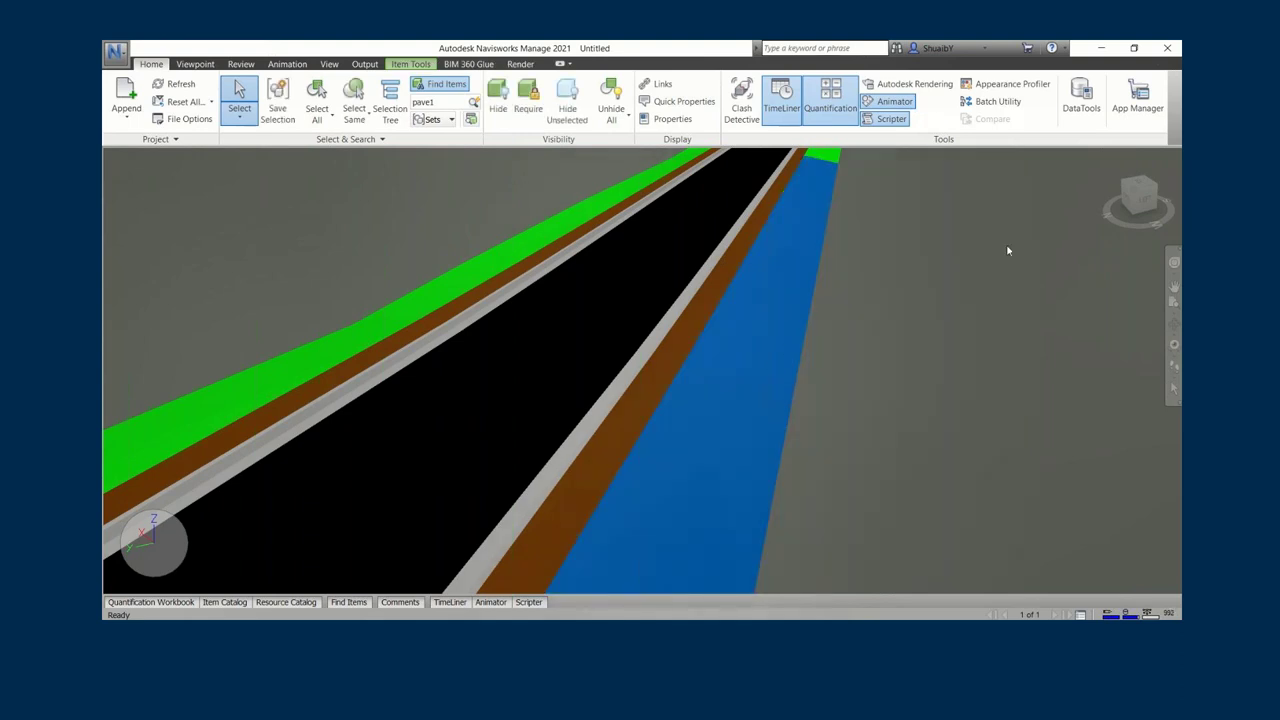
click(948, 290)
scroll(864, 356, down, 2)
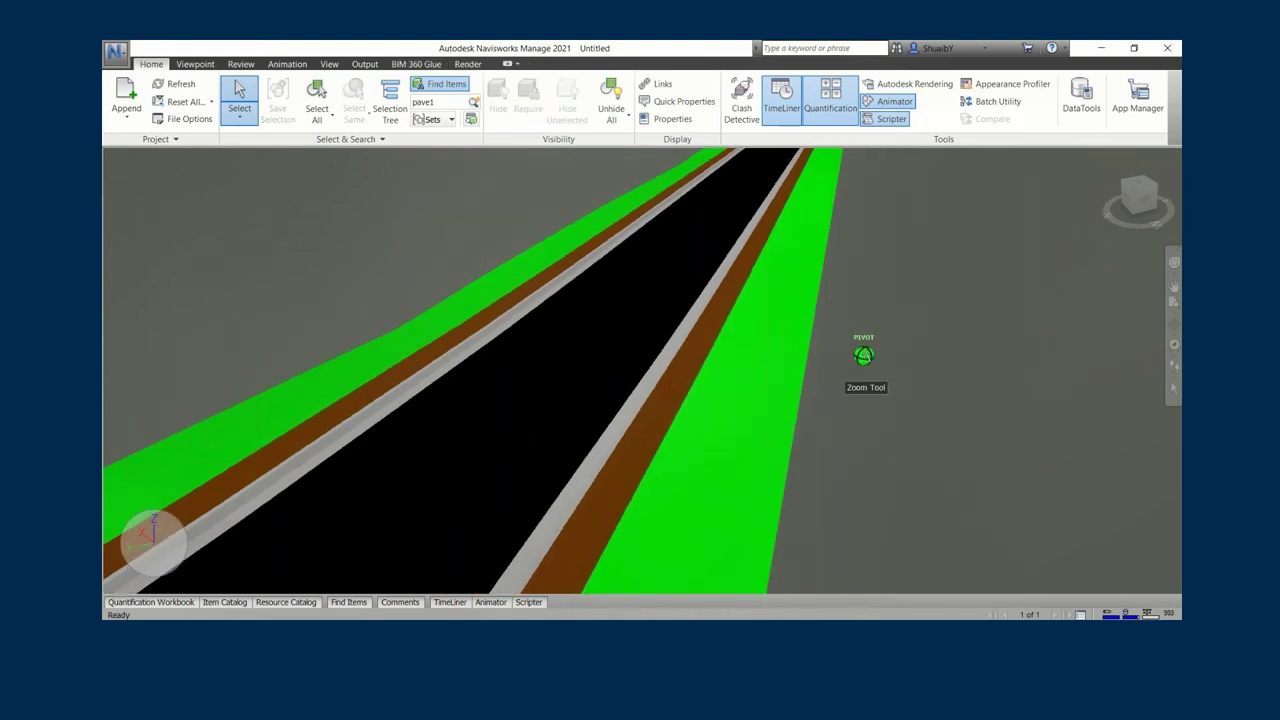
scroll(864, 356, down, 4)
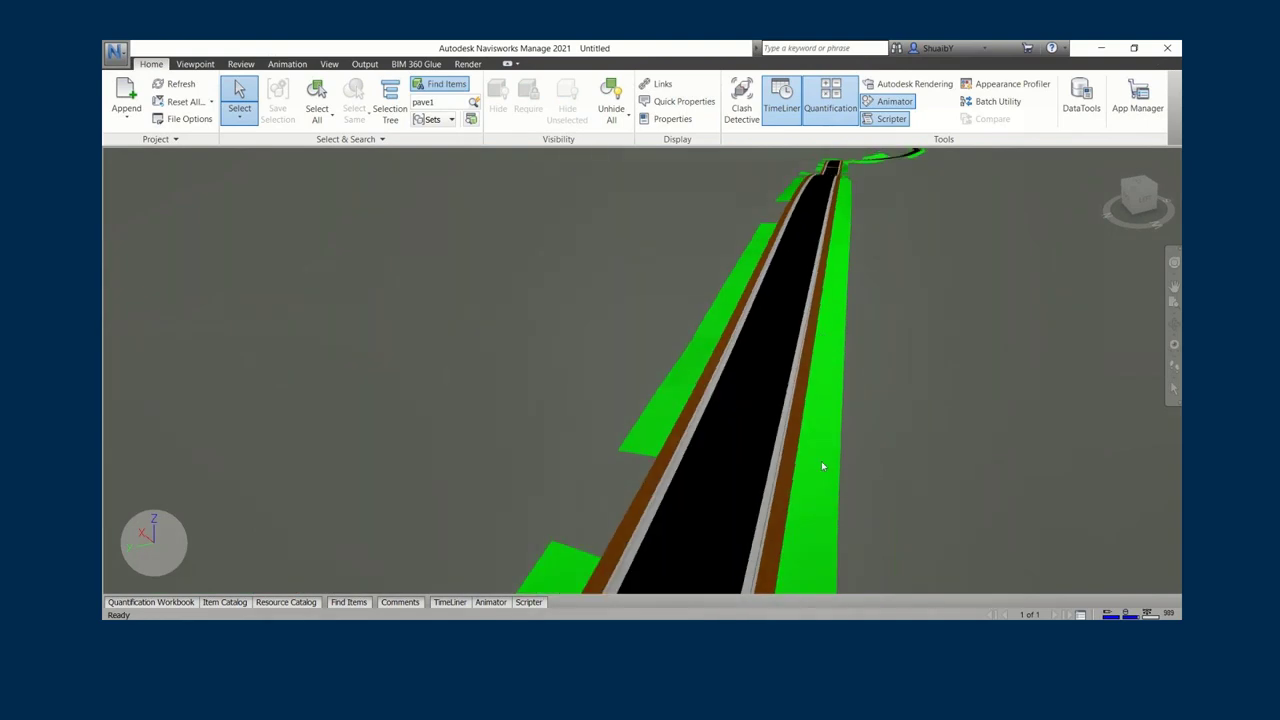
shift+middle_drag(821, 461, 449, 232)
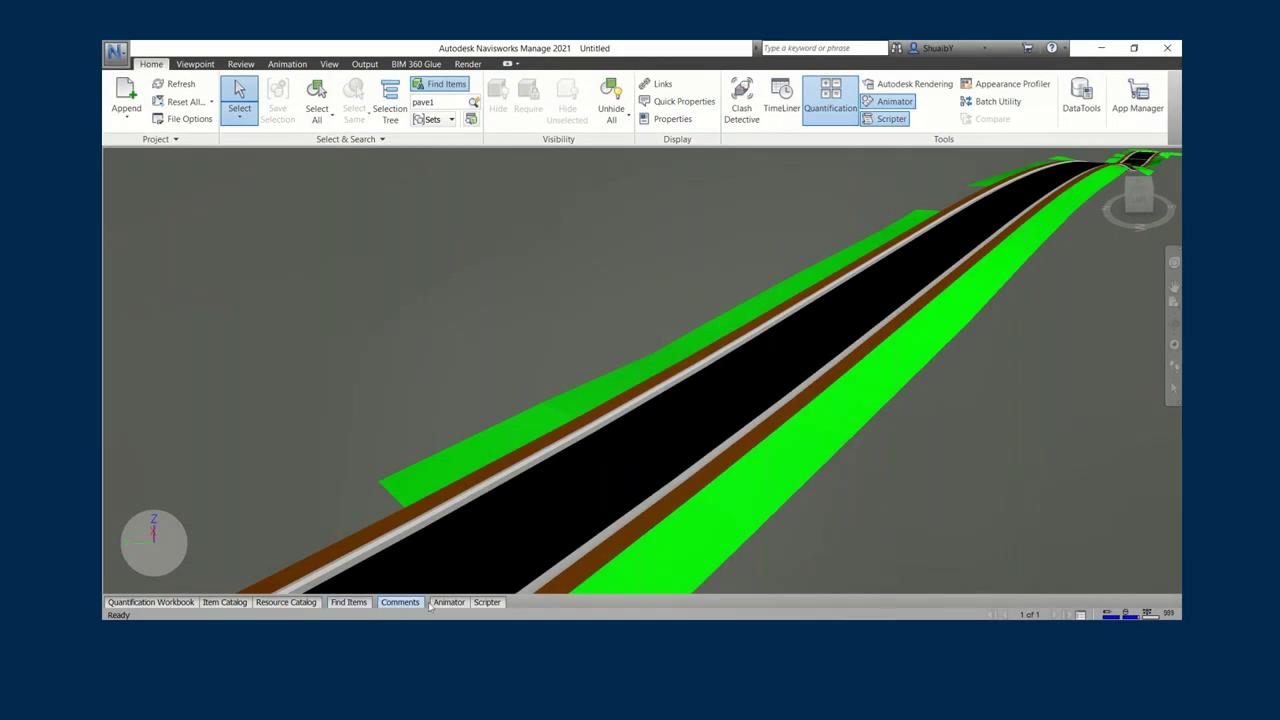
click(203, 604)
click(781, 100)
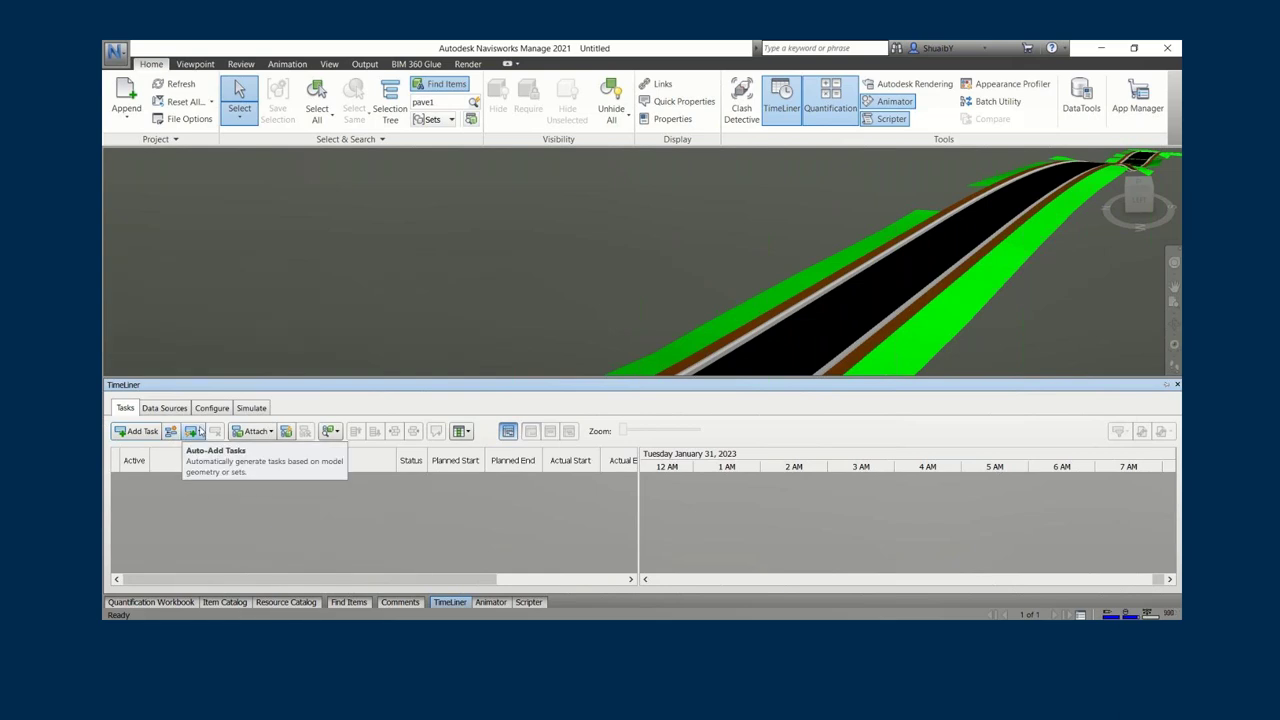
- Auto-add a task for every topmost item, then export the schedule over RoadsWebinar2021.csv
click(197, 431)
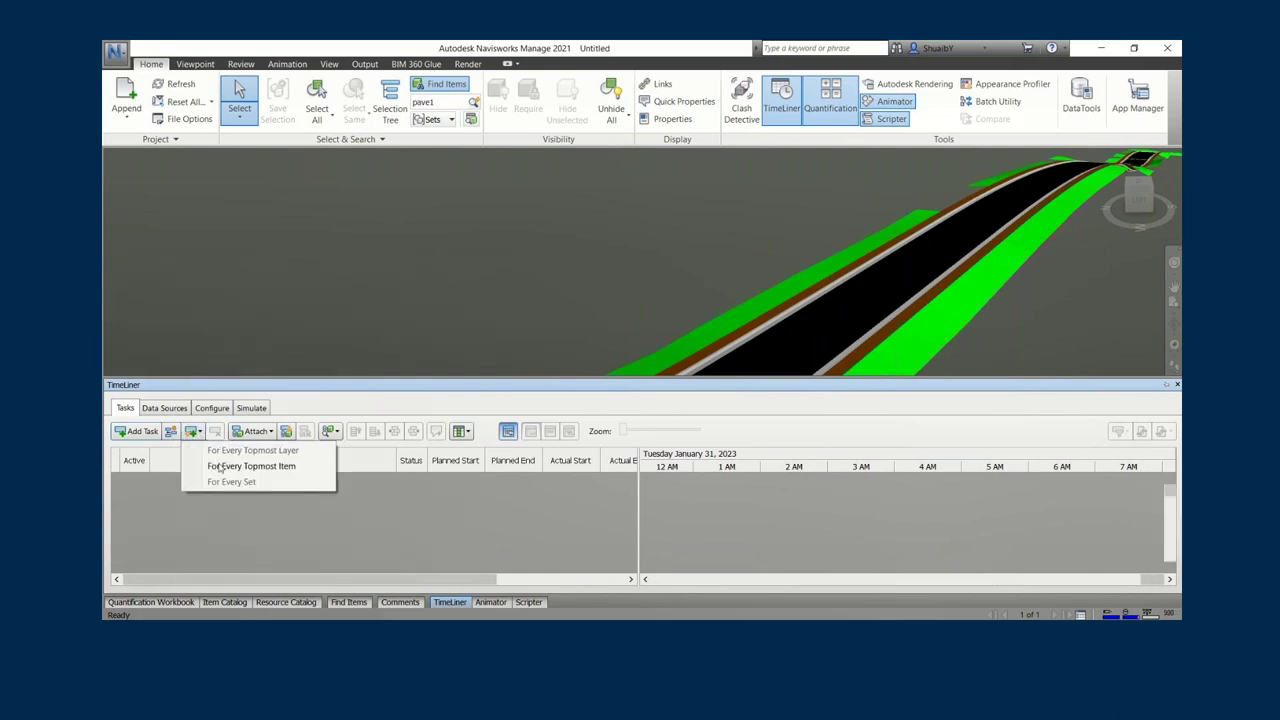
click(221, 466)
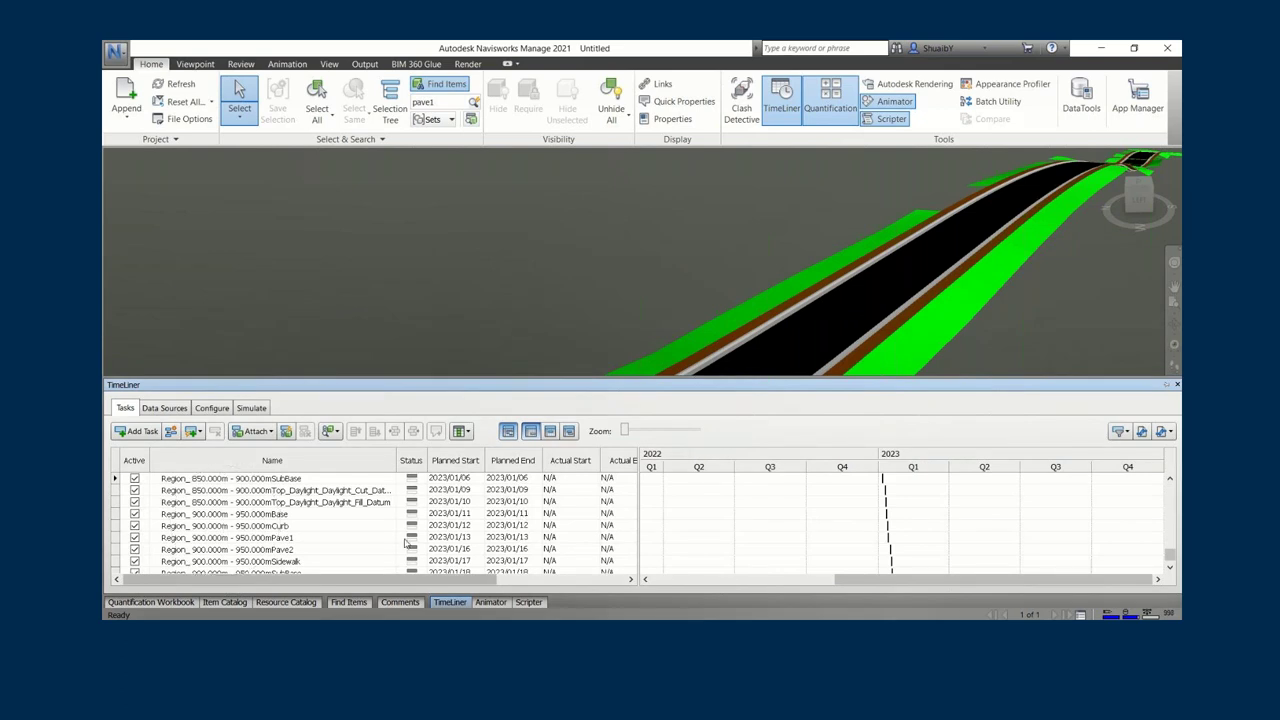
click(1174, 431)
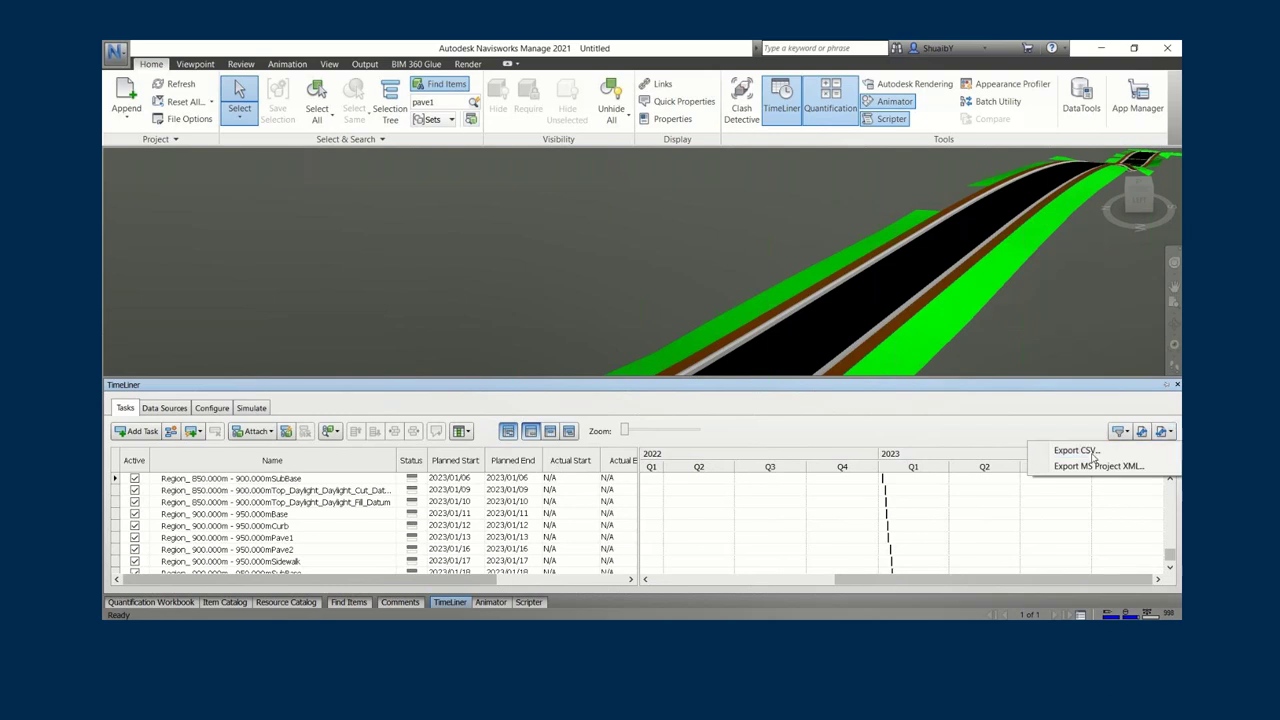
click(1090, 451)
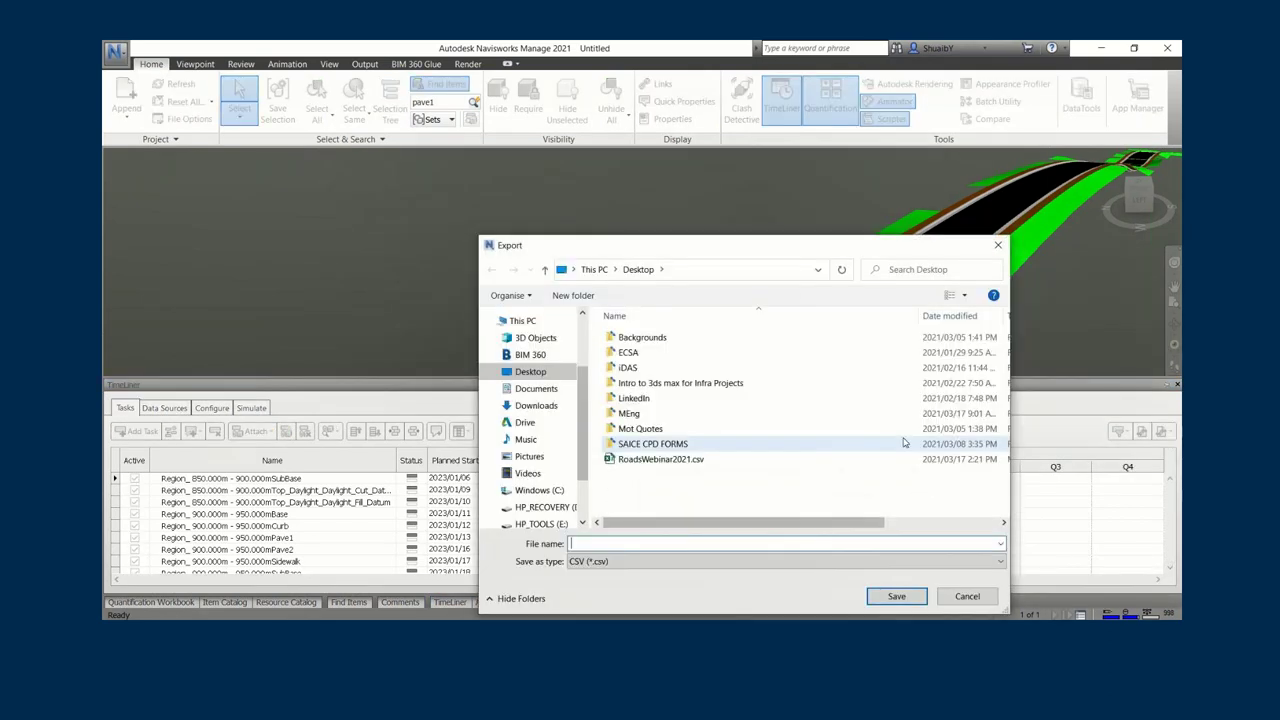
click(660, 459)
click(890, 596)
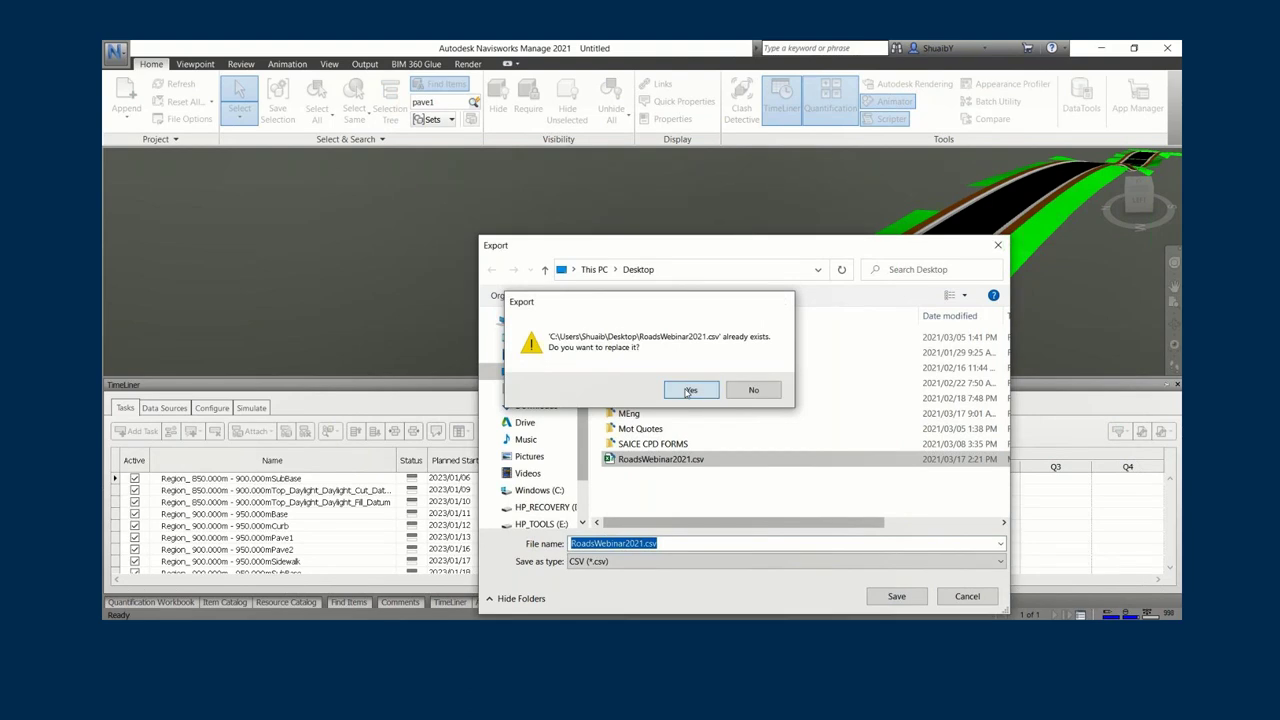
click(690, 390)
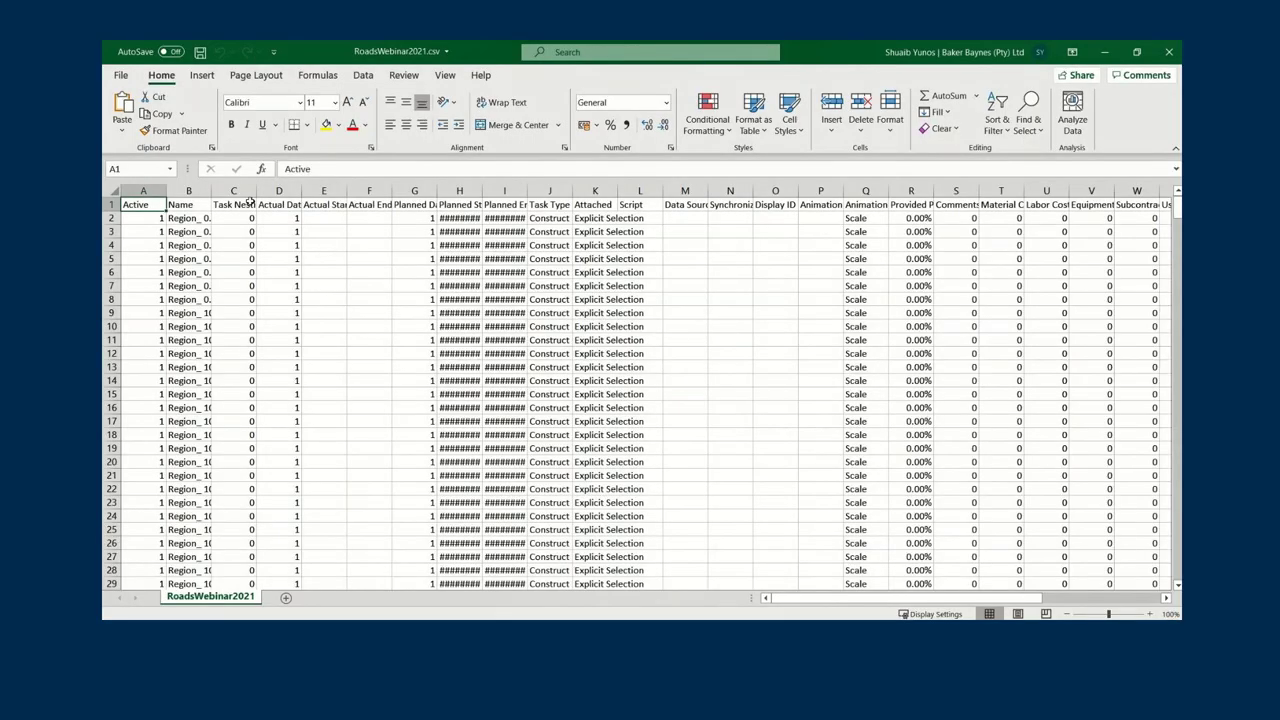
- AutoFit every column of the RoadsWebinar2021 sheet to its contents
click(113, 192)
double_click(166, 191)
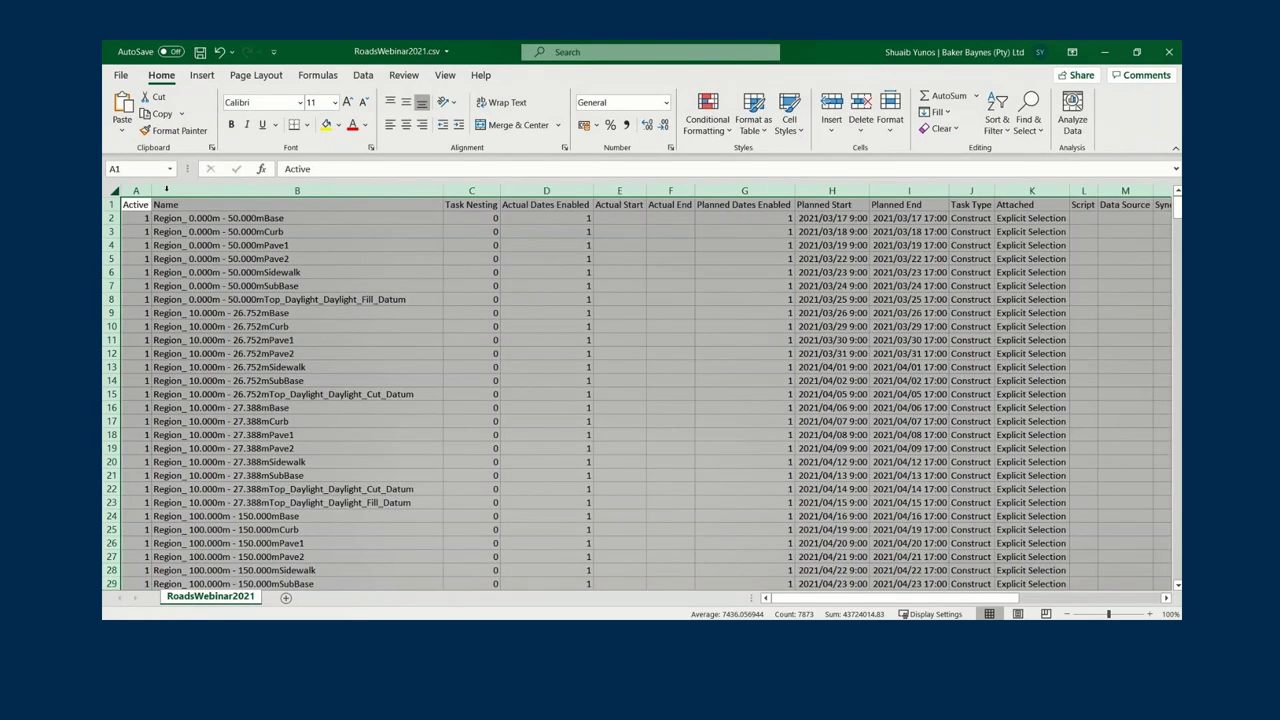
drag(471, 286, 471, 299)
key(ctrl+q)
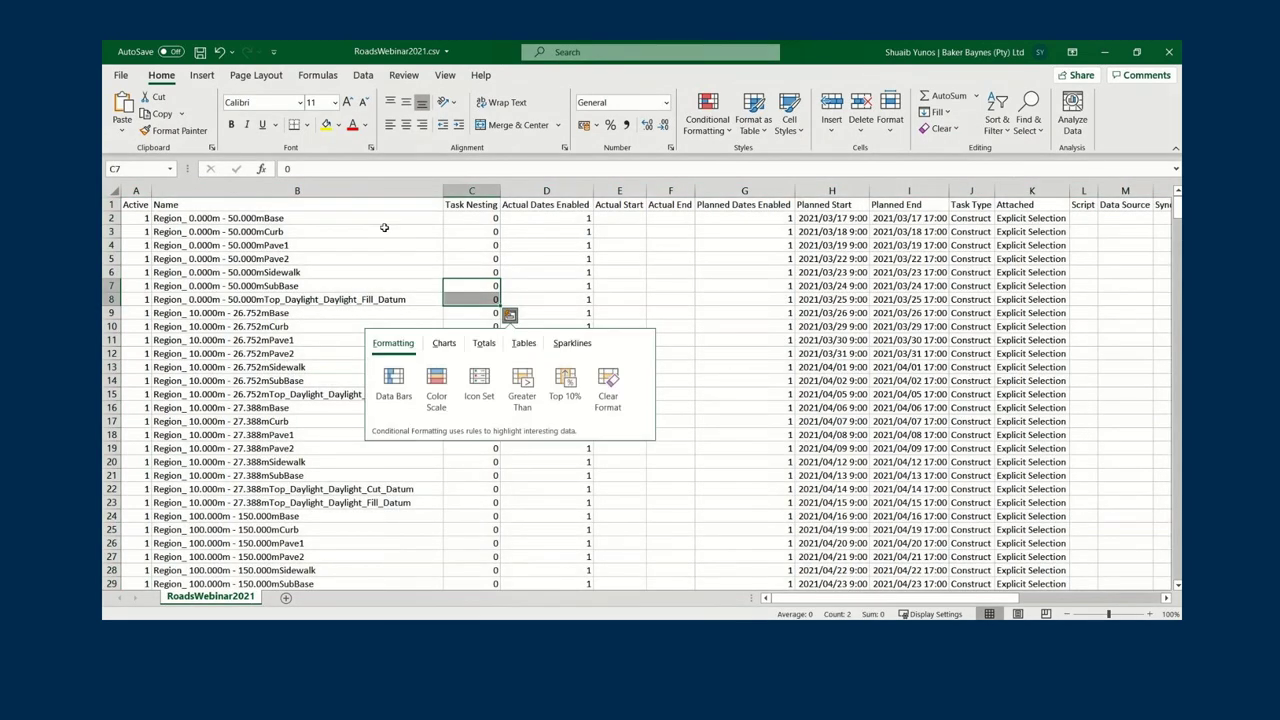
- Inspect the Planned Start and End dates in H2, I2 and H3, showing H3's full date
click(604, 229)
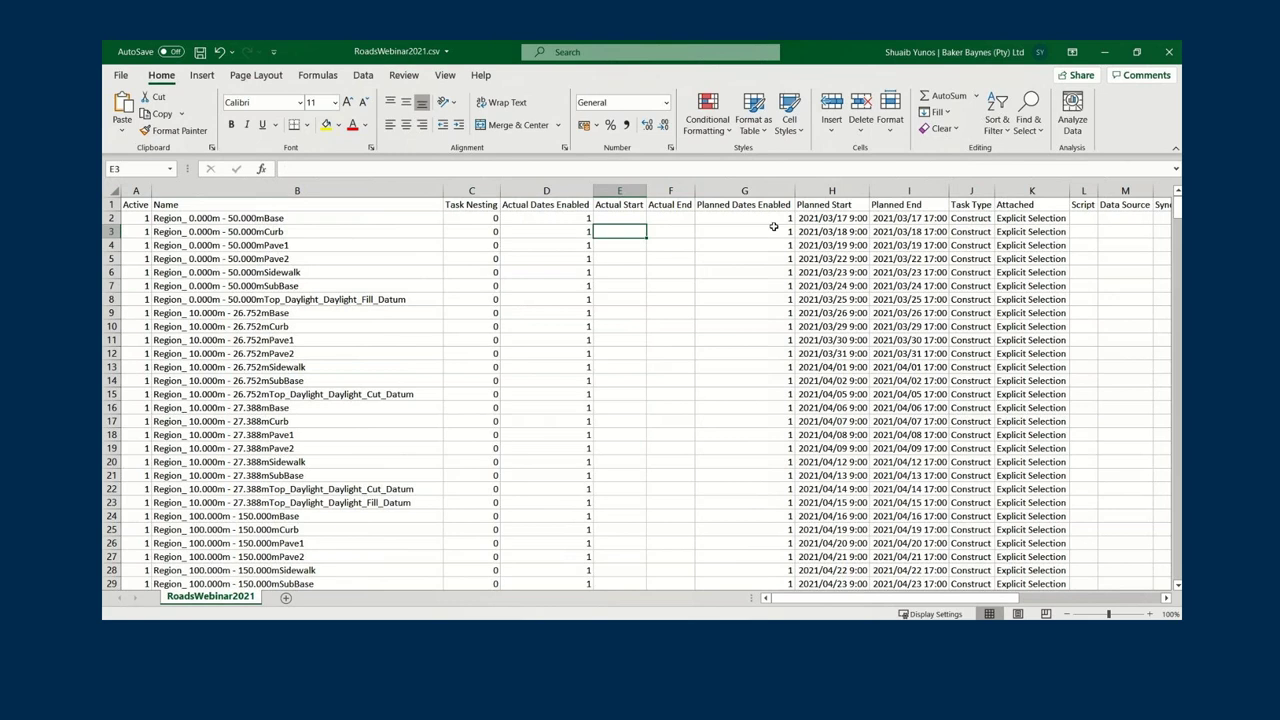
key(Up)
click(810, 220)
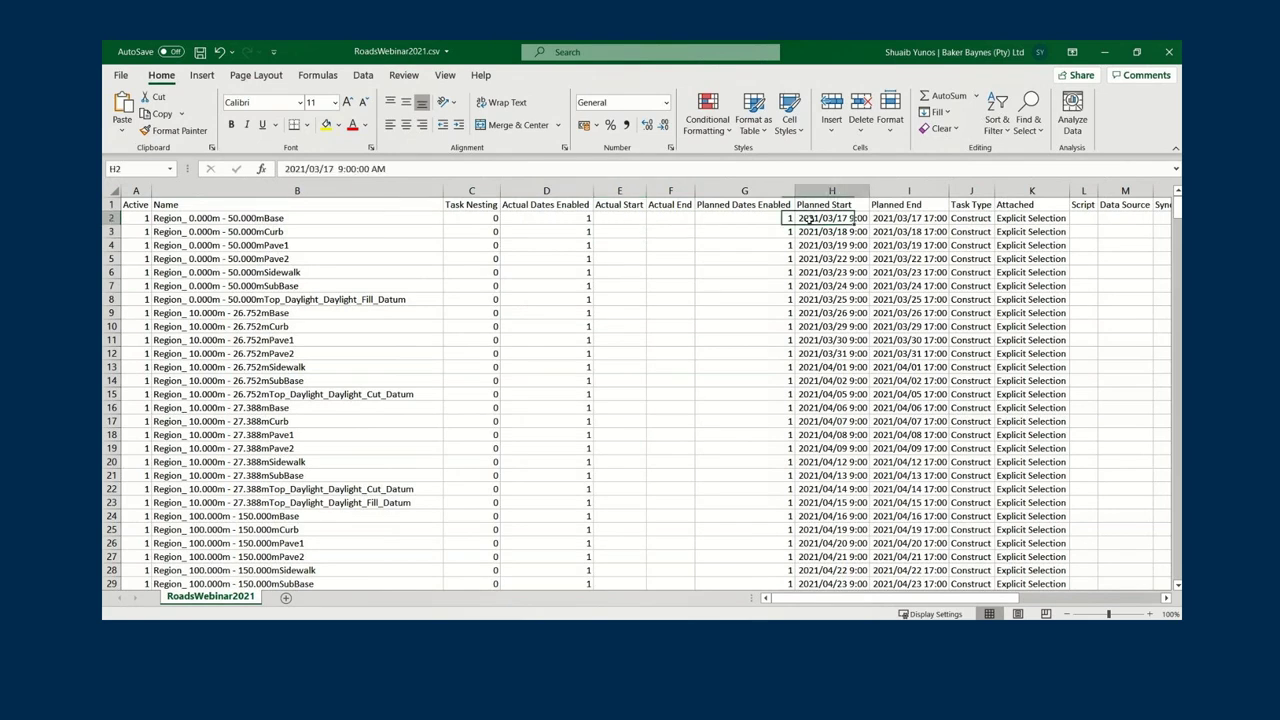
click(916, 222)
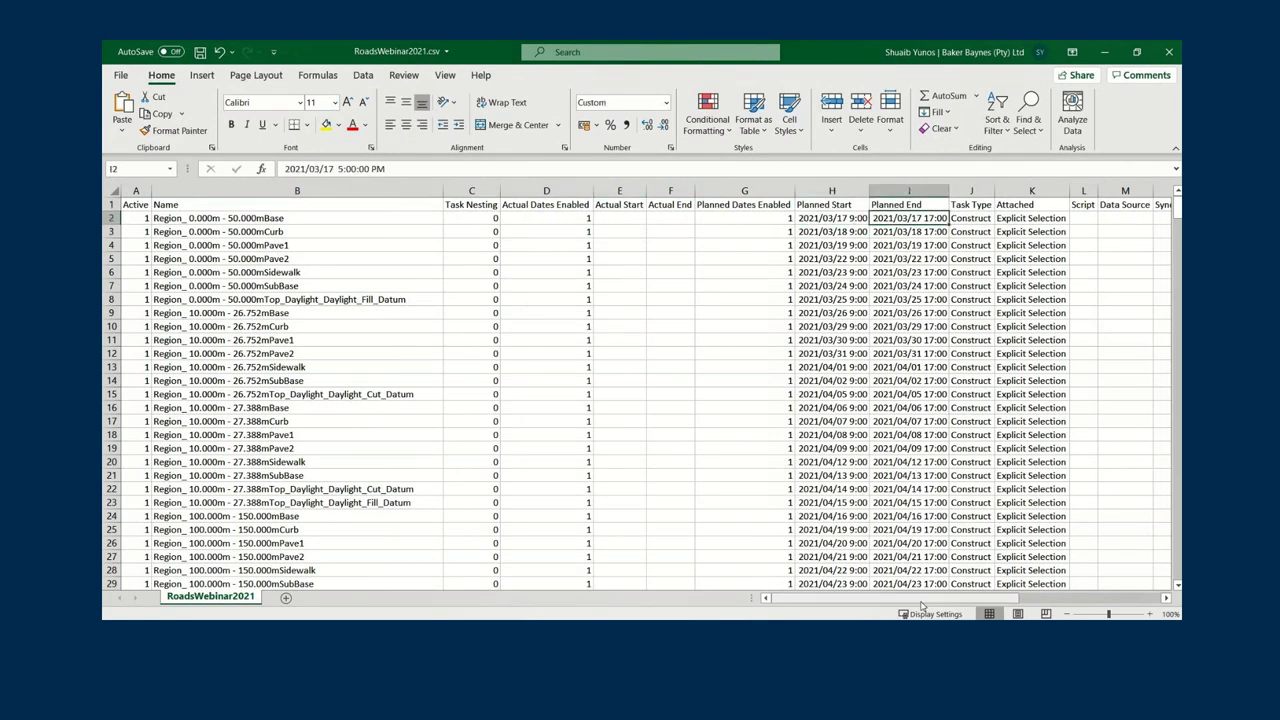
drag(921, 603, 1058, 598)
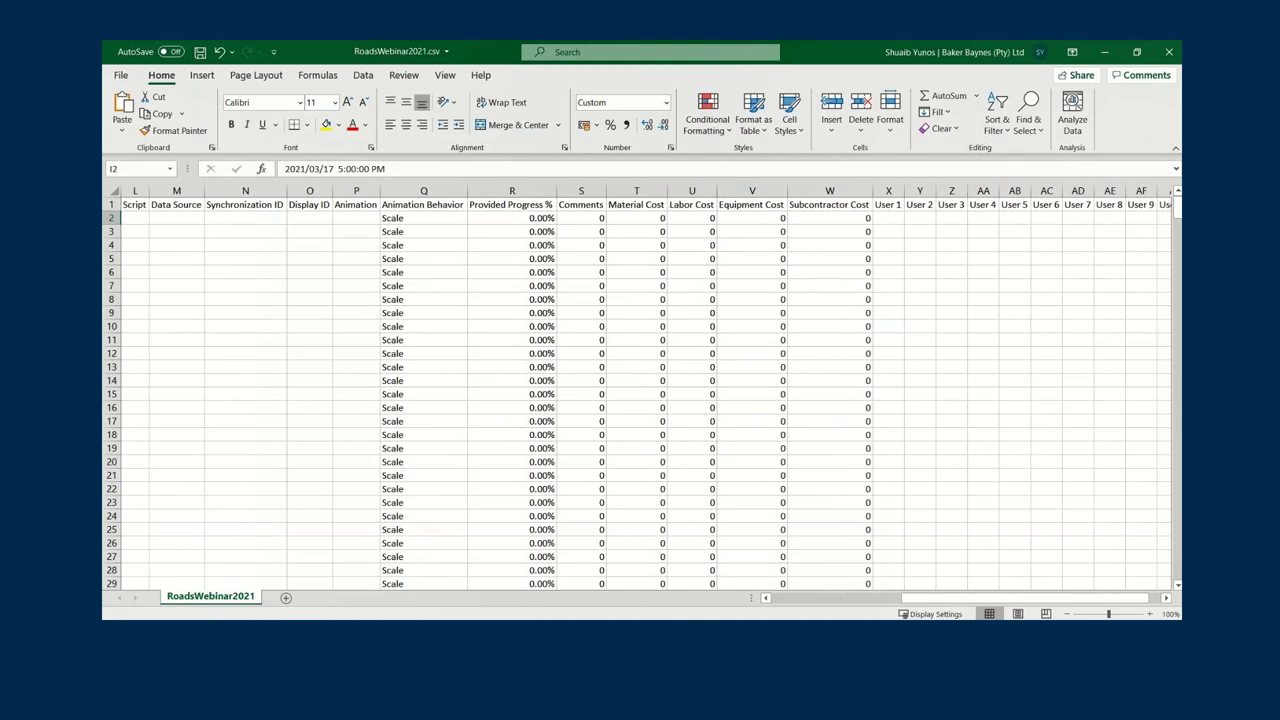
drag(974, 601, 841, 608)
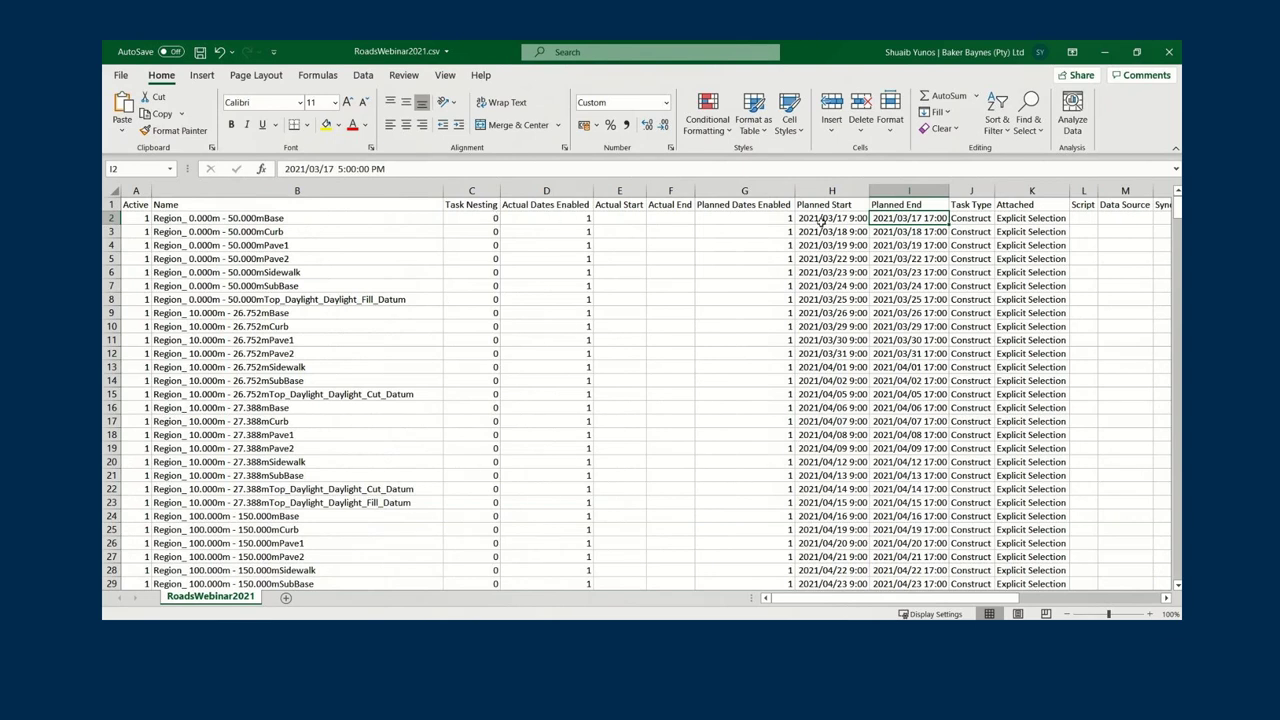
click(920, 218)
click(834, 231)
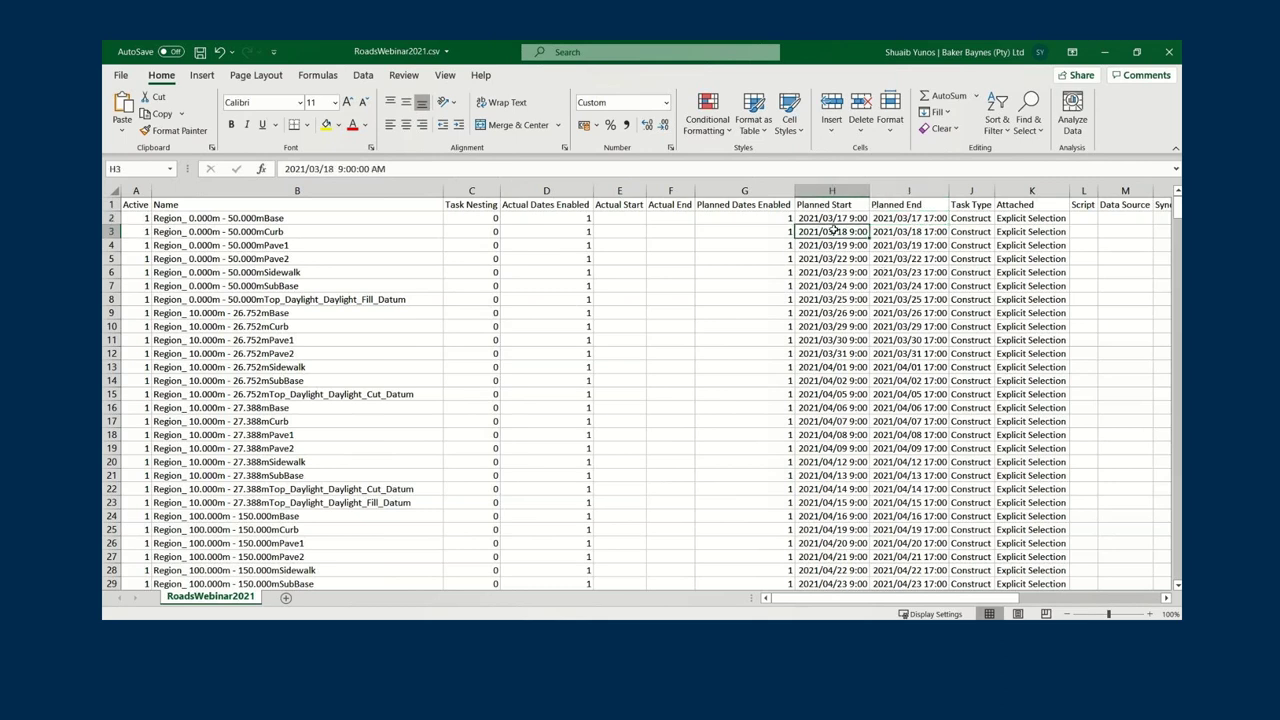
double_click(834, 231)
- Check the planned end date in I4 and continue to the Navisworks 4D simulation
click(909, 245)
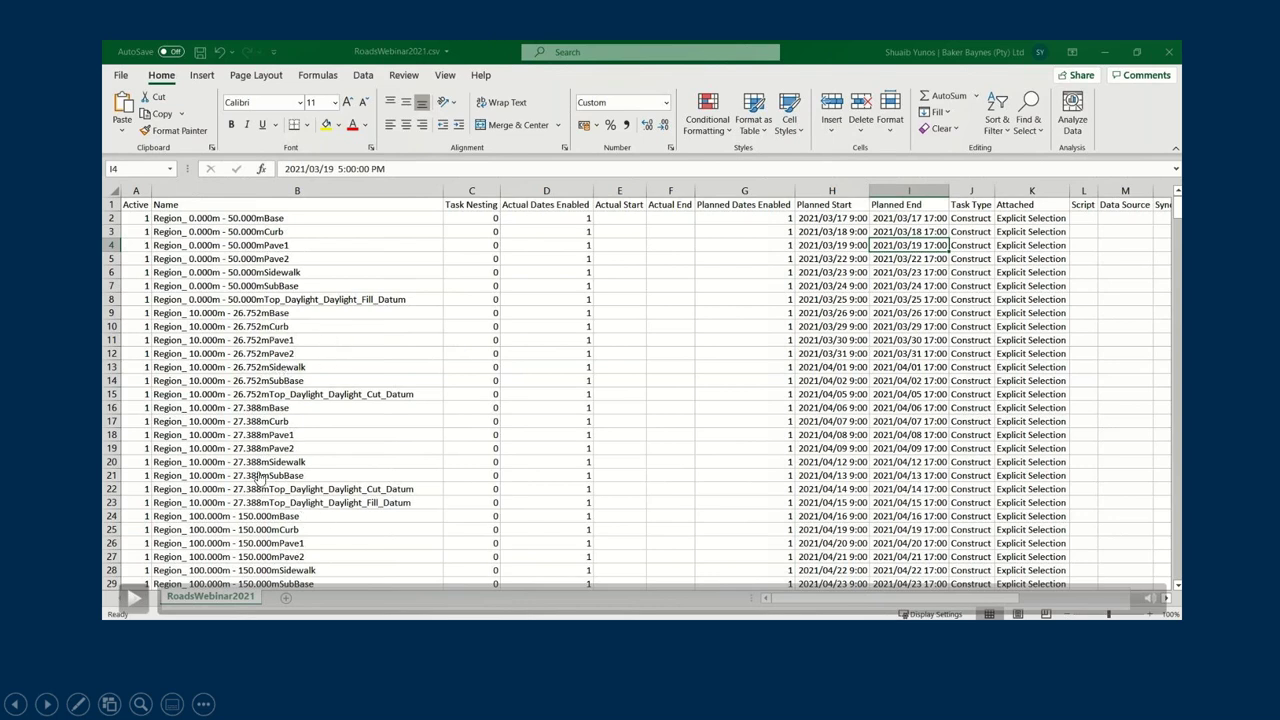
click(789, 272)
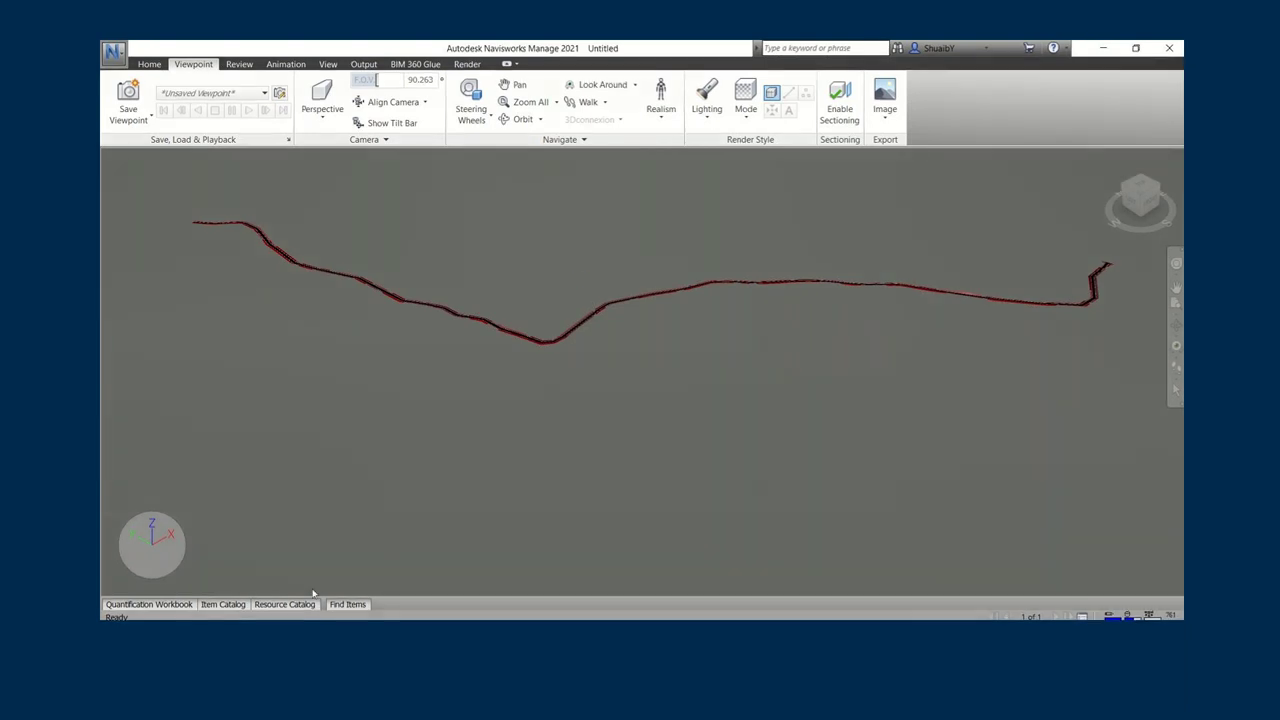
- Reopen the TimeLiner window from the Home tab and dock it below the model
click(284, 604)
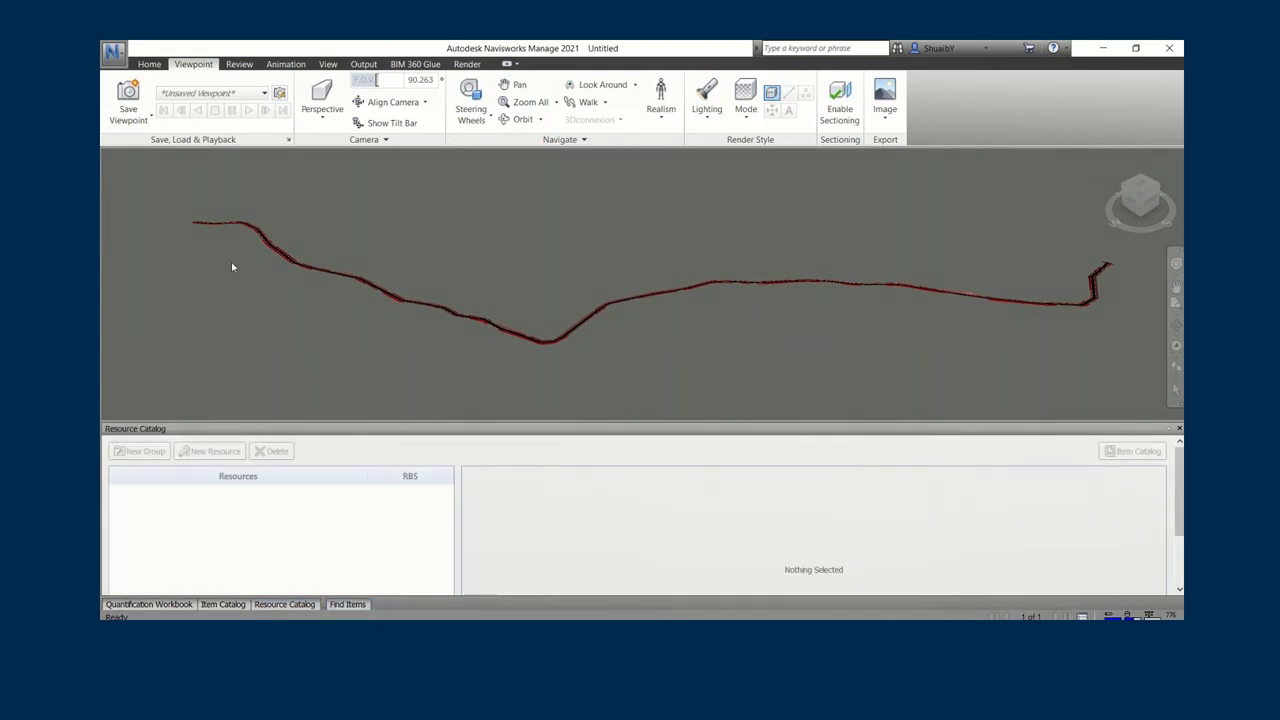
click(149, 64)
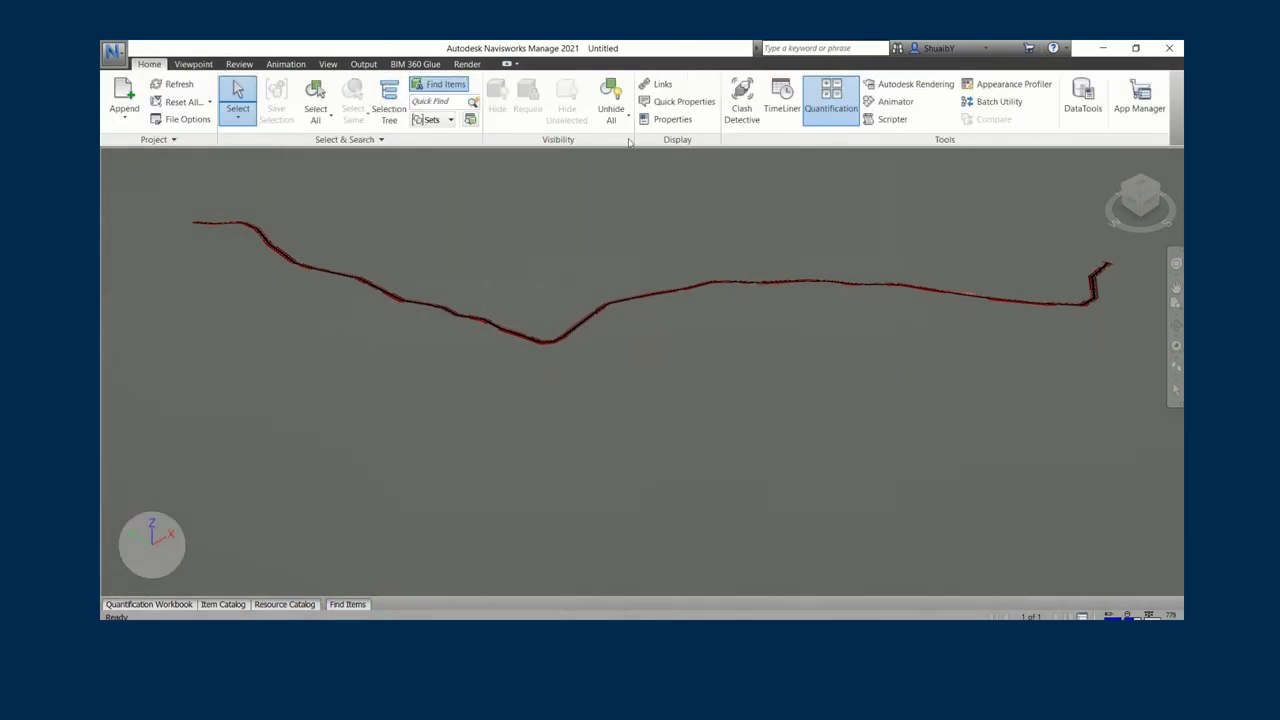
click(786, 96)
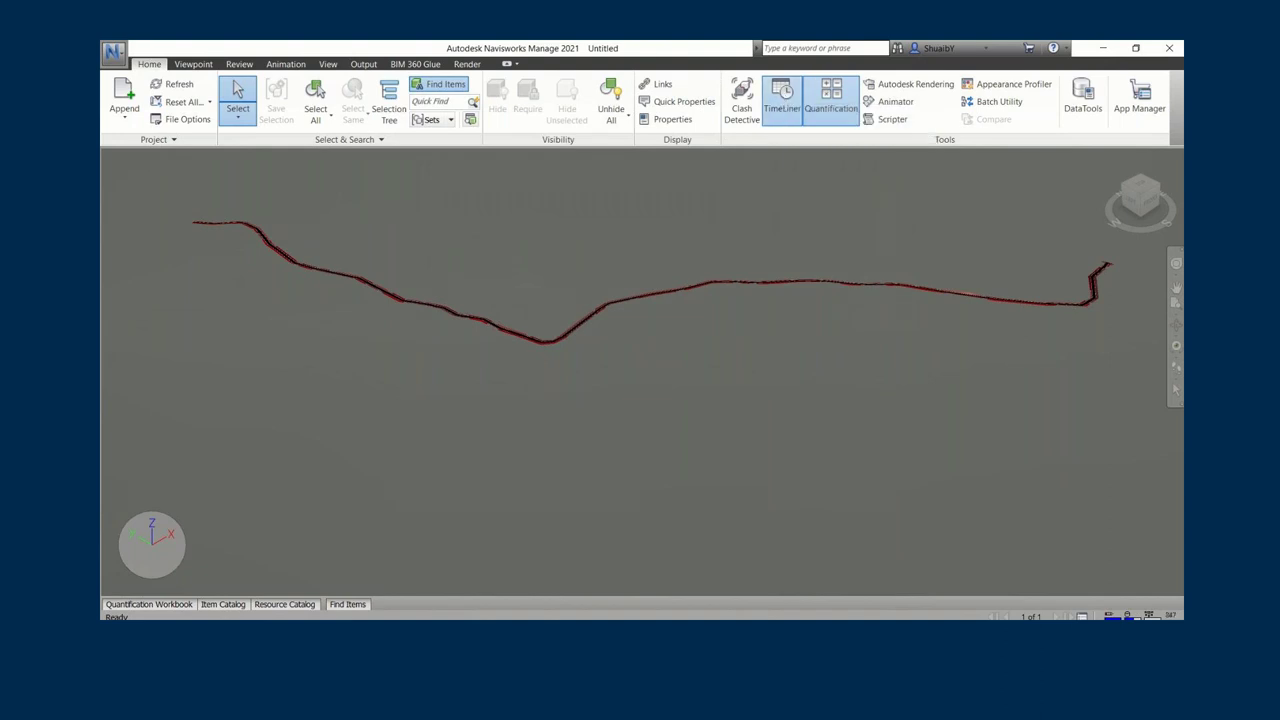
drag(1120, 272, 497, 249)
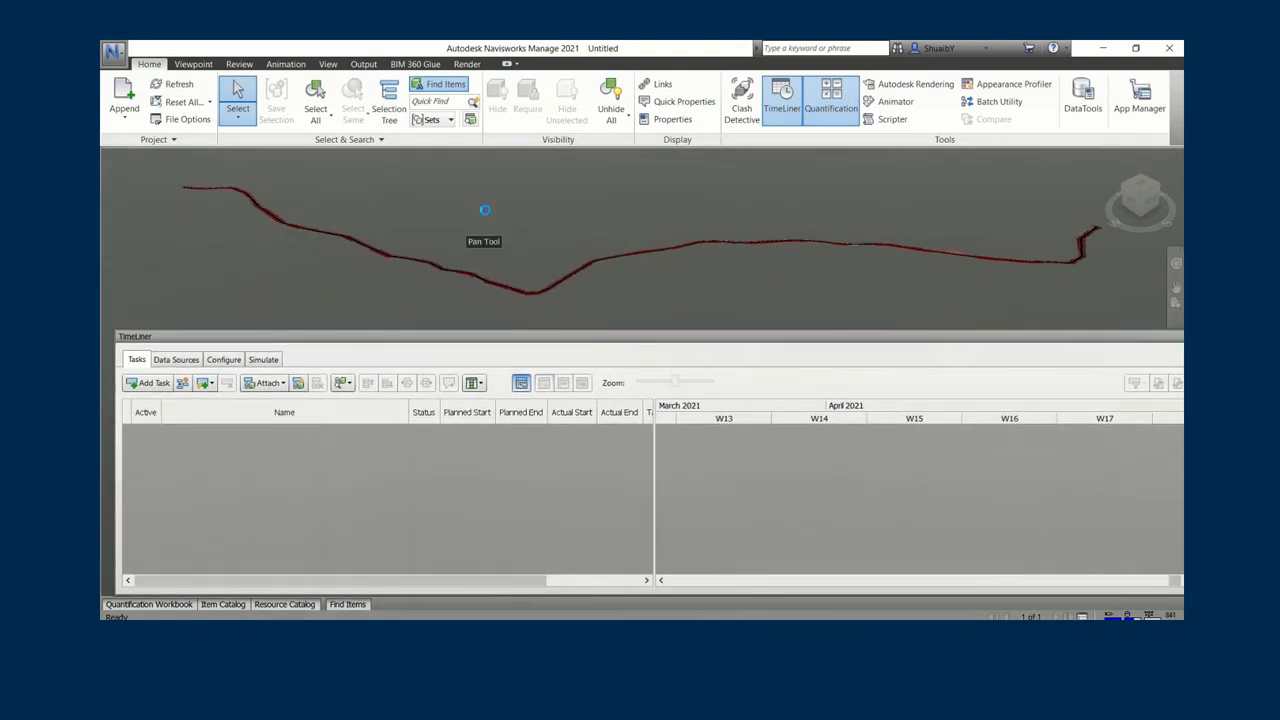
- Add RoadsWebinar2021.csv as a CSV Import data source, leaving Display ID unmapped
click(176, 359)
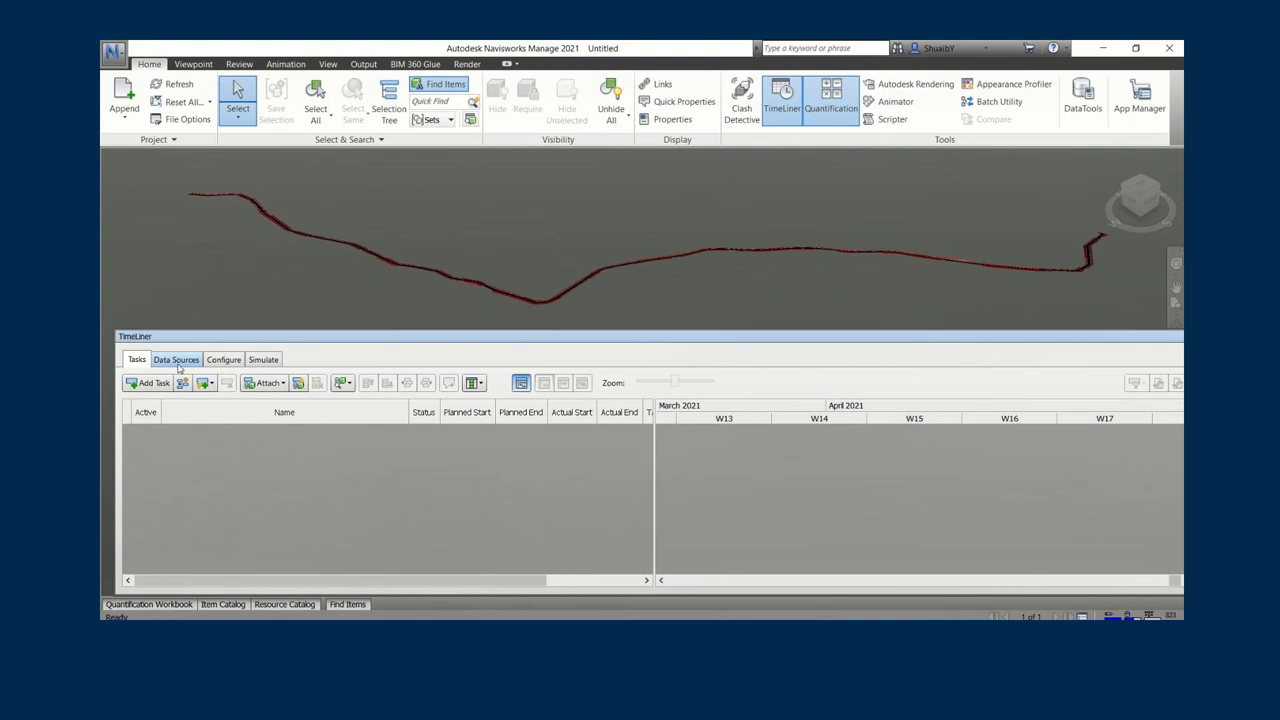
click(143, 383)
click(167, 402)
click(313, 466)
click(540, 601)
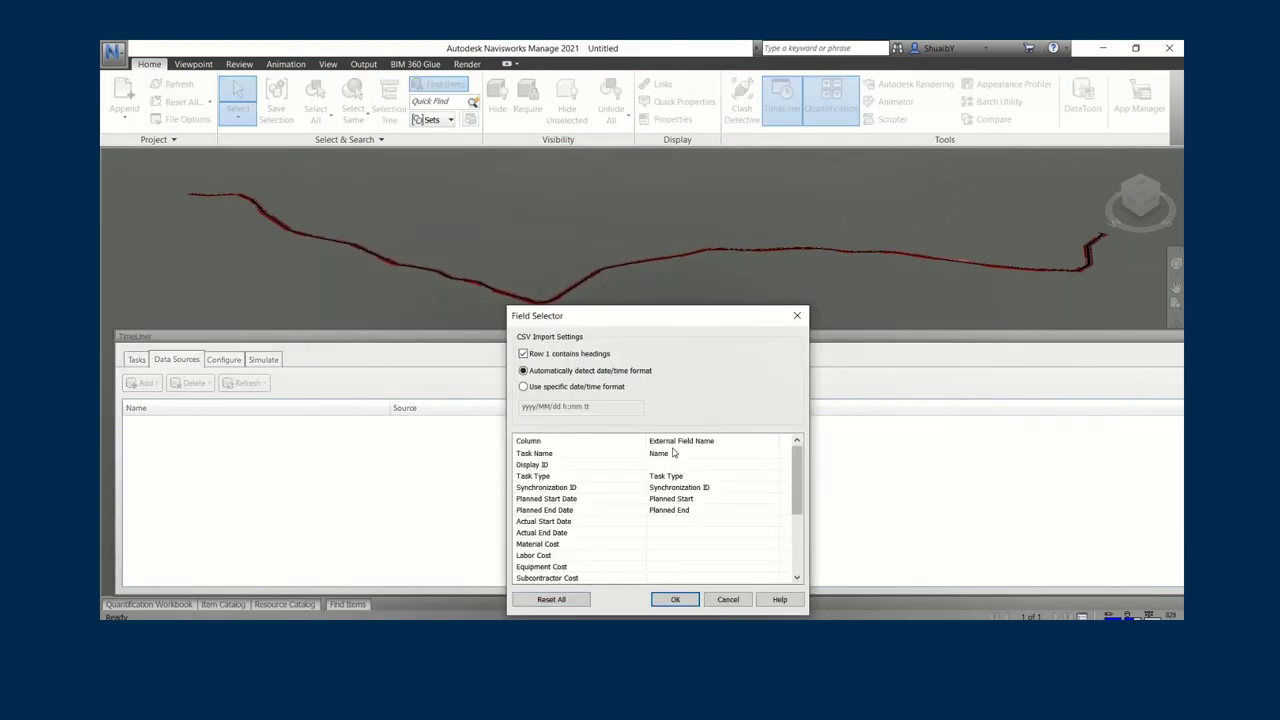
click(675, 466)
click(675, 467)
click(675, 467)
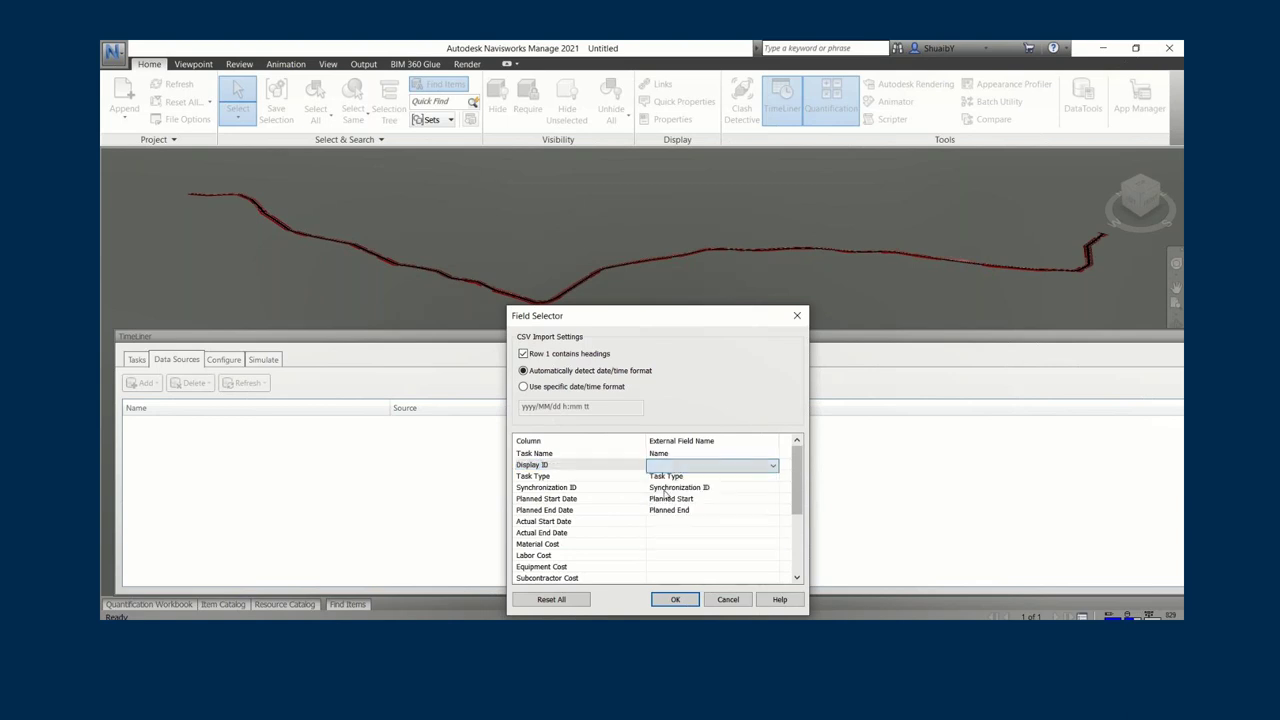
click(675, 599)
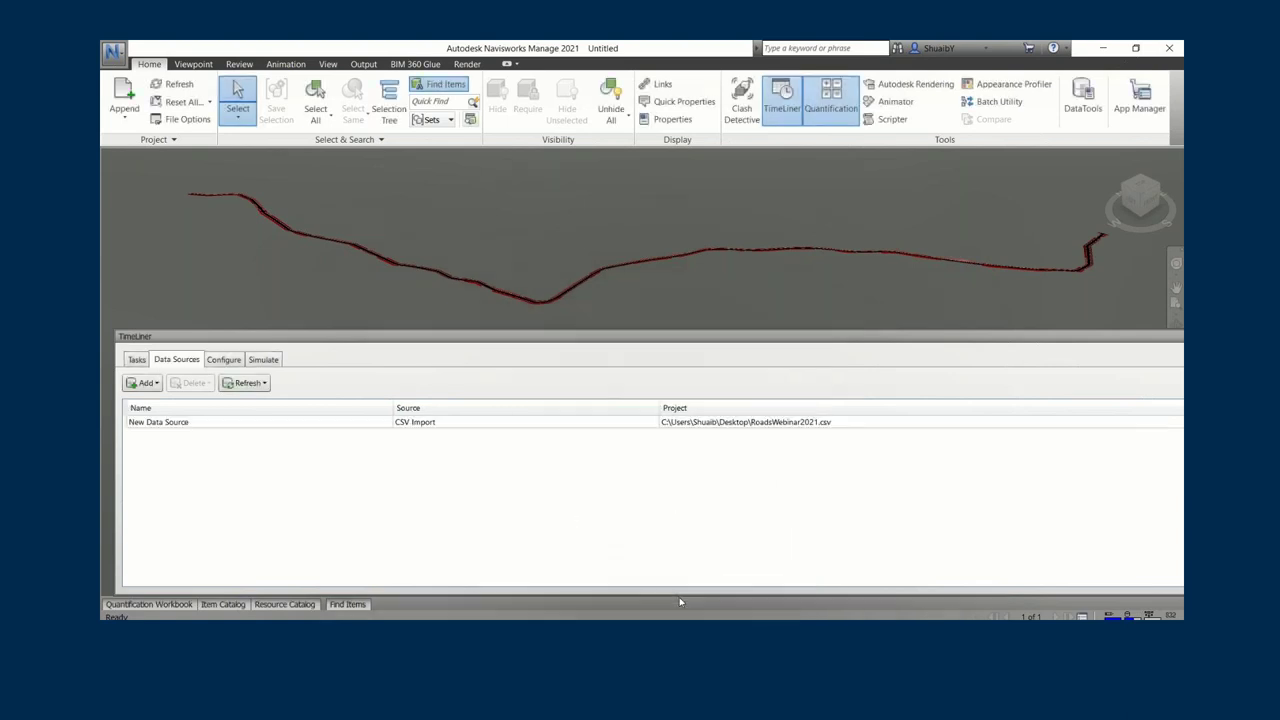
right_click(190, 424)
- Rebuild the task hierarchy from the CSV and apply Auto-Attach rules to link geometry
click(214, 429)
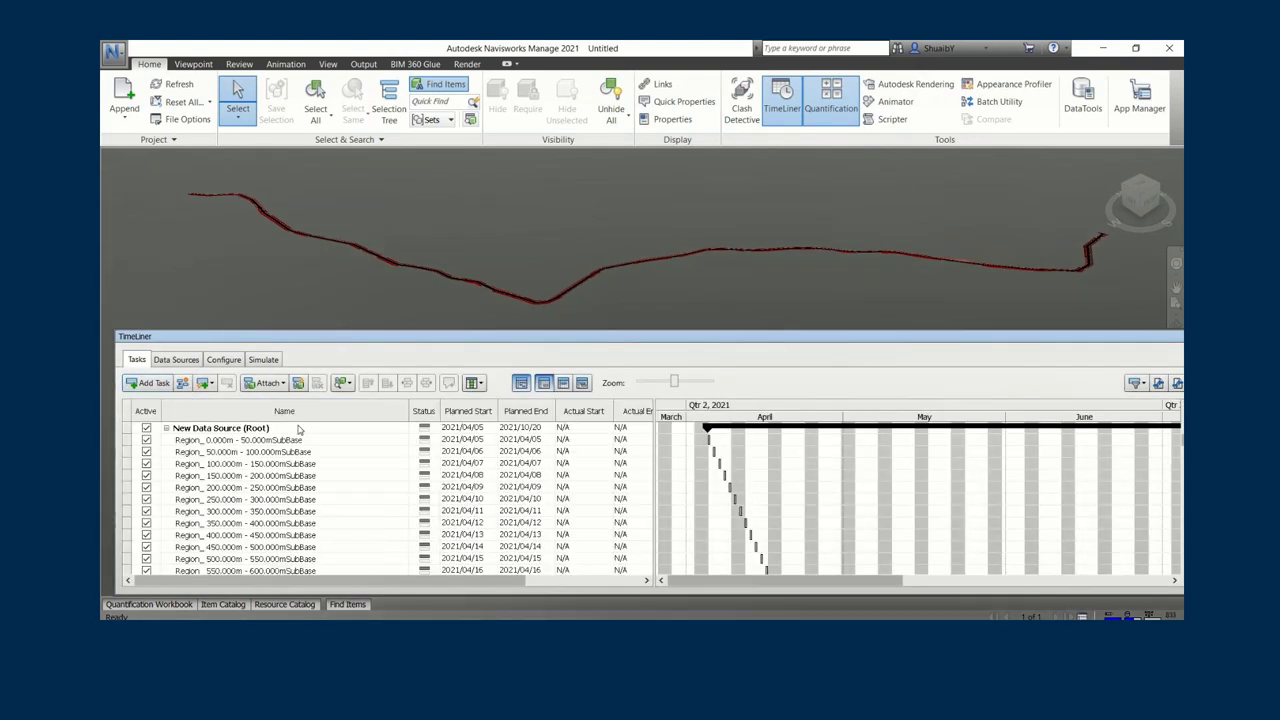
click(268, 383)
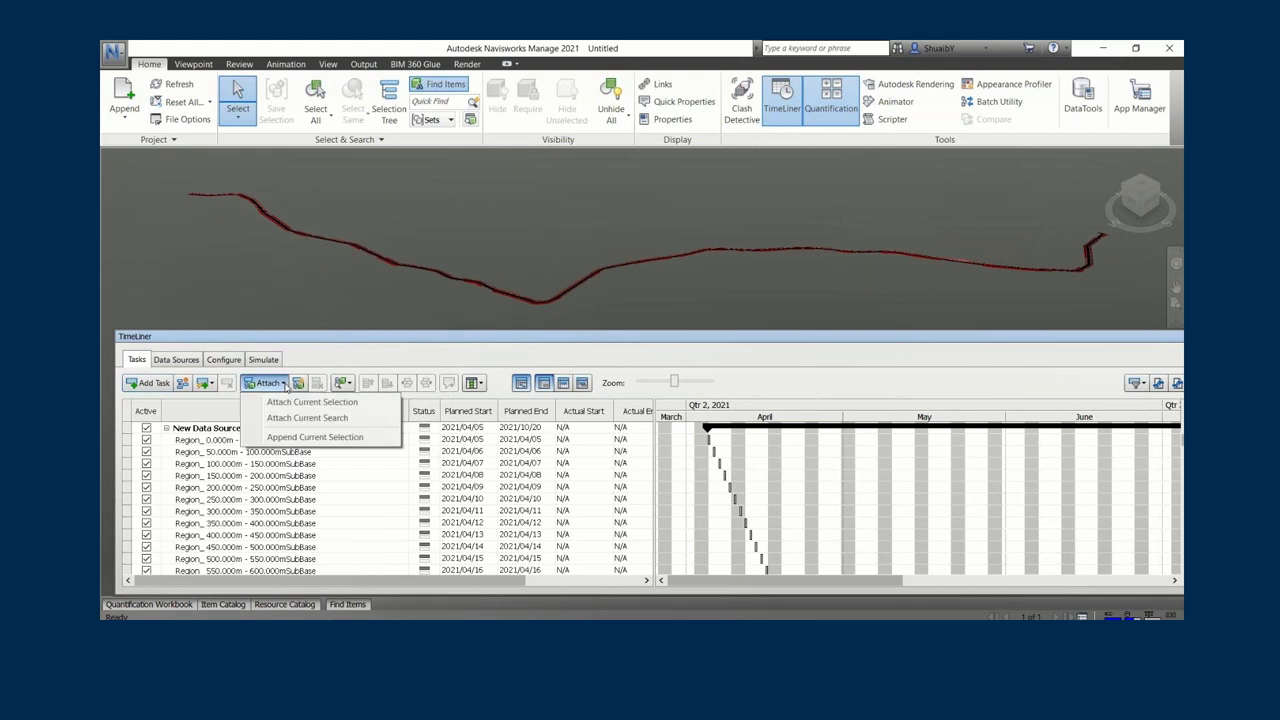
click(211, 385)
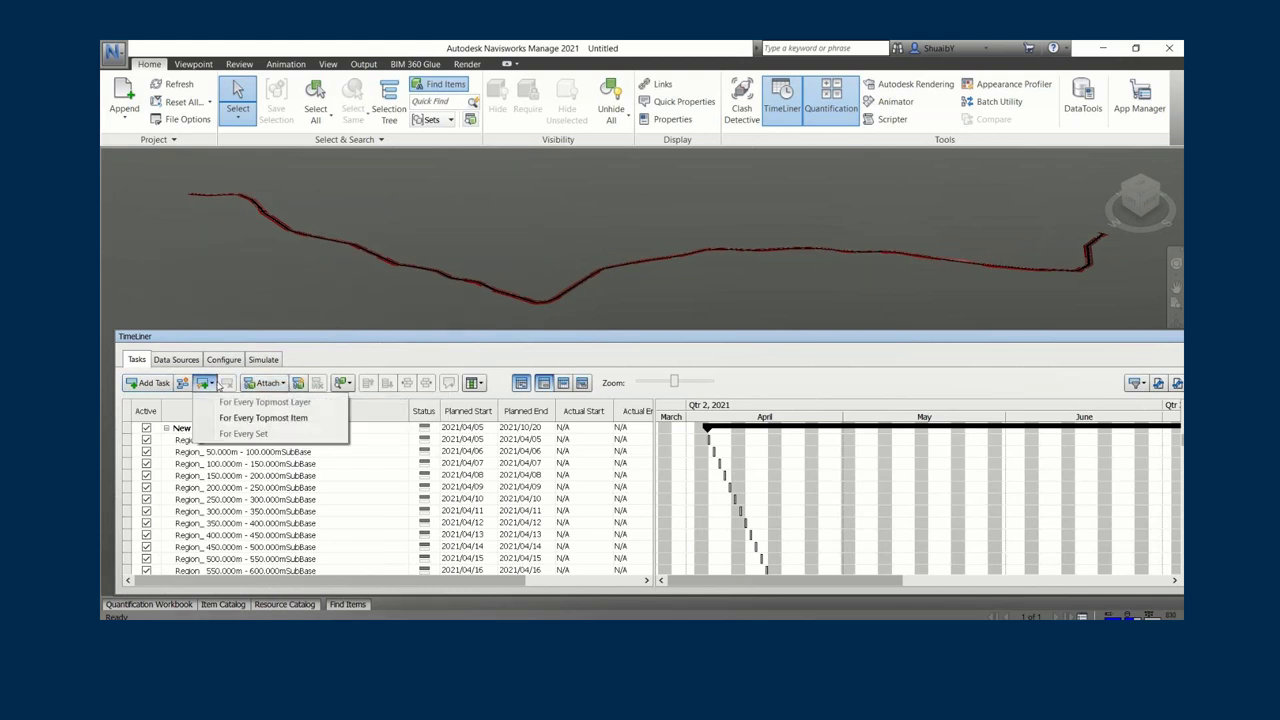
click(290, 387)
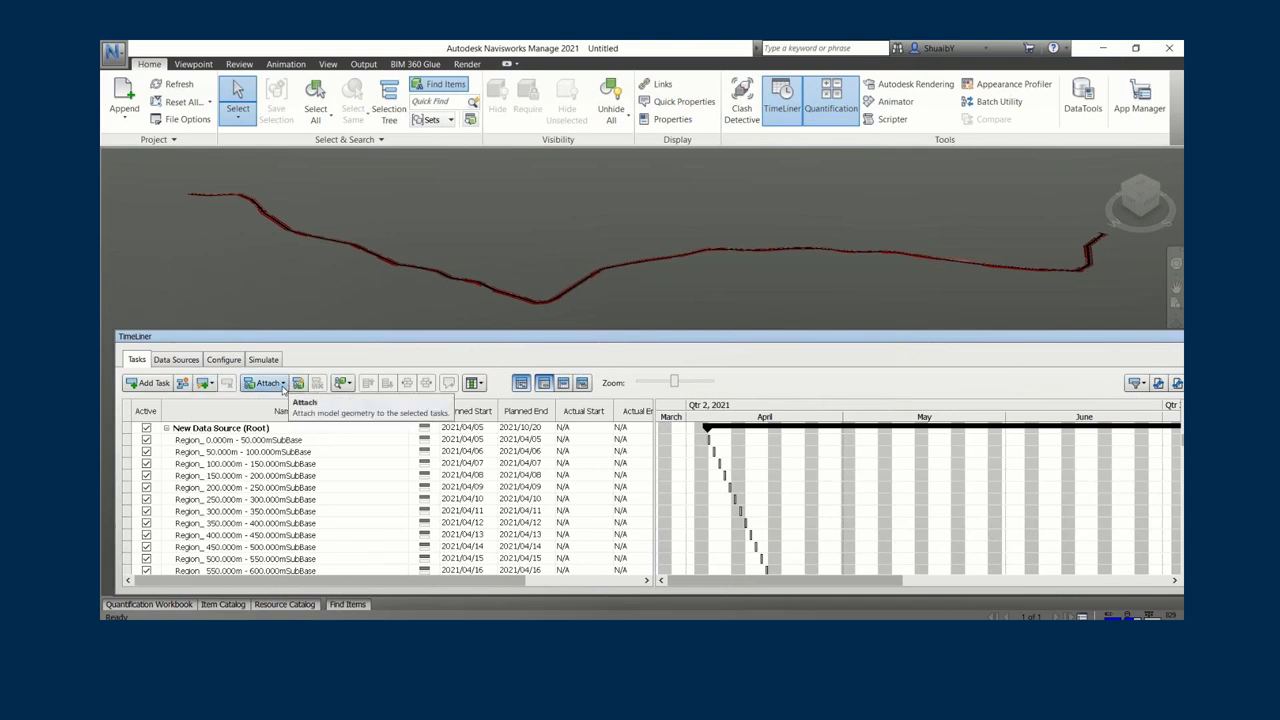
click(298, 383)
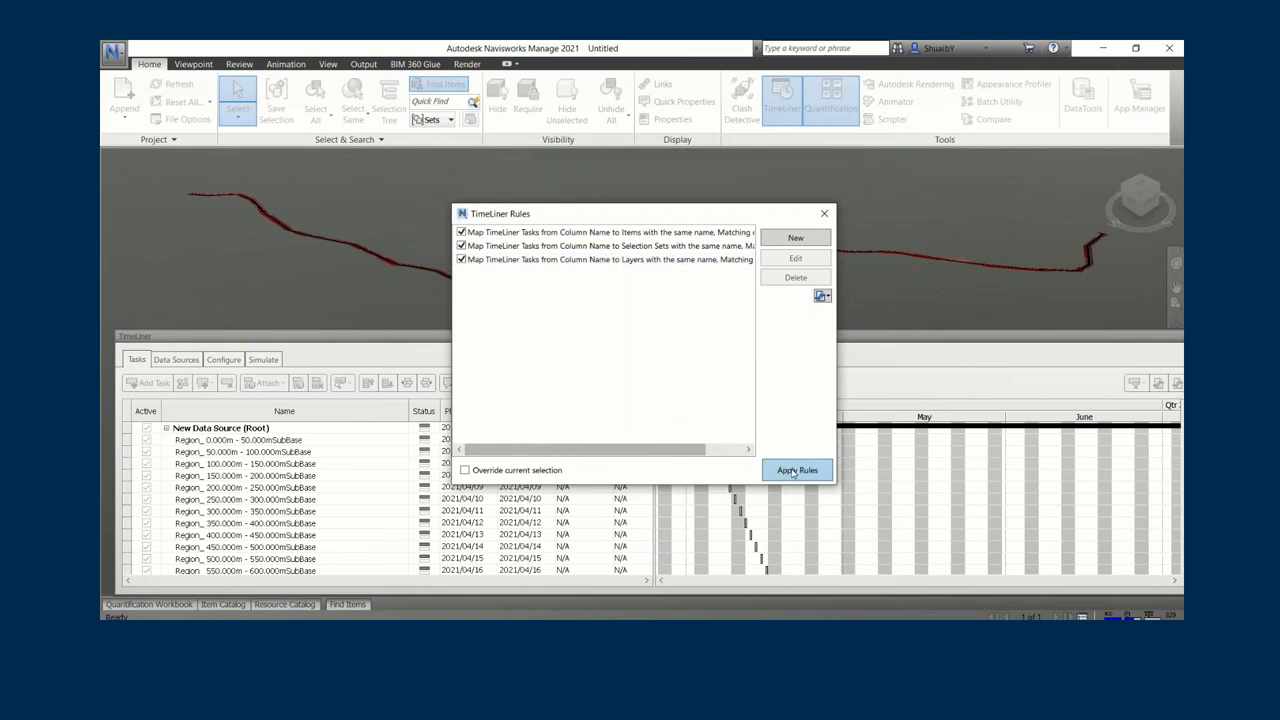
click(826, 214)
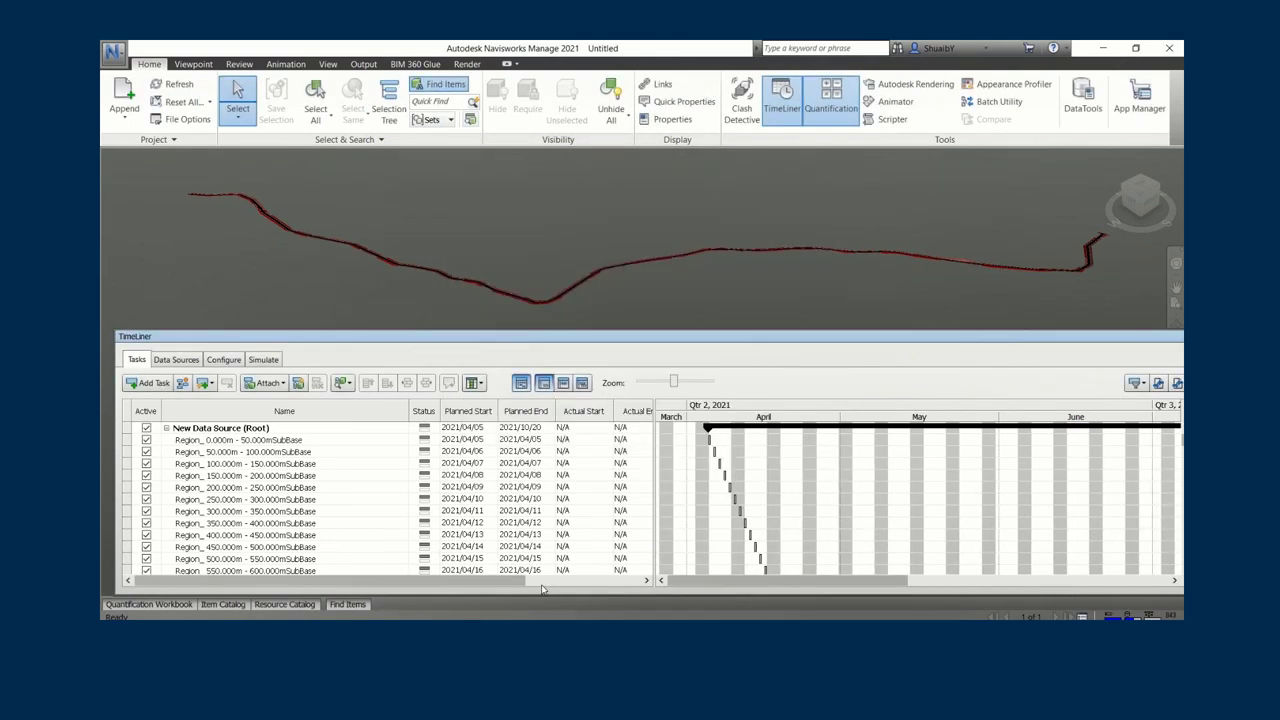
scroll(588, 465, right, 5)
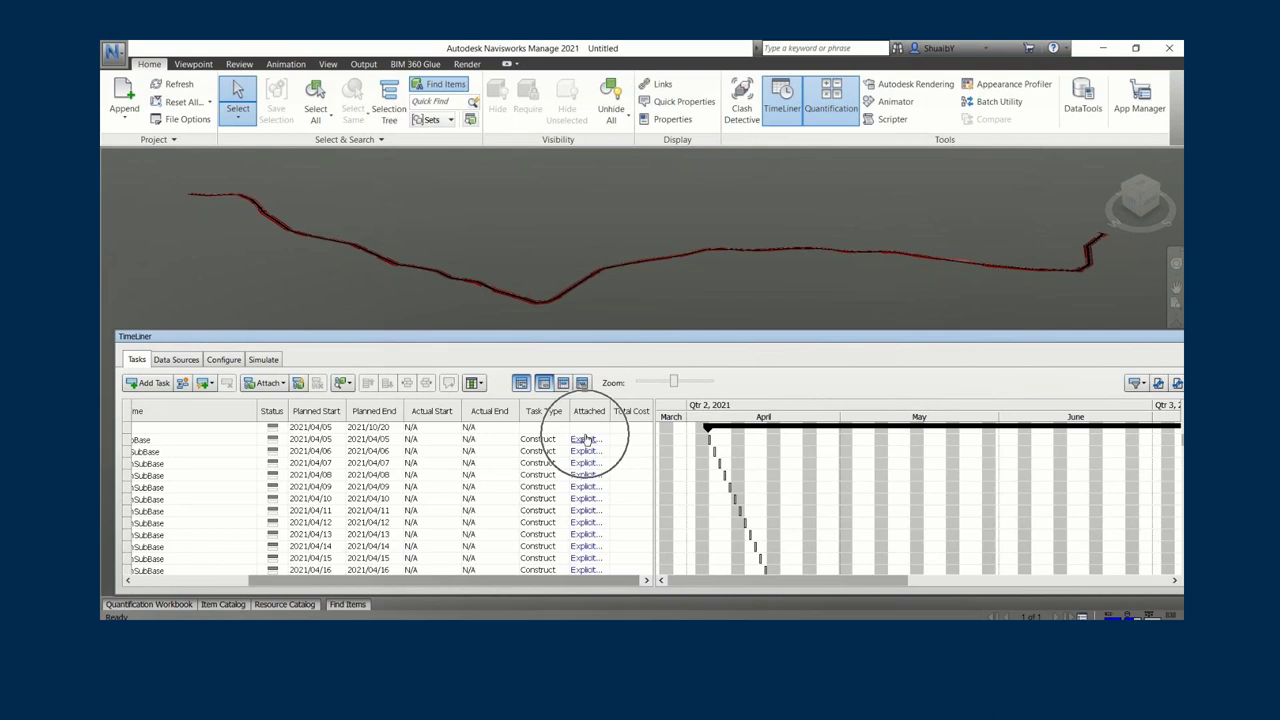
- Play the construction simulation on the Simulate tab, zooming and orbiting the corridor as it runs
click(265, 360)
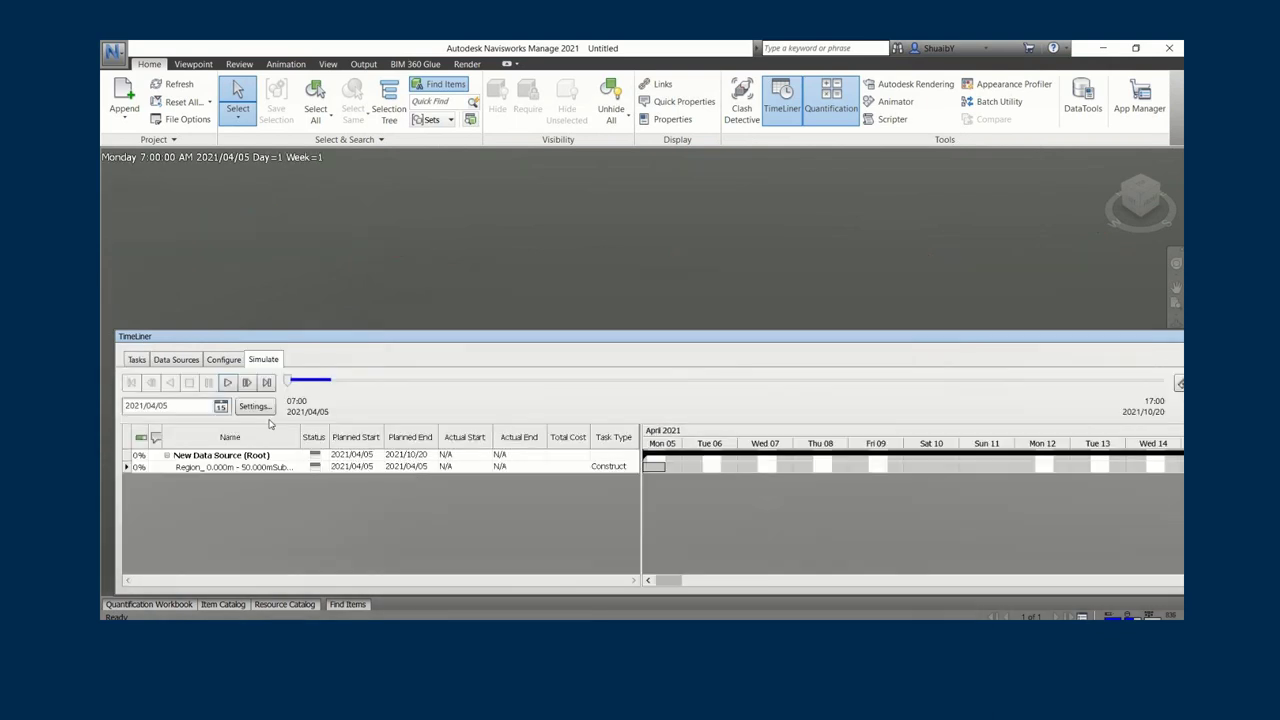
drag(458, 345, 437, 366)
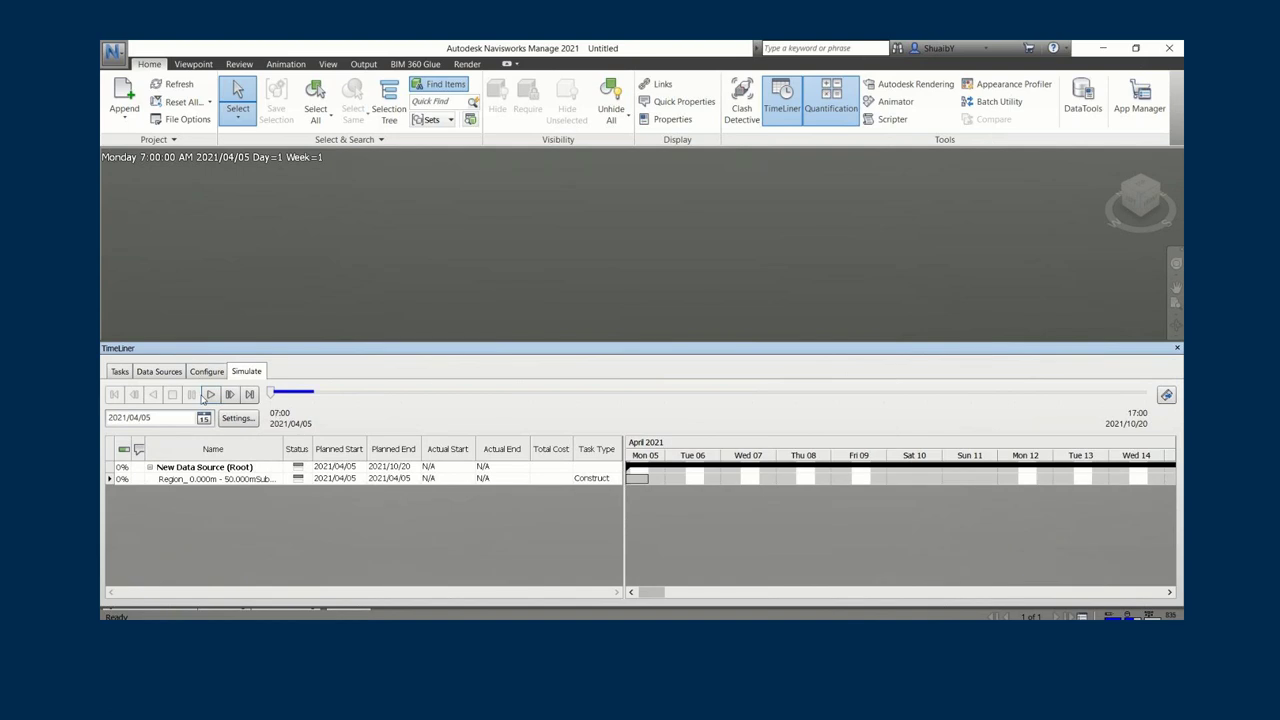
click(211, 395)
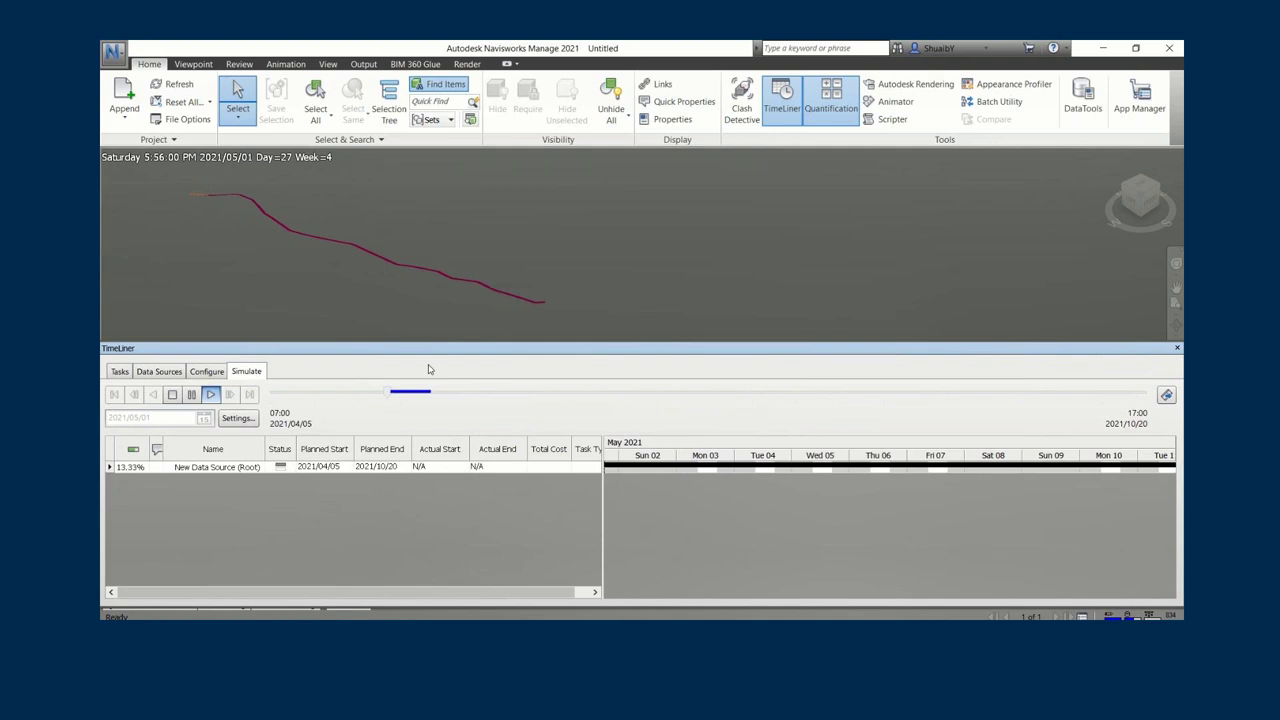
scroll(568, 289, up, 1)
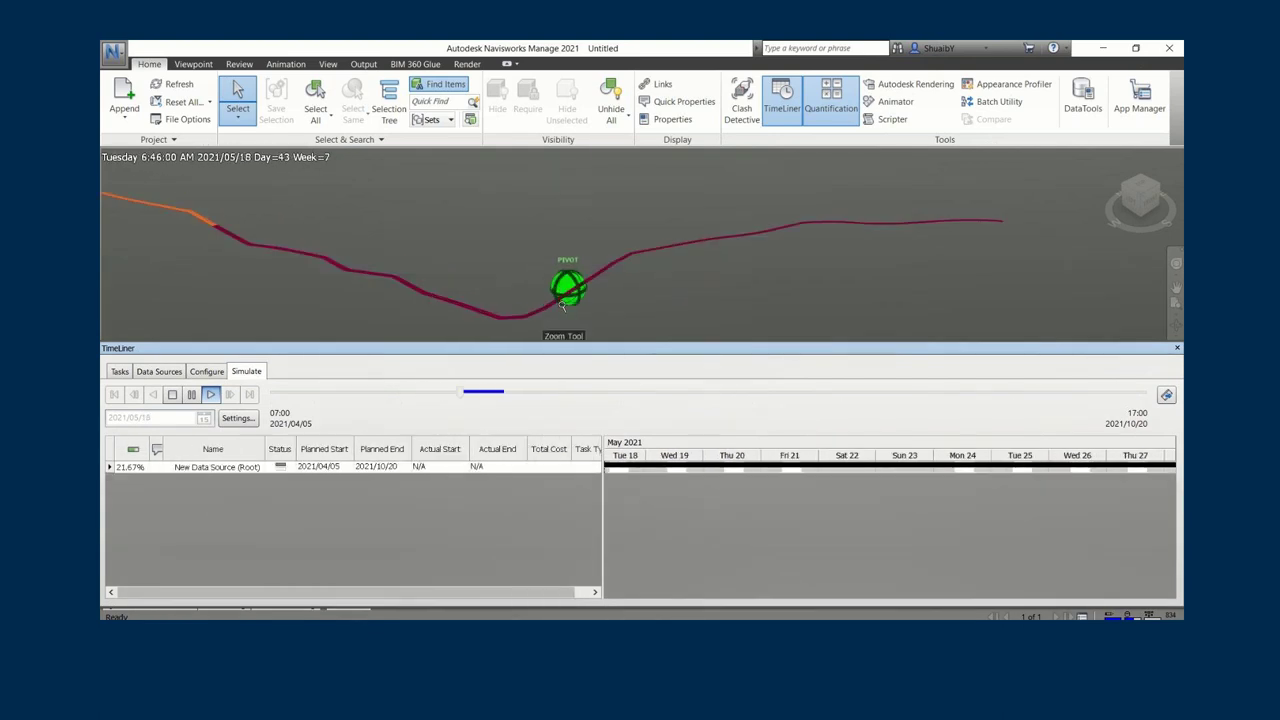
scroll(505, 328, up, 4)
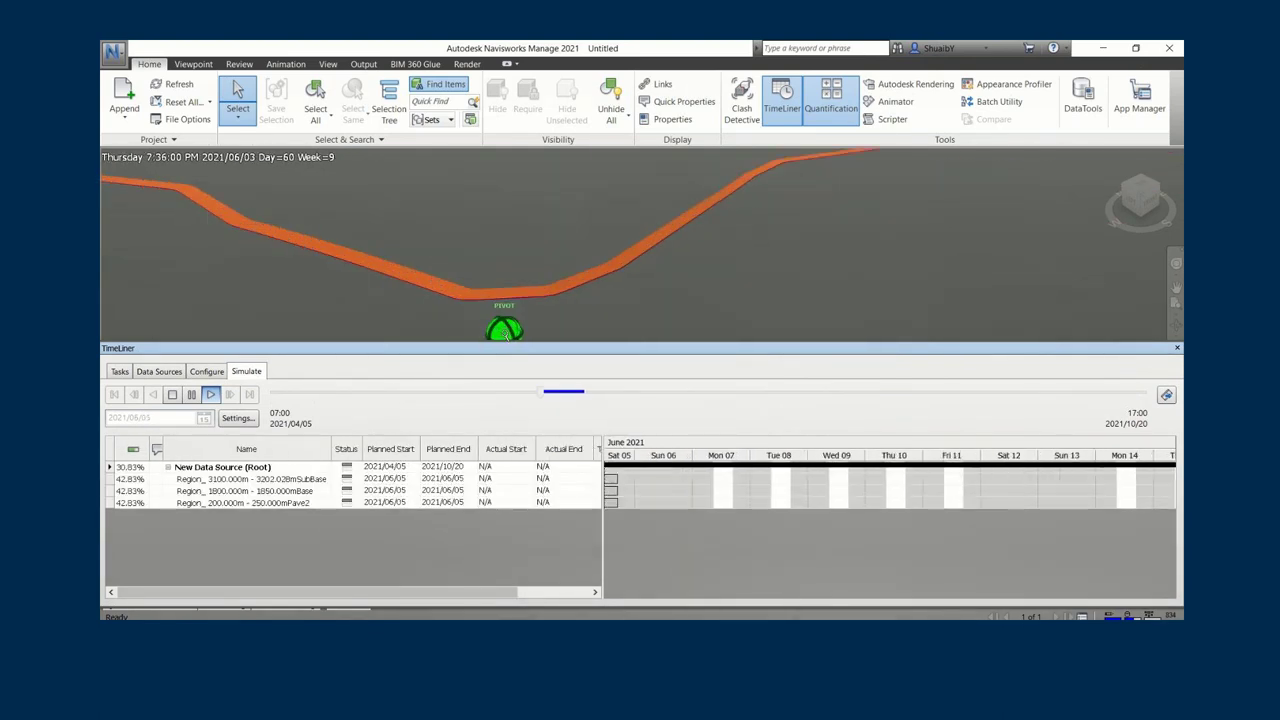
scroll(679, 303, up, 2)
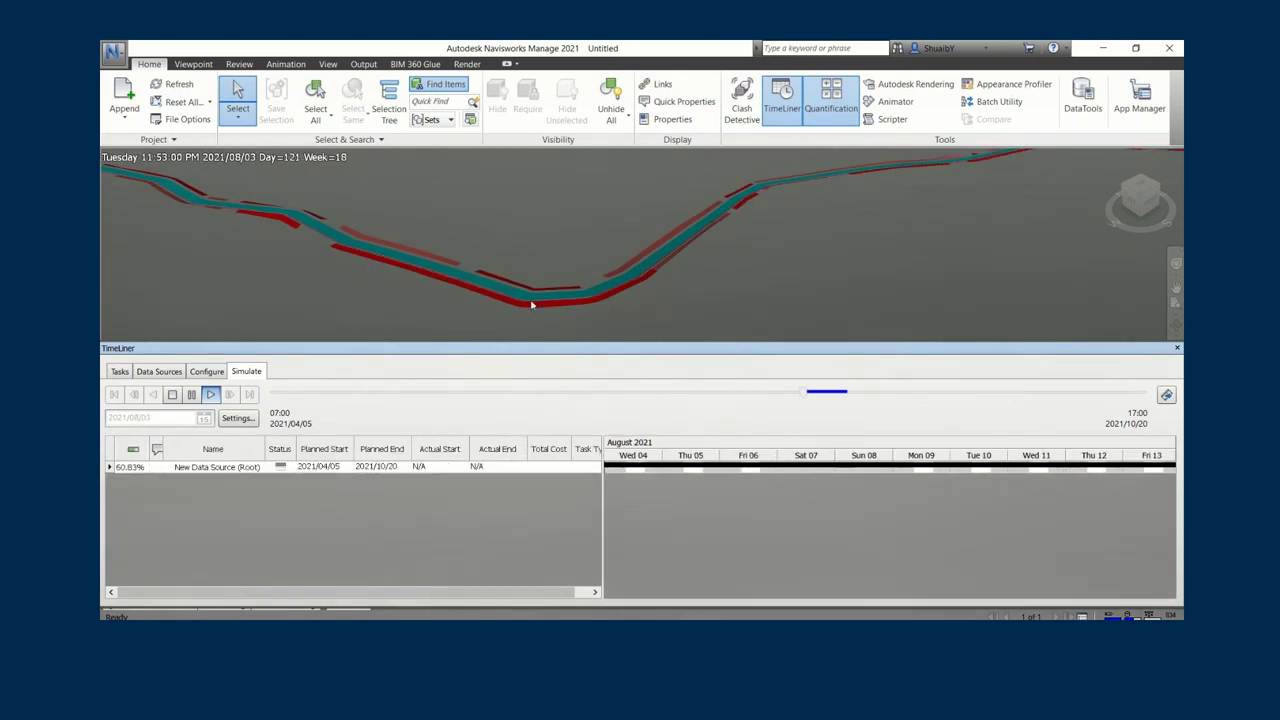
scroll(531, 300, up, 2)
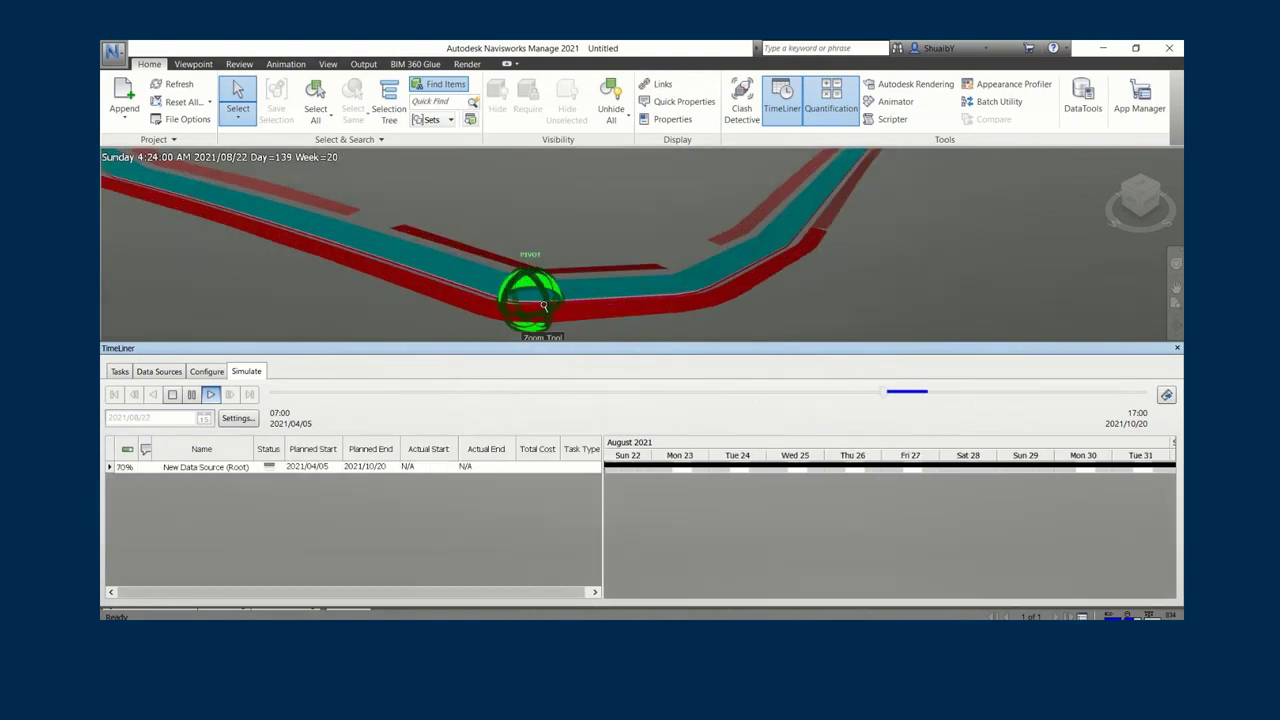
scroll(543, 305, up, 4)
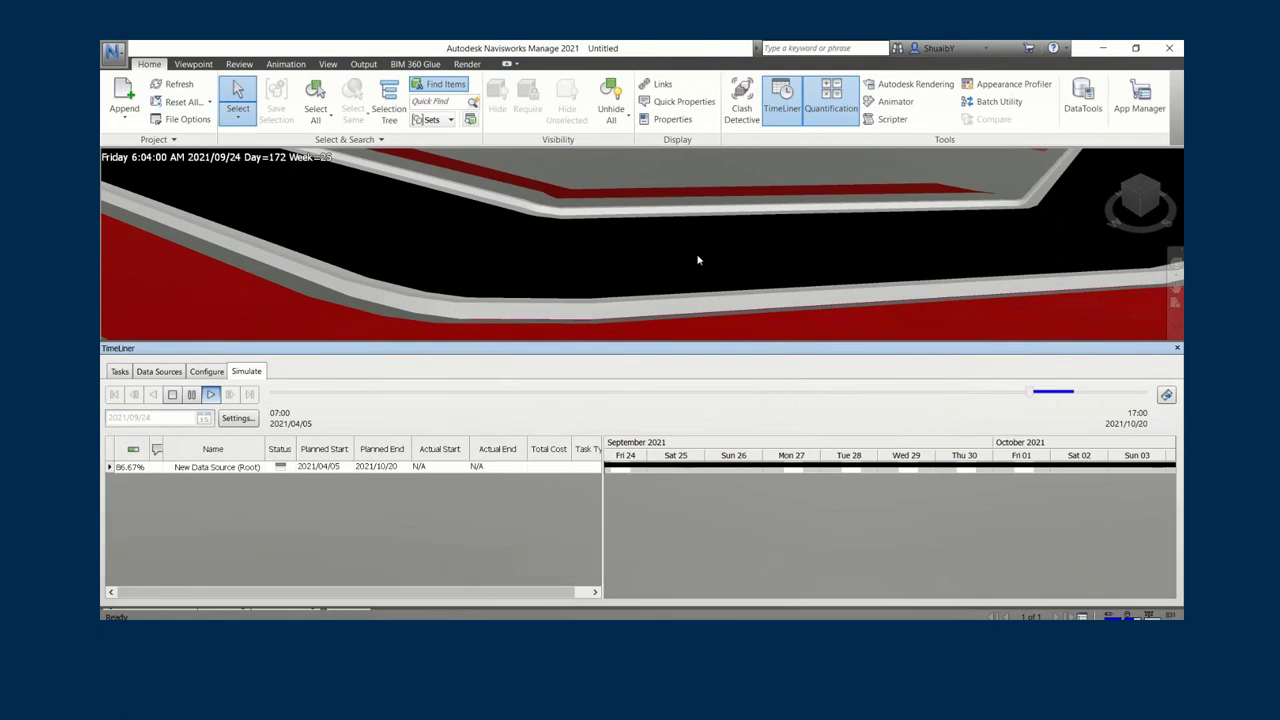
mouse_move(700, 263)
shift+middle_down()
mouse_move(666, 274)
mouse_move(563, 243)
shift+middle_up()
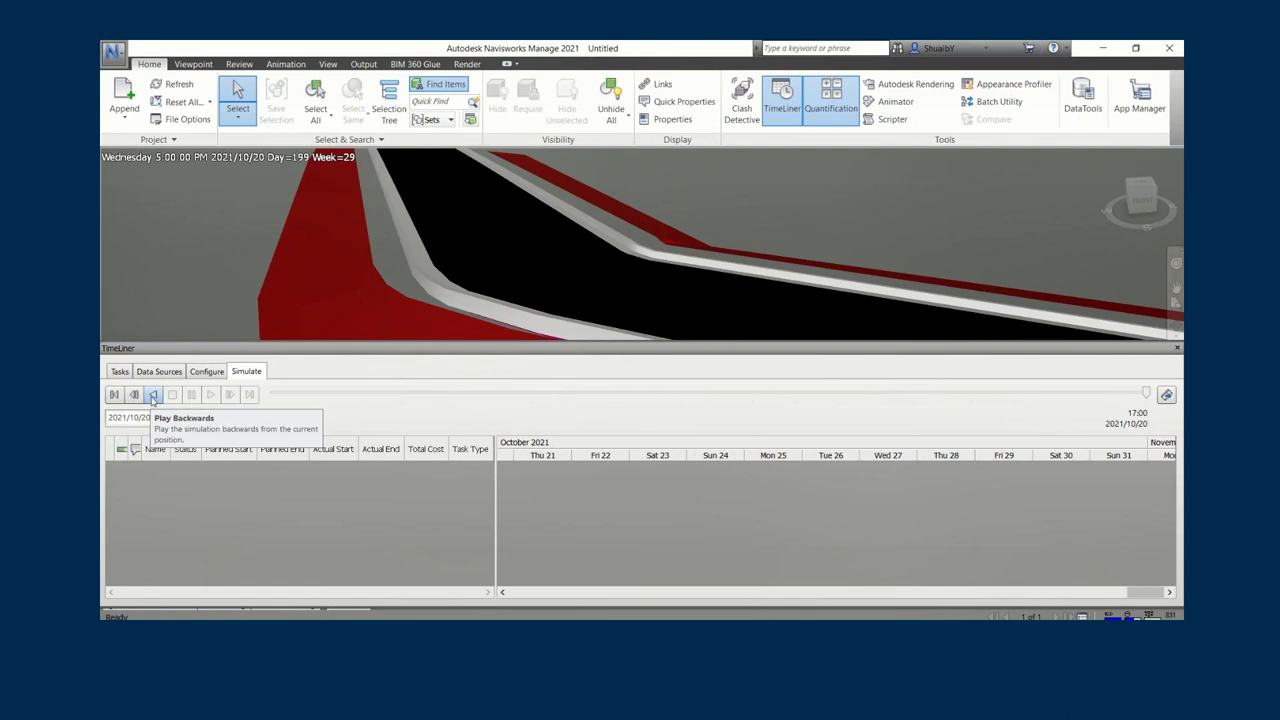
- Scrub the simulation timeline, then bring up the Simulation Settings dialog
click(1136, 596)
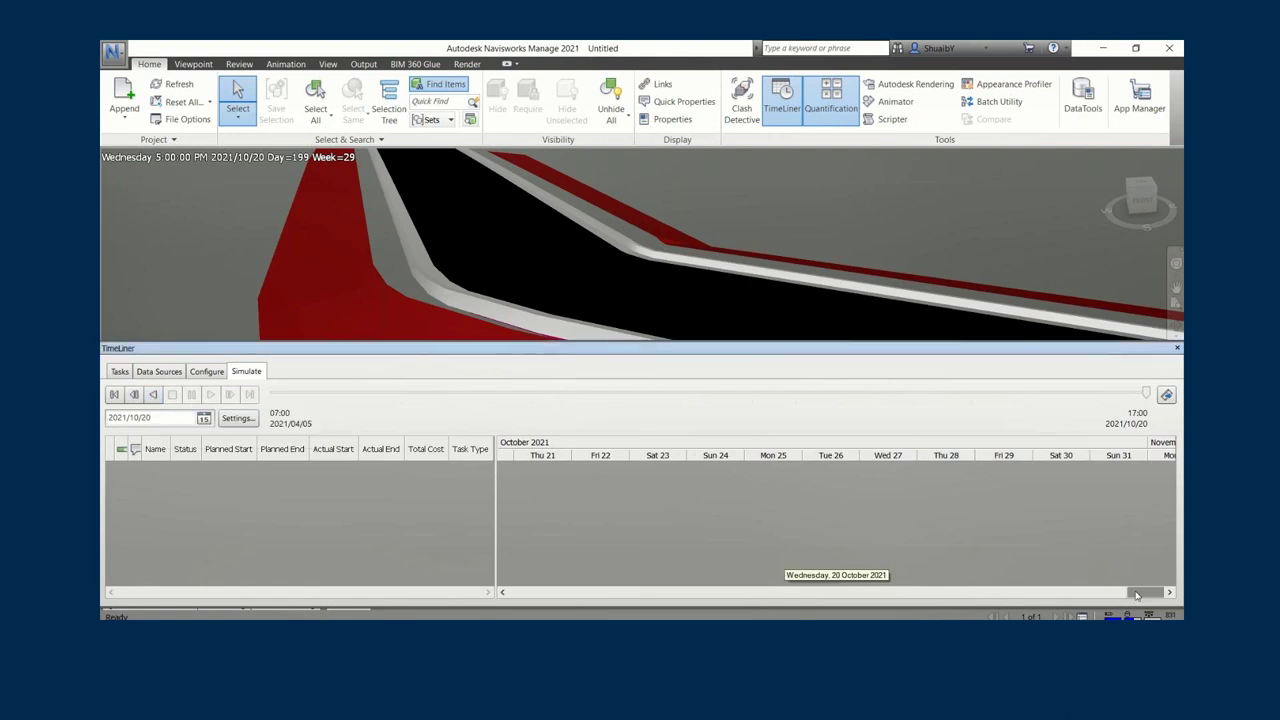
drag(1136, 596, 505, 593)
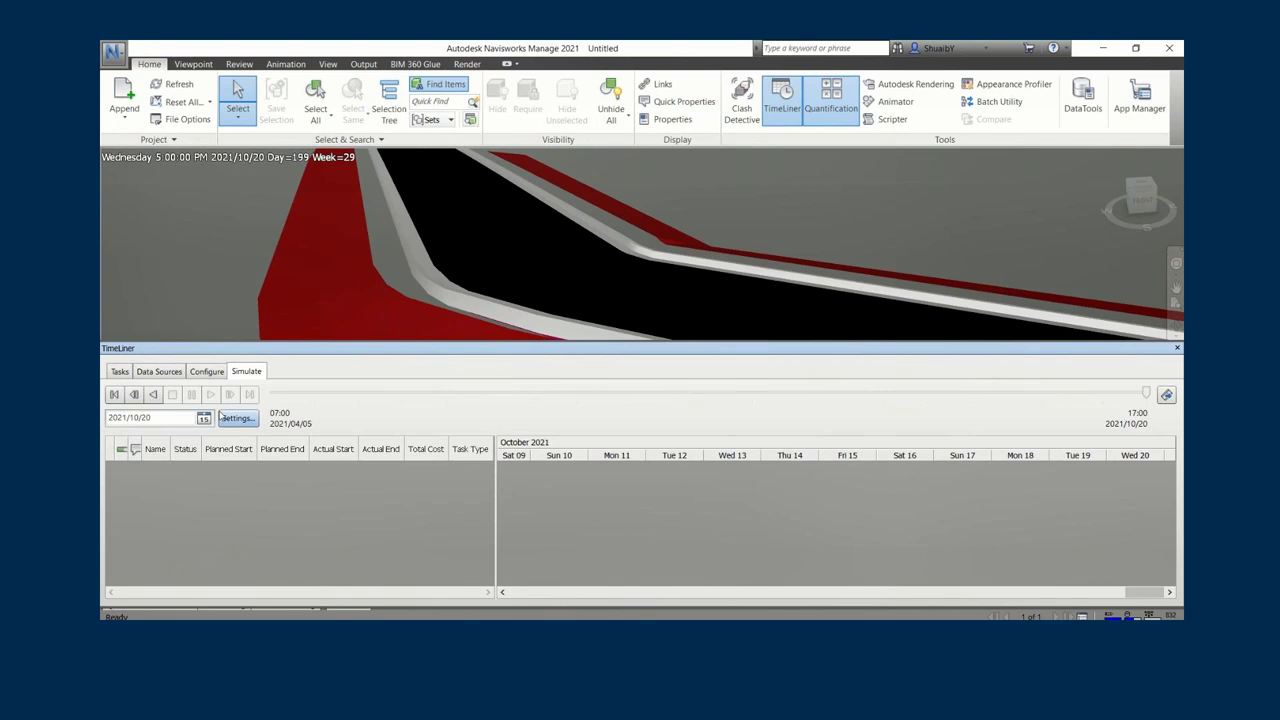
drag(1143, 592, 526, 578)
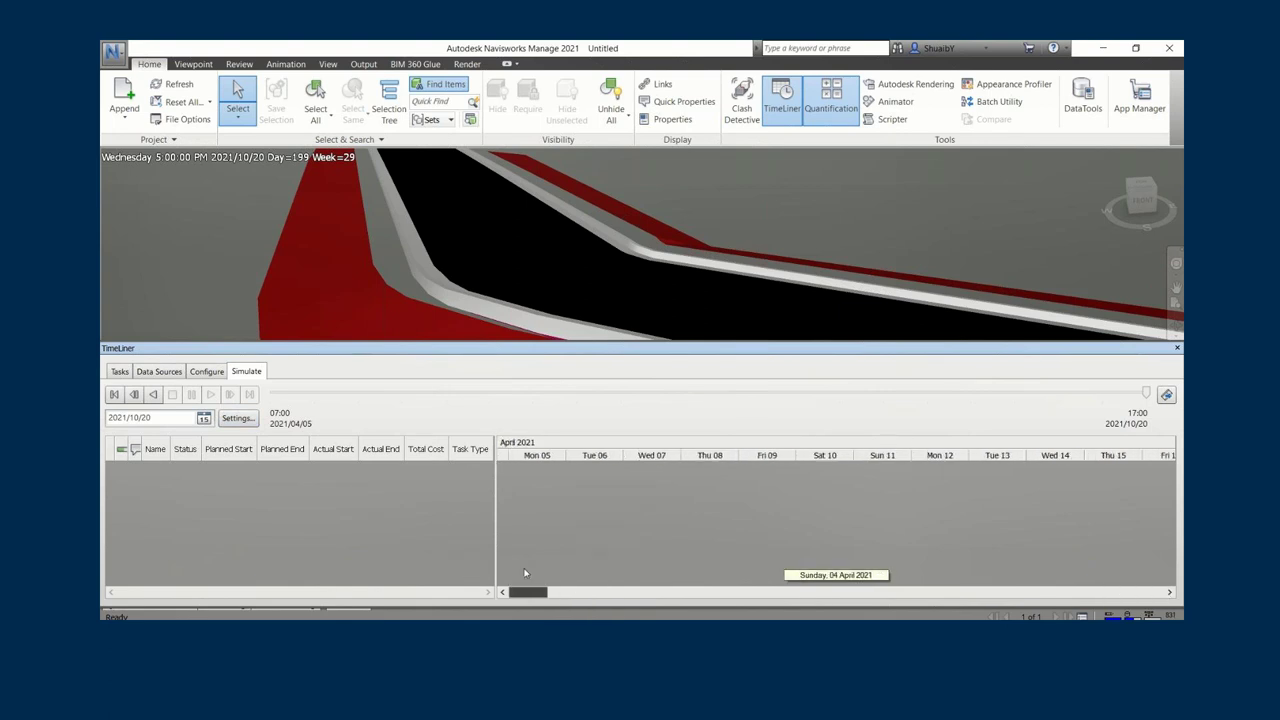
click(236, 418)
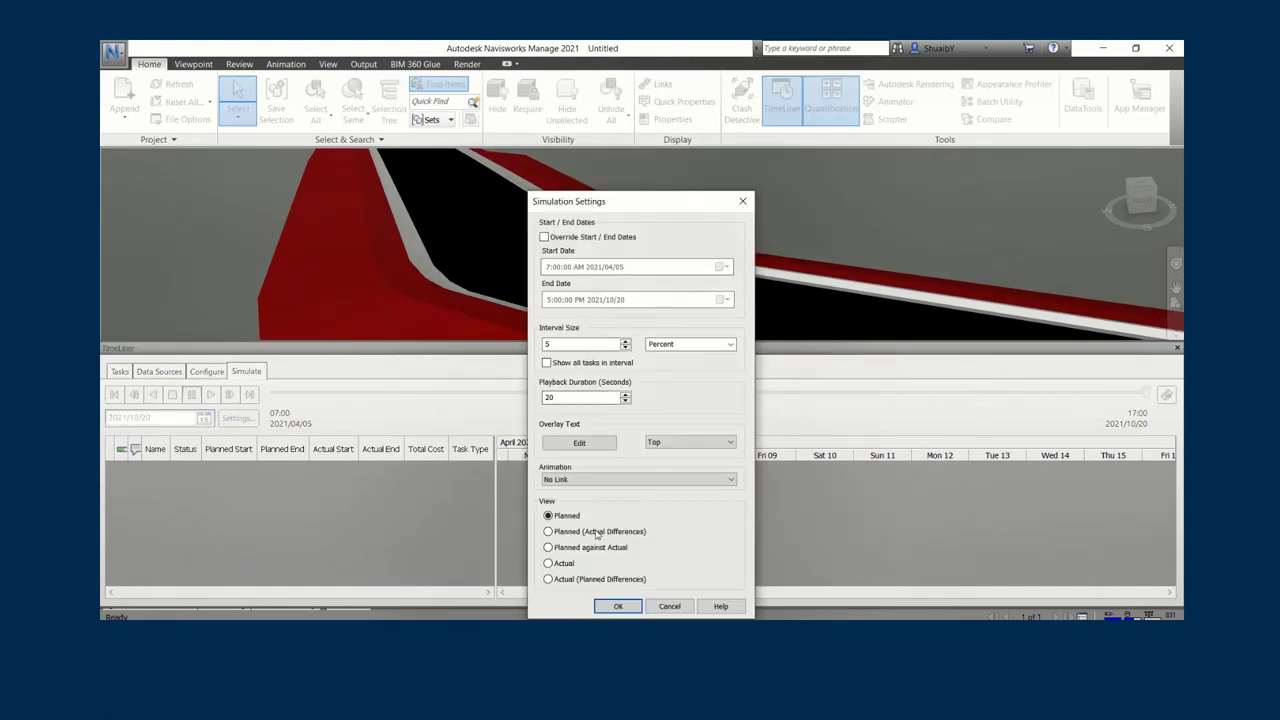
- Append a percent sign to the simulation overlay text
click(602, 446)
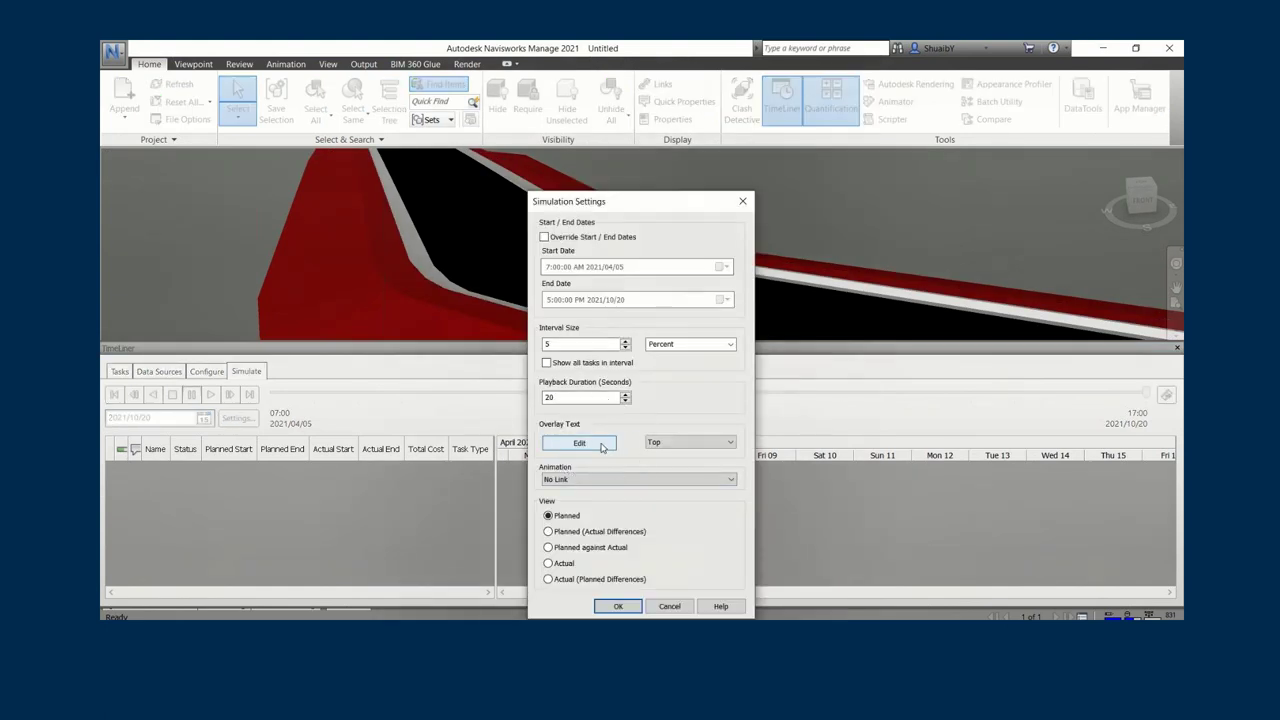
click(602, 446)
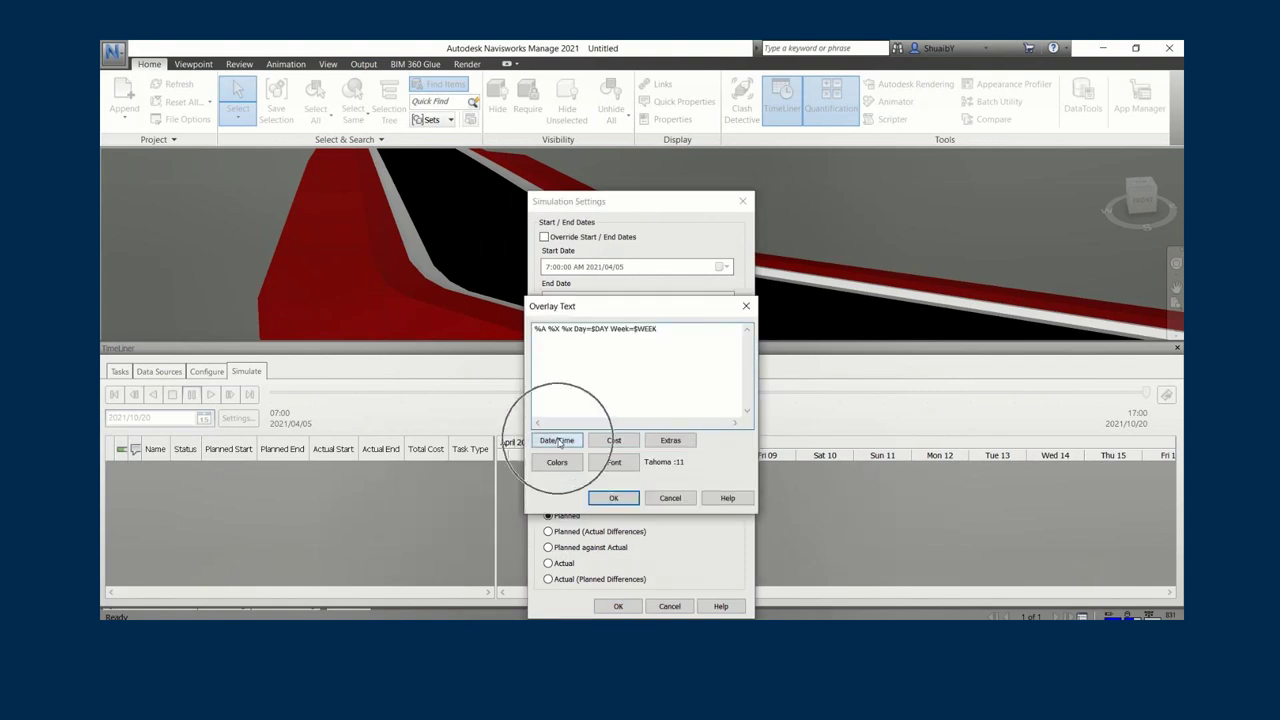
key(Tab)
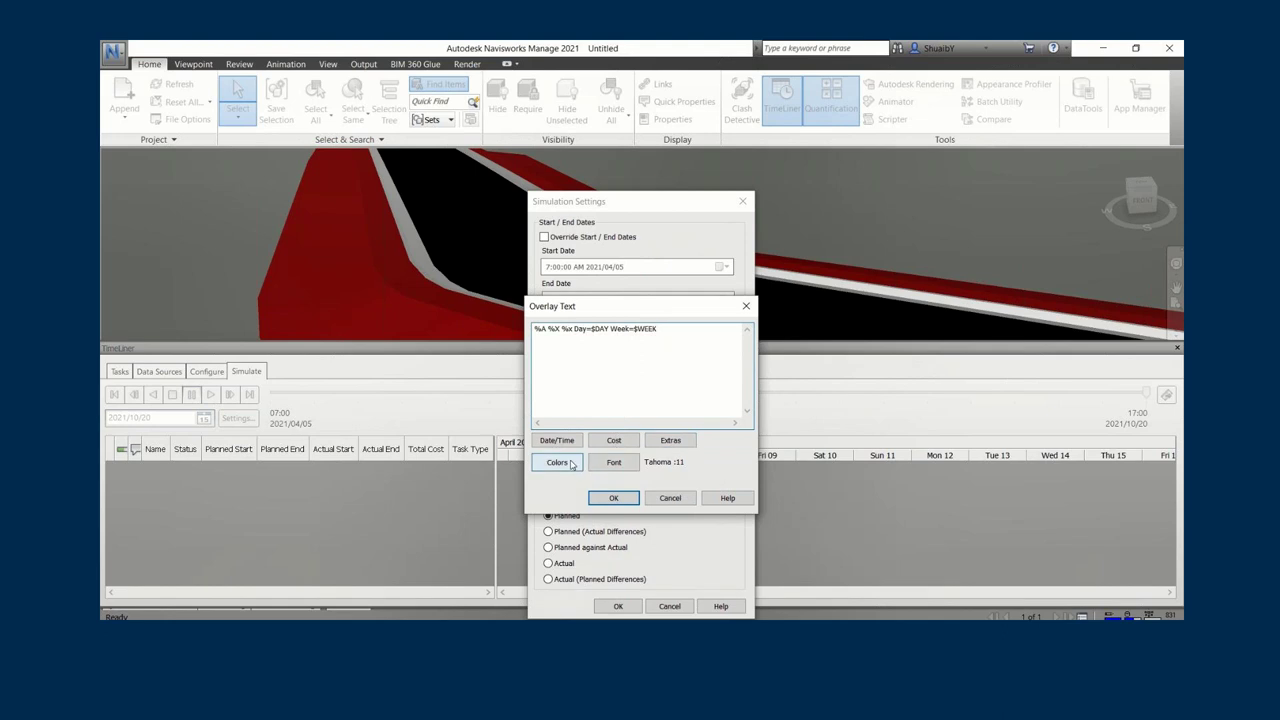
click(670, 443)
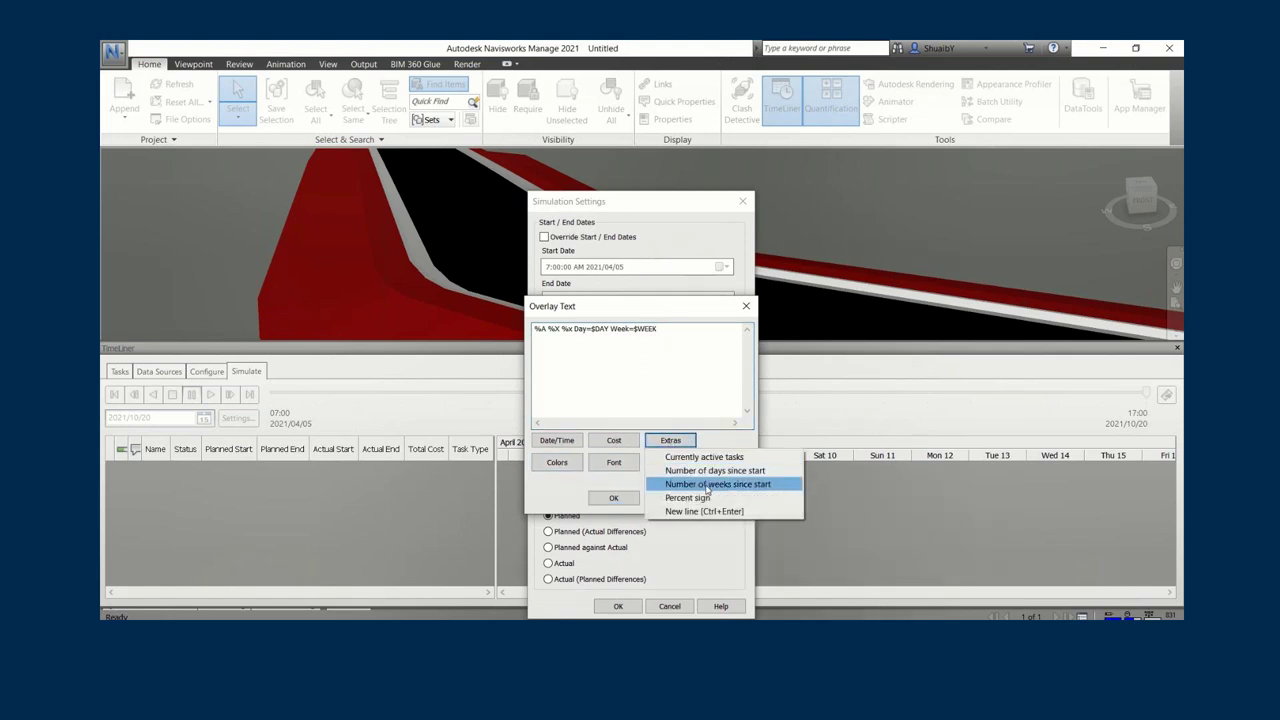
click(700, 498)
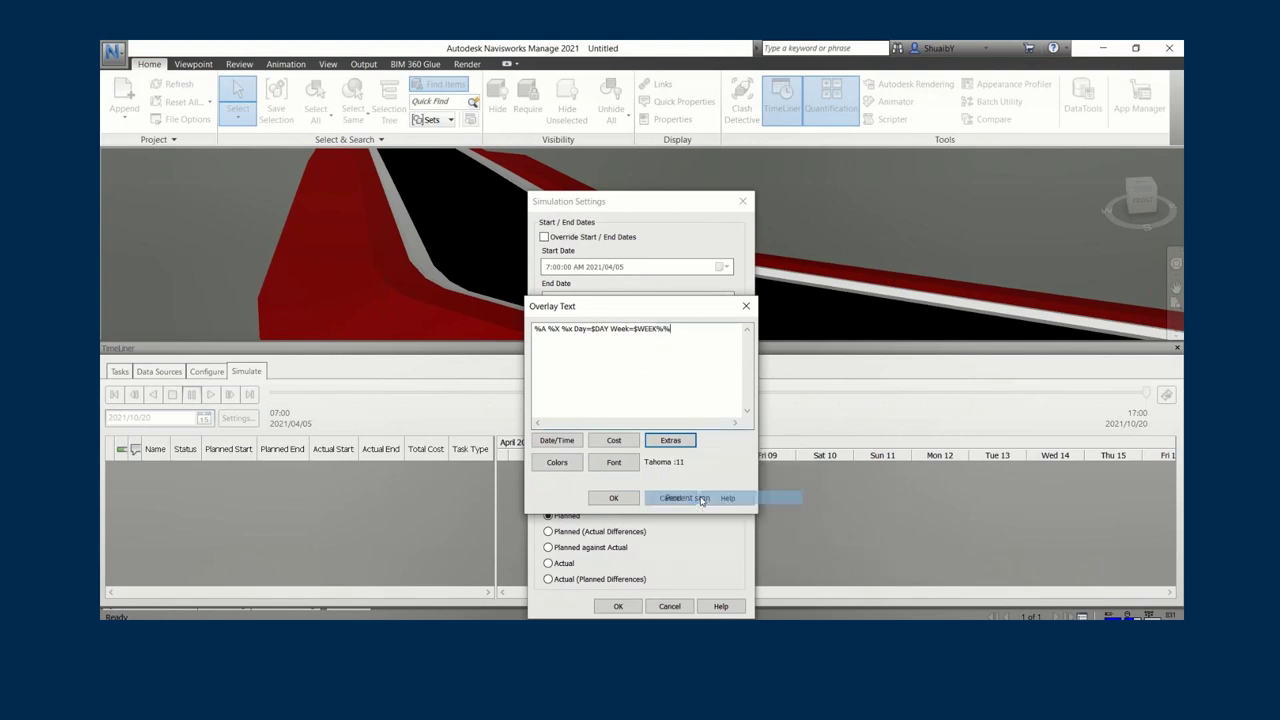
click(557, 462)
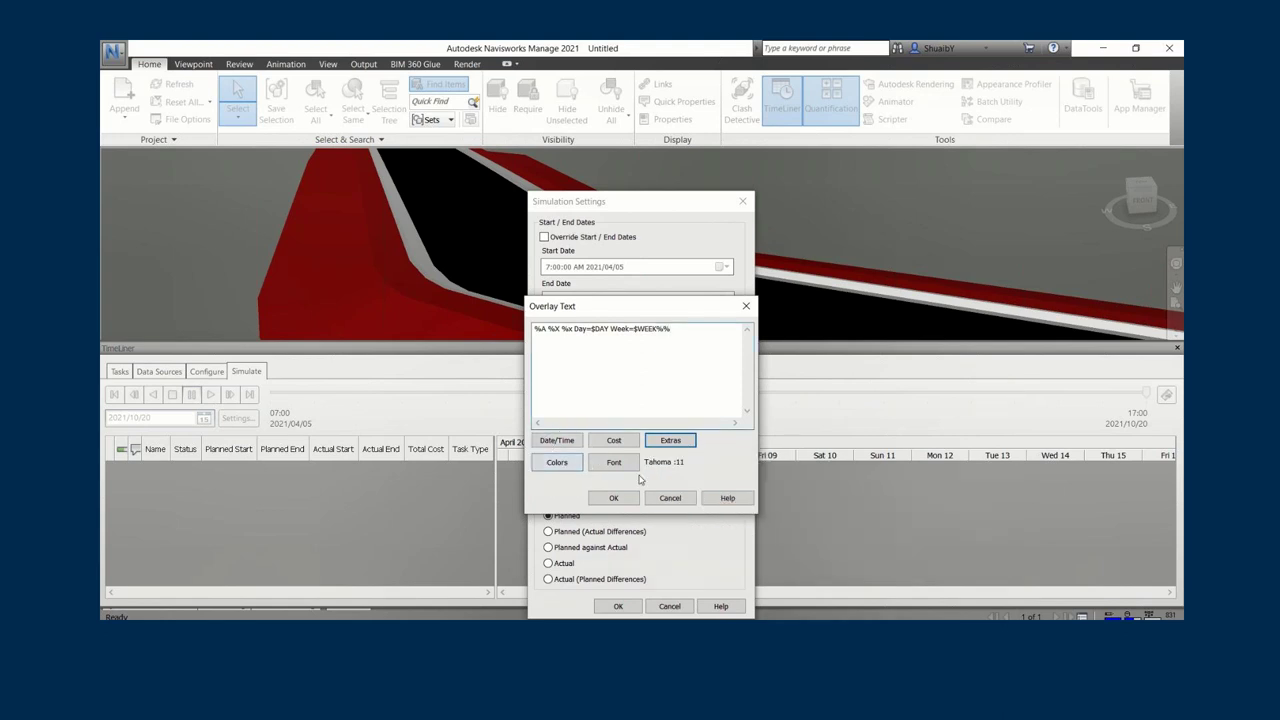
click(566, 463)
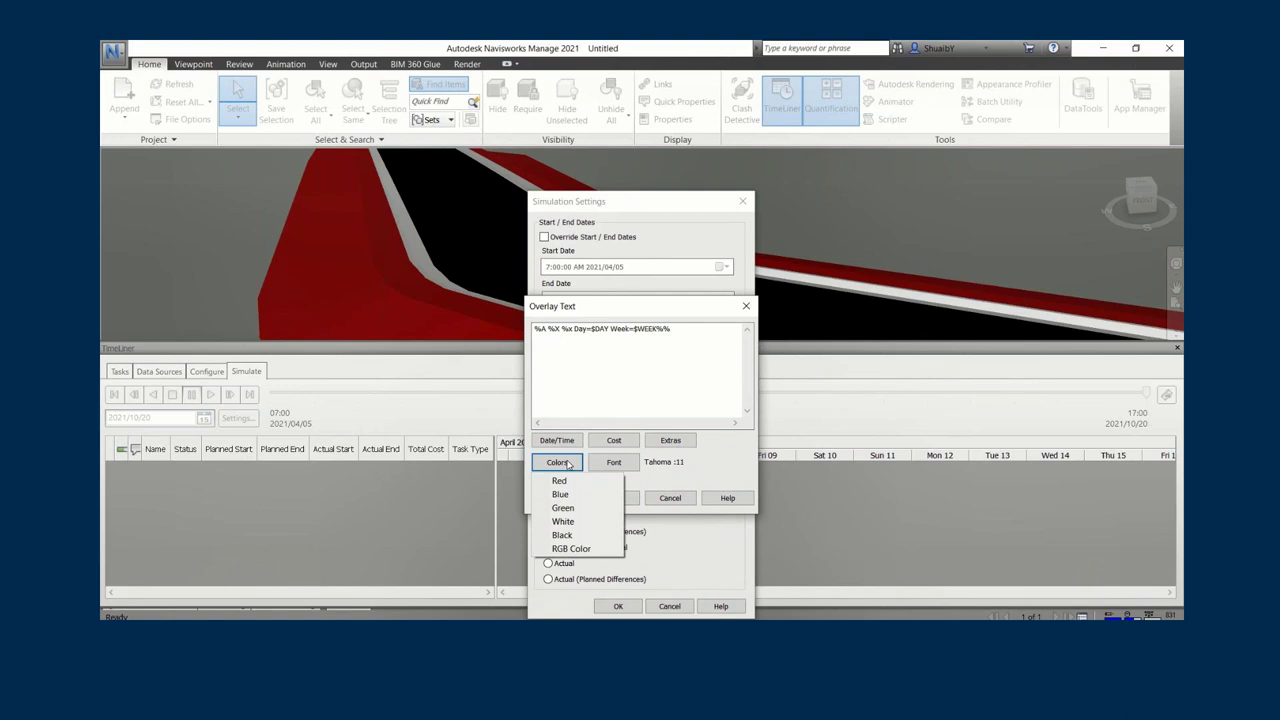
click(735, 469)
drag(687, 329, 530, 333)
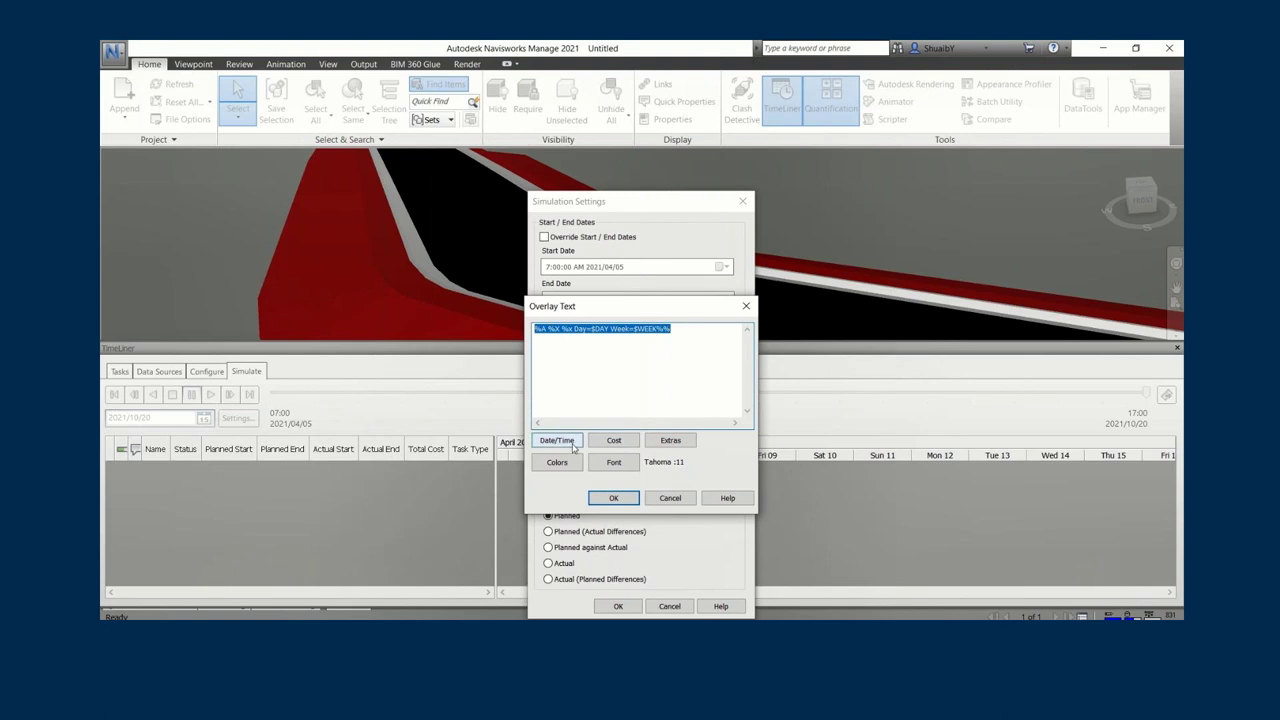
- Set the overlay font to Arial 11 Bold and confirm the Overlay Text and Simulation Settings
click(628, 463)
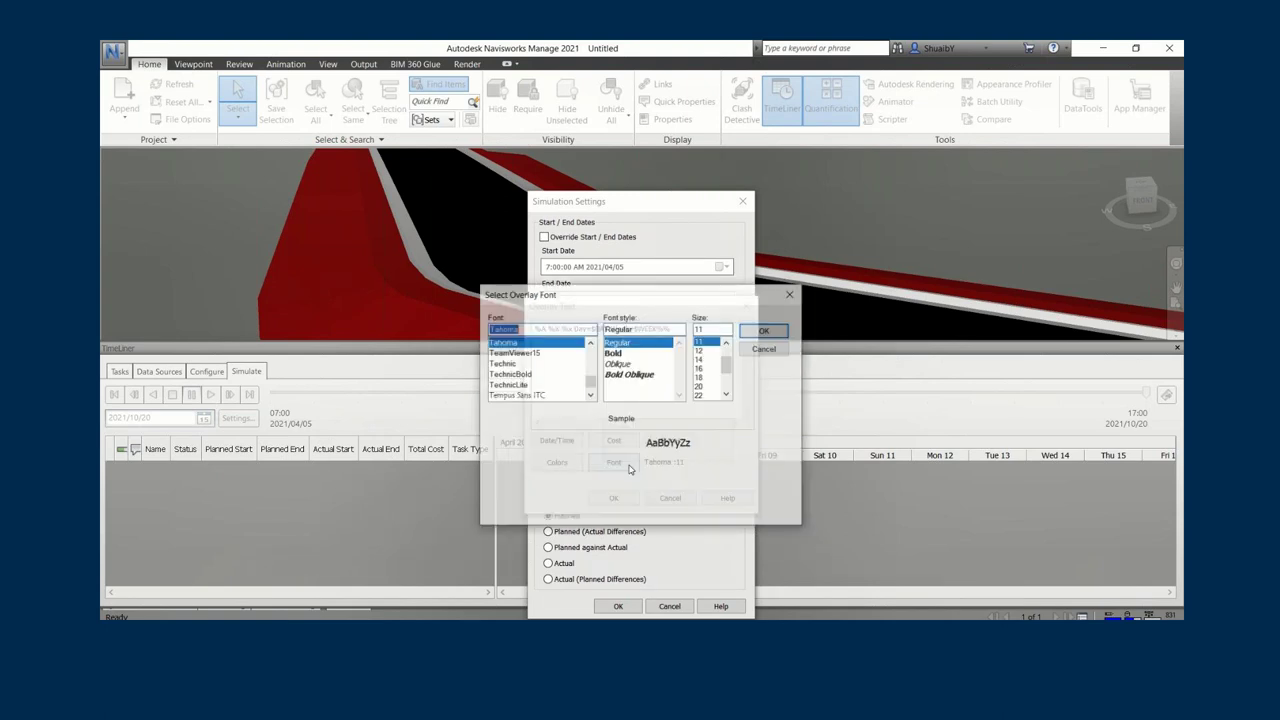
key(BackSpace)
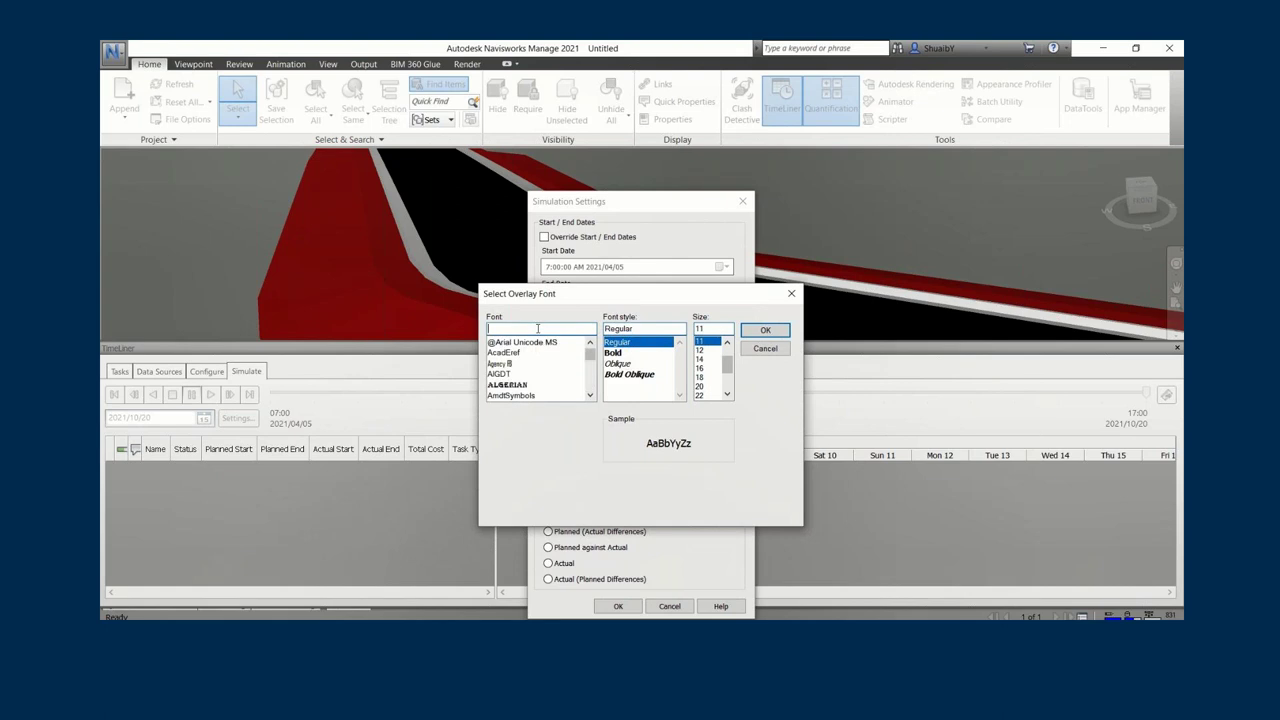
text(arial)
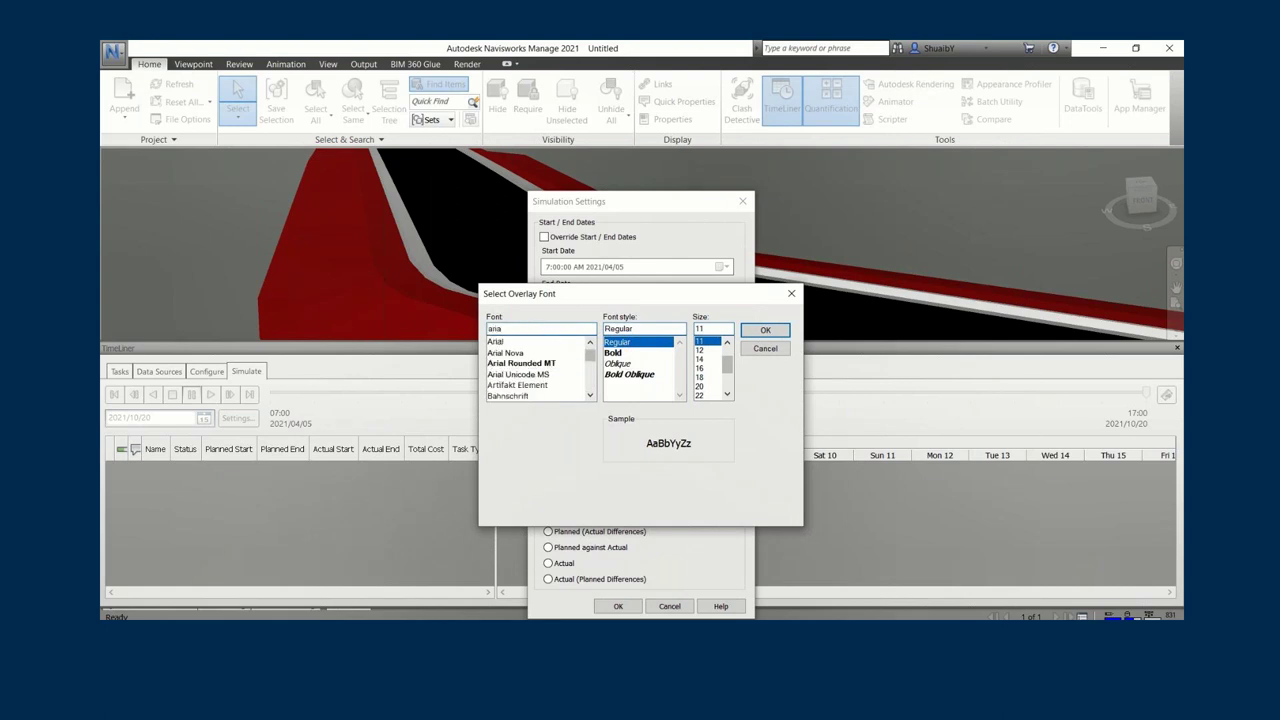
click(503, 342)
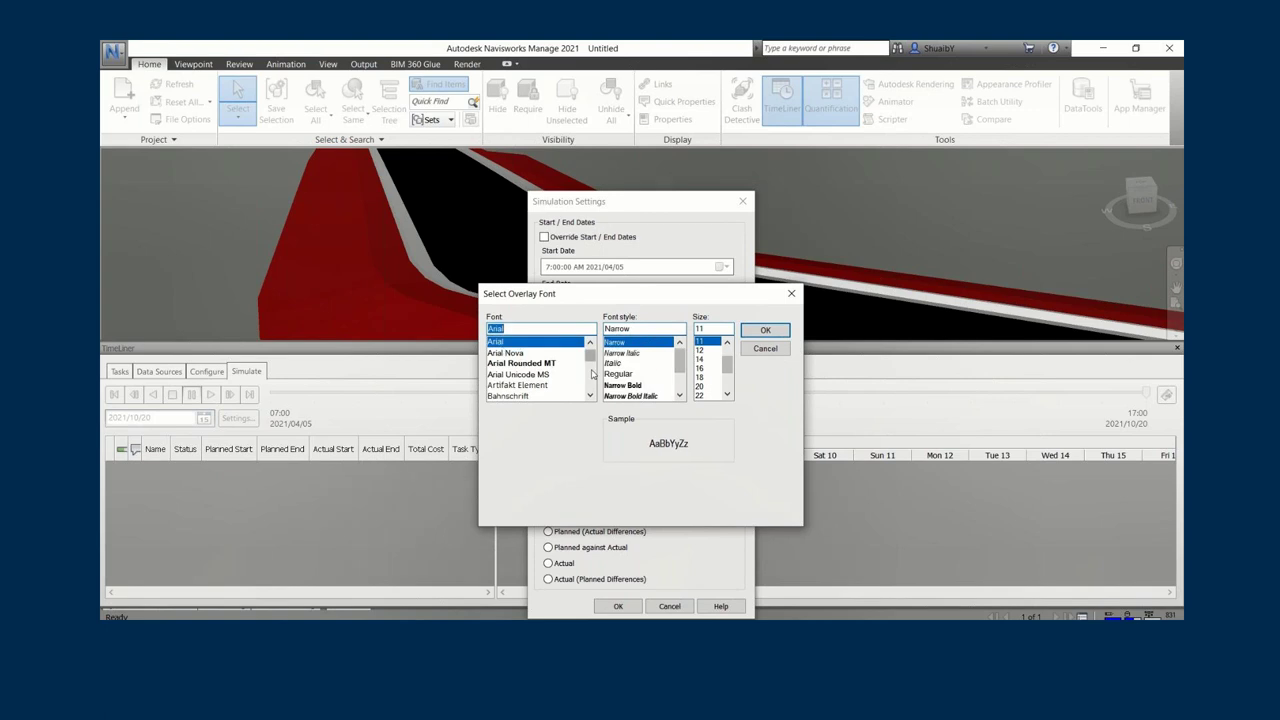
scroll(628, 363, down, 2)
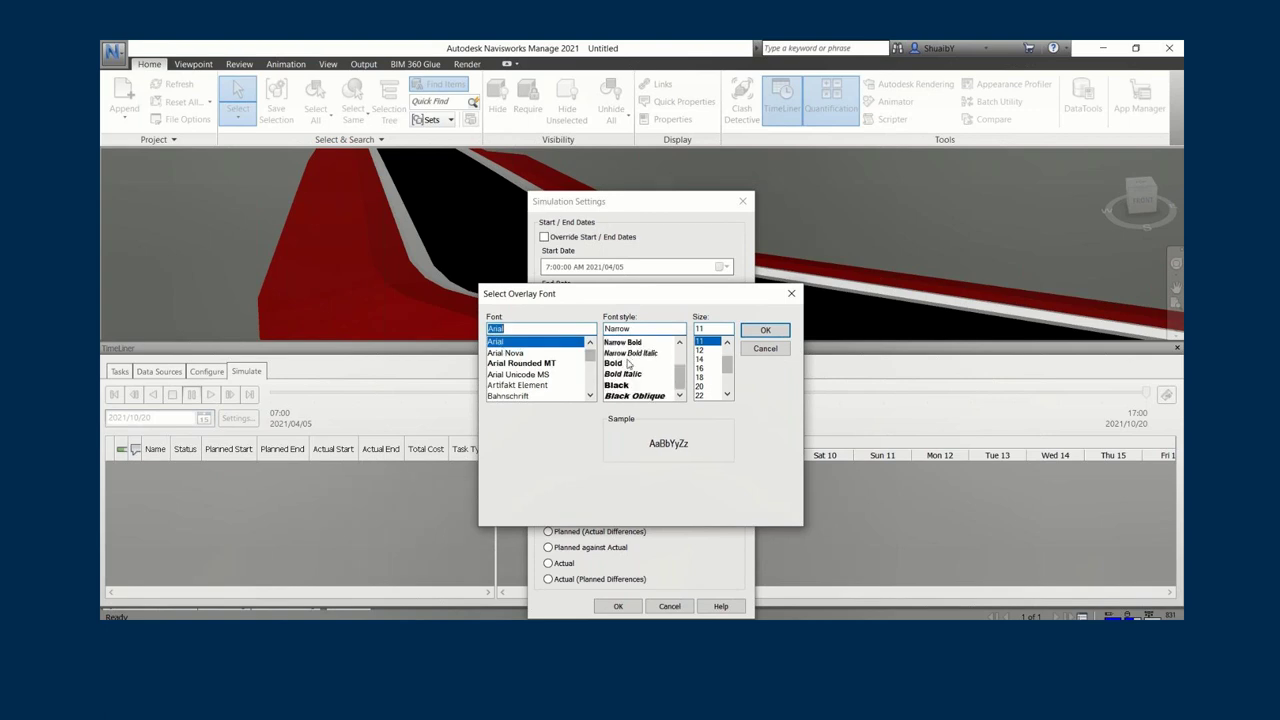
click(618, 364)
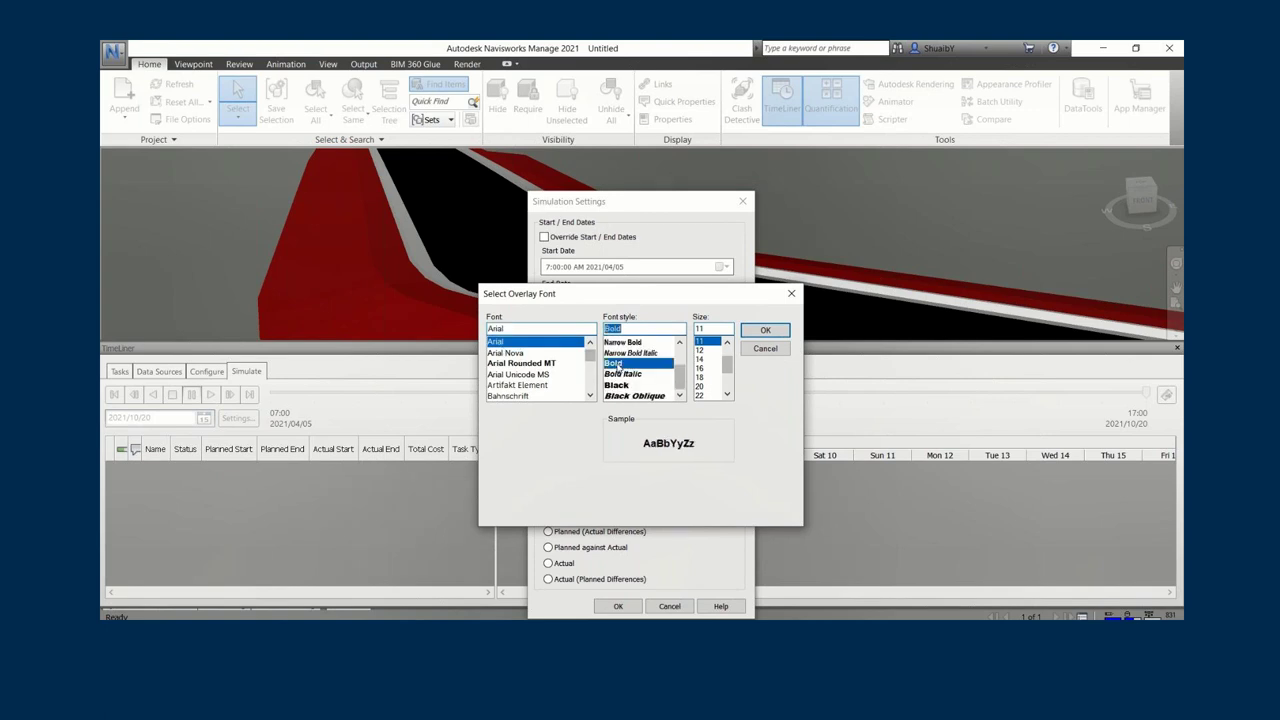
click(757, 331)
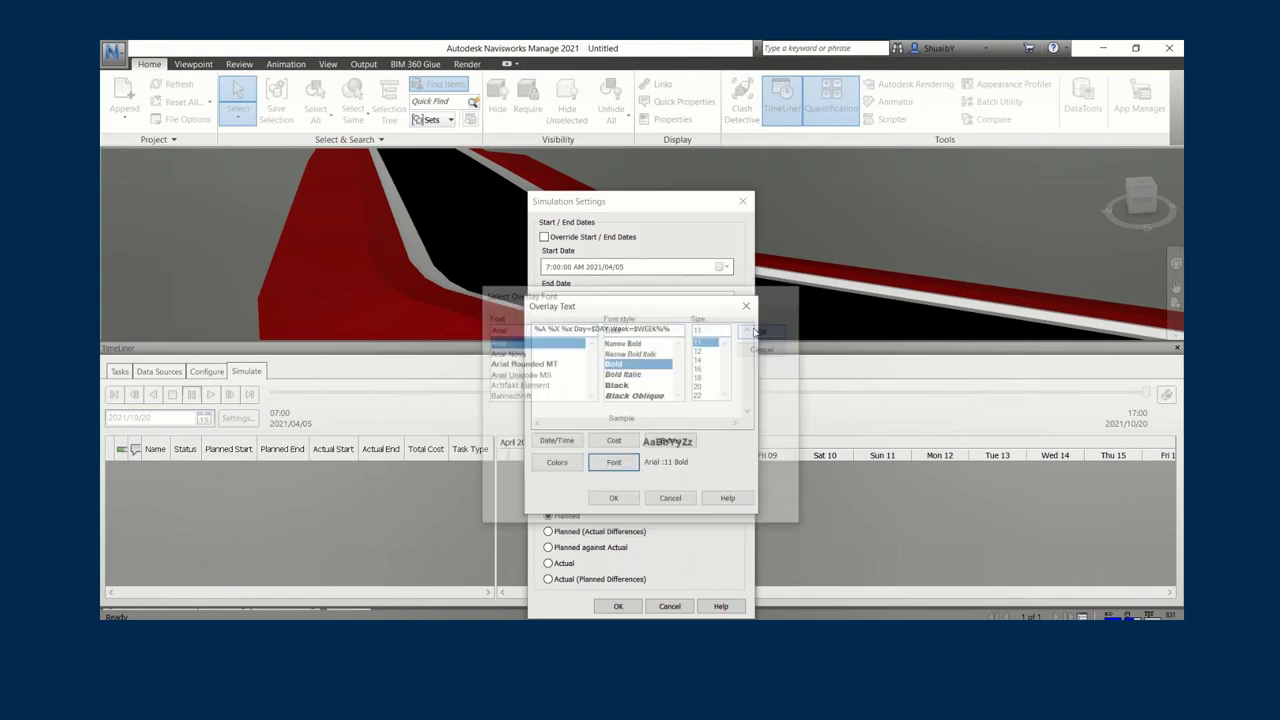
click(614, 497)
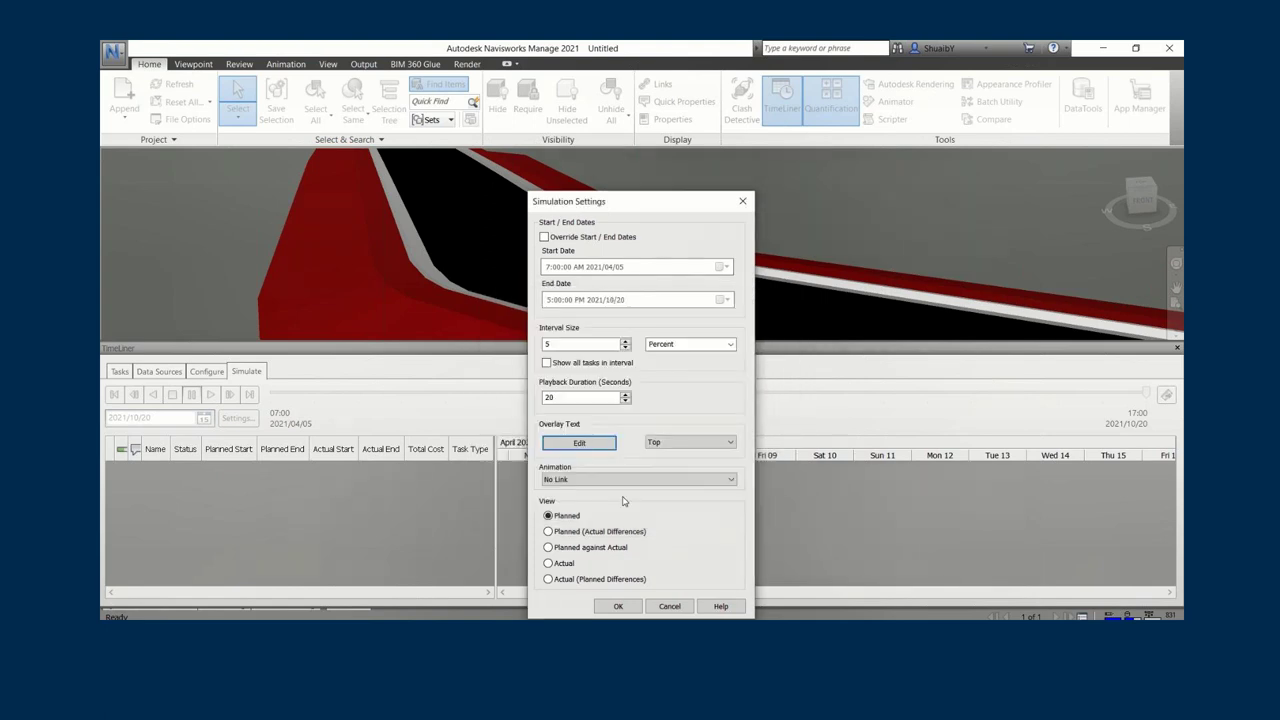
click(620, 605)
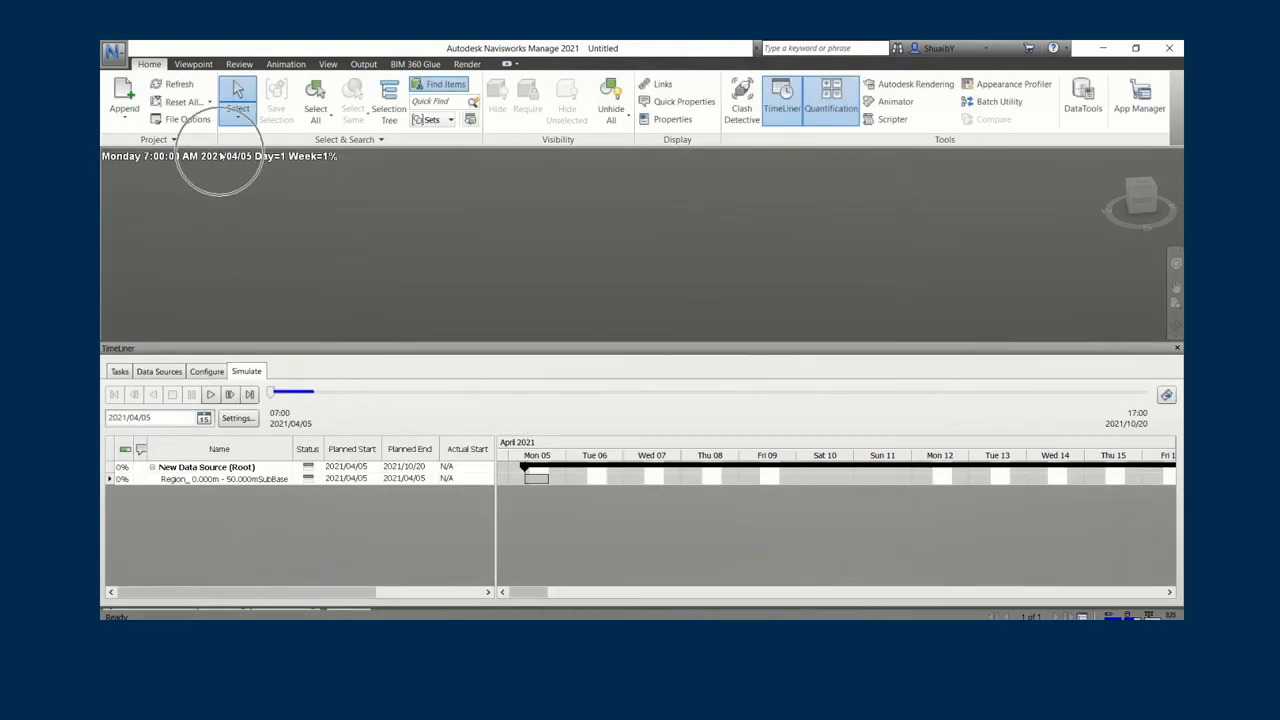
- Play the simulation through to 2021/10/20, orbiting and zooming the corridor as it builds
click(212, 395)
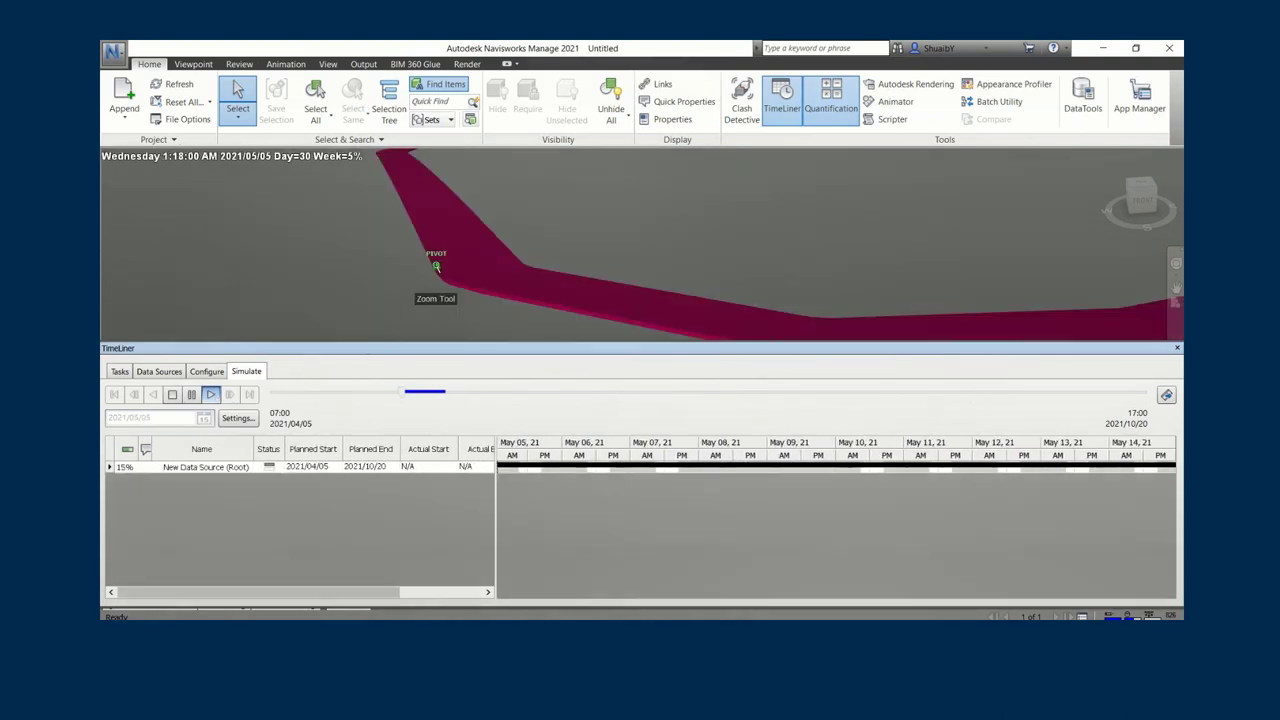
shift+middle_drag(469, 277, 467, 288)
scroll(467, 289, up, 2)
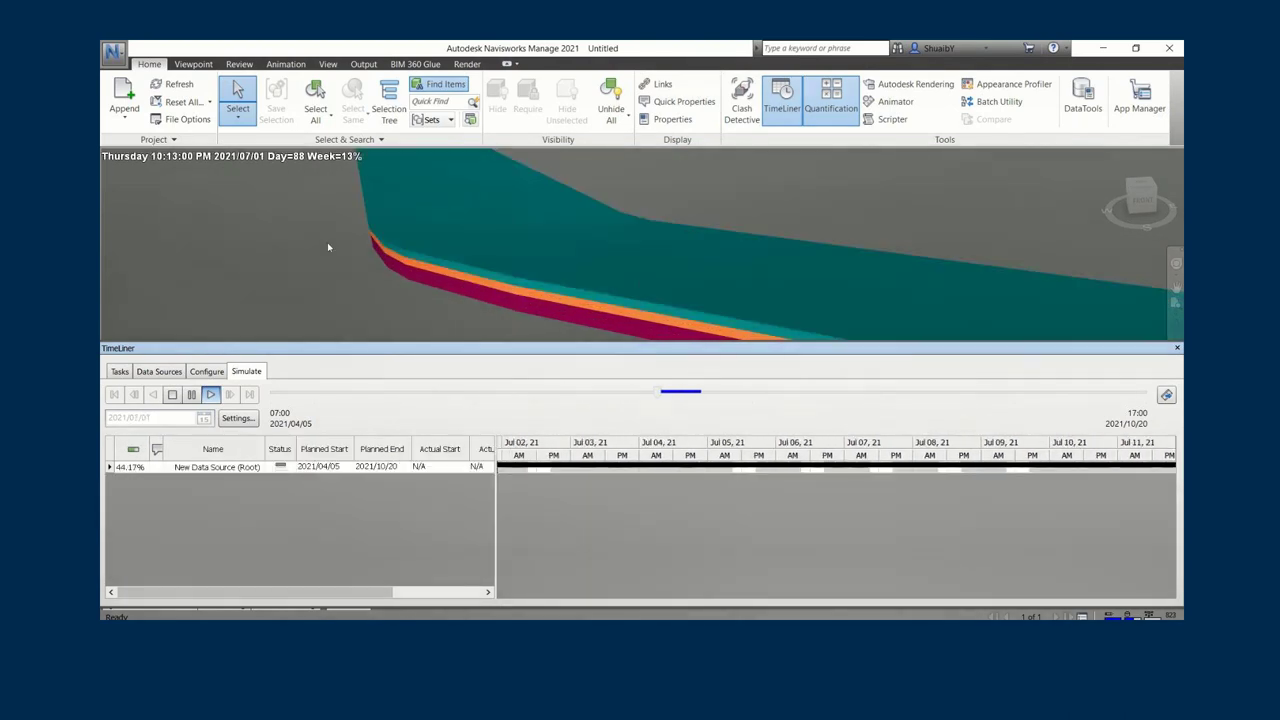
scroll(327, 245, up, 2)
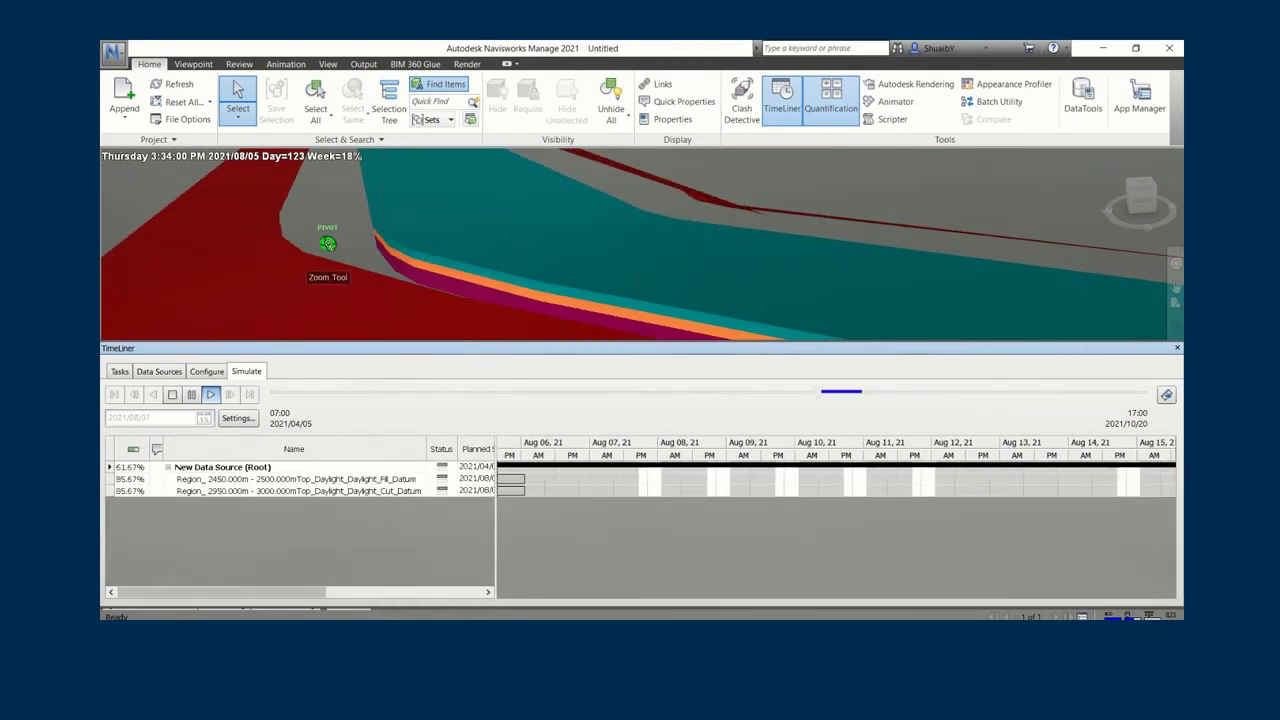
scroll(327, 244, down, 3)
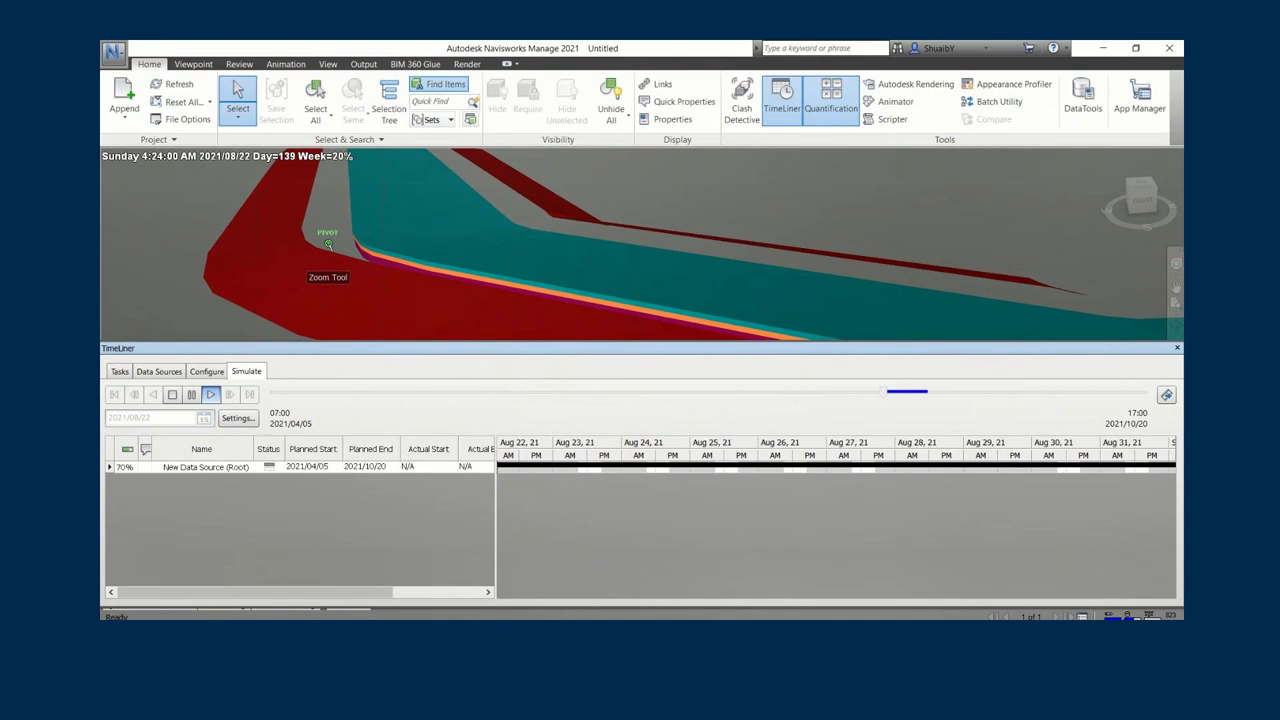
scroll(327, 244, down, 2)
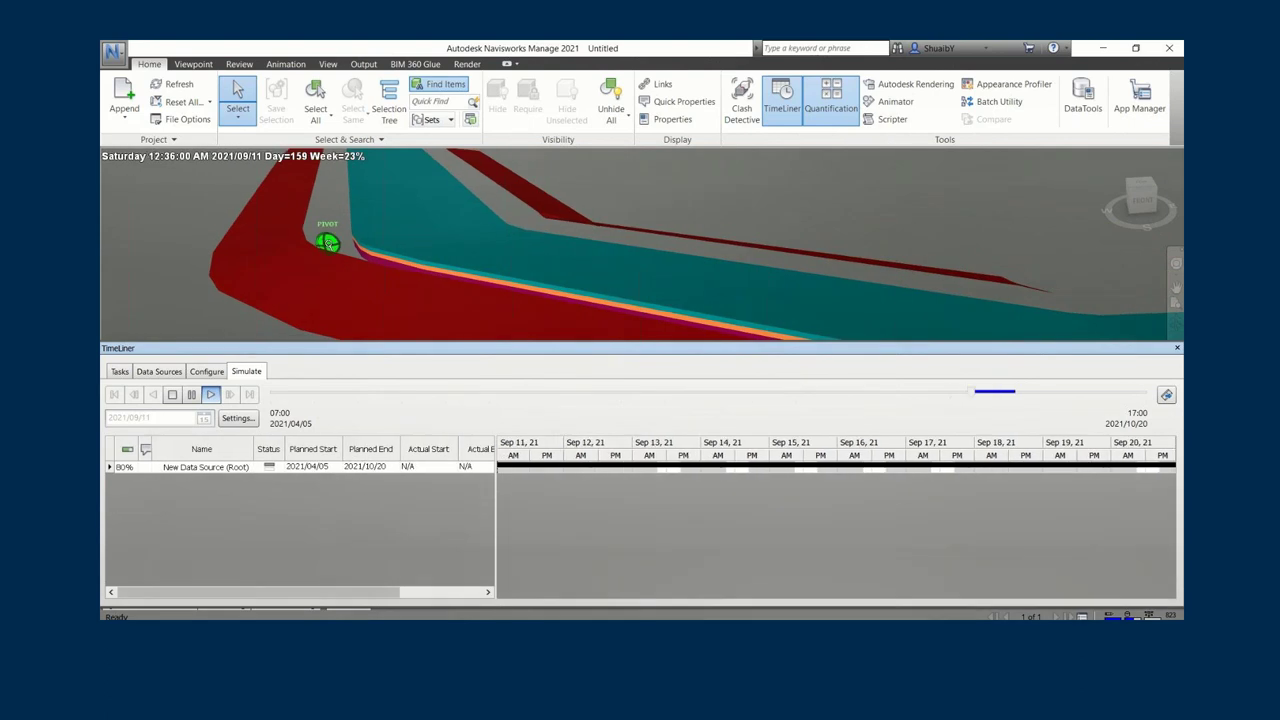
scroll(327, 244, down, 3)
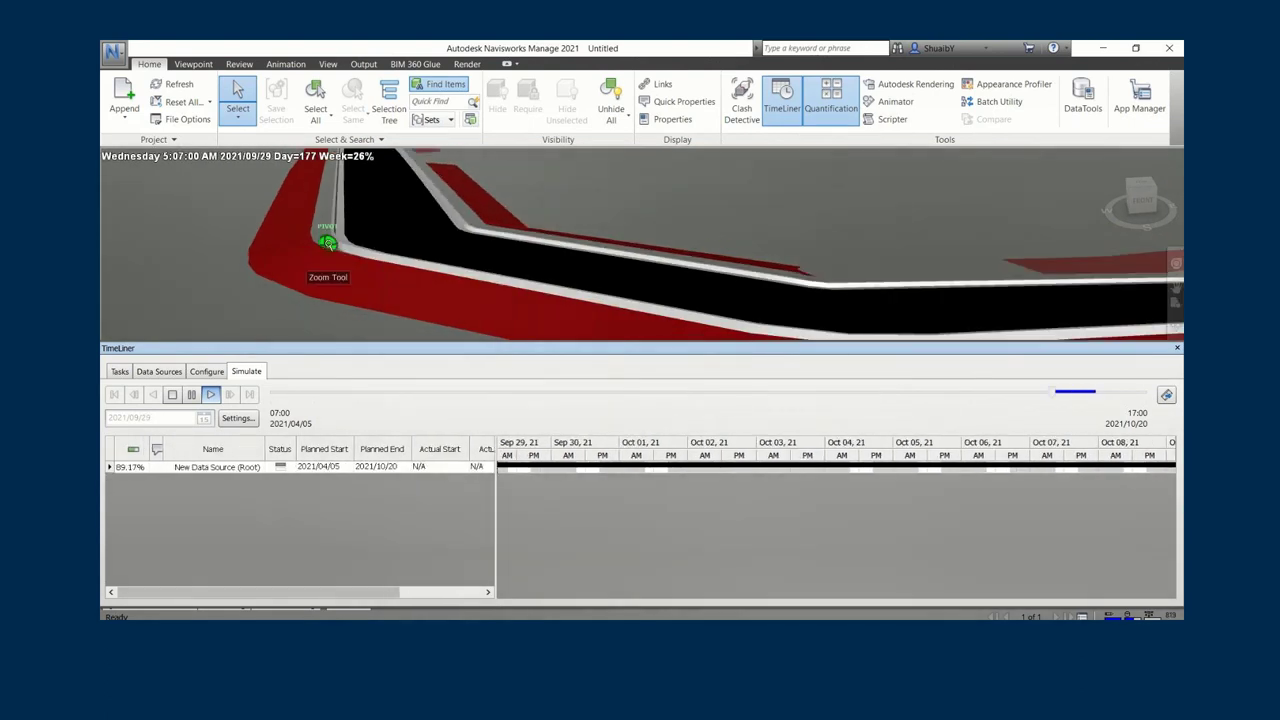
scroll(327, 244, down, 4)
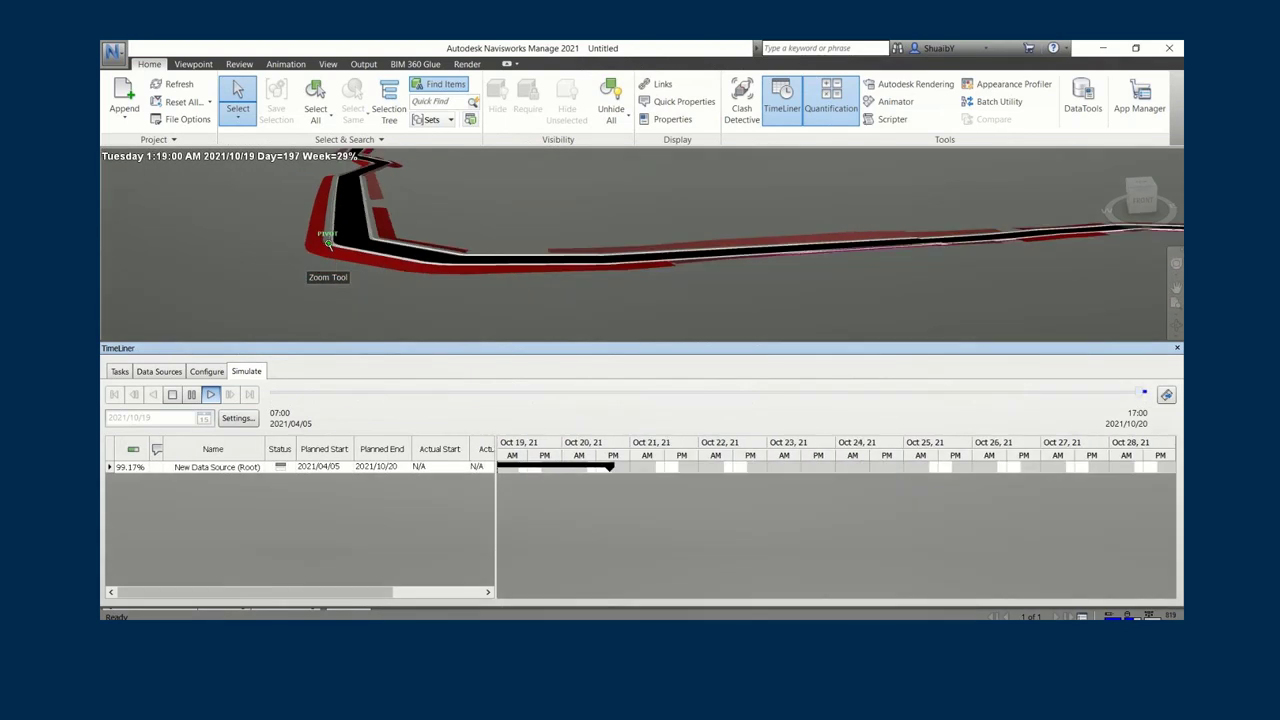
scroll(327, 244, down, 5)
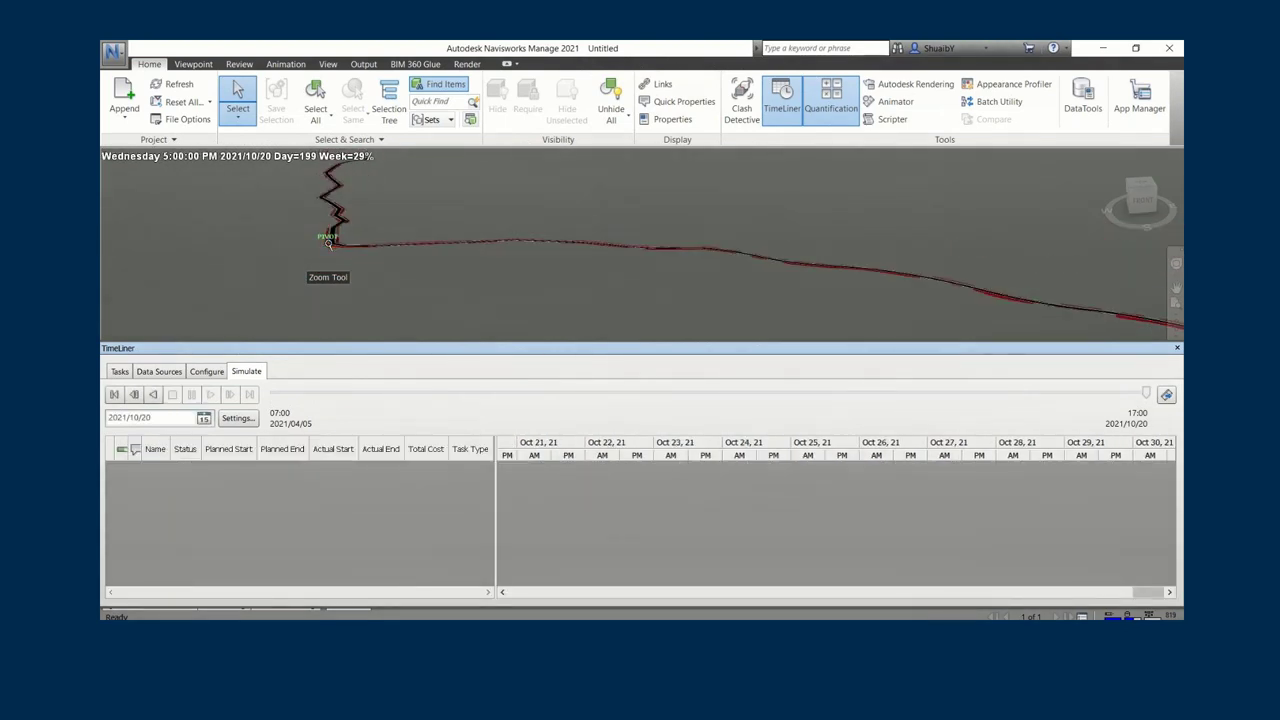
- Use Zoom All on the Viewpoint tab to fit the whole corridor model in view
click(193, 64)
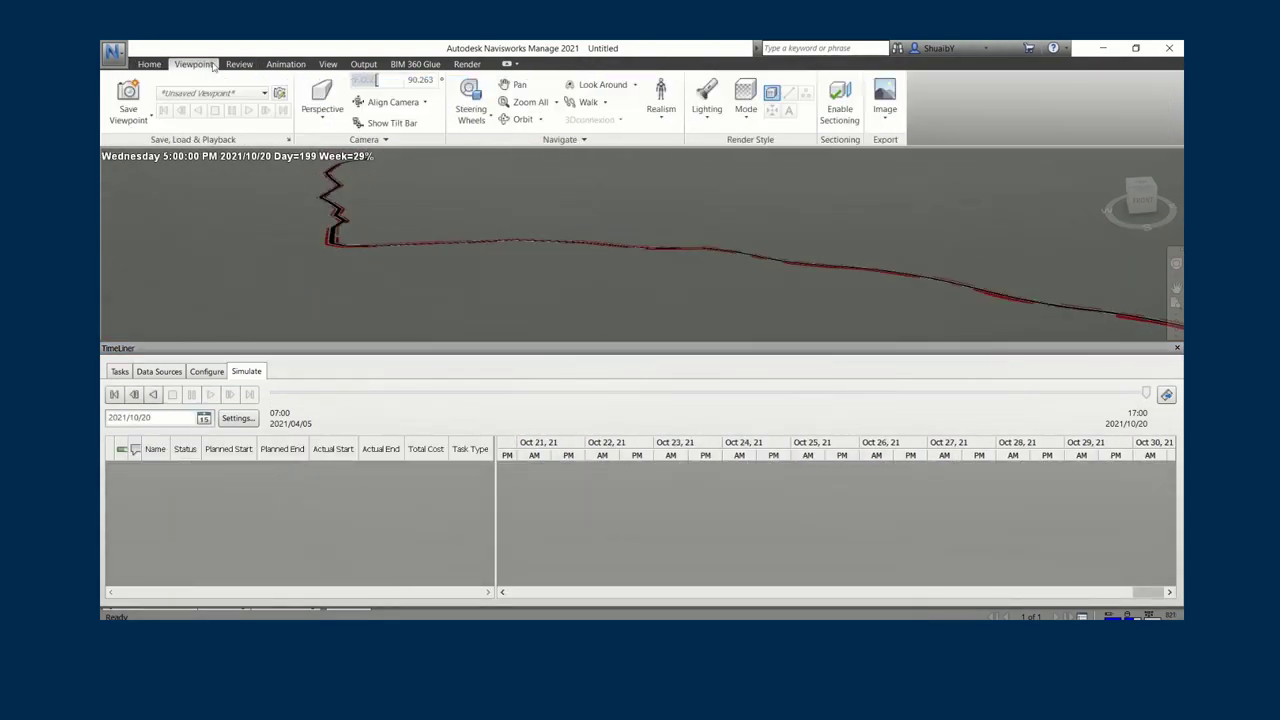
click(556, 102)
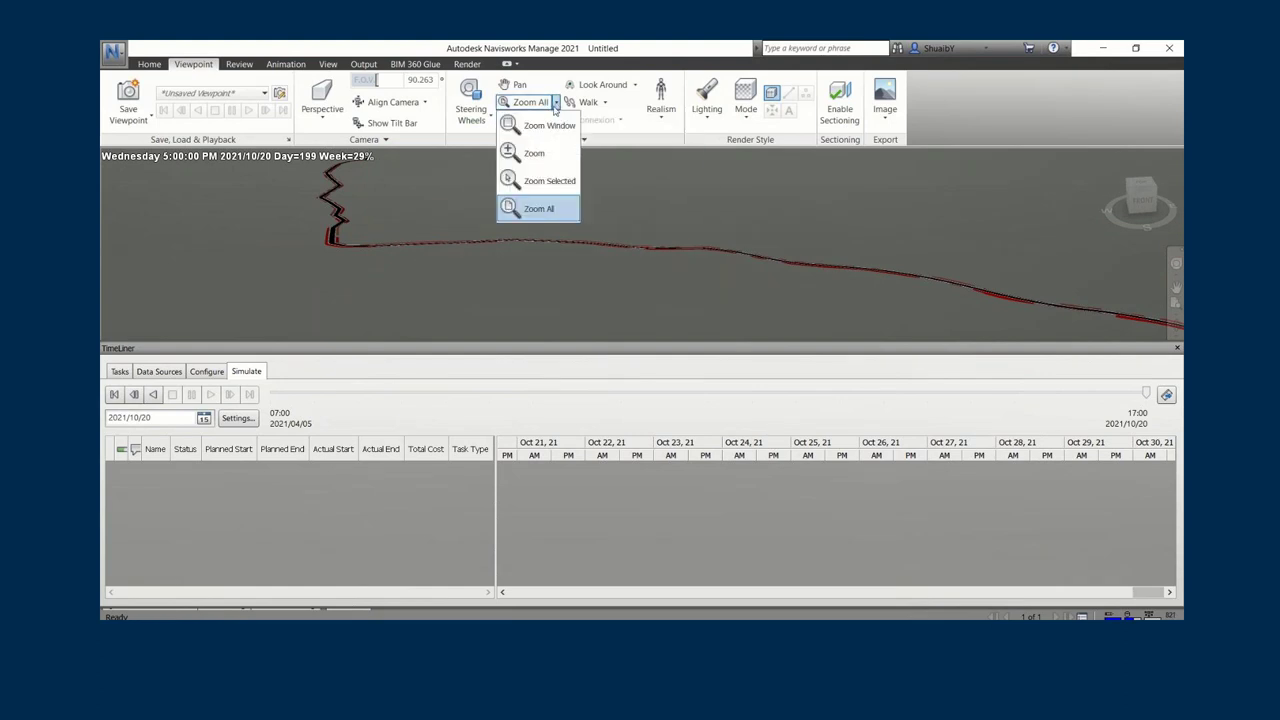
click(547, 127)
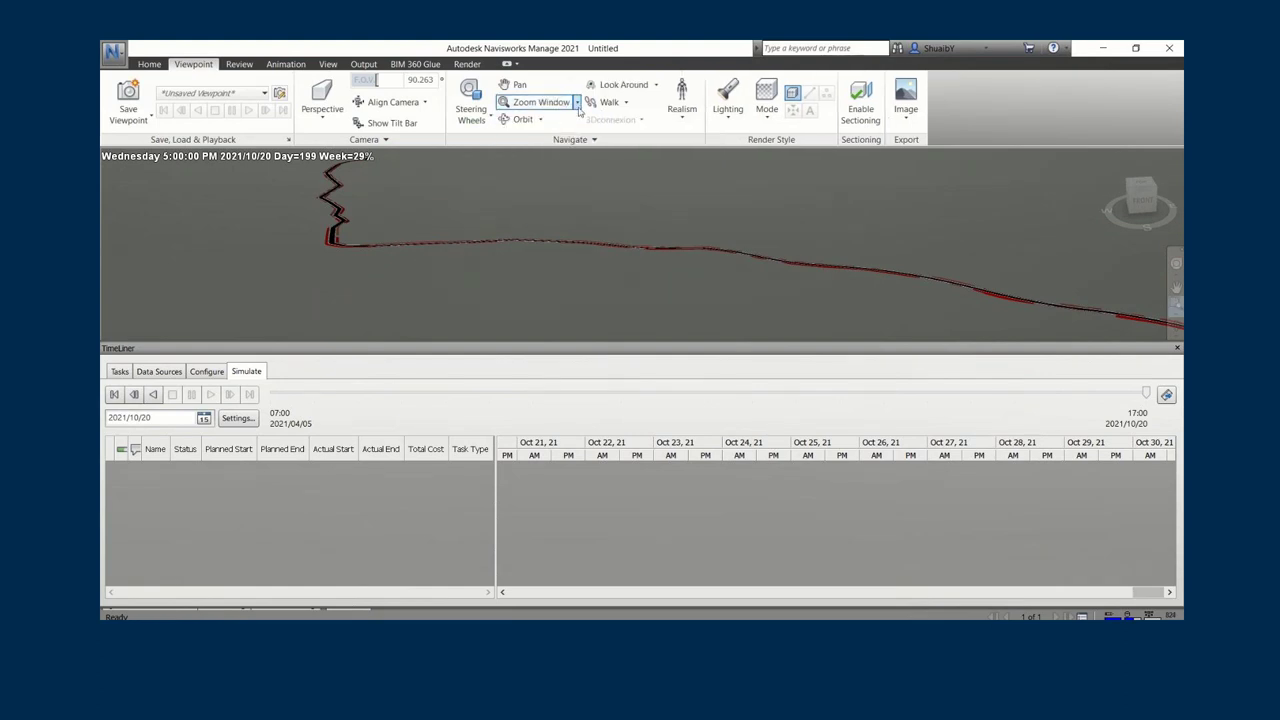
click(578, 103)
click(545, 208)
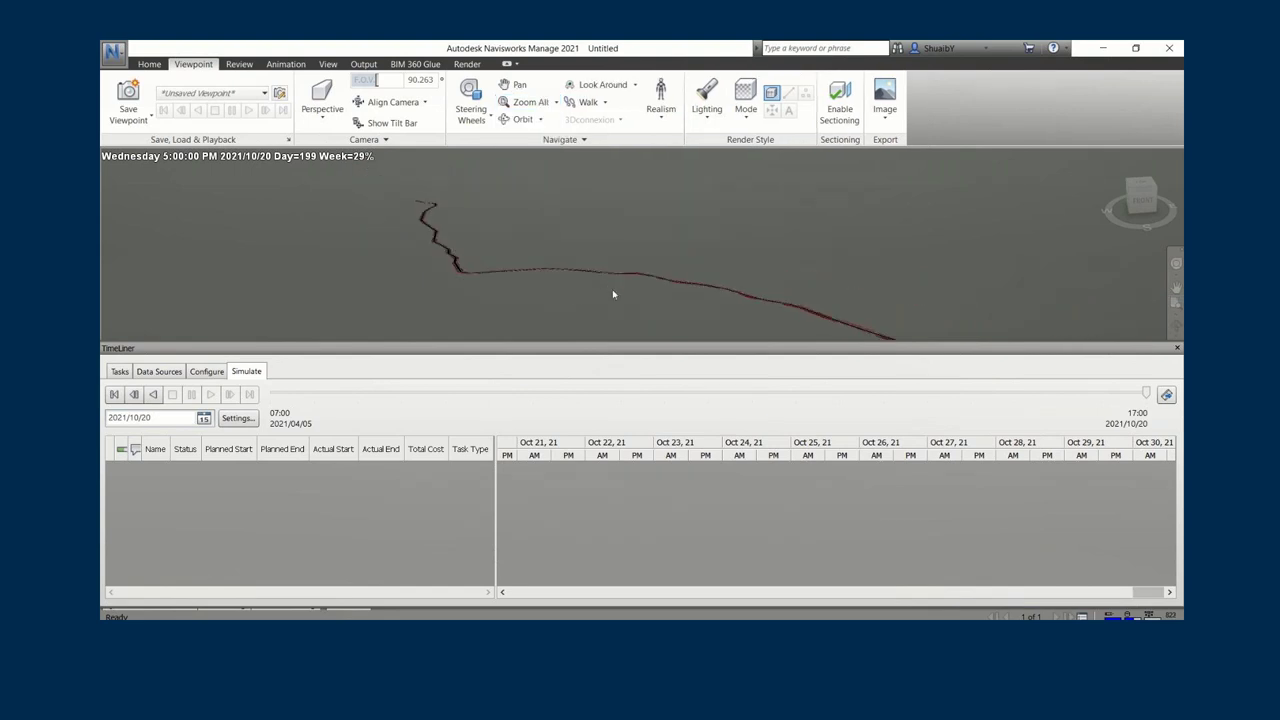
- Orbit, zoom and pan to centre the full corridor line, and scroll the Gantt back to April
mouse_move(620, 302)
shift+middle_down()
mouse_move(664, 331)
mouse_move(690, 325)
shift+middle_up()
click(1145, 190)
scroll(669, 208, down, 3)
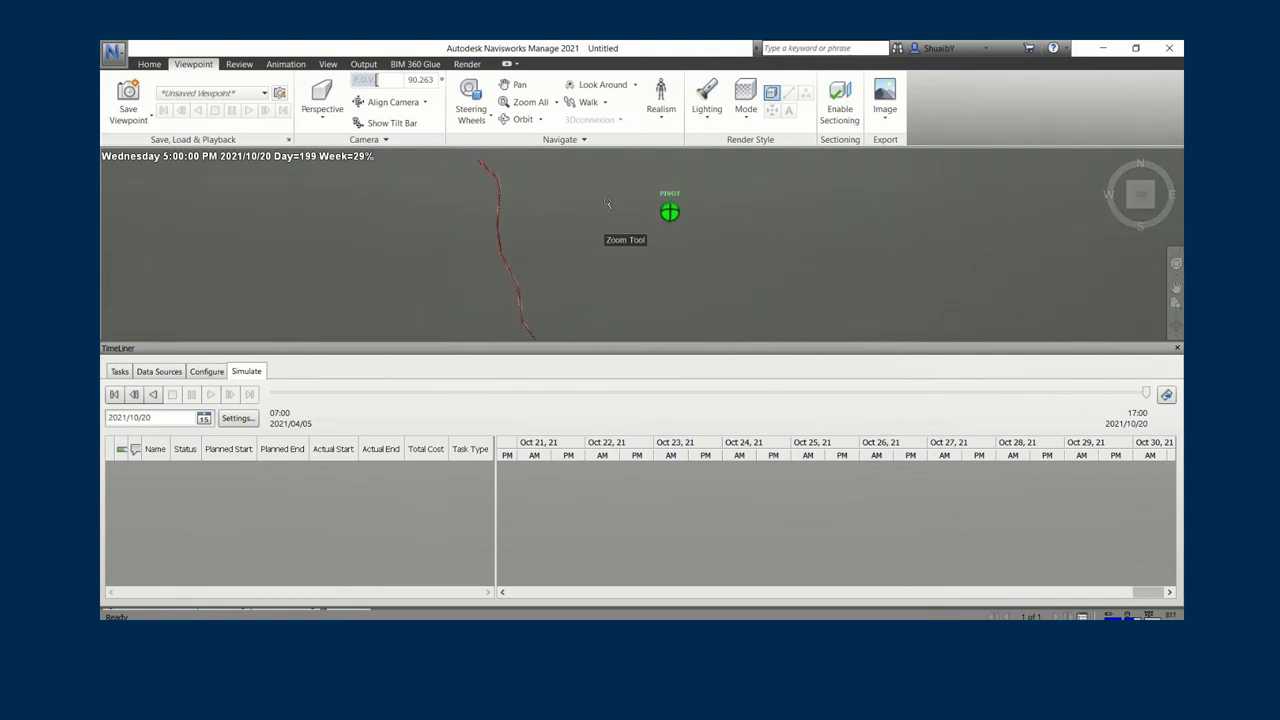
shift+middle_drag(651, 274, 814, 275)
scroll(814, 275, up, 5)
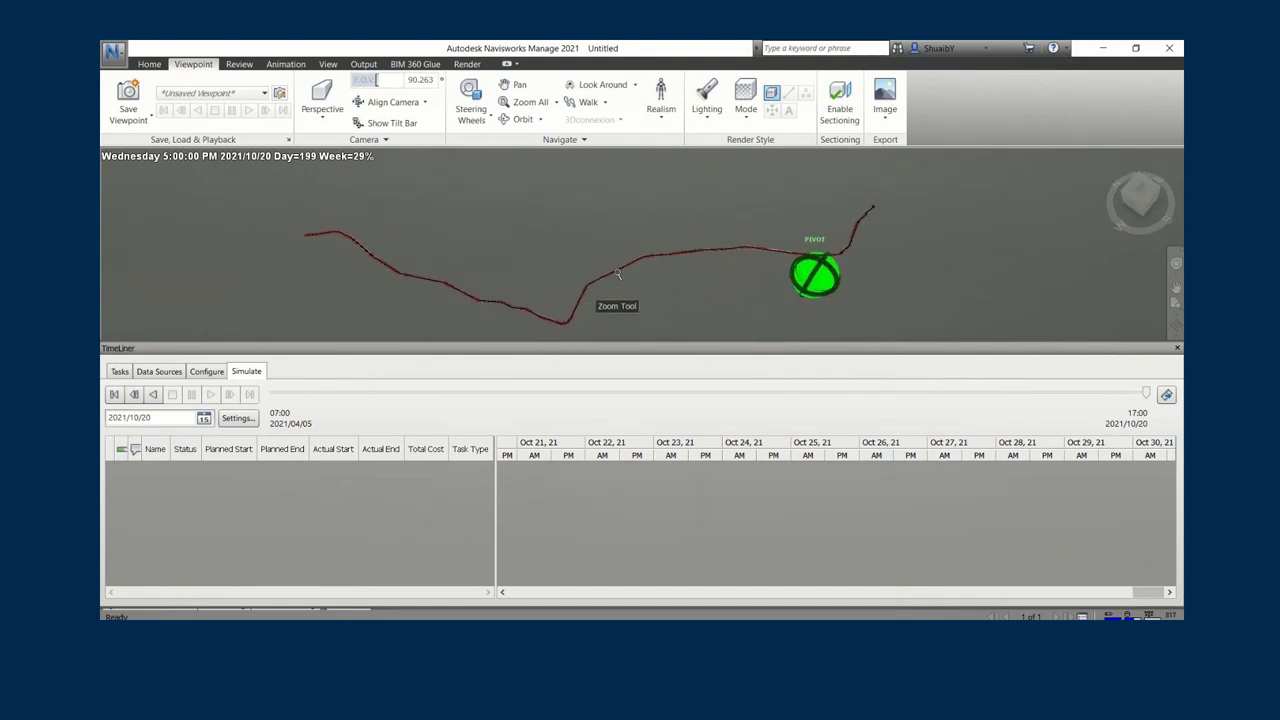
middle_drag(592, 228, 660, 223)
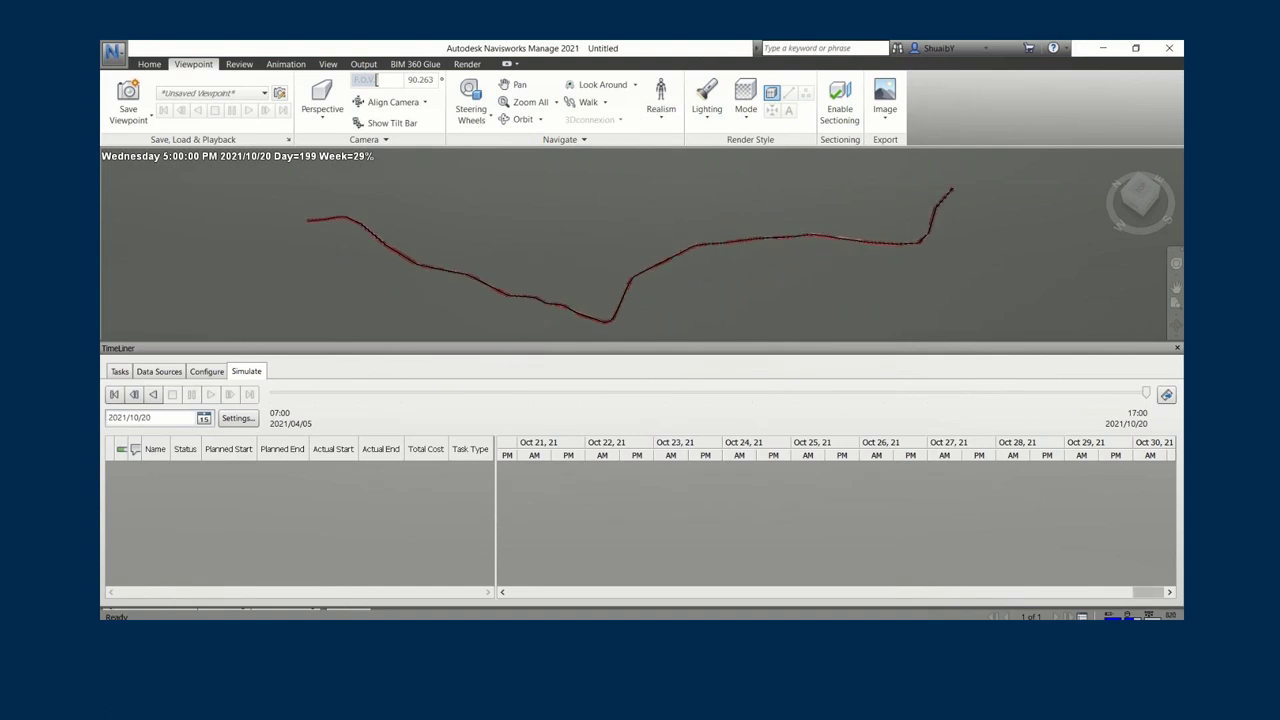
drag(1147, 592, 510, 605)
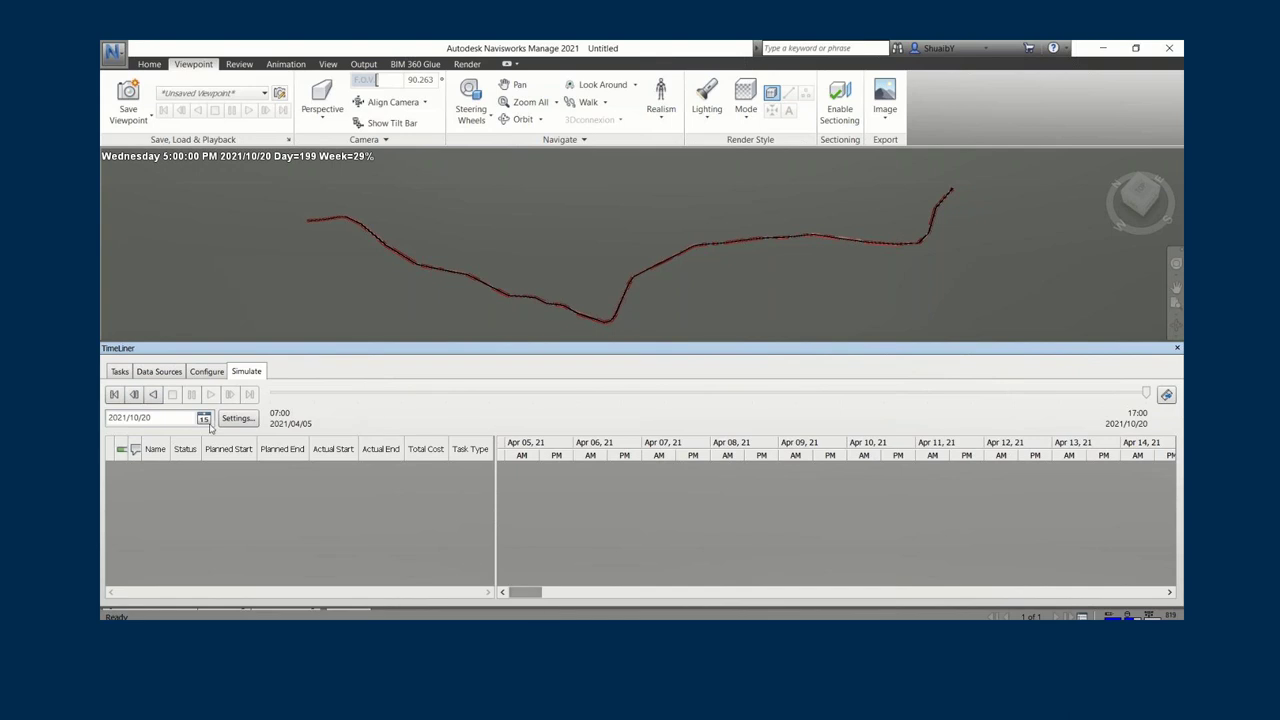
- Run the TimeLiner simulation backwards and stop at Day 1 (2021/04/05 7:00 AM), then replay the corridor build-up
click(153, 394)
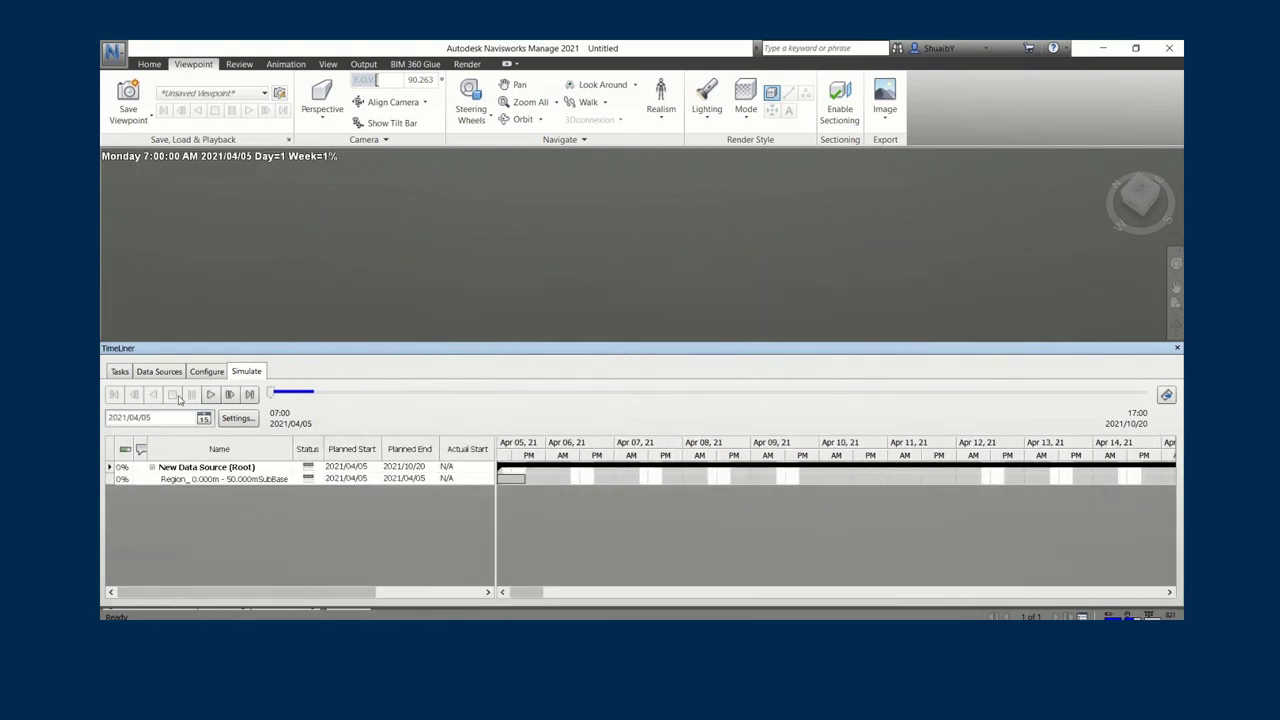
click(506, 592)
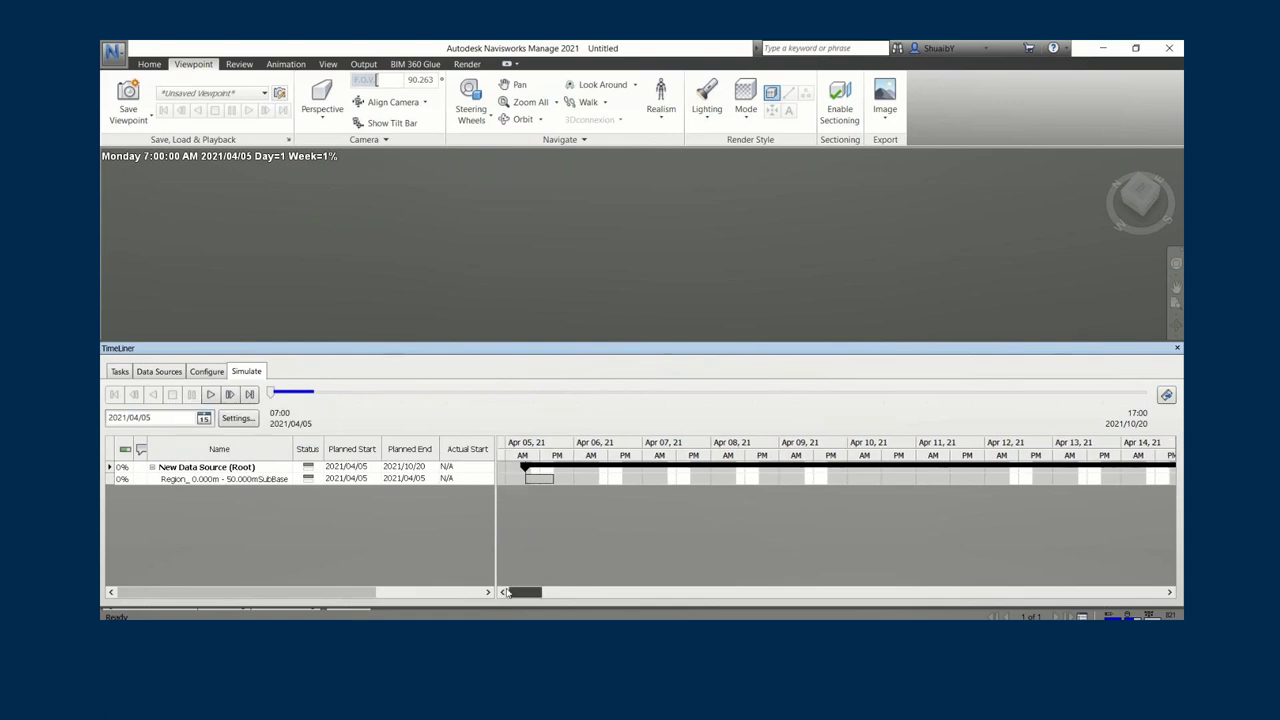
click(210, 394)
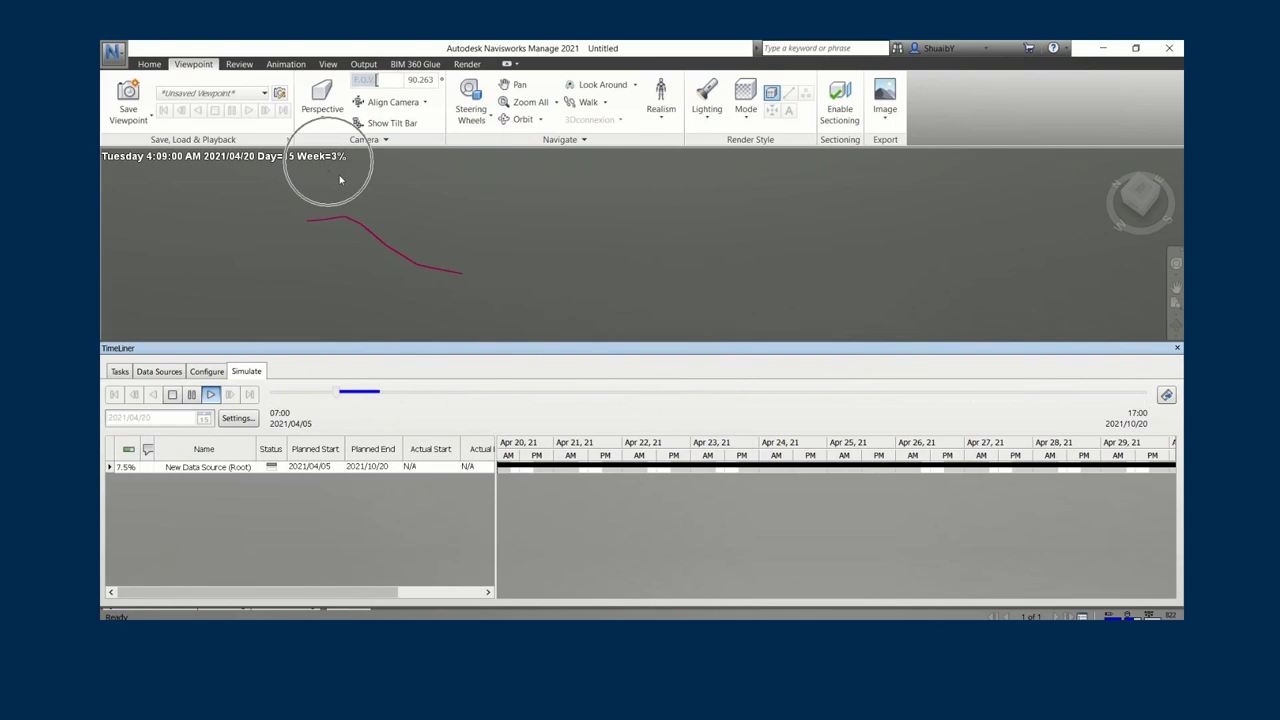